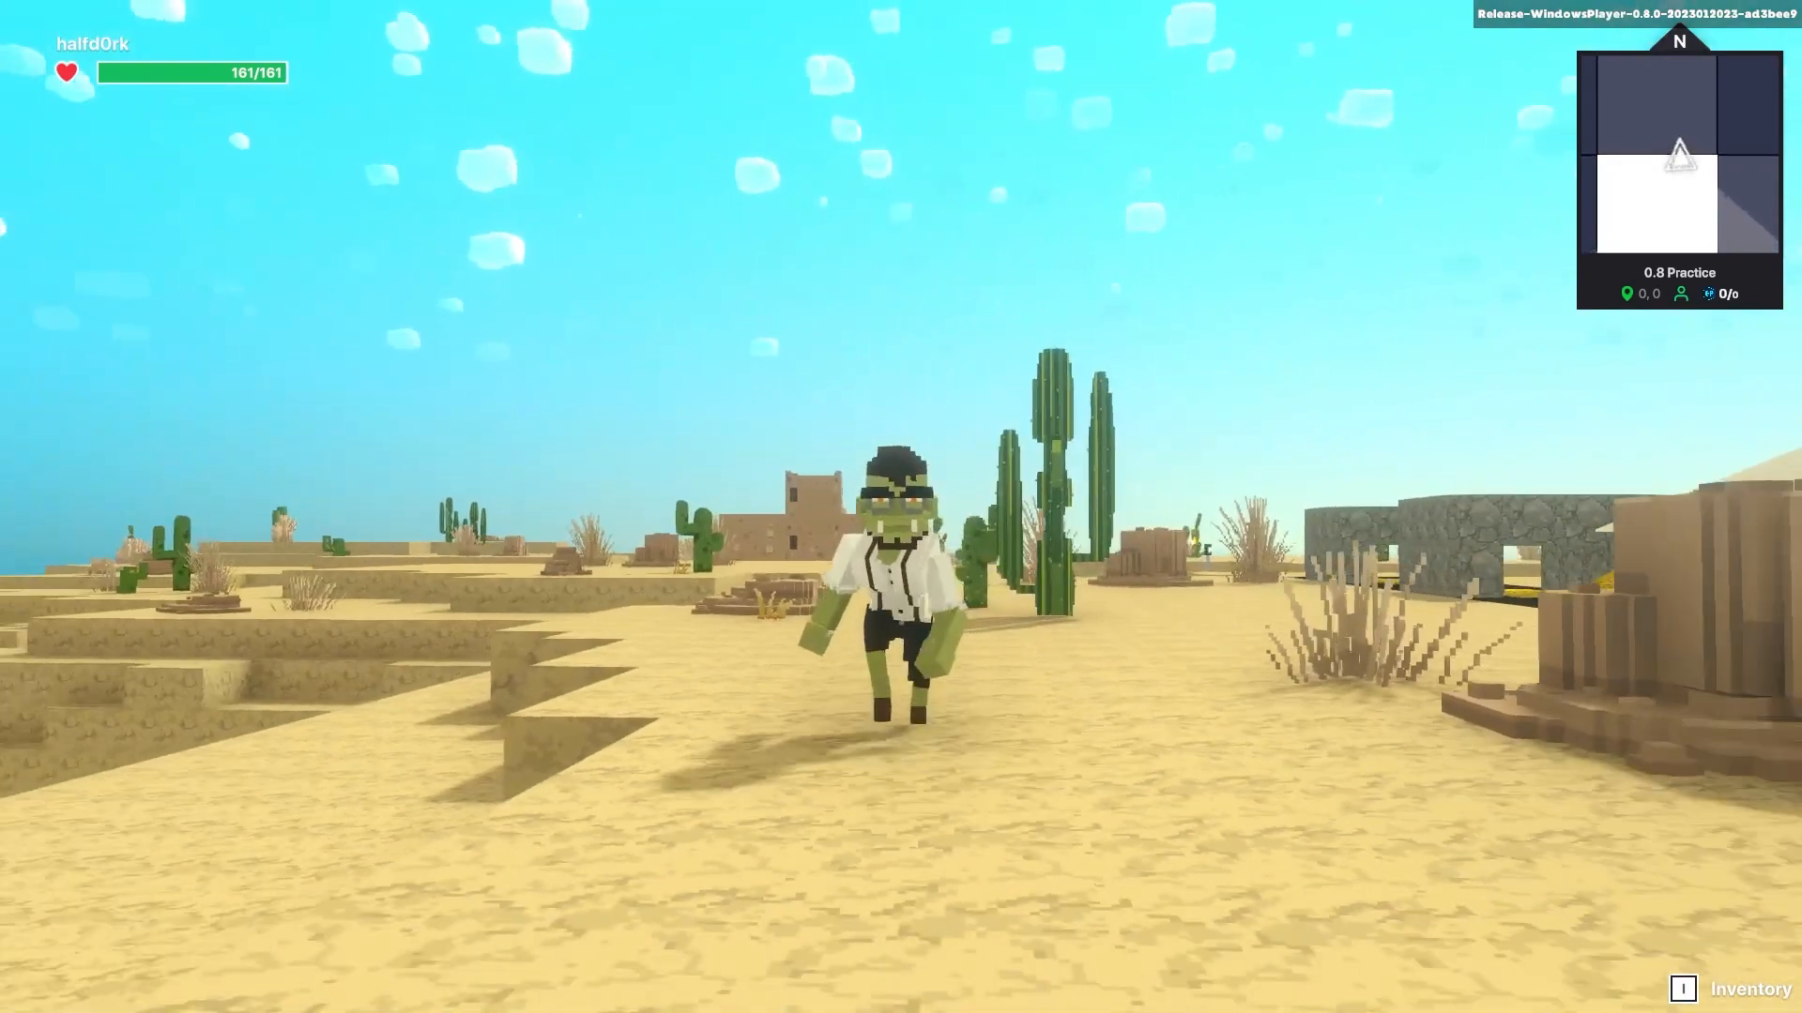
- Try crawling and crouch-walking with C, then open the slide block's [MP] Slide logic settings
key(c)
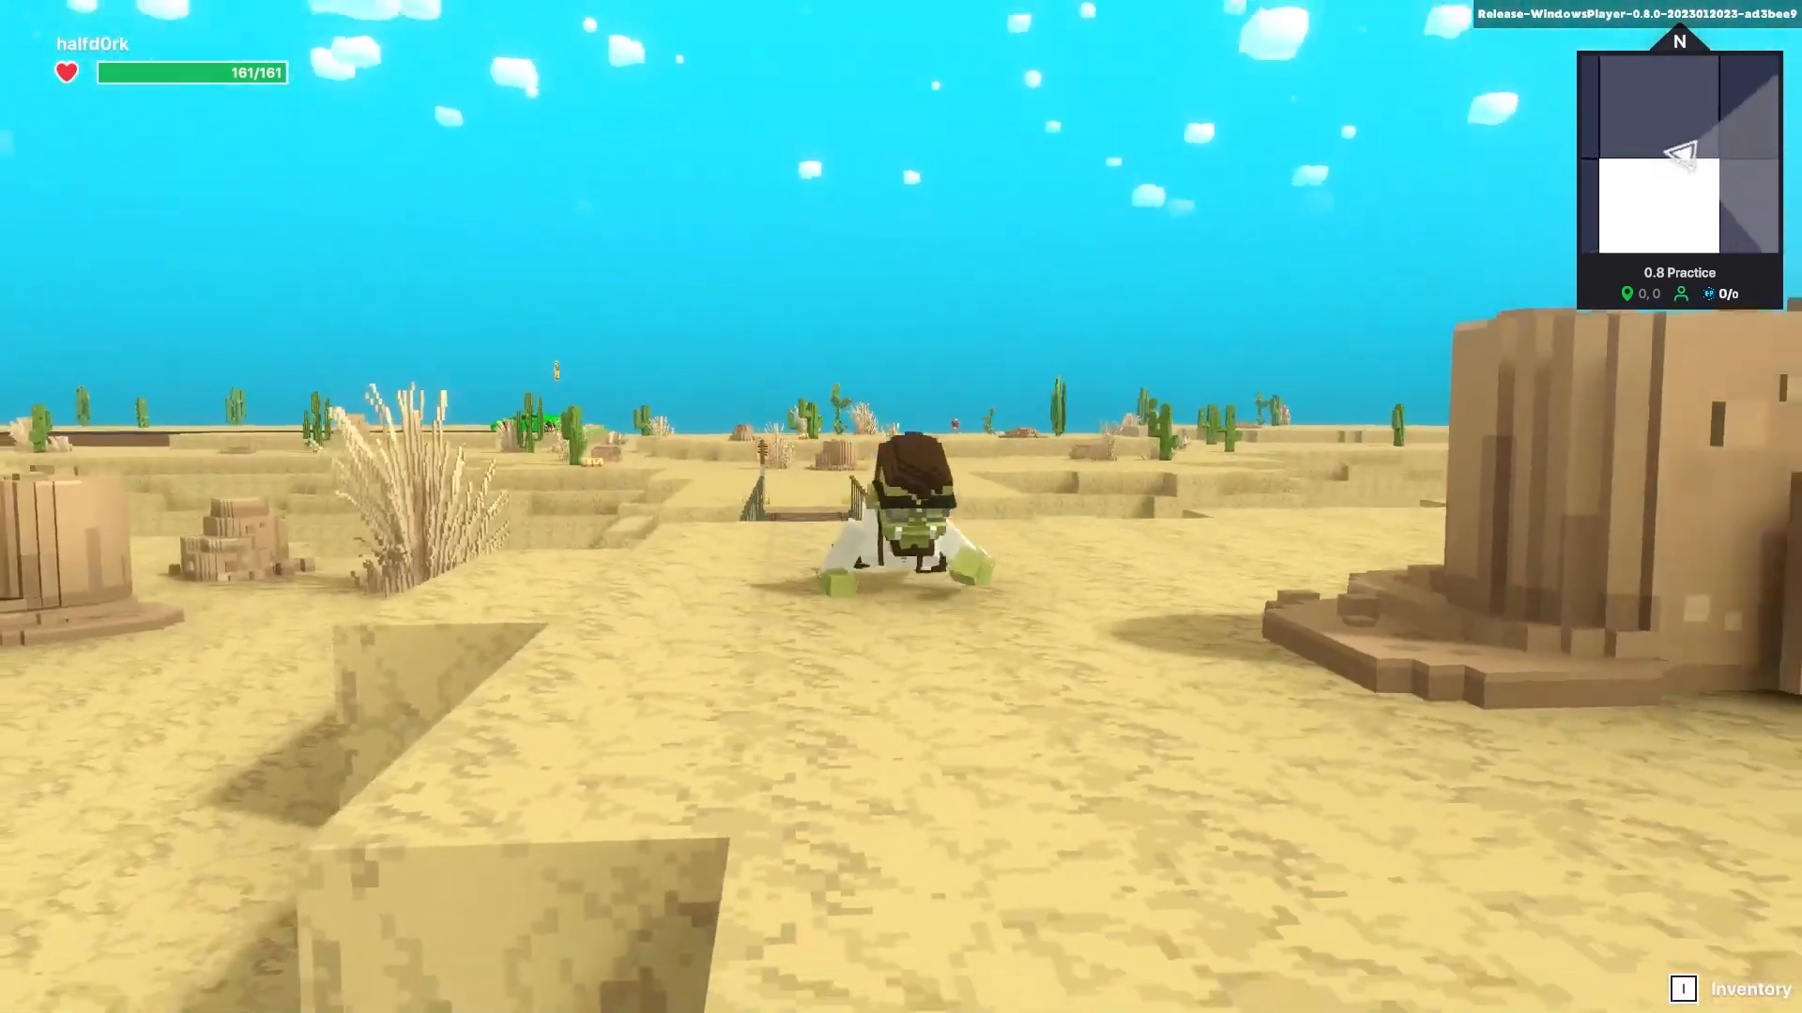
key(c)
key(c)
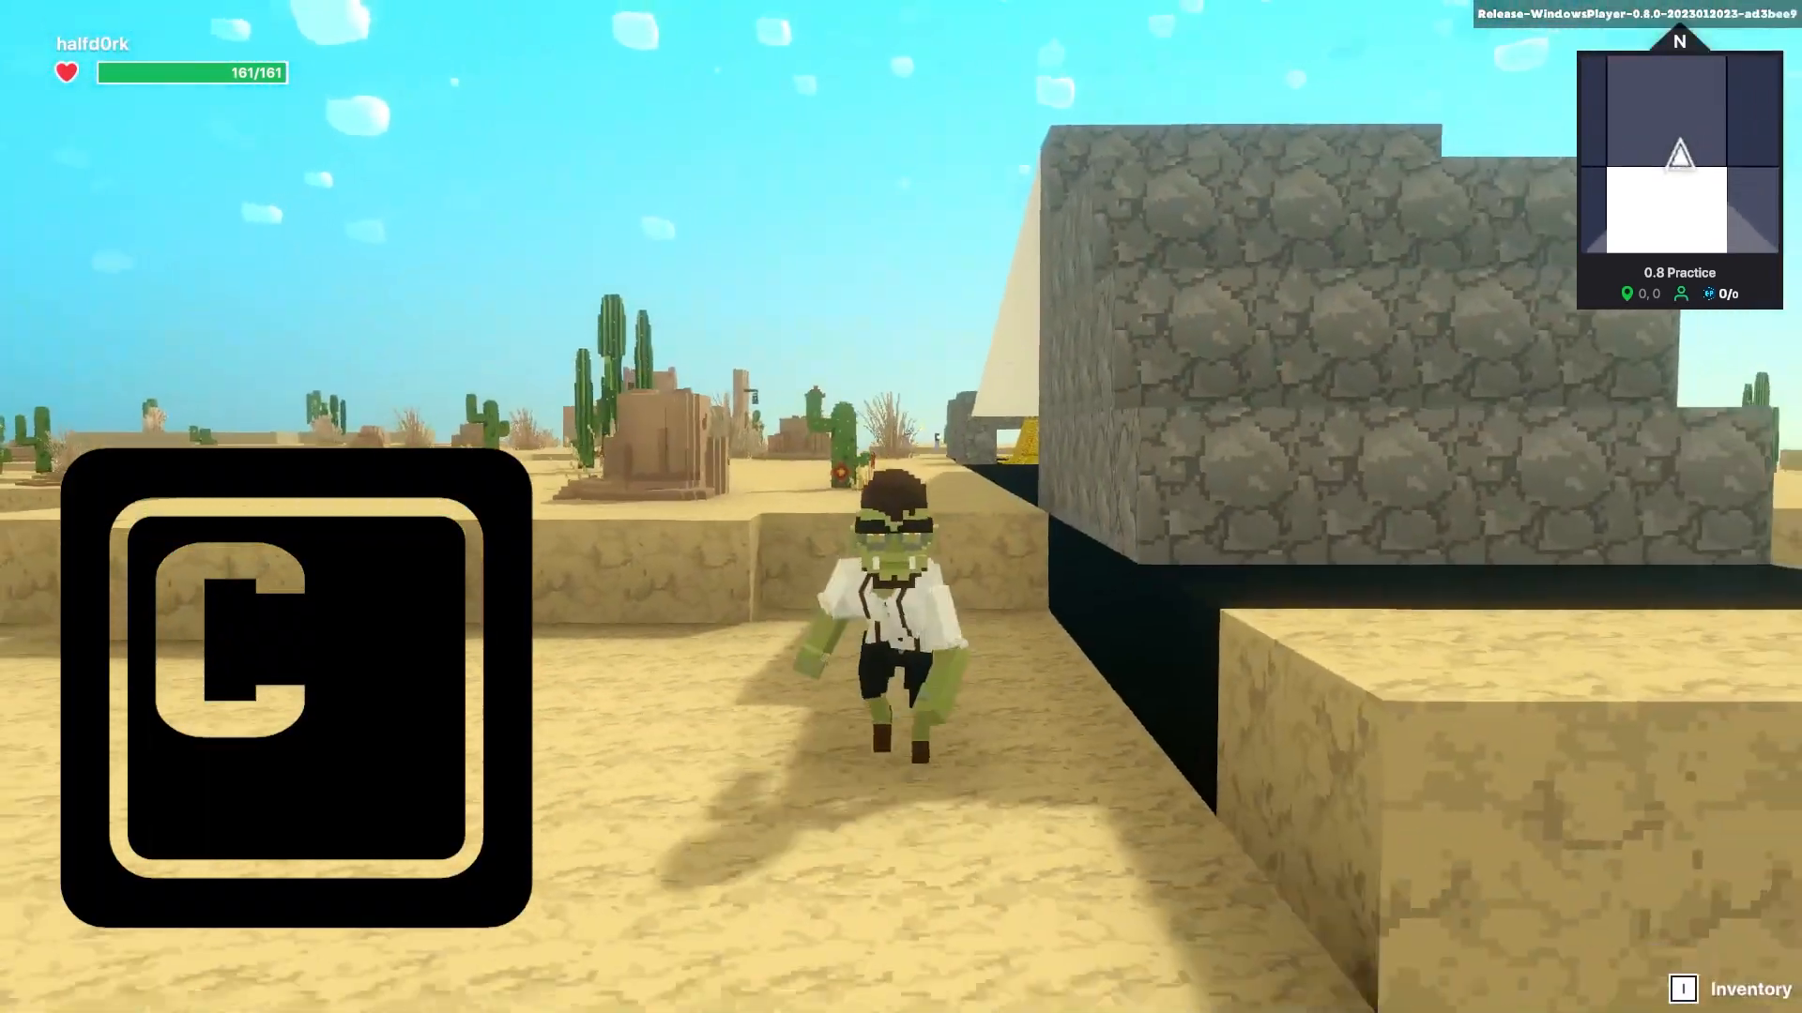
key(c)
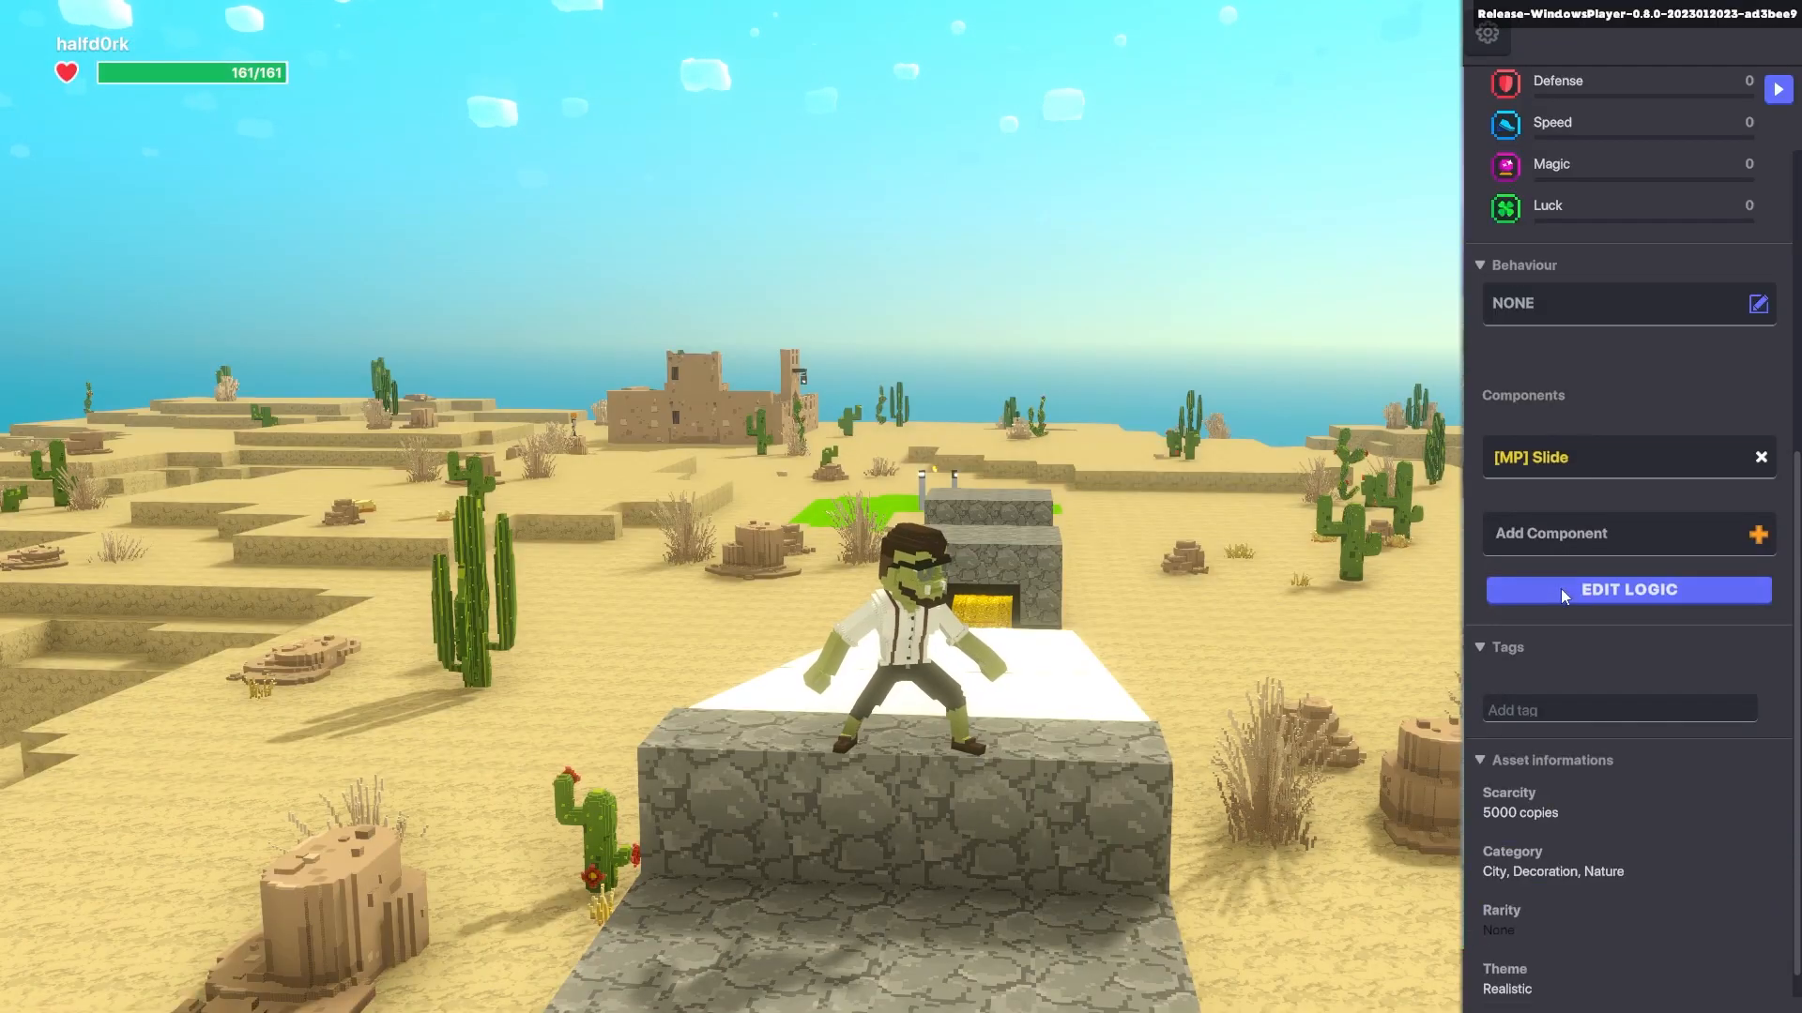
click(1640, 586)
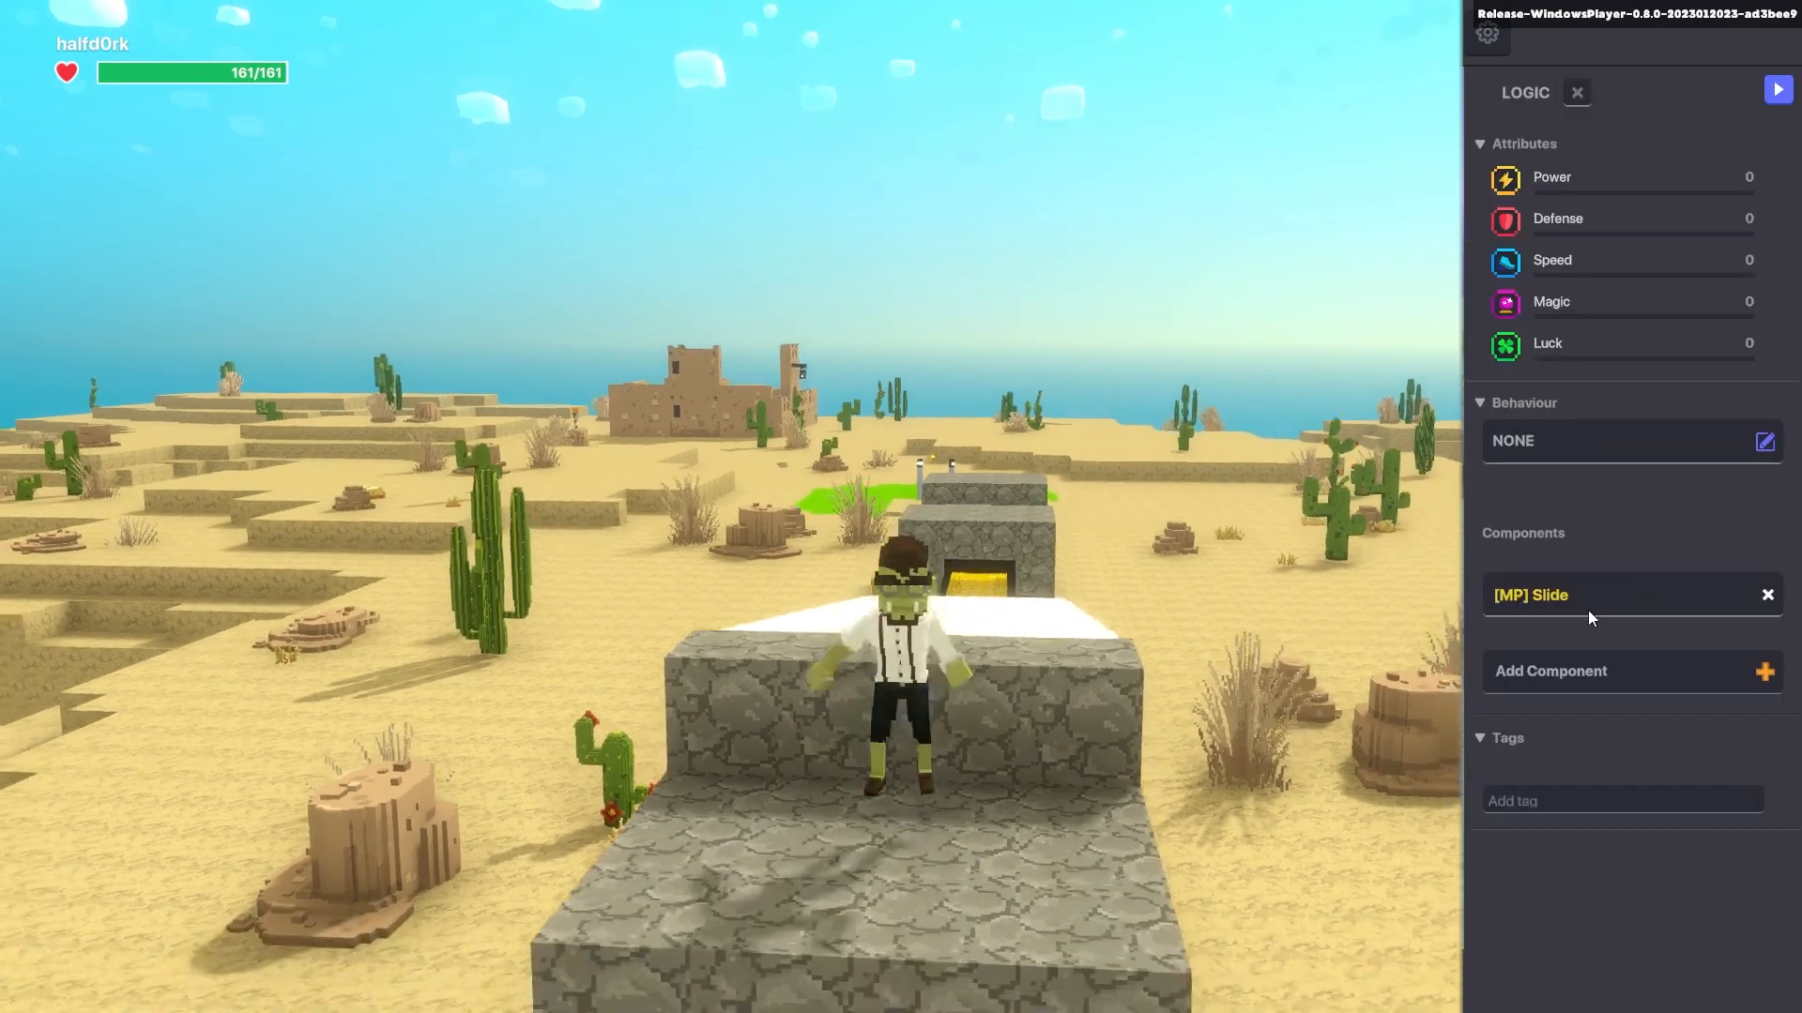
- Jump onto the white slide, ride it down under the stone archway and swim underwater
key(w)
key(space)
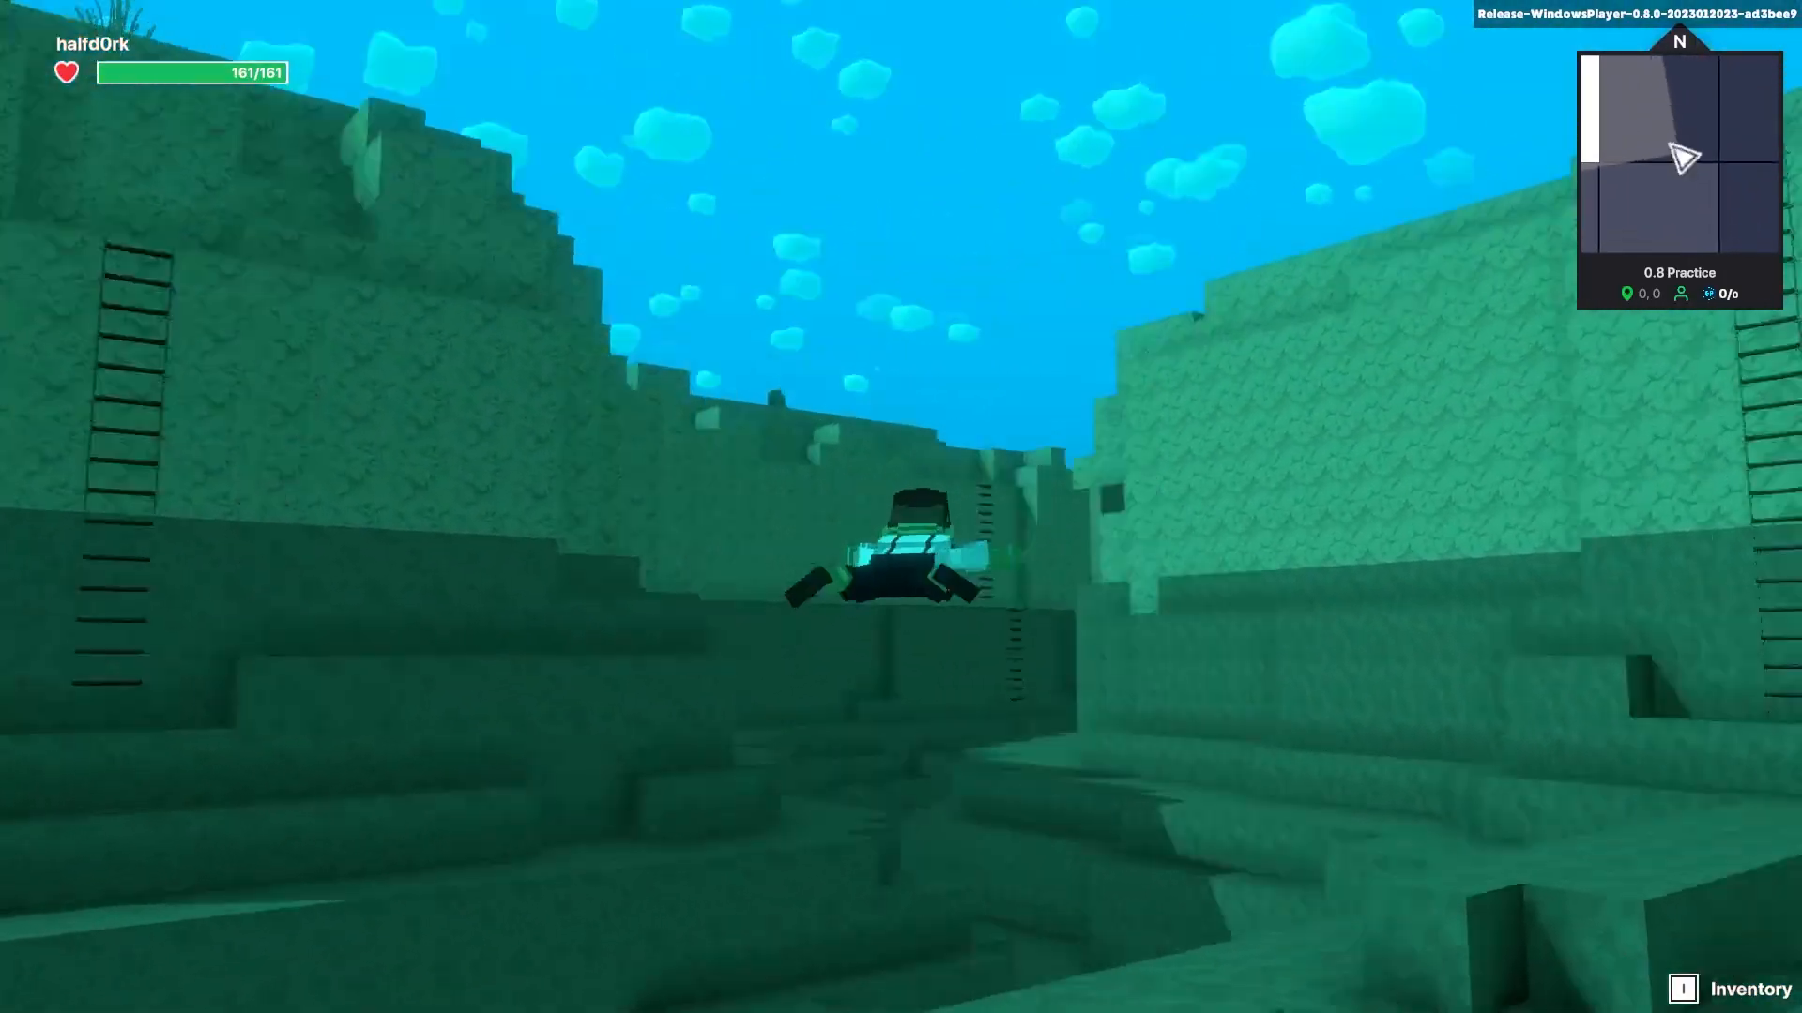
- Swim through the canyon, surface and dive again, then return to the editor's Global Parameters
key(w)
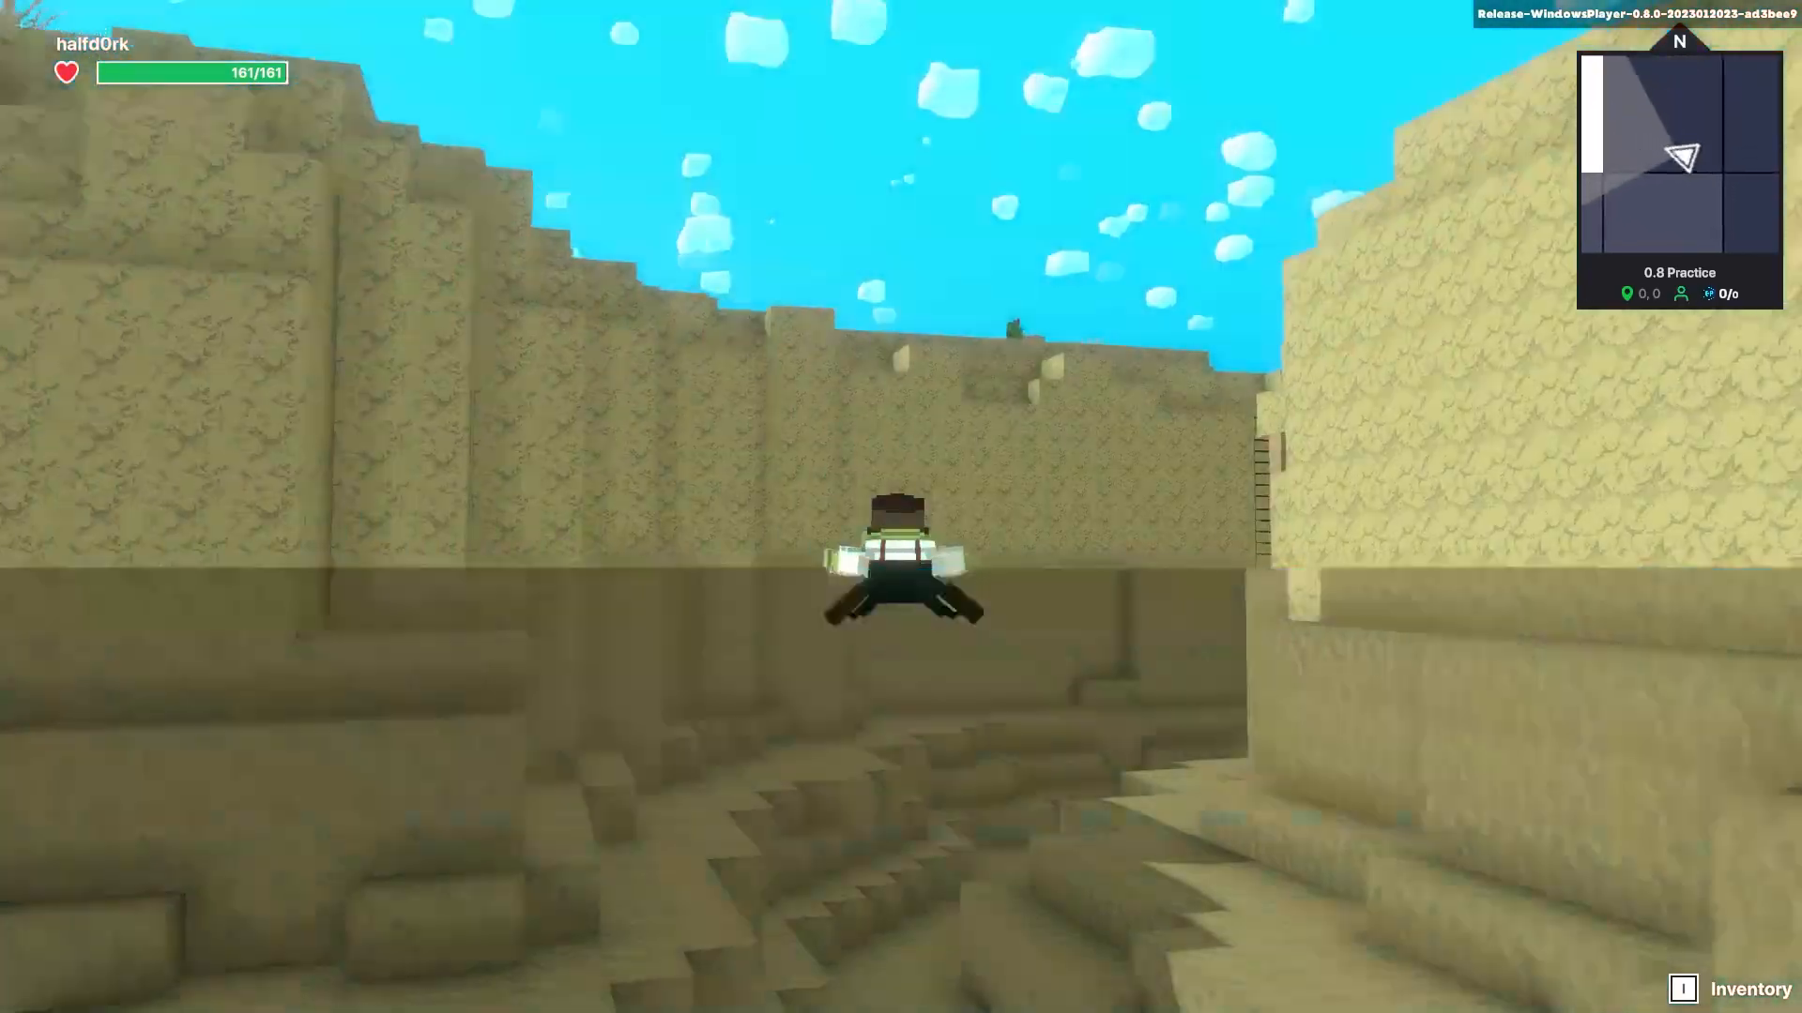
key(w)
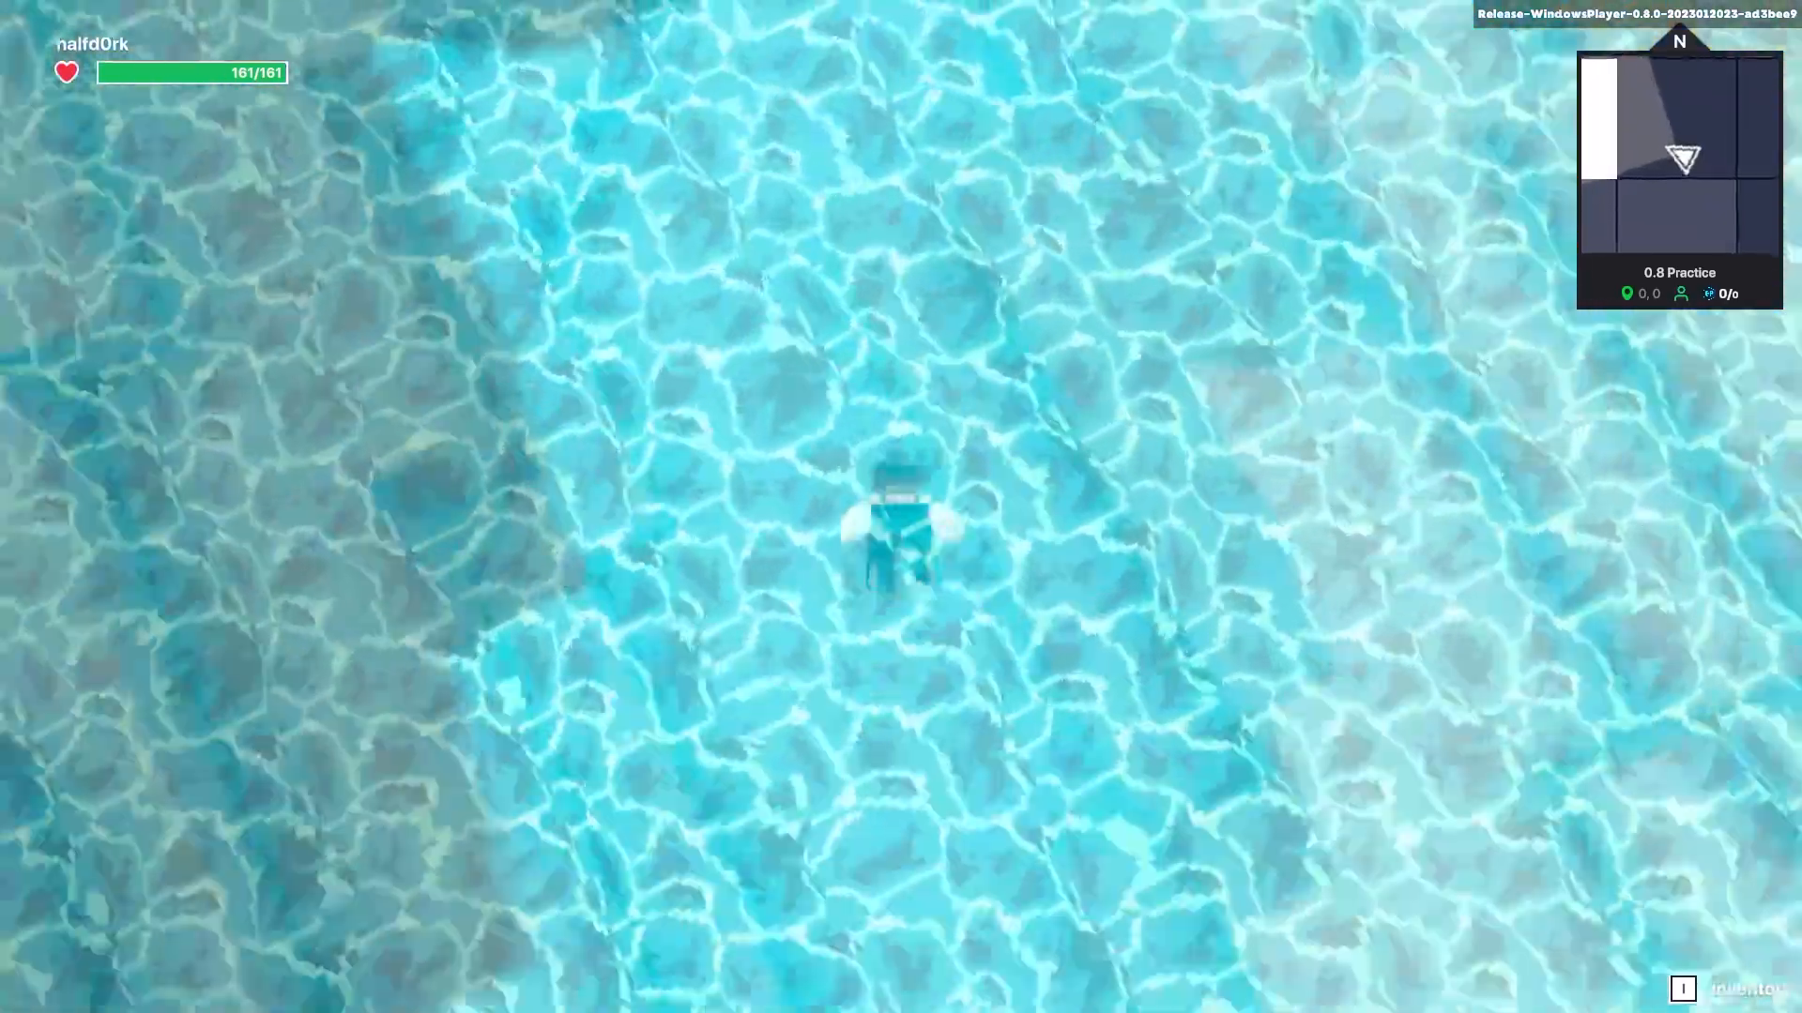
key(w)
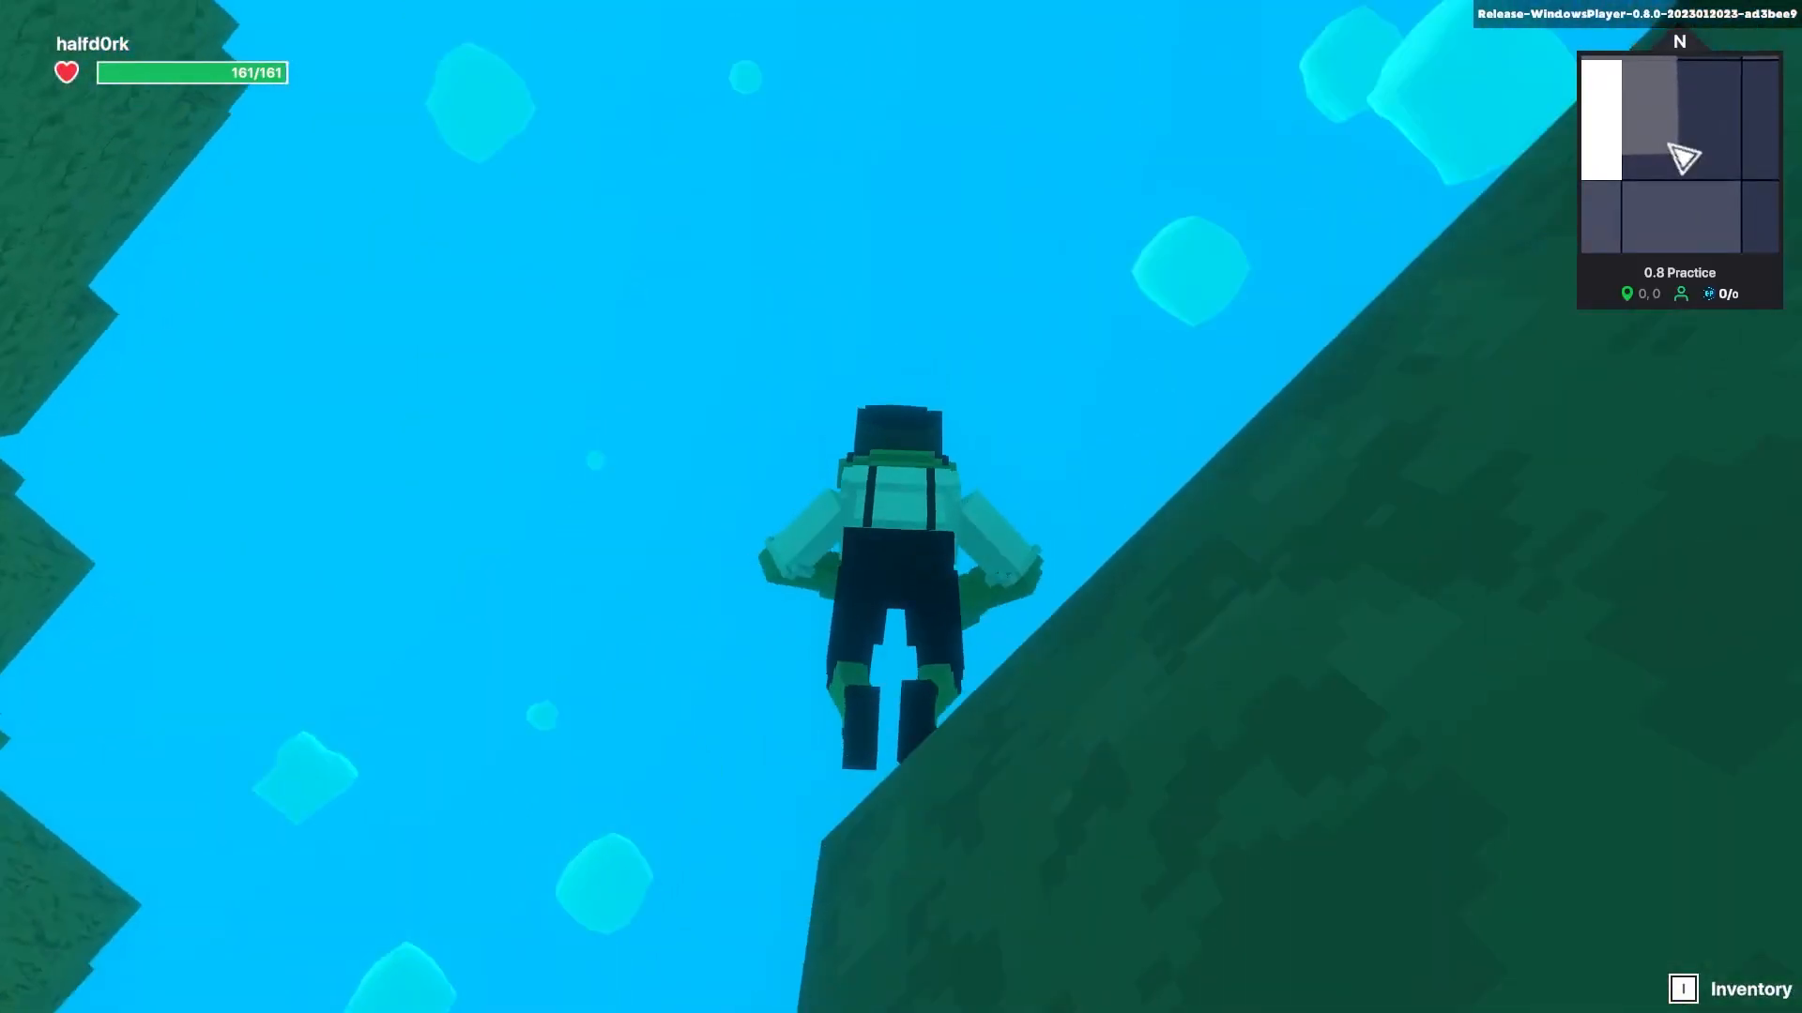
key(w)
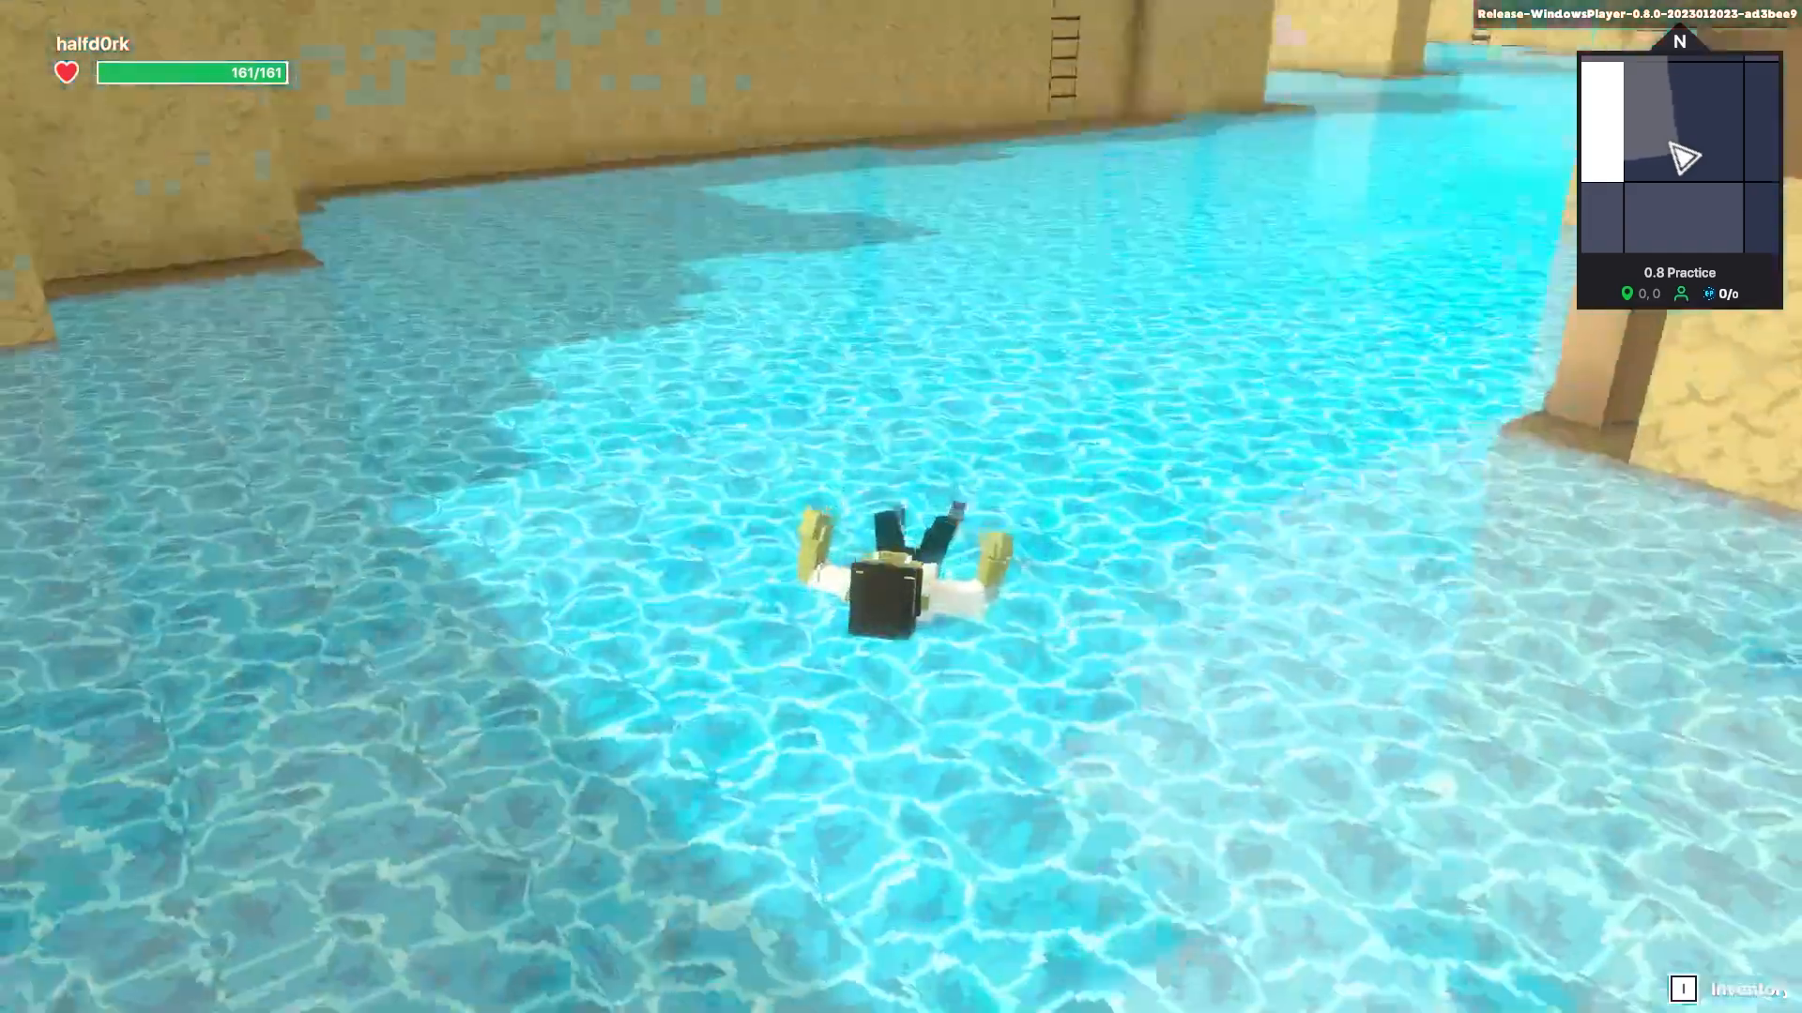
key(w)
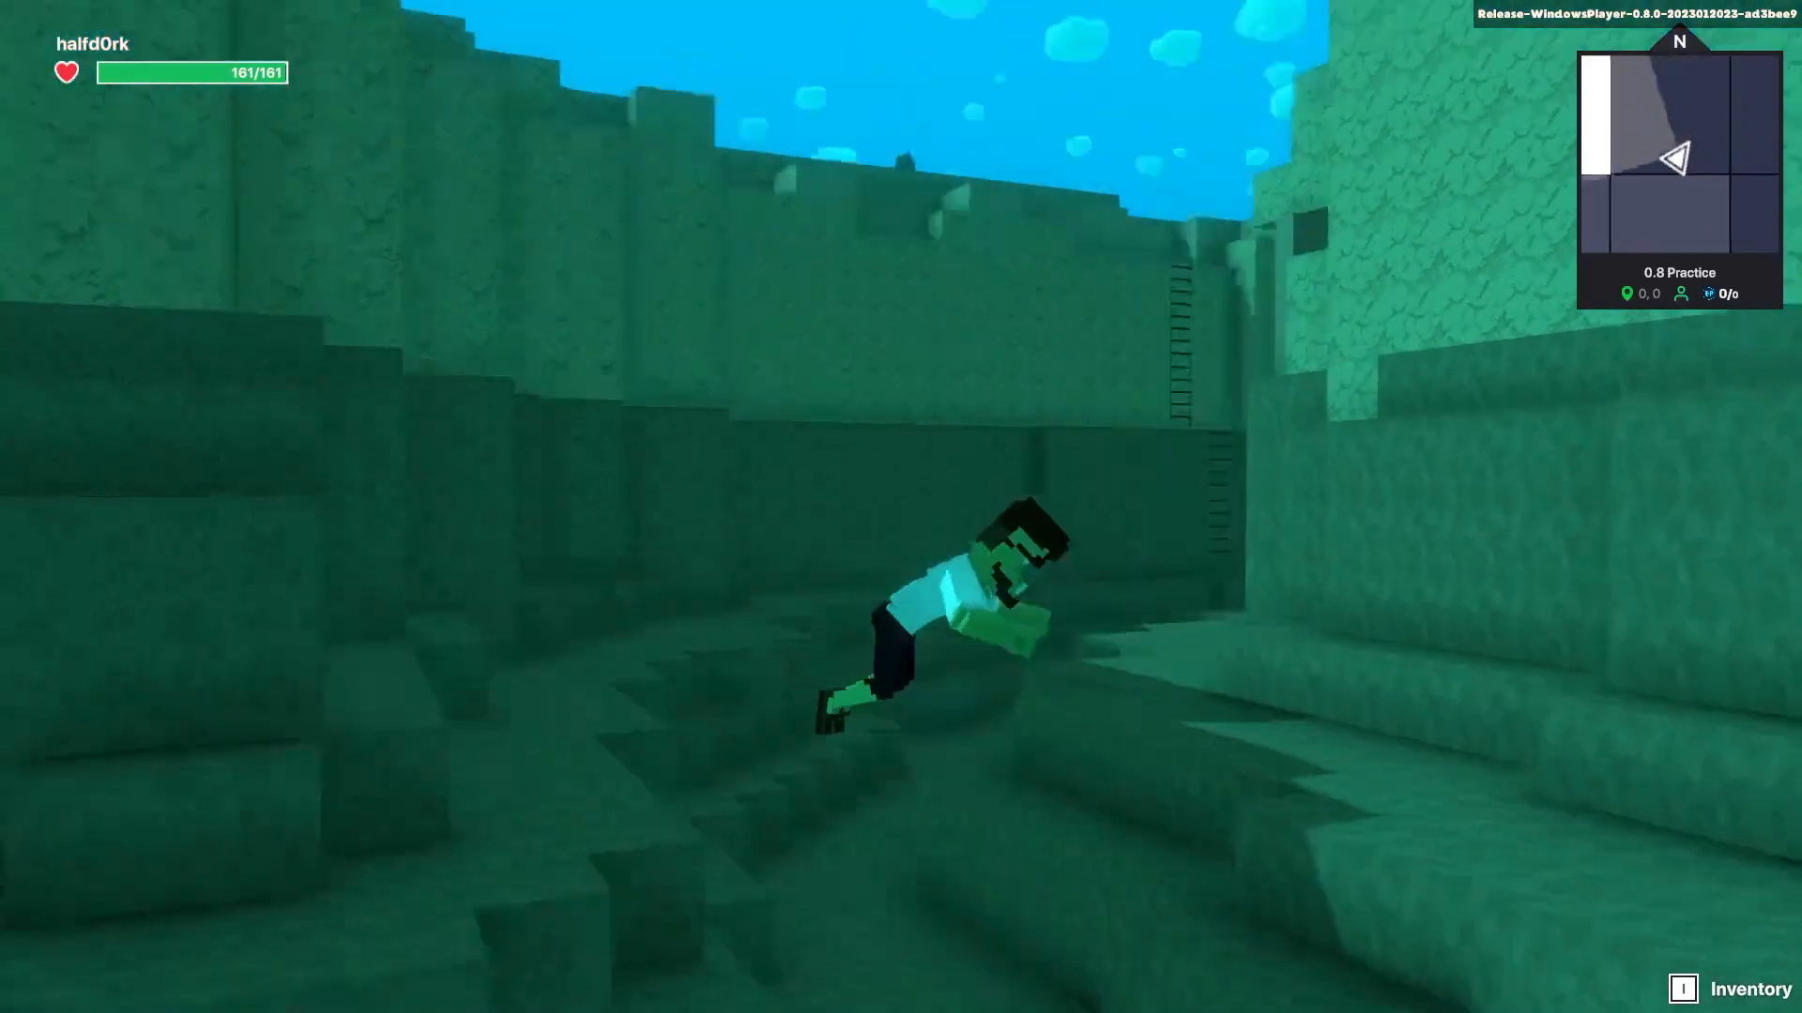
key(w)
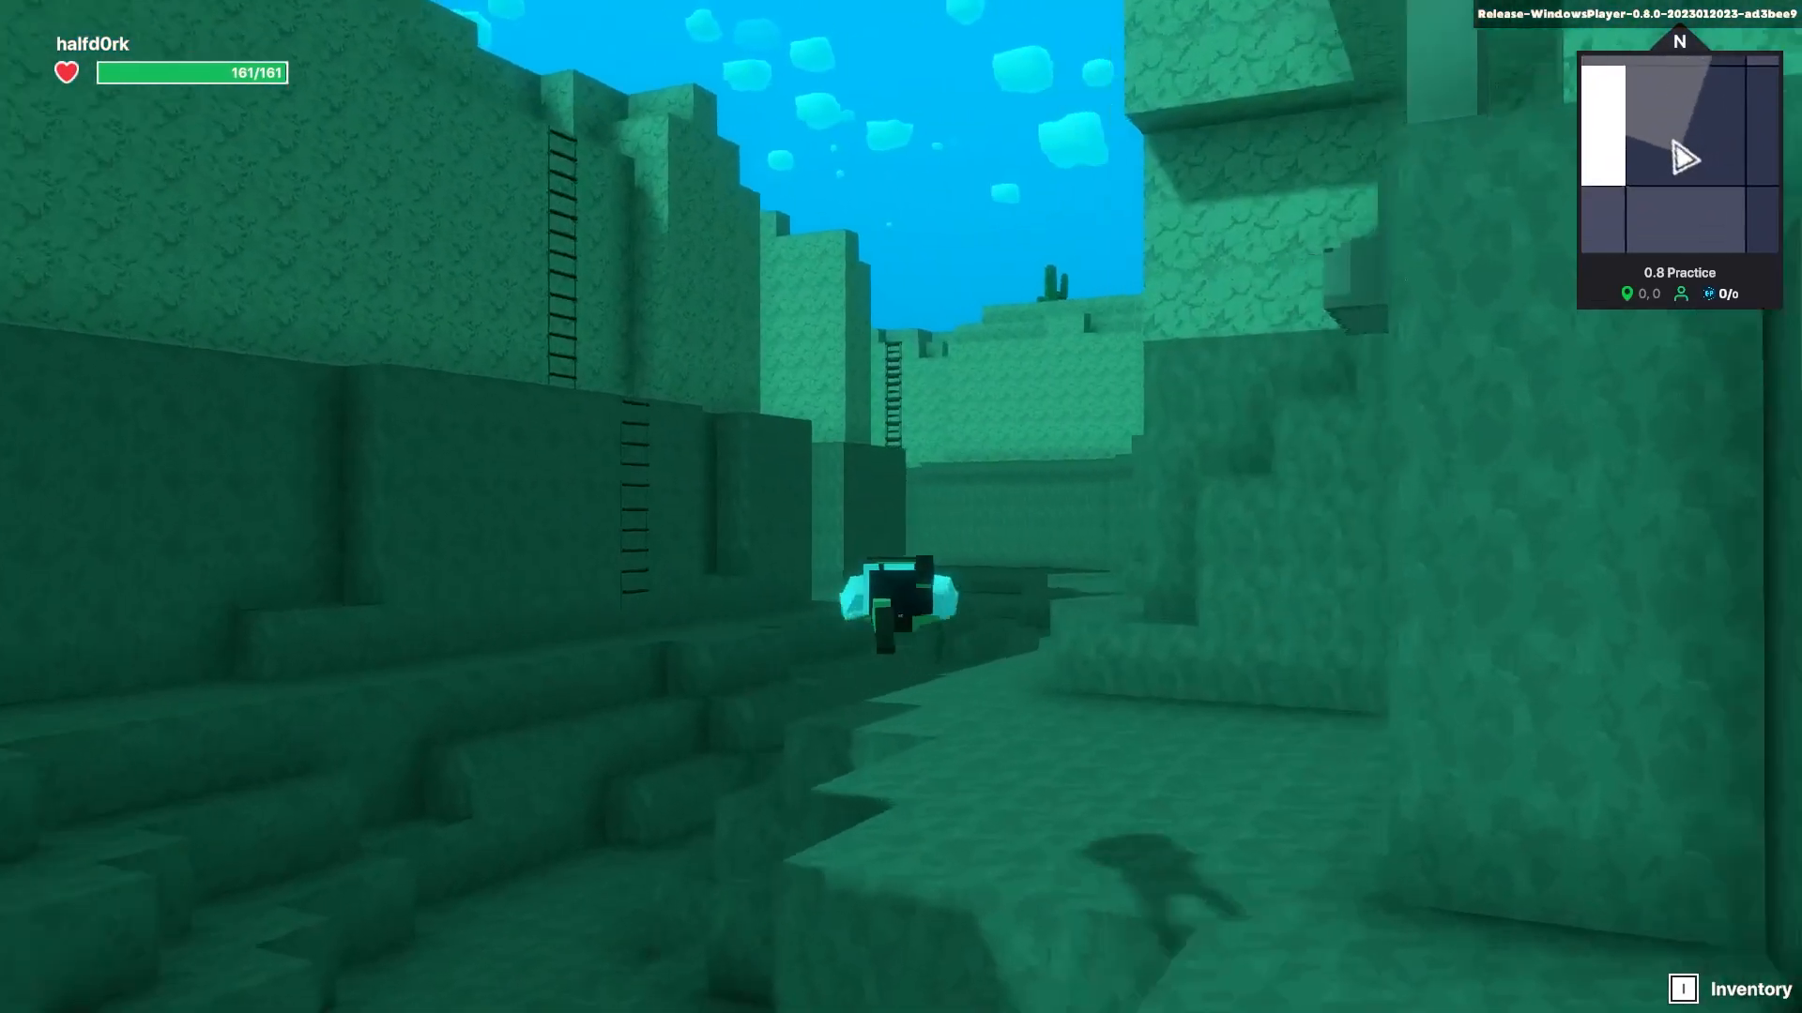
key(w)
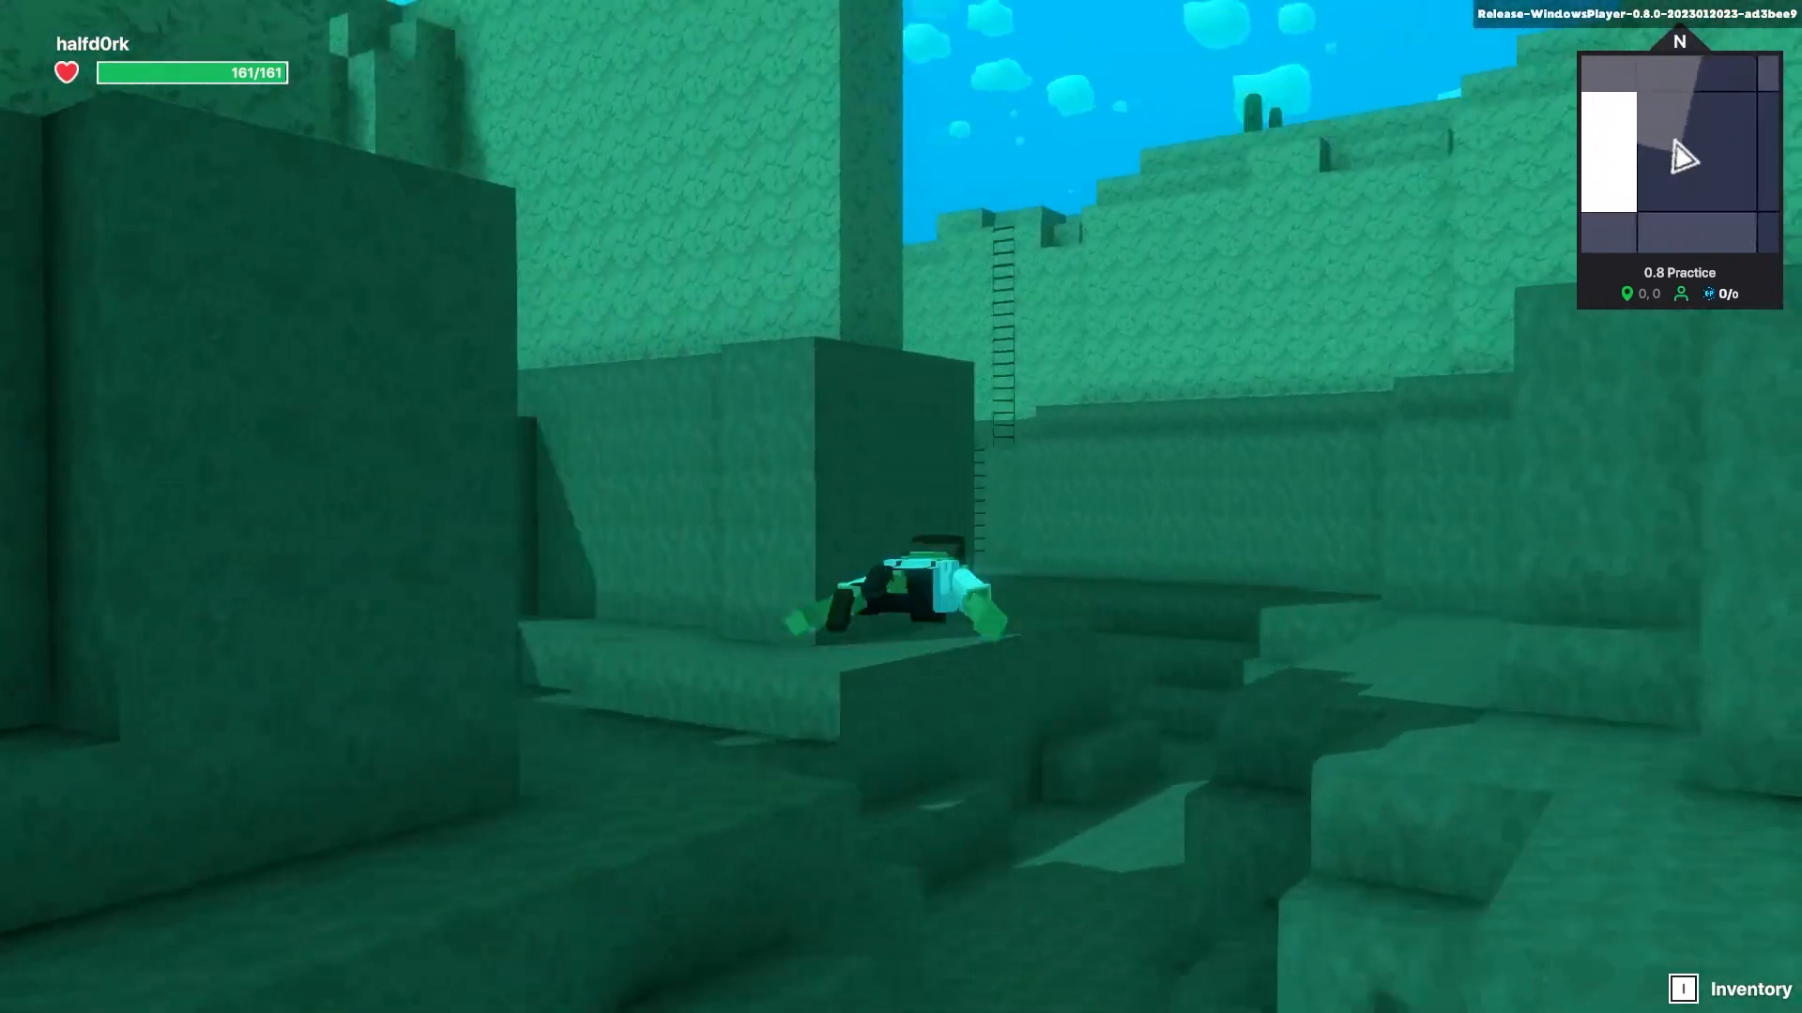
key(w)
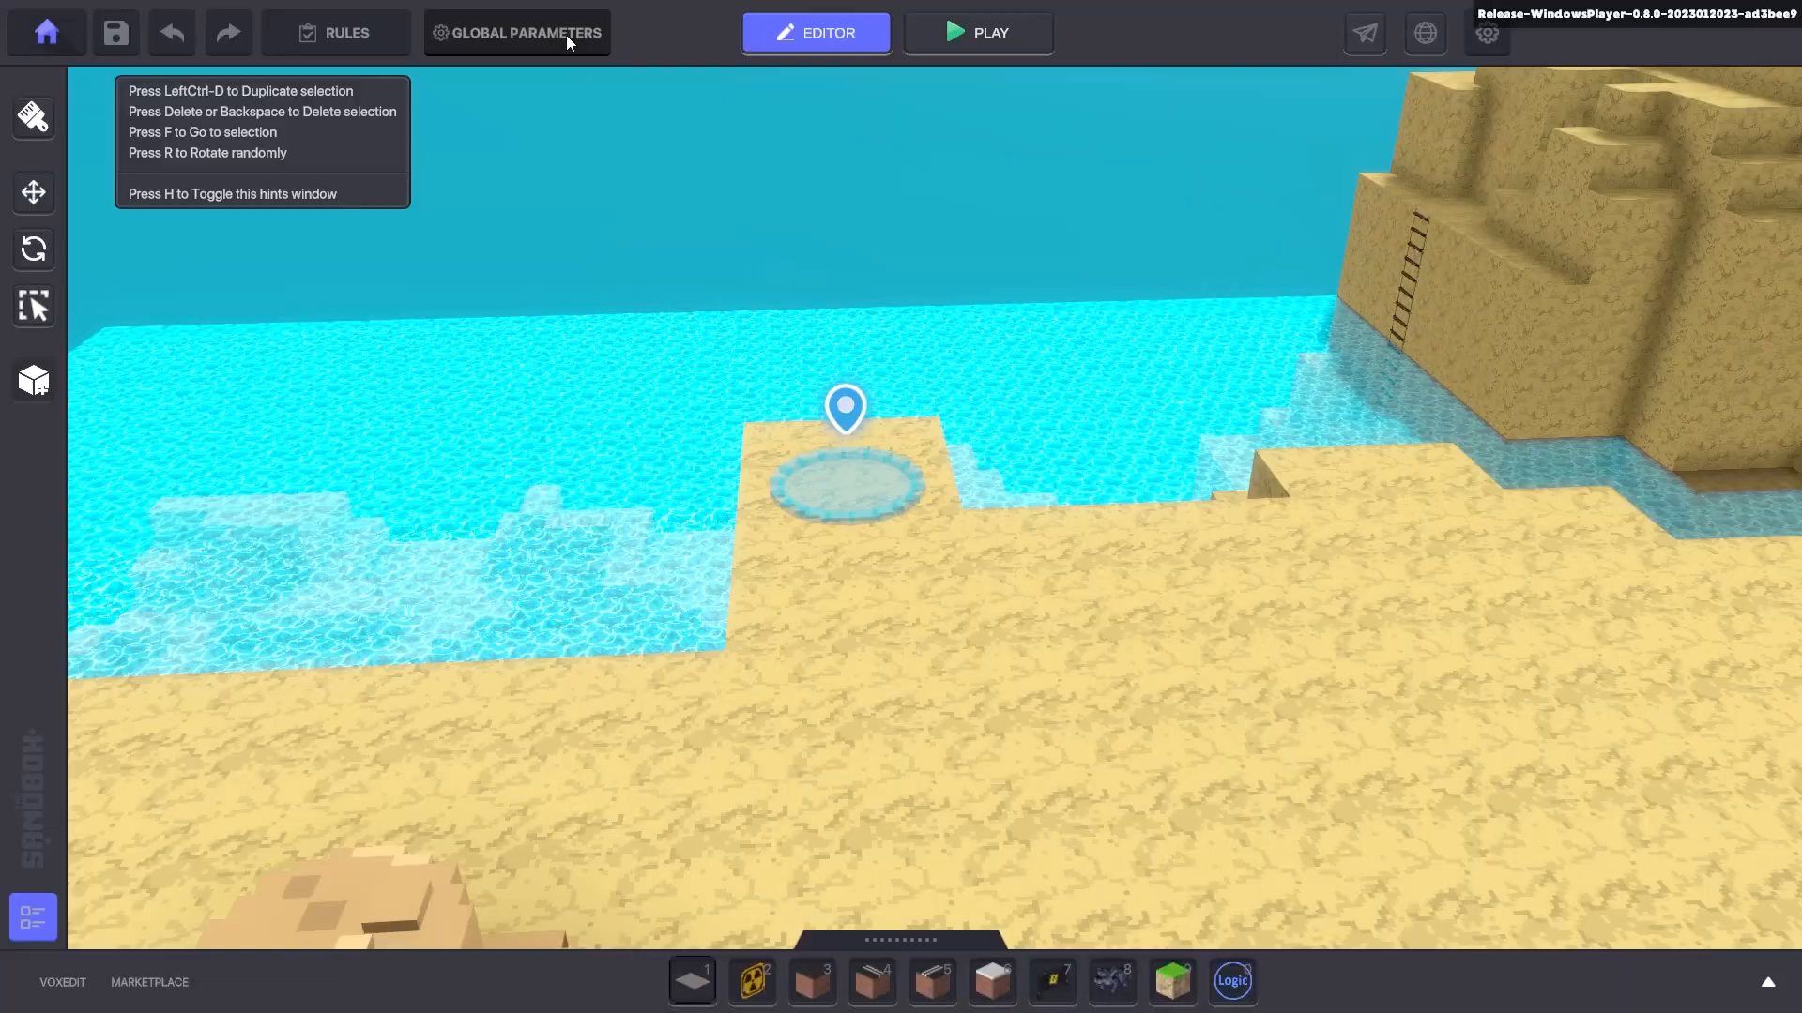
click(507, 36)
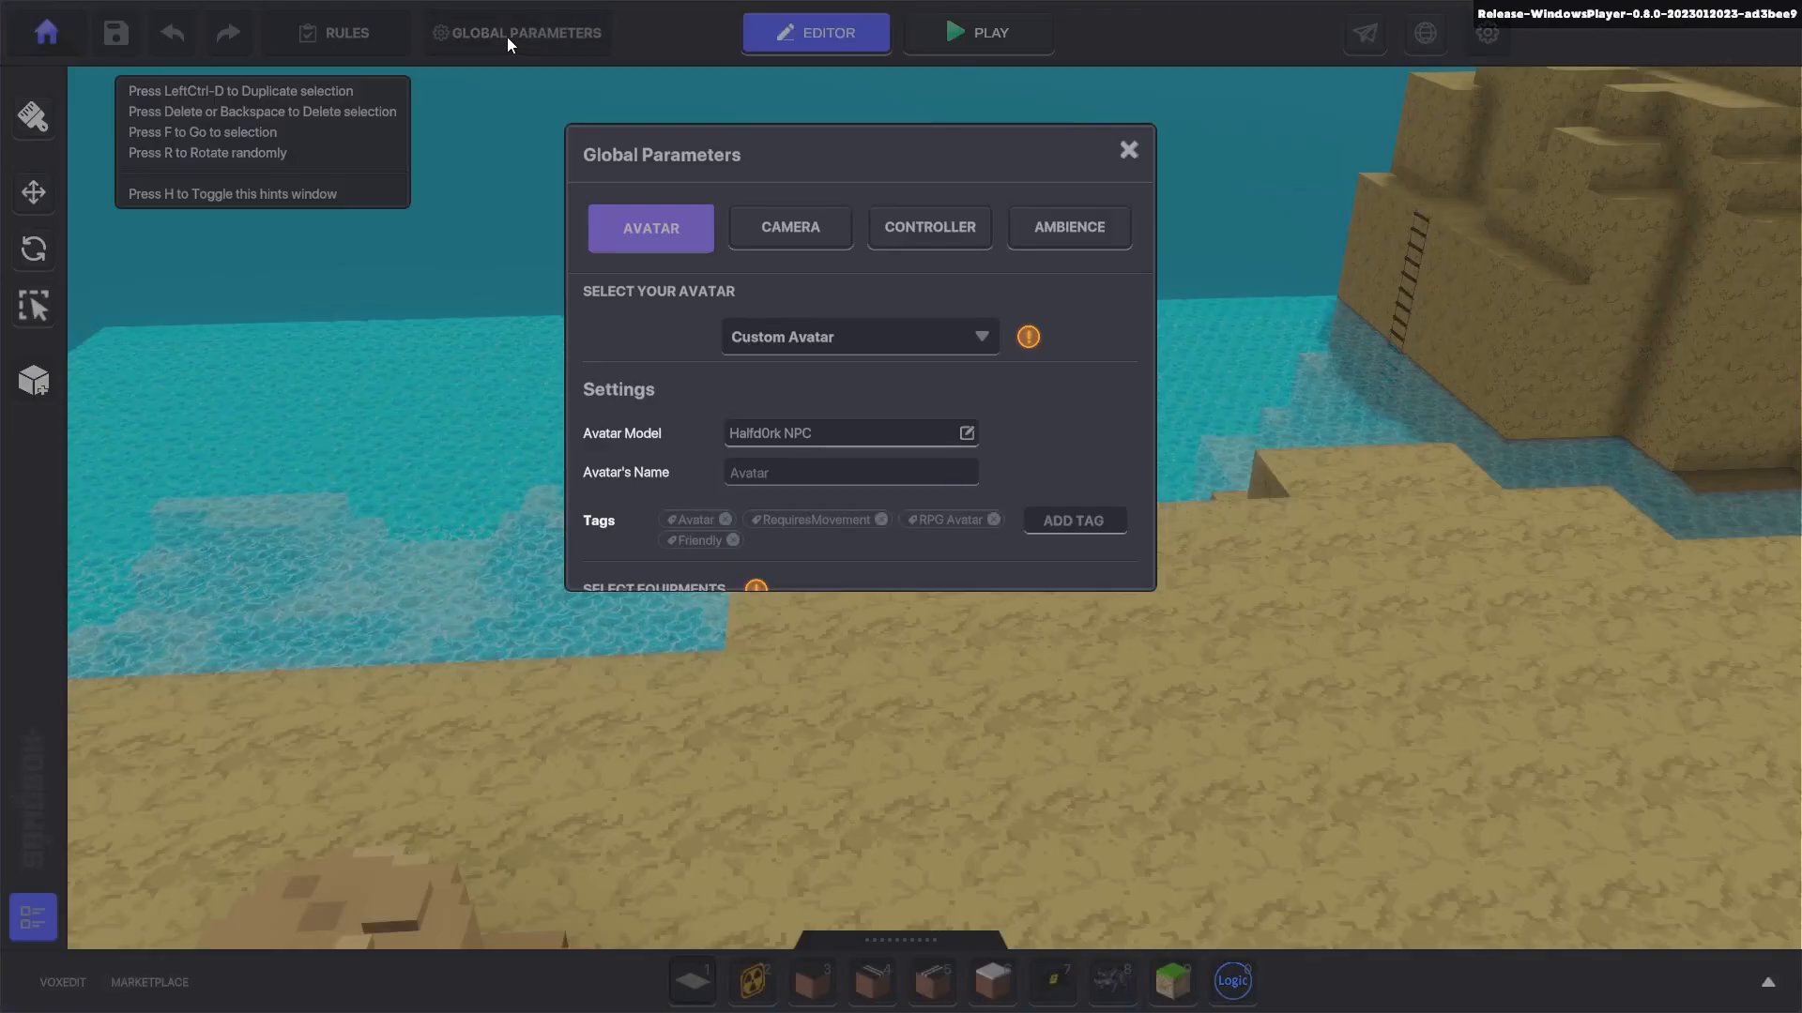
- Show the Adventure/RPG controller and scroll through its behaviour speeds and damage values
click(917, 227)
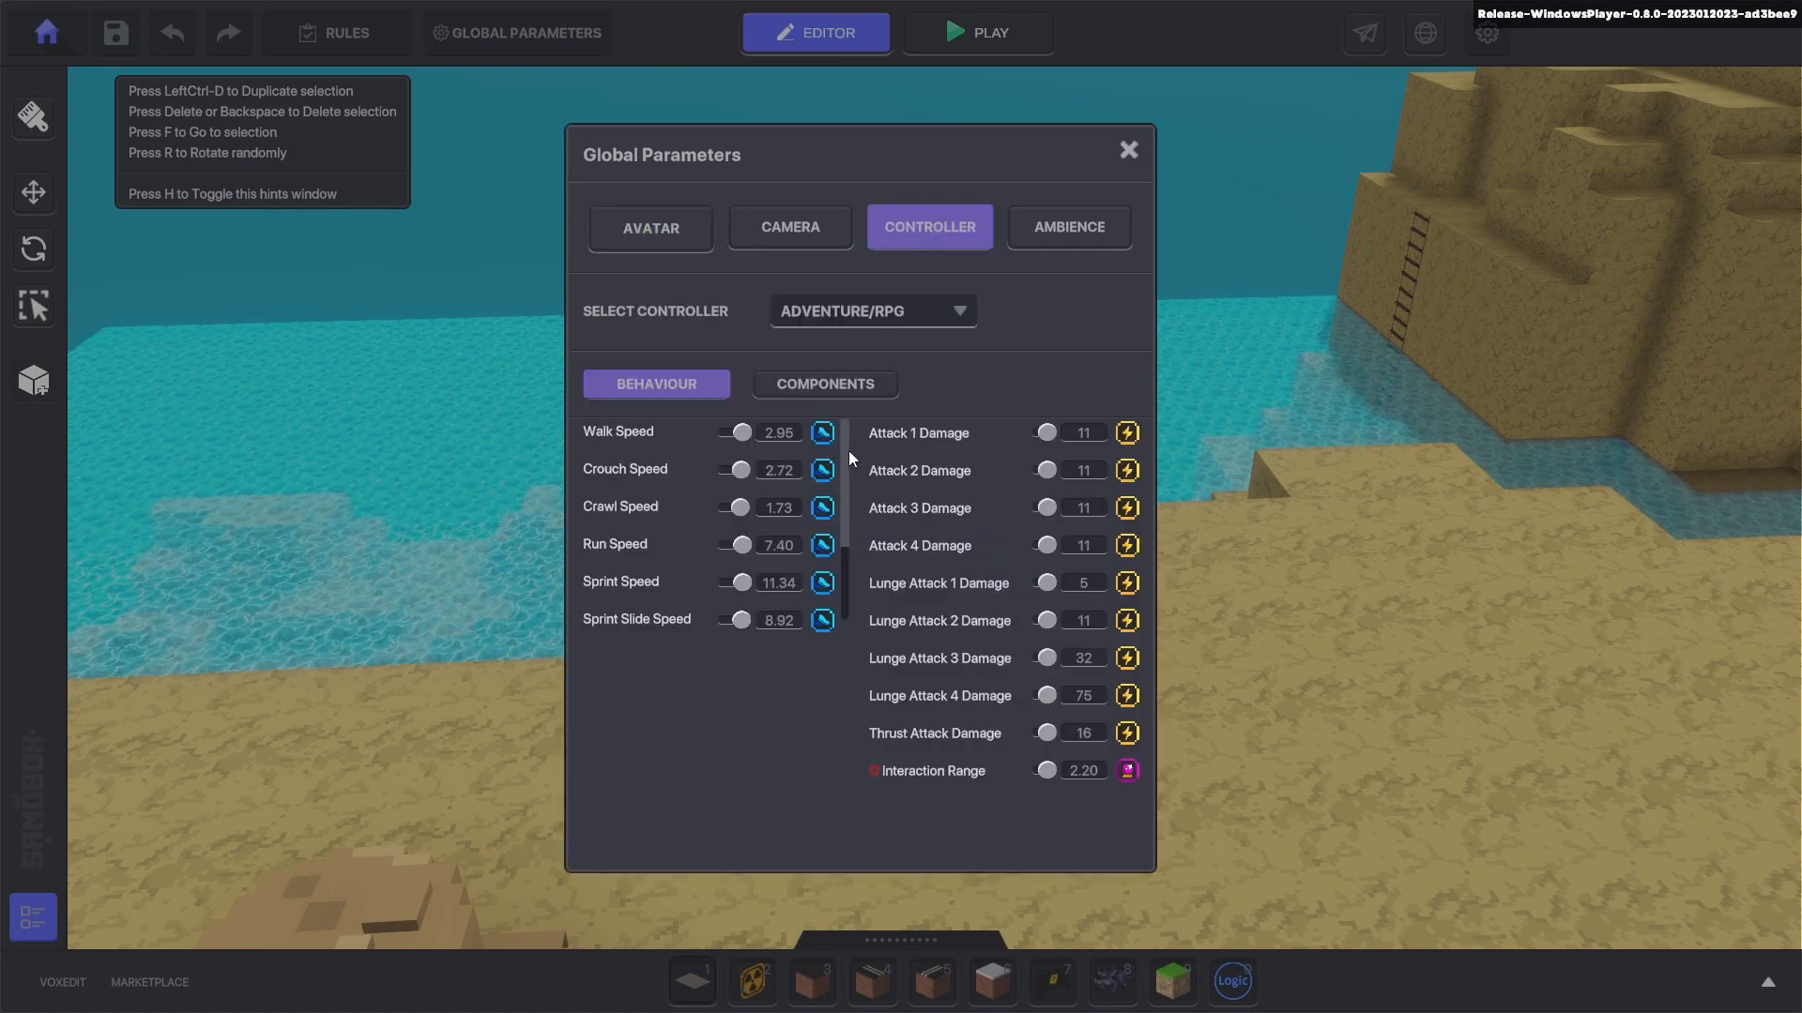
drag(848, 450, 842, 527)
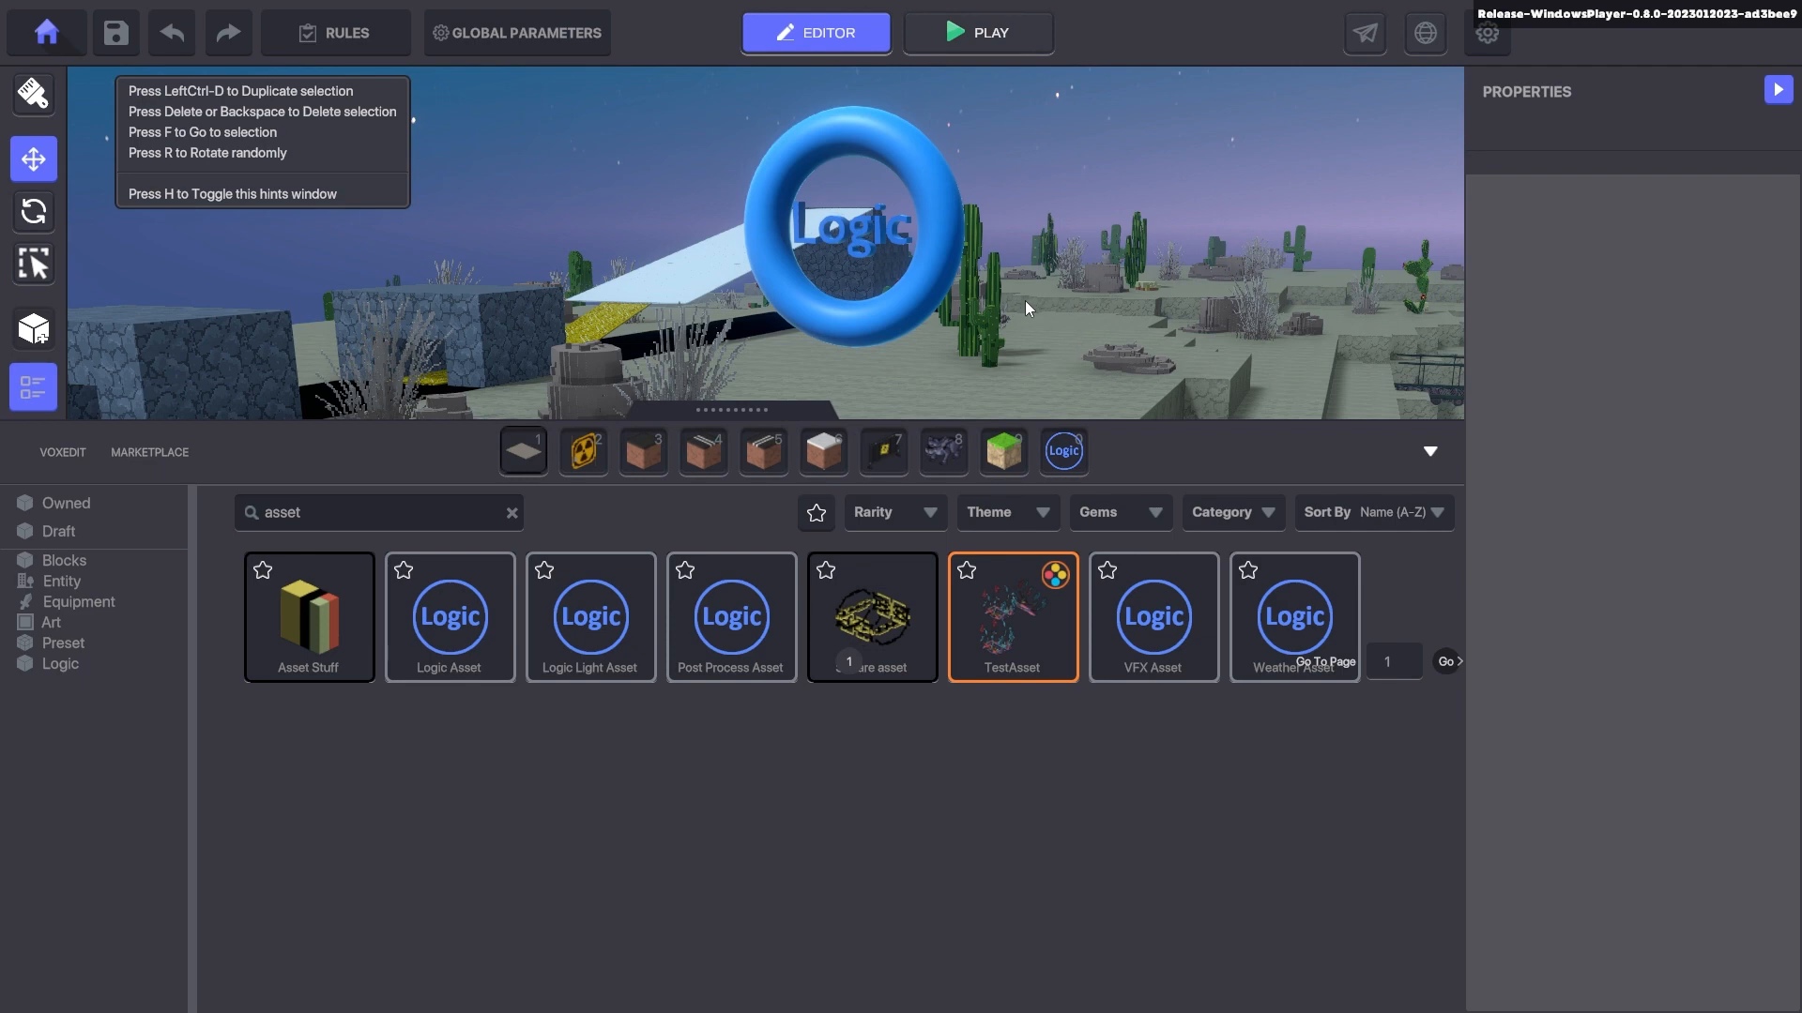
- Select the Logic Asset ring, run a quick play test, and reselect the ring
click(469, 647)
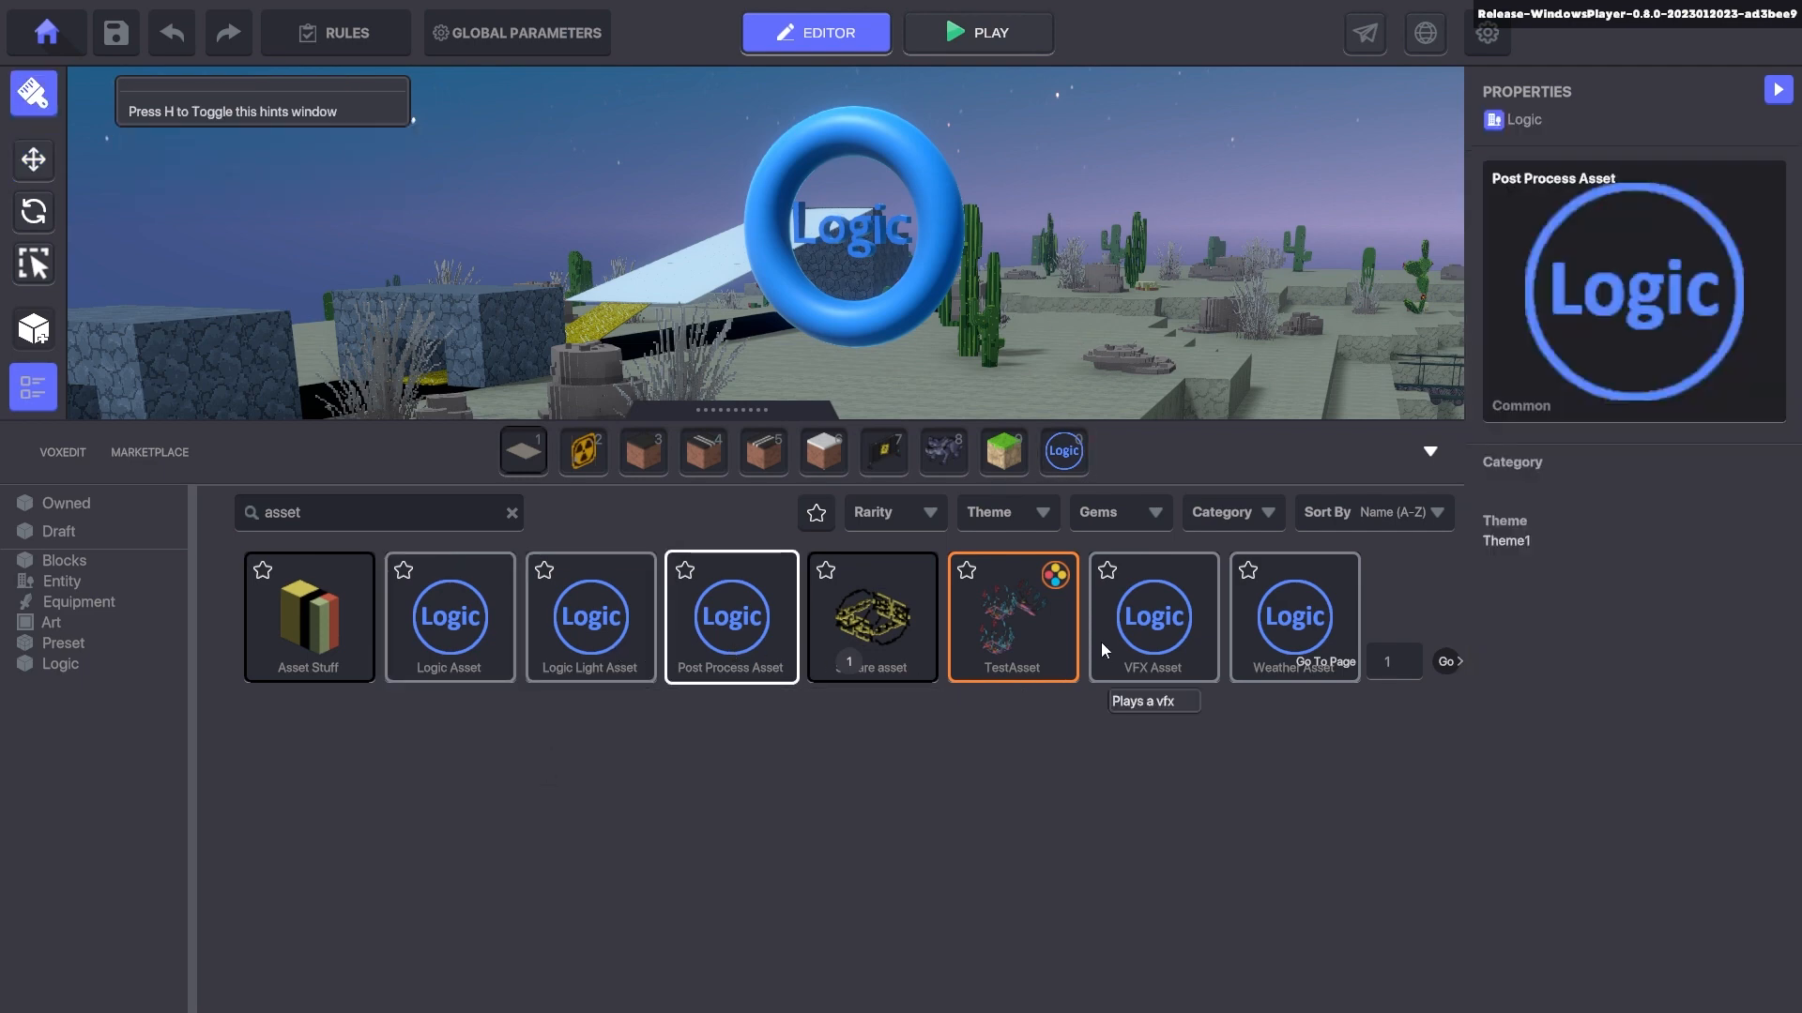
click(1430, 452)
key(Escape)
click(914, 289)
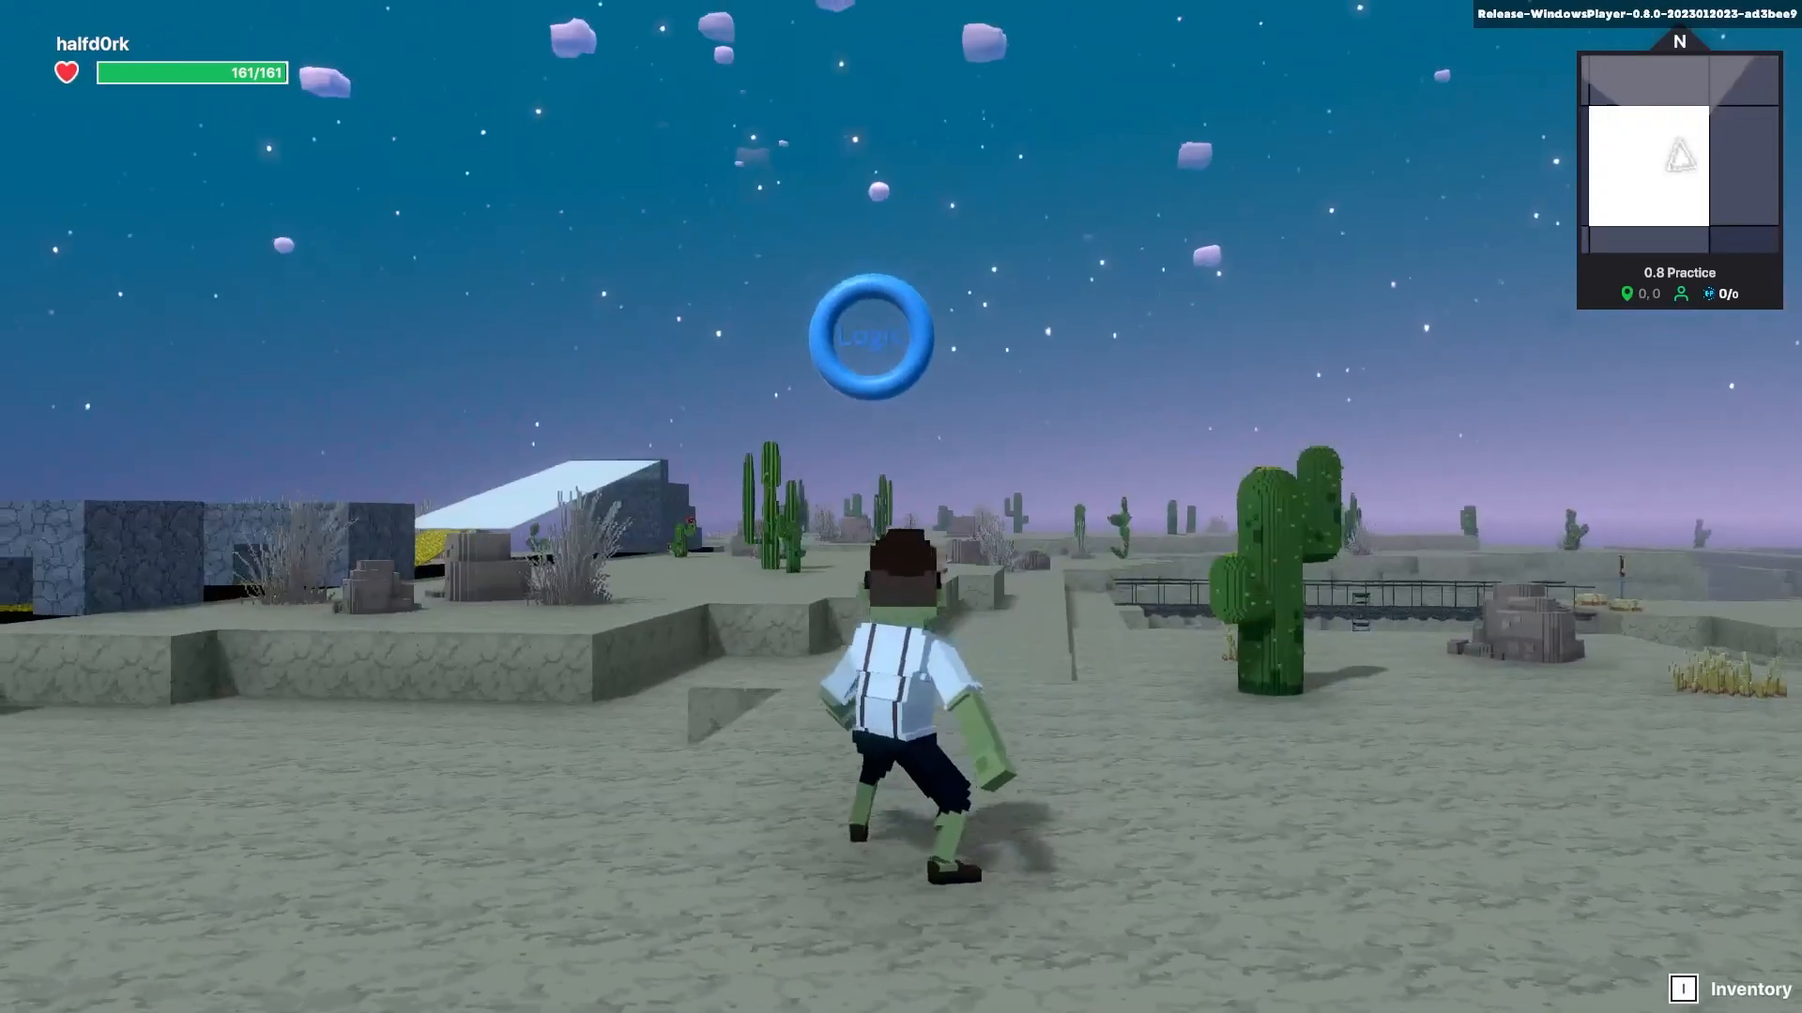
key(w)
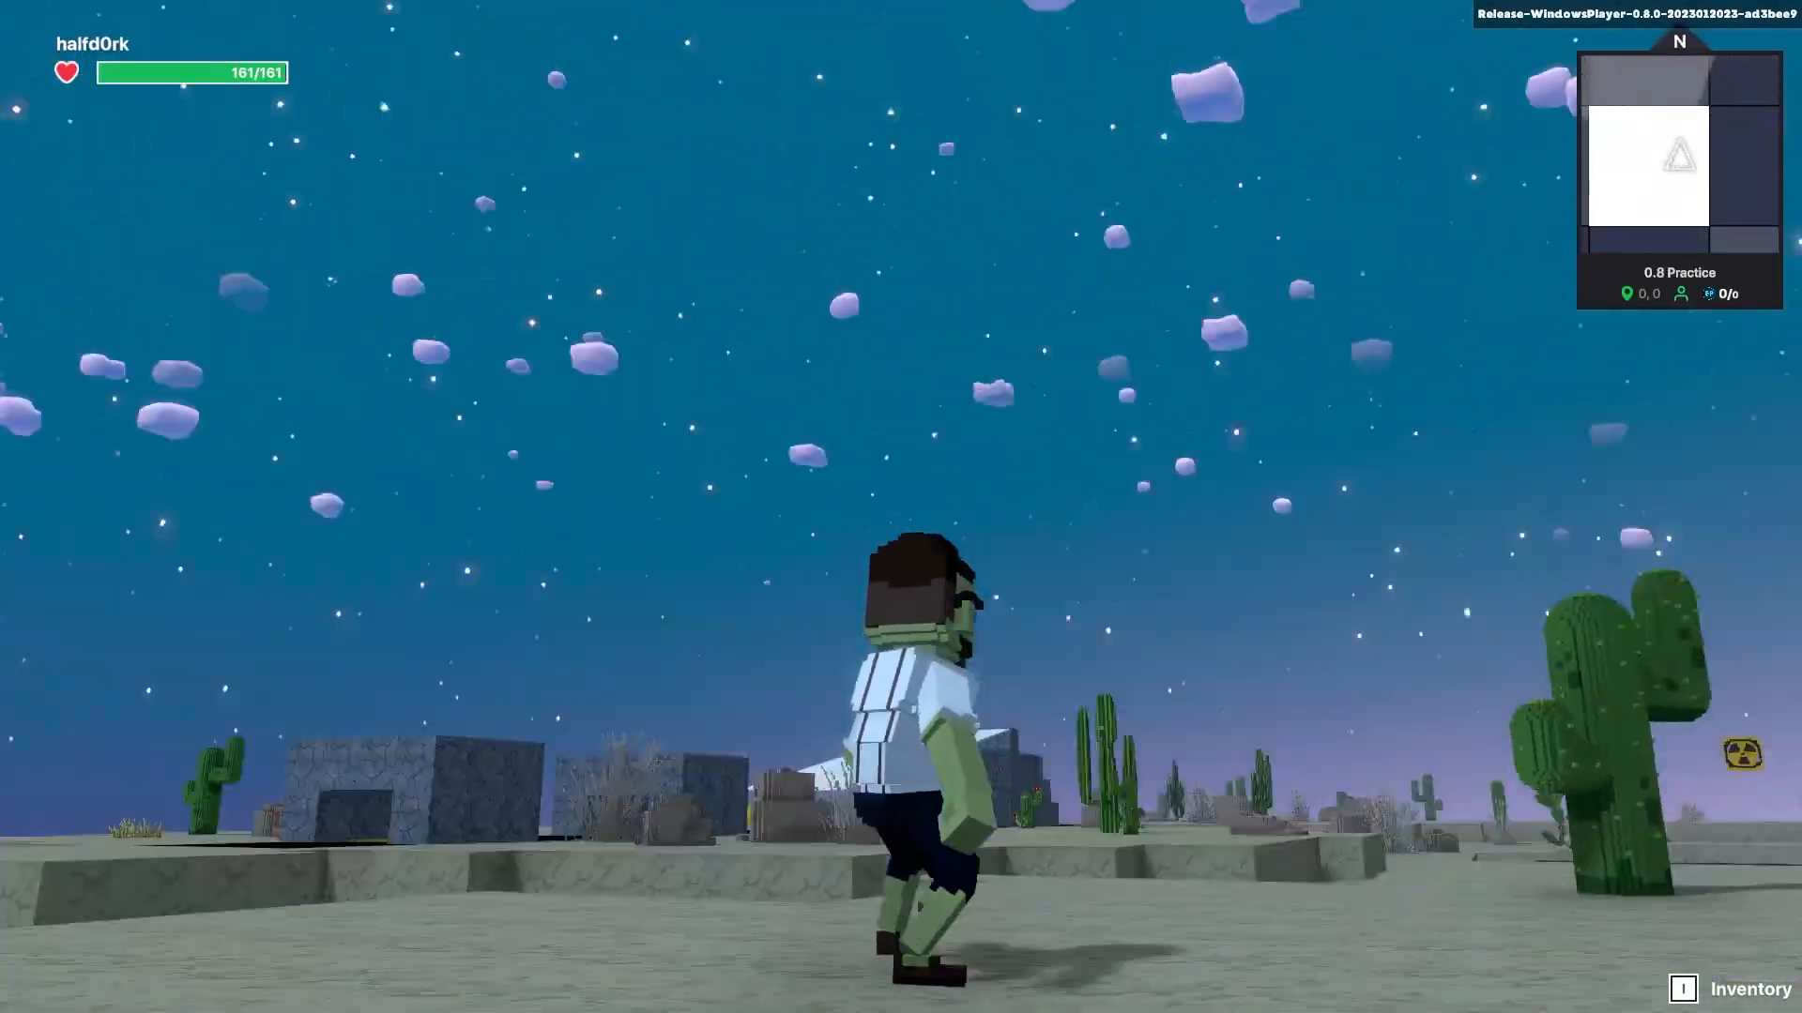
key(Escape)
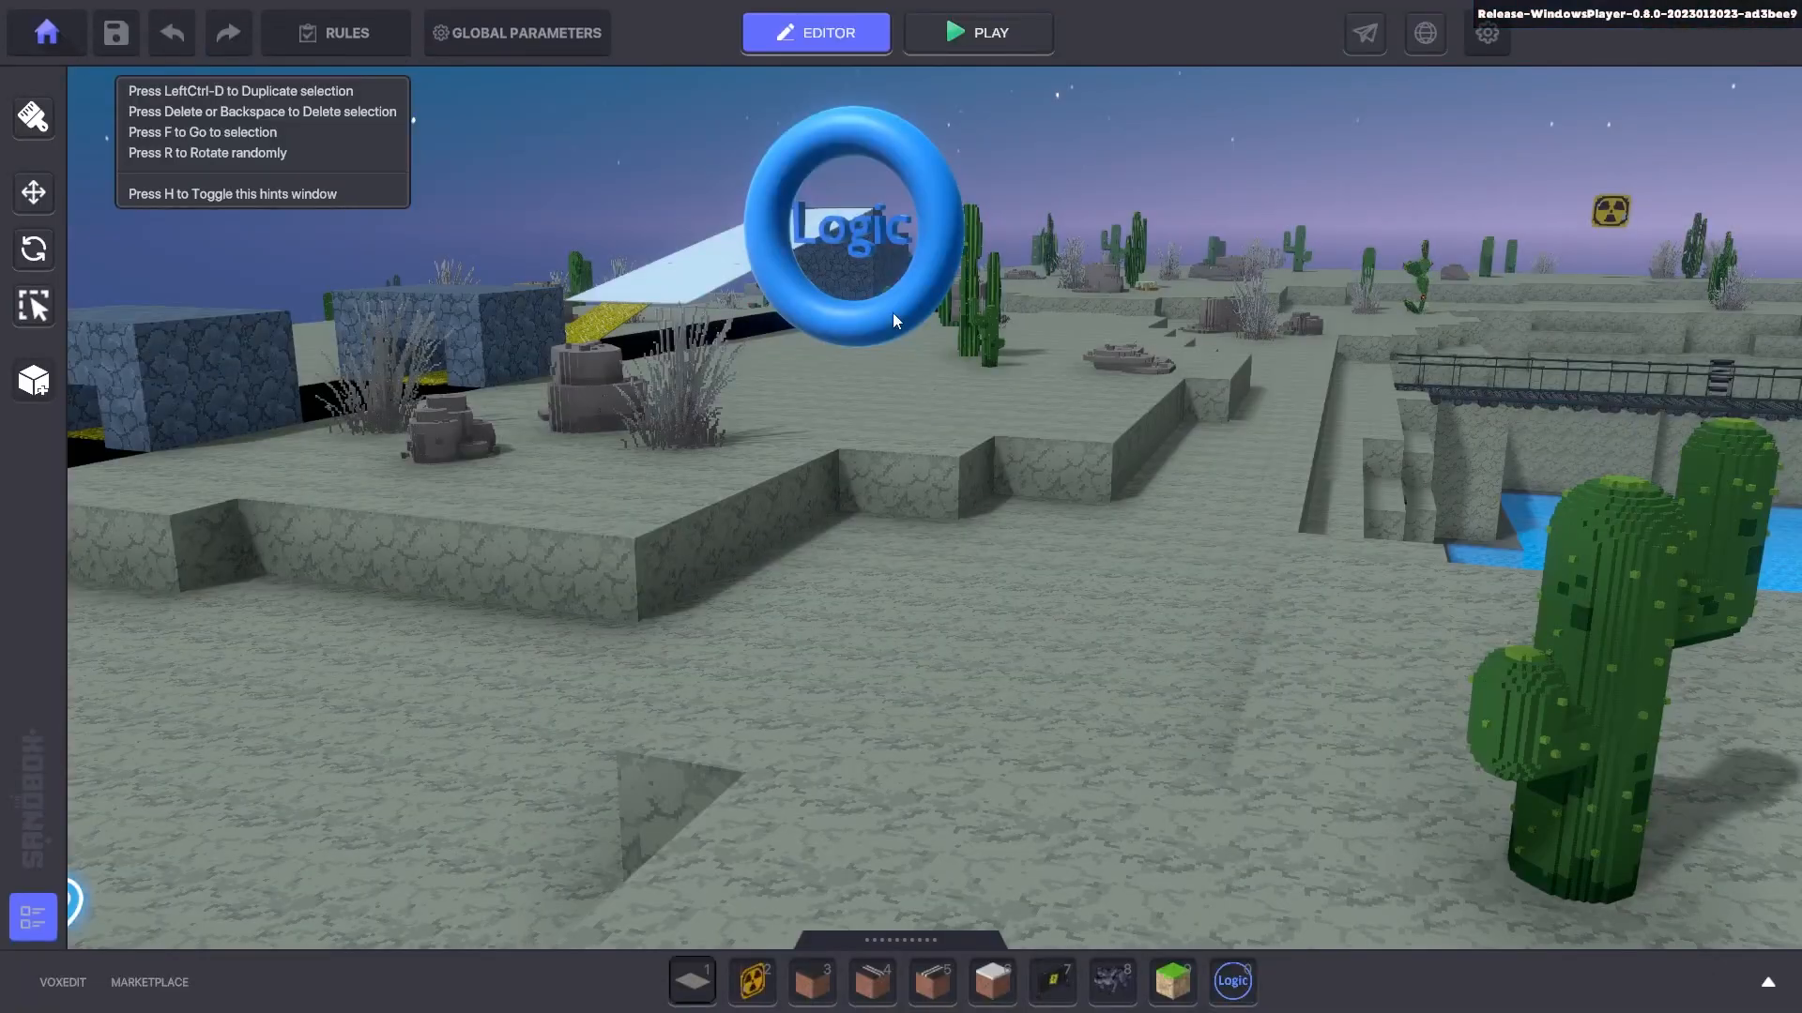
click(893, 313)
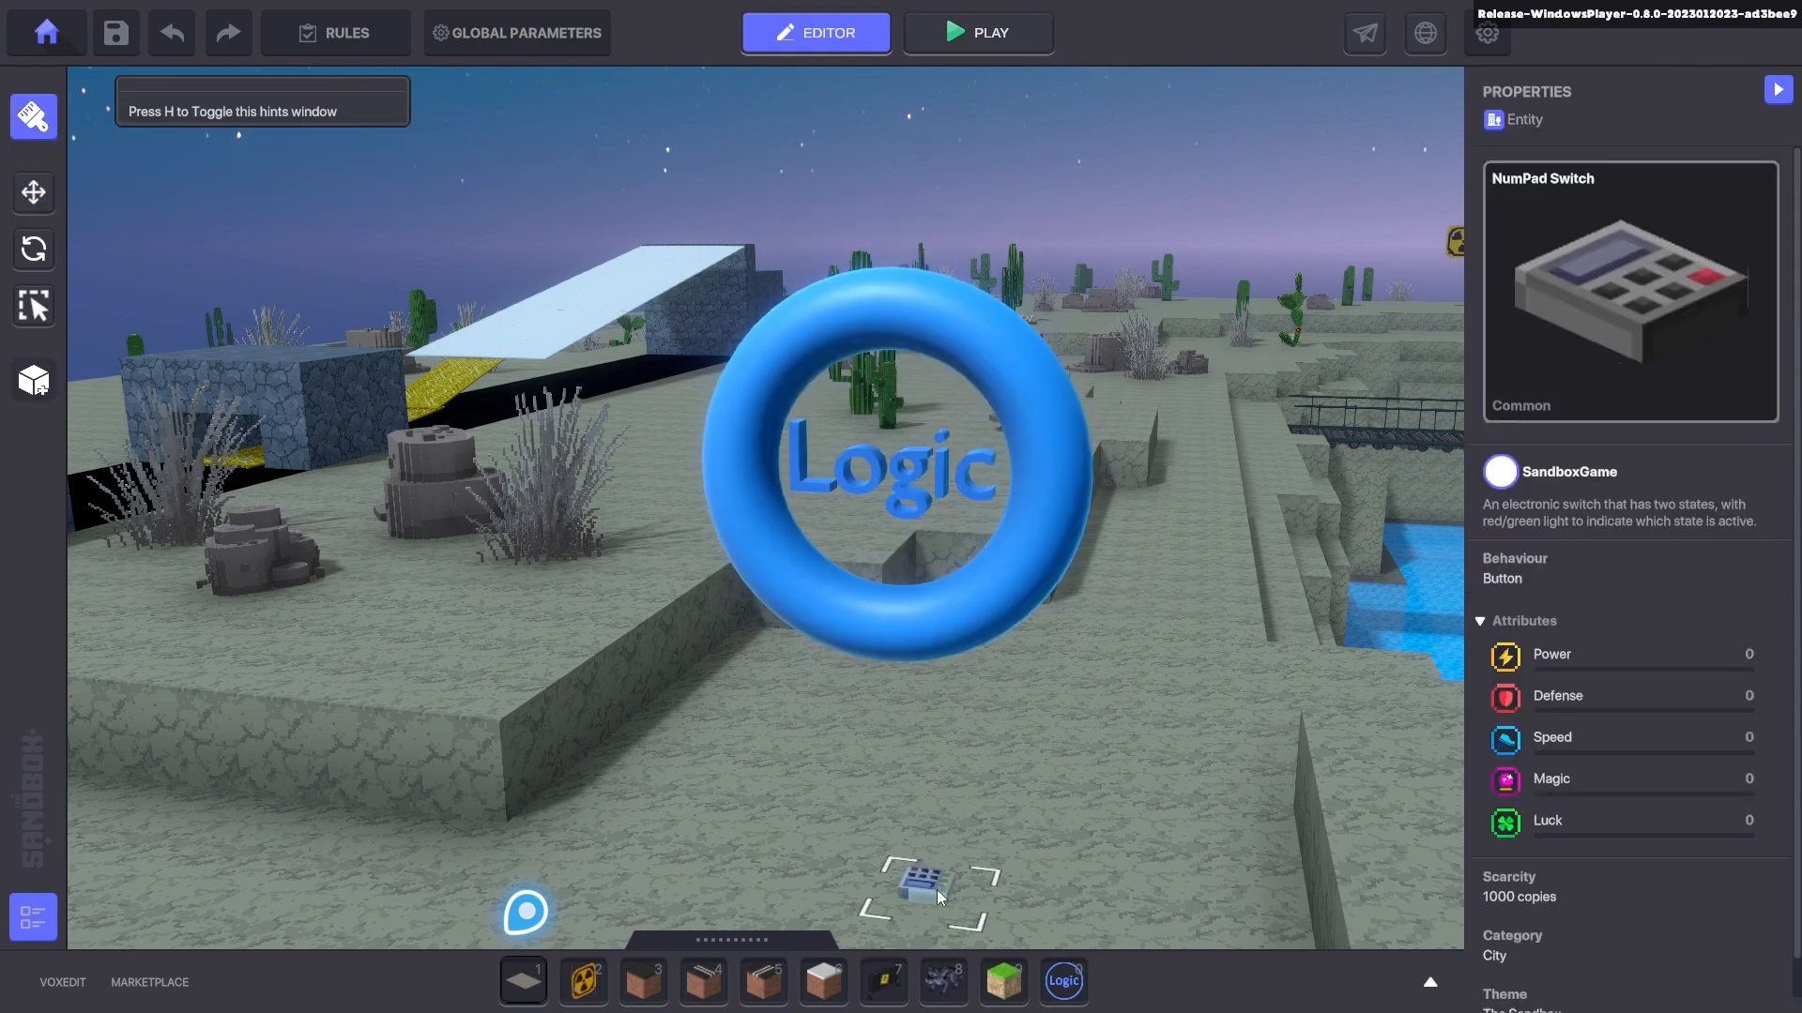
- Place a NumPad Switch, move it out of the ring, and tilt it on X
click(923, 882)
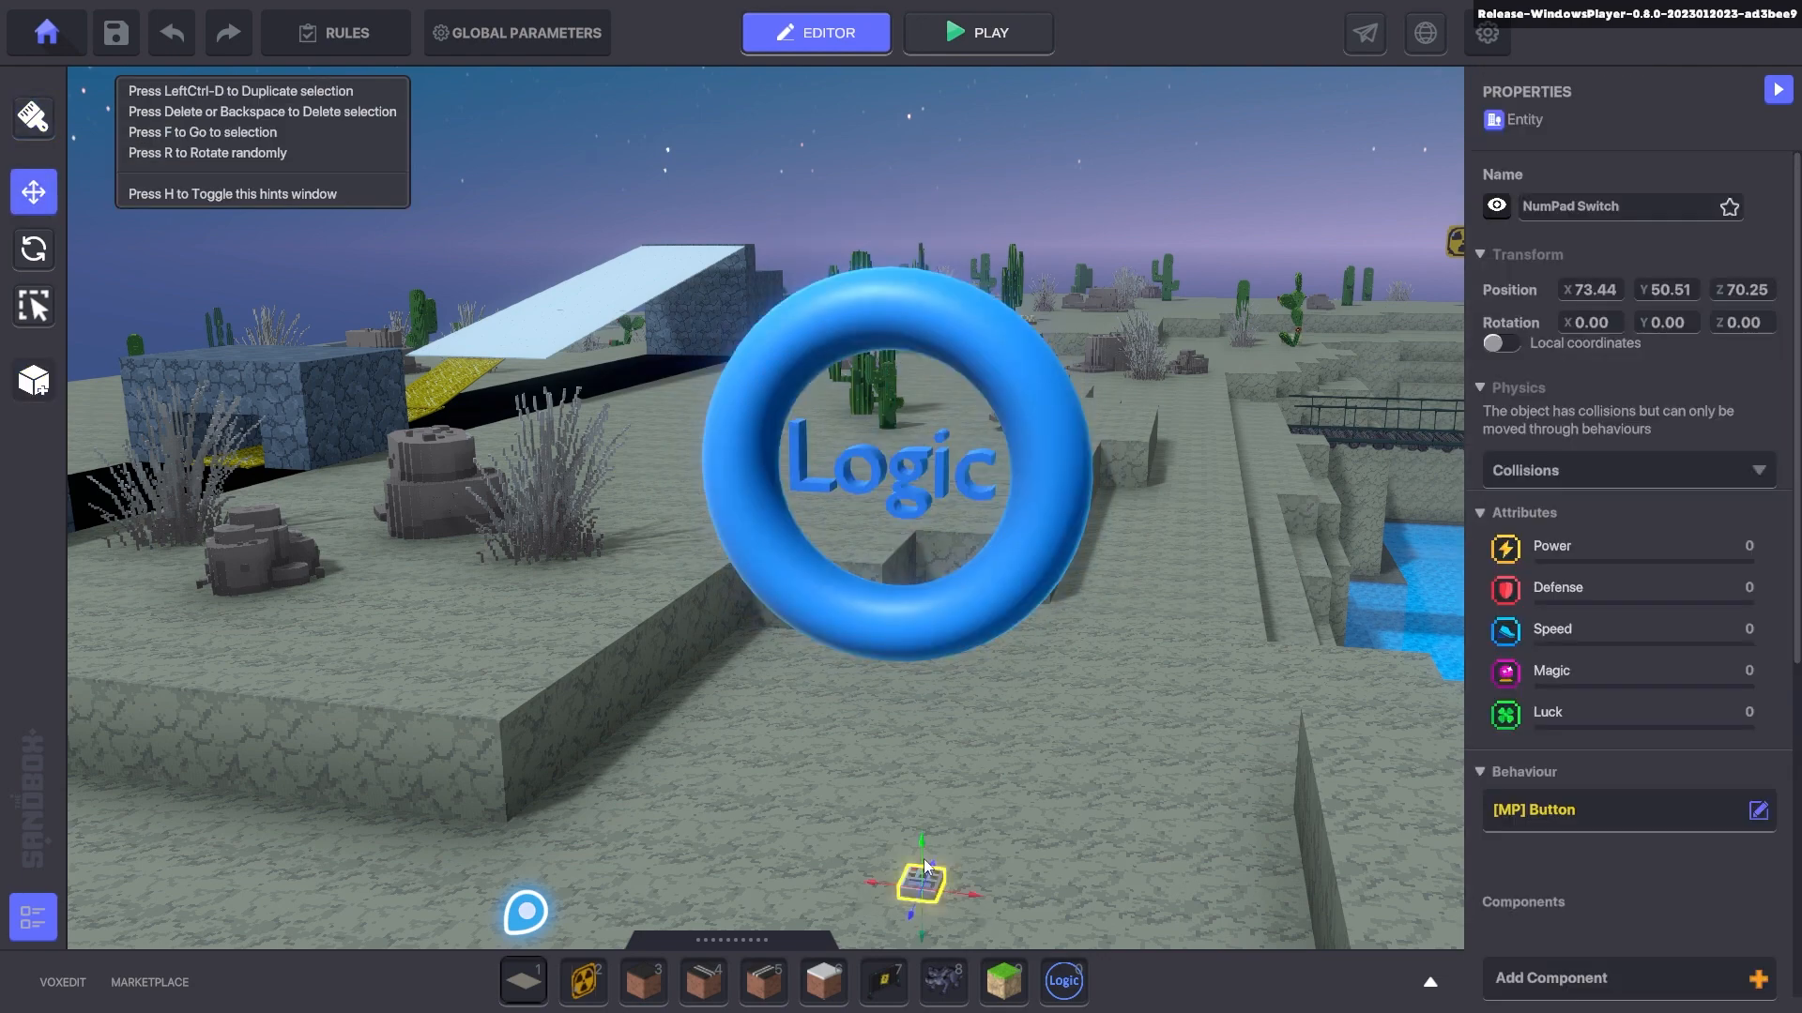
drag(915, 796, 909, 353)
drag(949, 418, 717, 661)
key(e)
drag(597, 555, 640, 544)
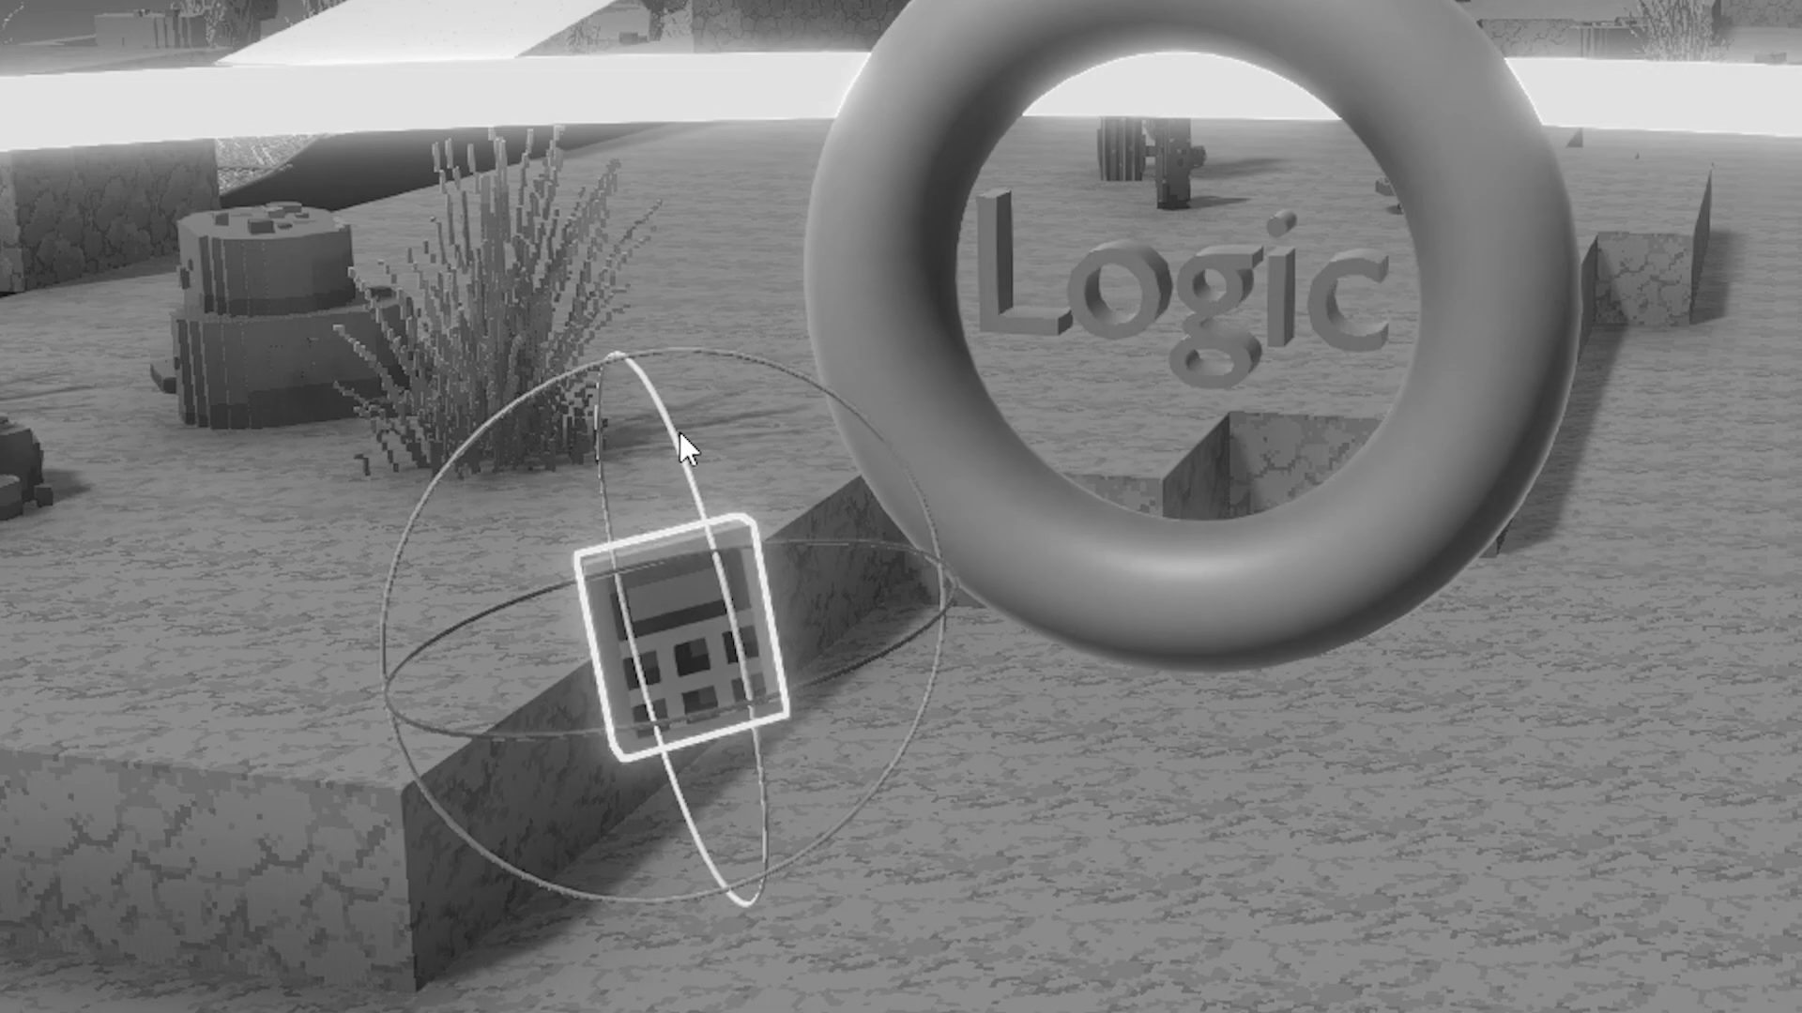
drag(678, 430, 679, 393)
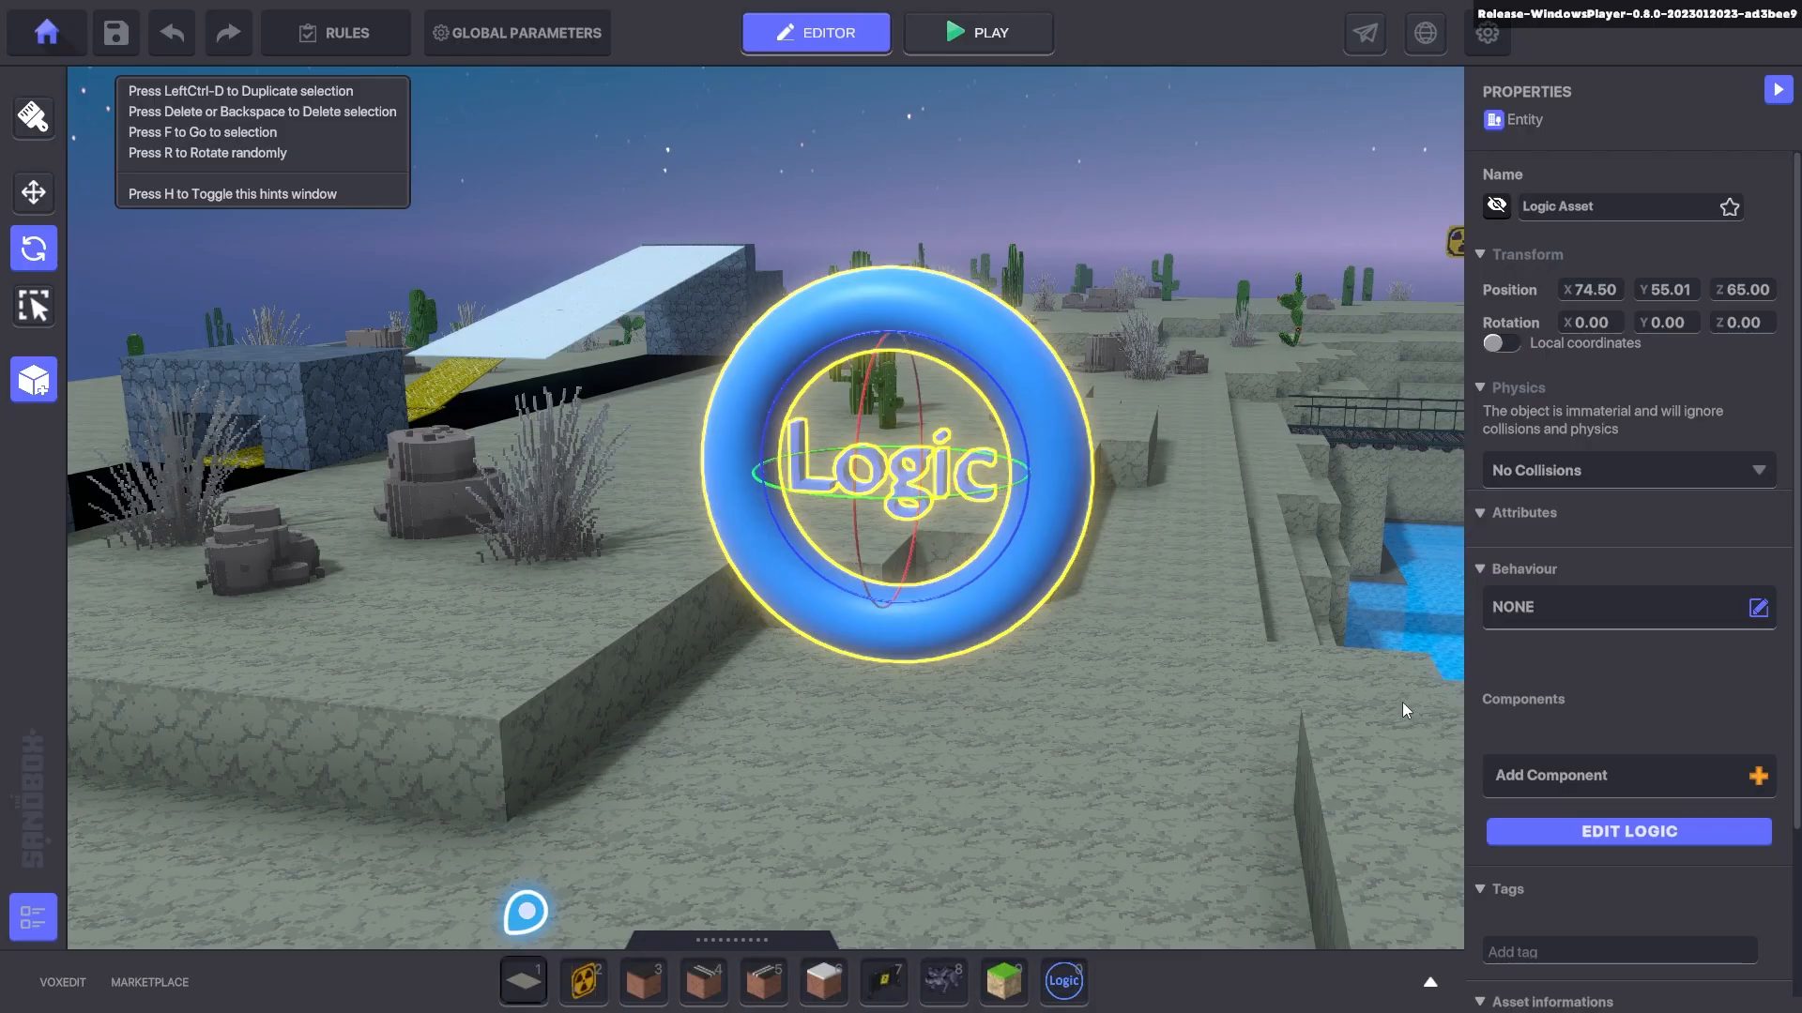
- Pull the view back, search the library for 'sign' and pick the Sign asset
scroll(1704, 677, down, 3)
scroll(1158, 583, down, 3)
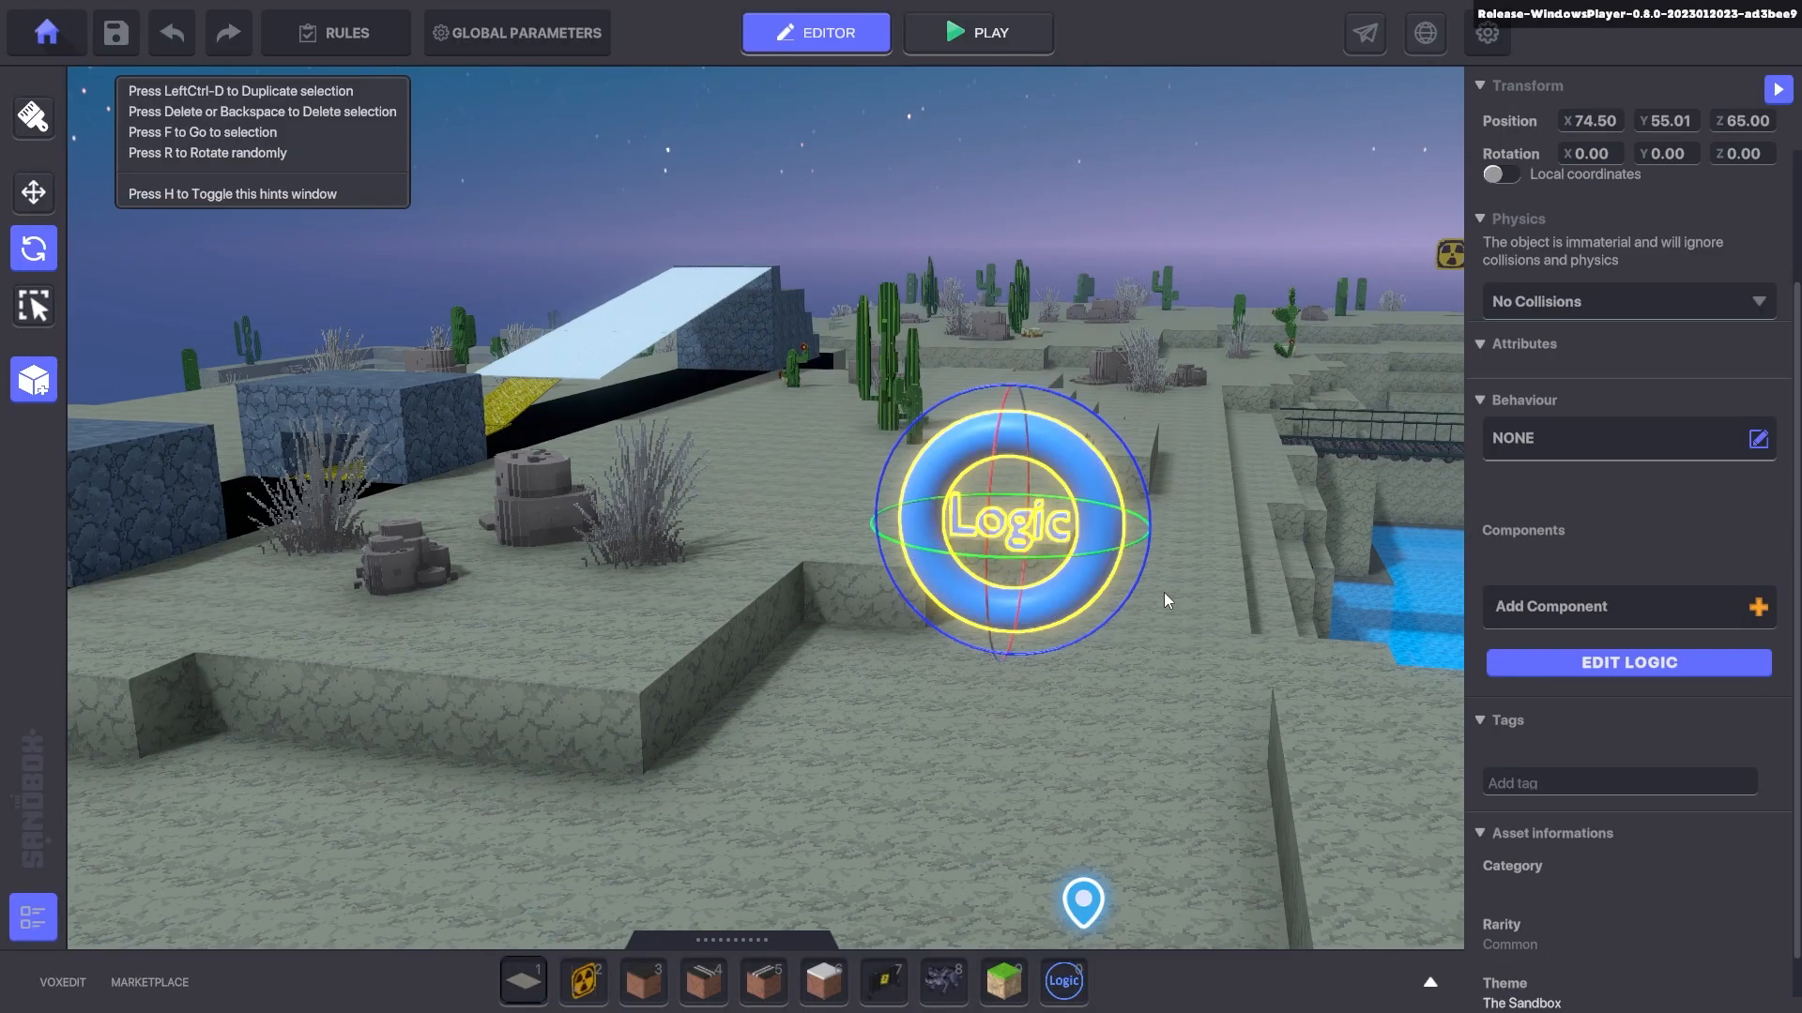
key(s)
key(q)
key(Tab)
text(sign)
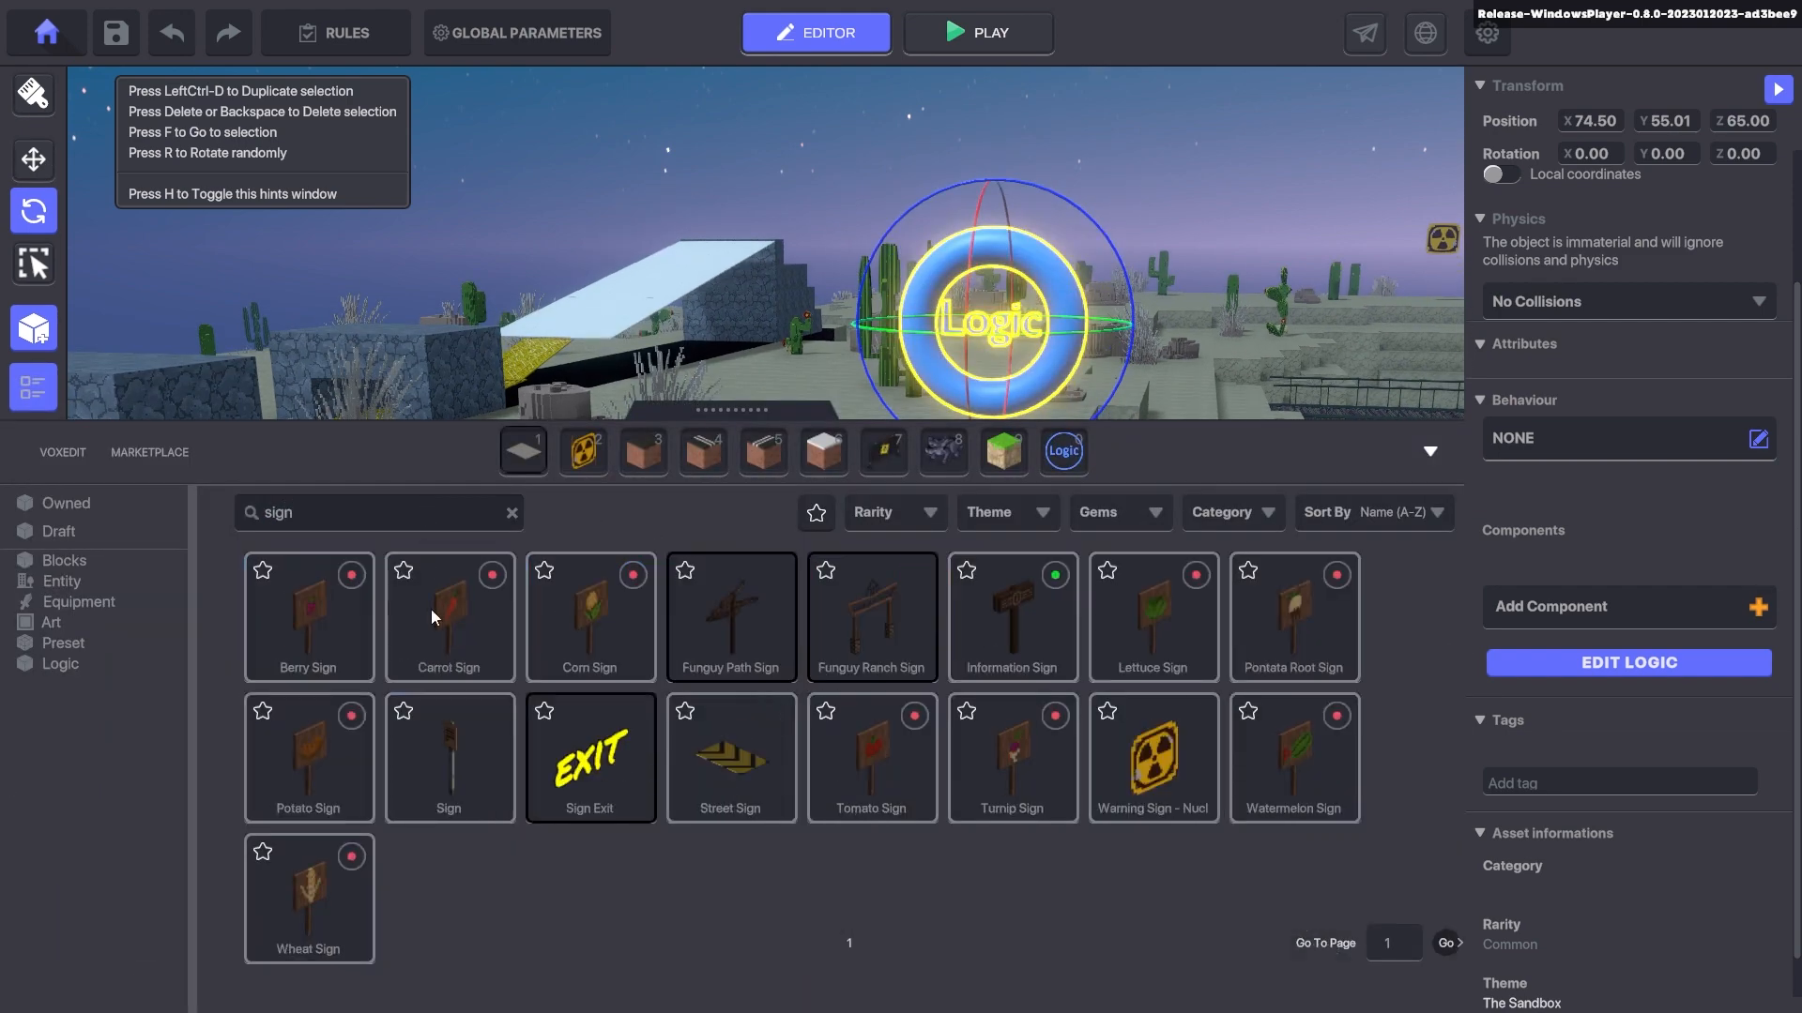
click(451, 756)
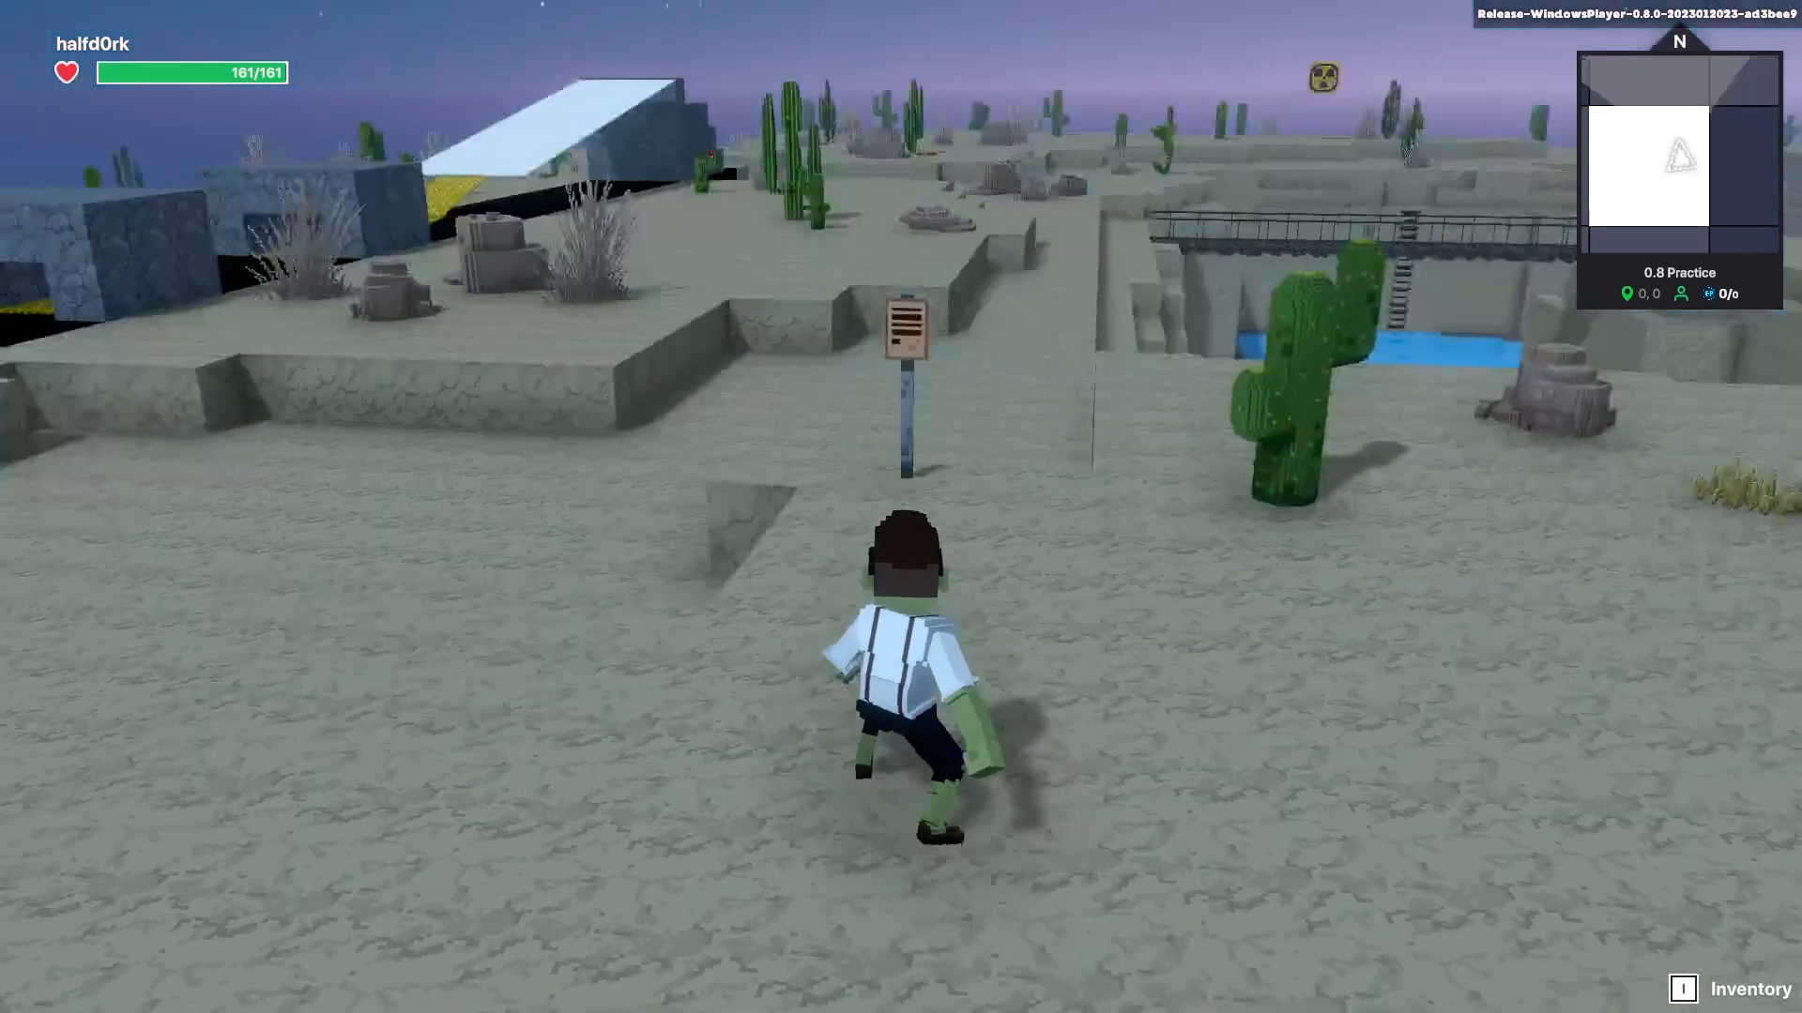
- Play-test the level, walking the avatar across the desert to lamp post 1
key(w)
key(s)
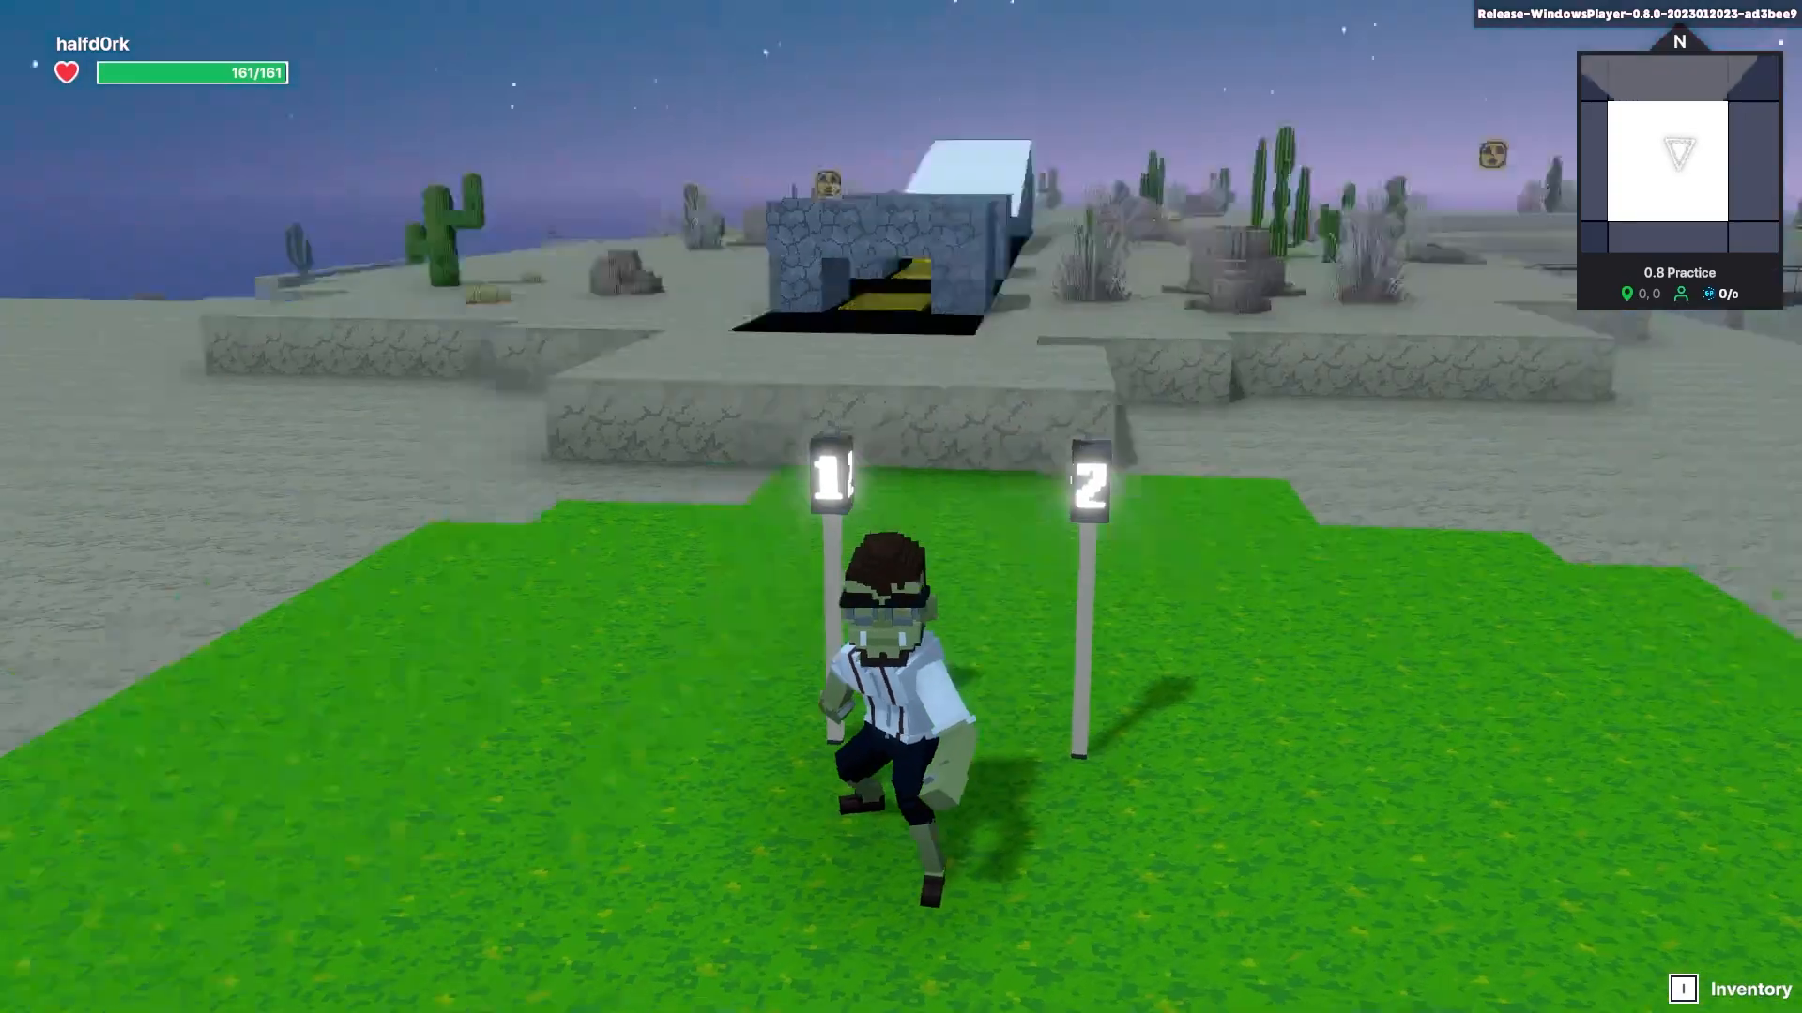
key(w)
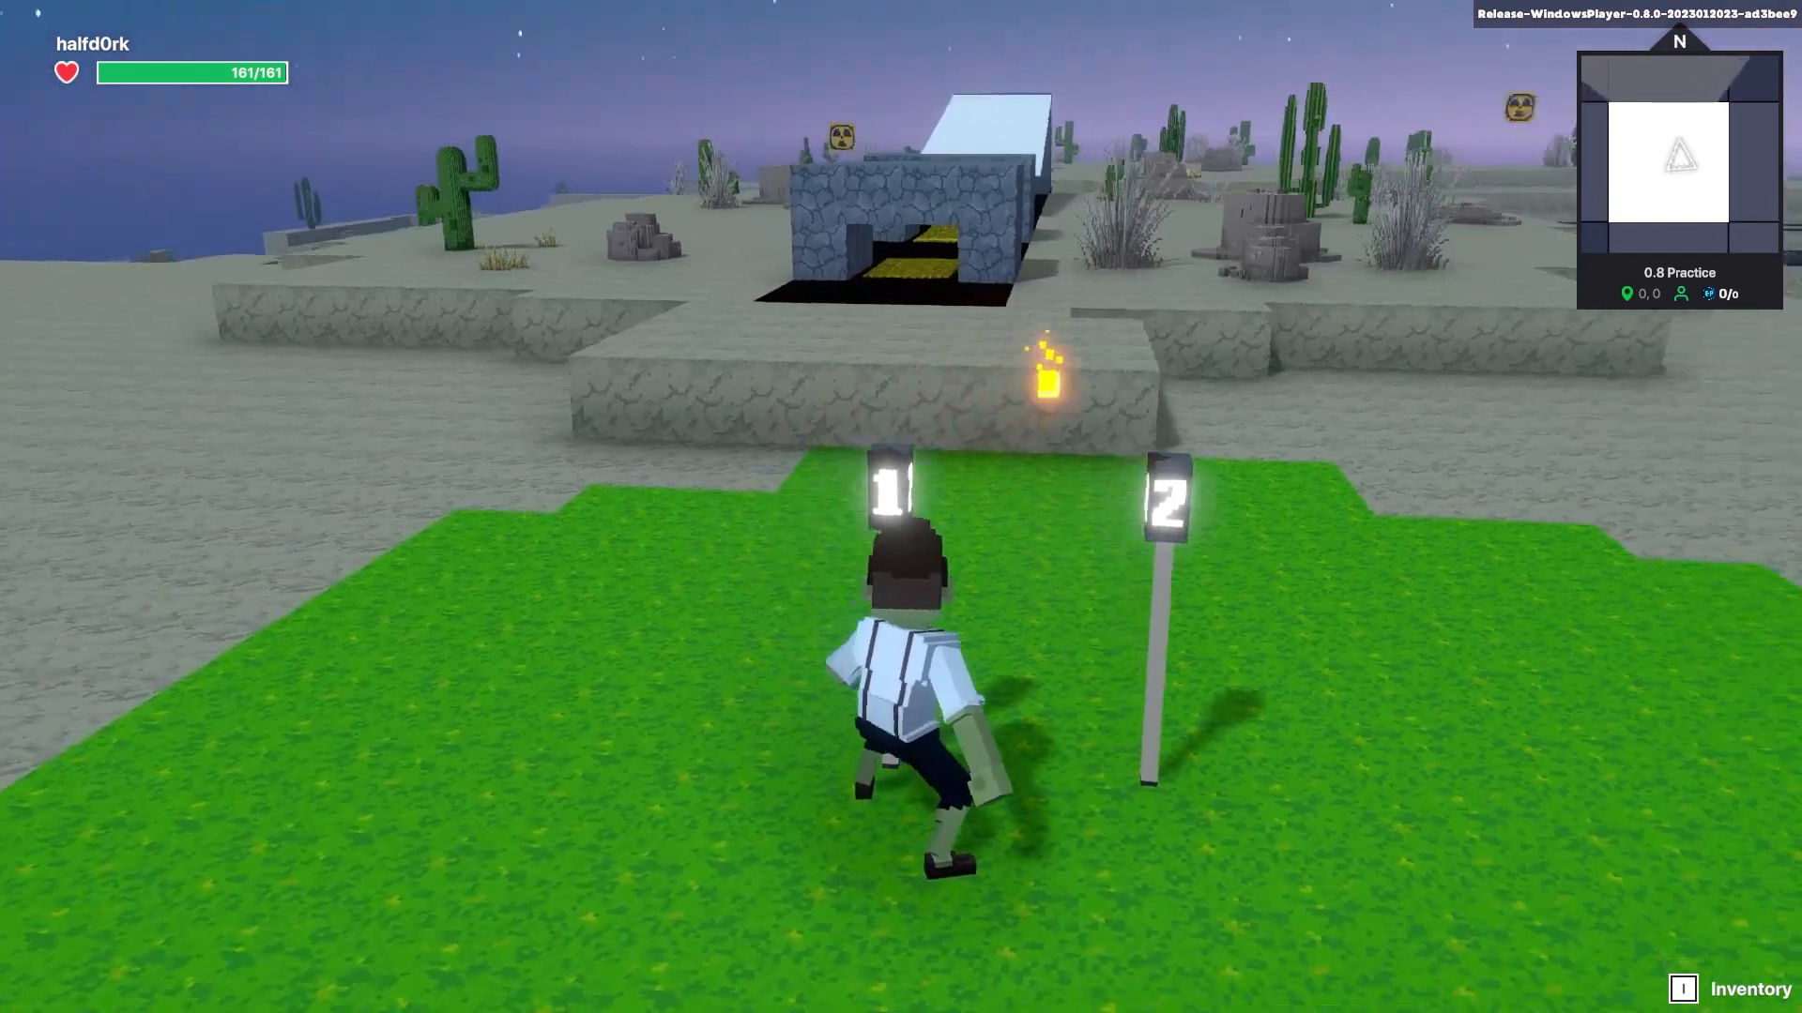
- Page to page 4 of Select VFX for TrailFire, keeping Enabled at Start True
scroll(1609, 248, down, 4)
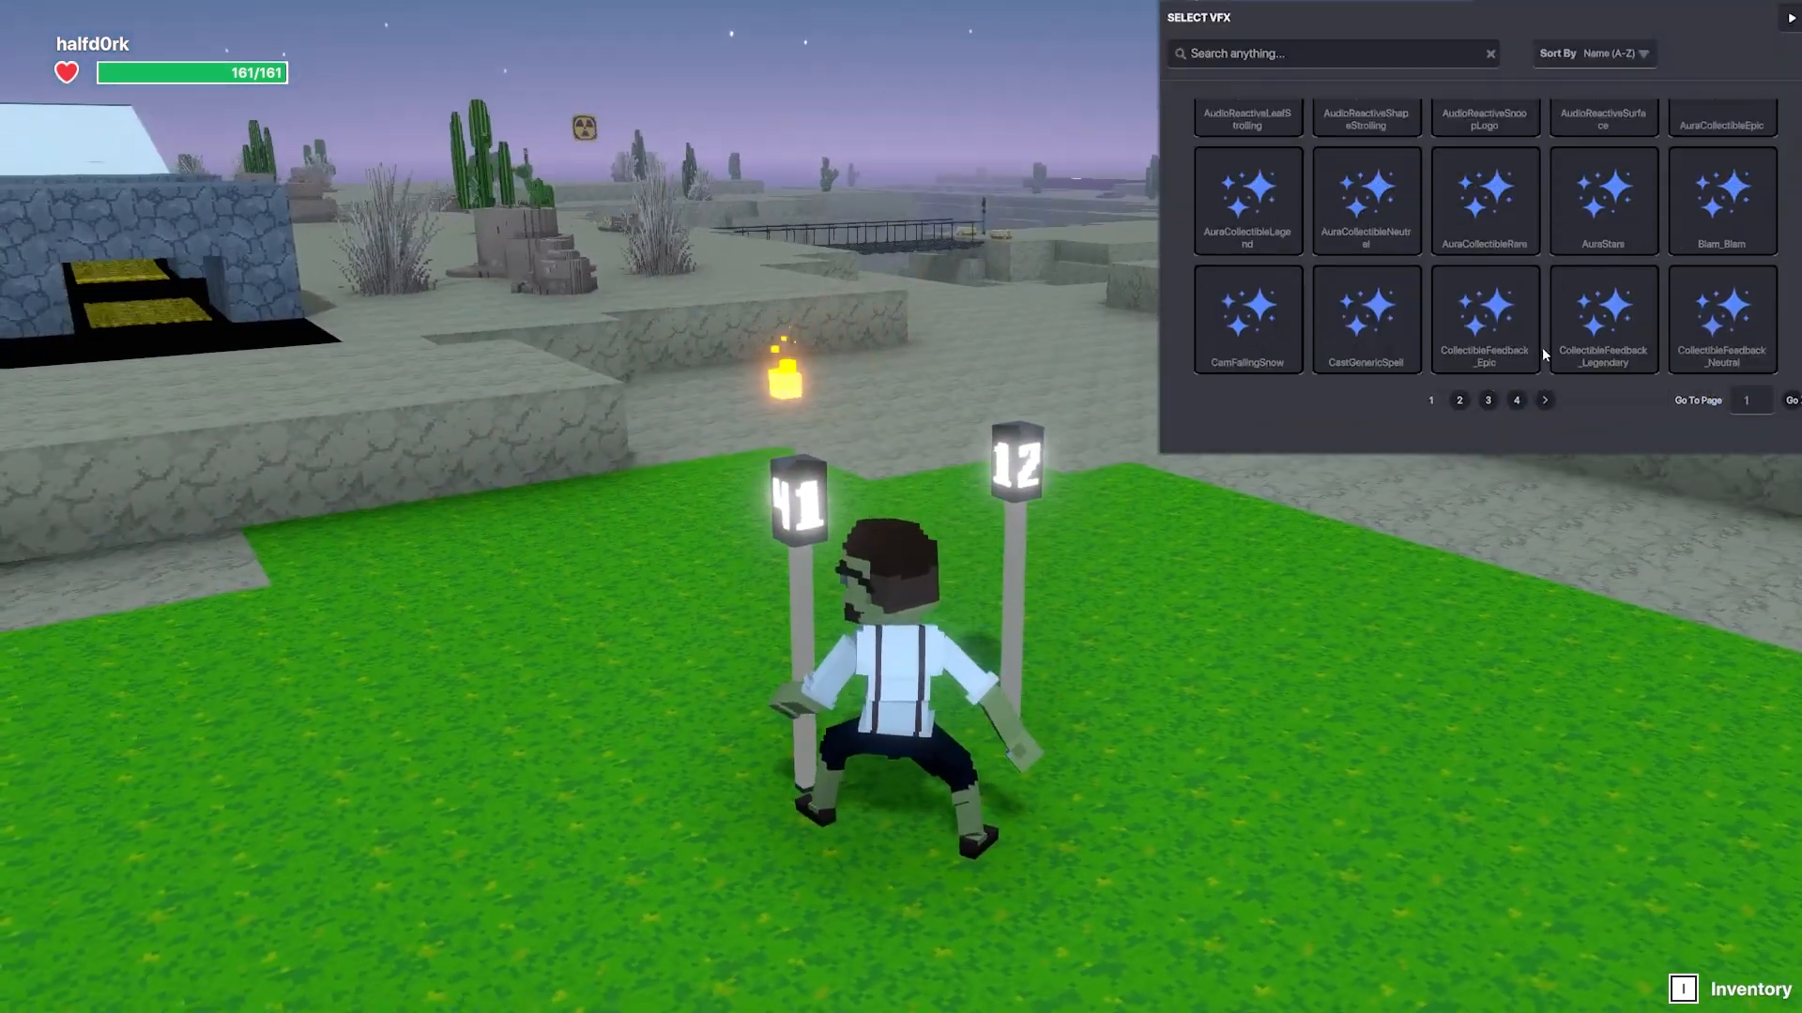
scroll(1588, 355, up, 4)
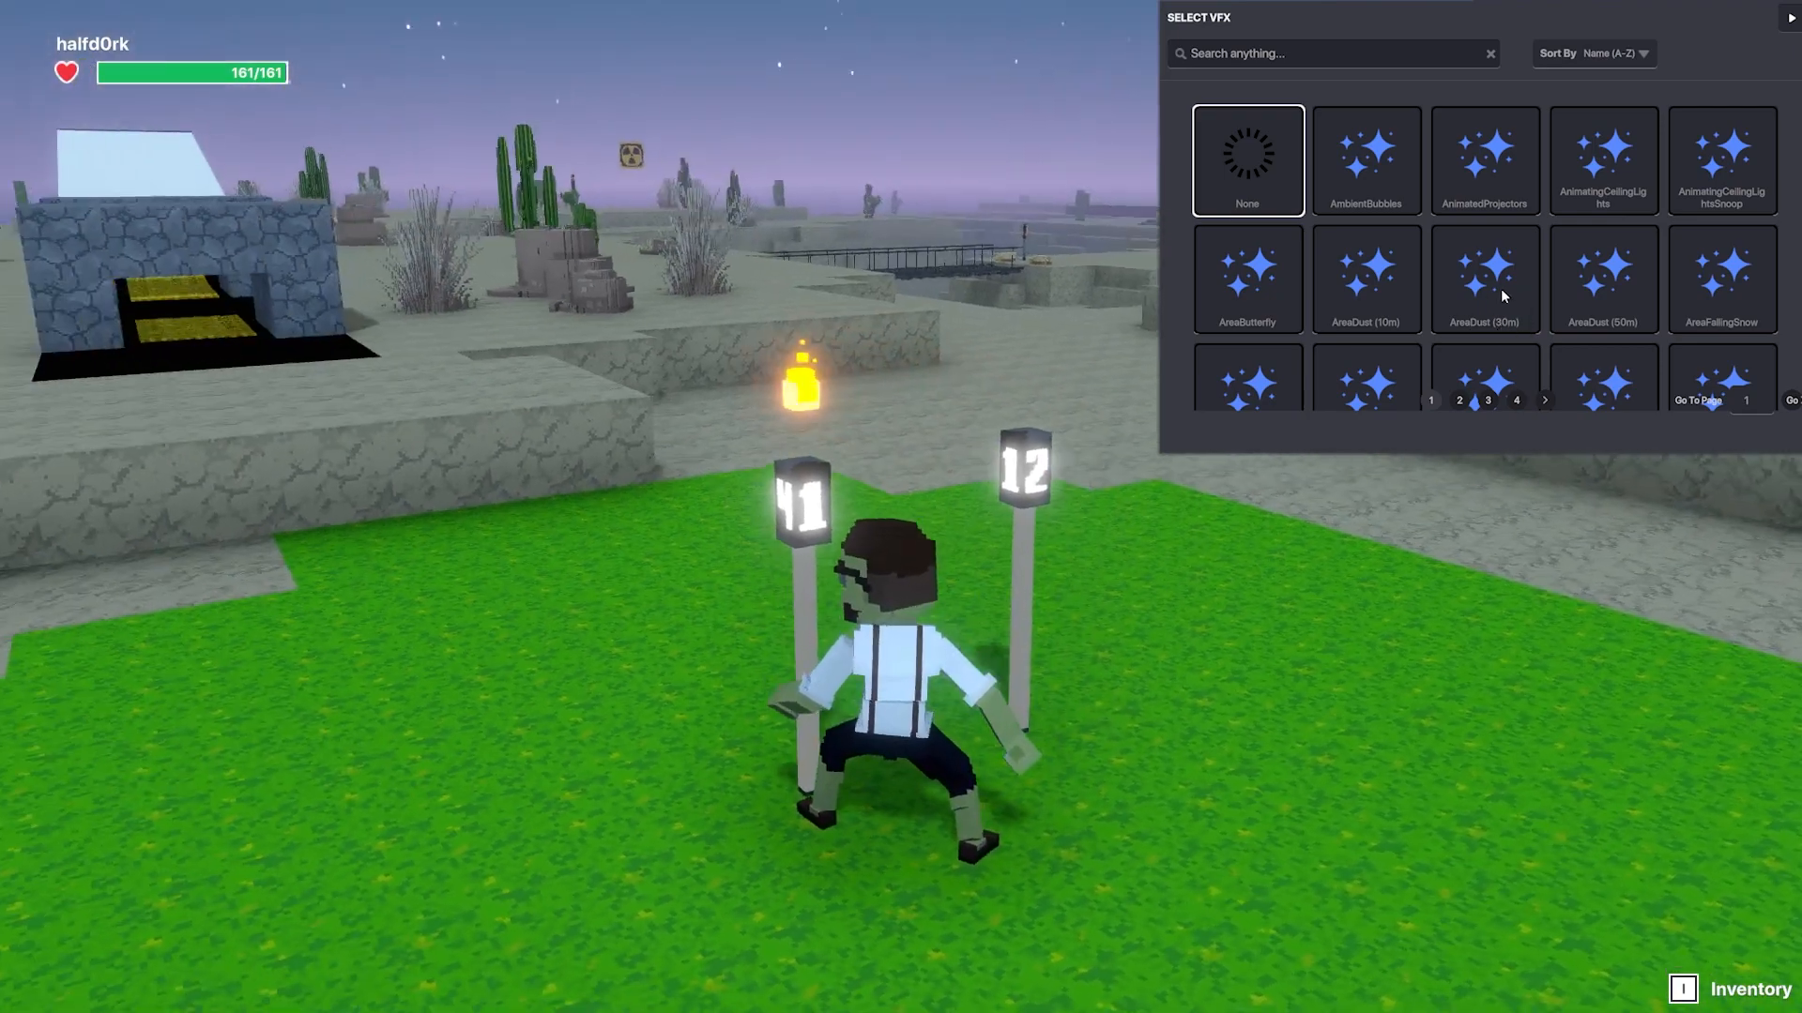
scroll(1516, 321, down, 4)
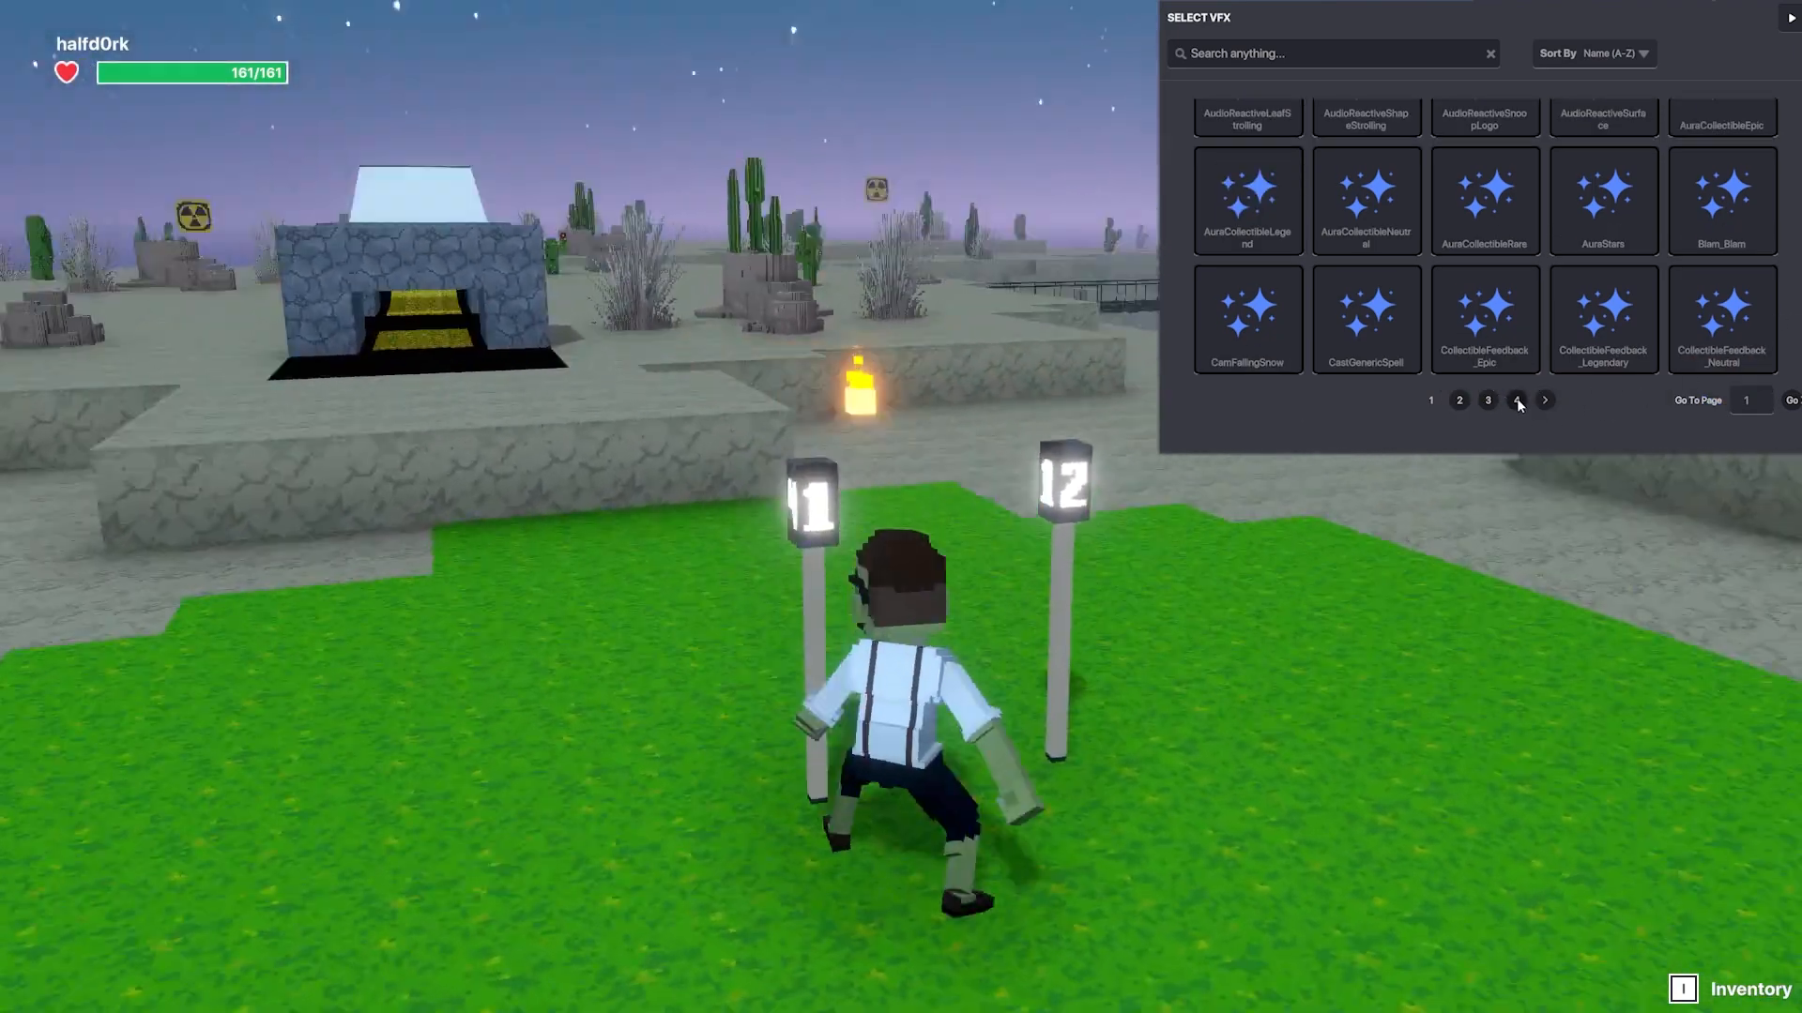
click(1517, 400)
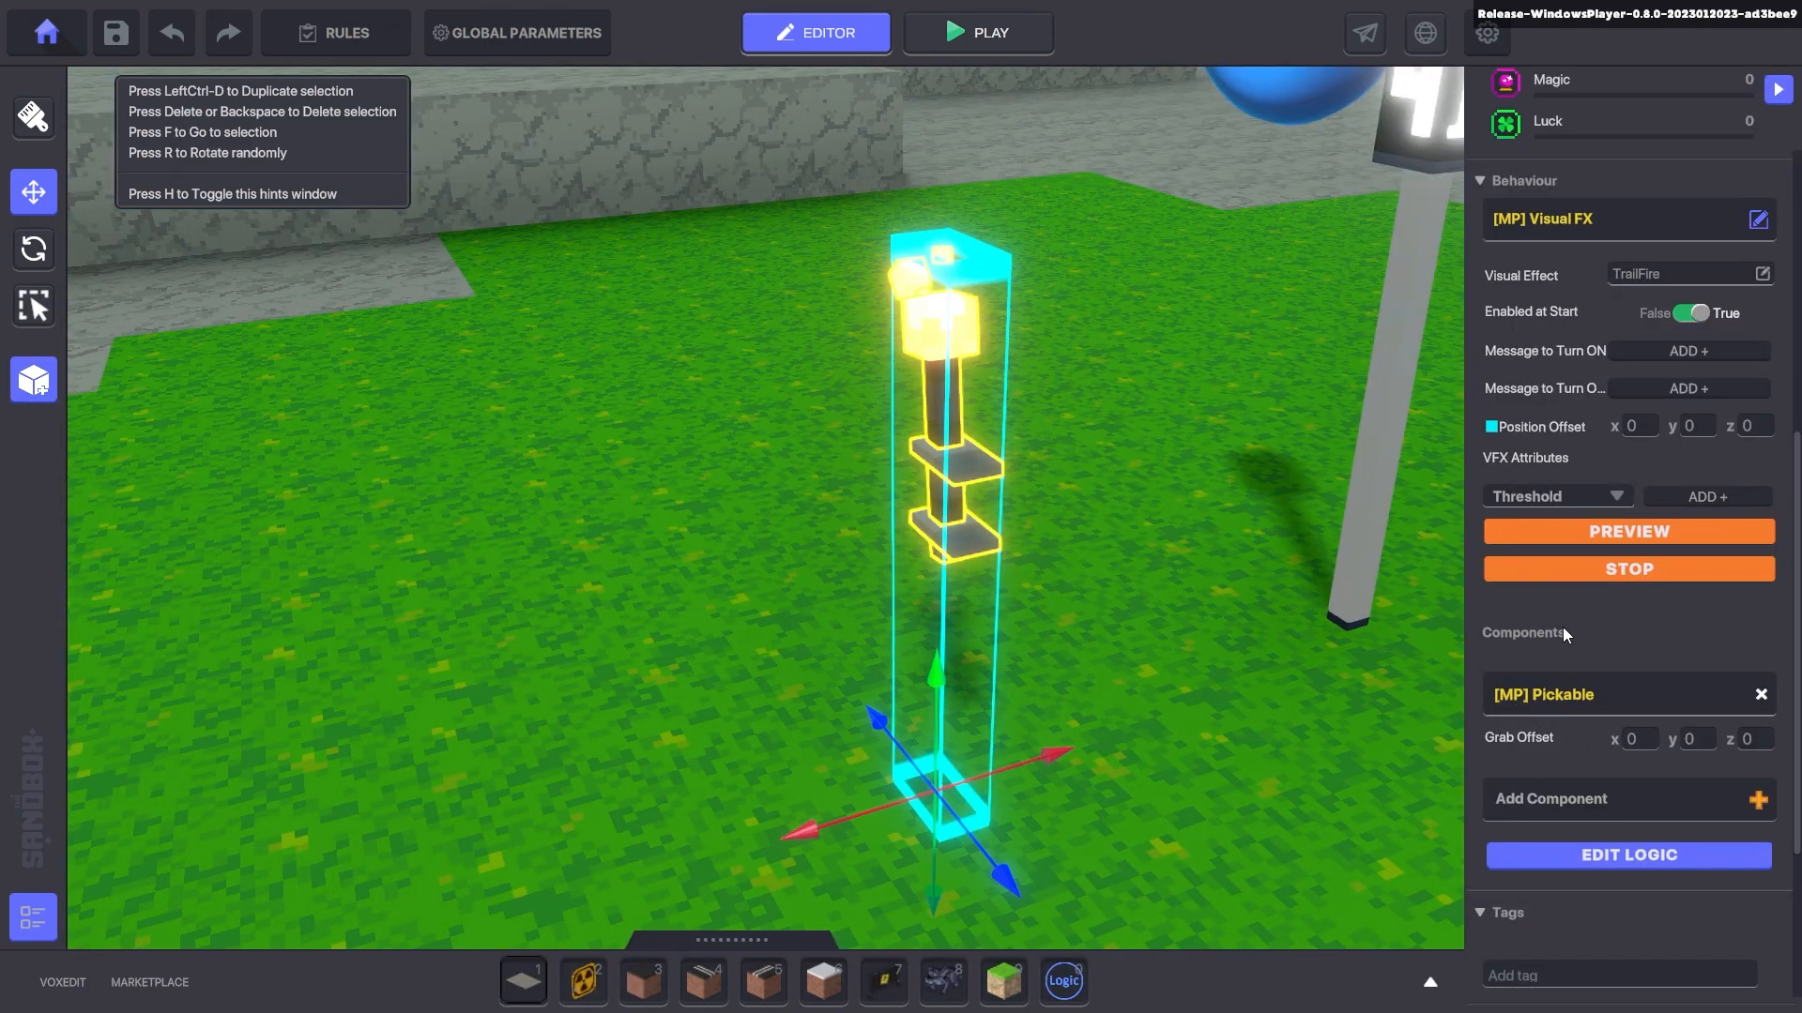
- Play-test with Ctrl+P, running and jumping the avatar to watch the fire trail
key(ctrl+p)
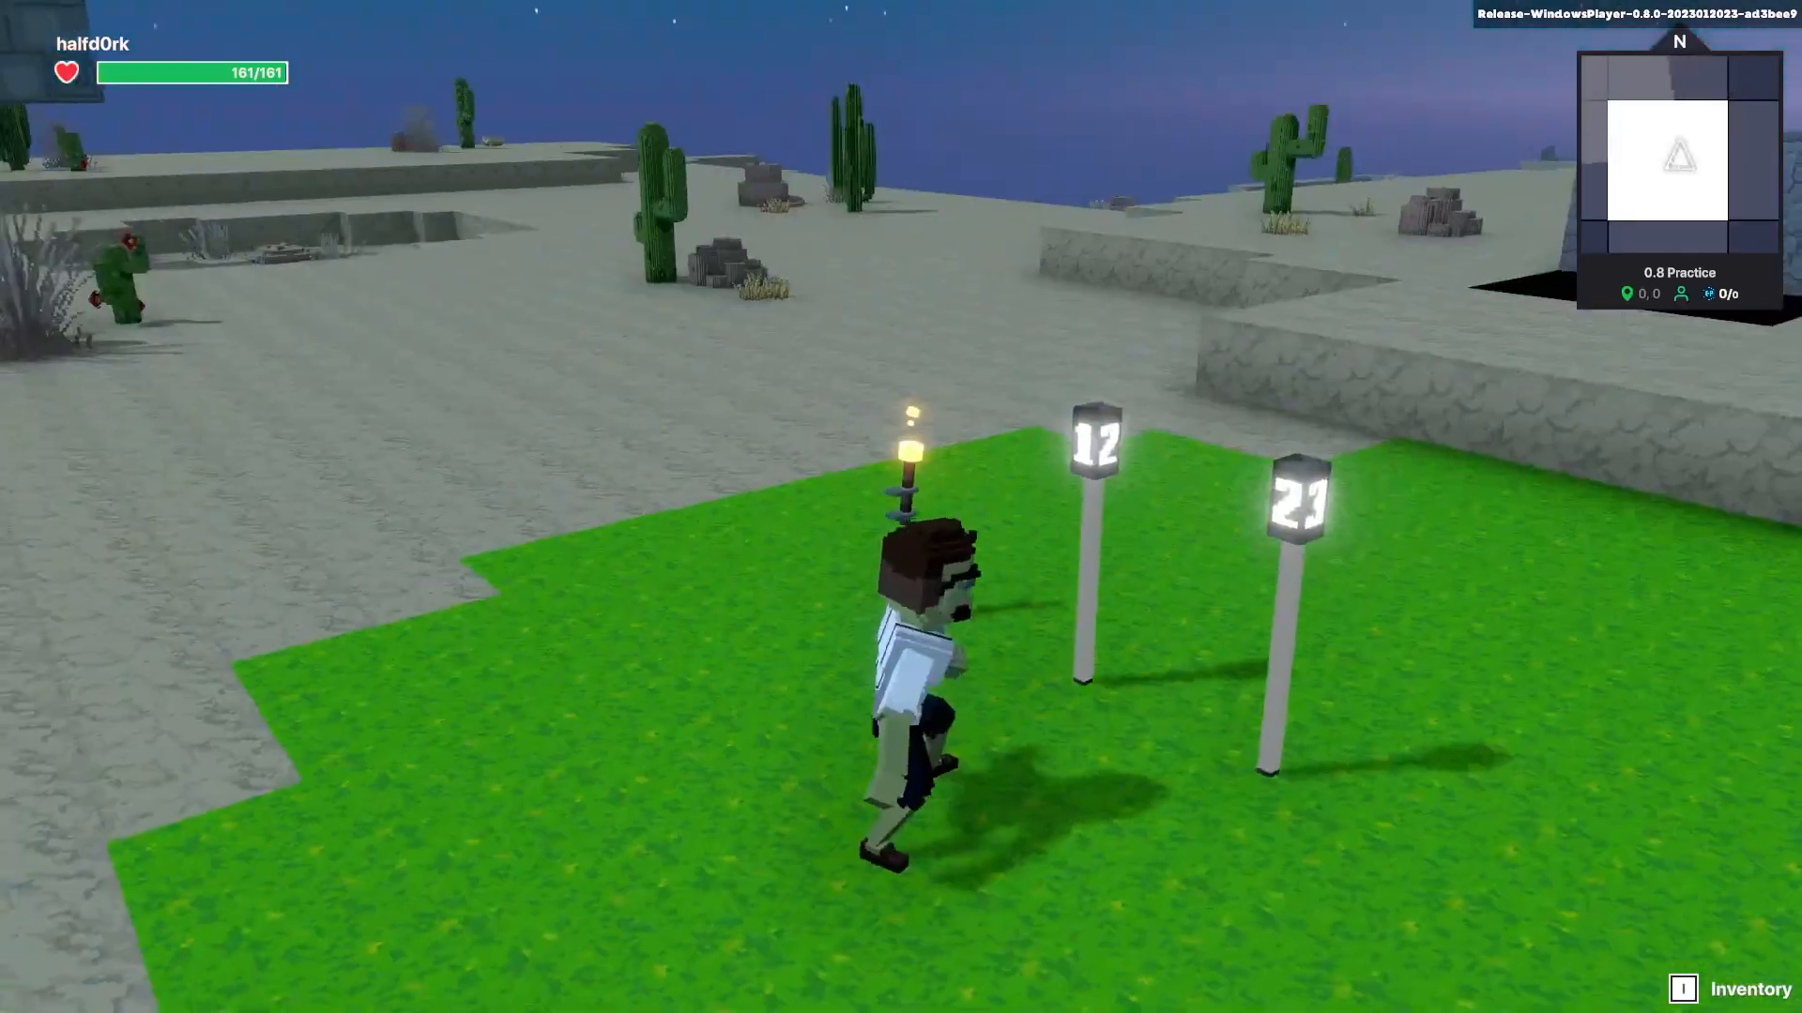
key(w)
key(space)
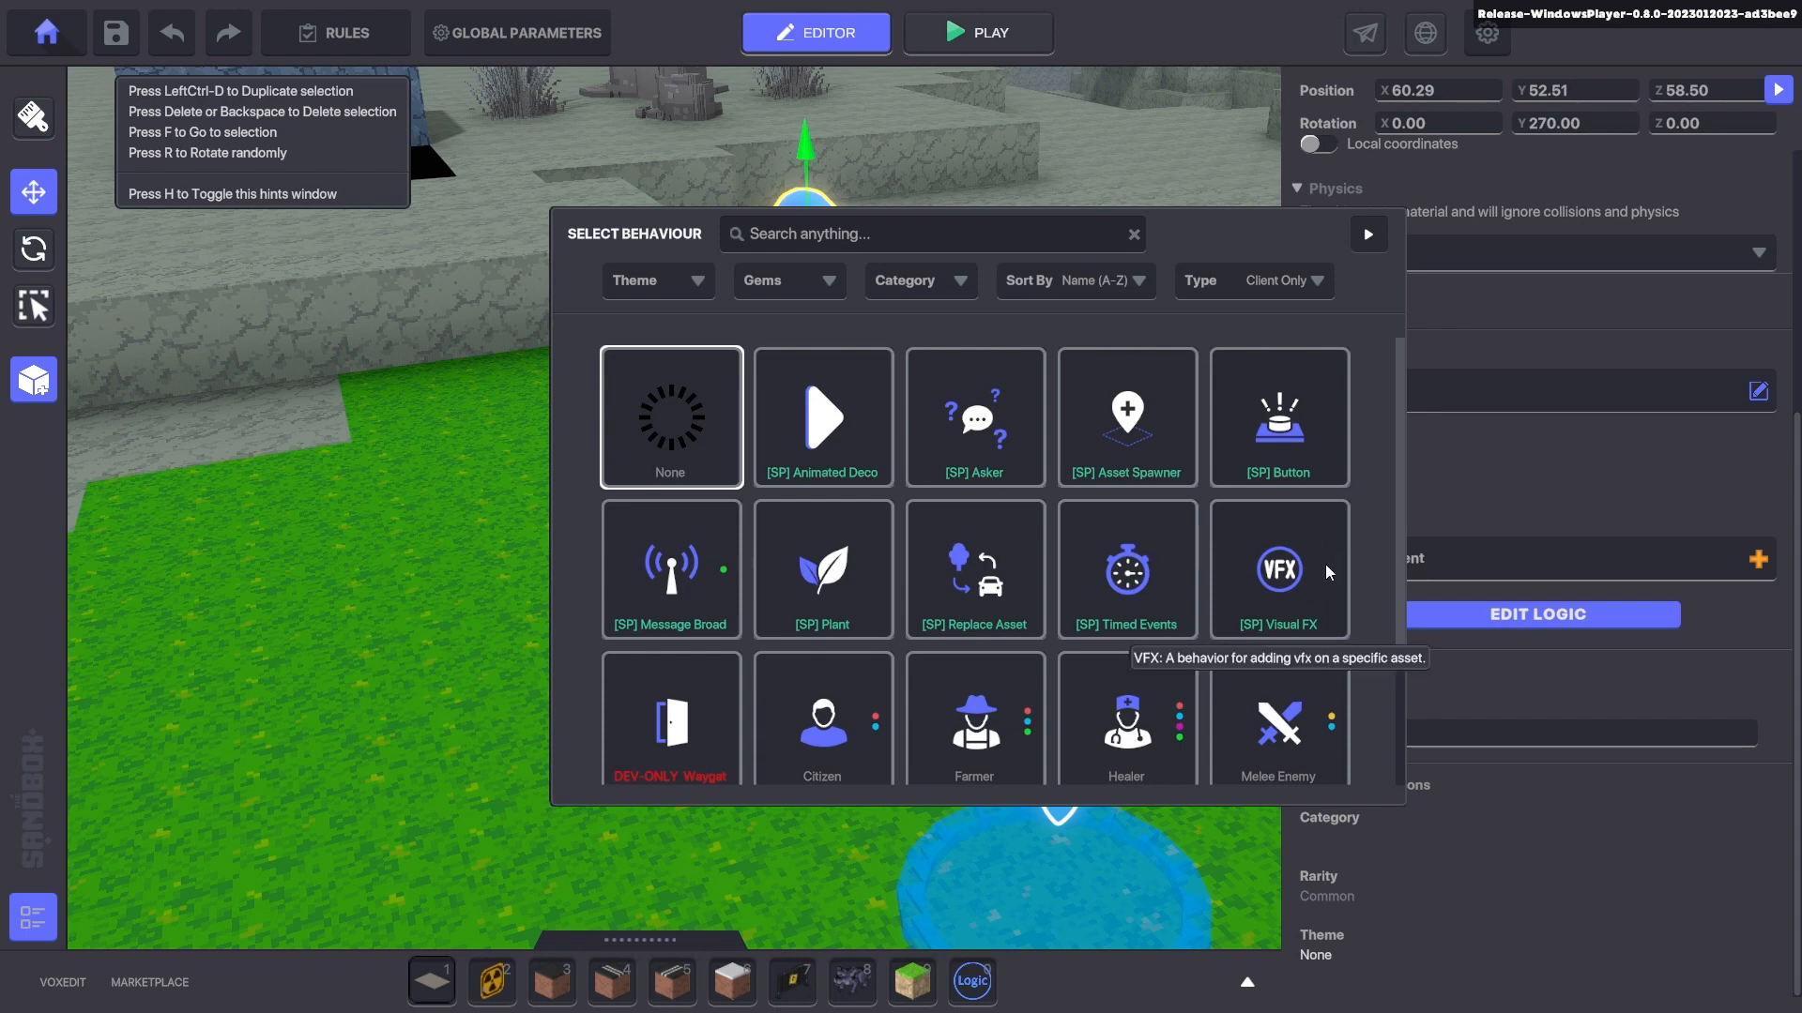
- Try both the synchronized and single-player Visual FX behaviours on the blue ring
click(1310, 277)
click(1248, 334)
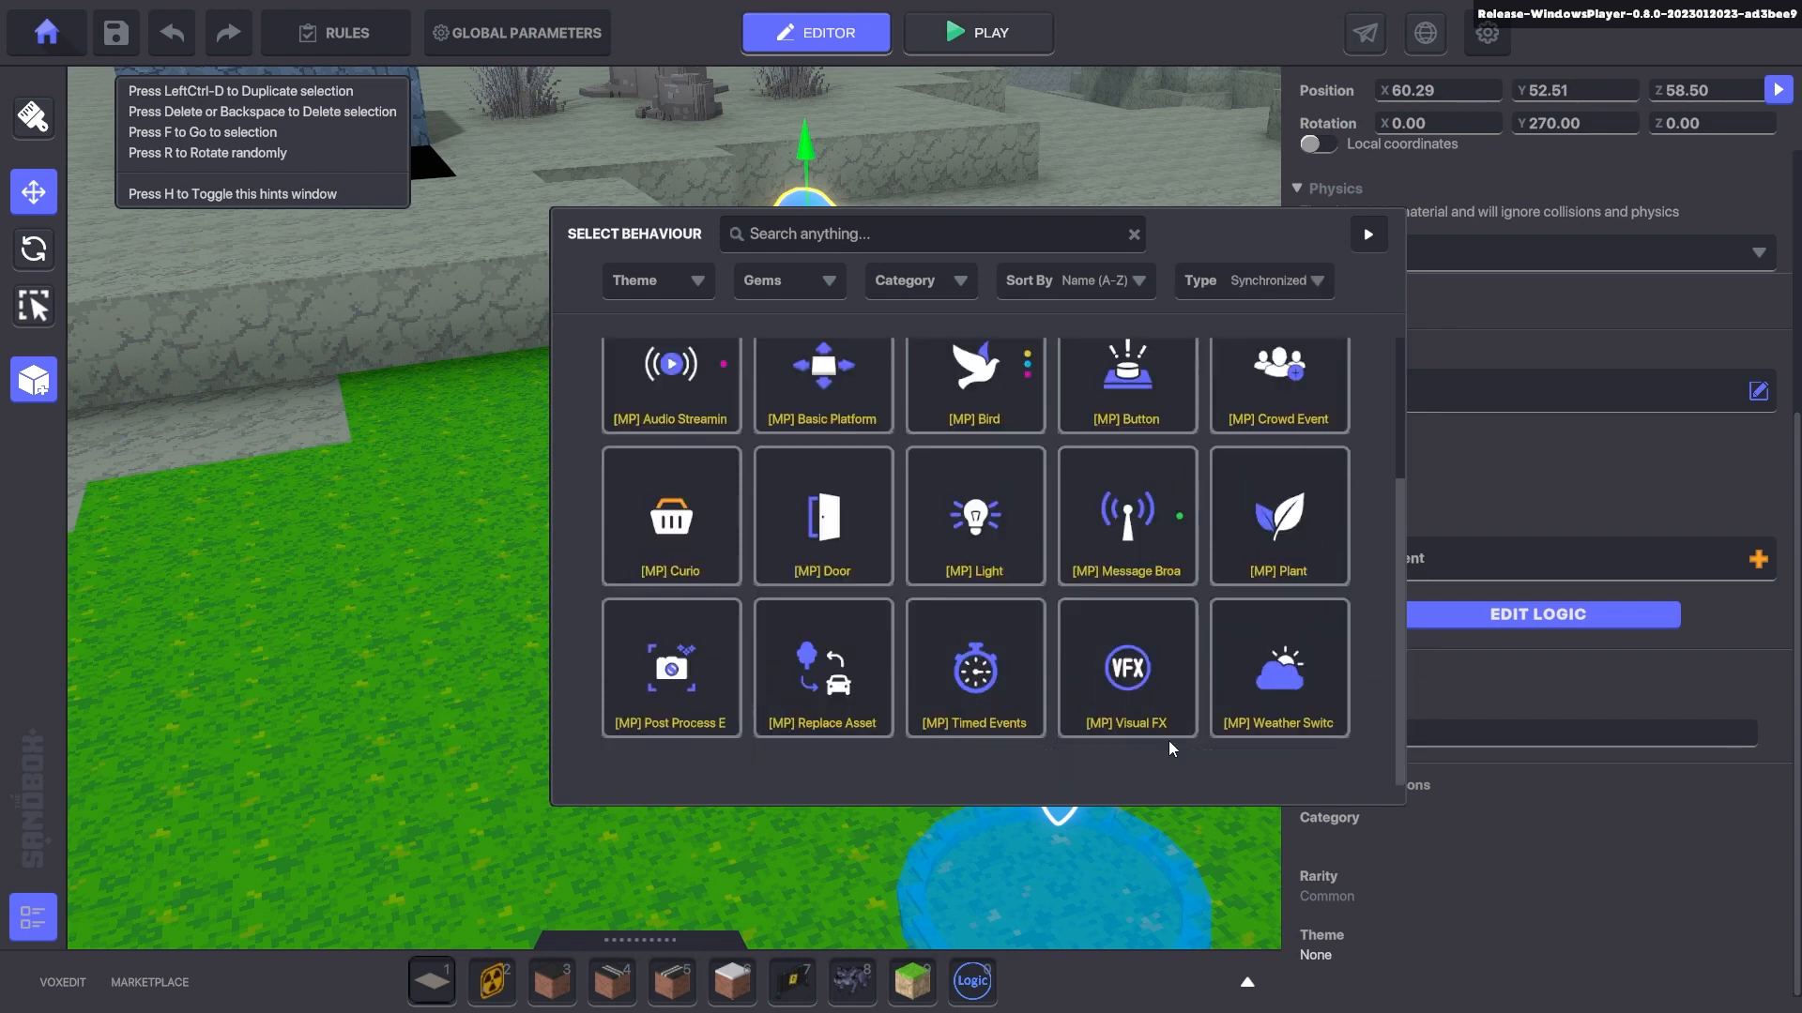
click(1123, 668)
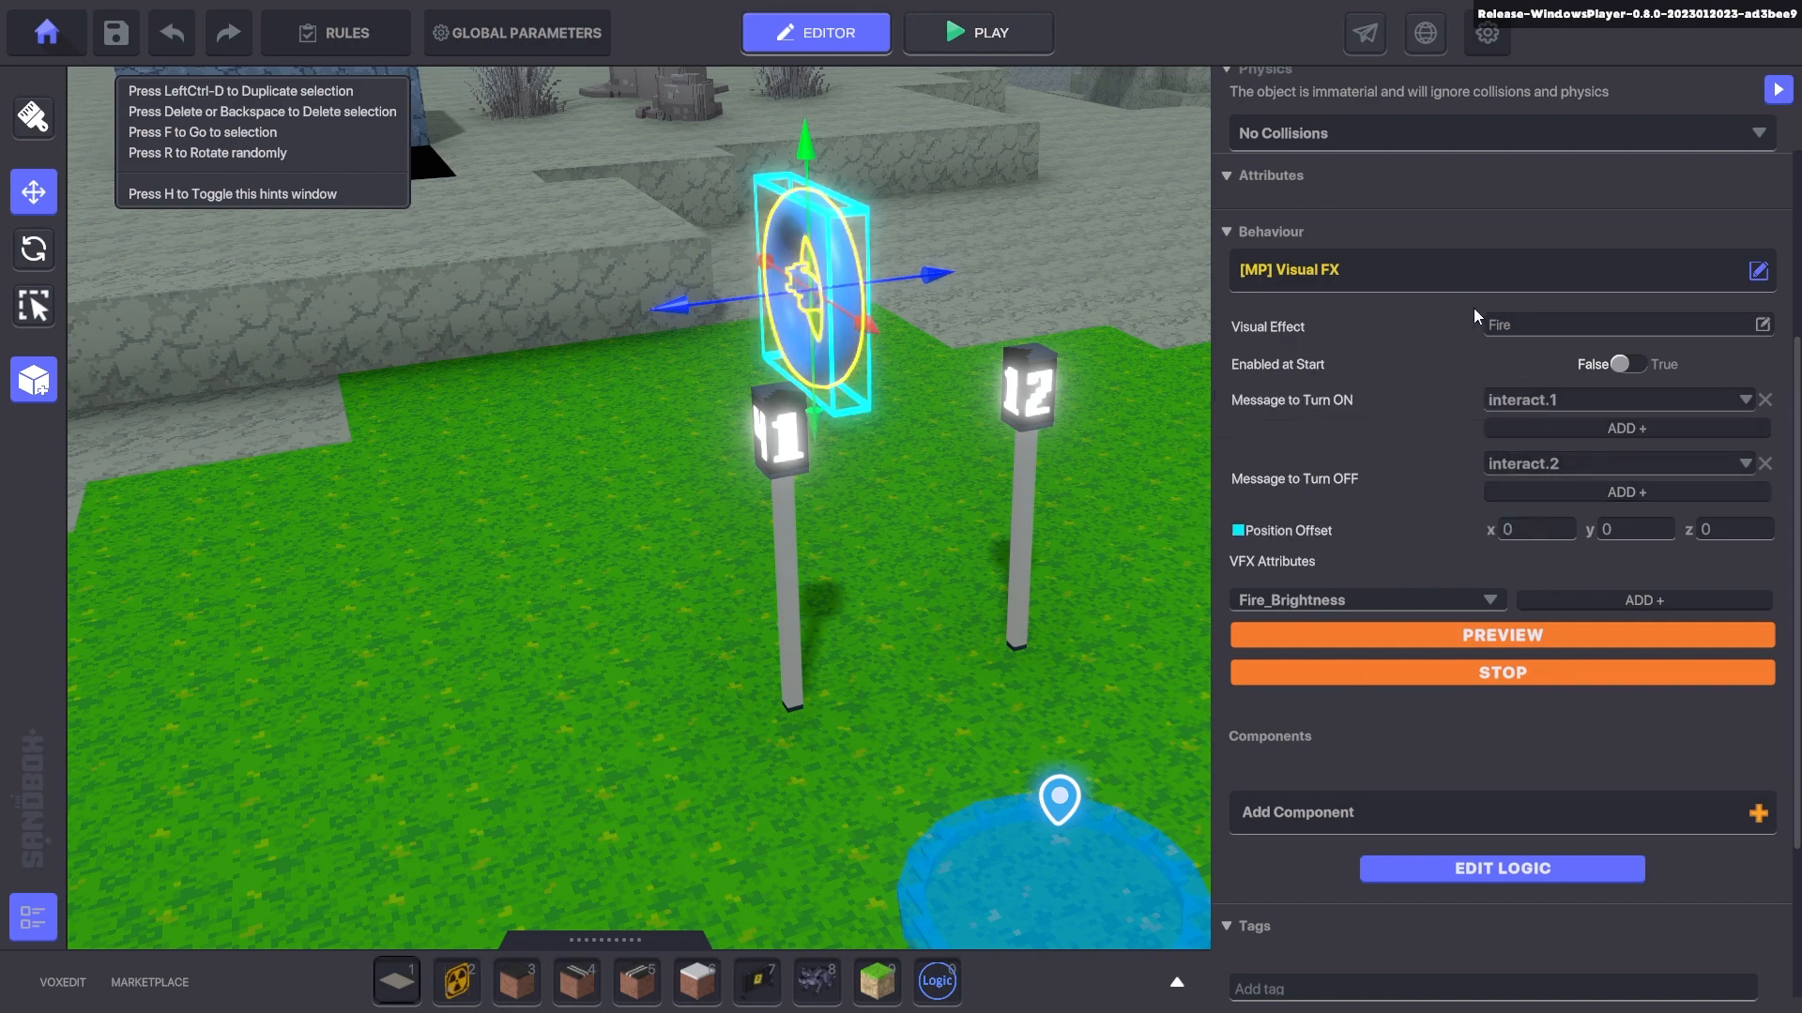
click(1398, 270)
click(691, 424)
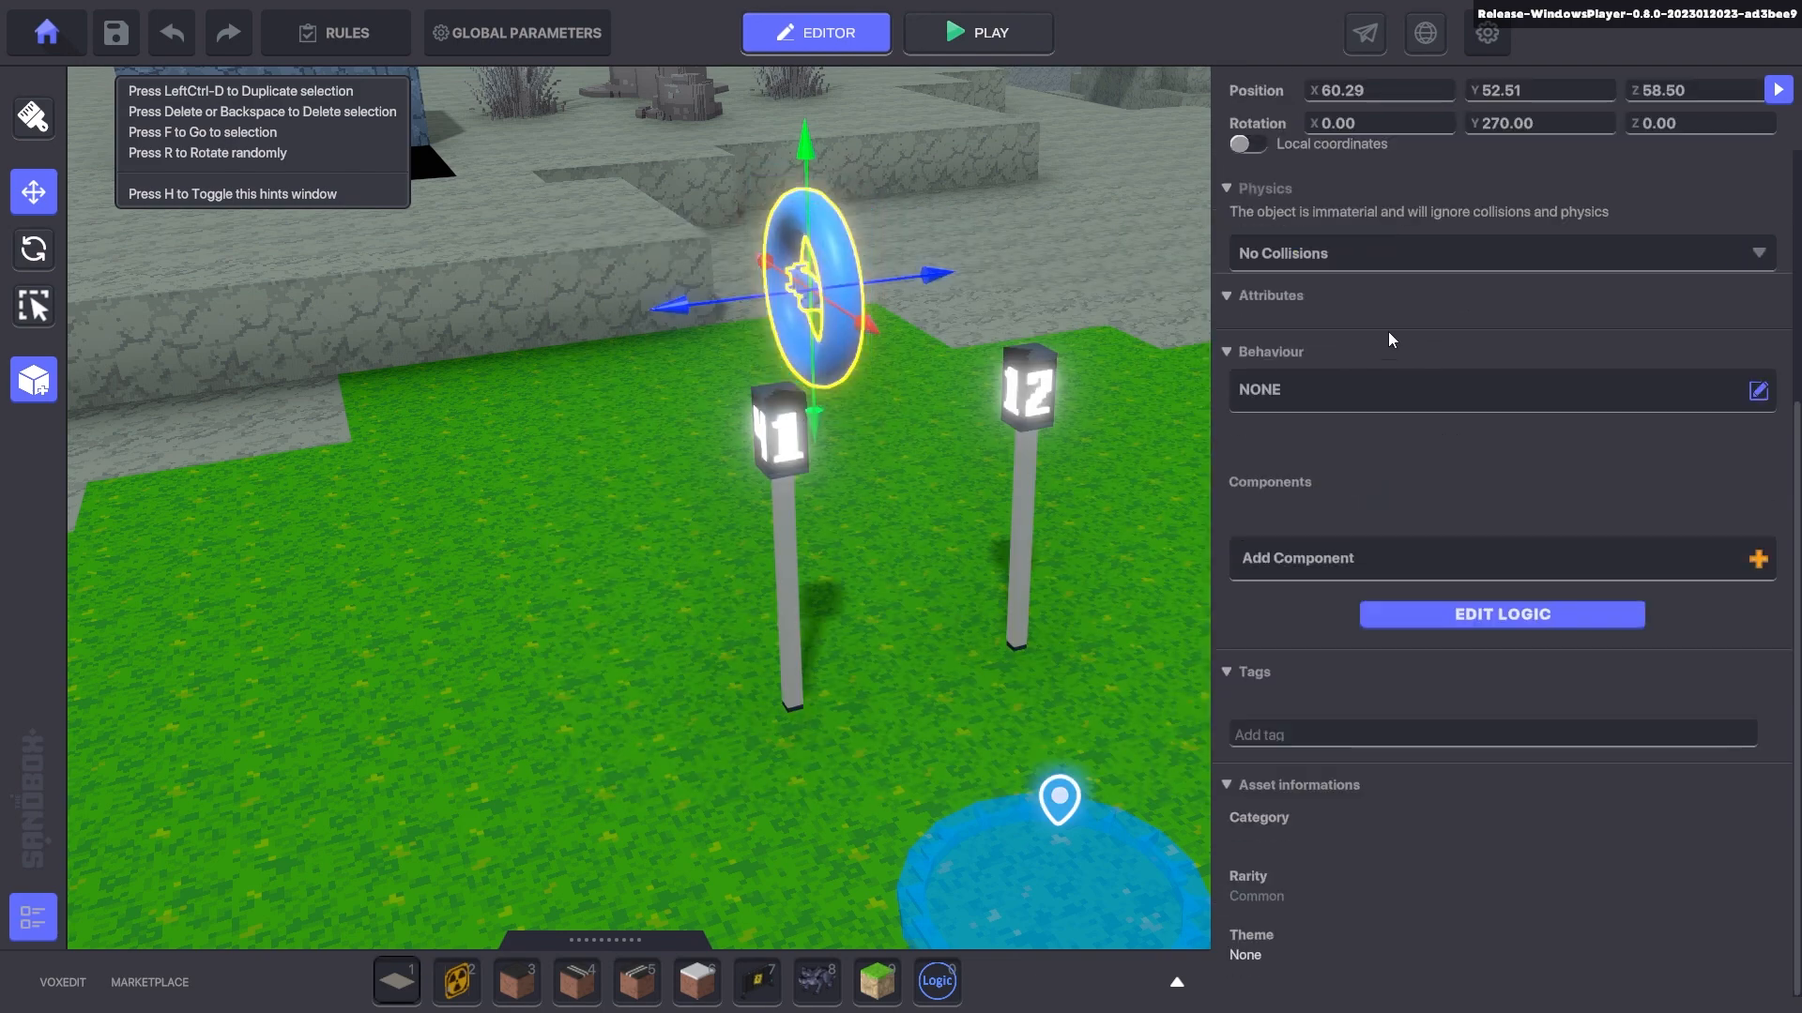
click(1391, 392)
click(1286, 577)
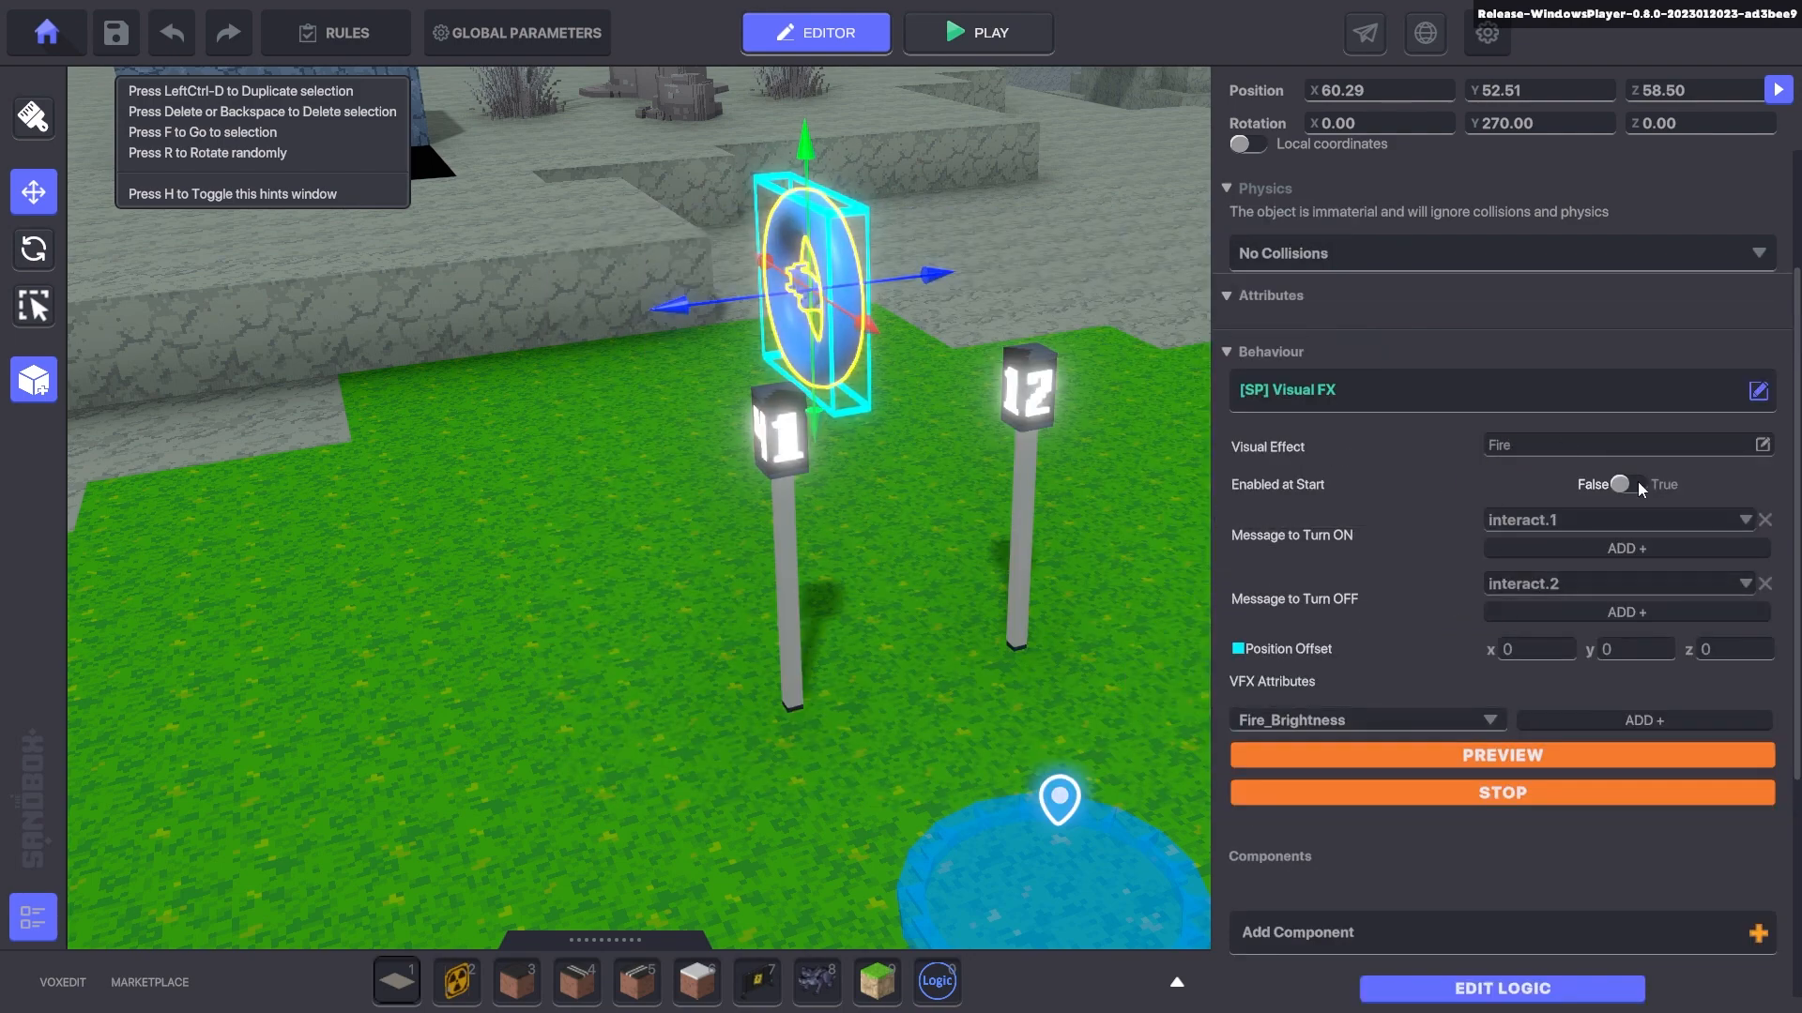
- Replace it with synchronized [MP] Visual FX Fire, on with interact.1, off with interact.2
click(1314, 387)
click(1257, 280)
click(1253, 343)
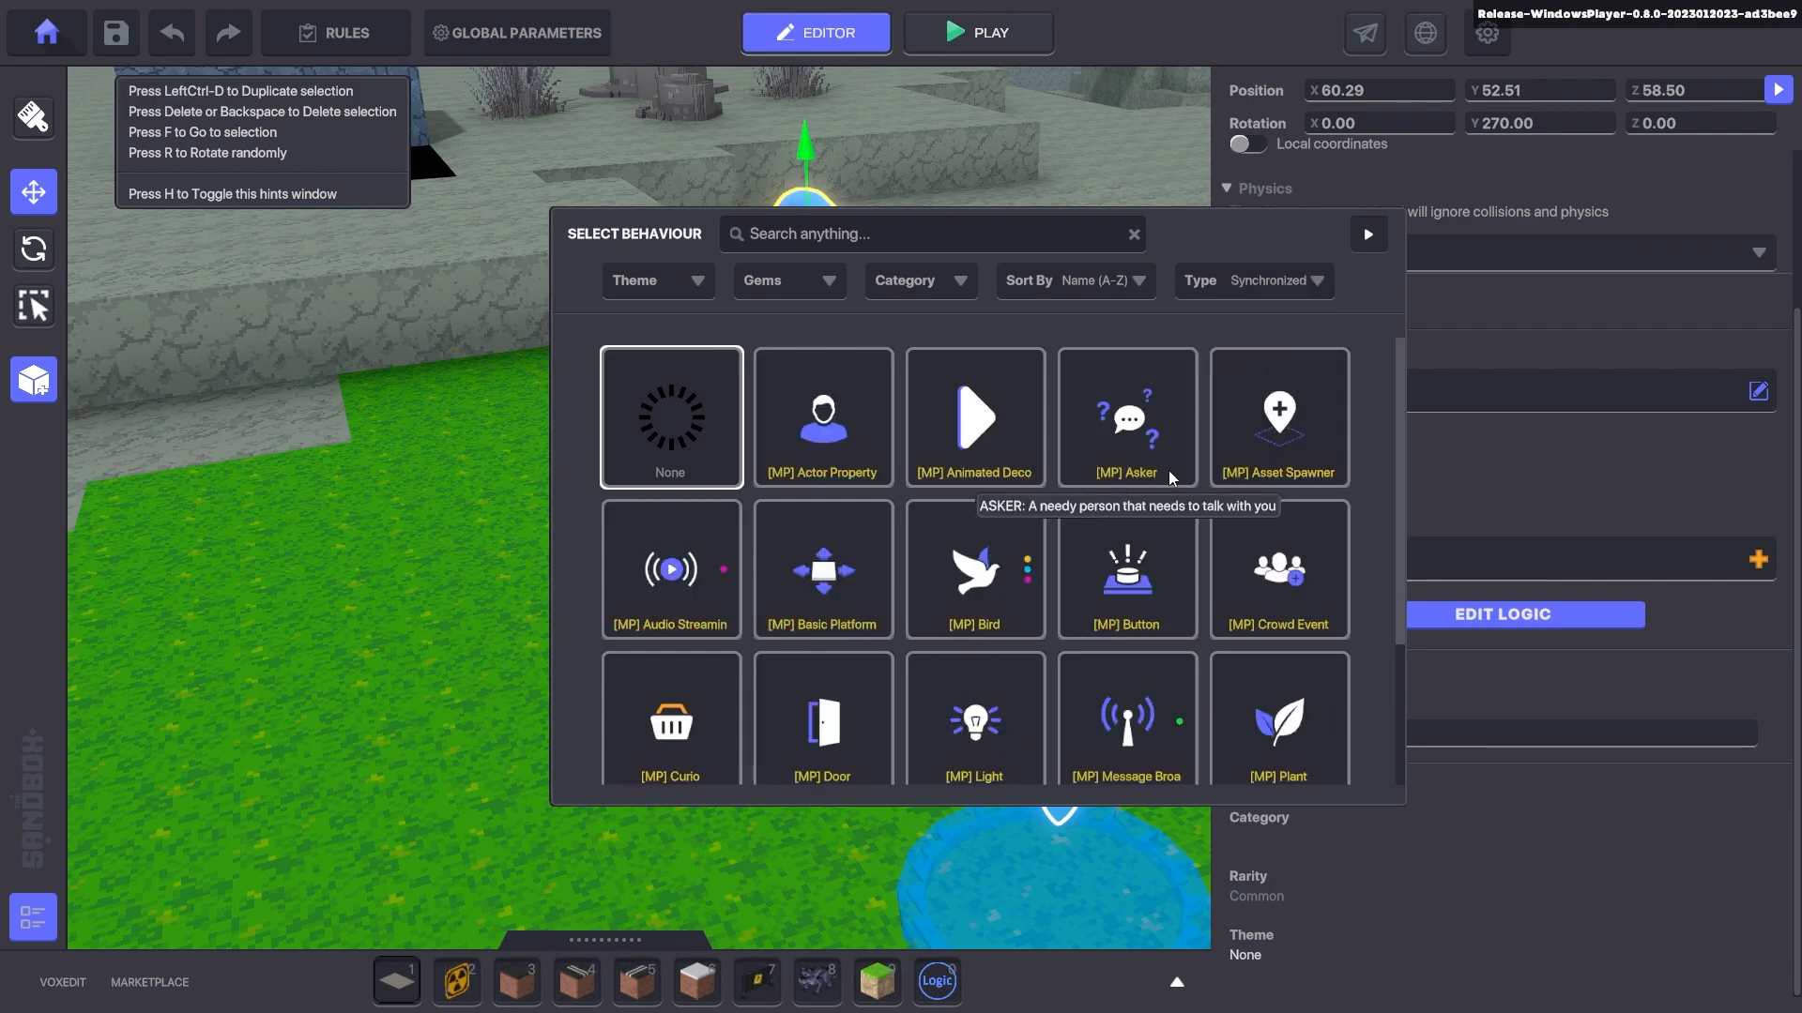
scroll(1090, 705, down, 2)
click(1134, 722)
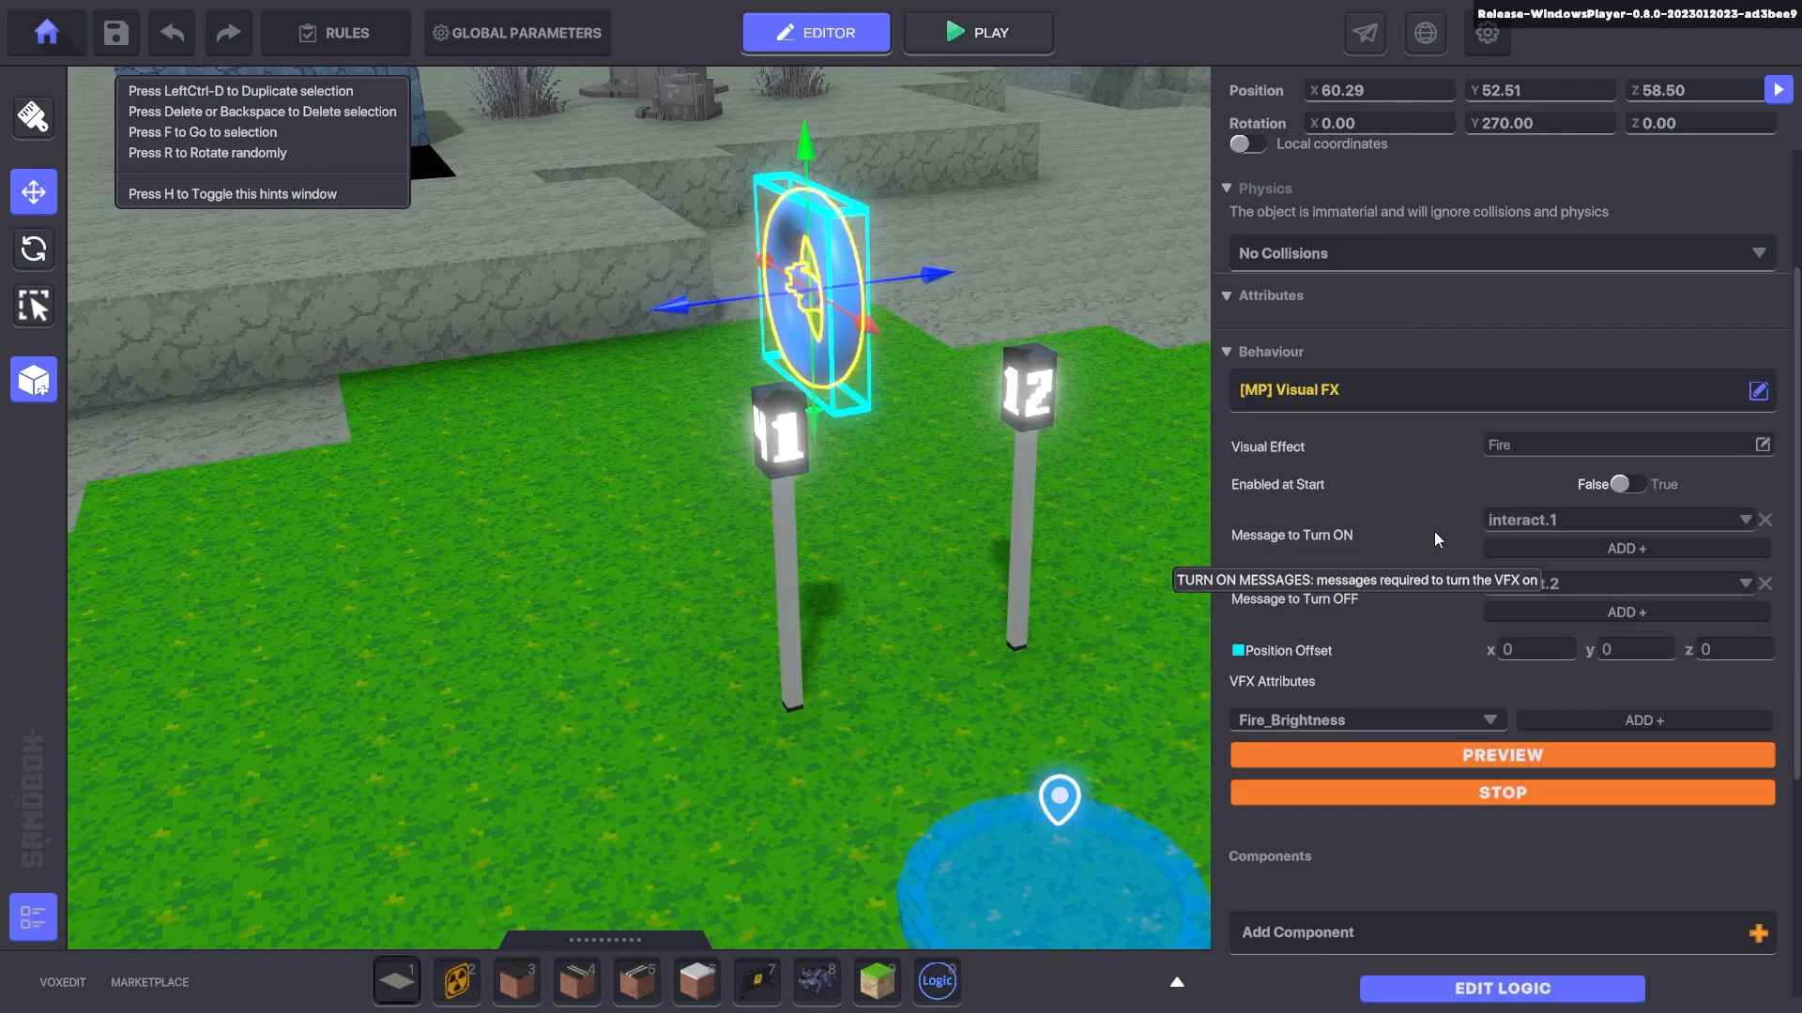
scroll(1385, 515, down, 1)
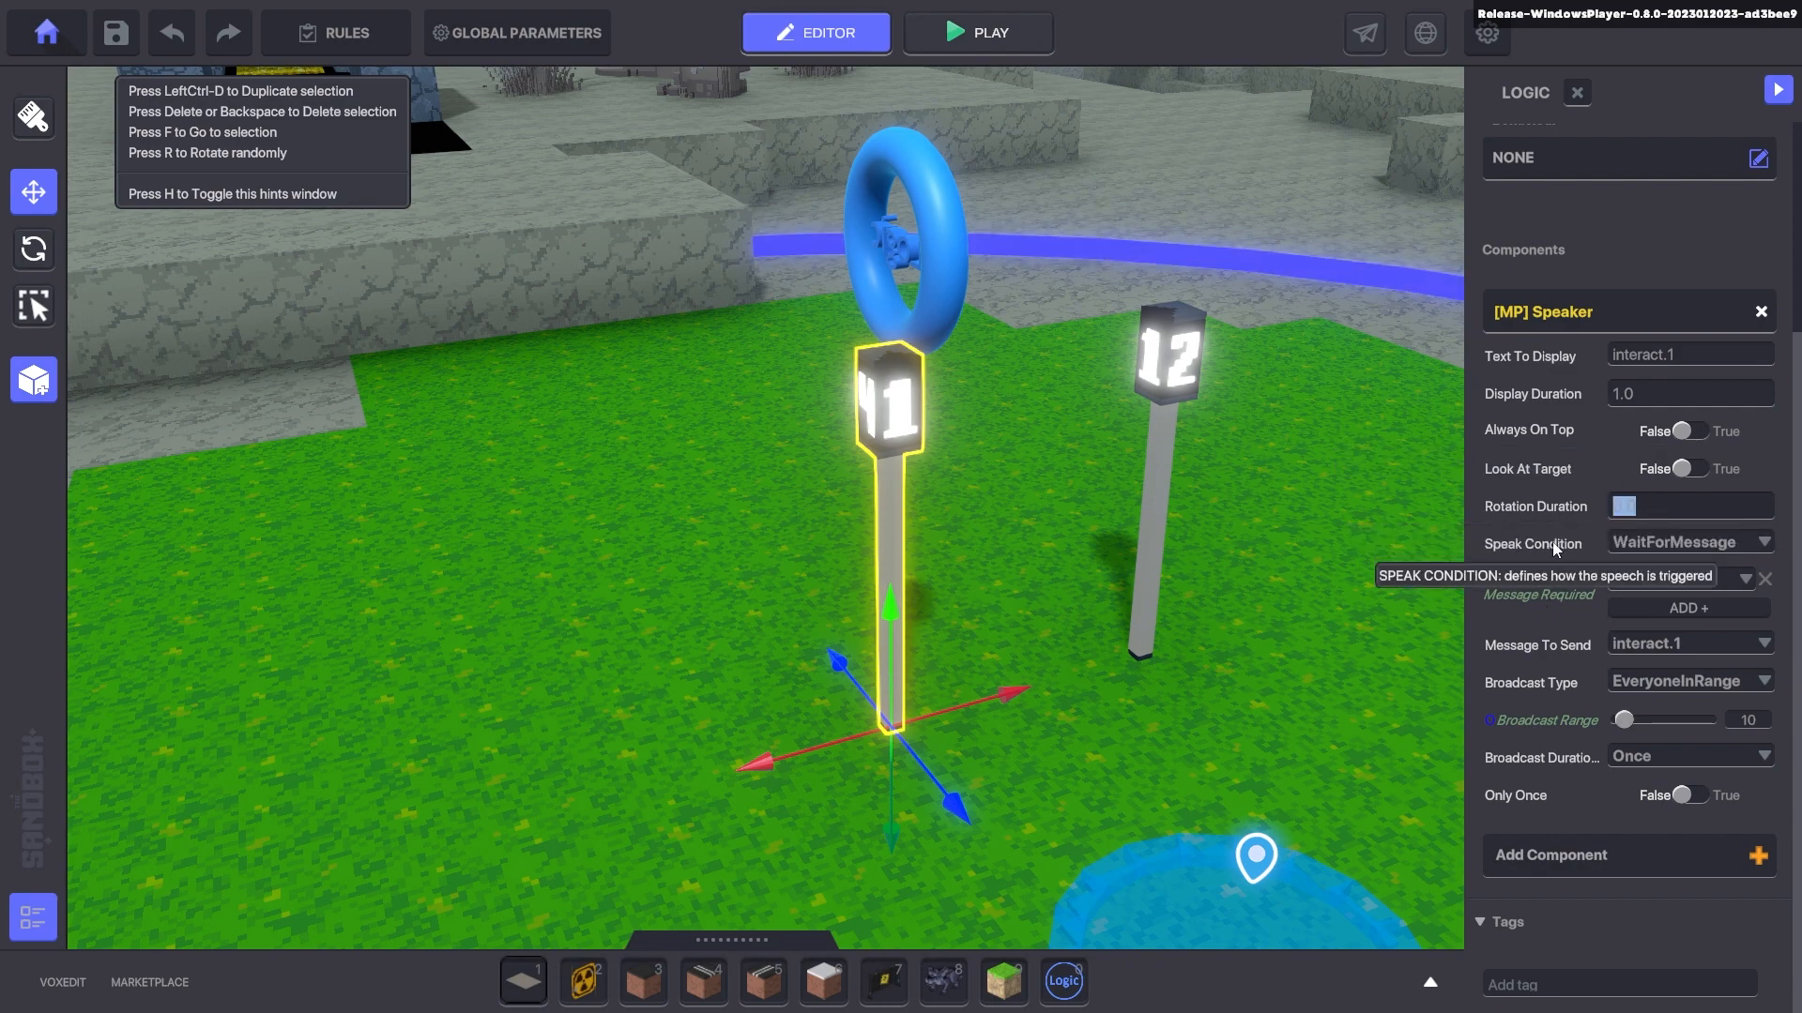
- Set pole 11's turn-to-face duration to 1.0 and review its Broadcast Type options
click(1651, 505)
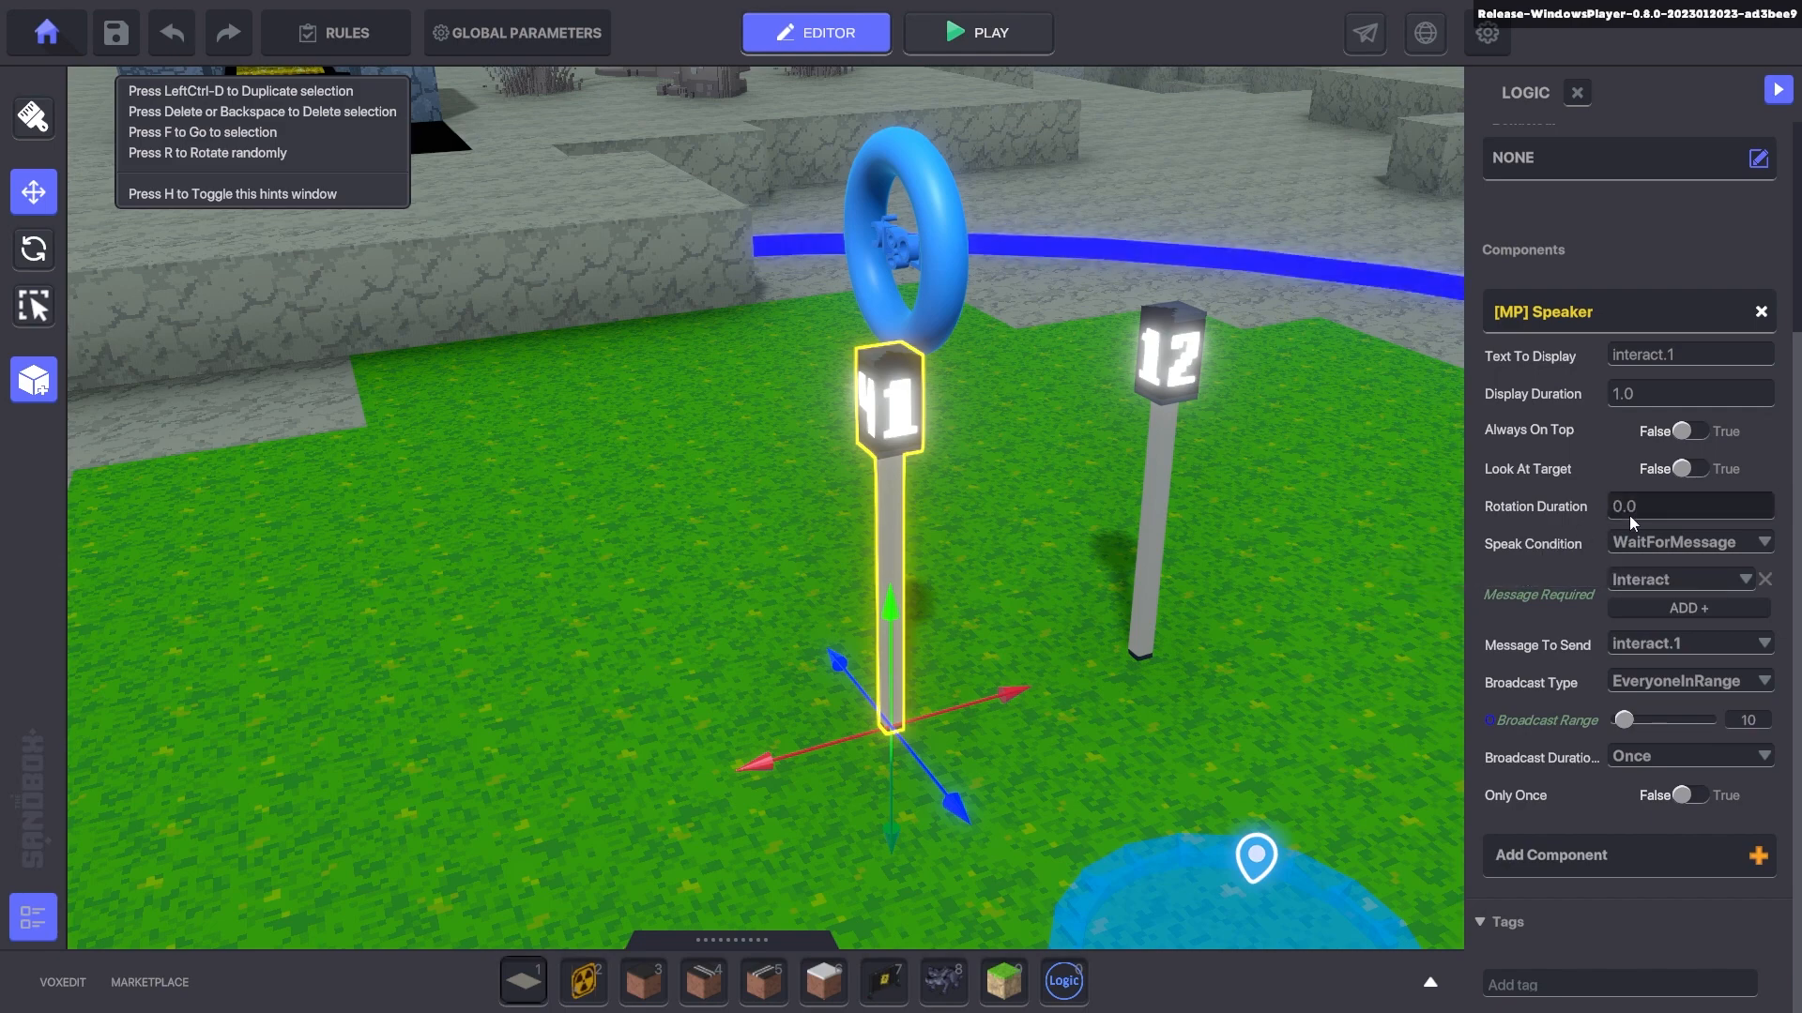
text(1.0)
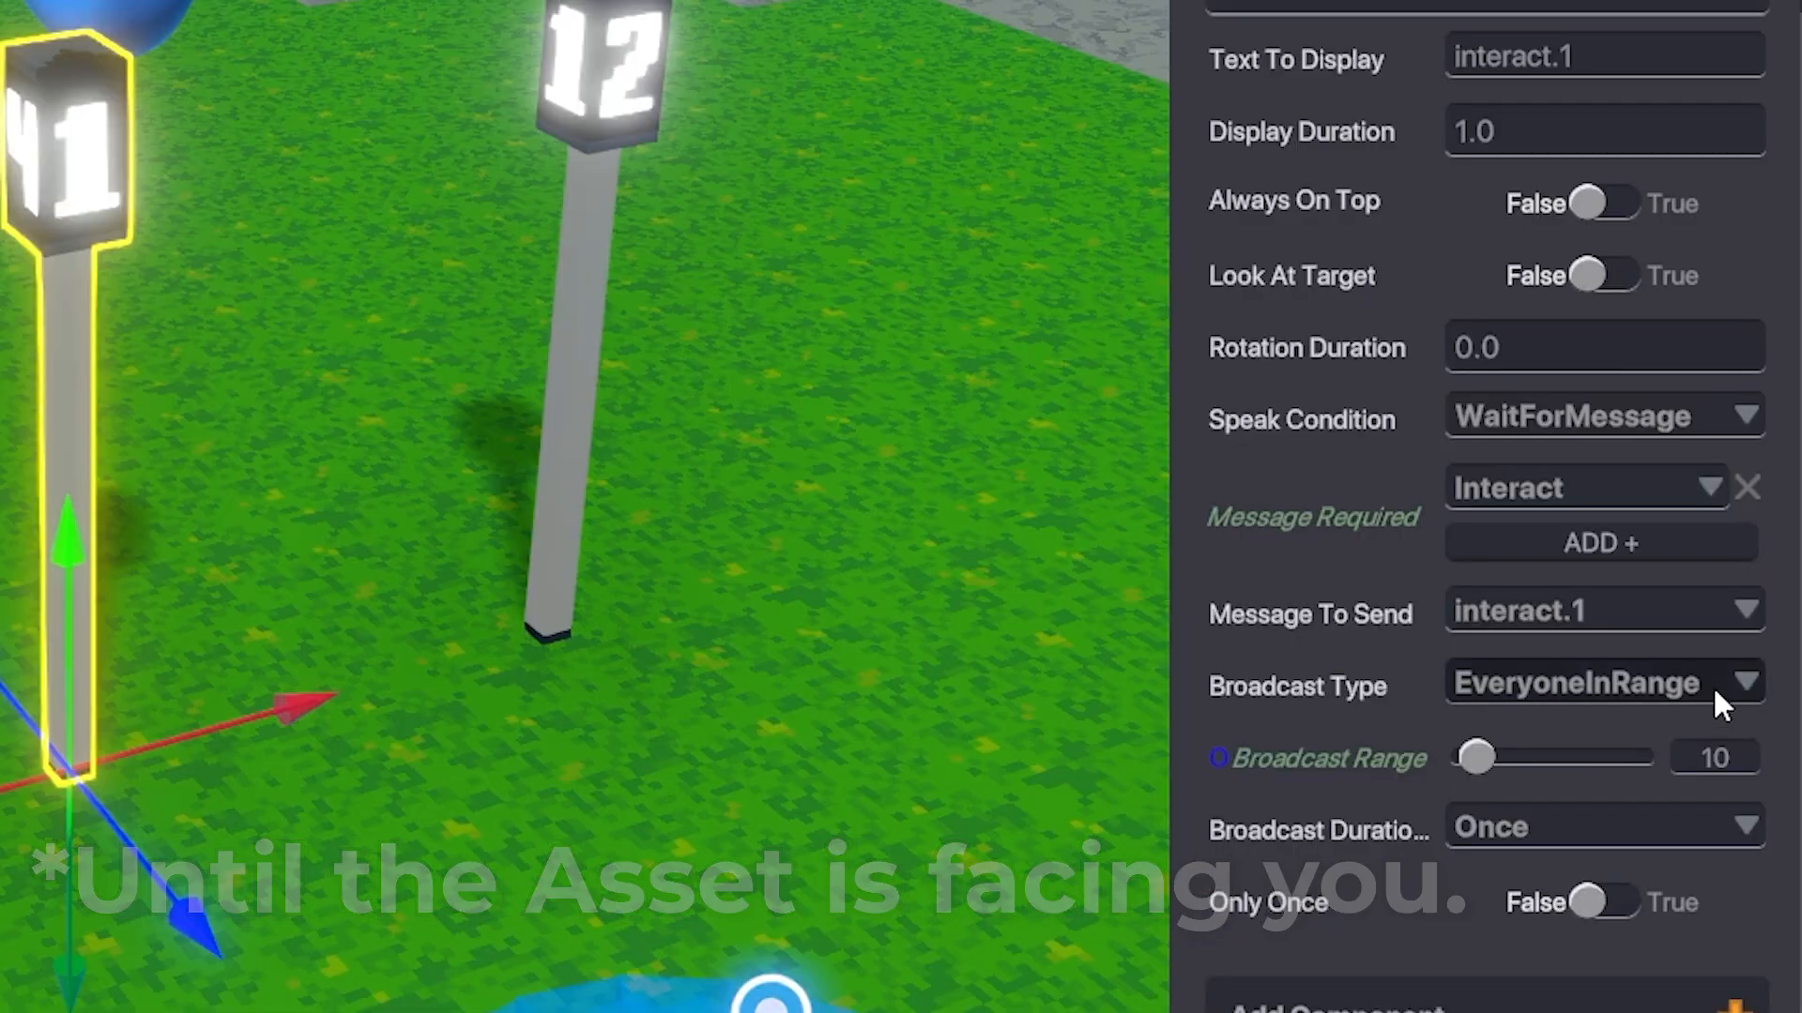
click(1764, 681)
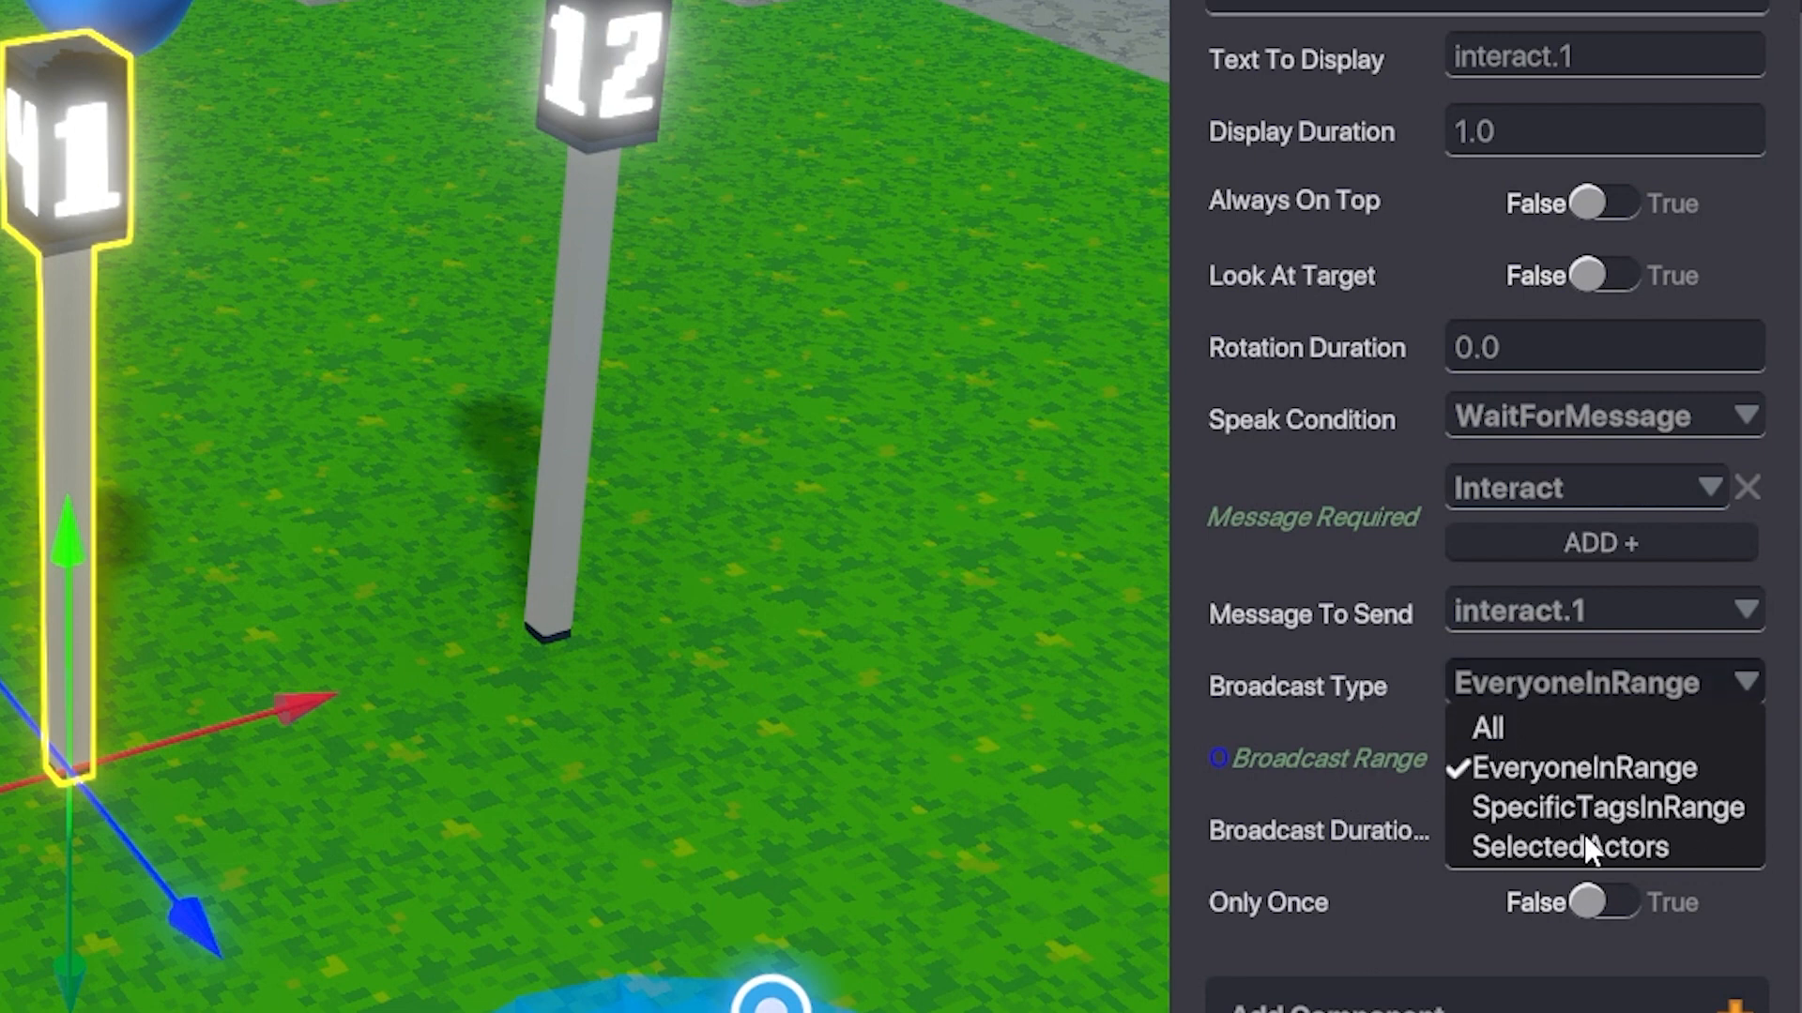
click(1327, 858)
- Try Duration and Forever, set Broadcast Duration to Once, then select pole 12's Speaker
click(1539, 827)
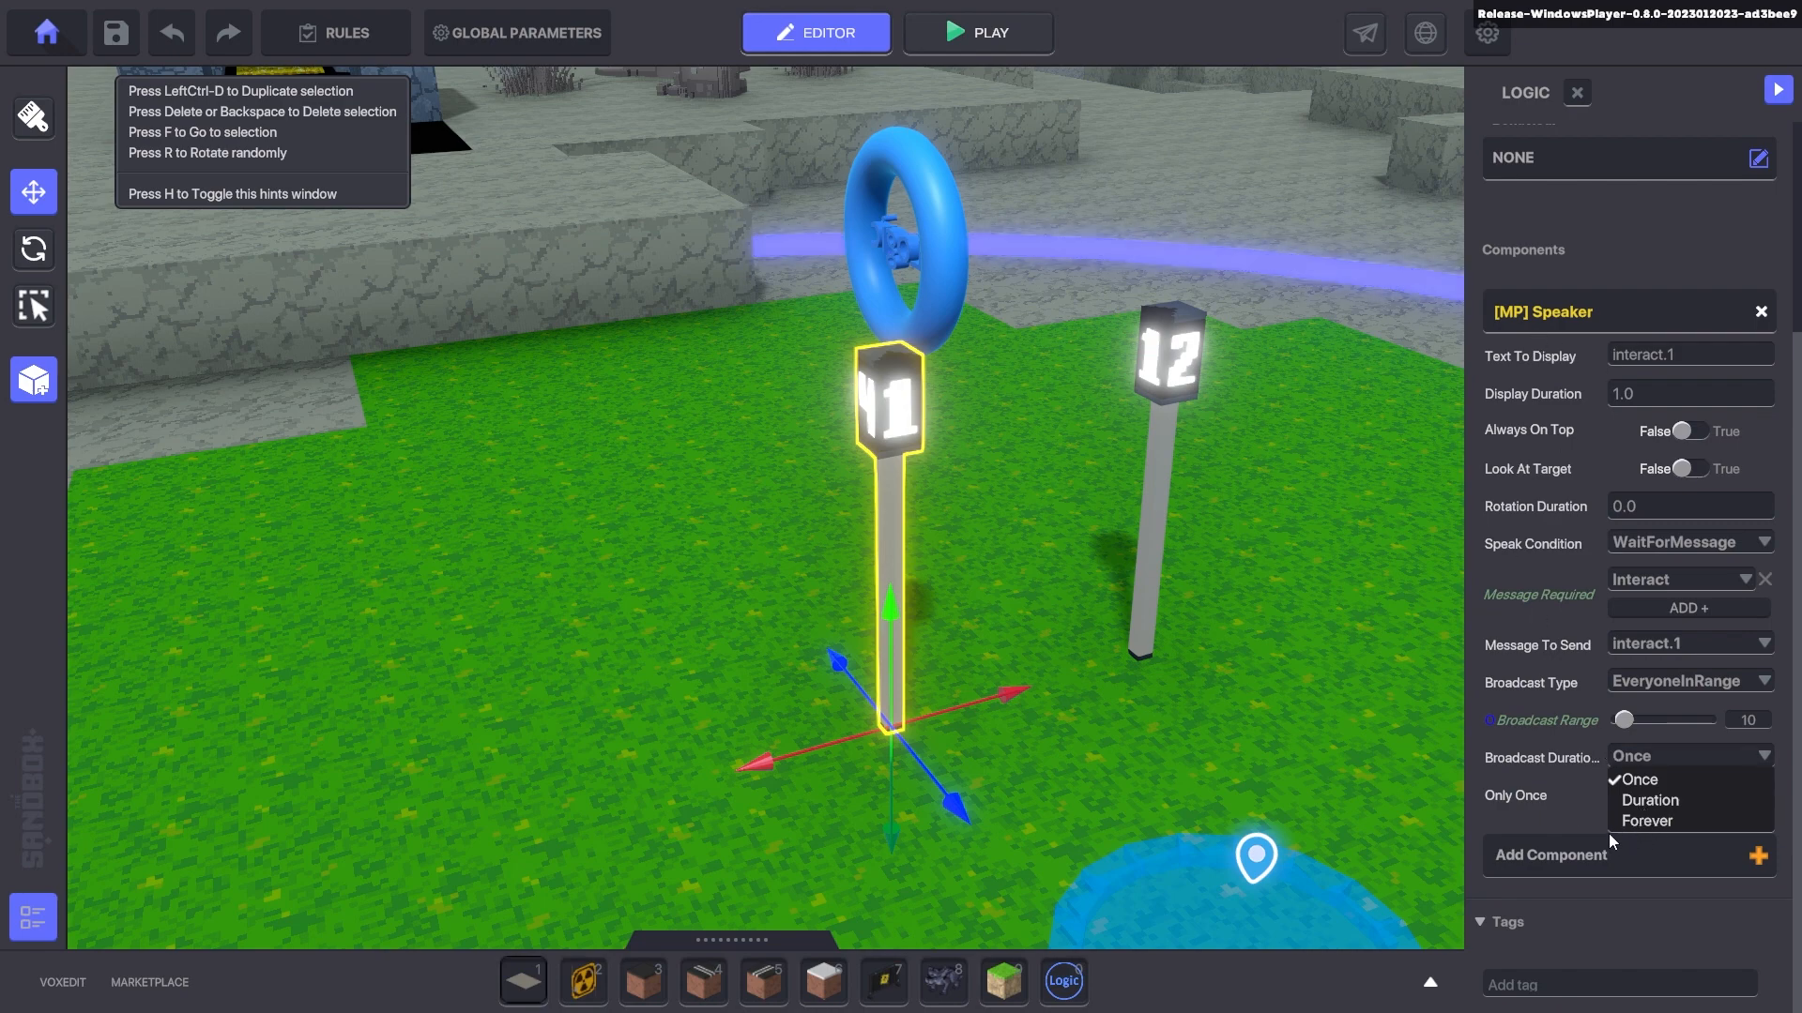
click(1644, 800)
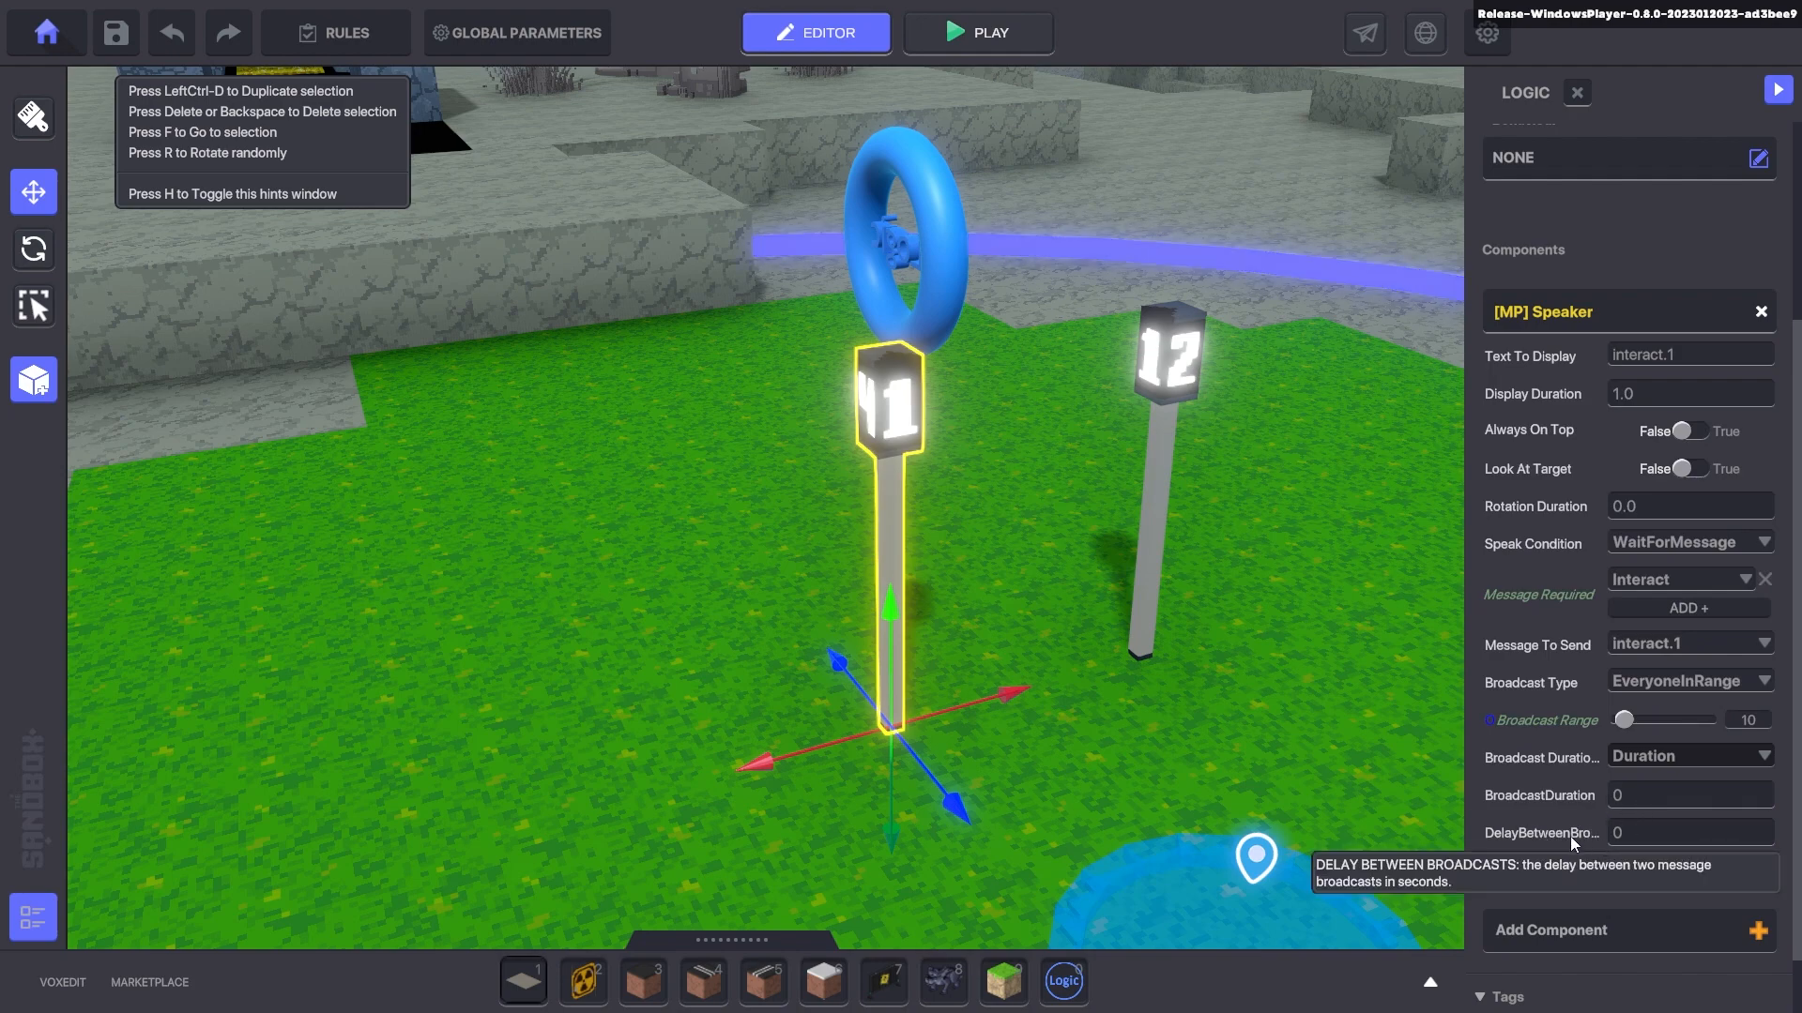
click(1674, 754)
click(1646, 821)
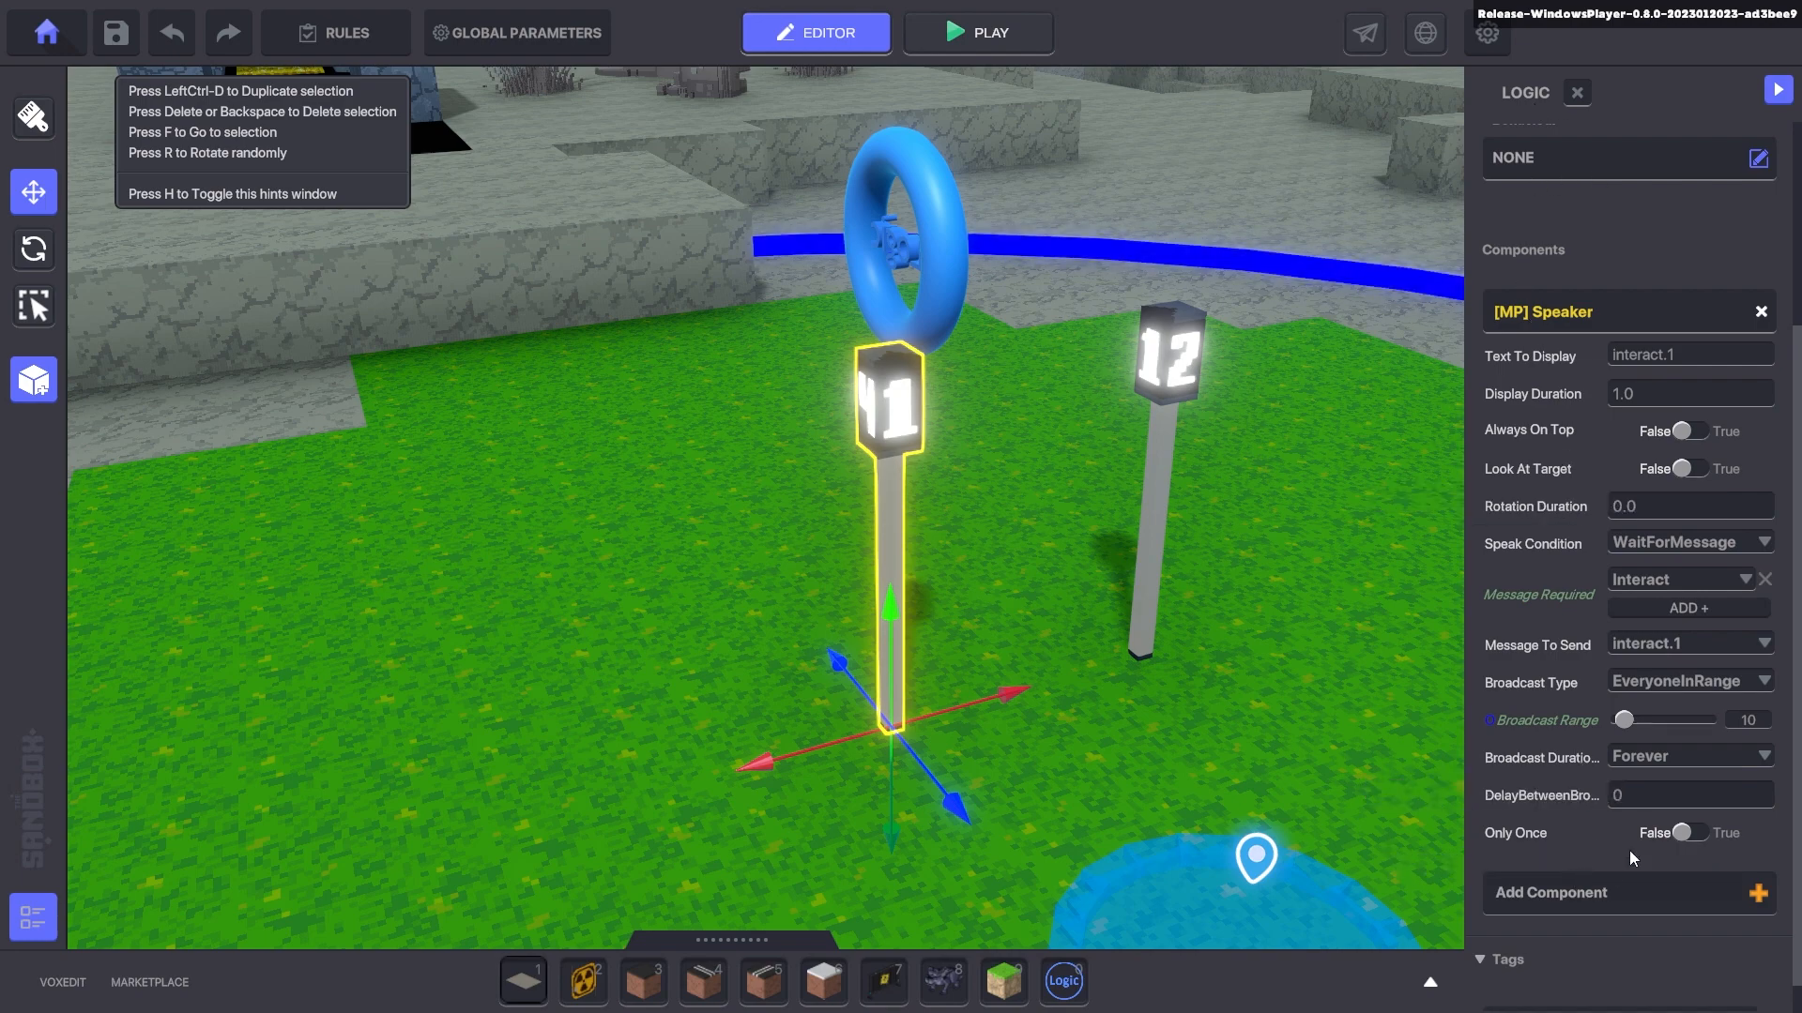
click(1673, 756)
click(1616, 779)
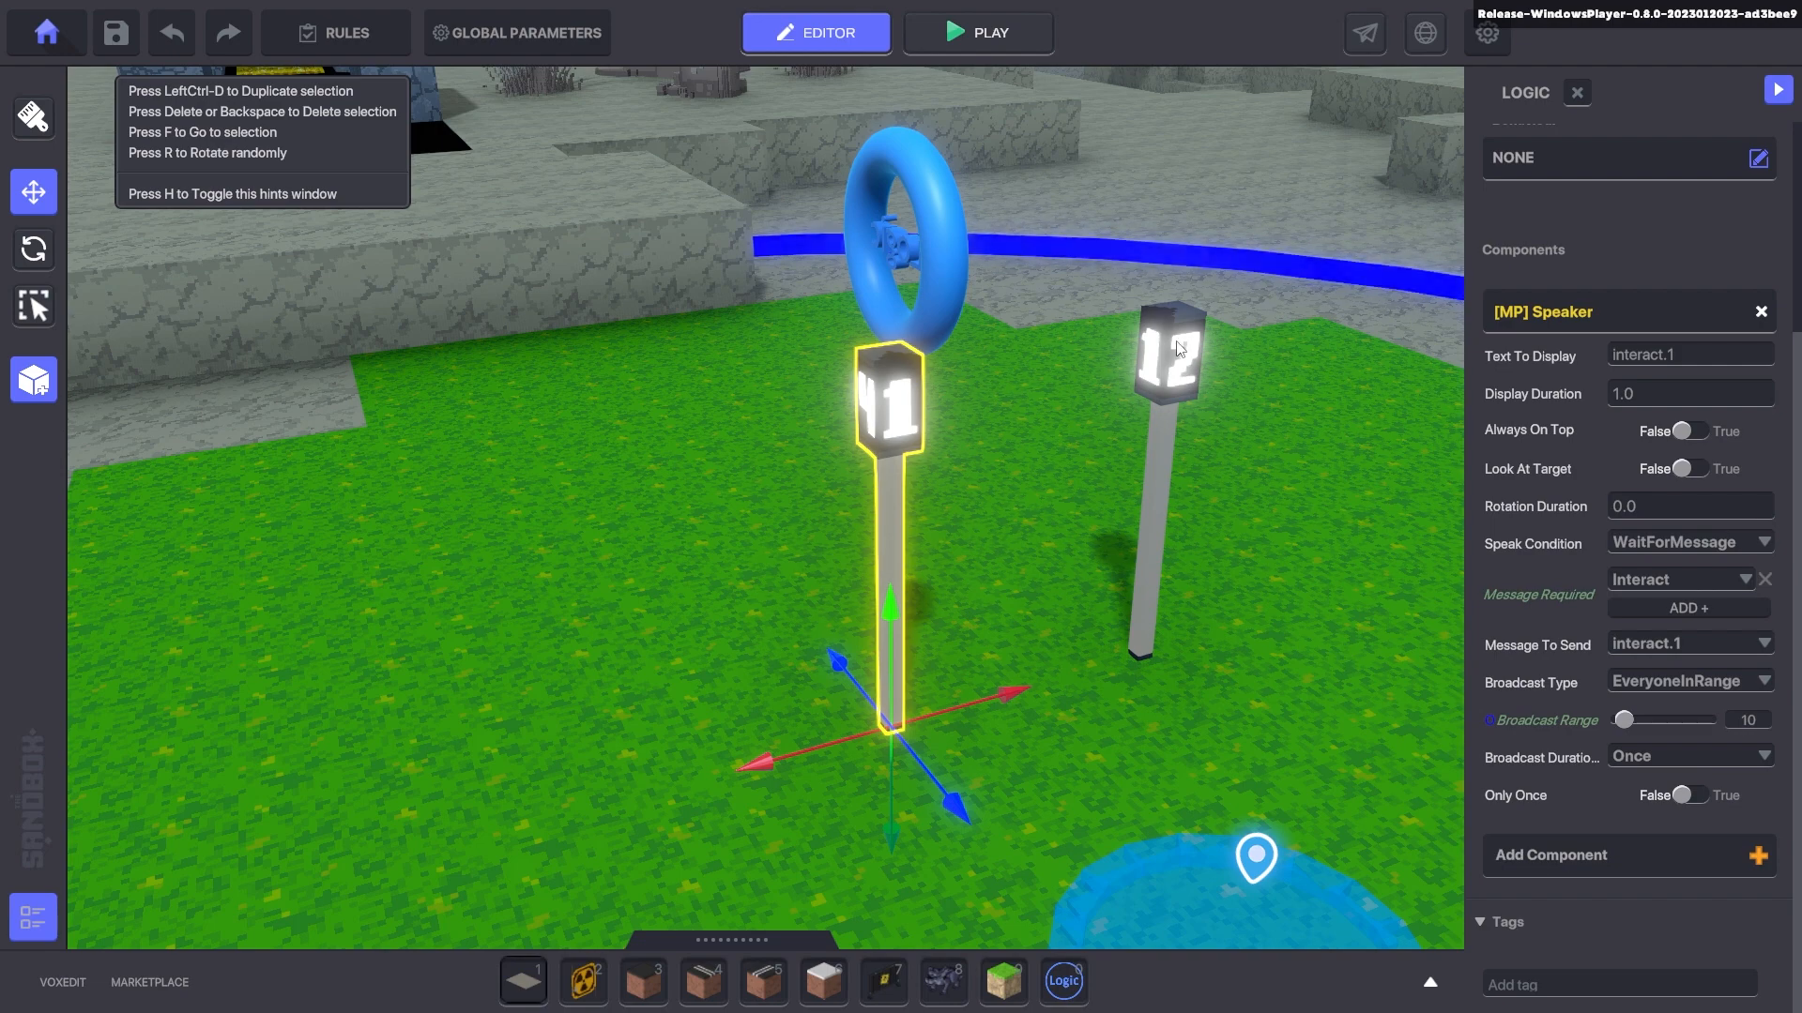
click(1164, 423)
scroll(1573, 775, down, 5)
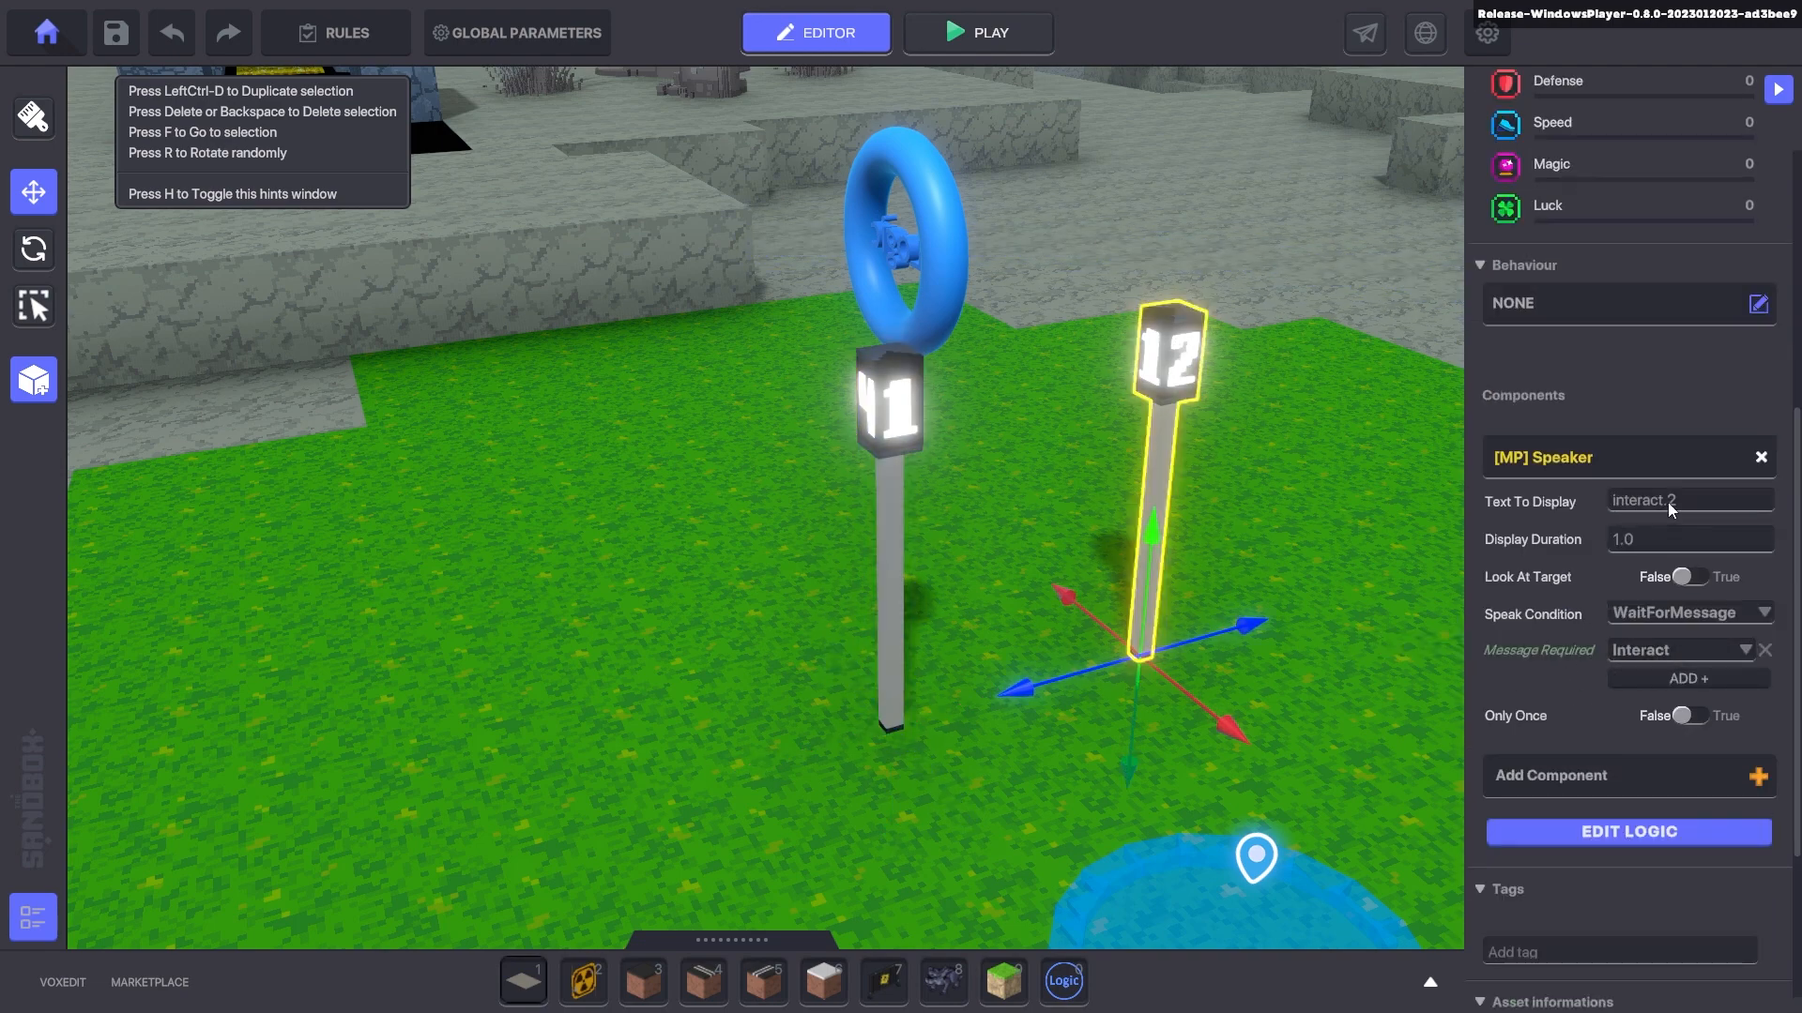
- Add a Fire_ColorVariation attribute of 10 to the ring's fire effect and preview it
click(950, 279)
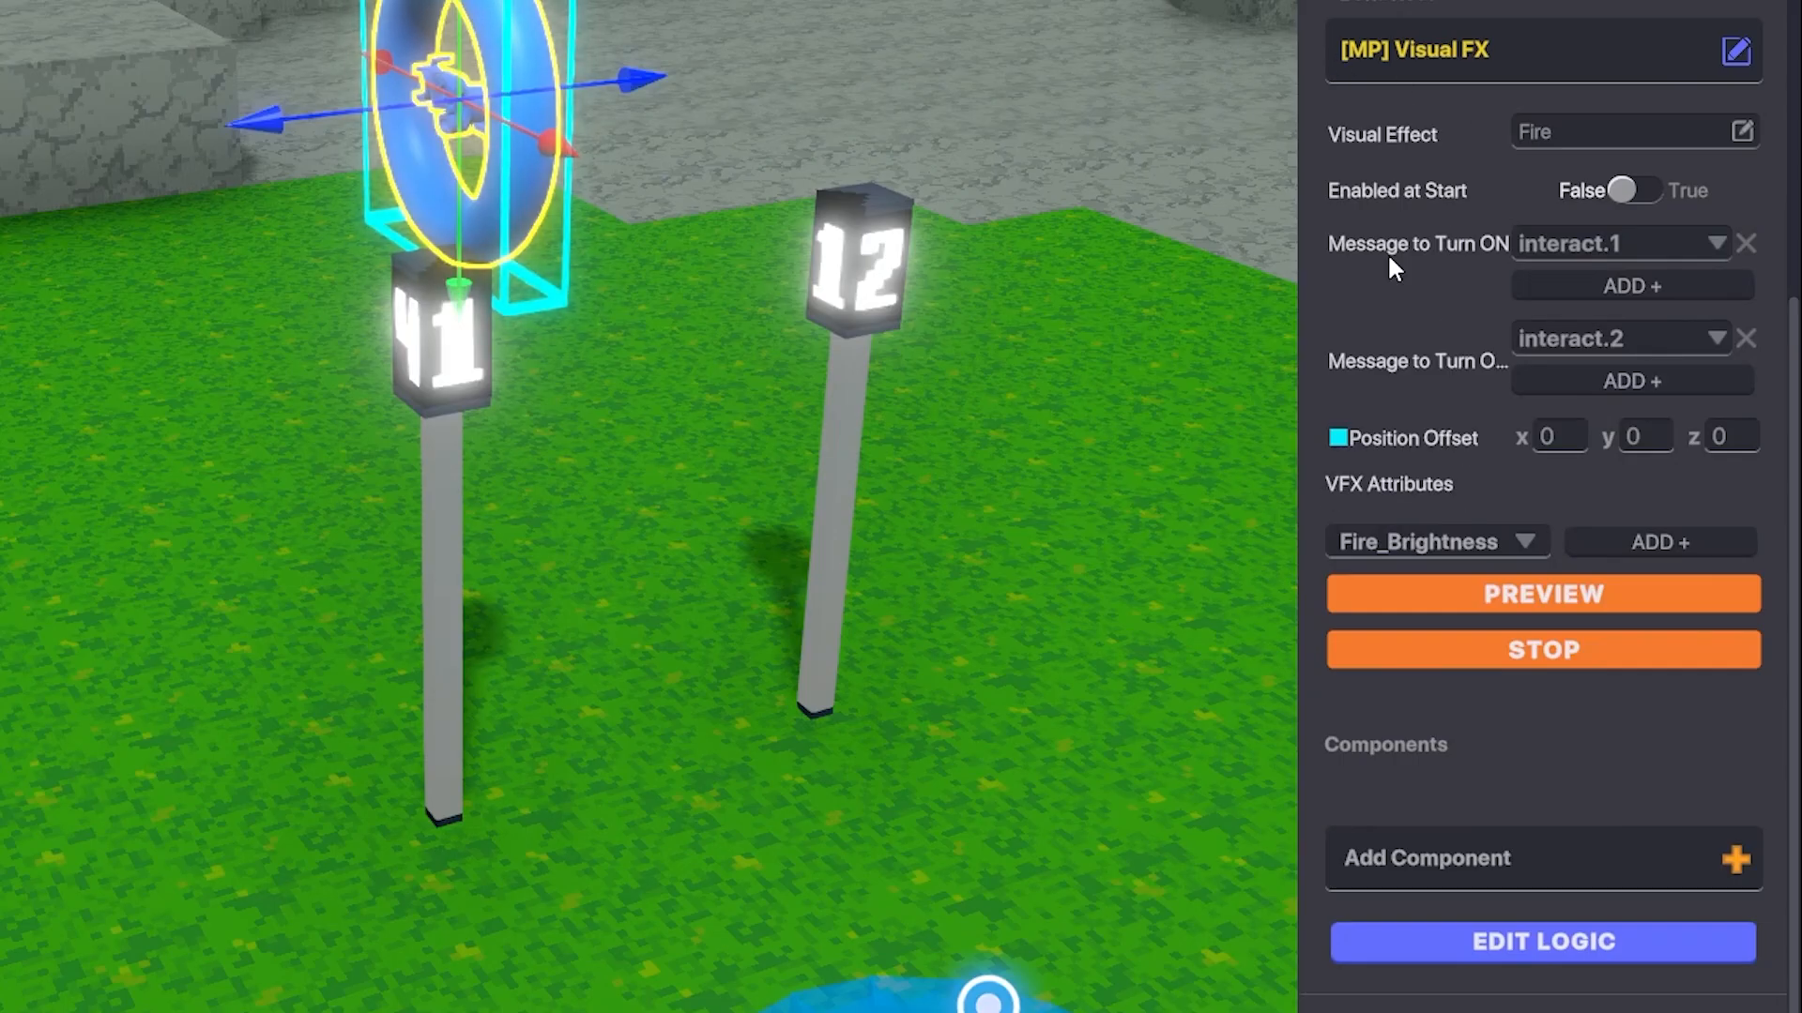
click(1511, 535)
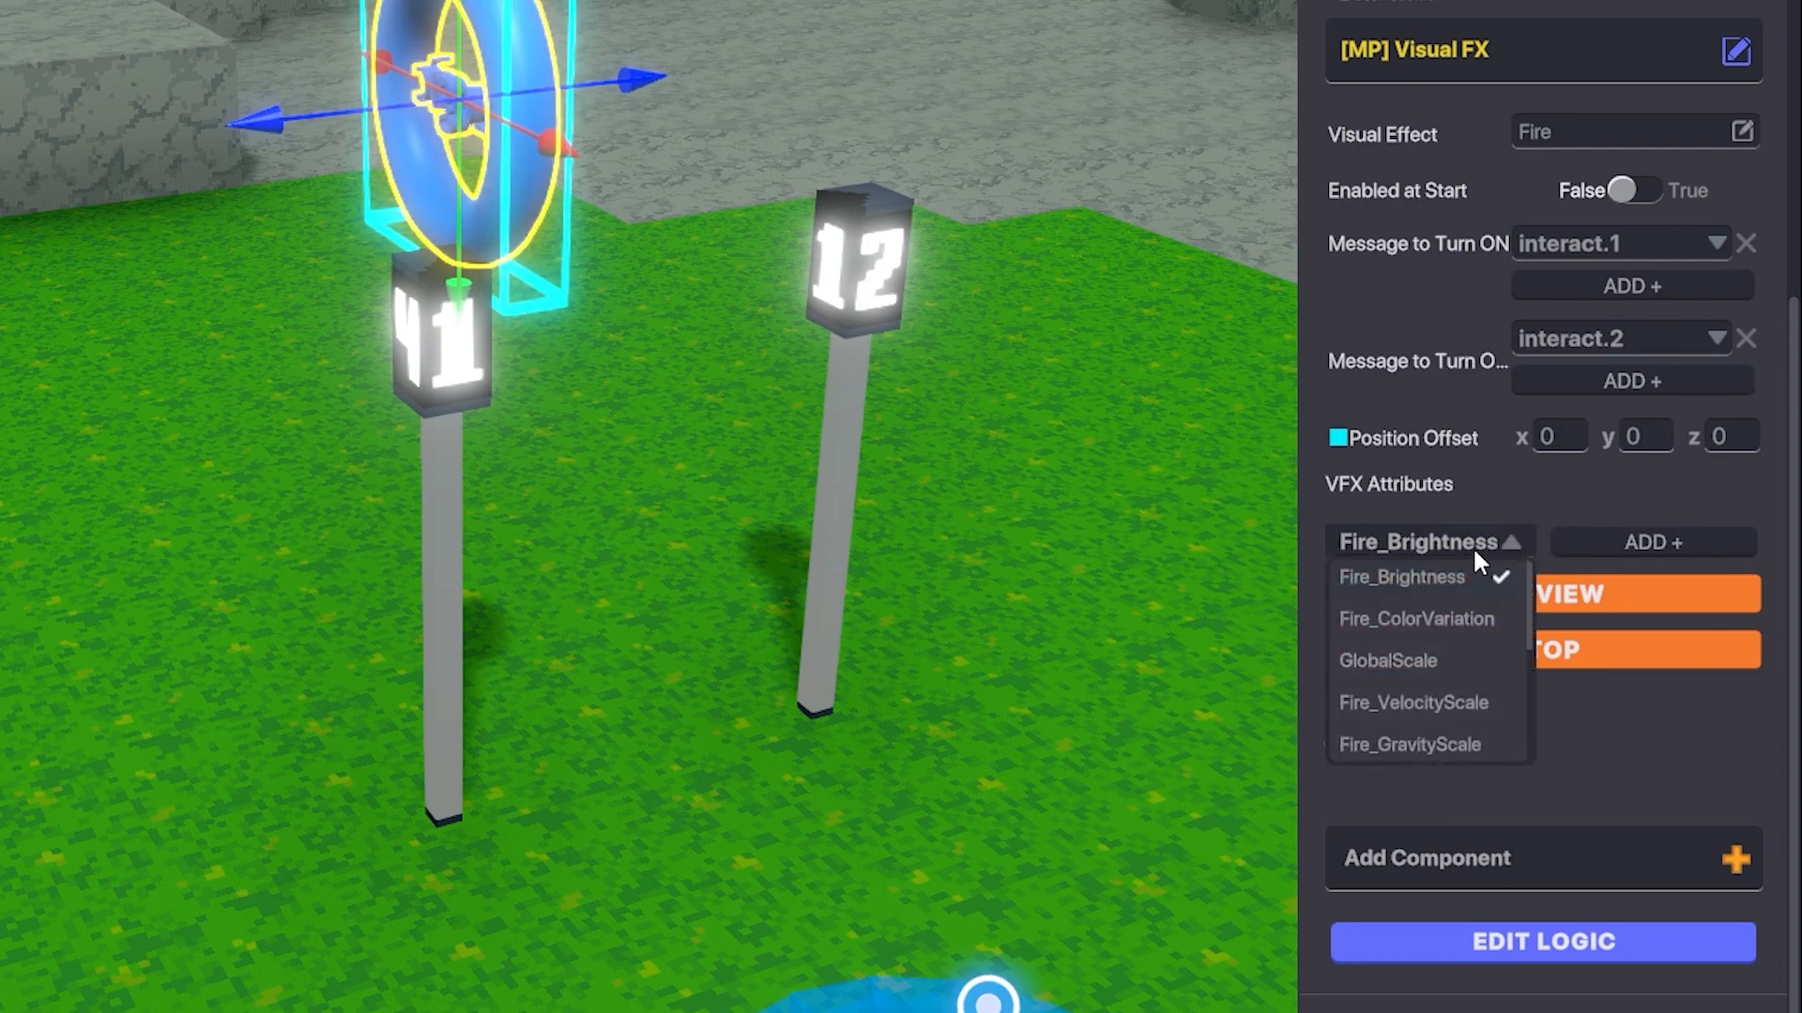
scroll(1445, 629, down, 2)
scroll(1443, 702, down, 3)
scroll(1451, 713, up, 6)
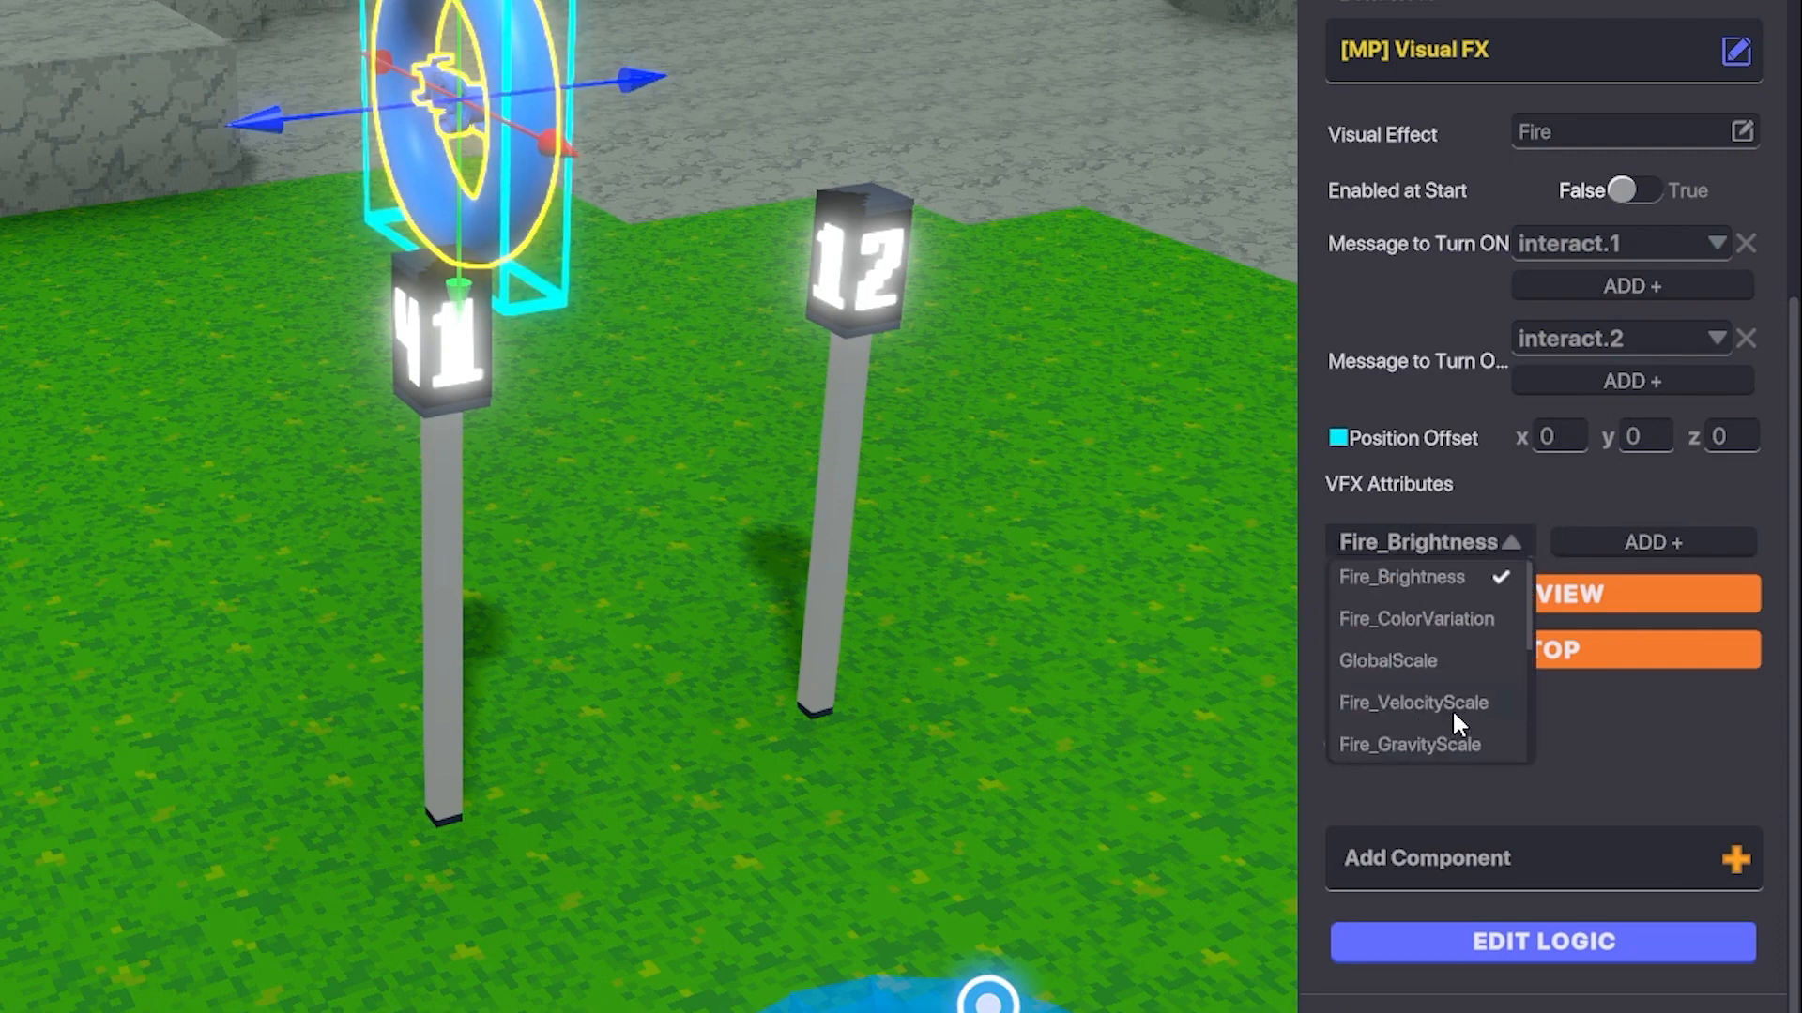
click(1443, 622)
click(1612, 540)
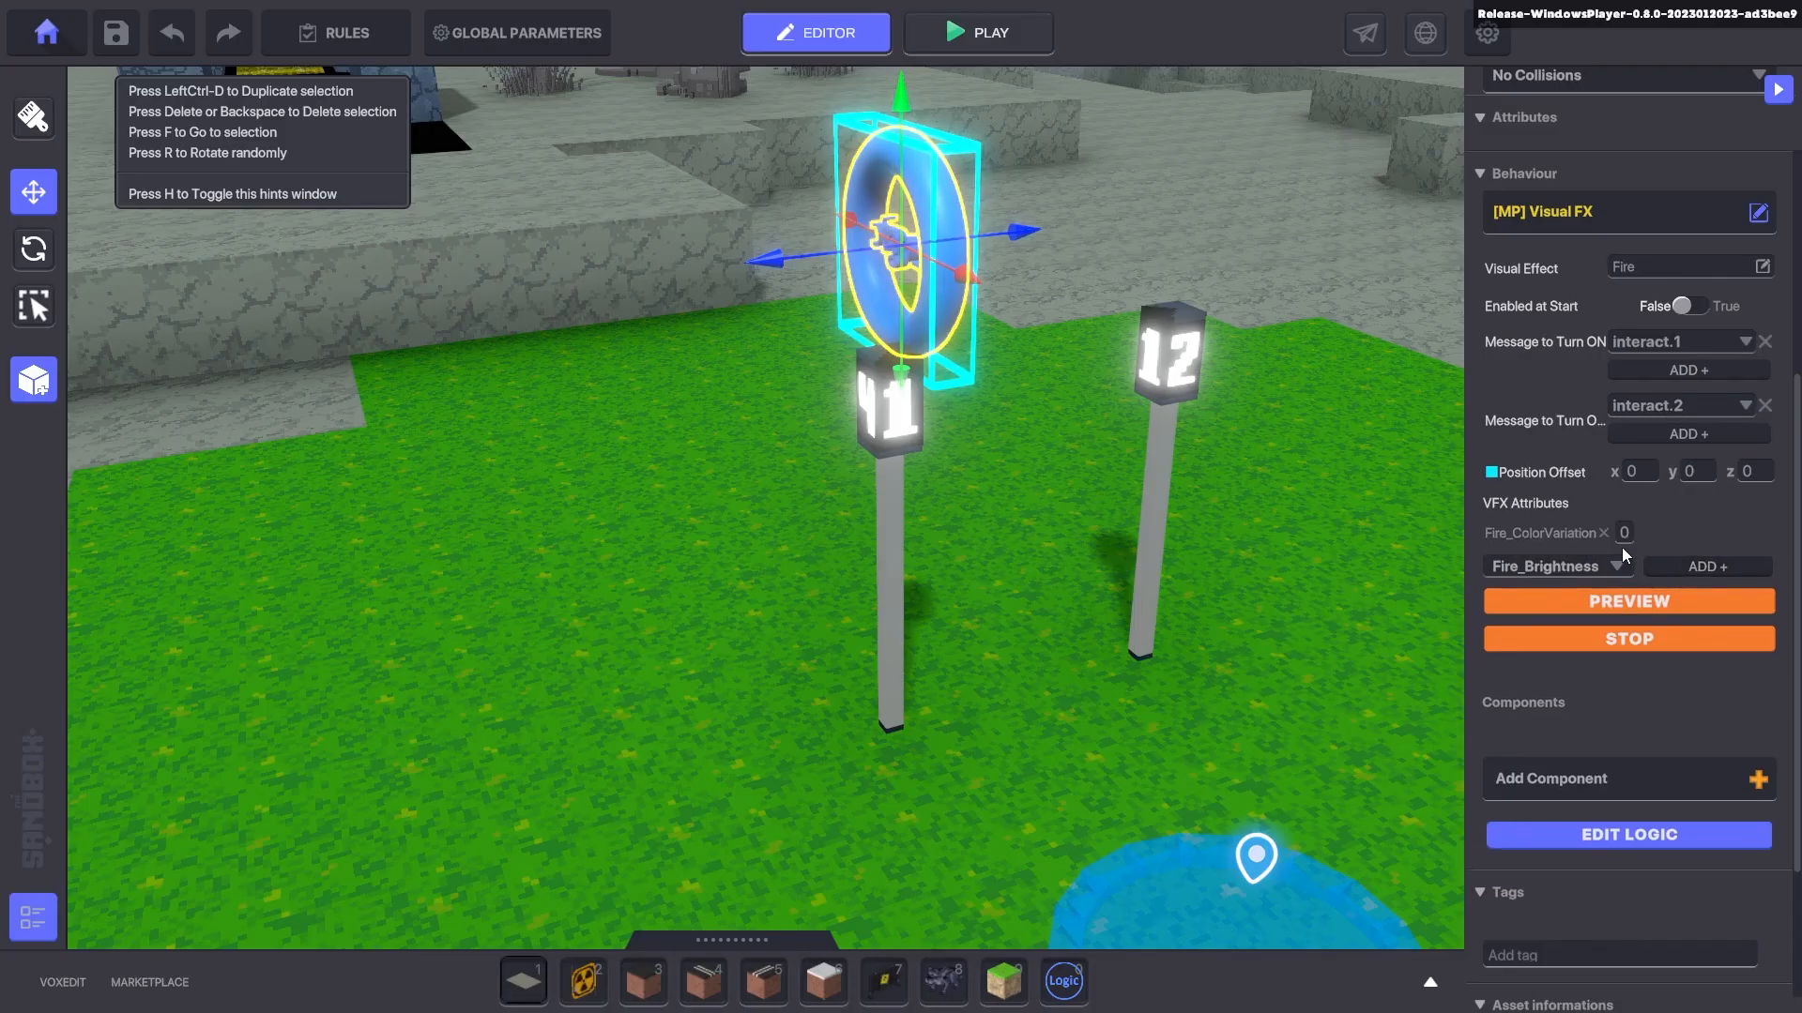
text(10)
click(1657, 597)
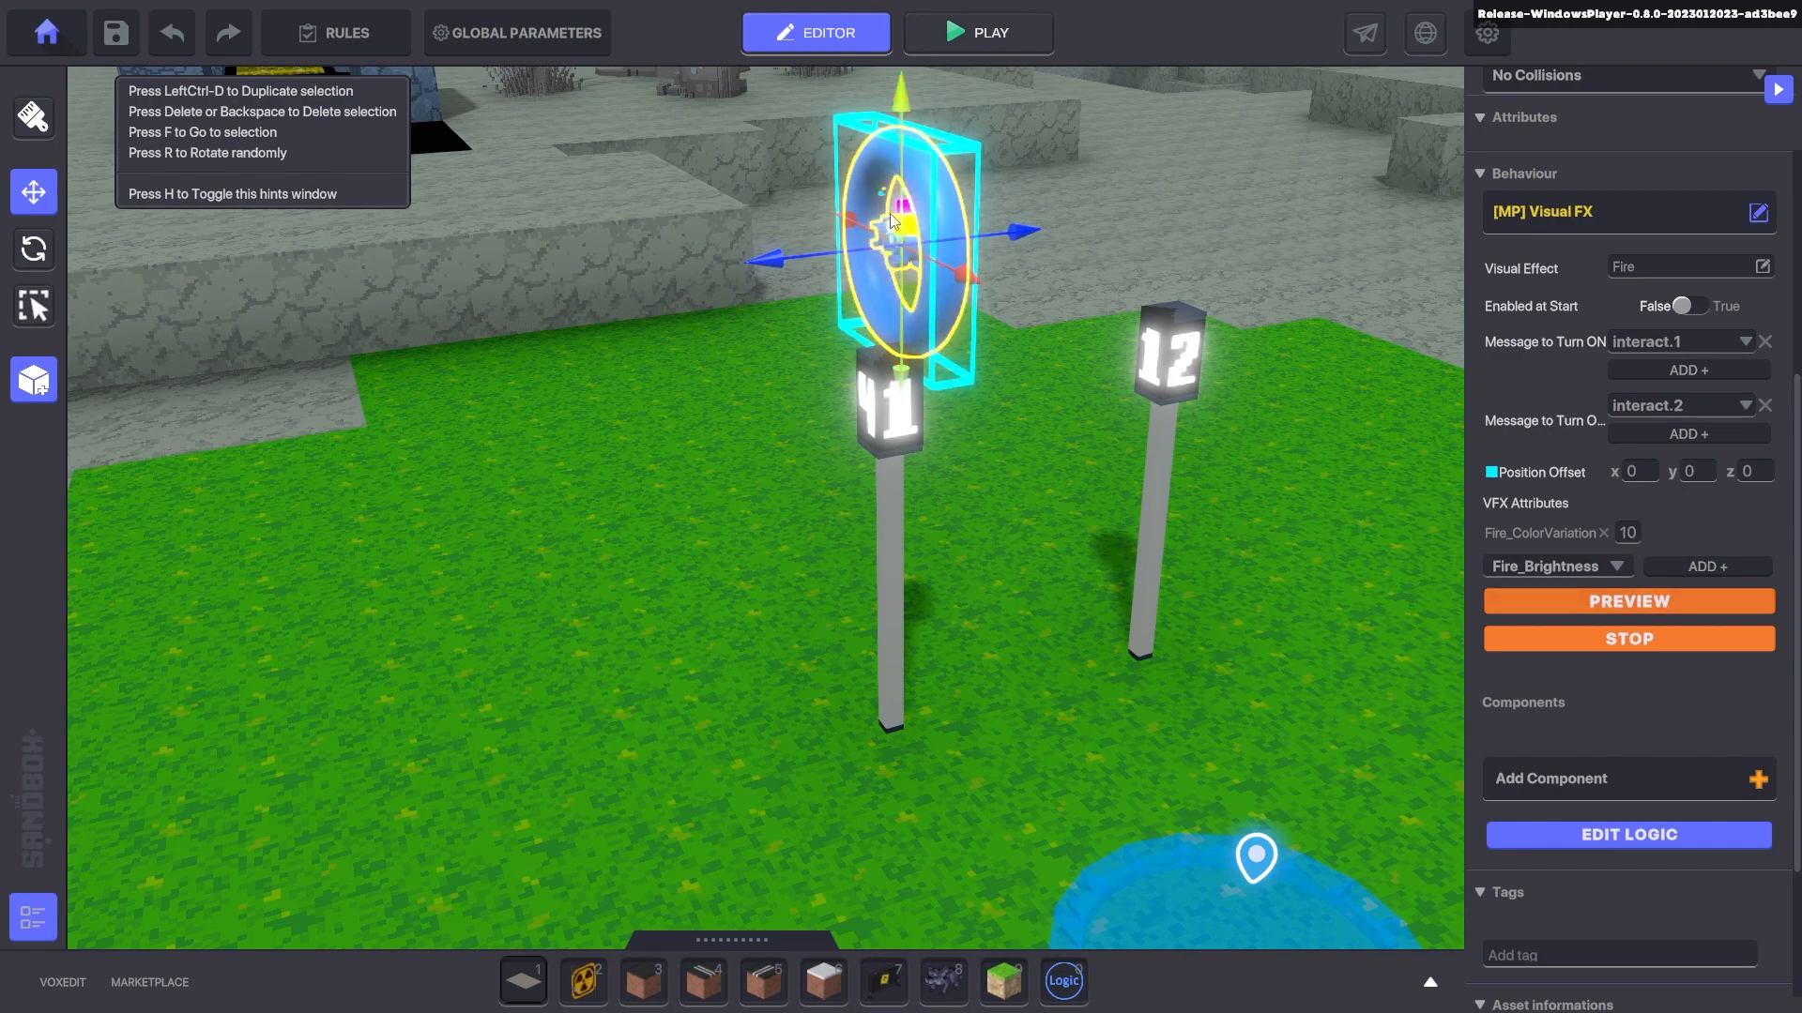
- Add GlobalScale 10, remove Fire_ColorVariation, and preview the enlarged fire
click(1612, 566)
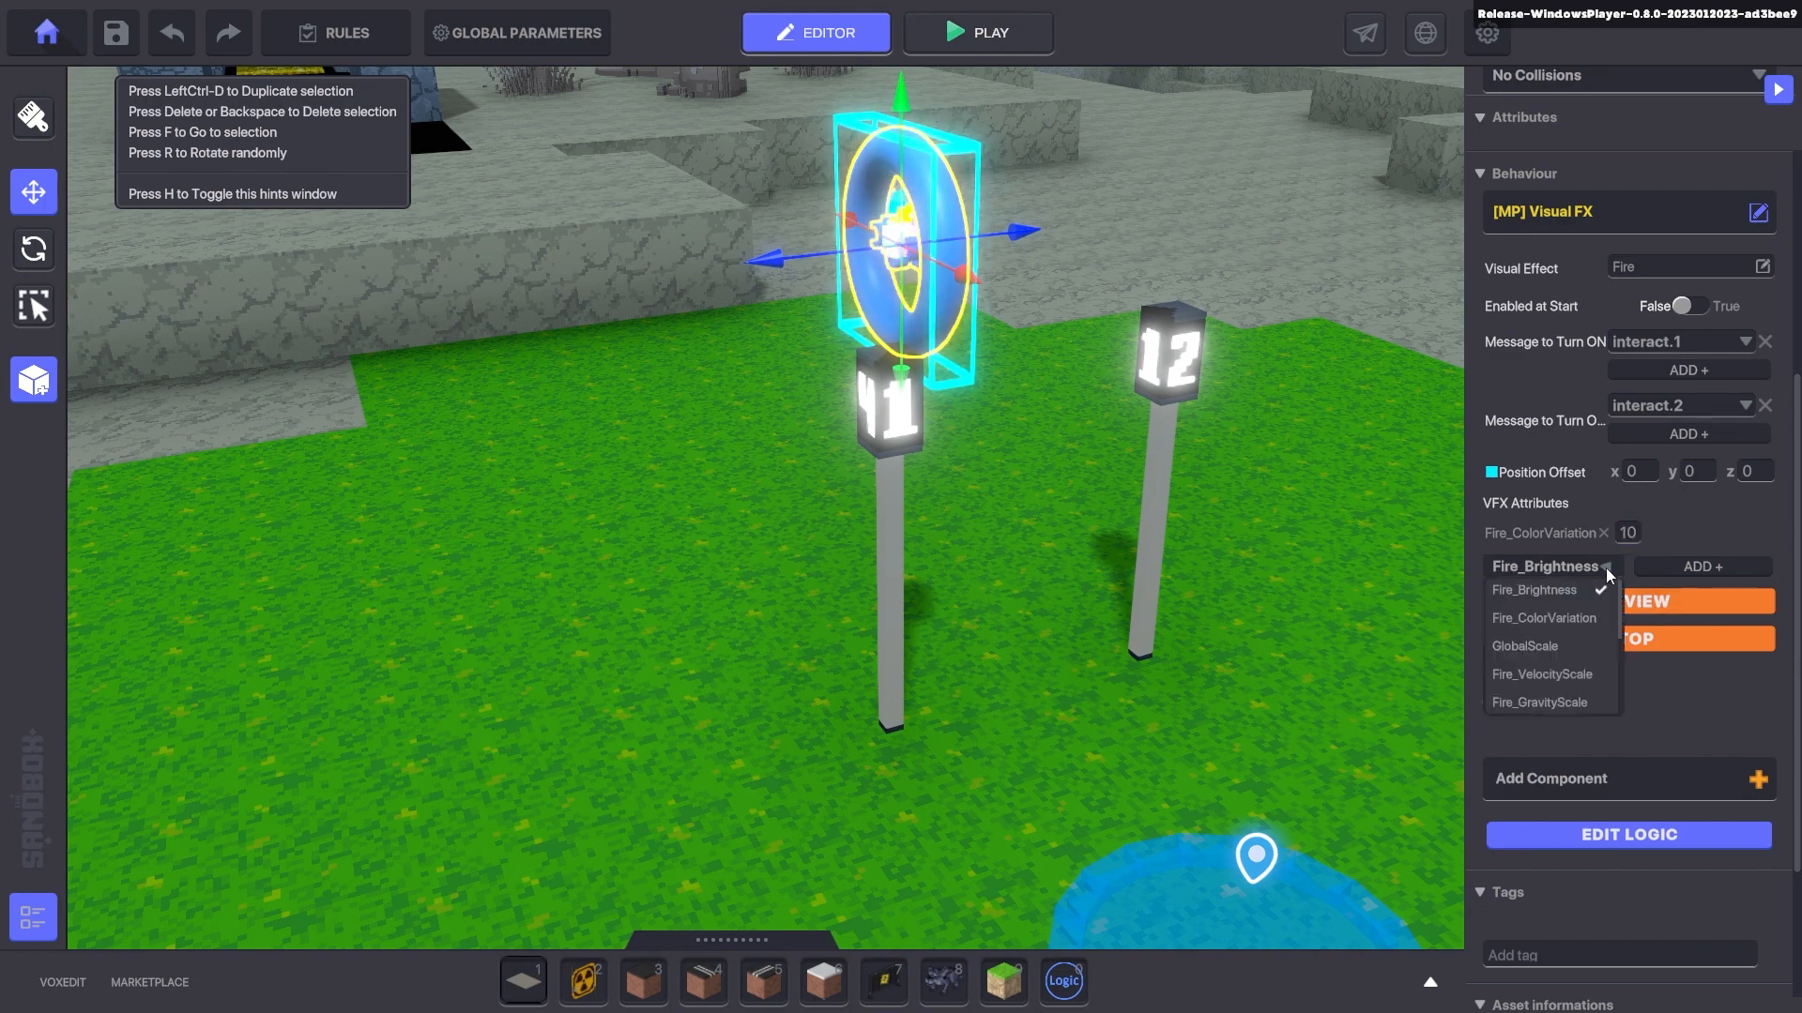
click(1554, 646)
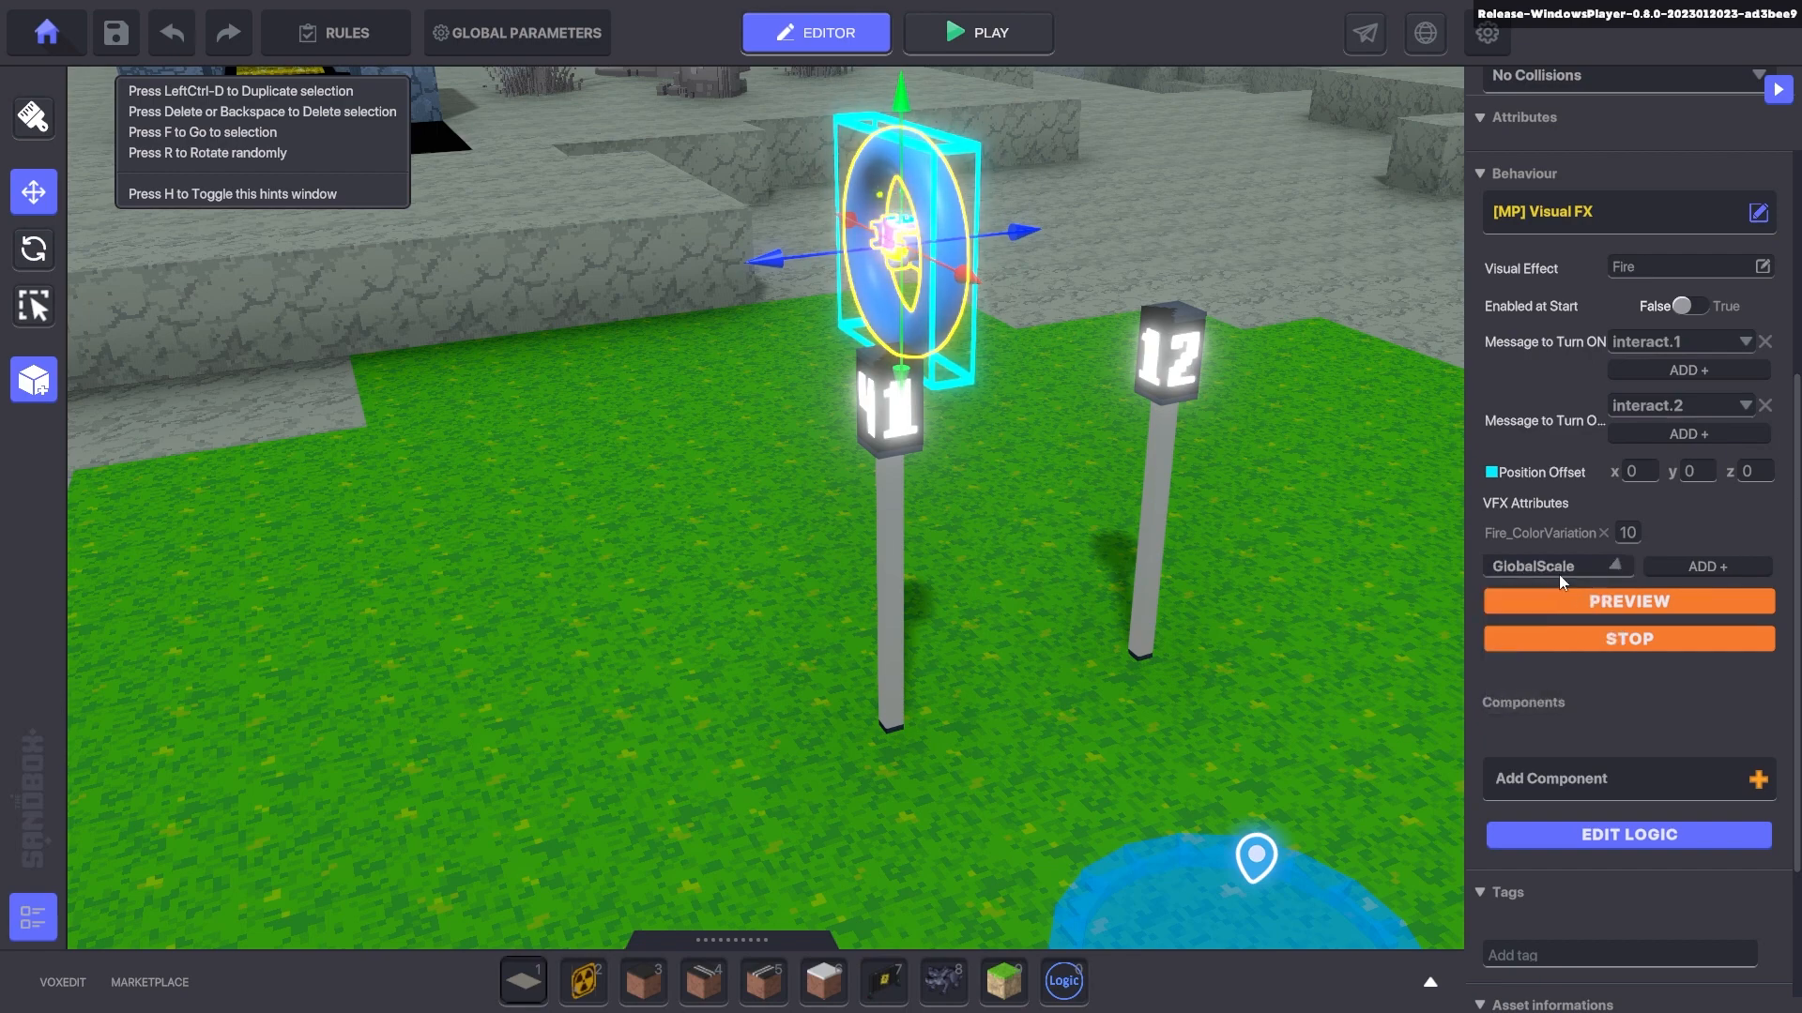
click(1675, 565)
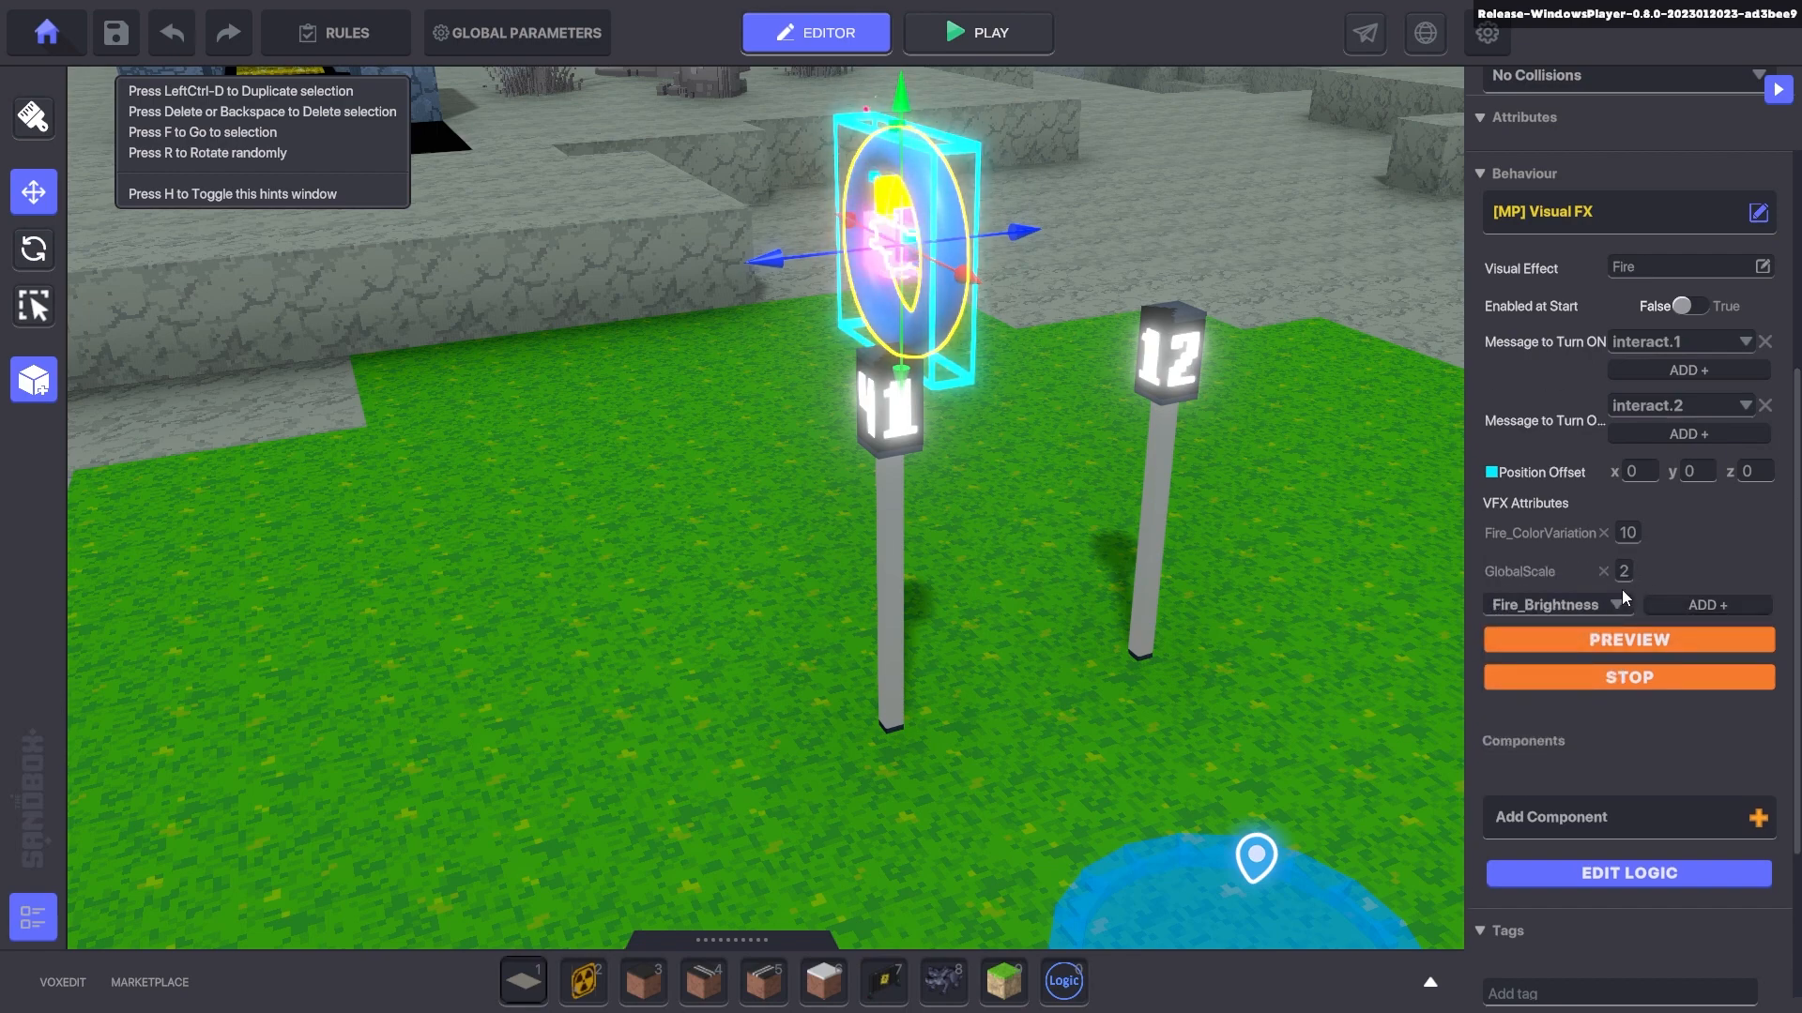
click(1625, 572)
text(10)
scroll(1086, 432, down, 5)
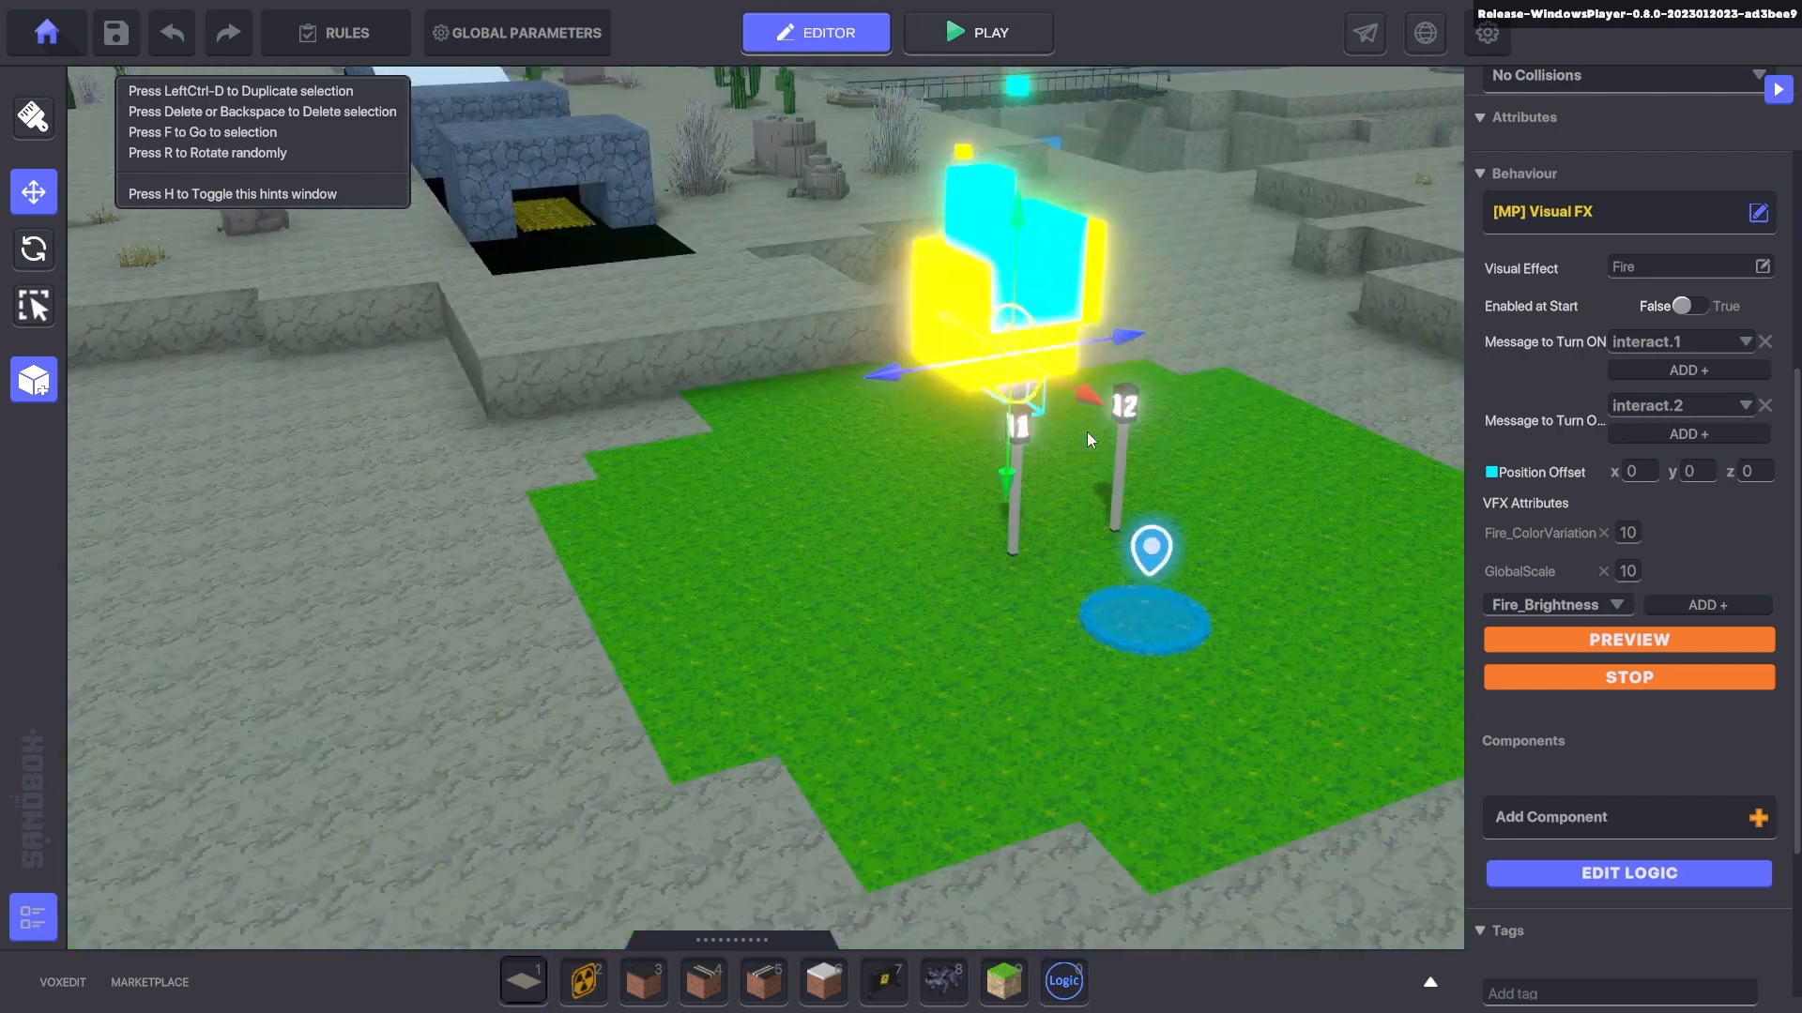
click(1603, 533)
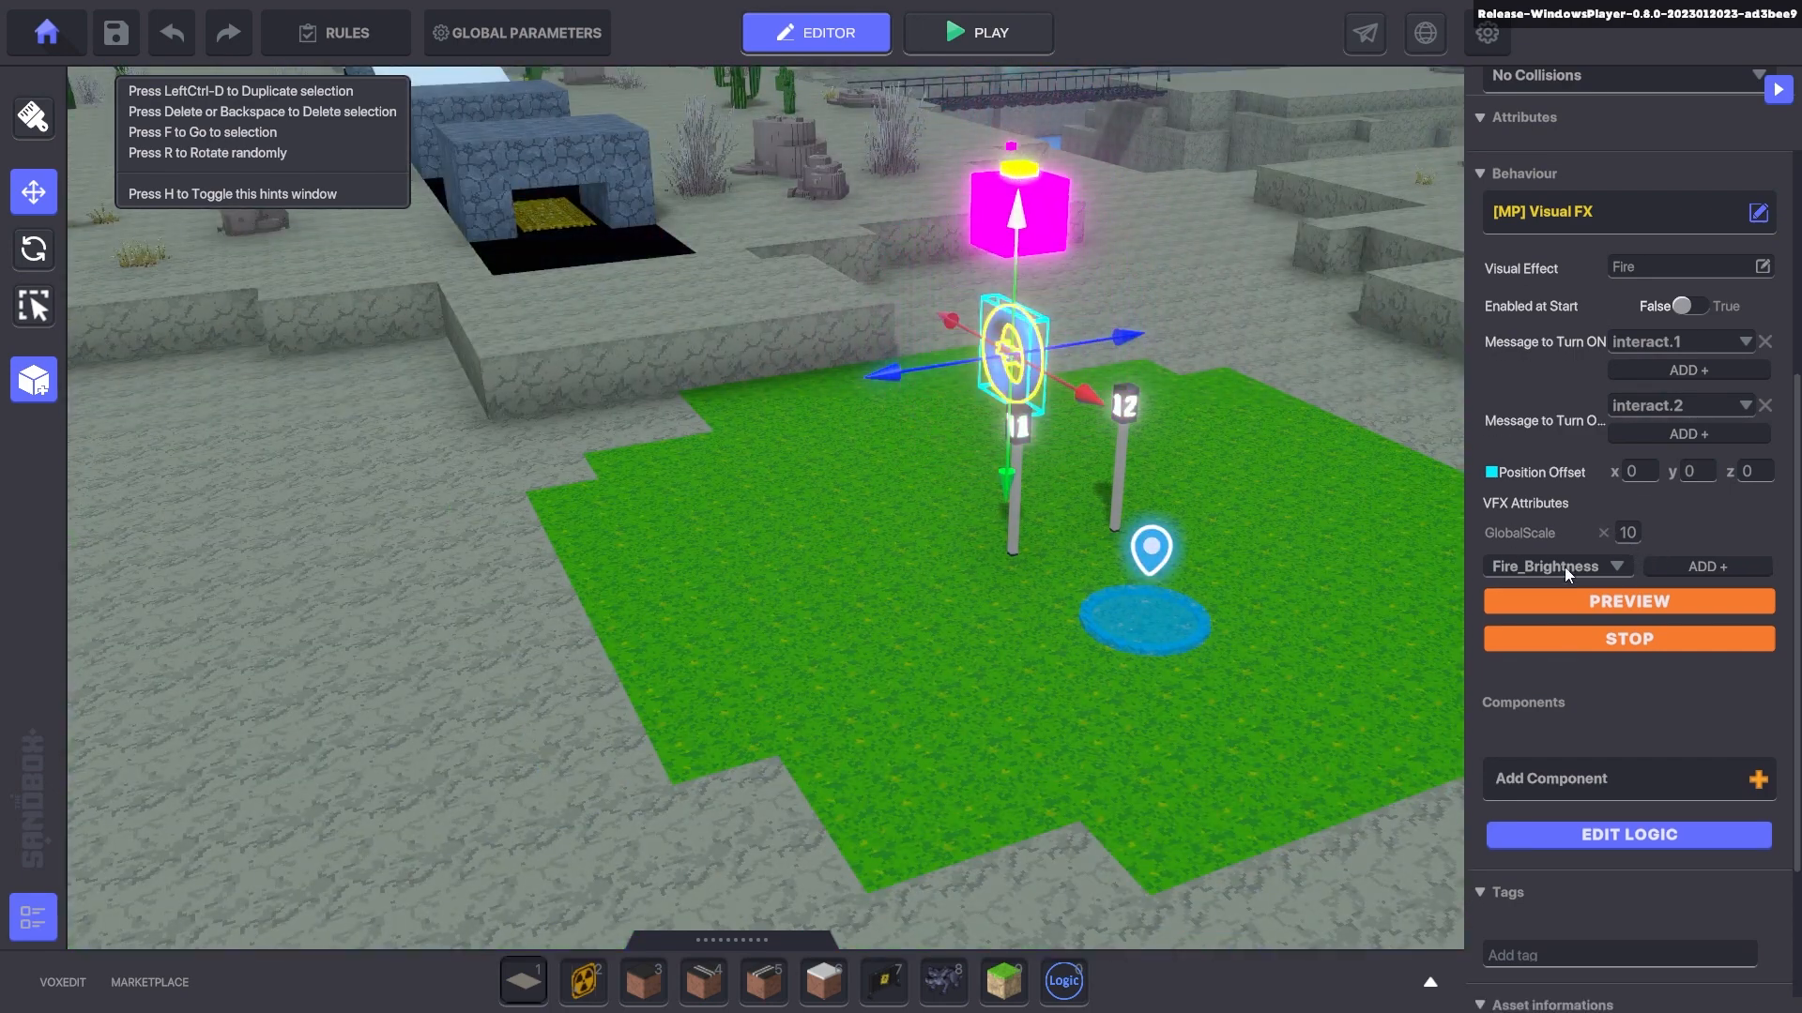
click(1595, 601)
- Open and close the fire effect's attribute list without changes
scroll(961, 344, up, 3)
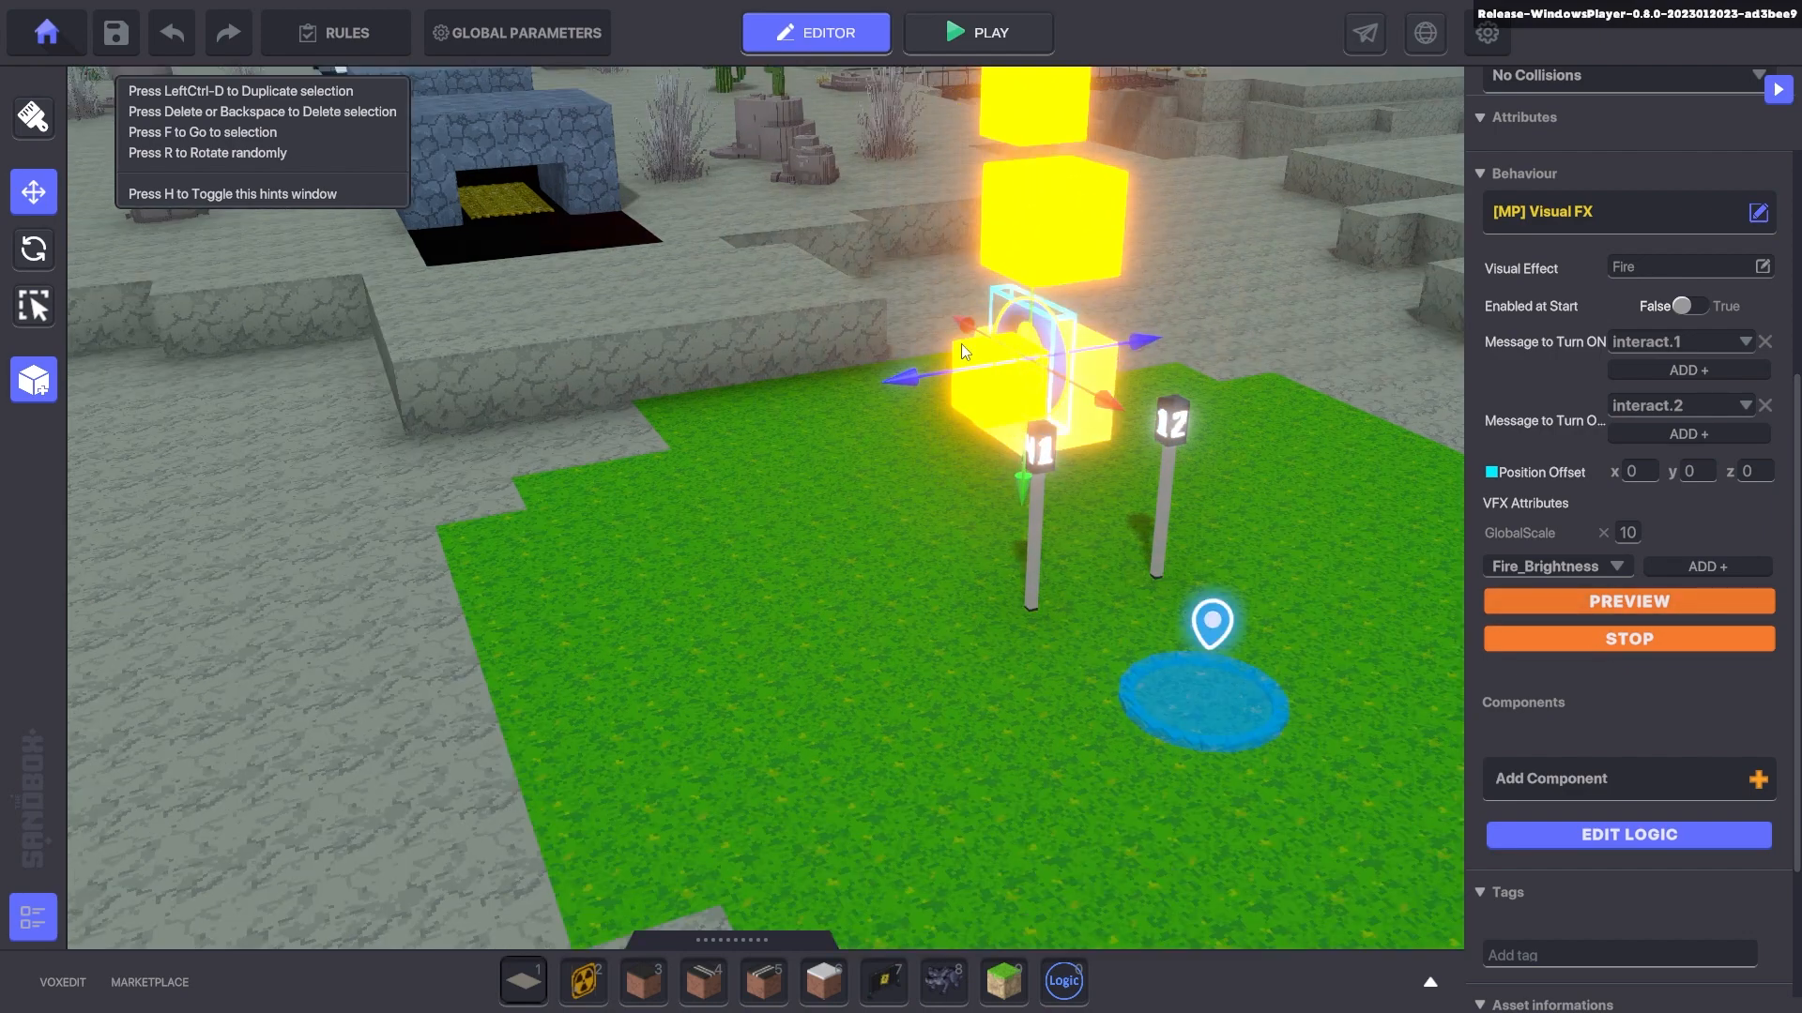
scroll(1079, 380, up, 3)
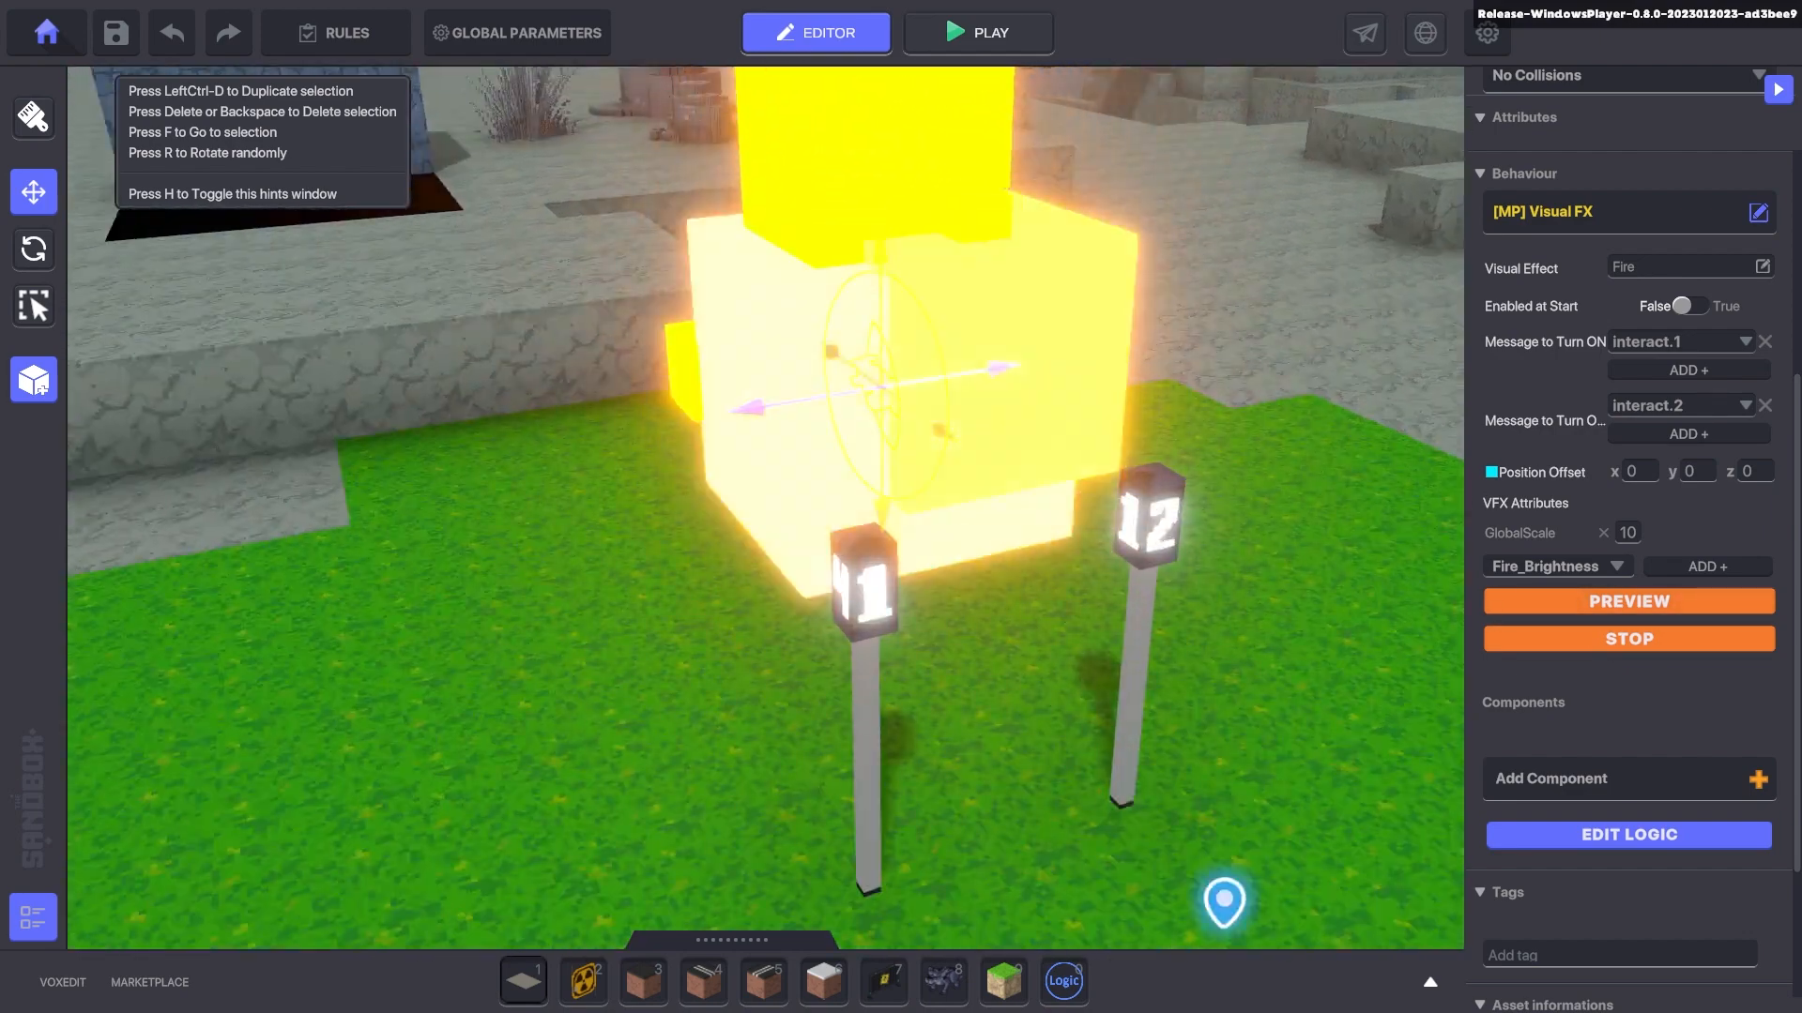
click(1619, 566)
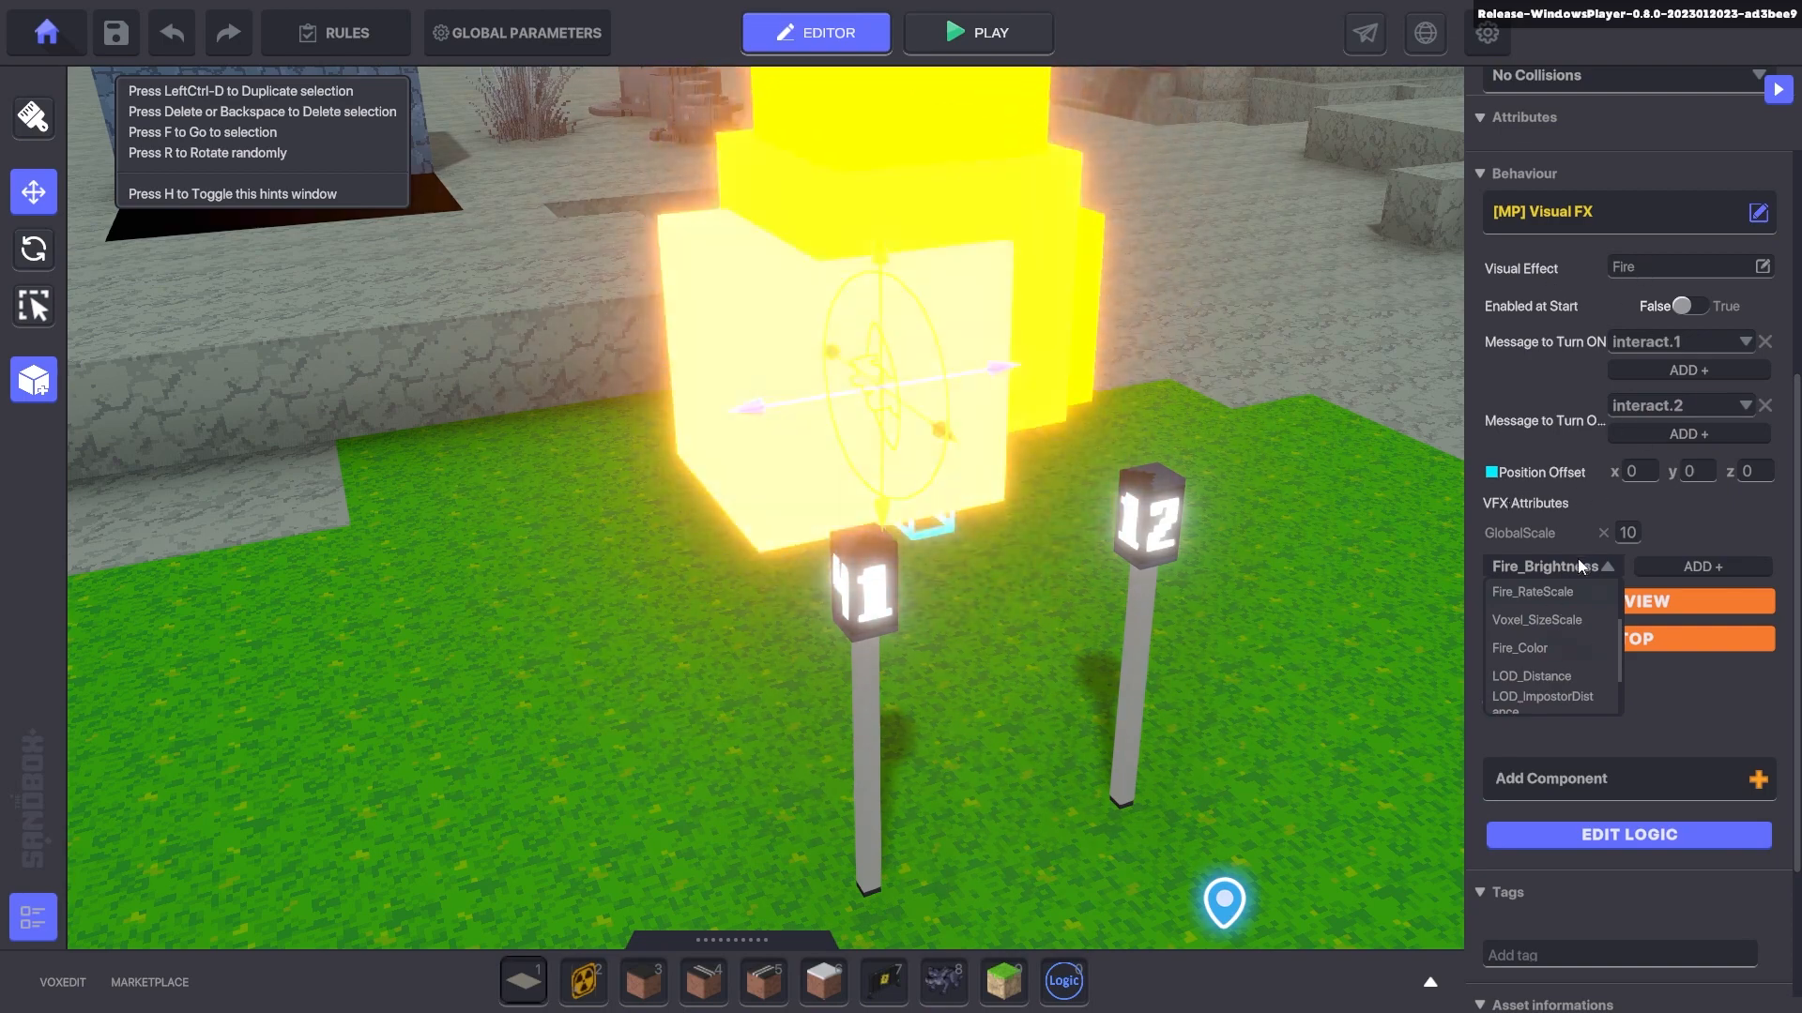
click(1585, 566)
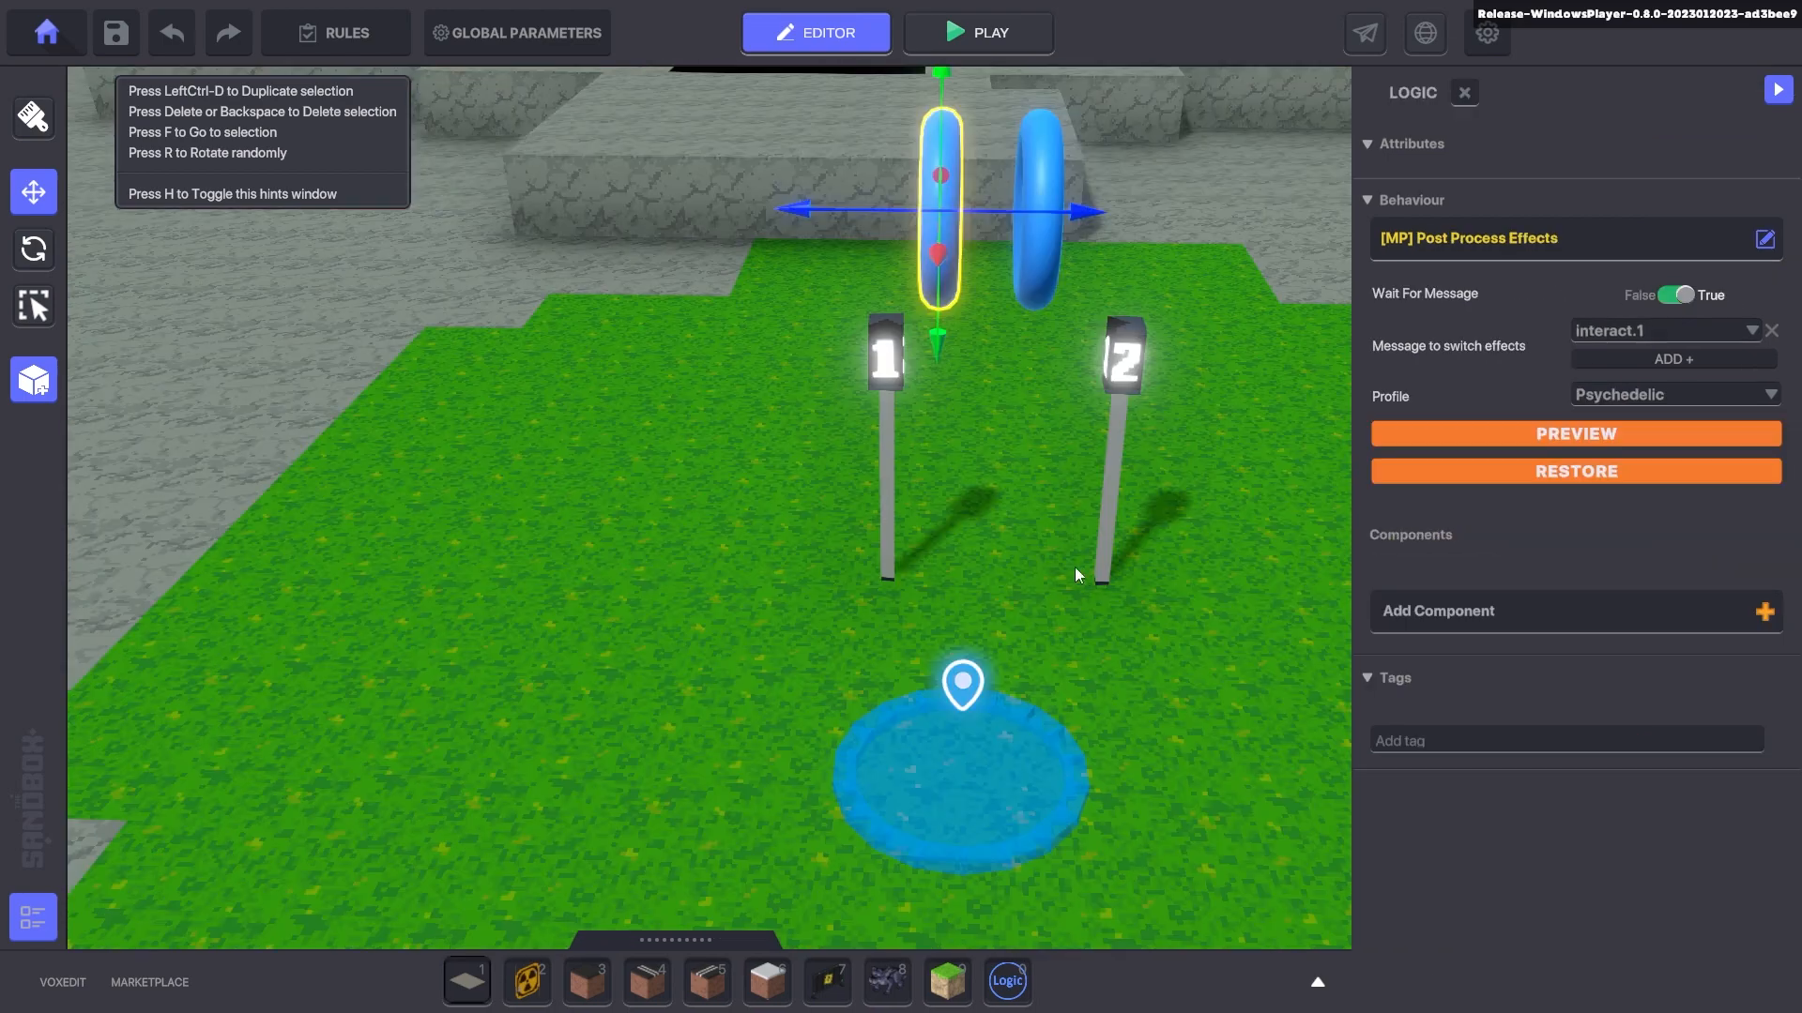
- Centre on the ring and preview the Psychedelic and Black&White post-process profiles
key(f)
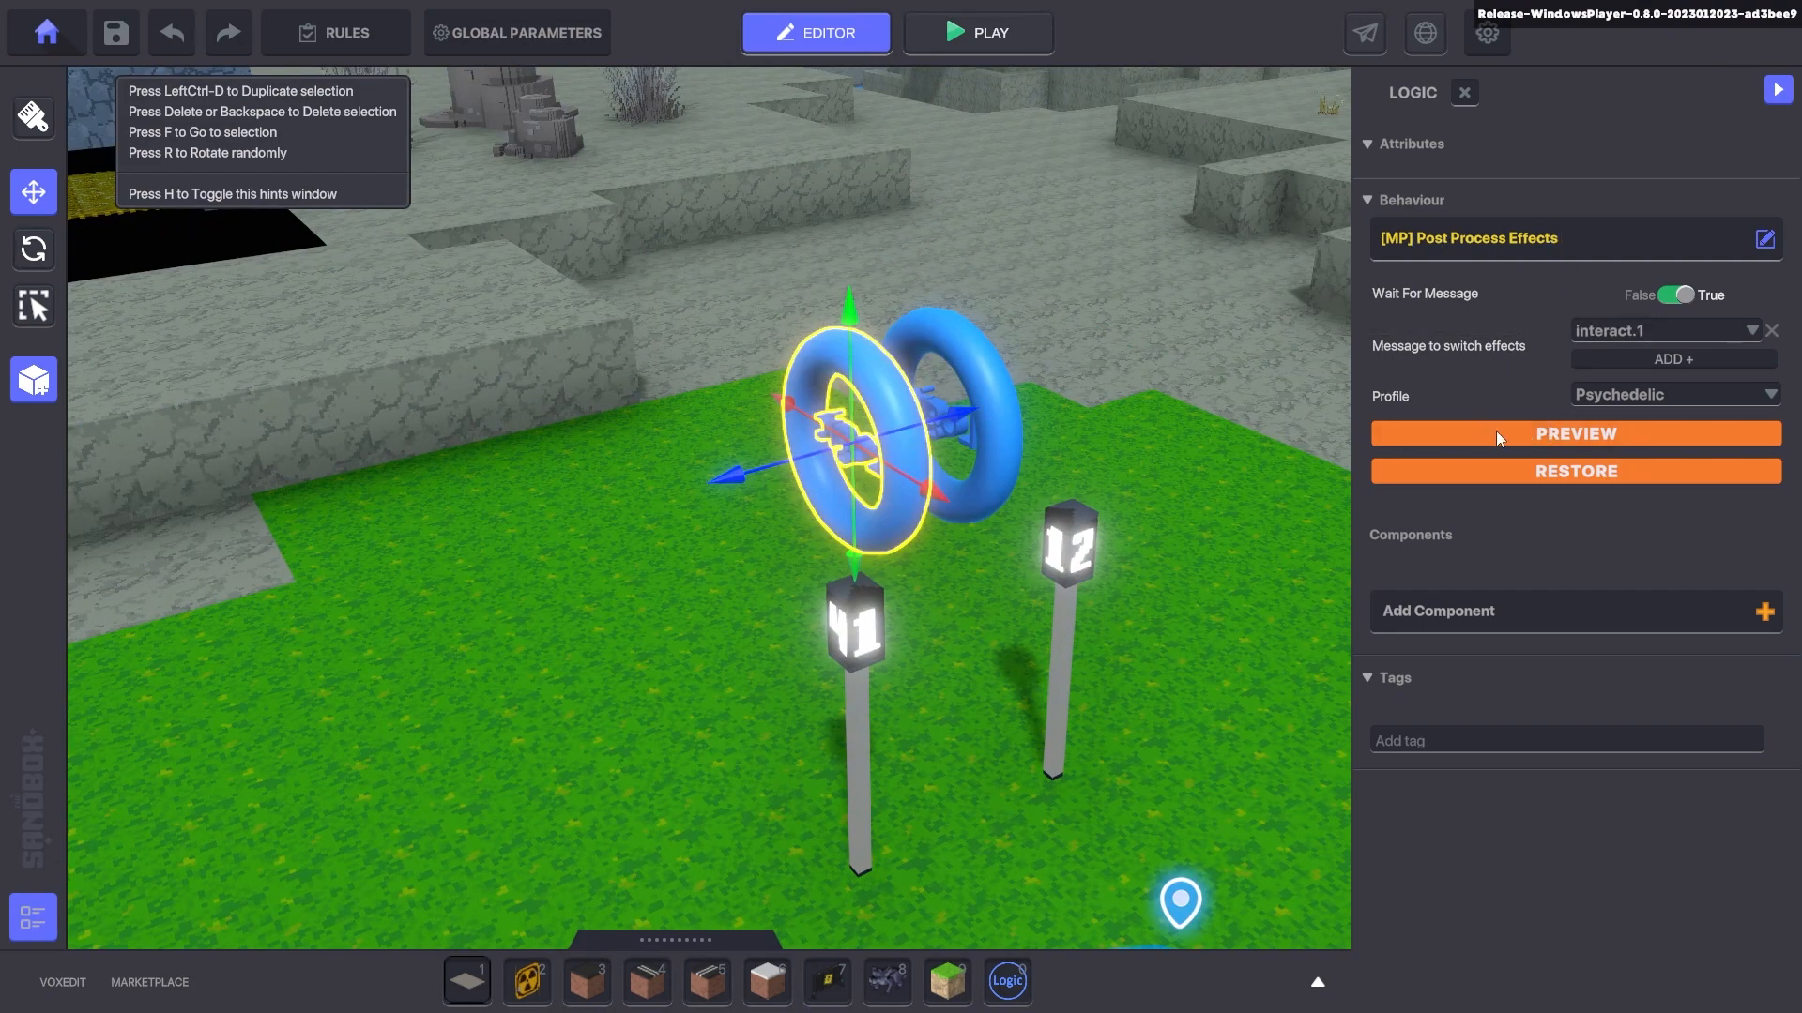
click(1536, 431)
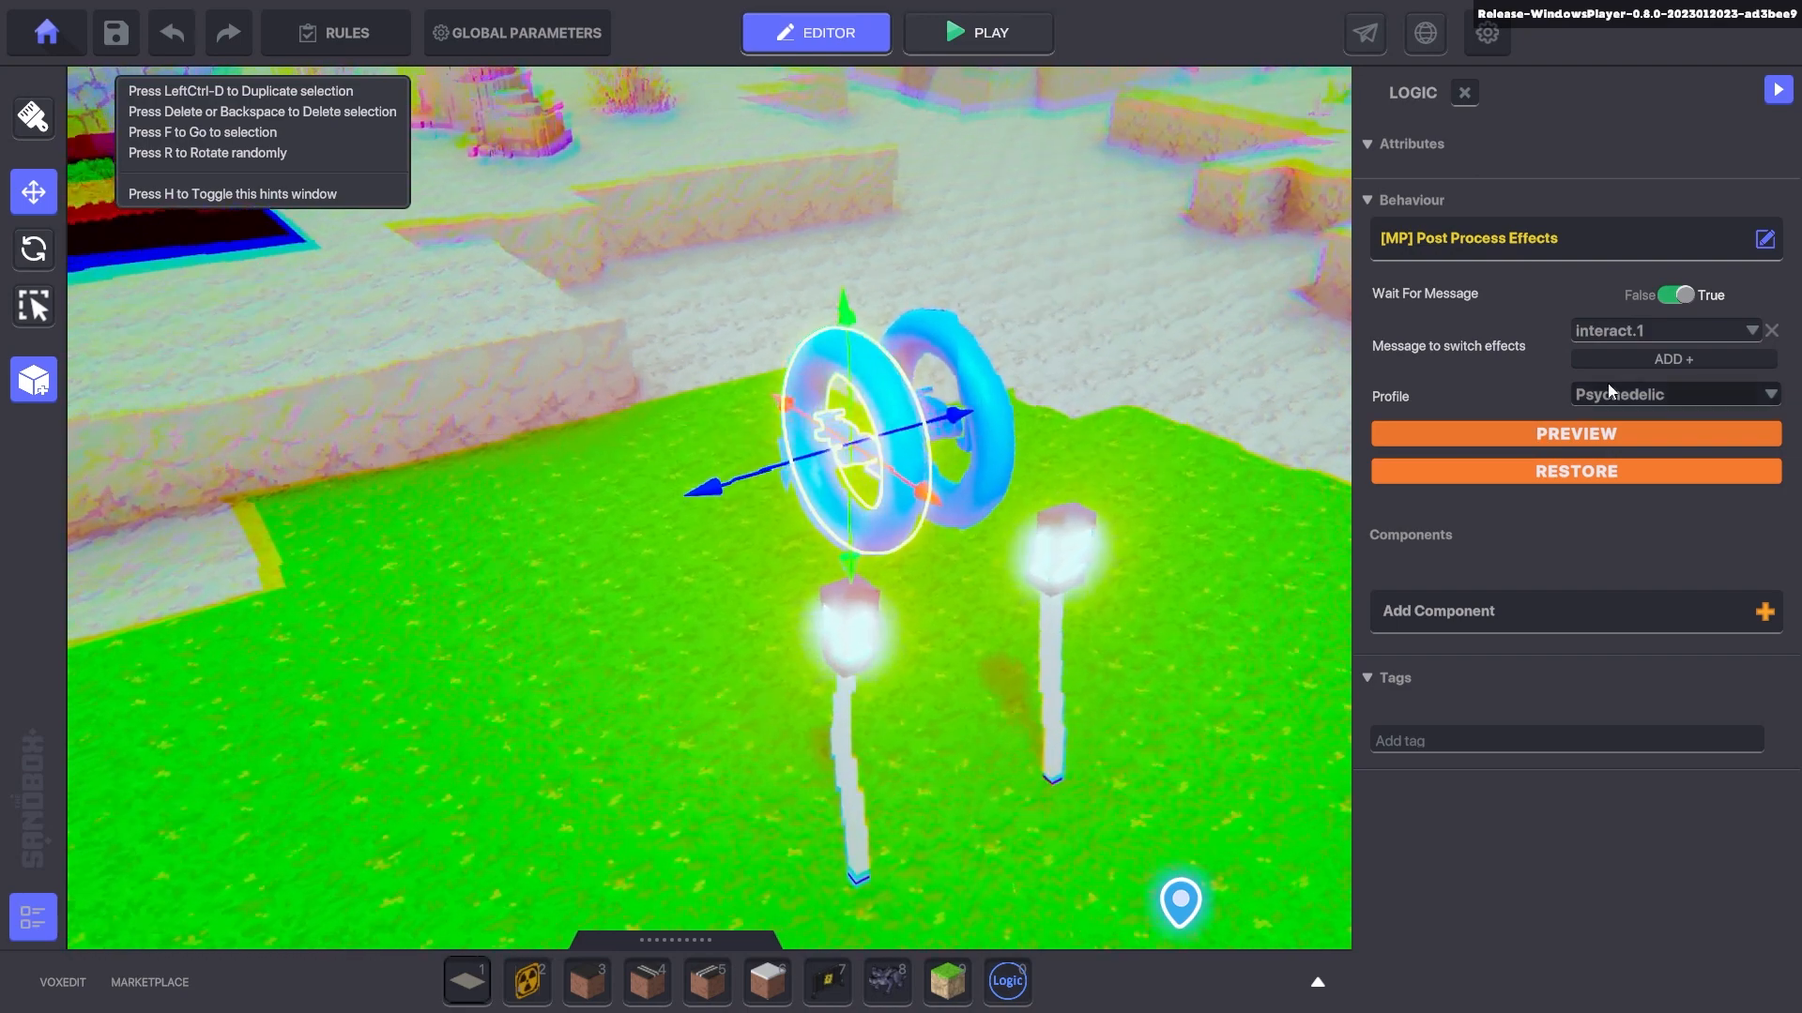
click(1648, 403)
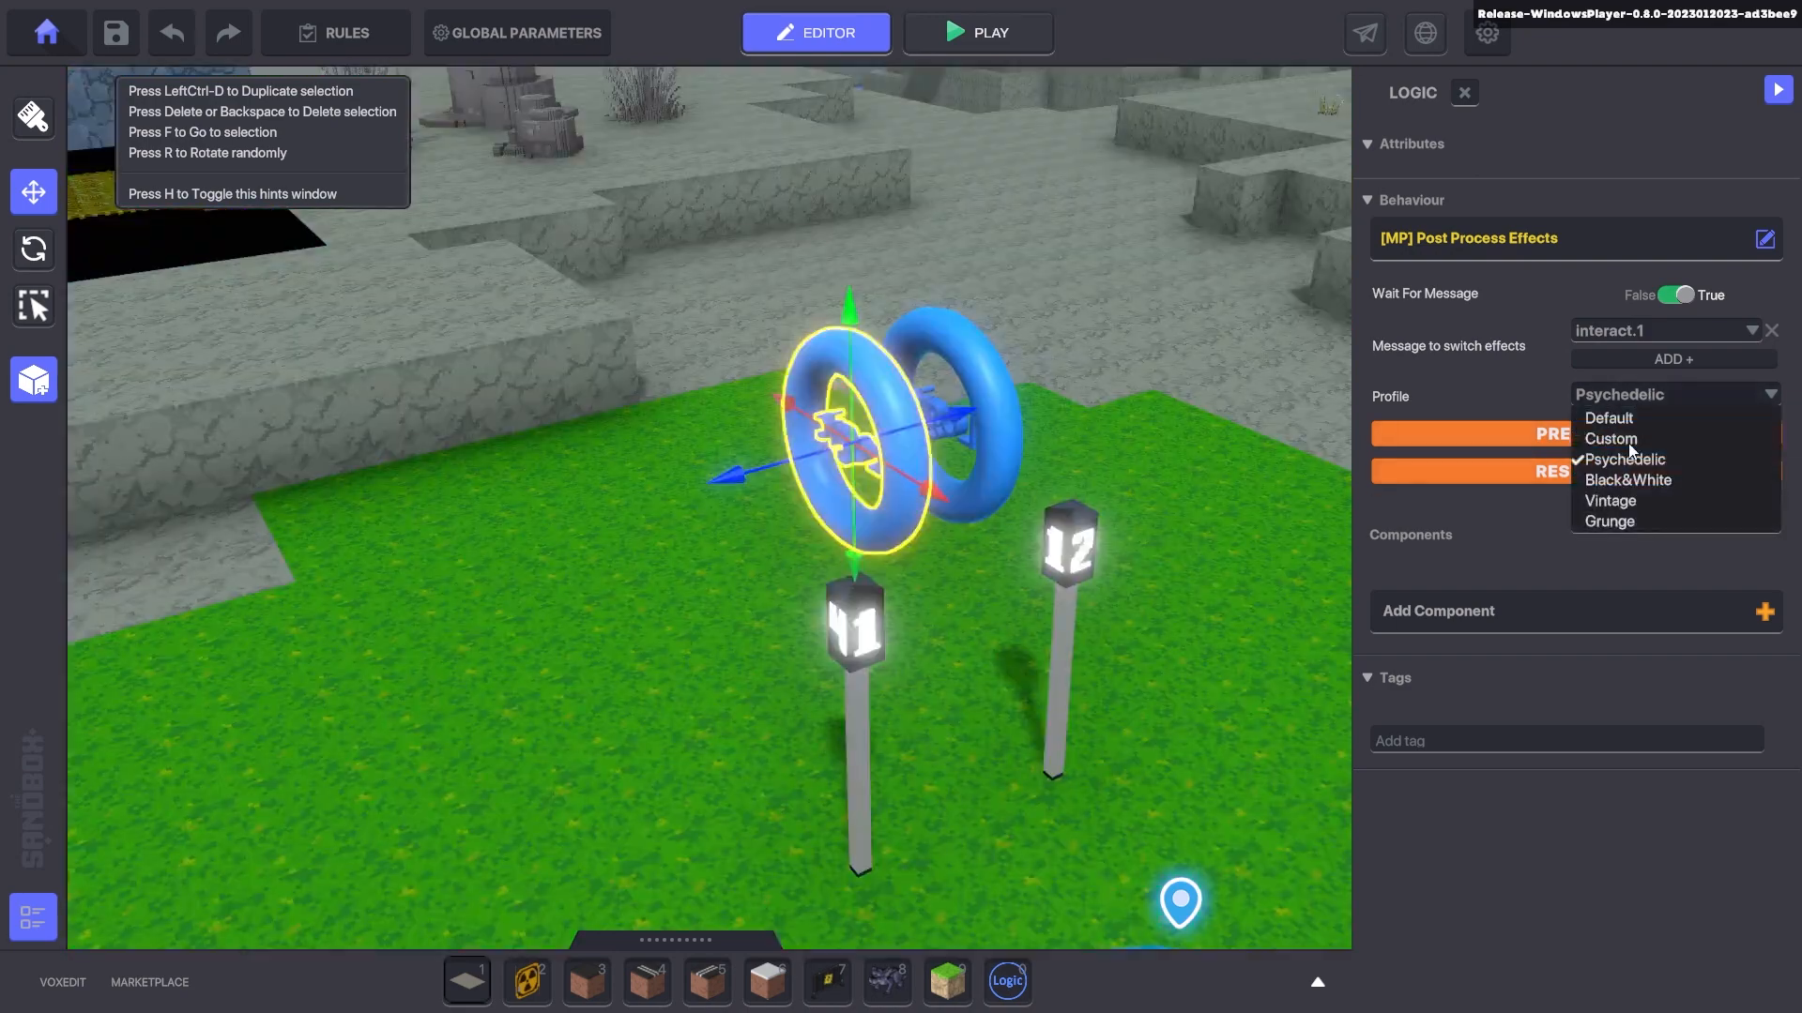
click(1629, 480)
click(1622, 437)
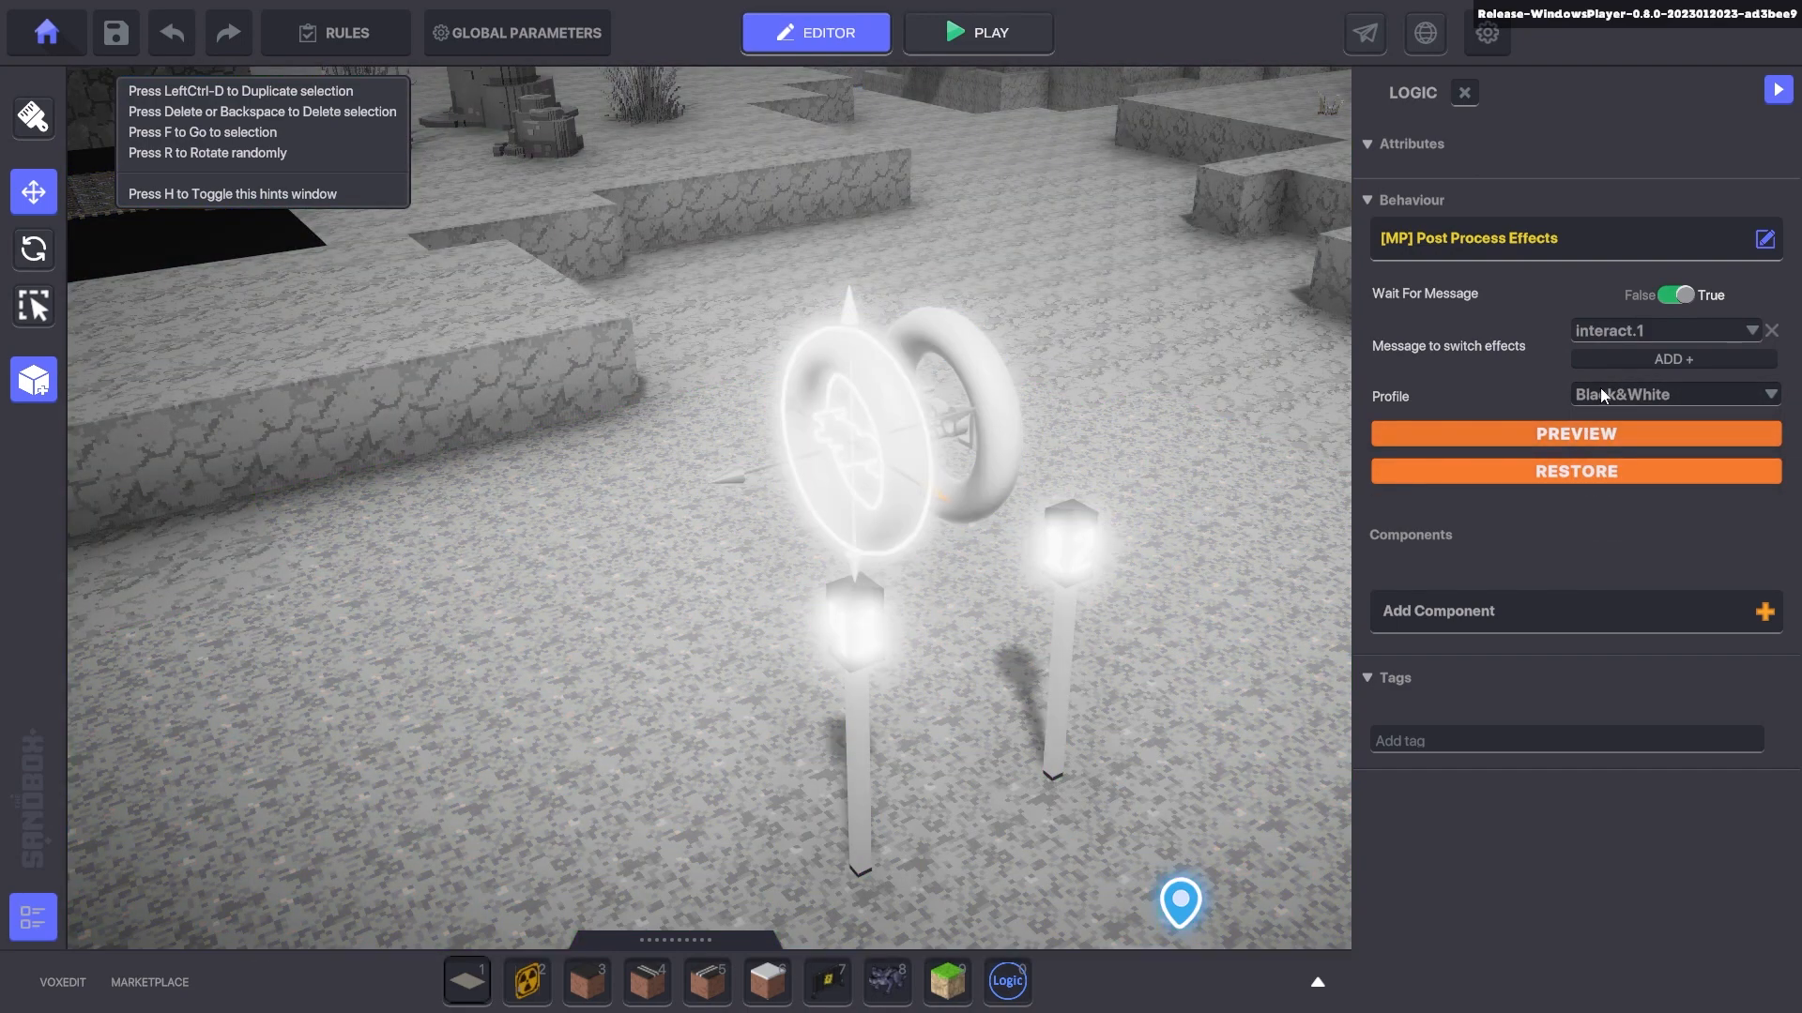
- Preview the Vintage and Grunge profiles, then view the Custom profile's settings
click(1605, 394)
click(1609, 501)
click(1586, 435)
click(1624, 395)
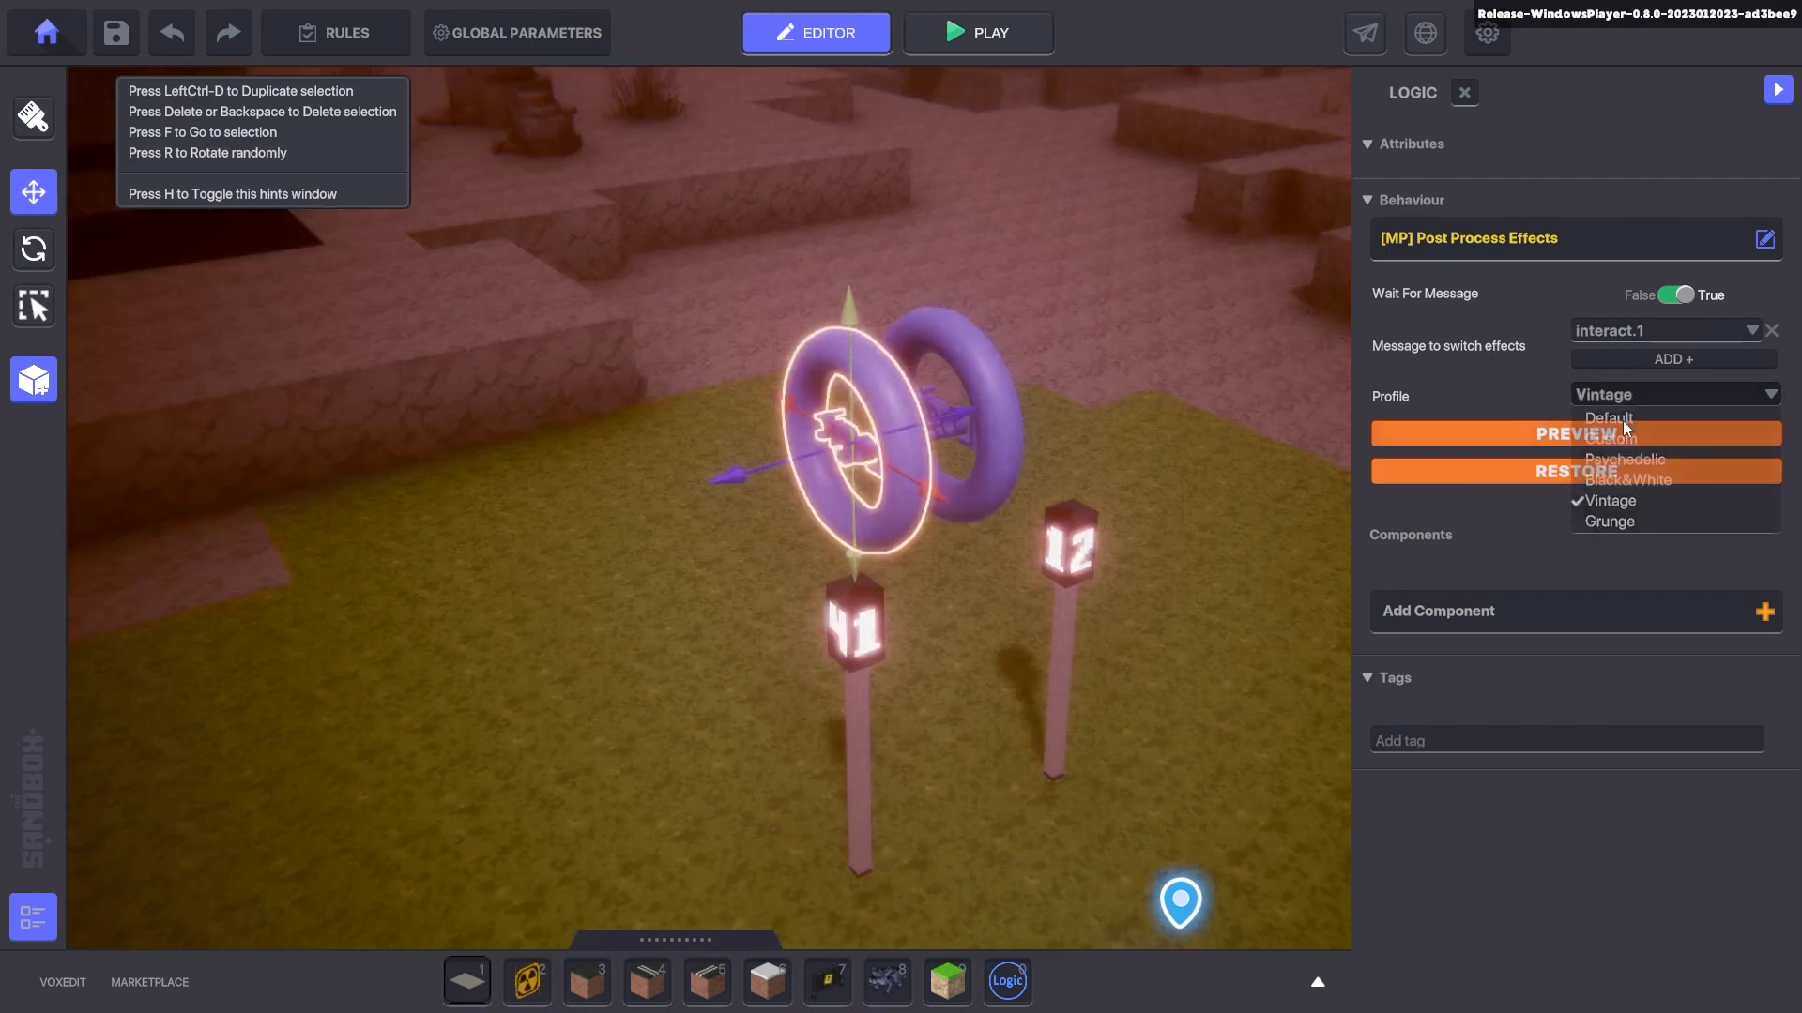
click(1596, 522)
click(1596, 431)
click(1622, 398)
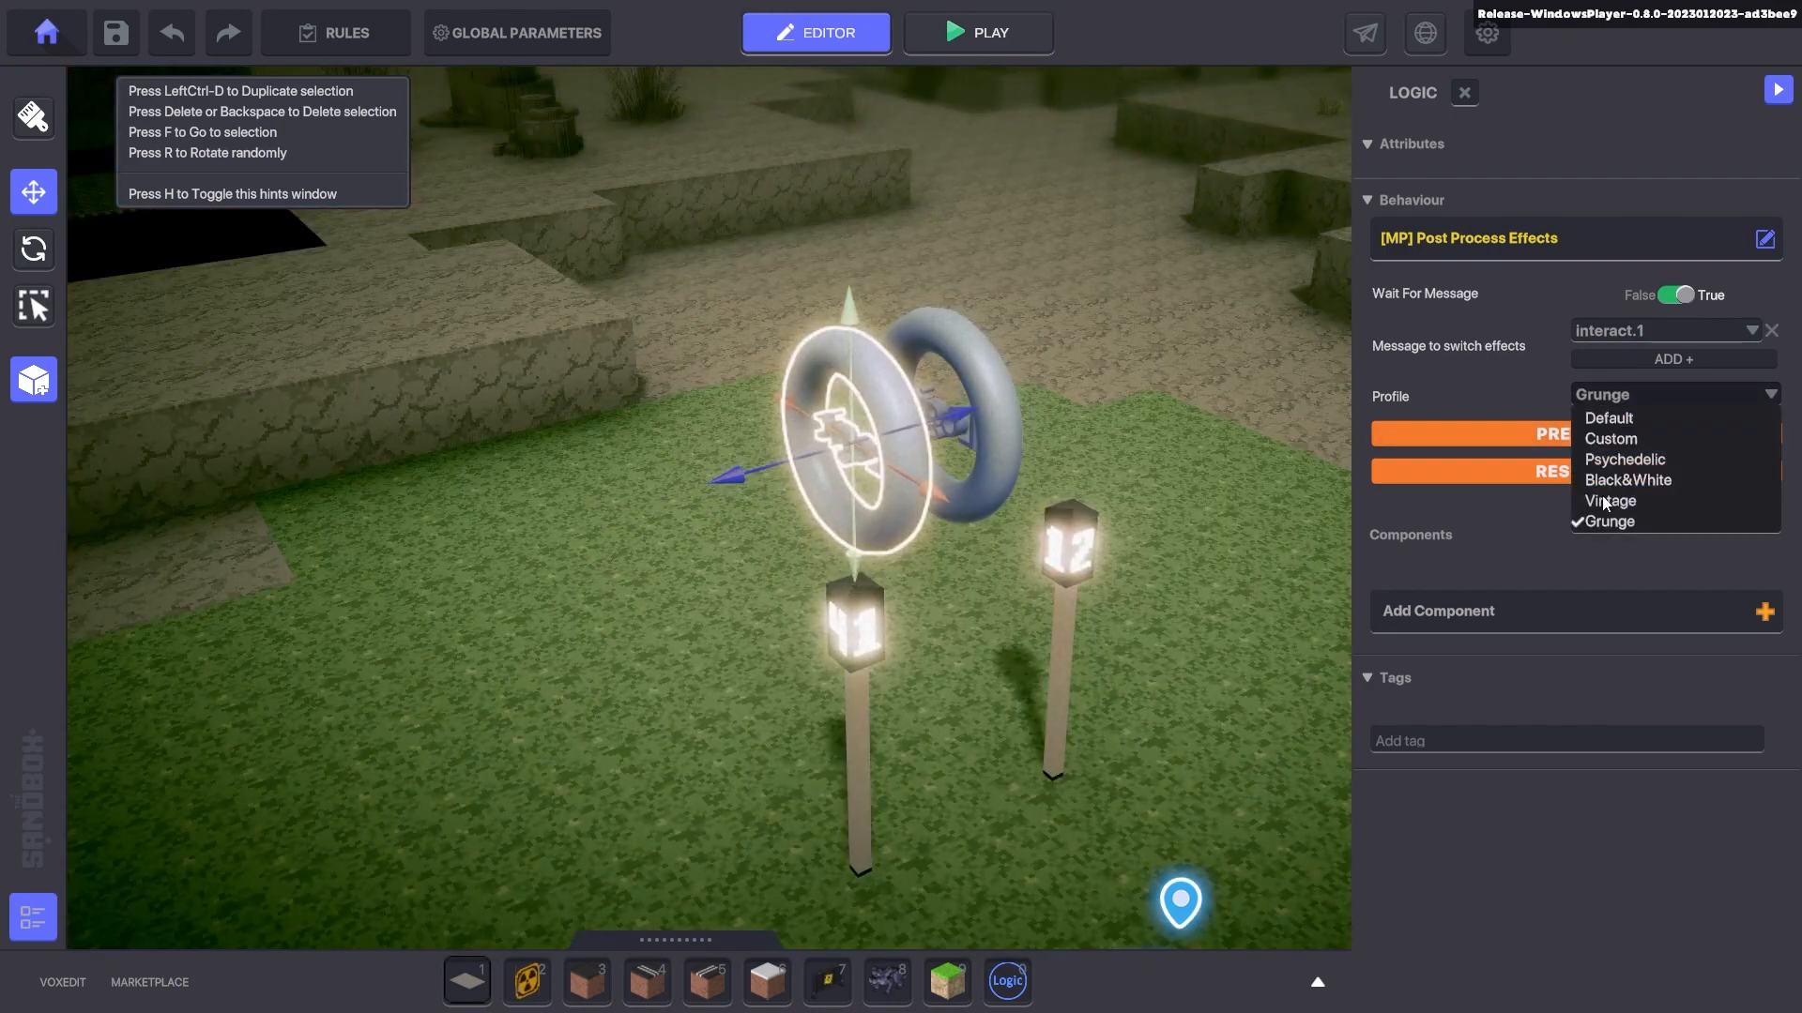
click(1620, 439)
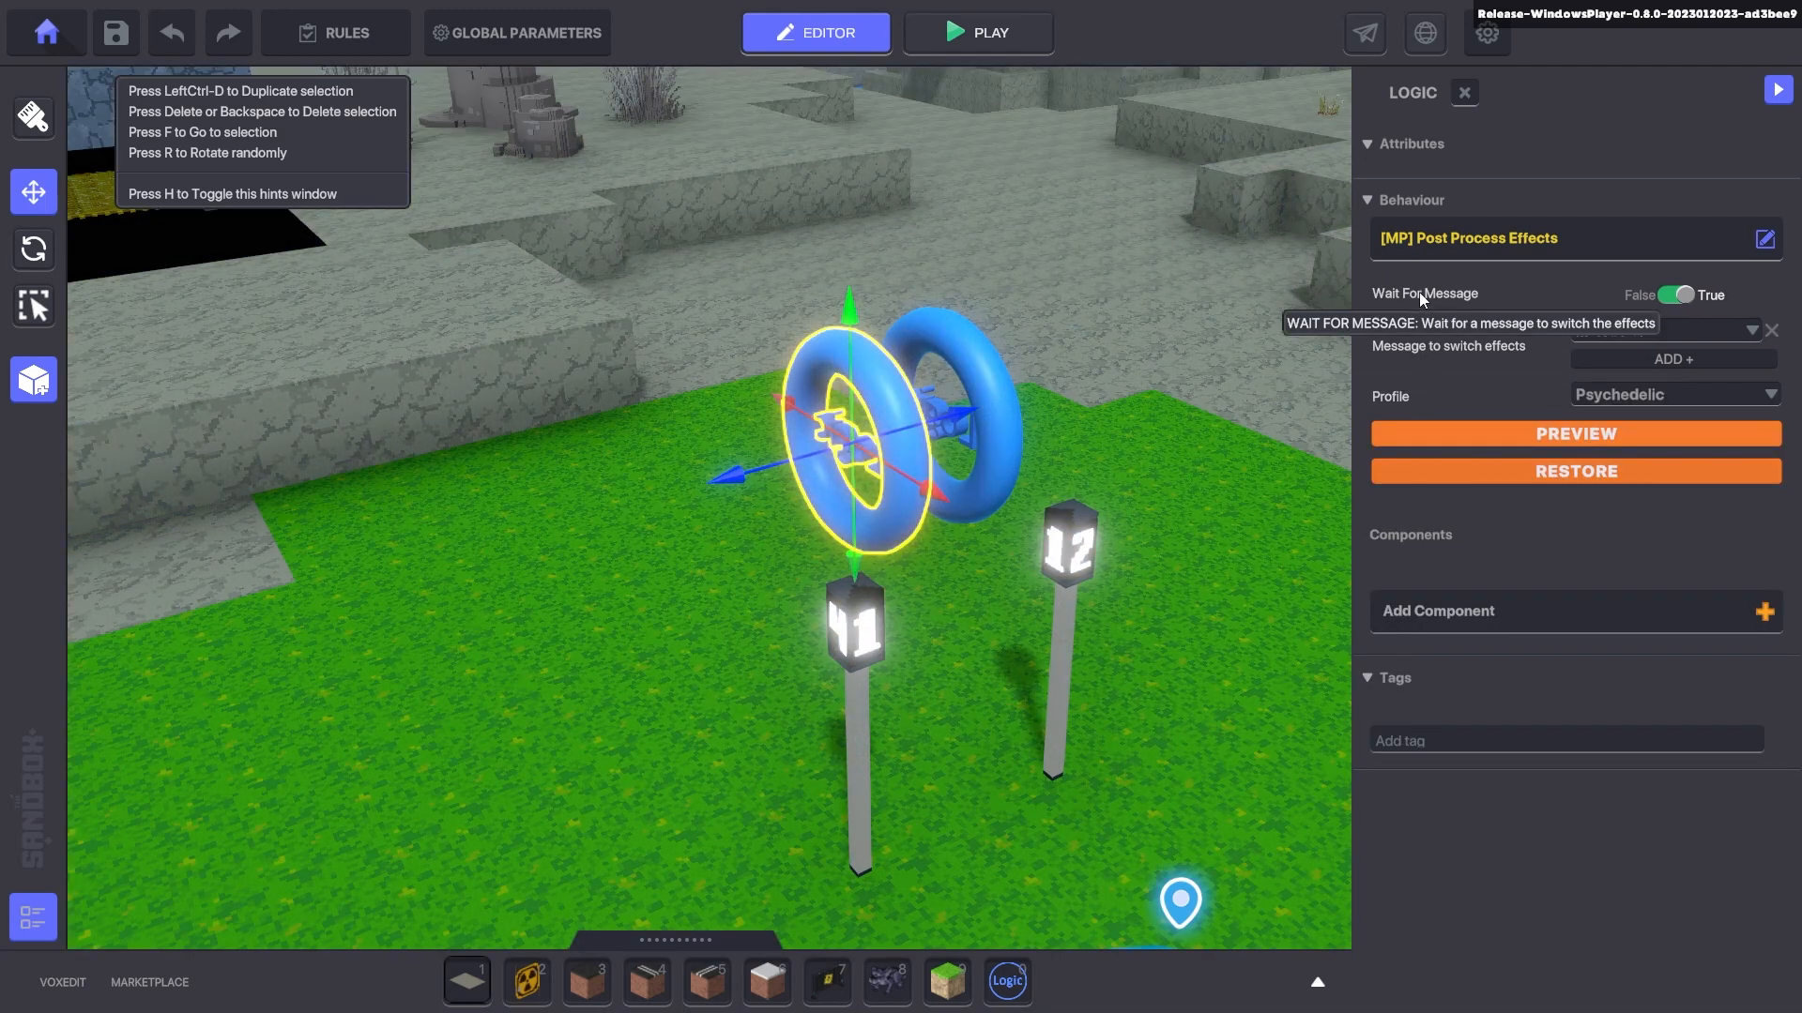
- Keep Psychedelic with Wait For Message set to False and playtest it
click(1676, 295)
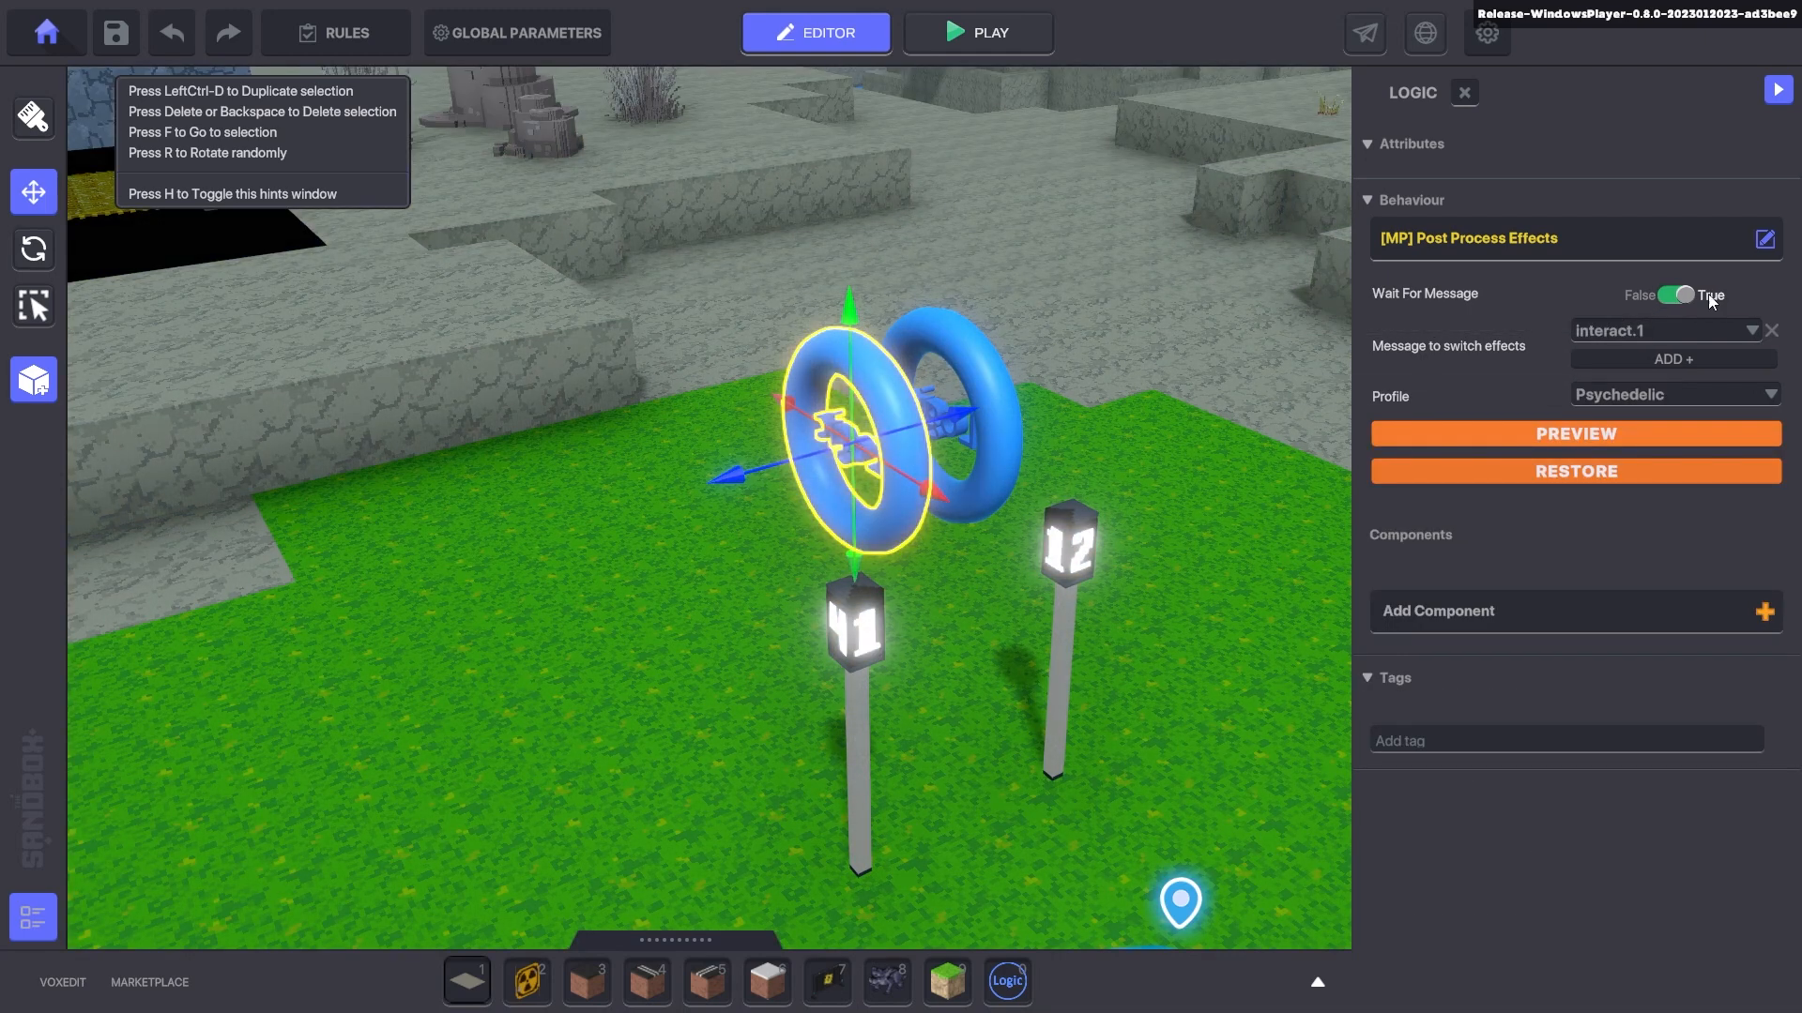
key(ctrl+p)
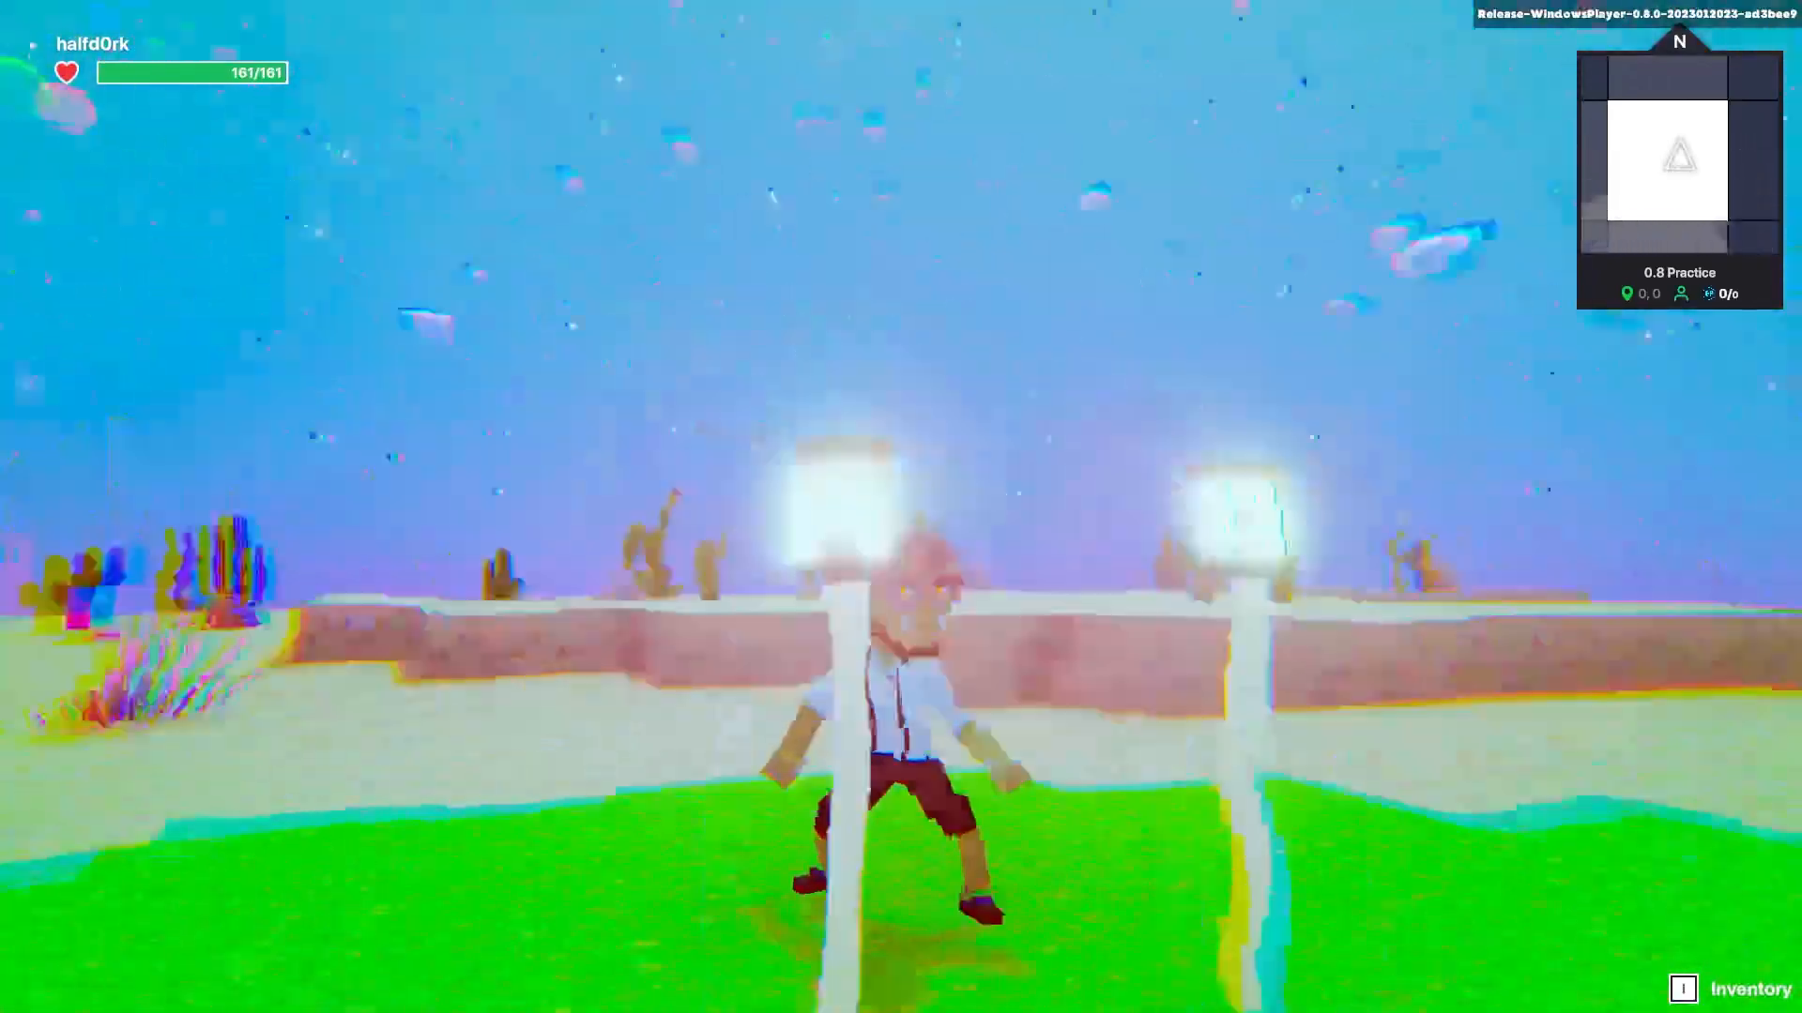
key(ctrl+p)
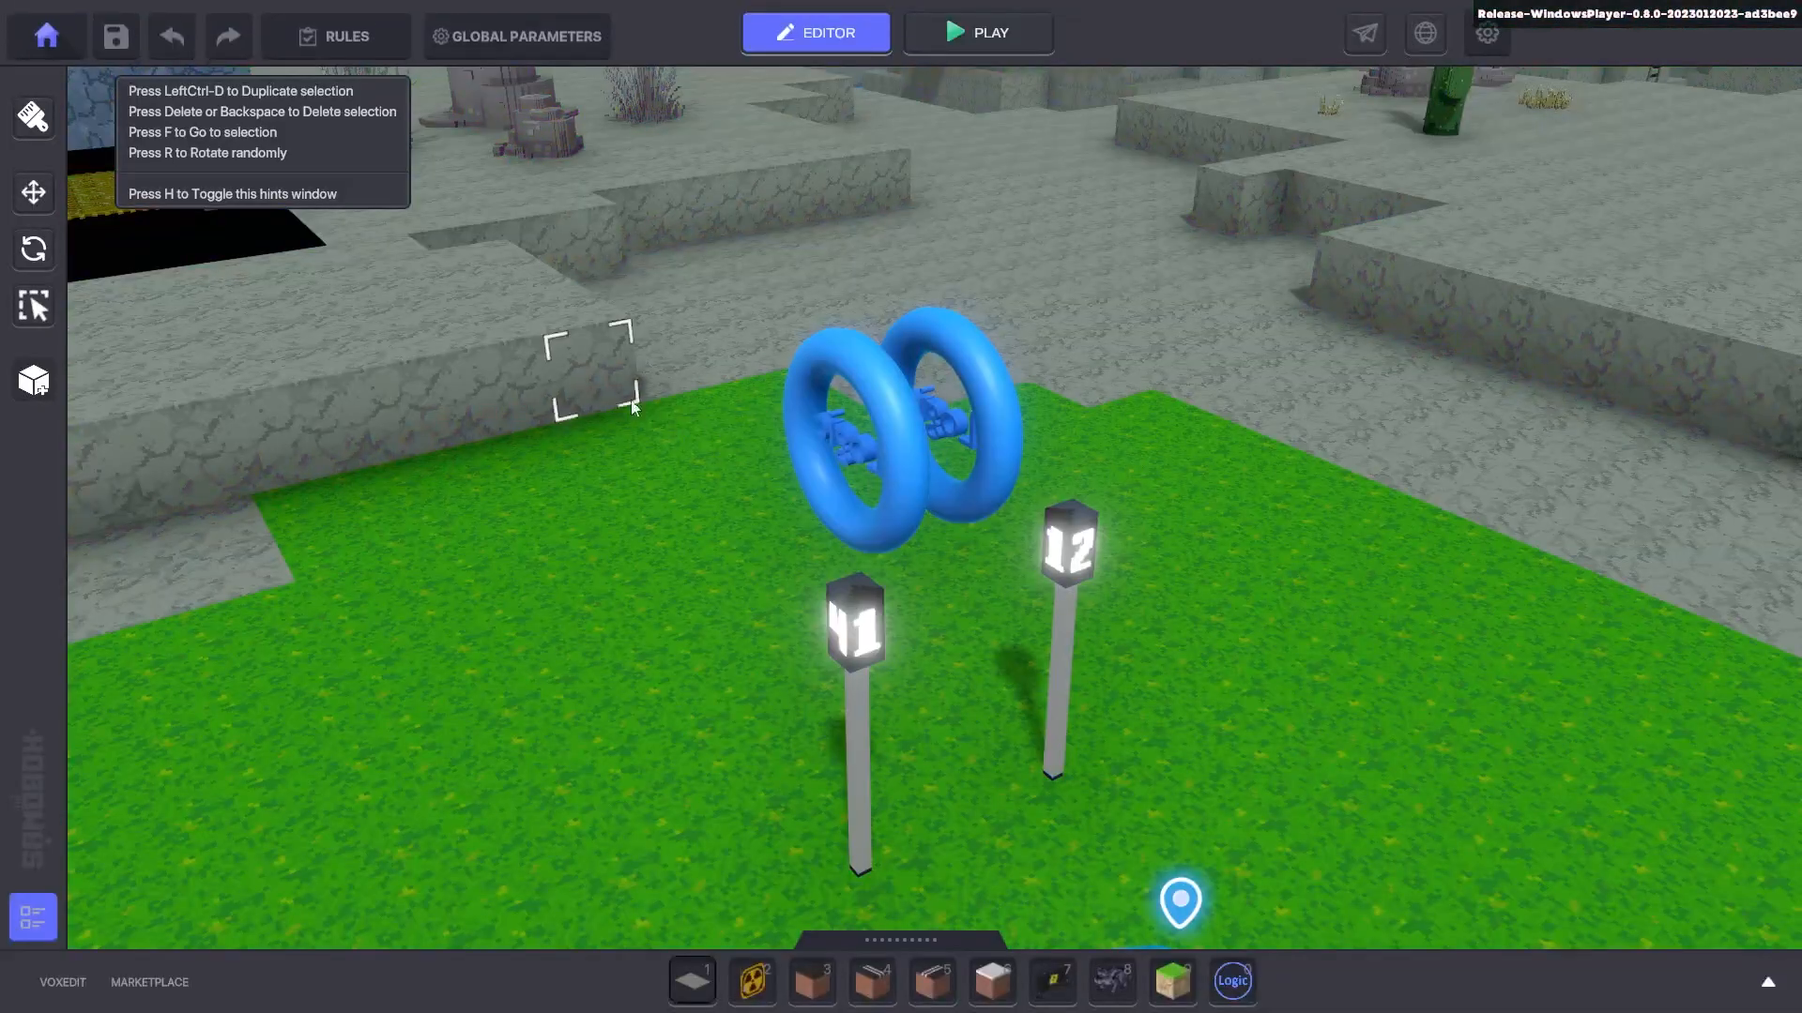
- Make the front ring wait for a message and drag the two rings apart
click(875, 482)
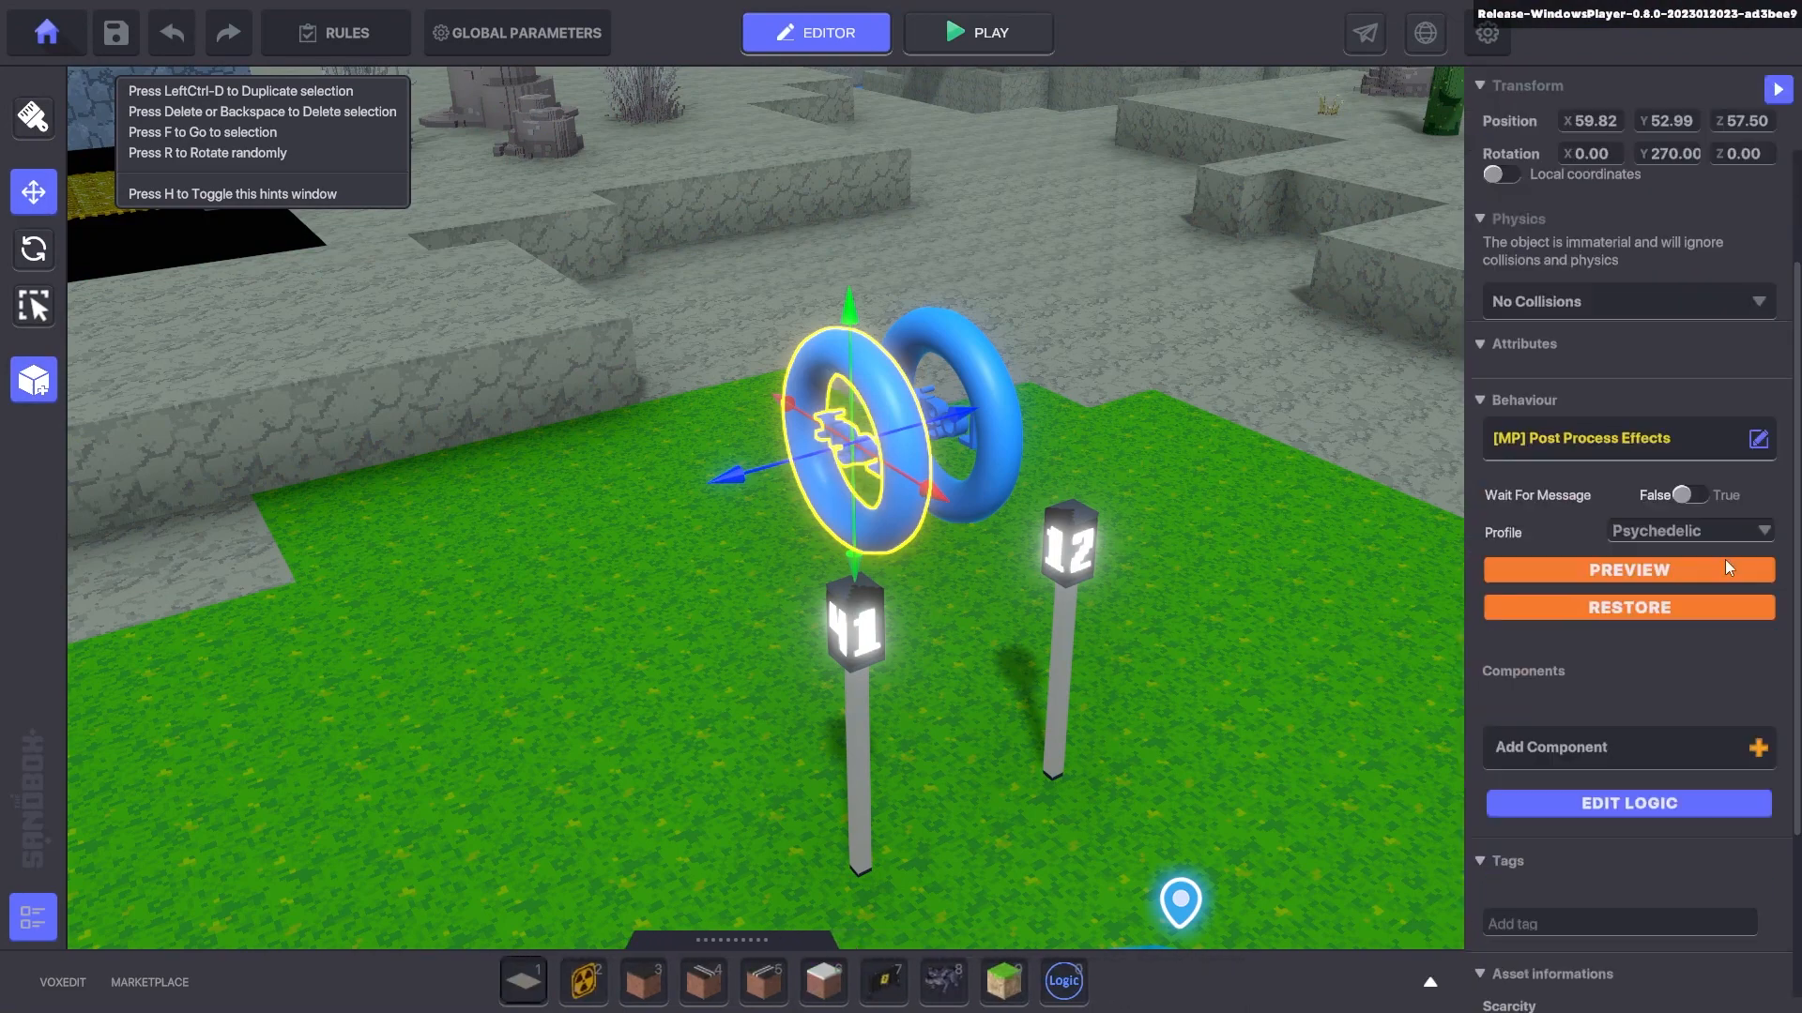
scroll(1725, 559, down, 2)
click(1686, 415)
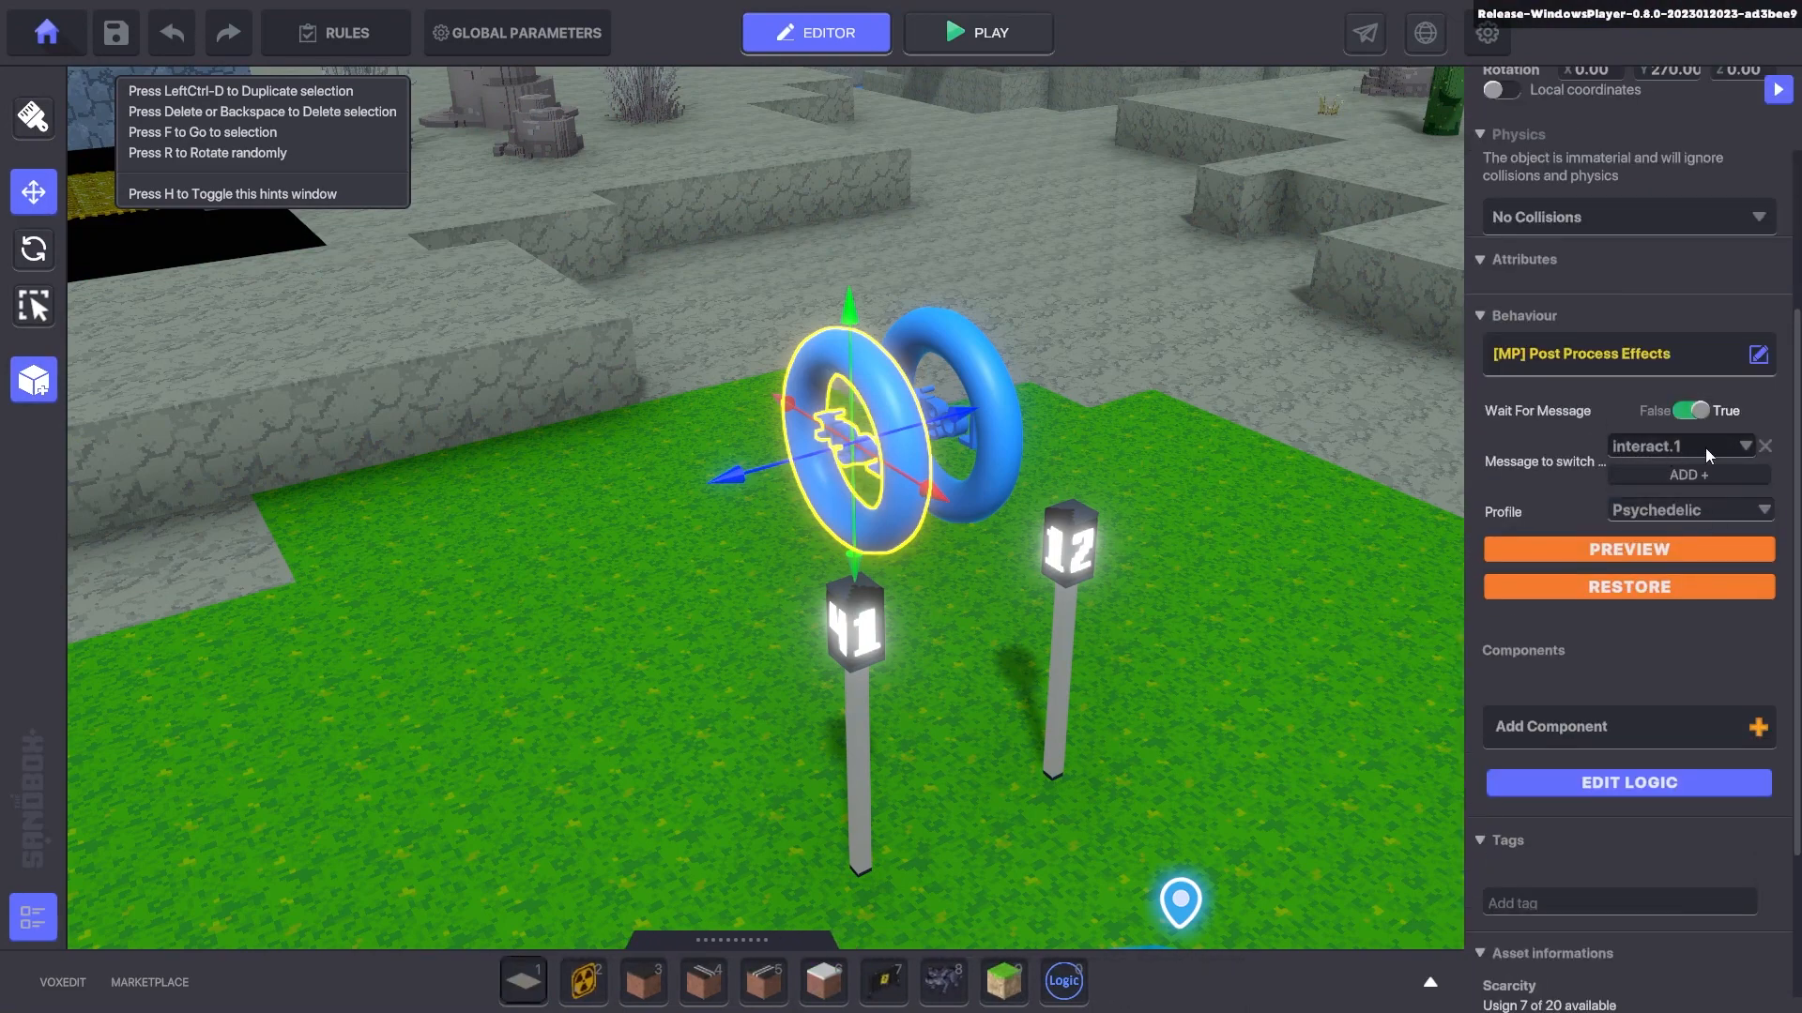
drag(750, 466, 563, 531)
click(955, 415)
drag(859, 439, 981, 424)
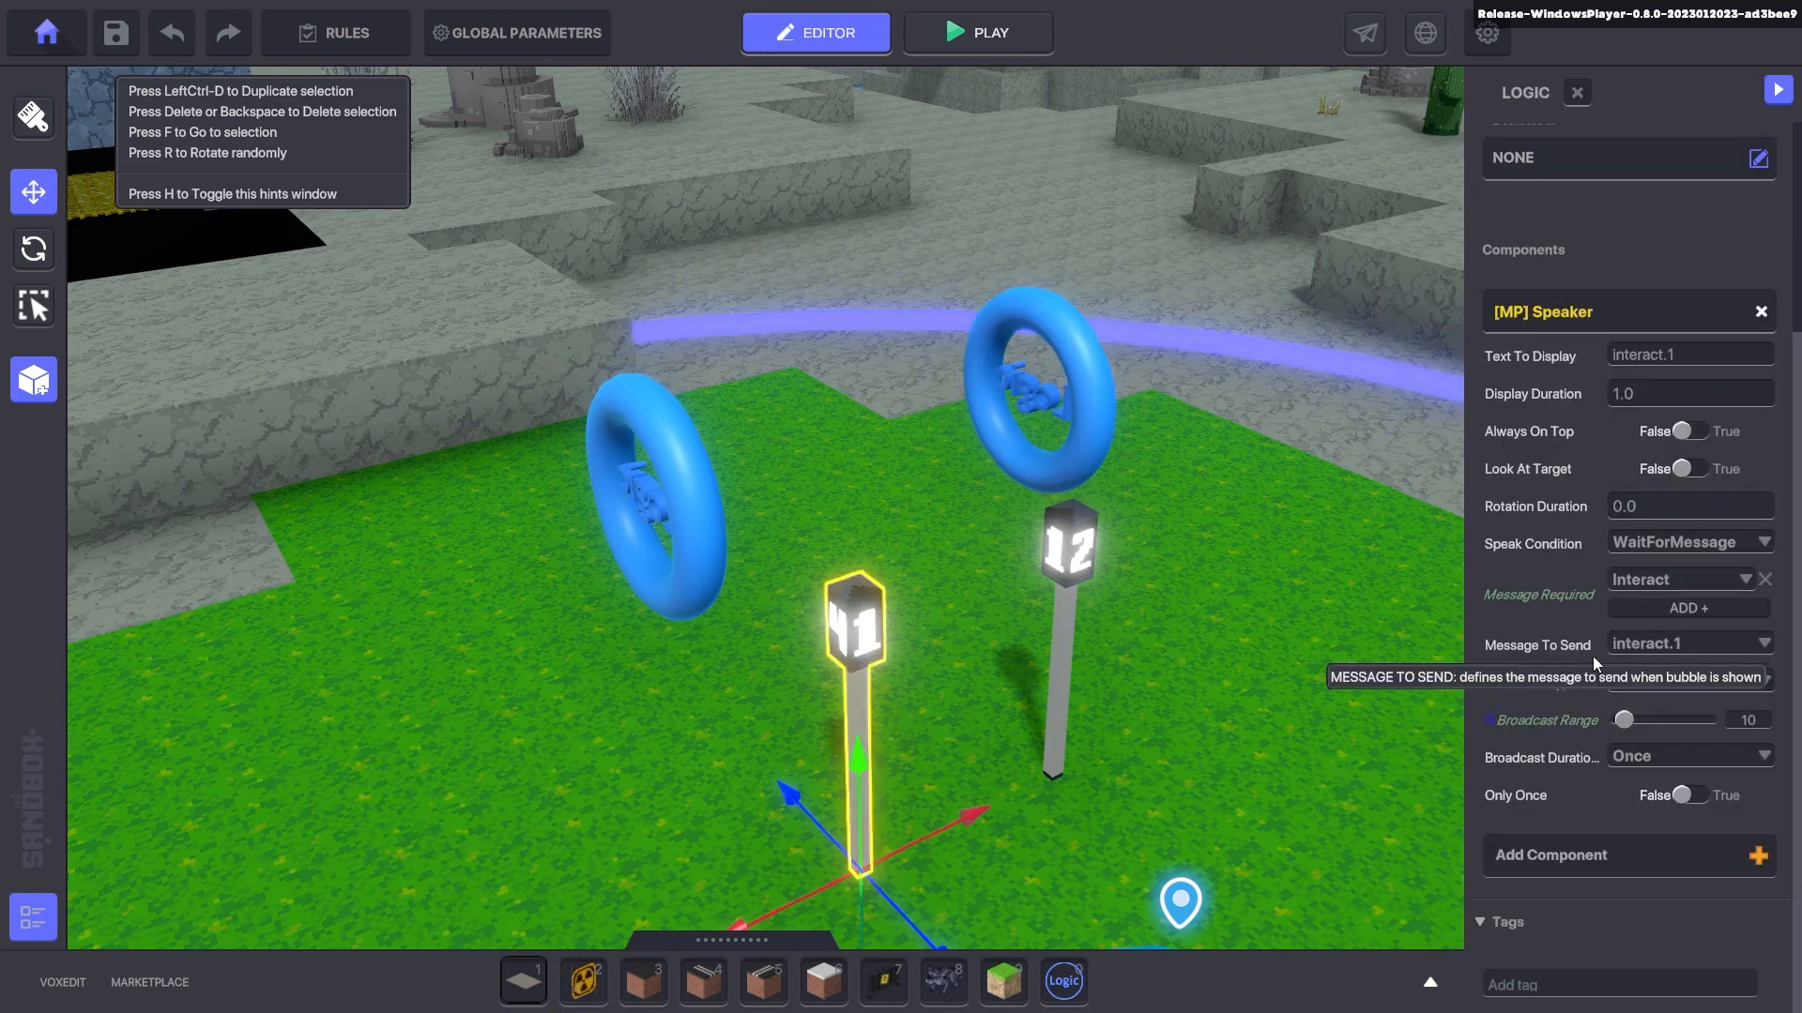
- Set the lamp's Speaker message to send to PostProcessFade
click(1668, 641)
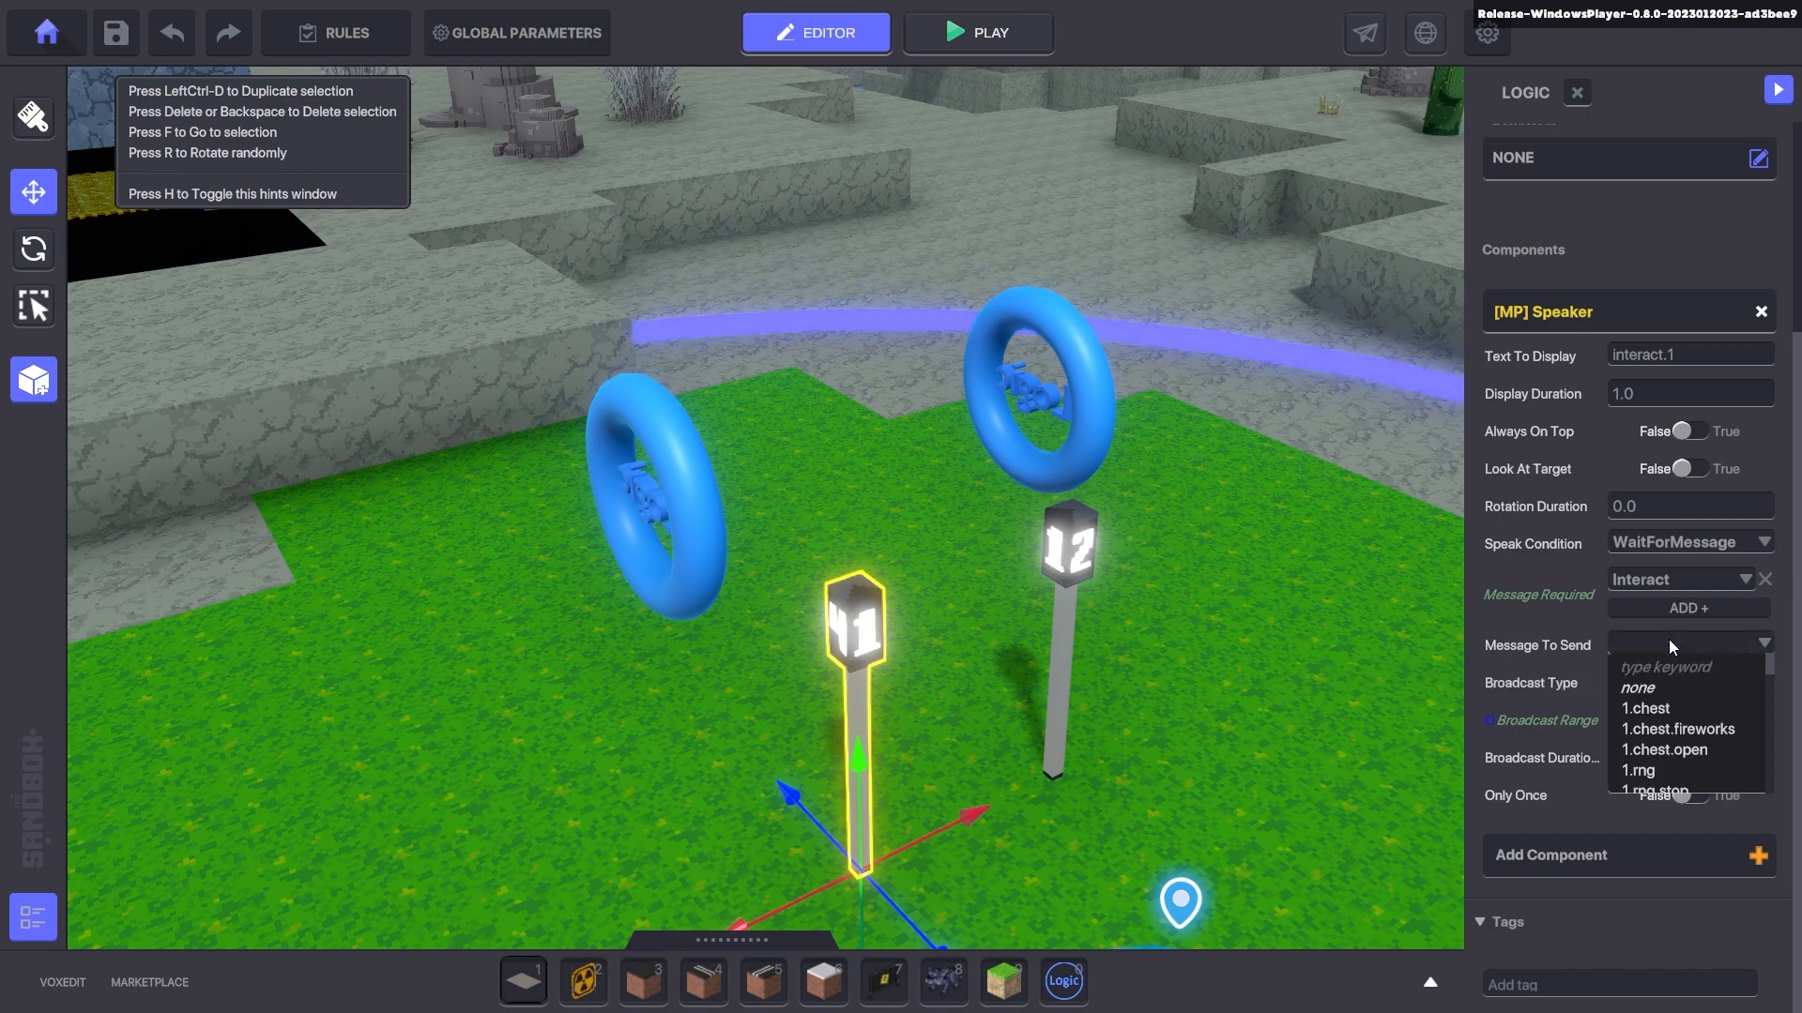
text(pOS)
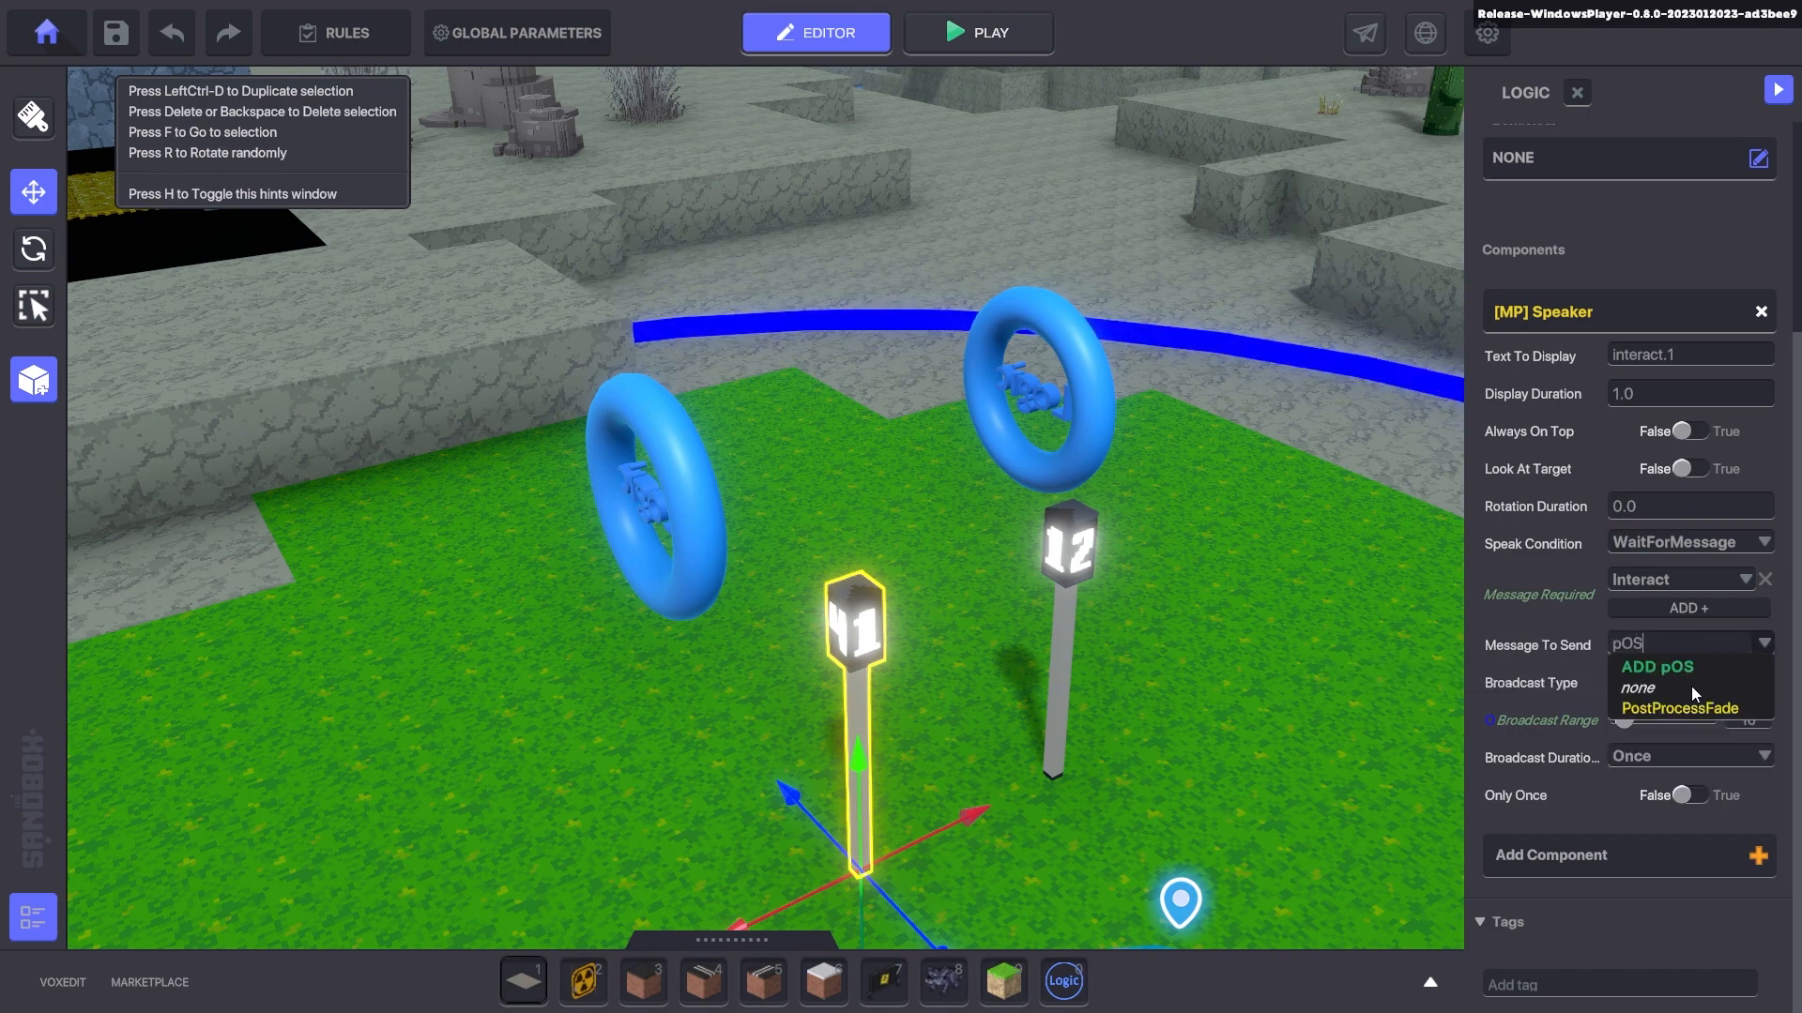
click(1680, 708)
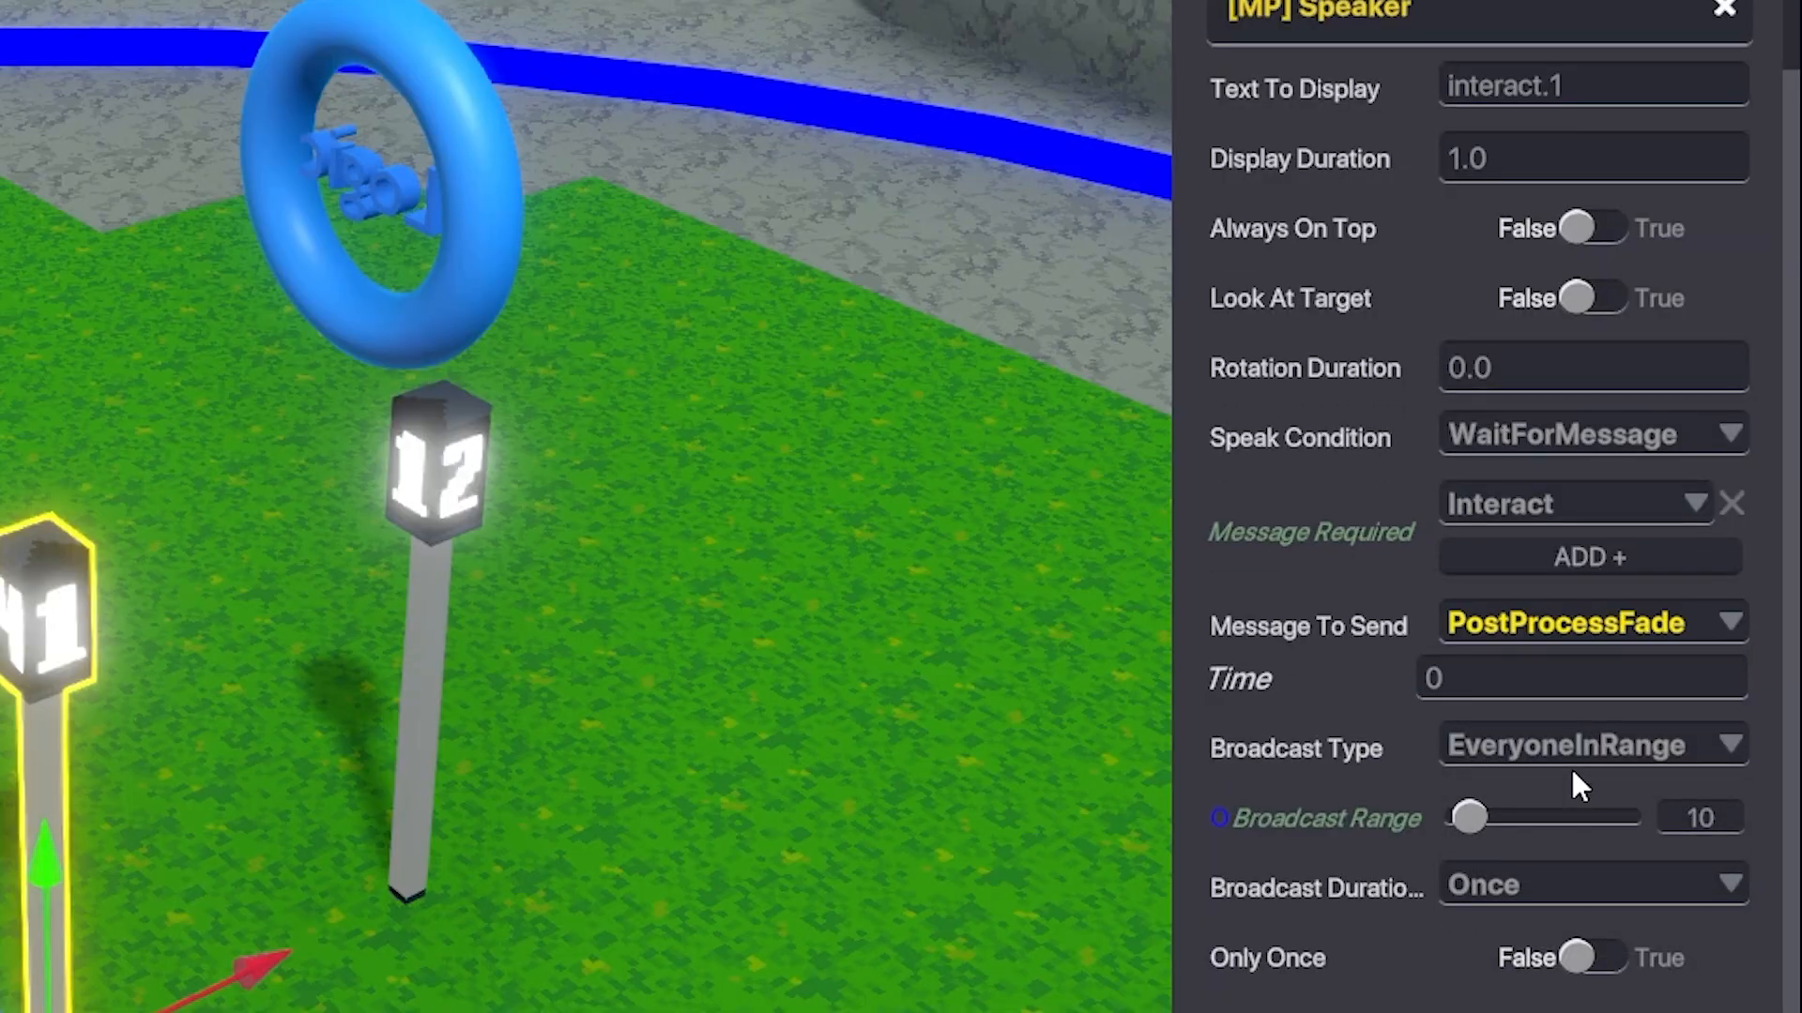
scroll(1572, 772, up, 1)
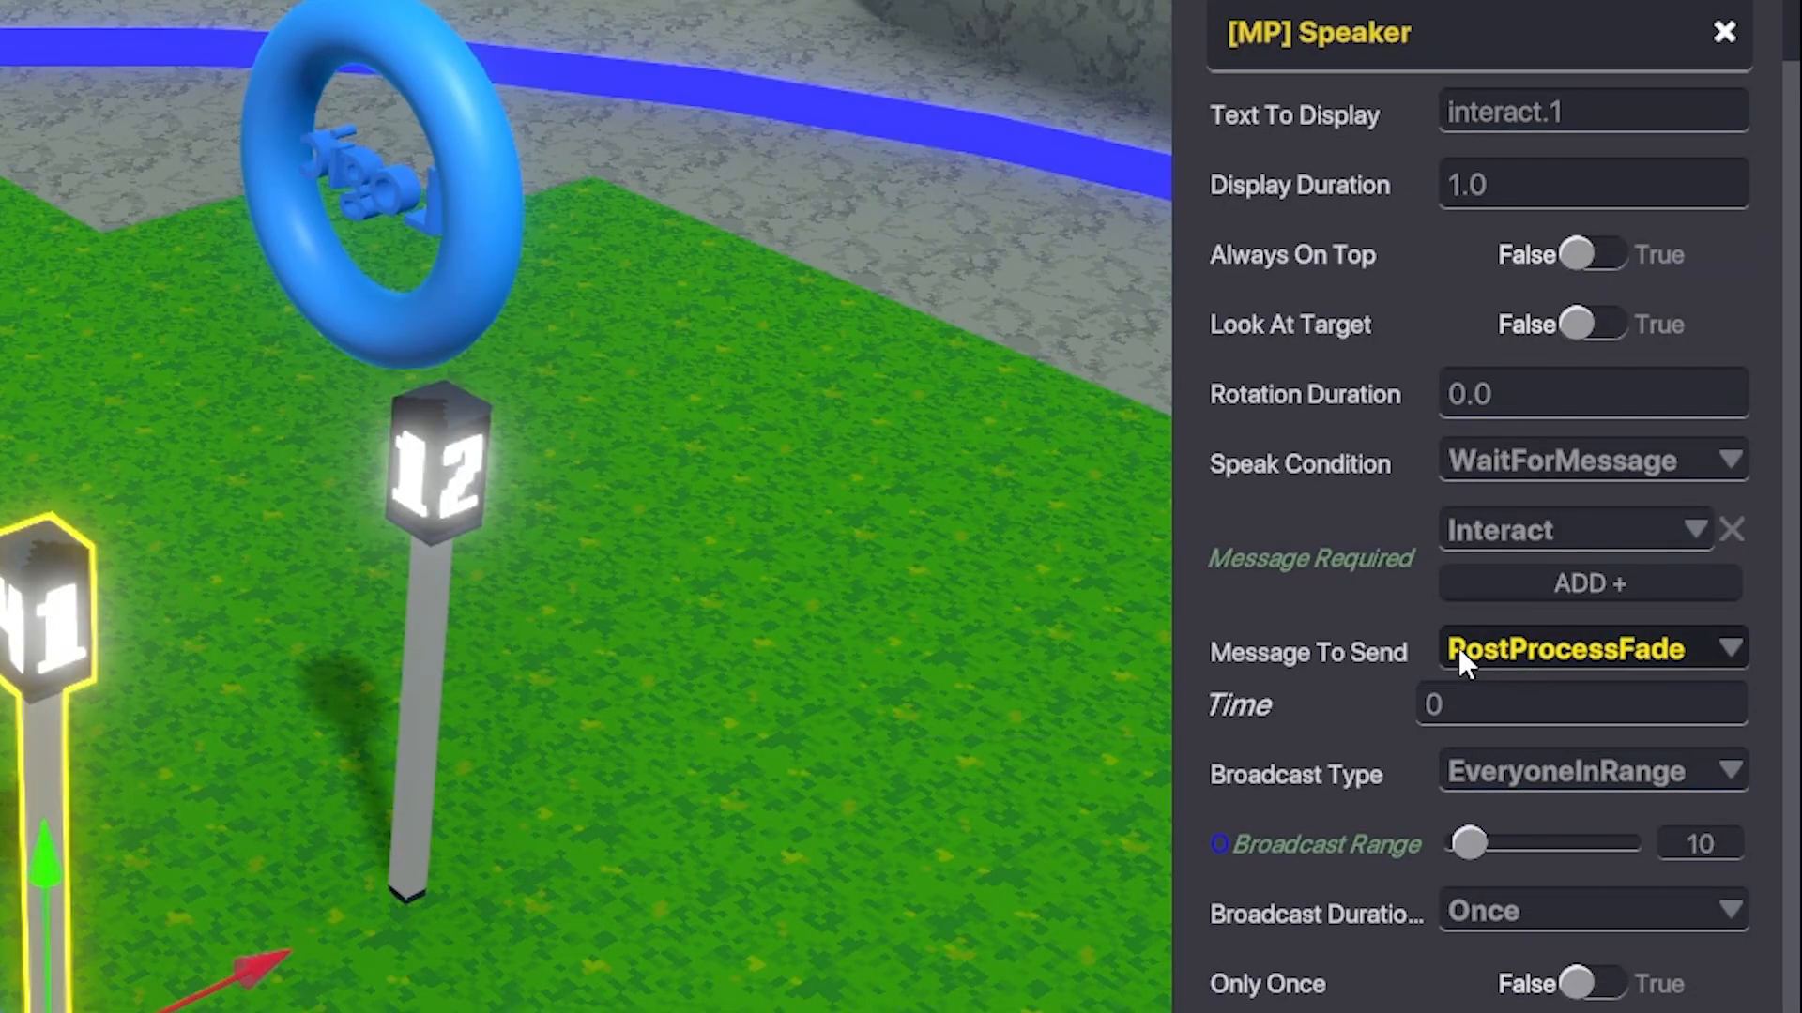
click(1666, 721)
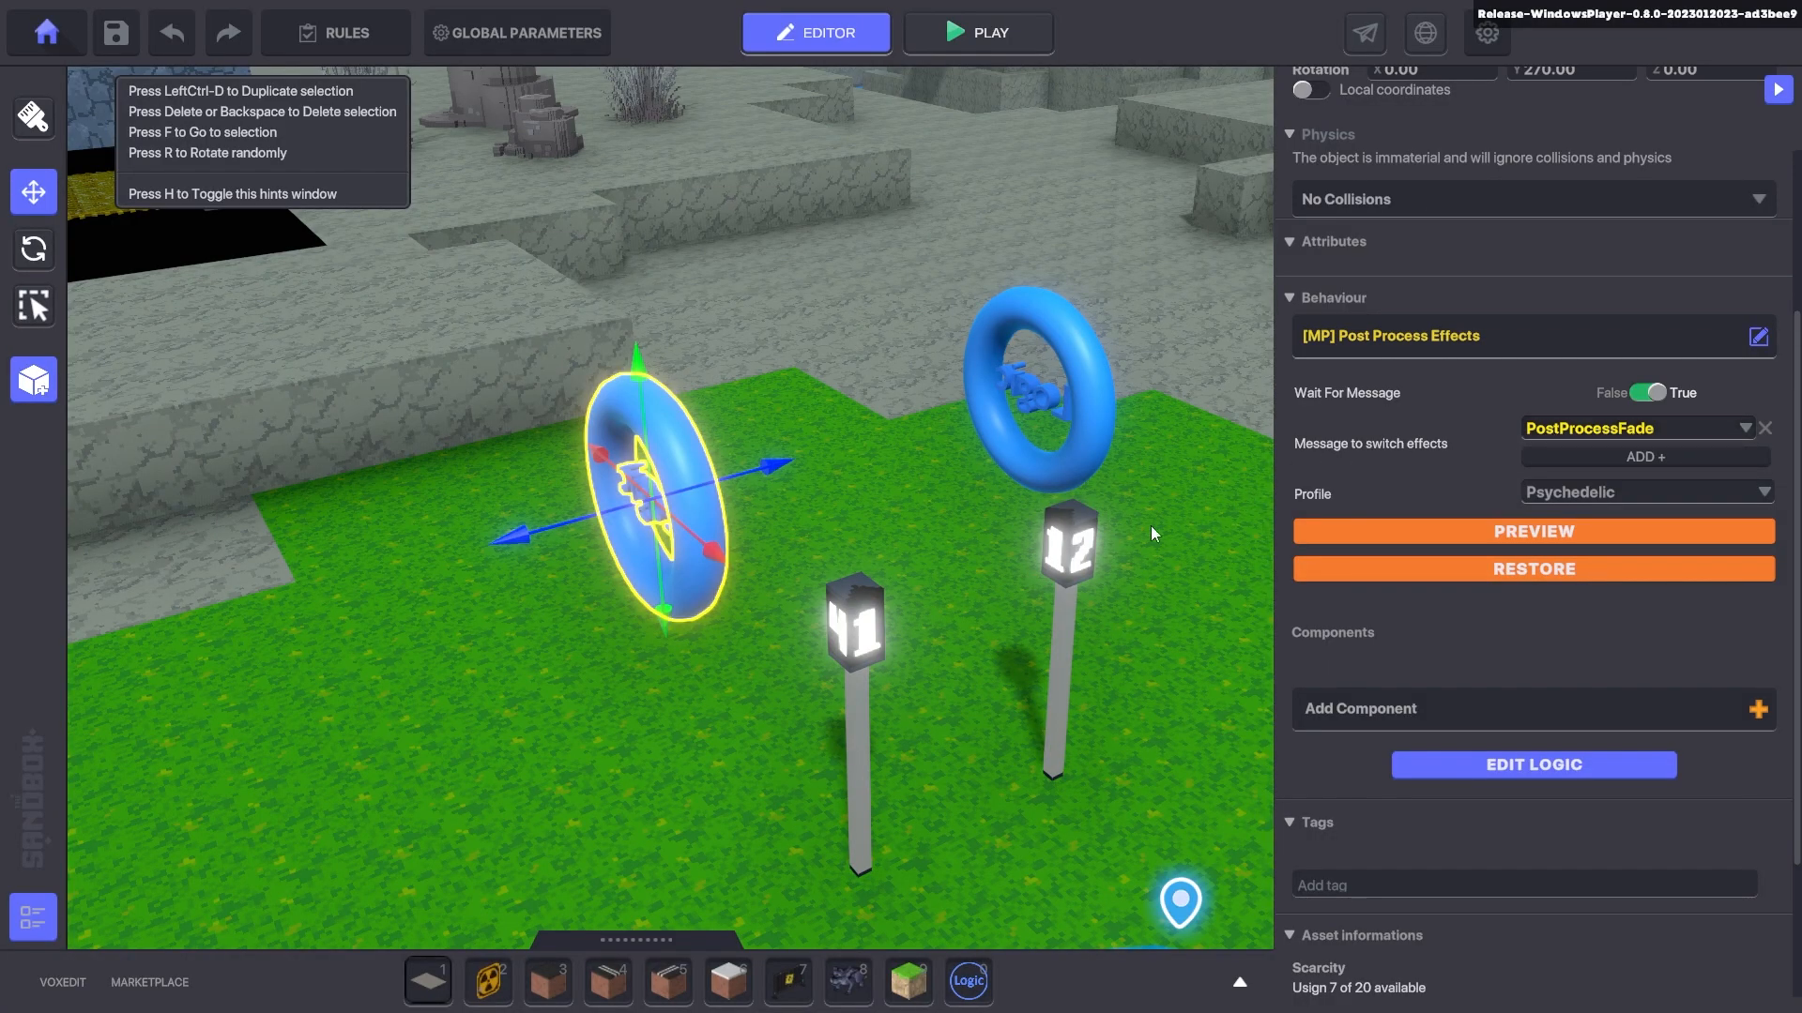
- In lamp 11's full logic settings, set the PostProcessFade Time to 10
click(875, 633)
scroll(1342, 674, down, 5)
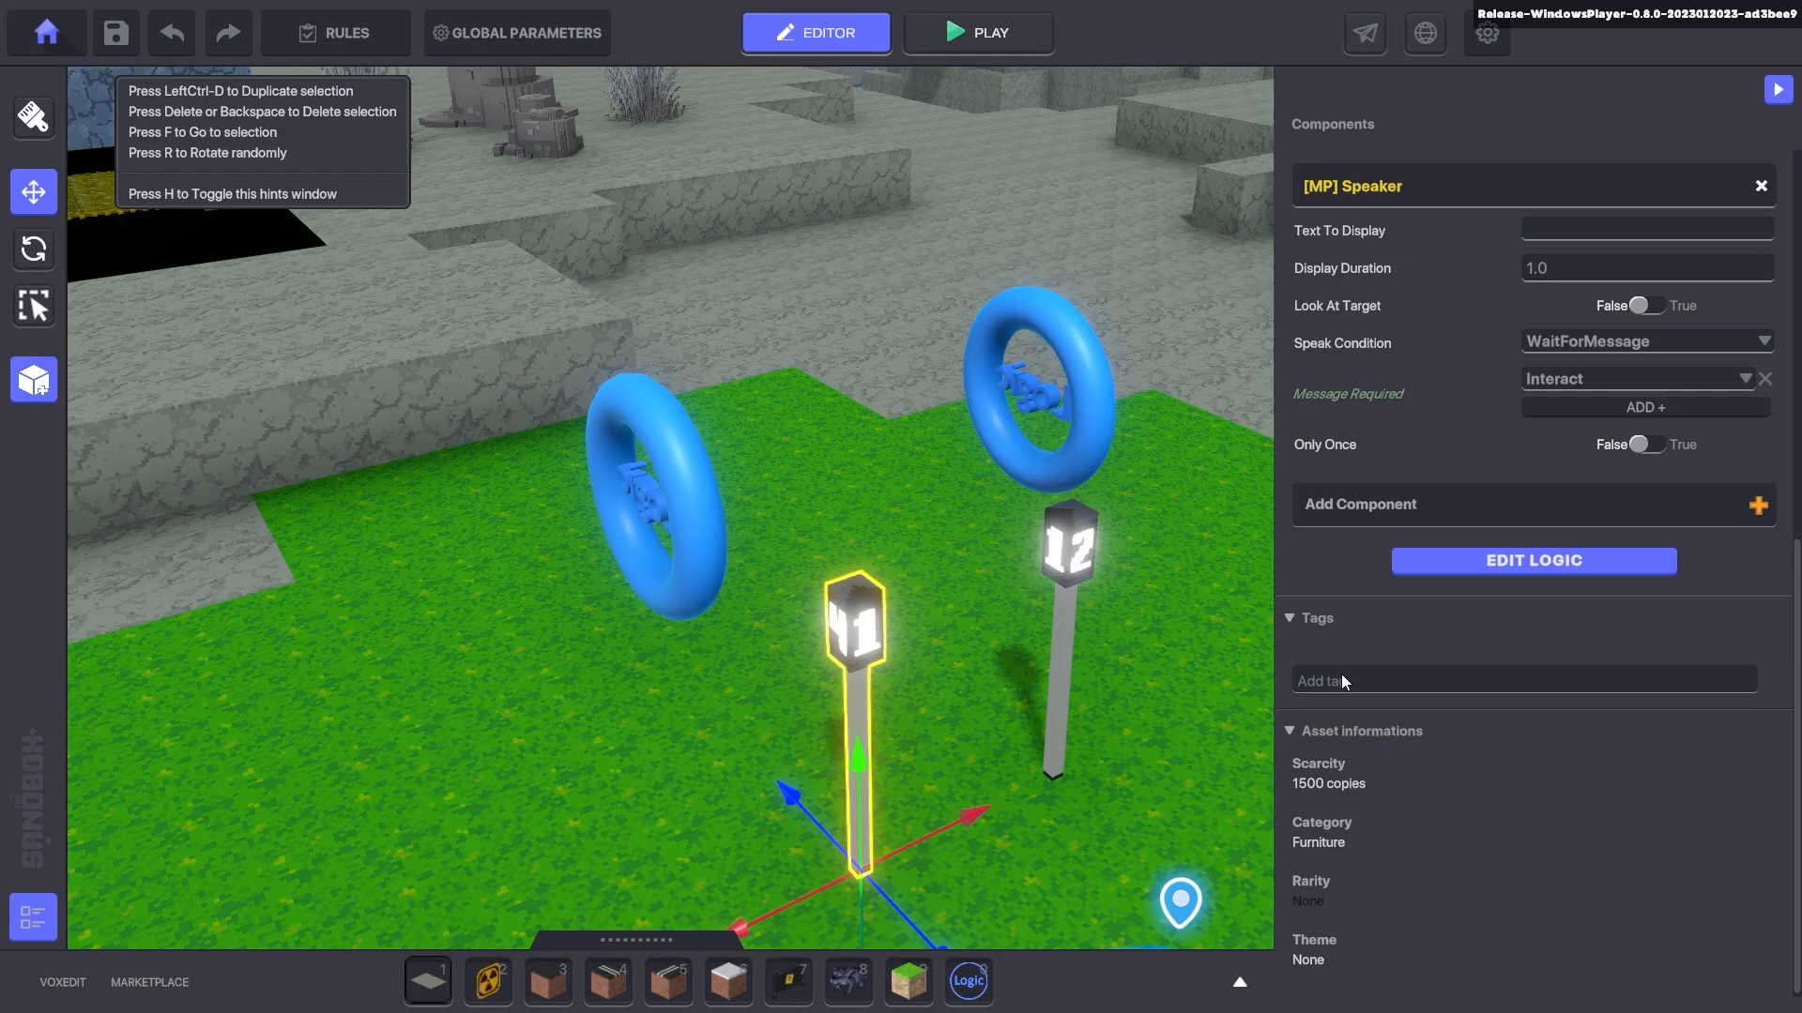
click(1472, 553)
scroll(1501, 601, down, 4)
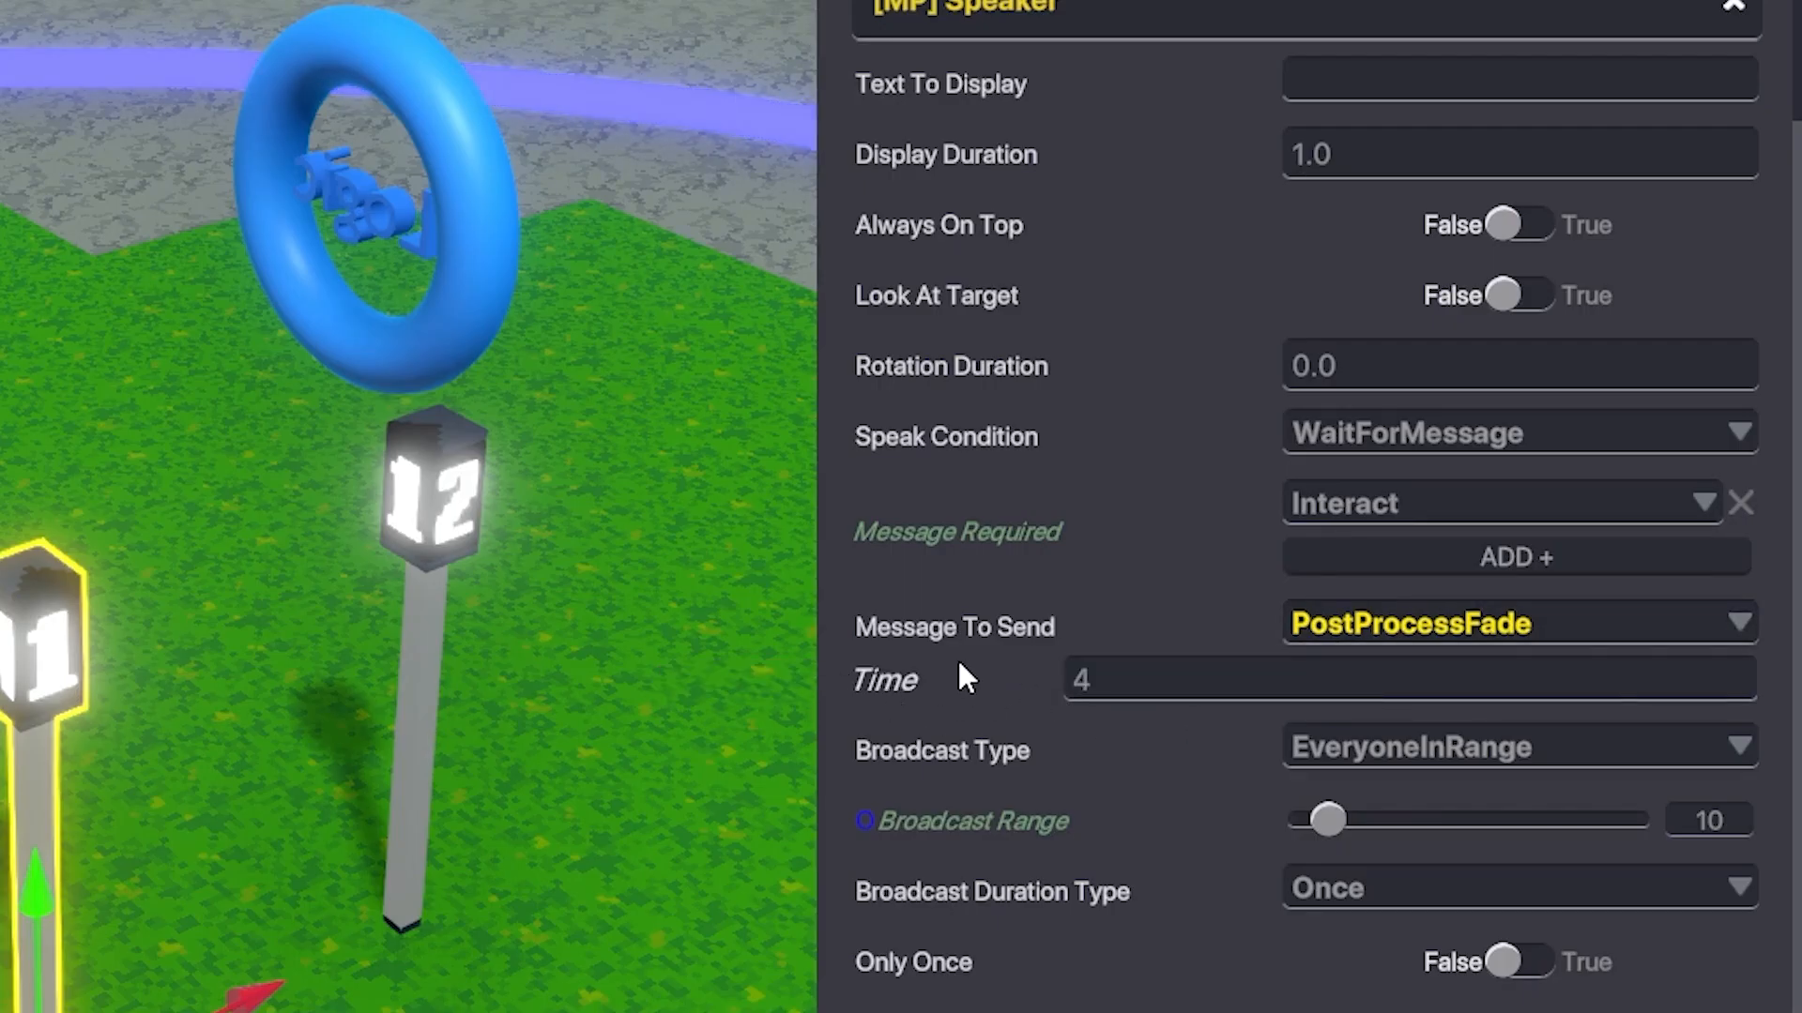
click(1114, 680)
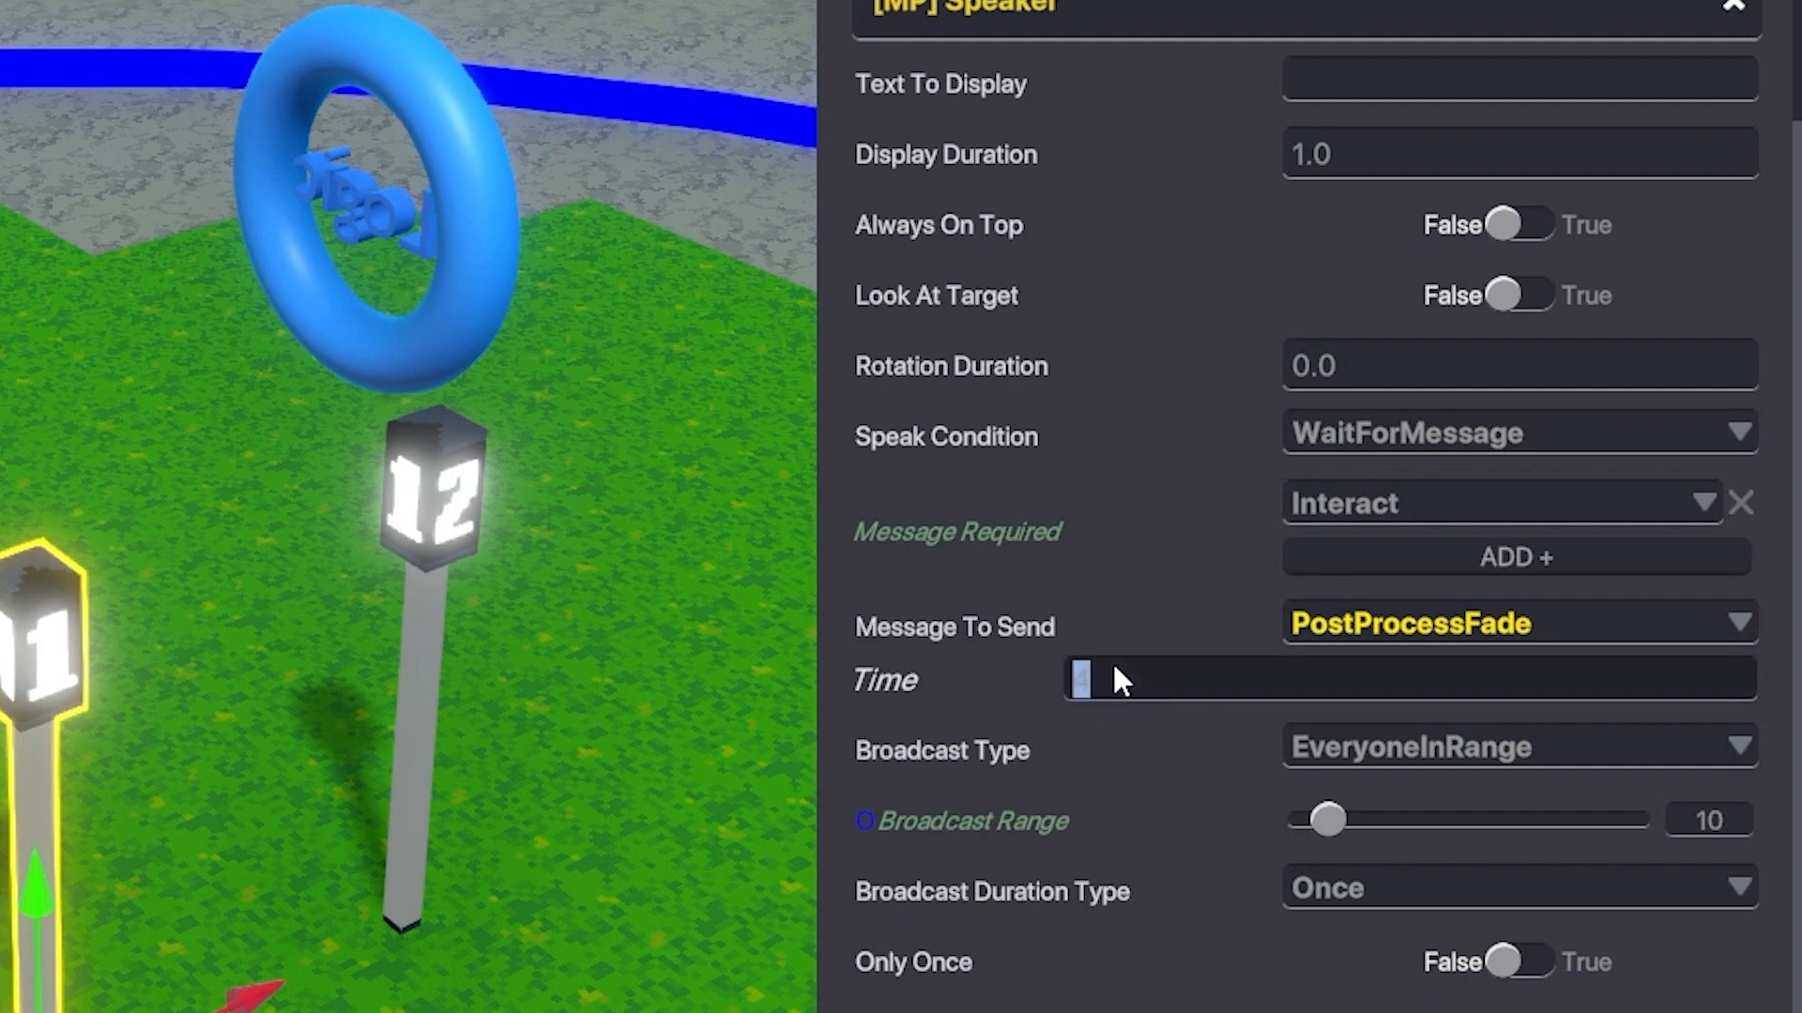
text(10)
- Playtest, run to the numbered lamps and interact with each, then return to the editor
key(ctrl+p)
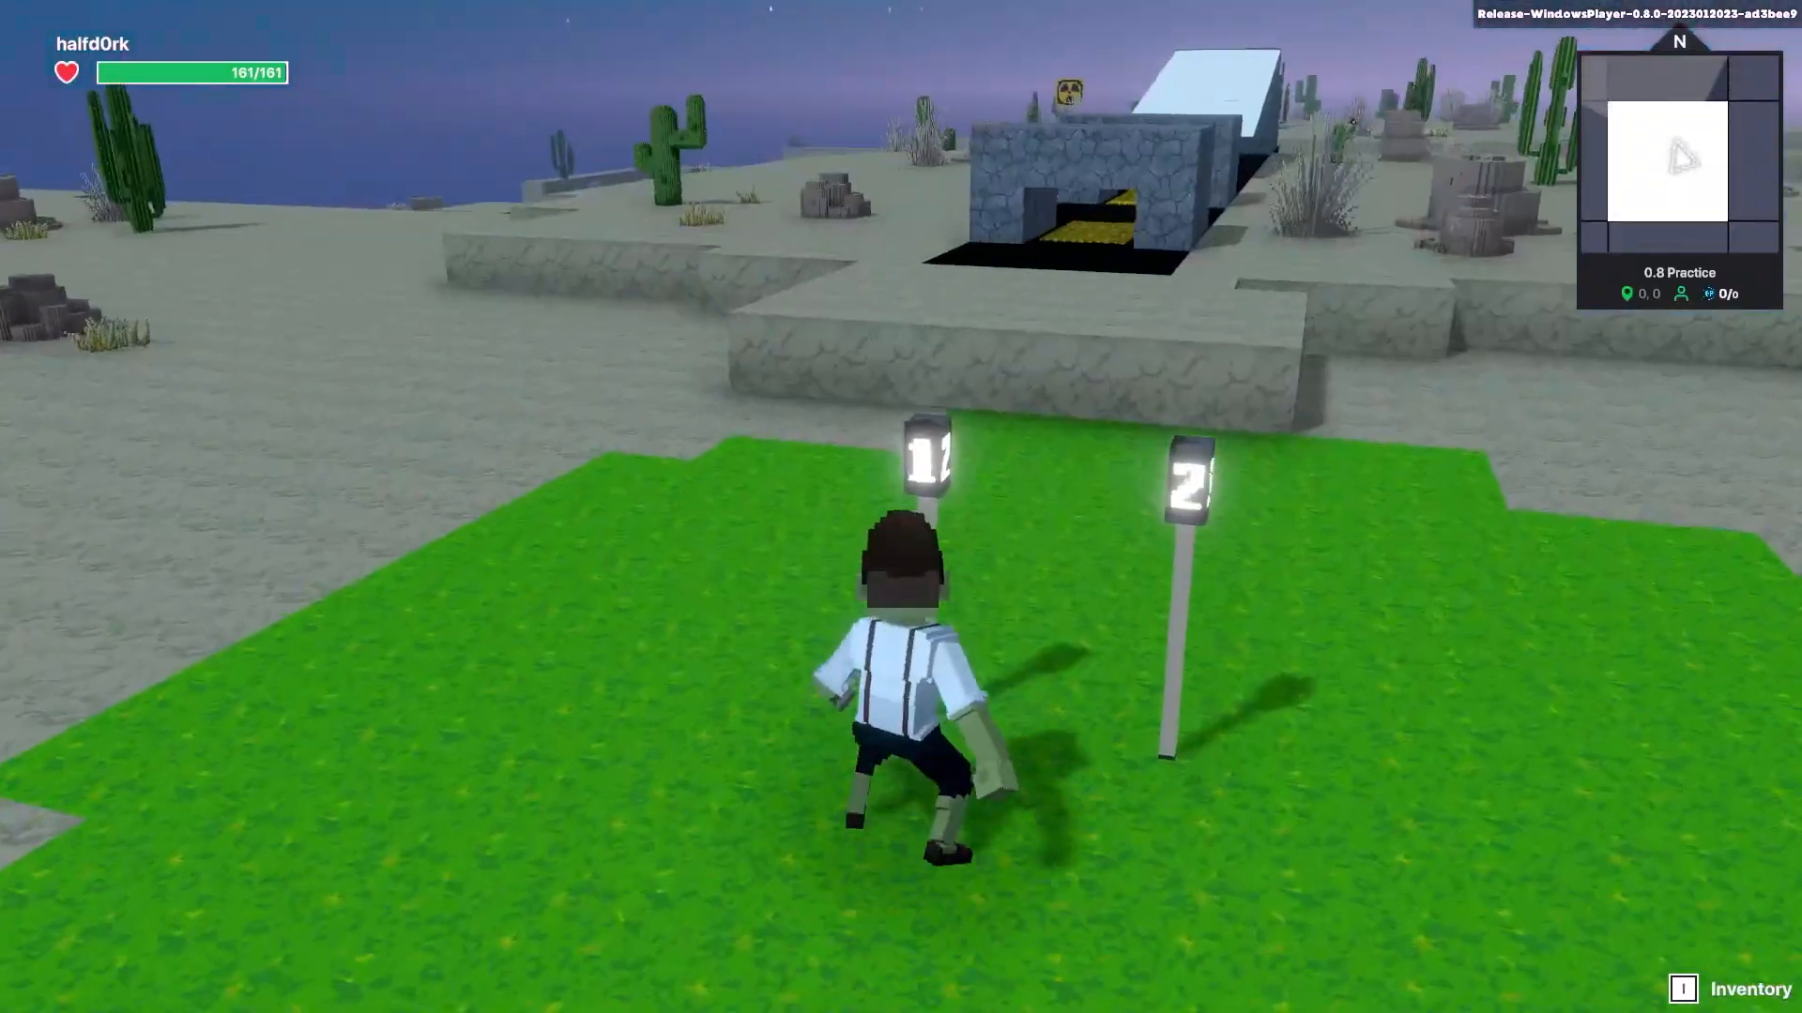
key(a)
key(s)
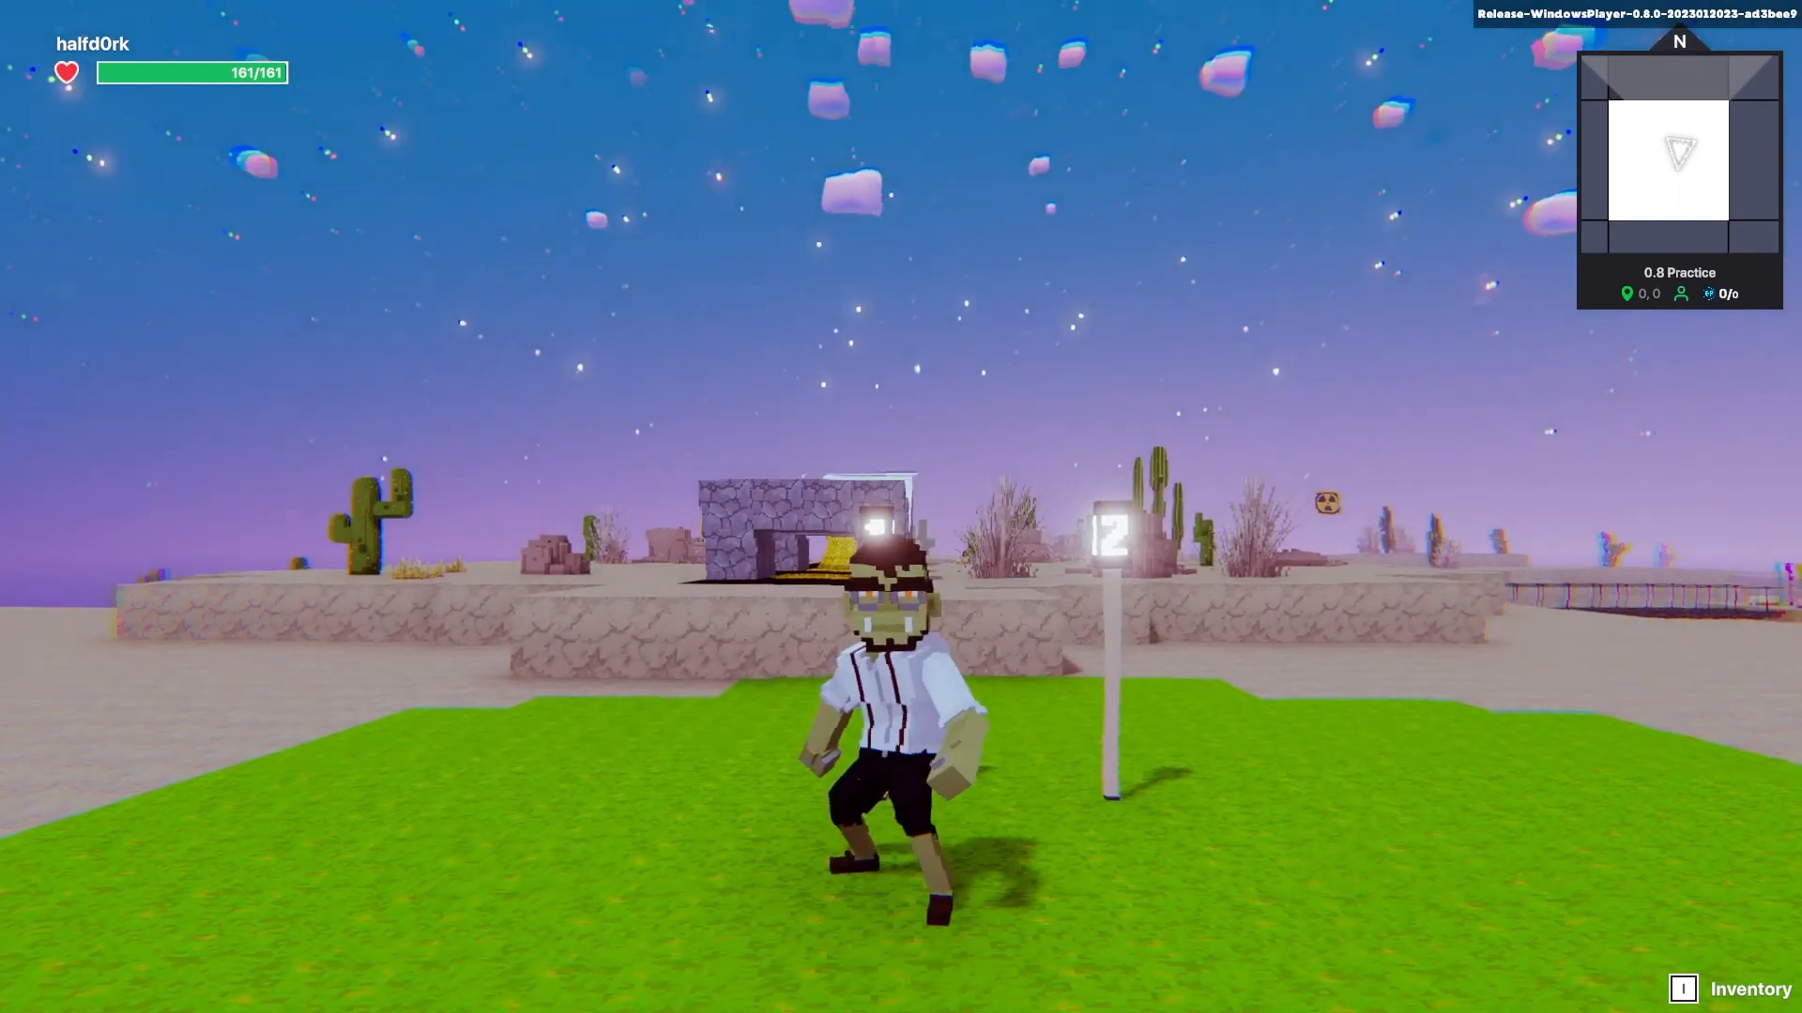
key(d)
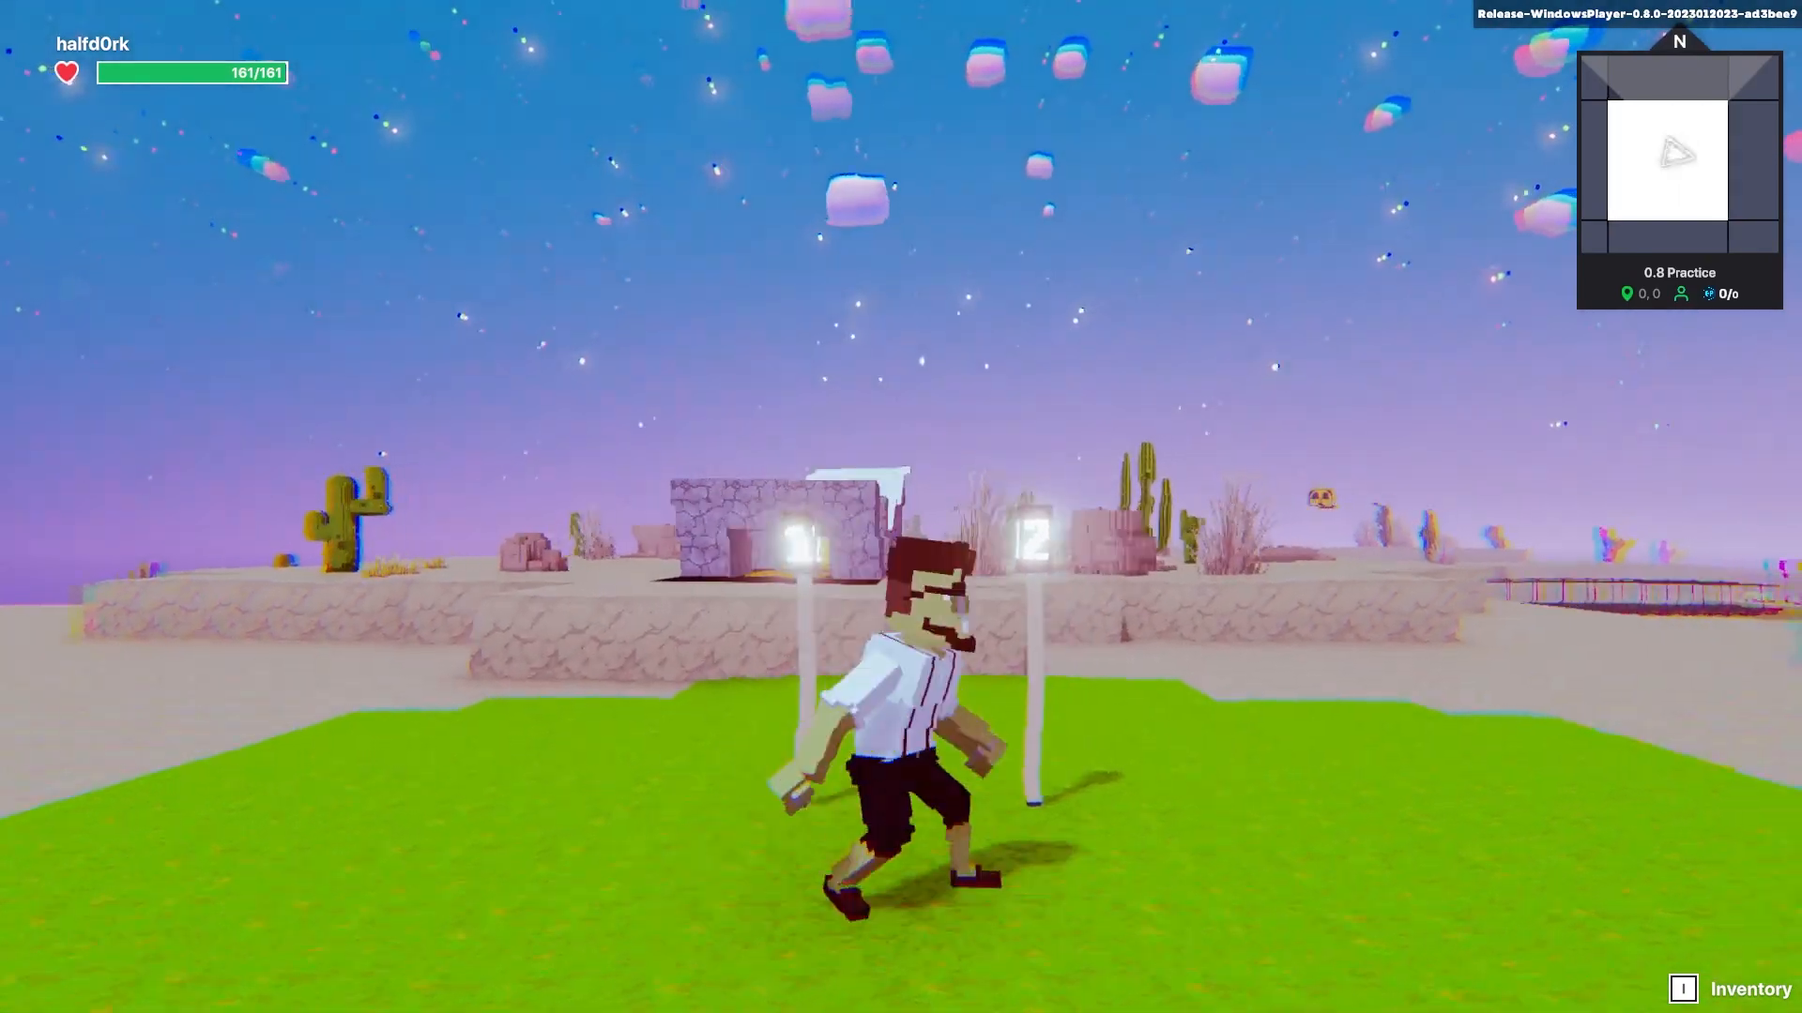
key(w)
key(d)
key(e)
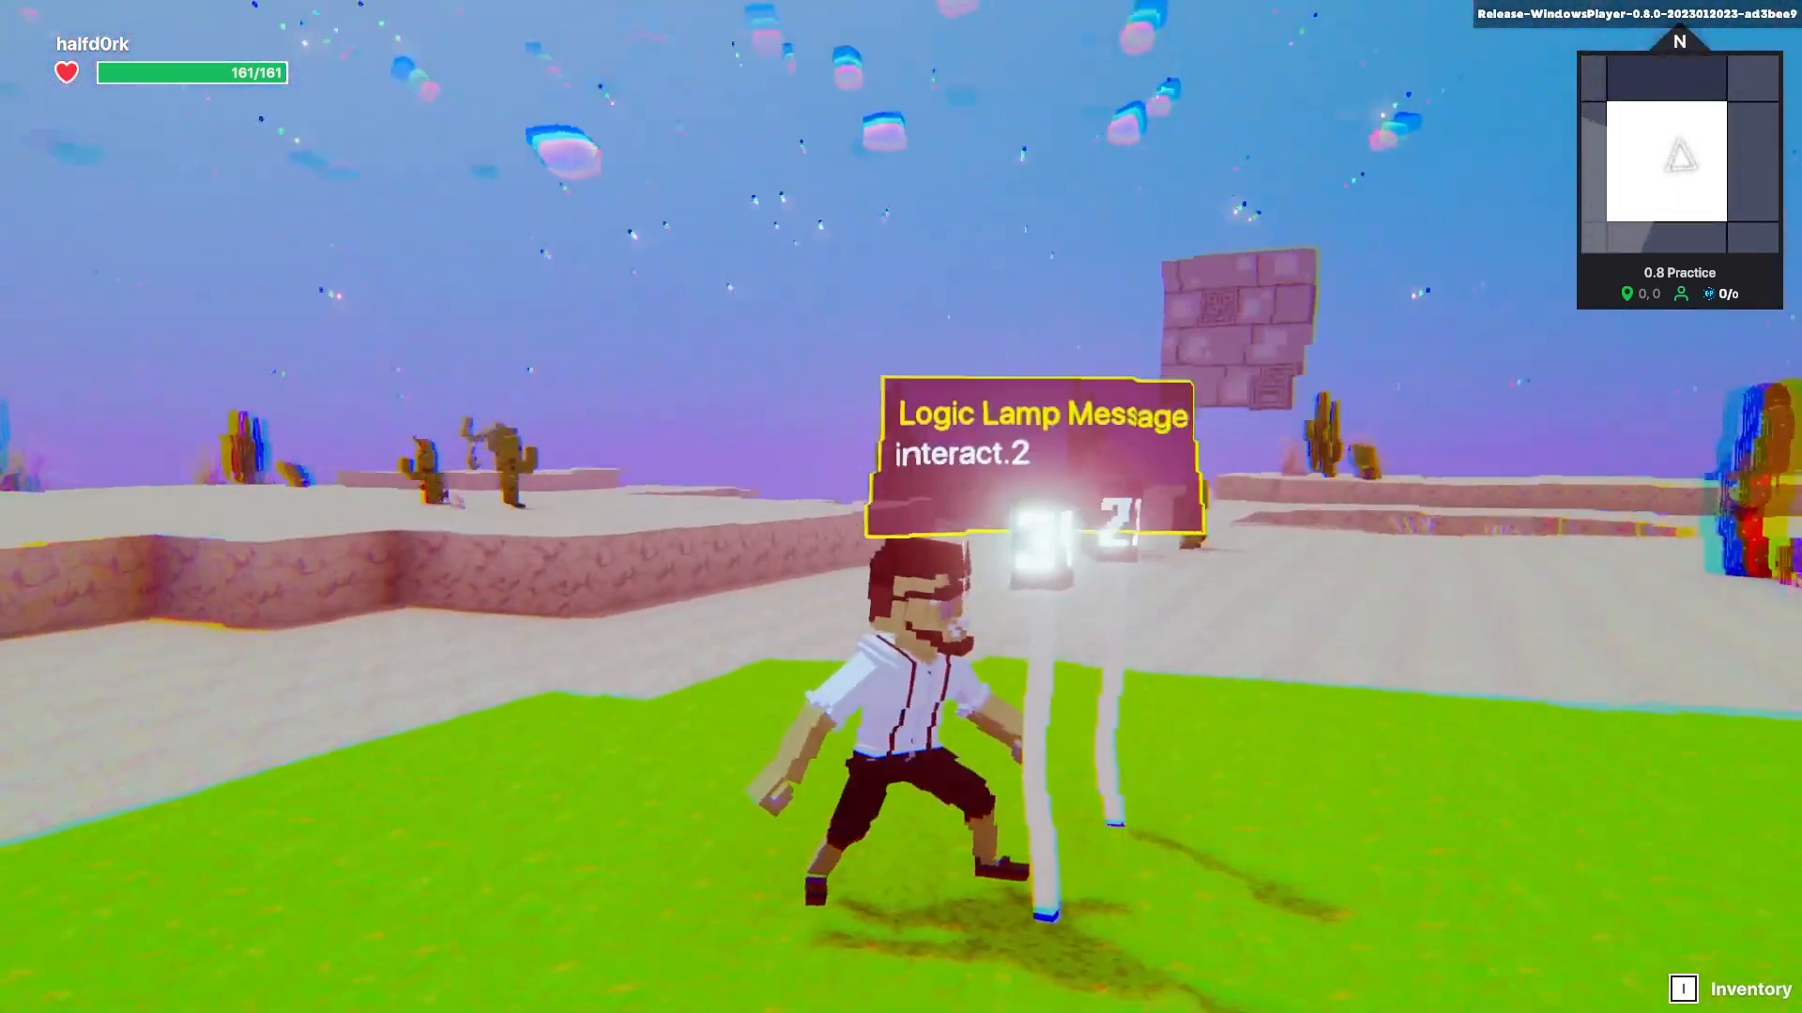
key(w)
key(w)
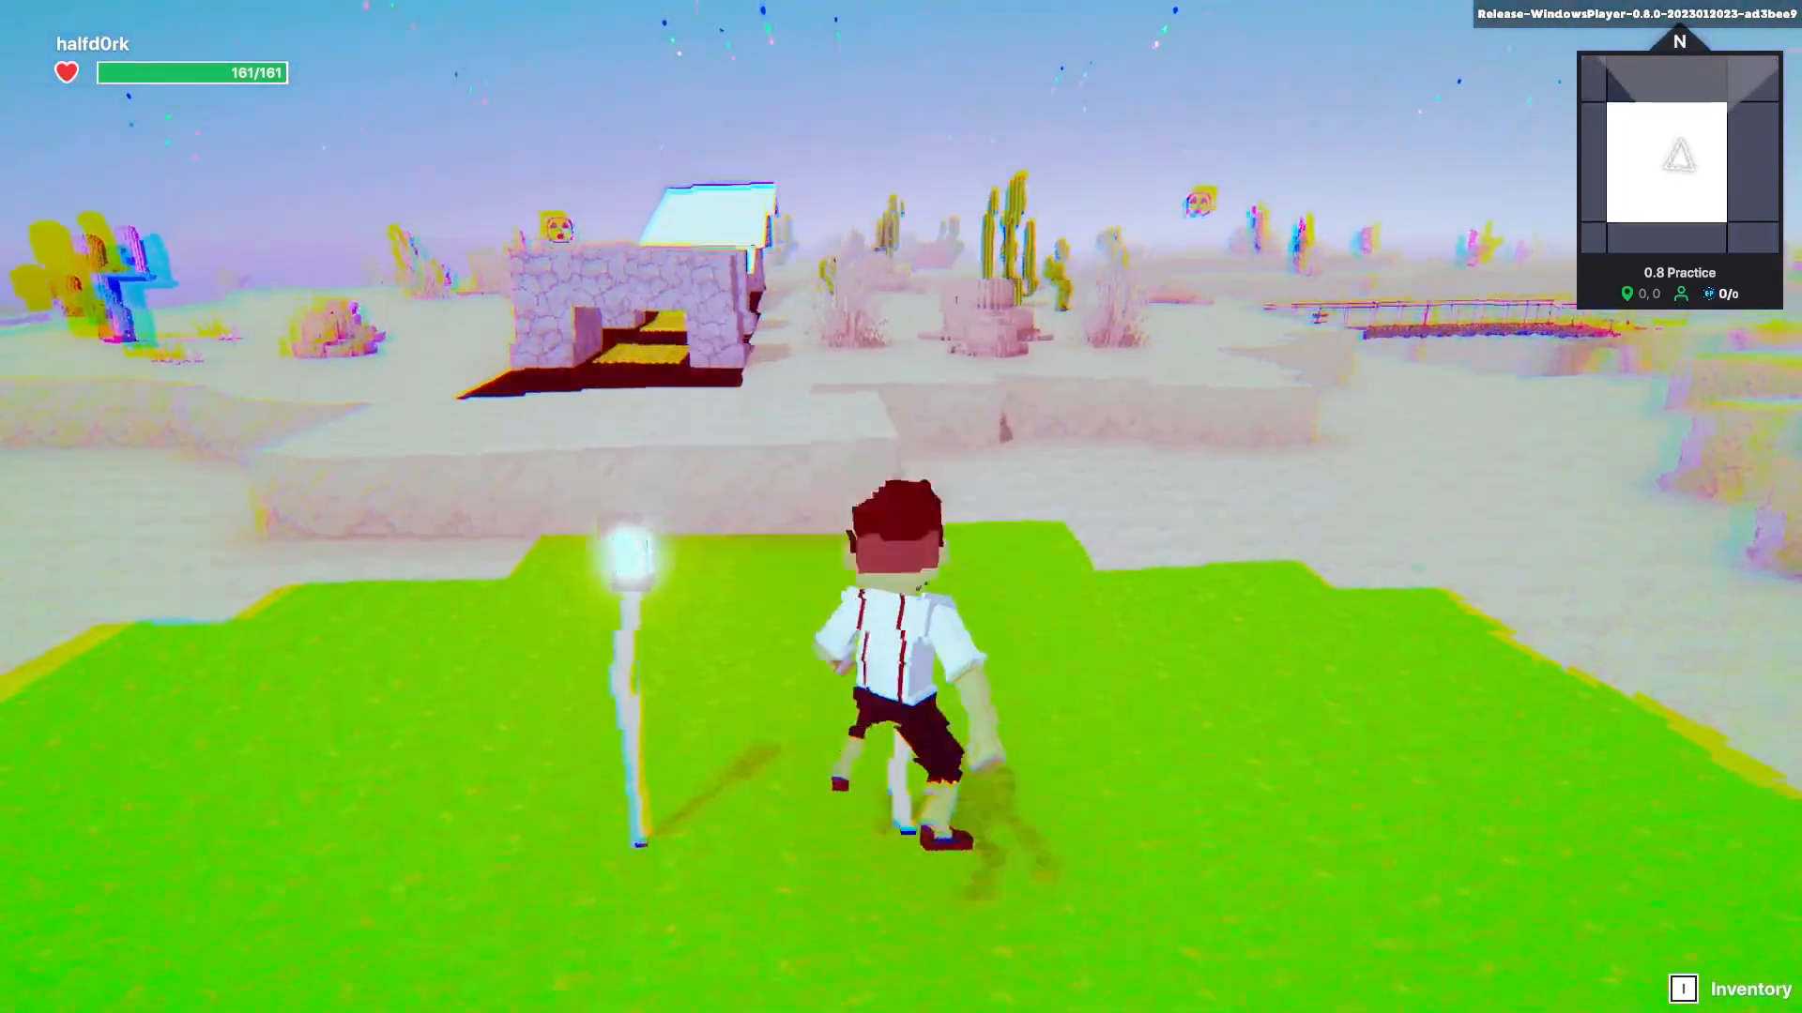
key(e)
key(a)
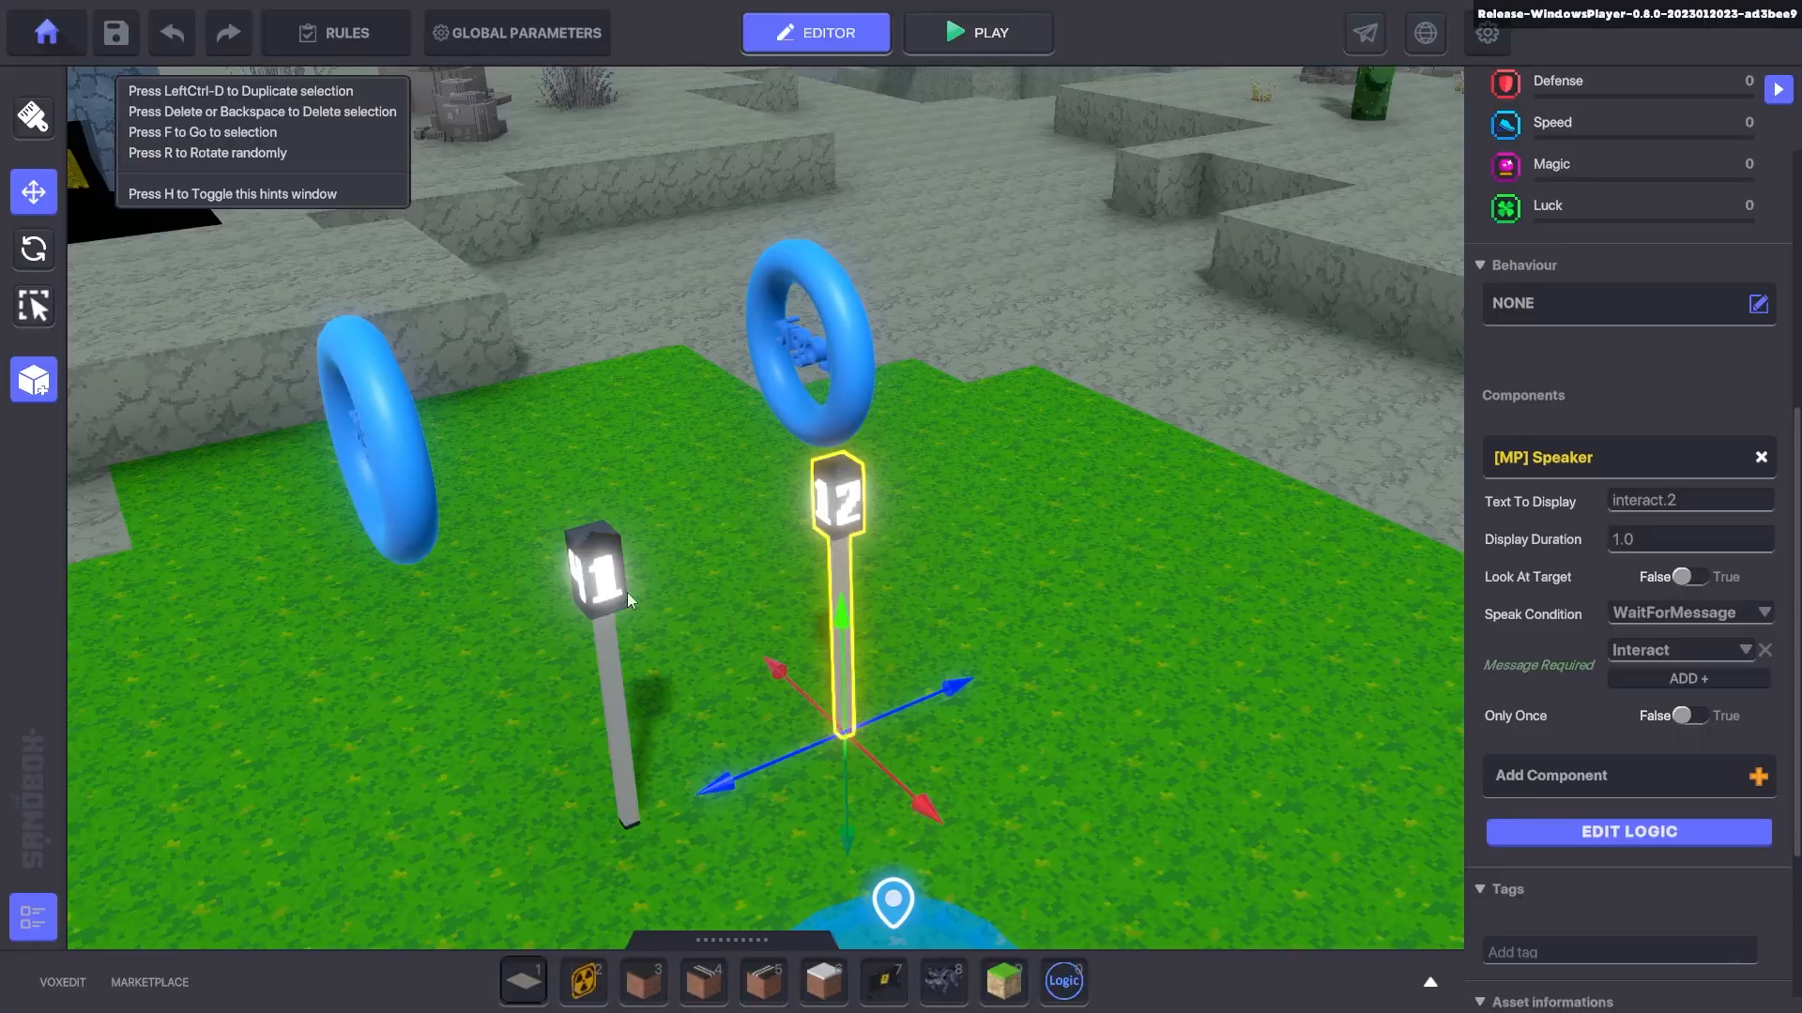
click(627, 593)
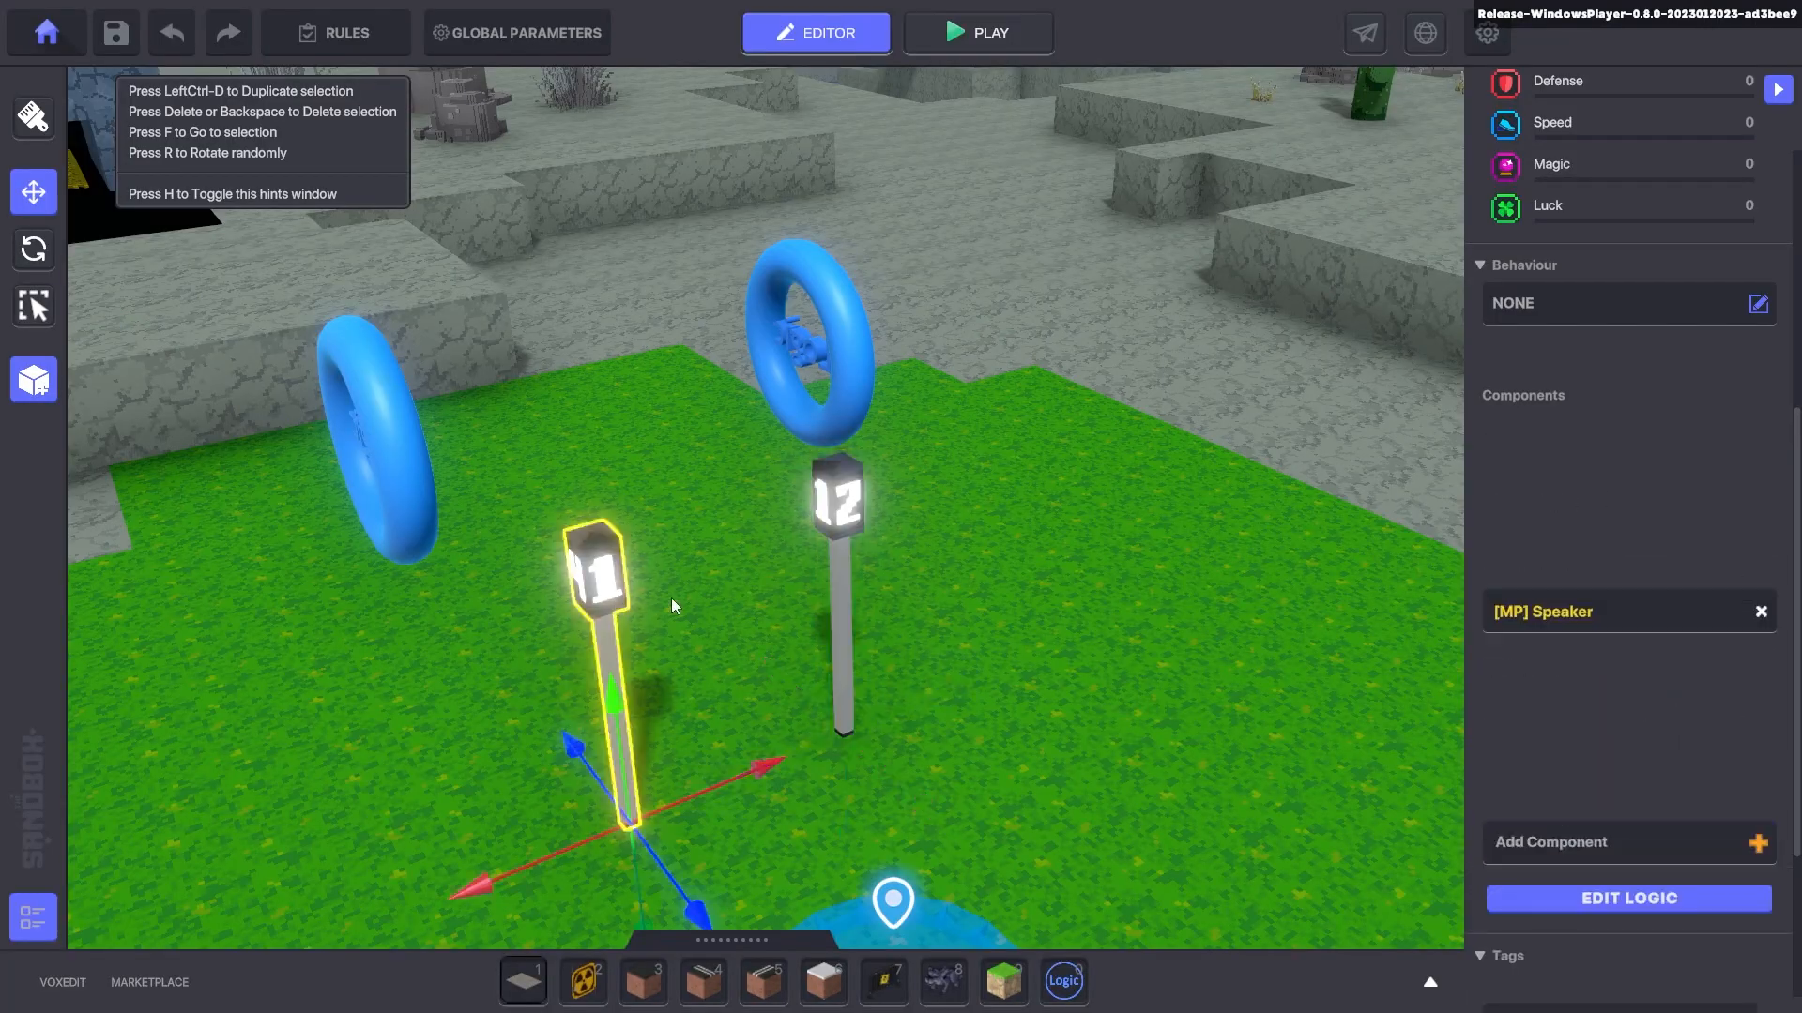
- Change lamp 11's PostProcessFade message Time from 10 to 2
click(1556, 556)
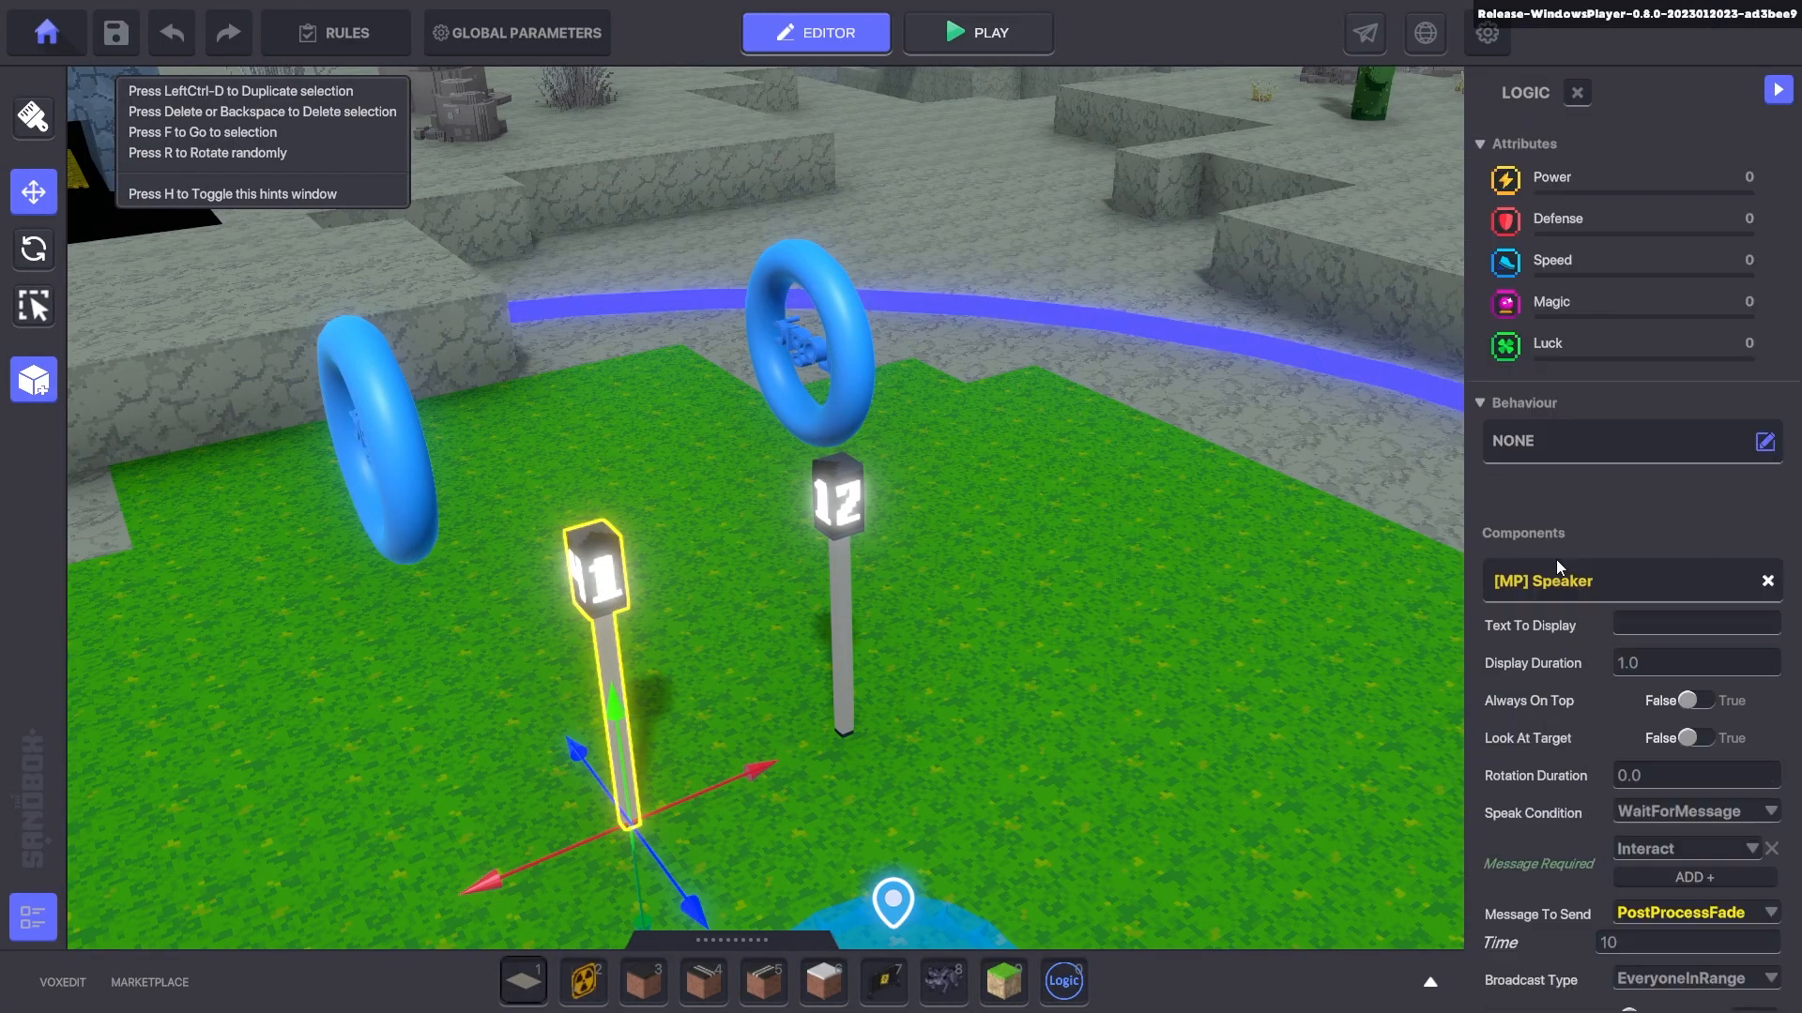
scroll(1608, 713, down, 3)
click(1634, 646)
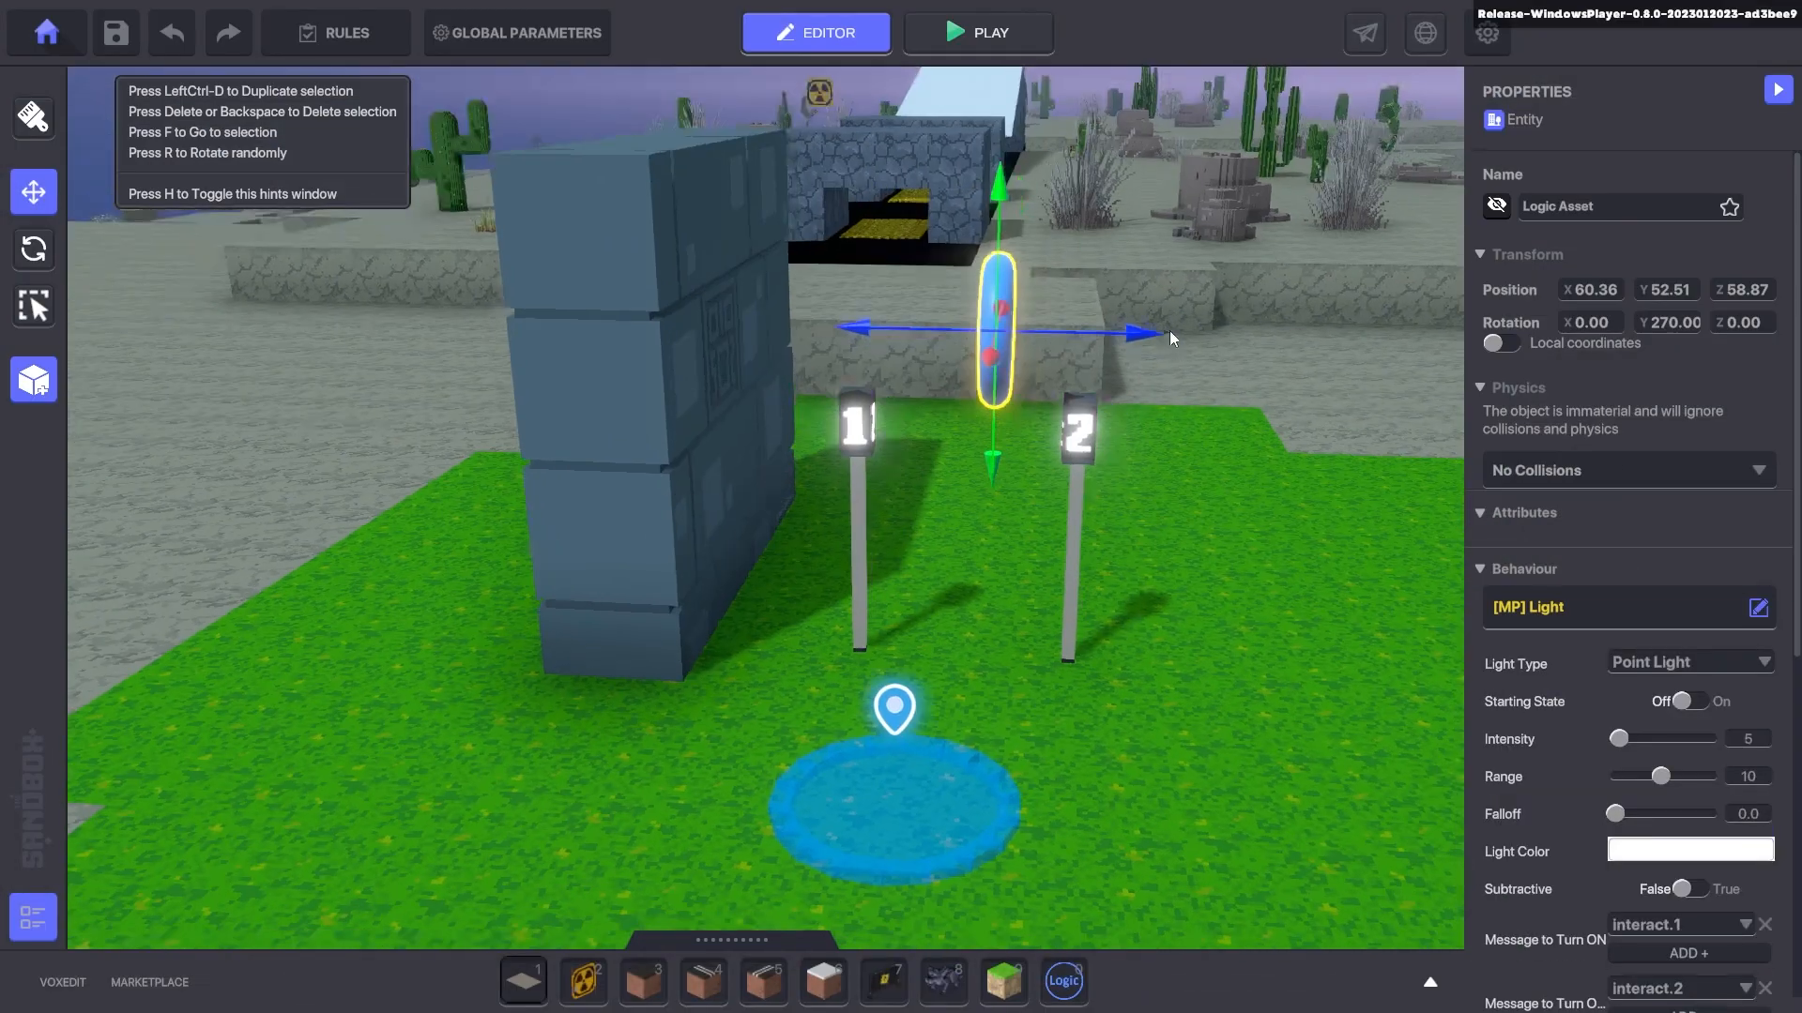
scroll(1629, 563, down, 4)
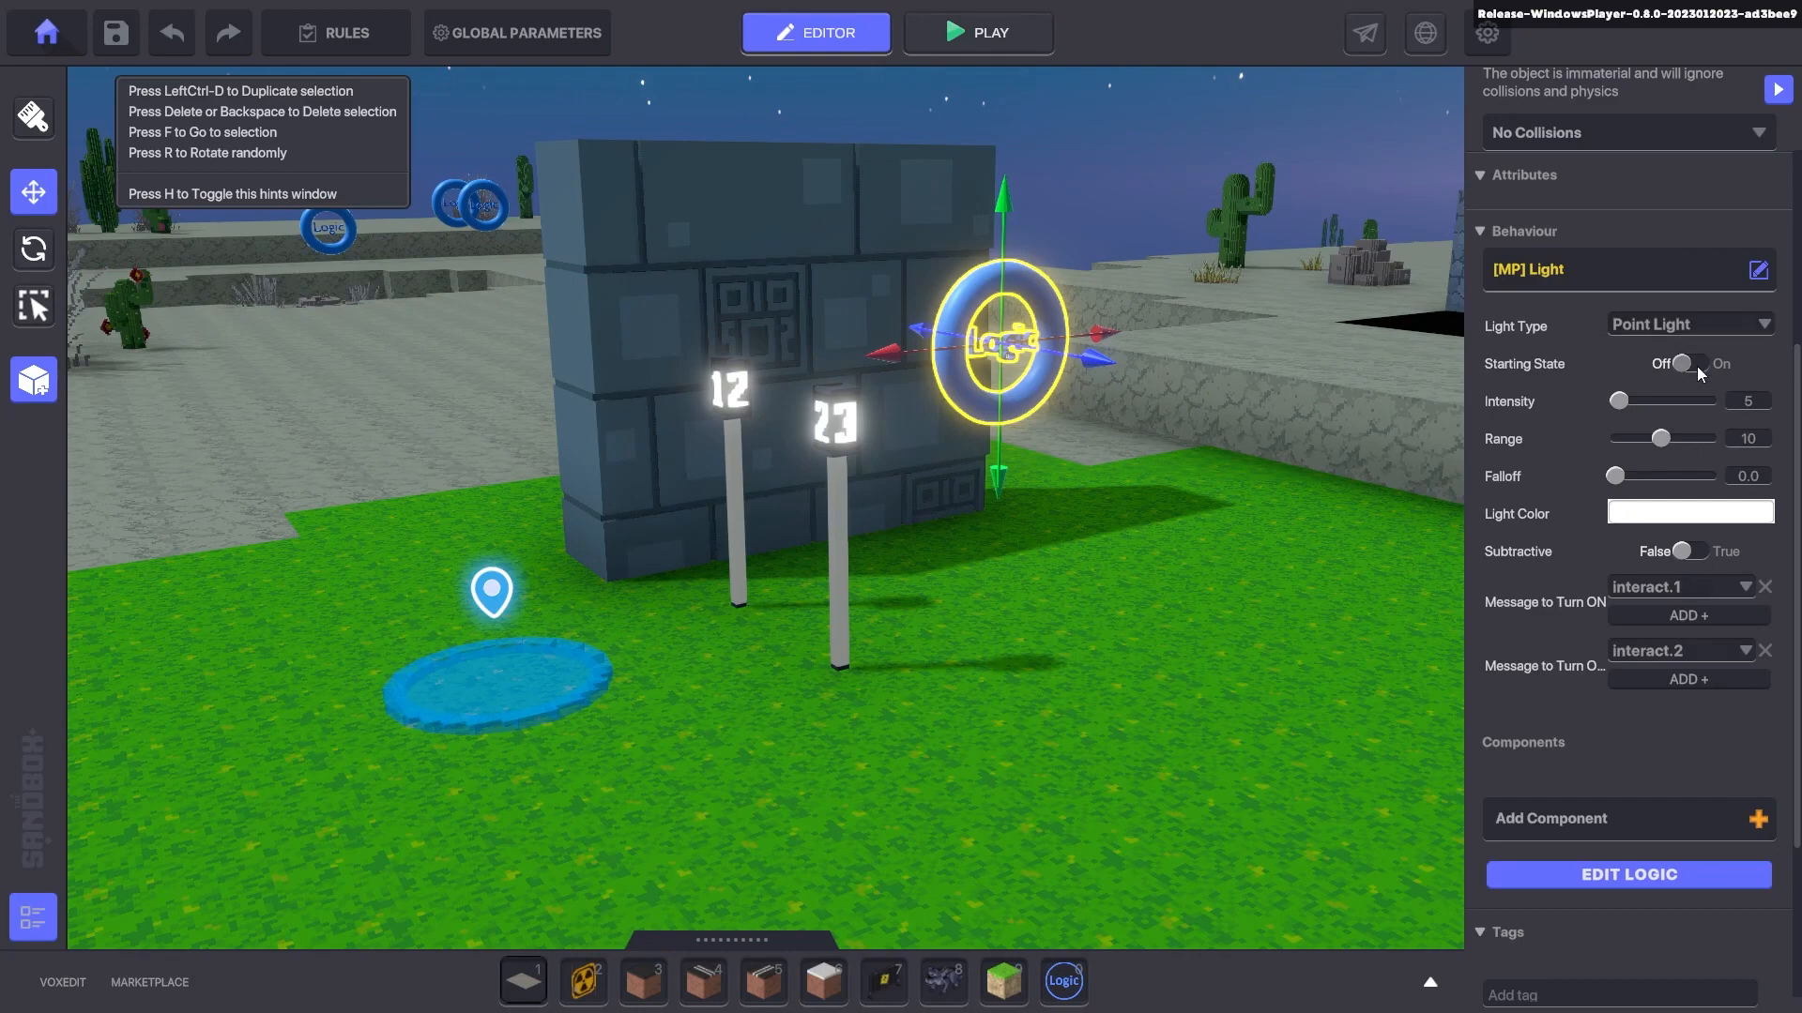
- Set the light's Starting State to On, try Spot and Point types, and lower it slightly
click(1690, 364)
click(1642, 326)
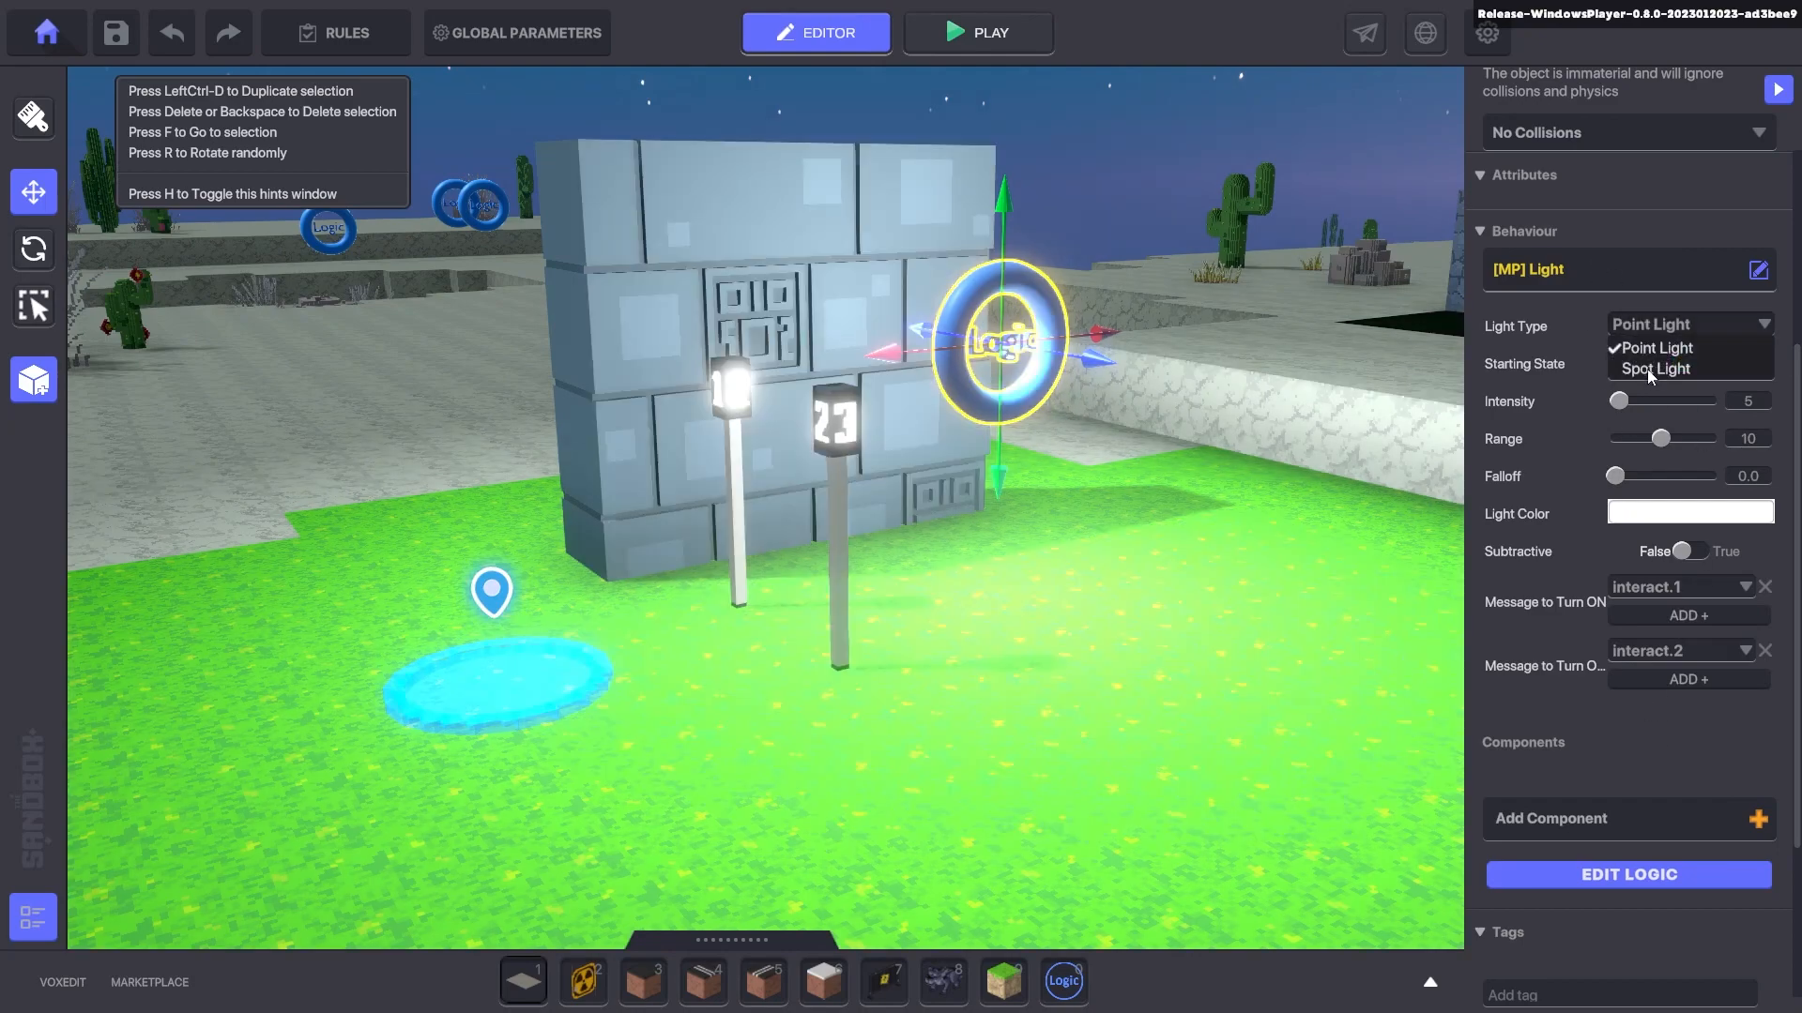
click(1637, 372)
scroll(1269, 349, down, 4)
right_drag(1123, 292, 1066, 302)
click(1627, 329)
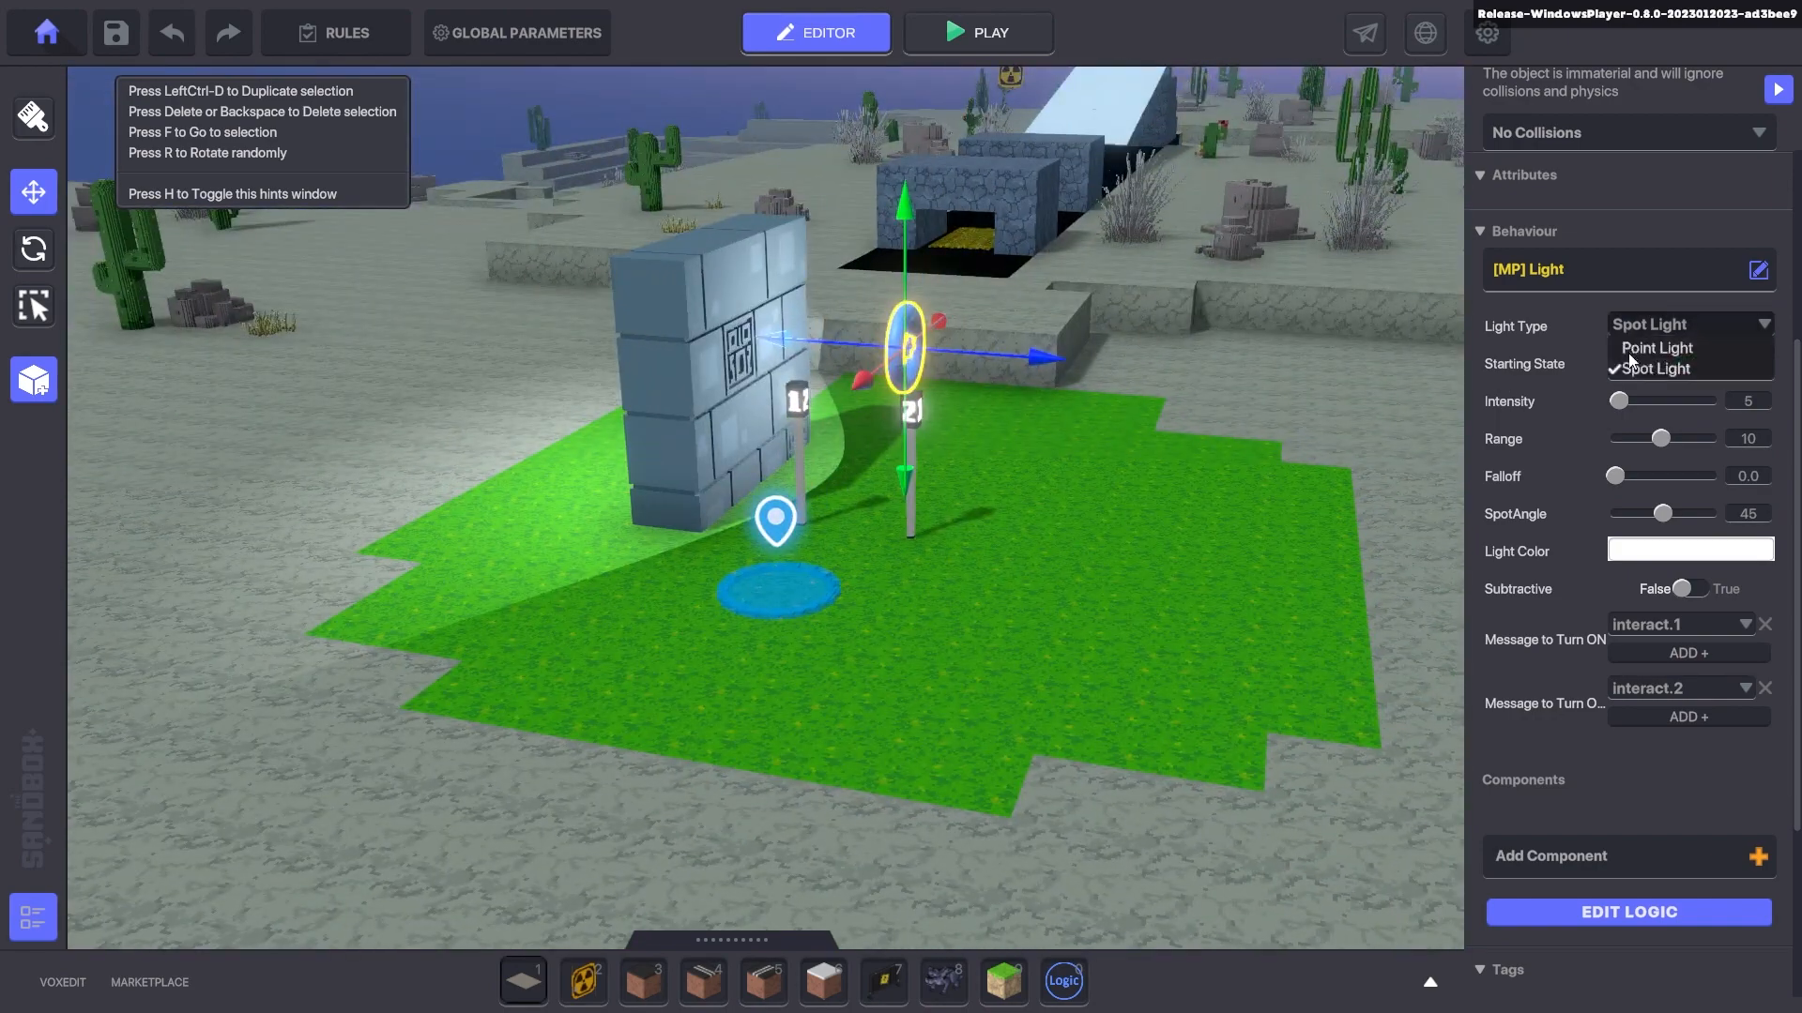
click(1637, 349)
drag(907, 234, 927, 268)
scroll(927, 268, up, 3)
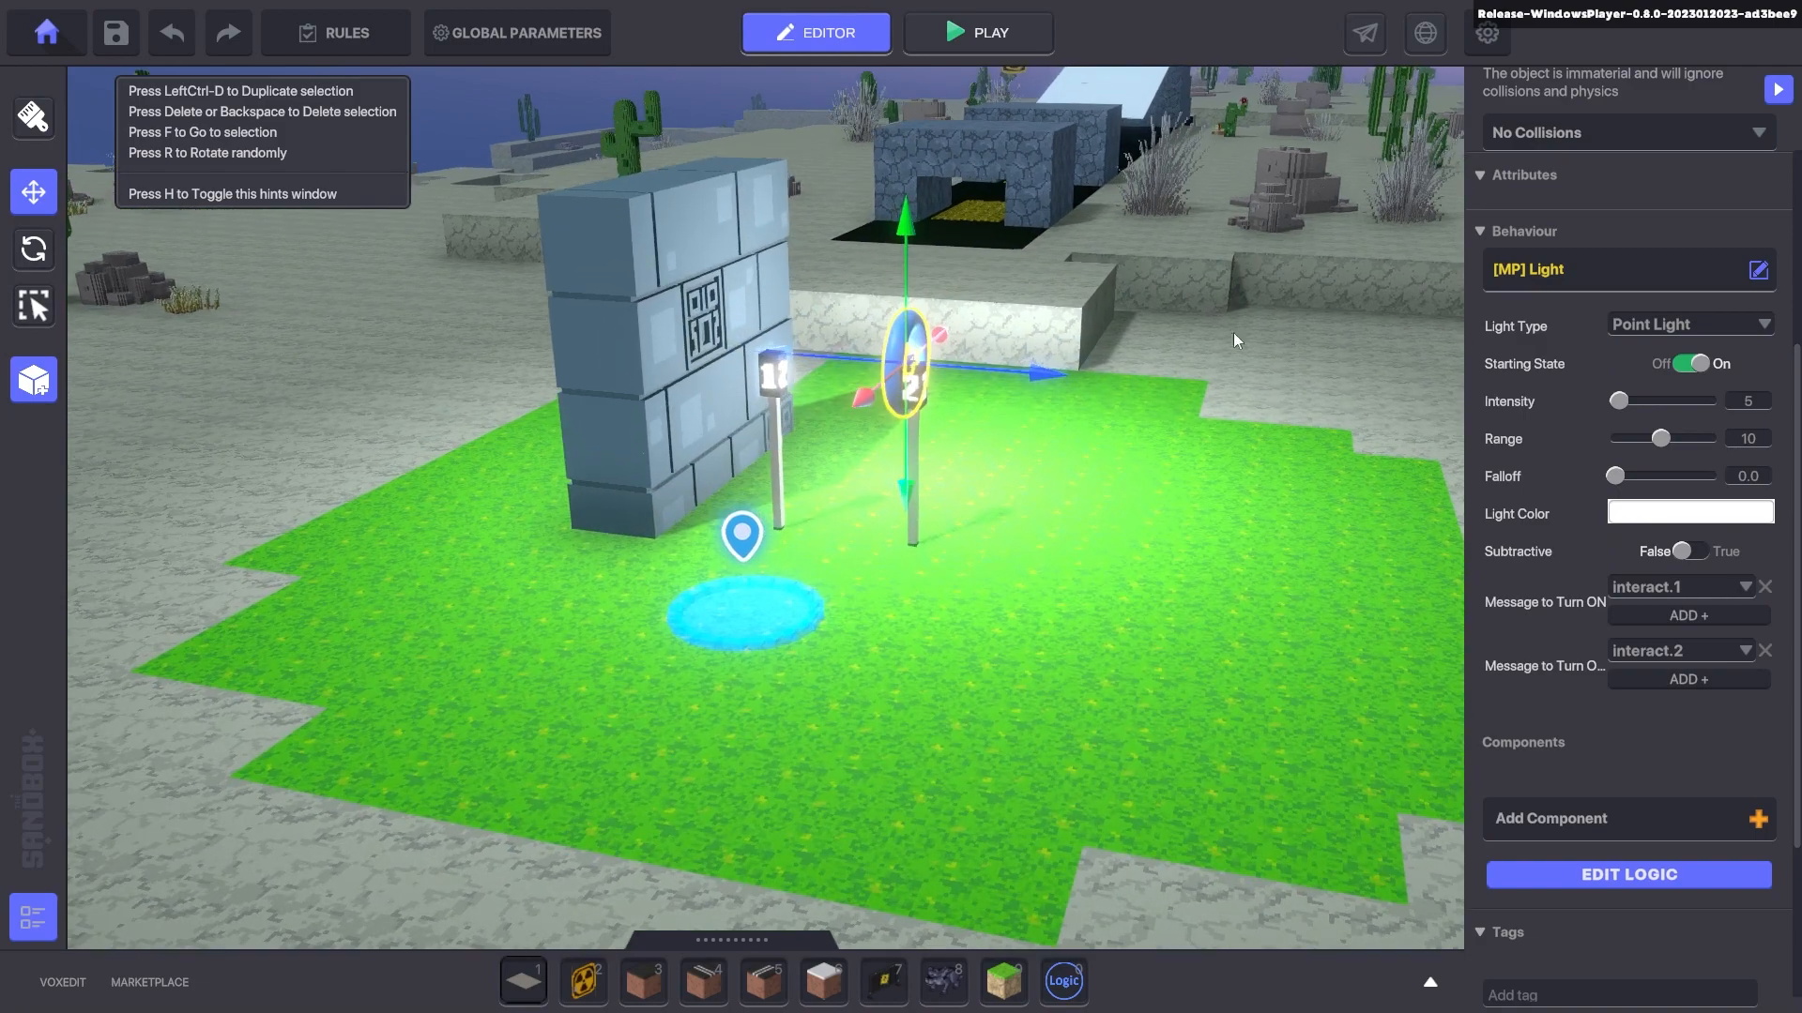
- Make it a spot light, raise it and tilt the cone toward the wall
right_drag(1608, 306, 976, 357)
right_drag(1136, 389, 732, 365)
click(1652, 326)
click(1653, 366)
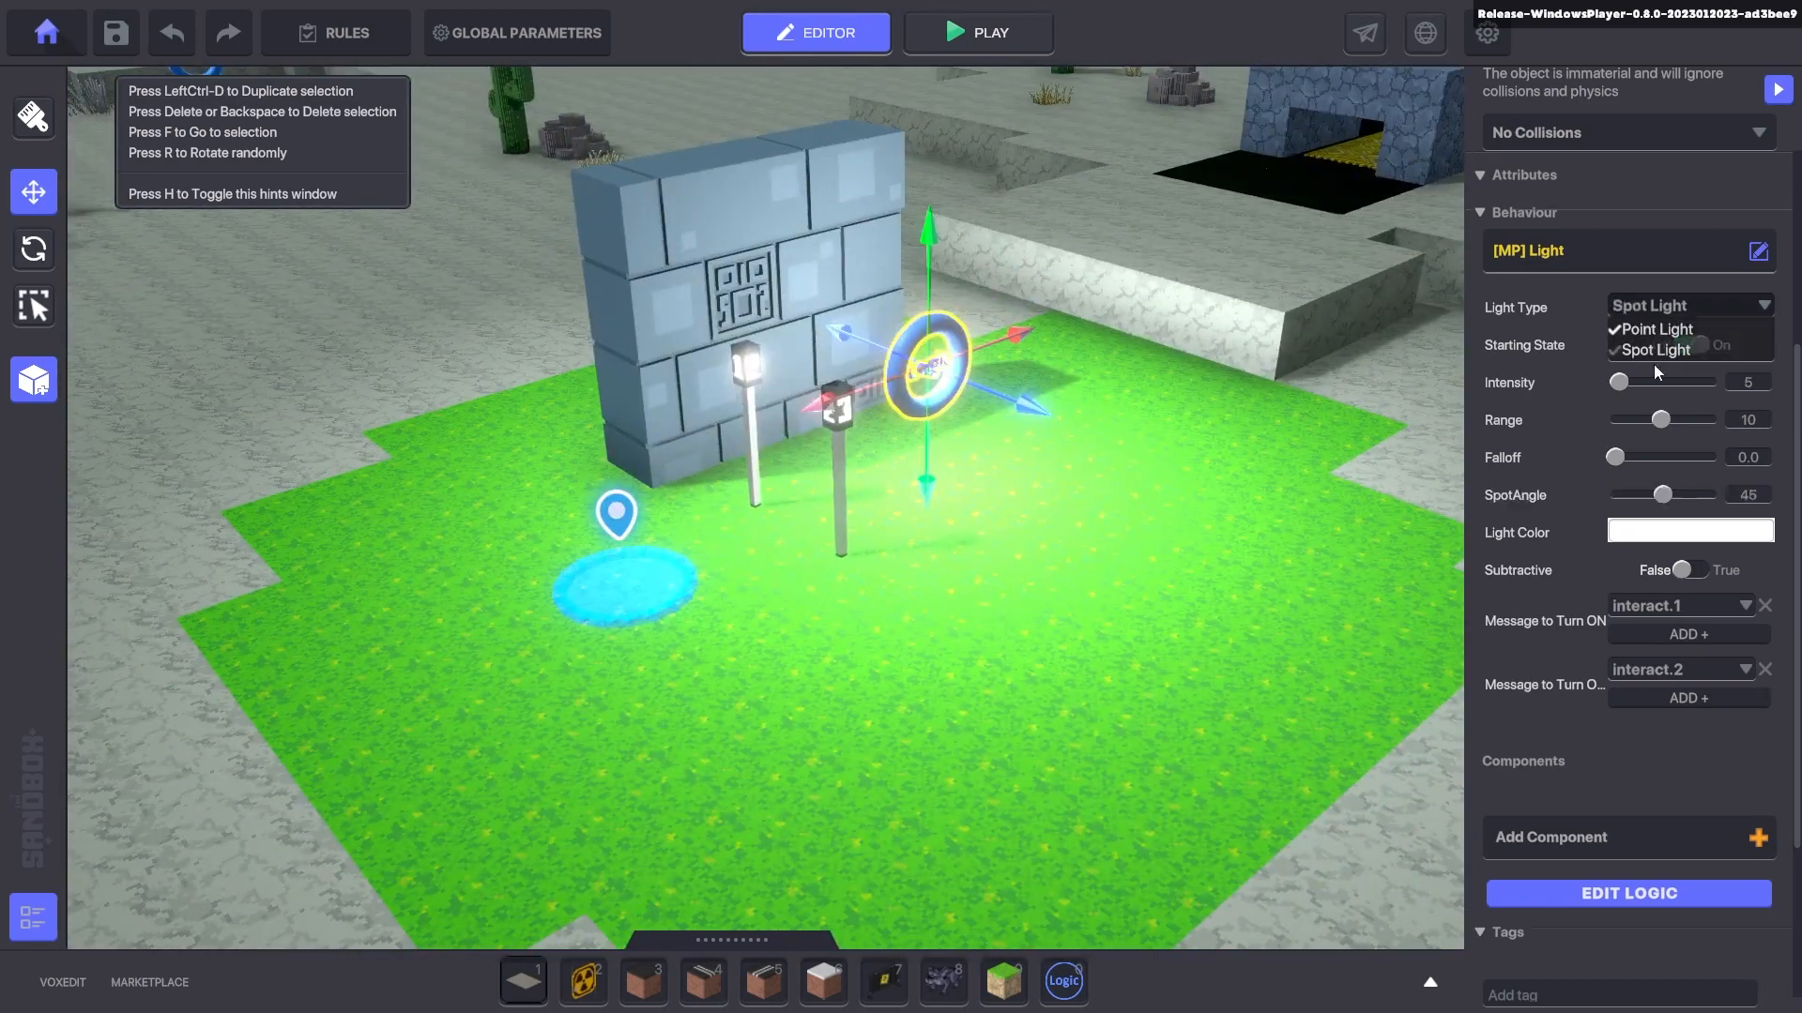
right_drag(1044, 285, 1091, 272)
drag(882, 246, 912, 162)
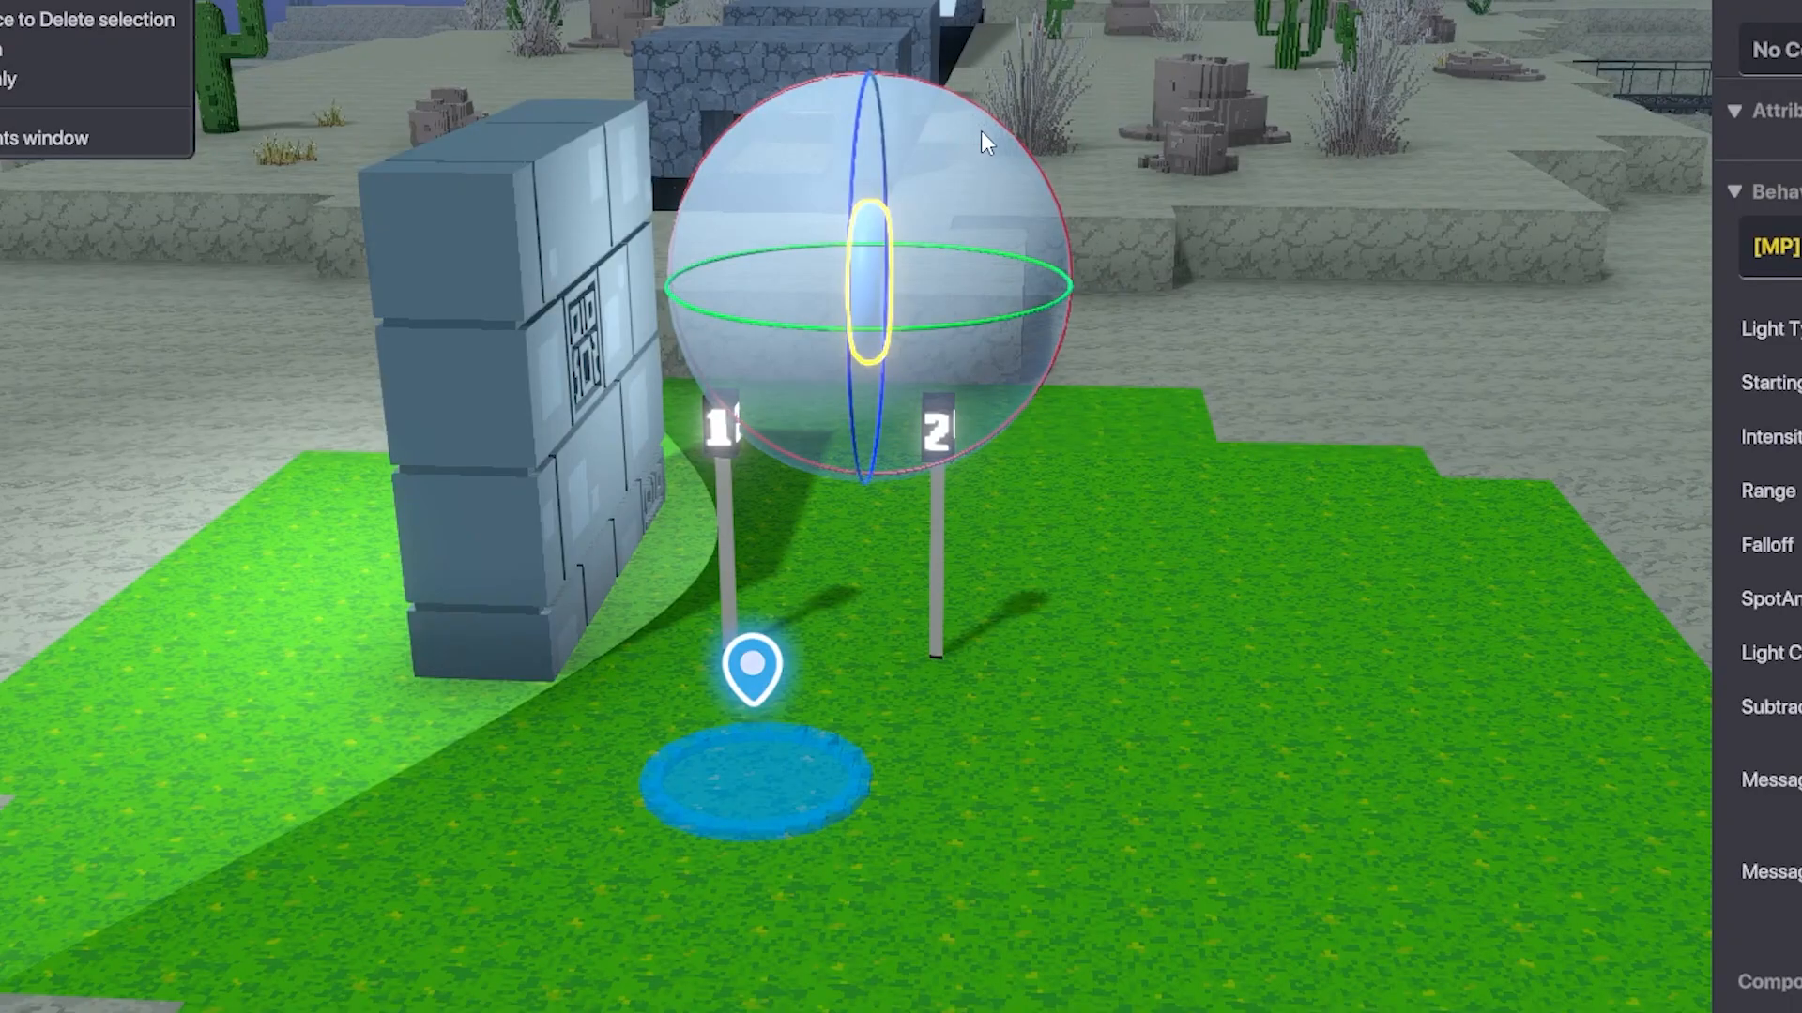
drag(964, 99, 462, 3)
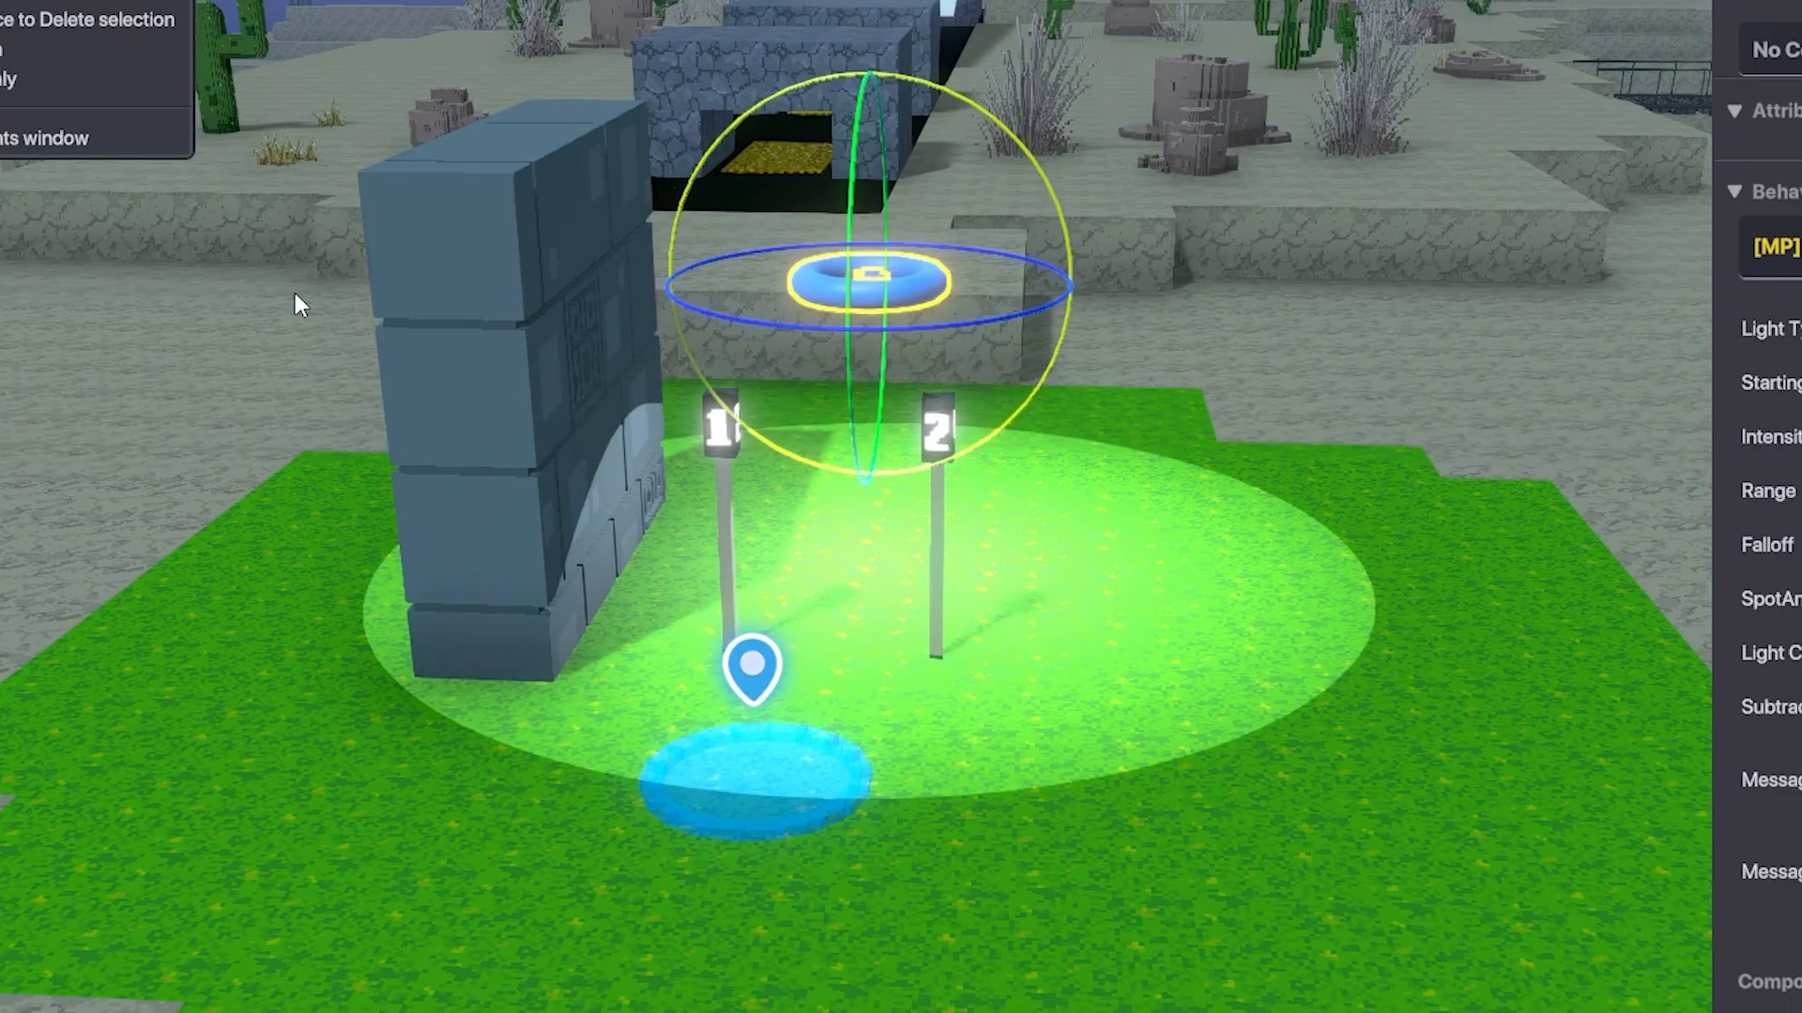
drag(295, 295, 318, 608)
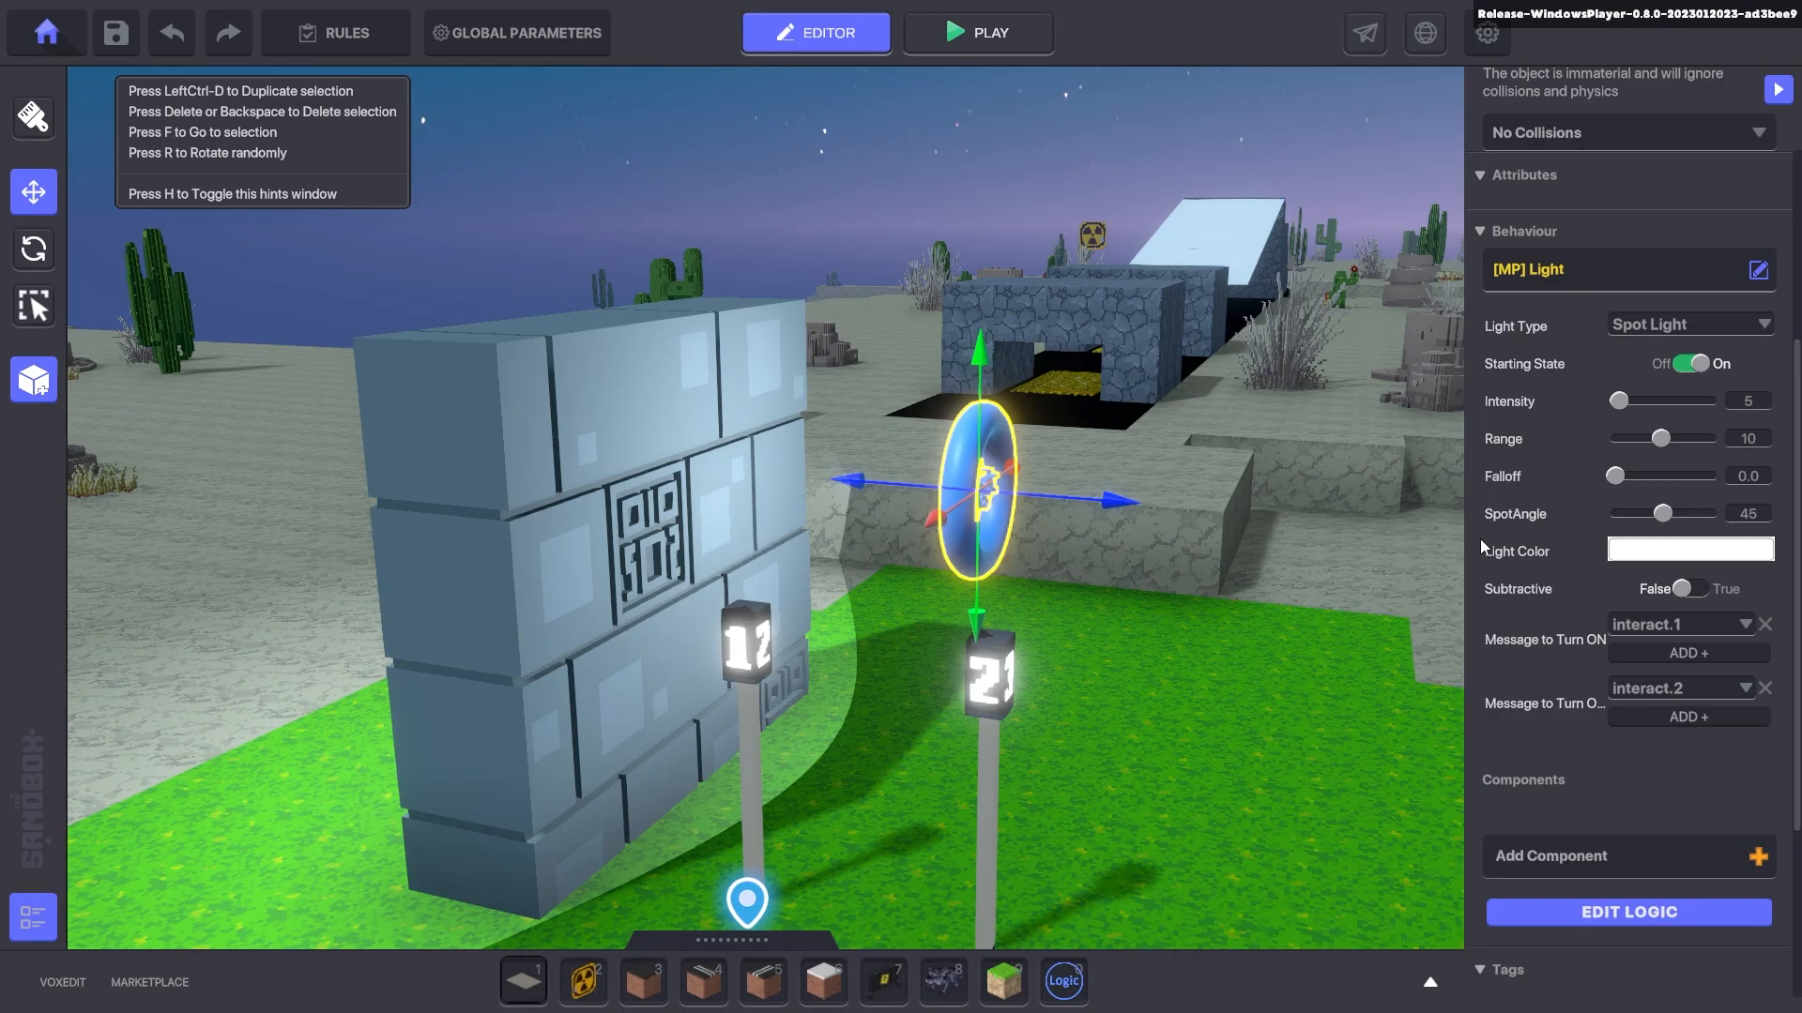
right_drag(1174, 435, 1136, 414)
scroll(1136, 415, up, 3)
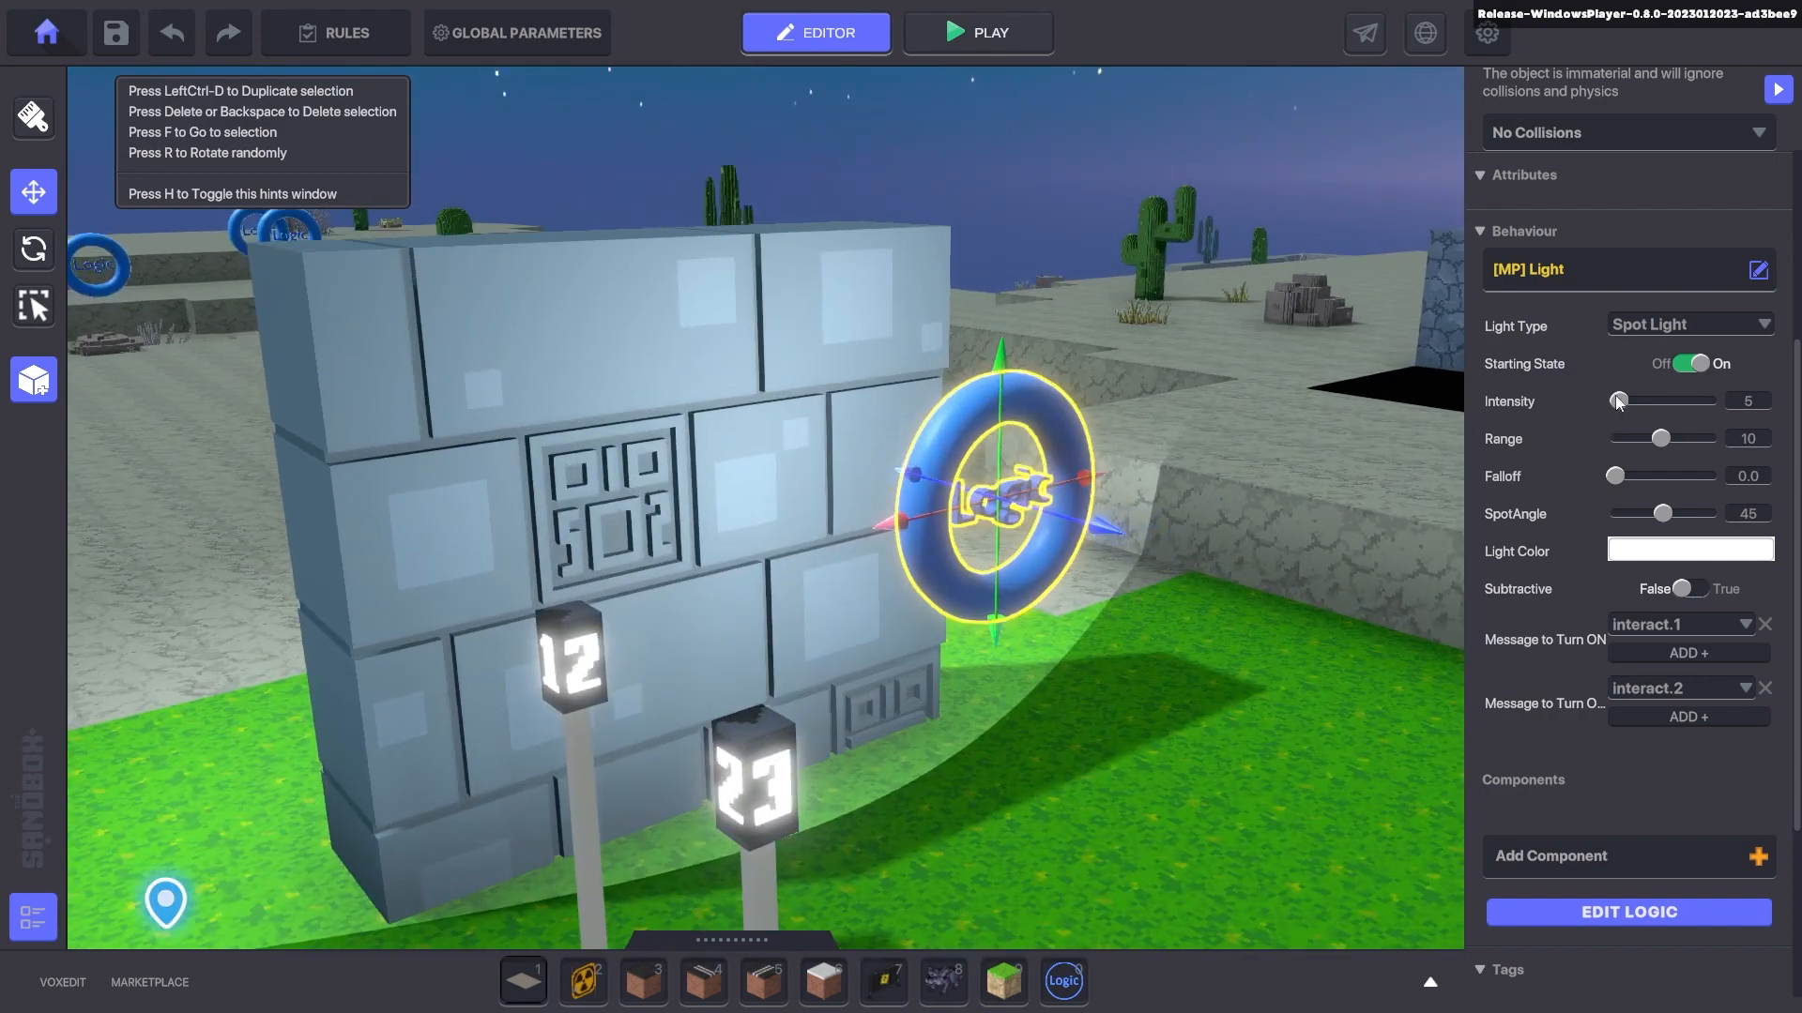
- Set Intensity 13, Range 7, Falloff 0.2 and SpotAngle 15
drag(1664, 408, 1612, 455)
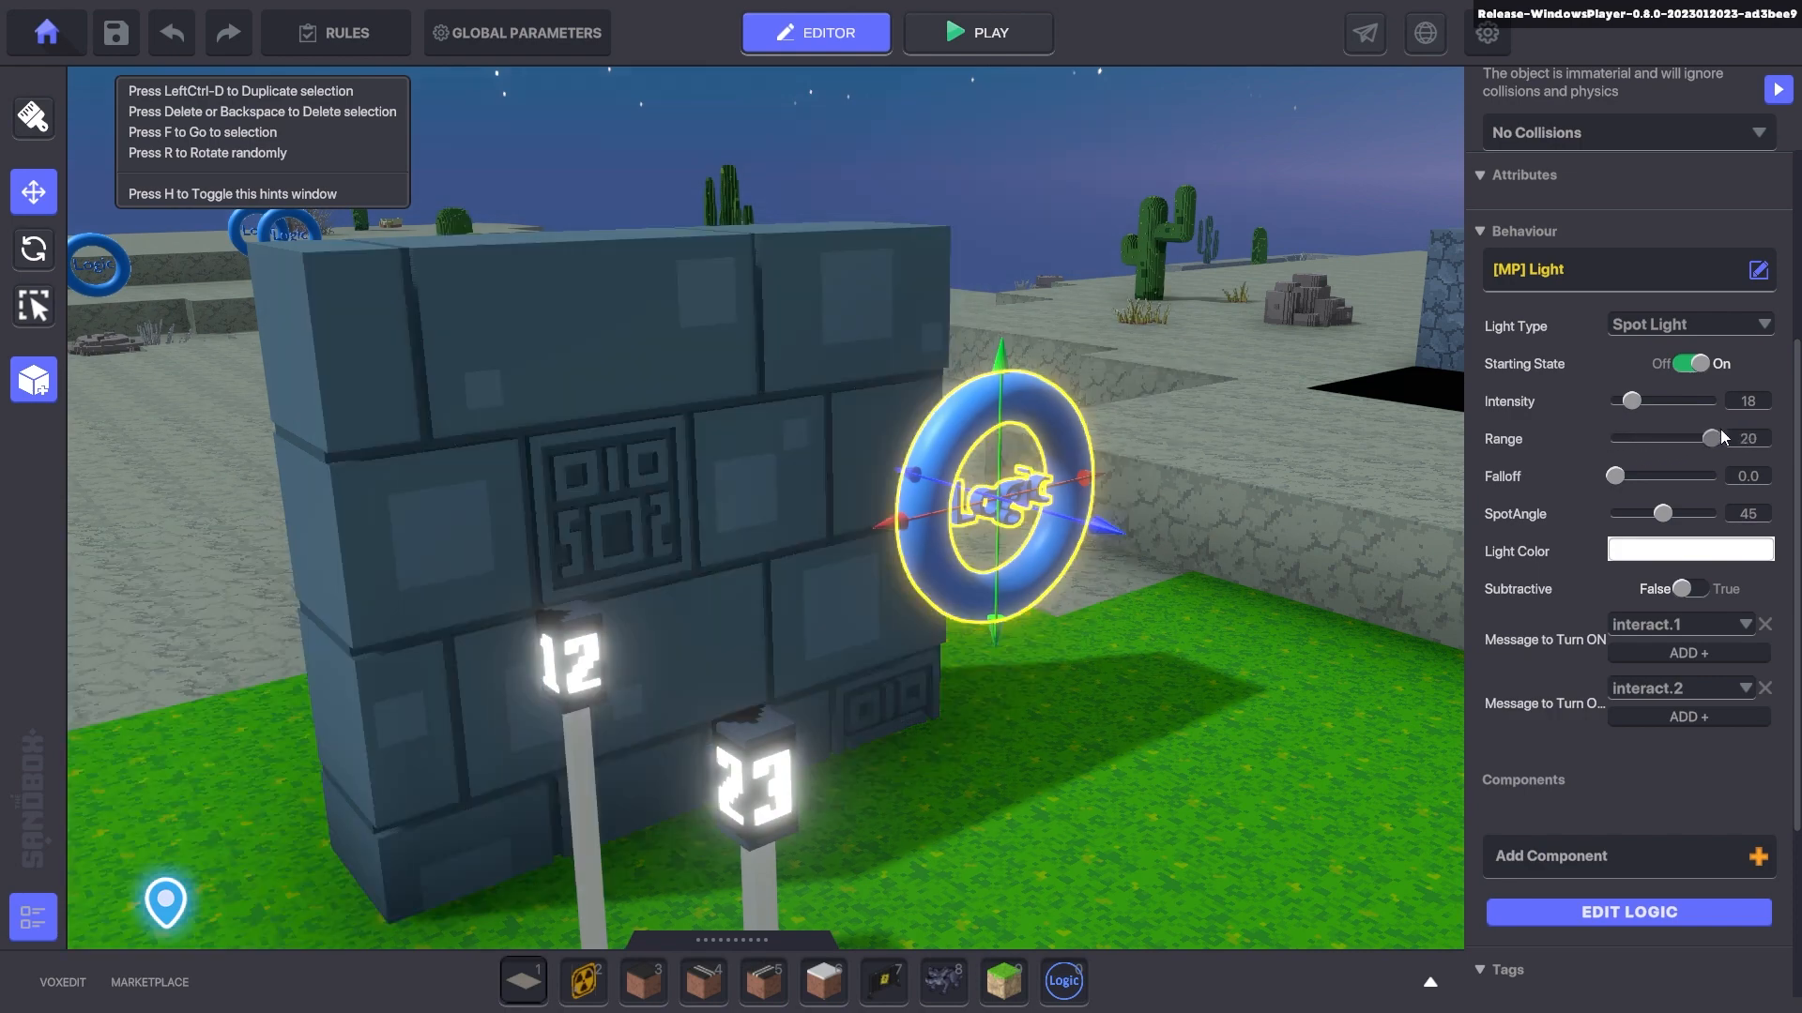
drag(1720, 437, 1635, 412)
click(1679, 417)
click(1646, 438)
drag(1639, 476, 1695, 482)
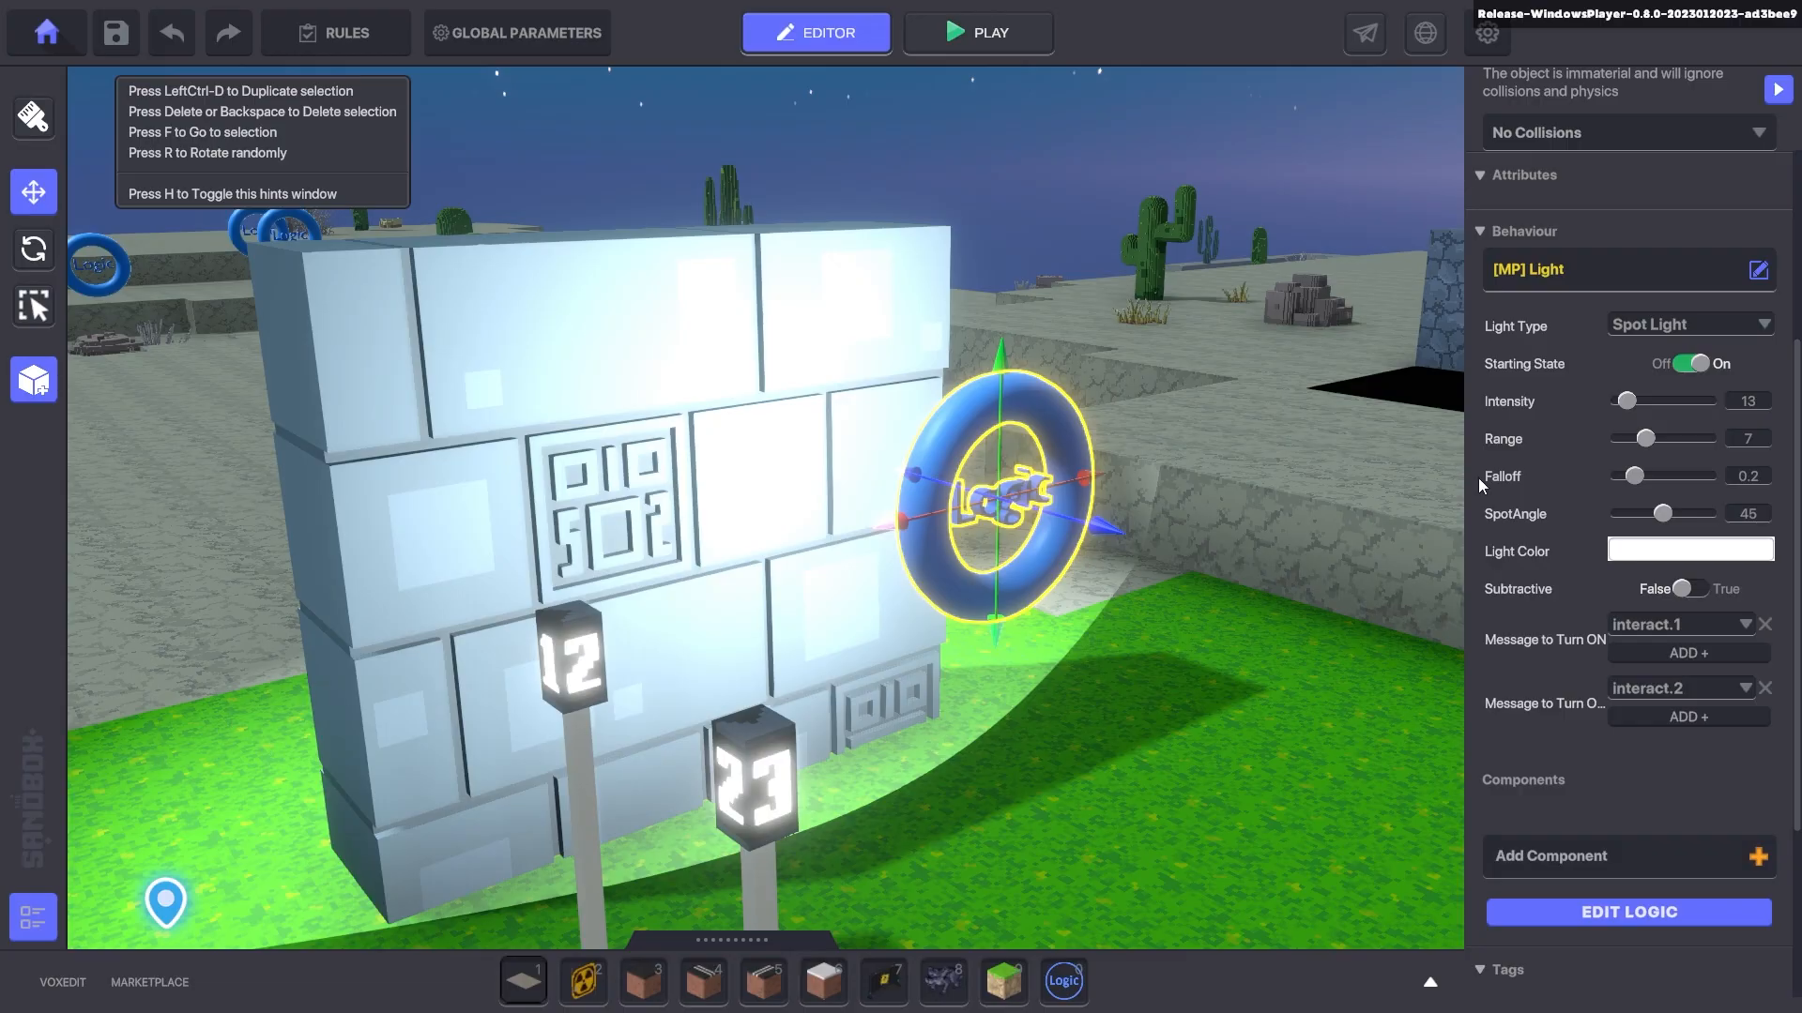
drag(1663, 514, 1631, 495)
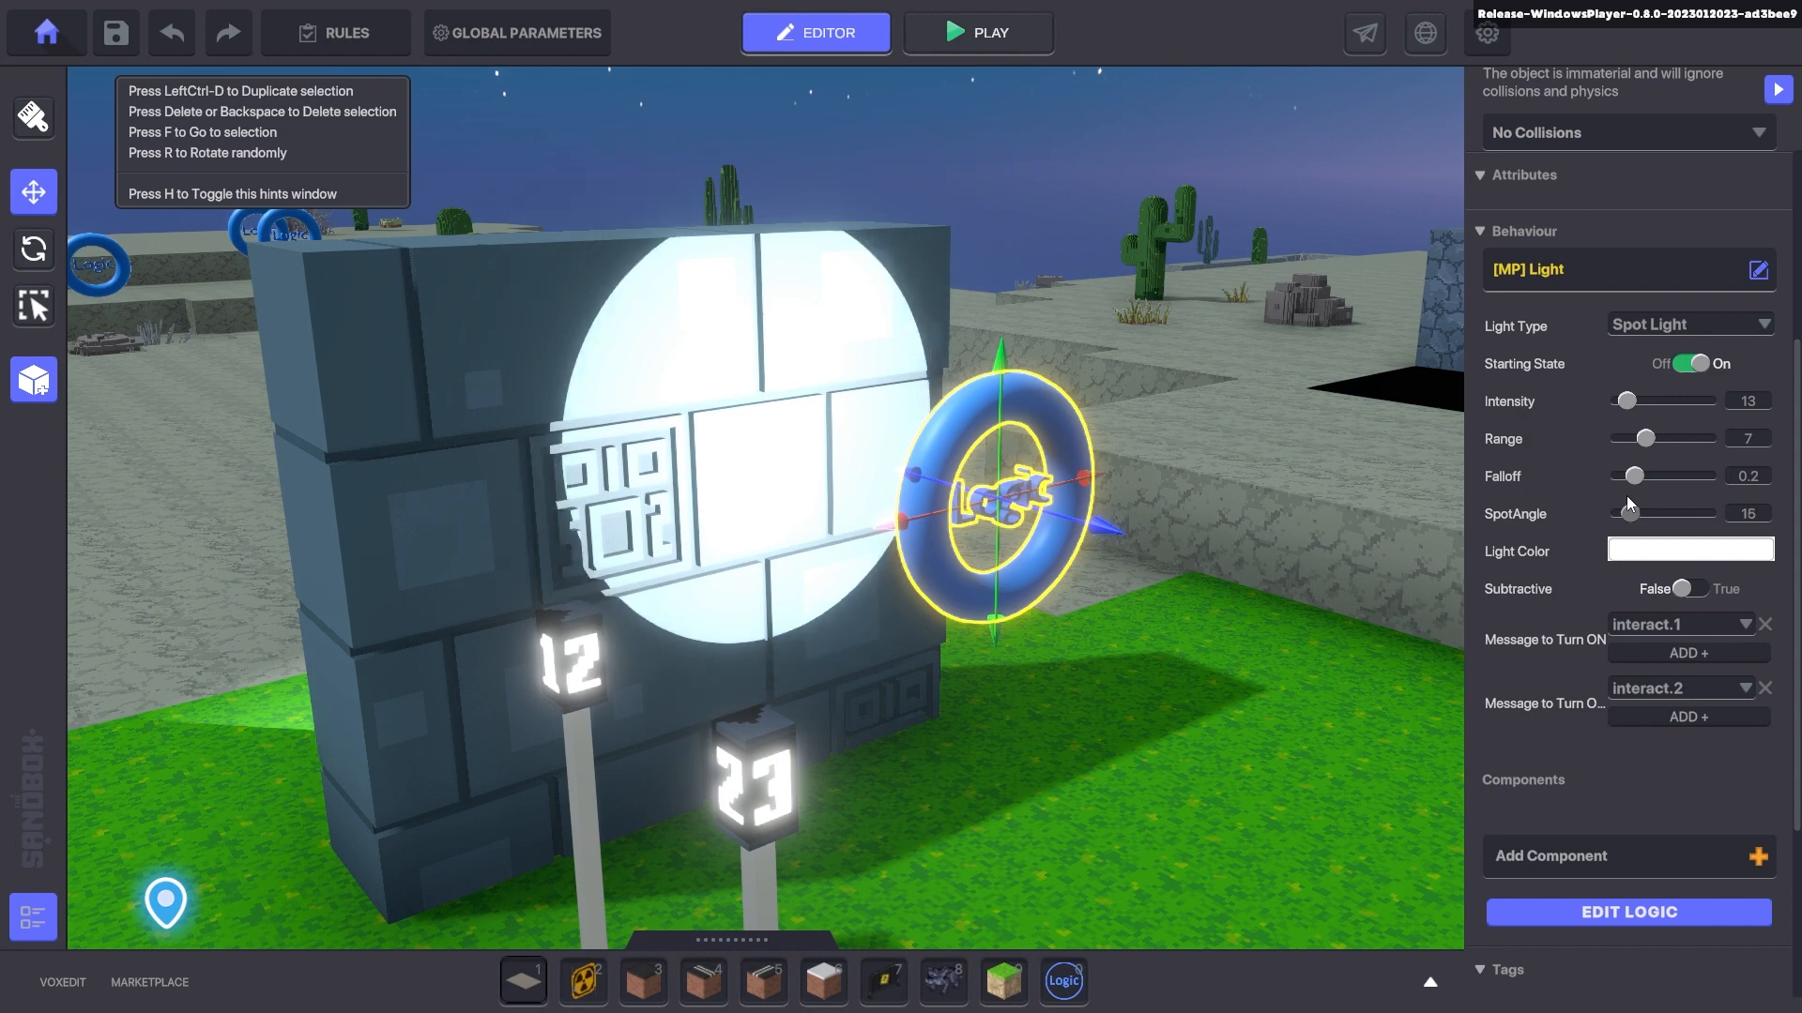
- Colour the light magenta #FF00FF and make it subtractive
click(1680, 553)
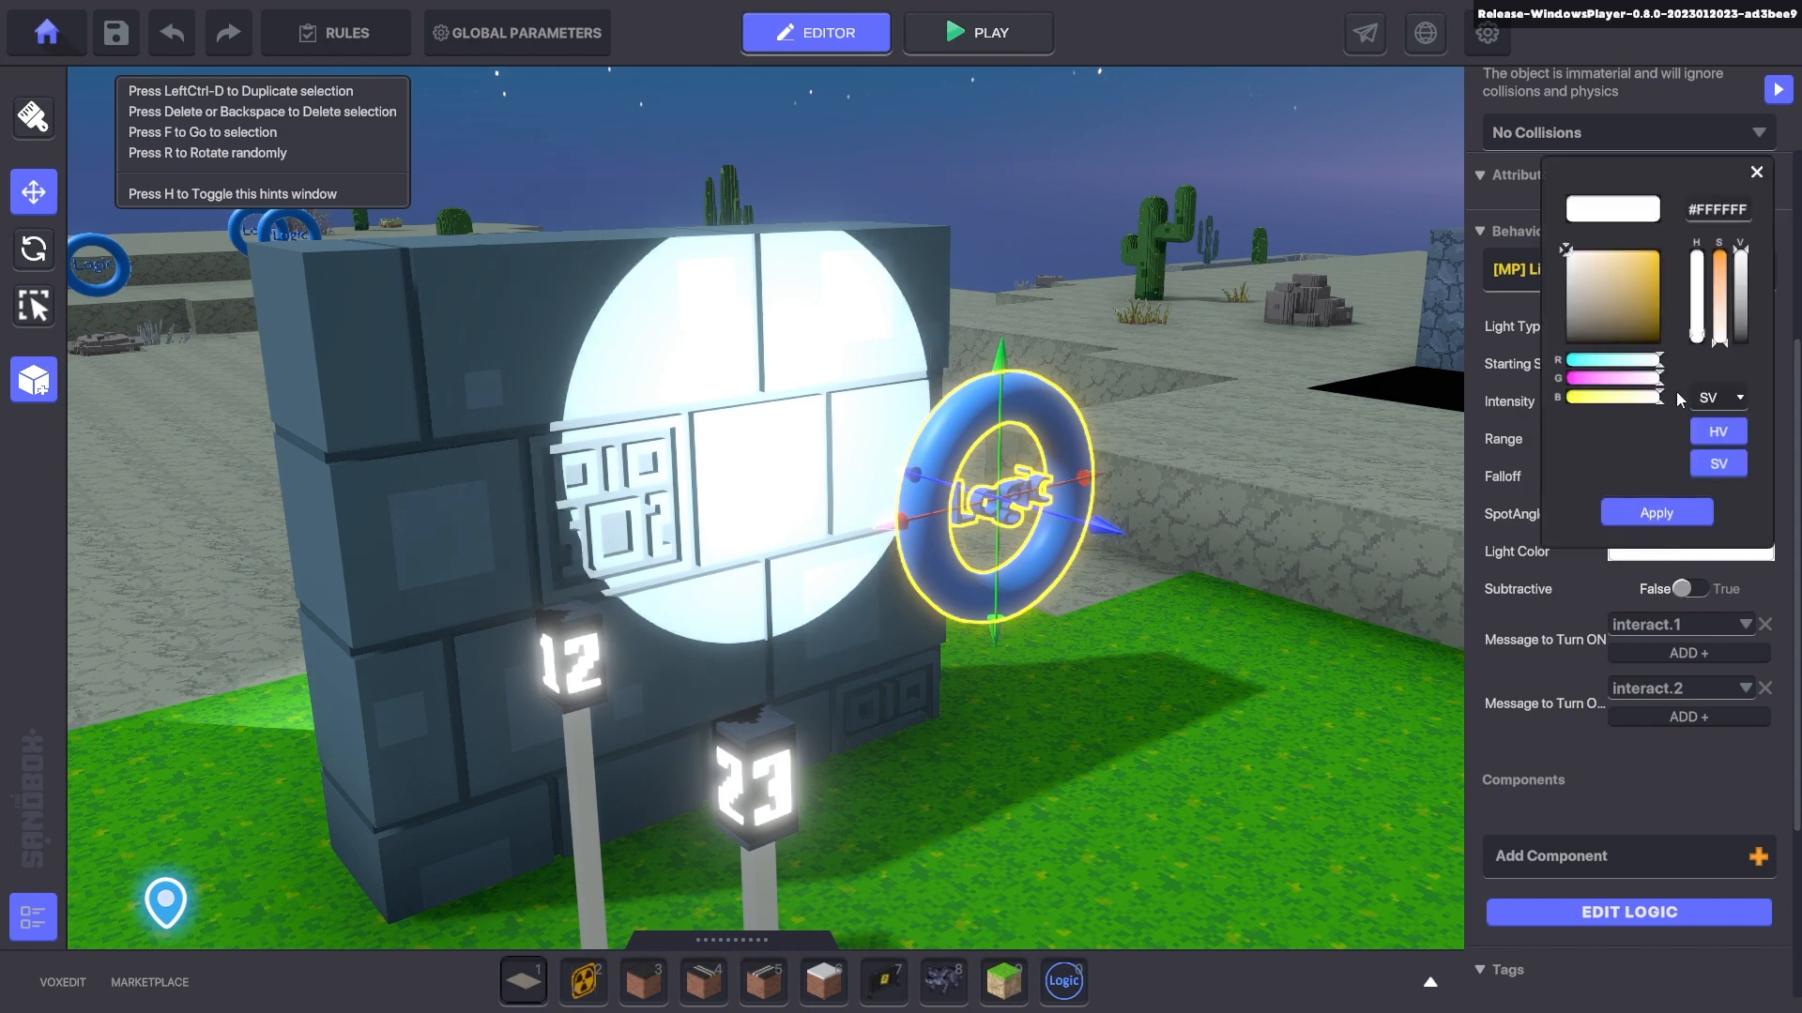
drag(1616, 376, 1565, 378)
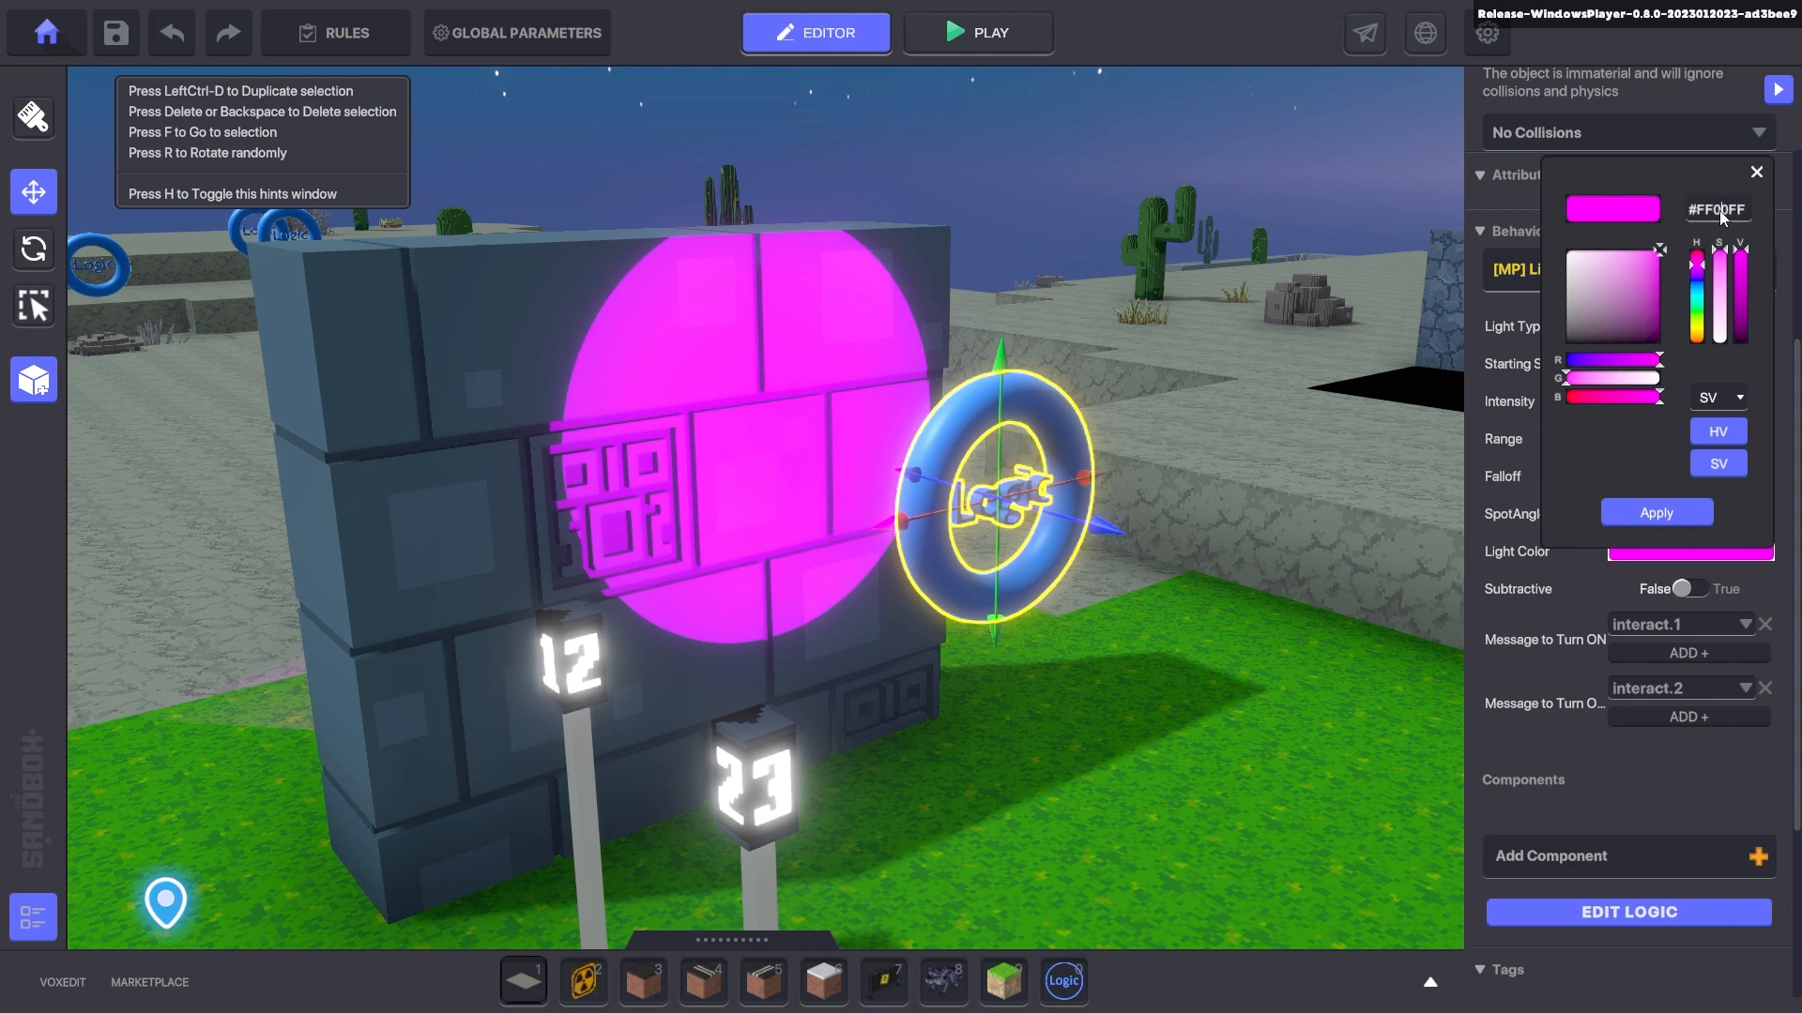
click(1657, 513)
click(1694, 504)
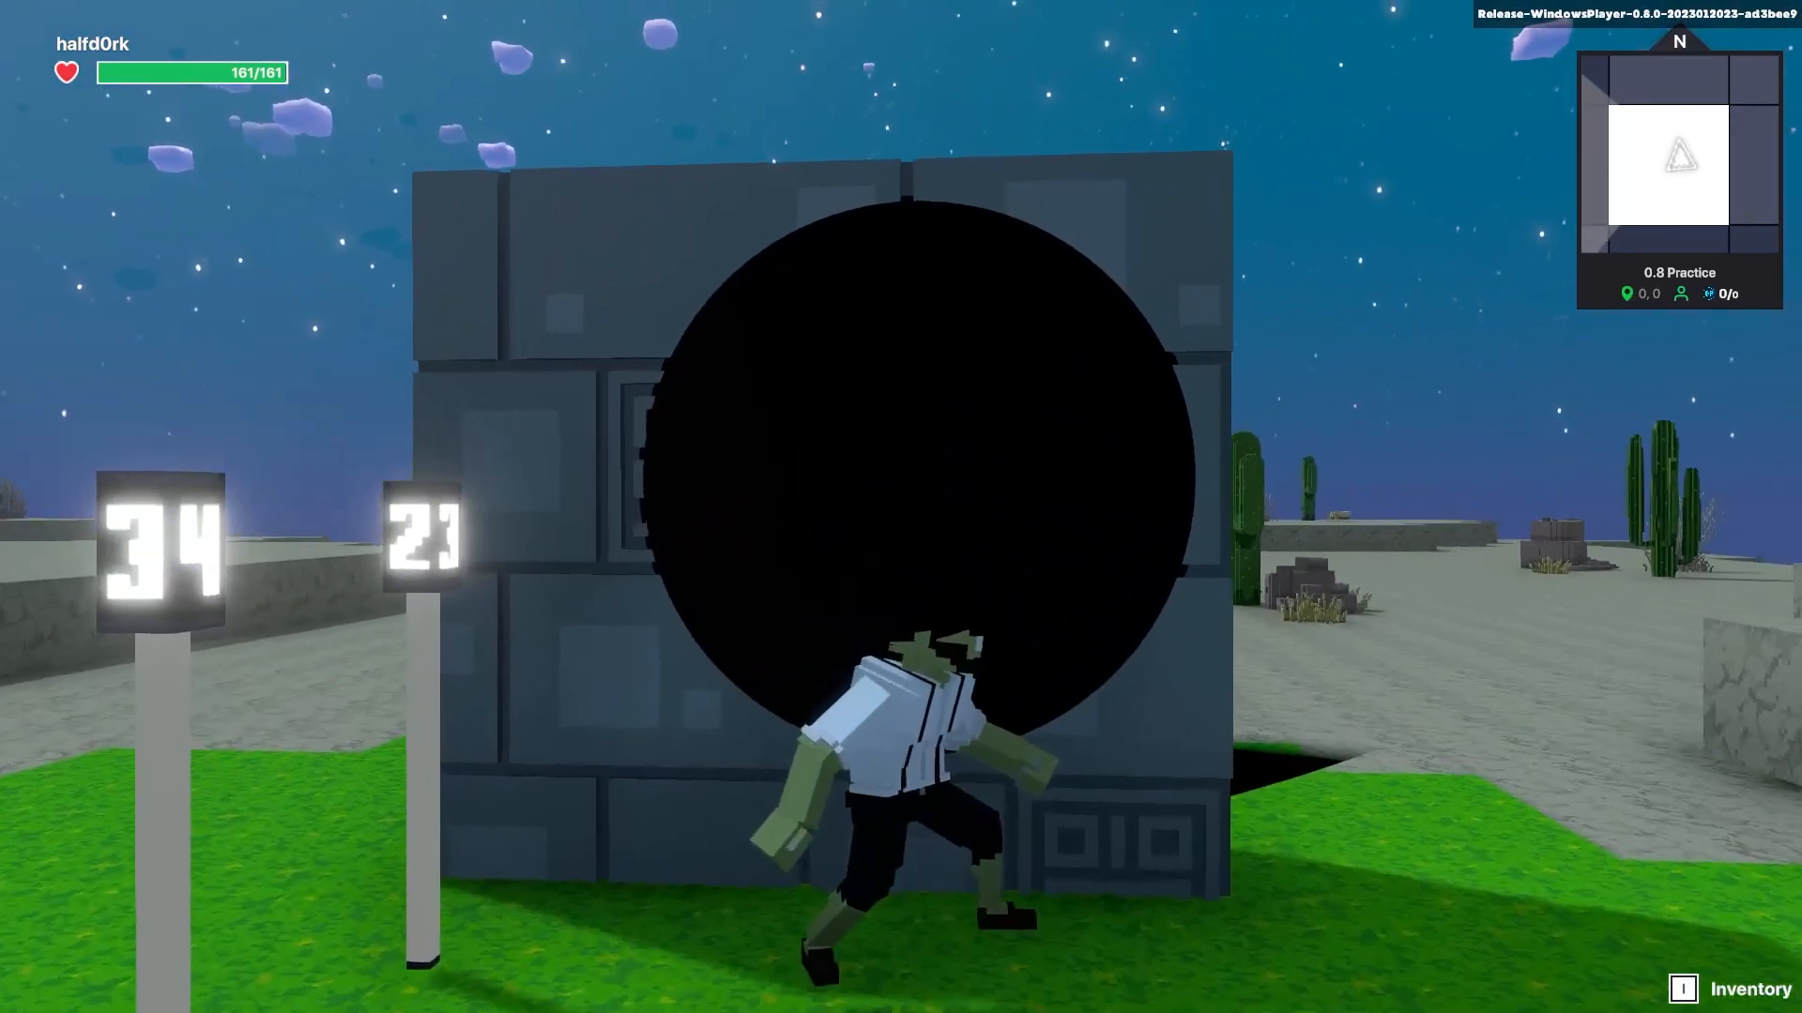
- Walk the character around the wall to see the dark spotlight circle
key(s)
key(d)
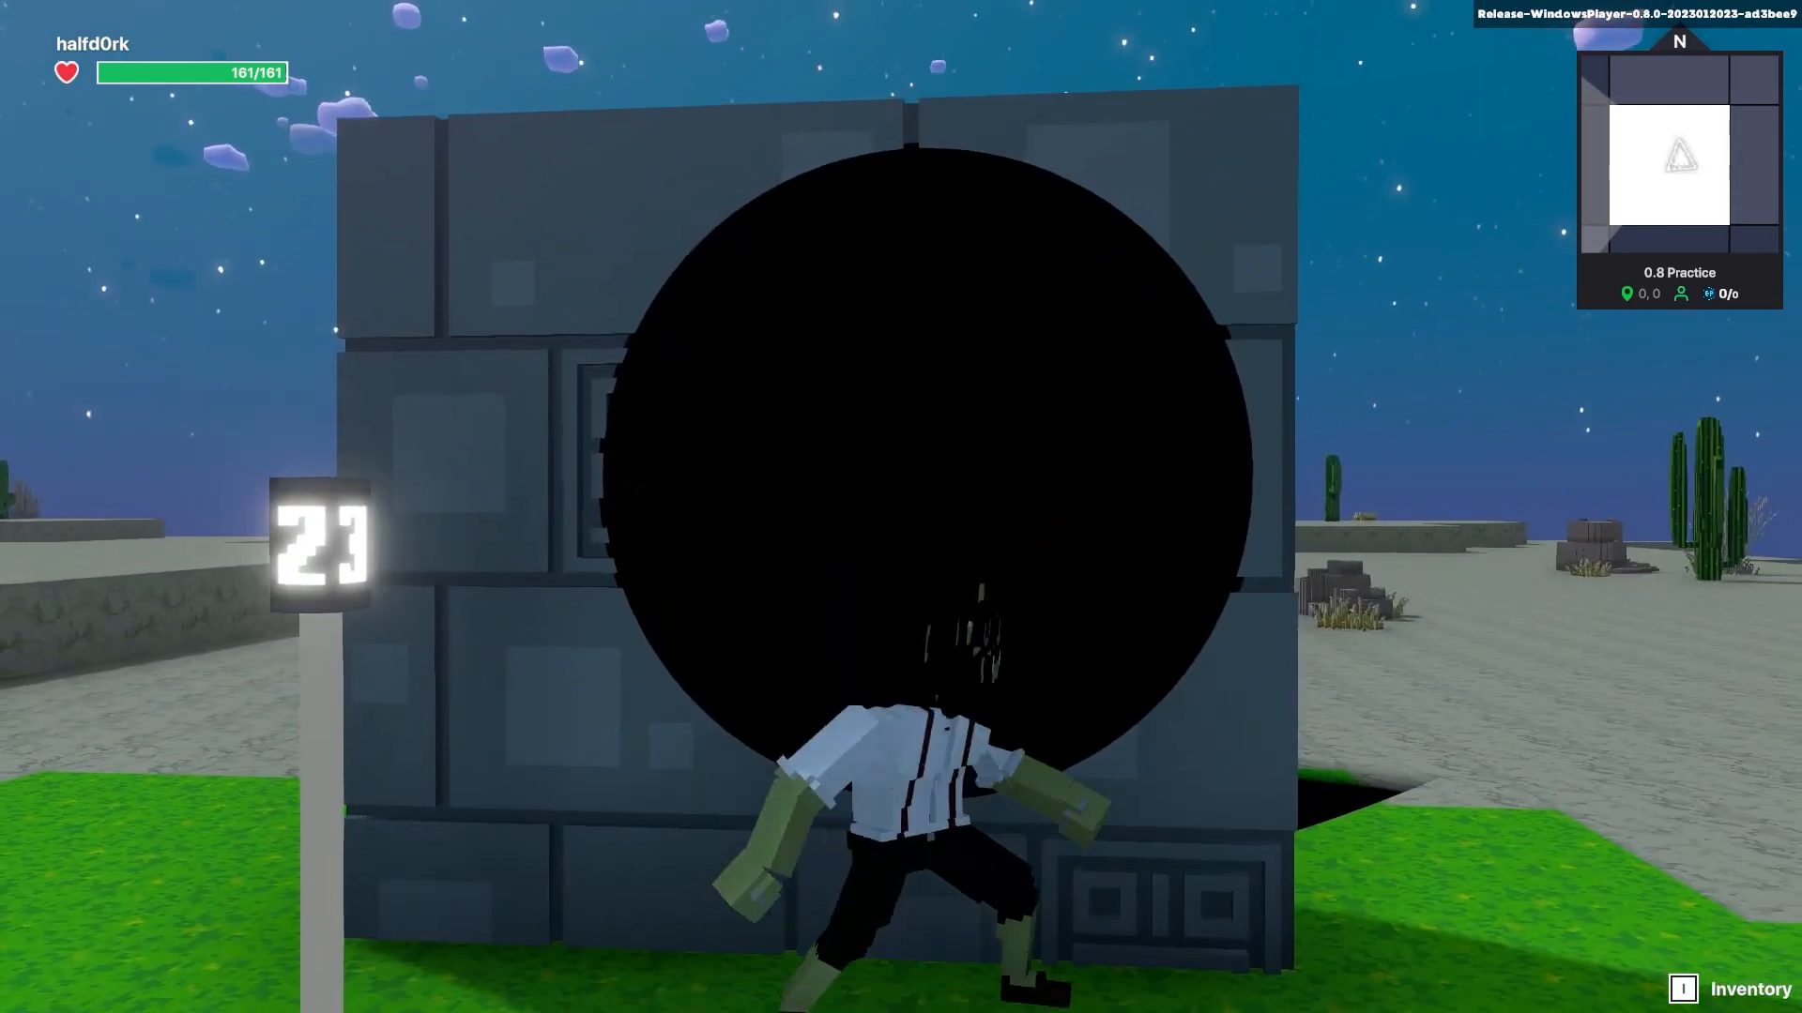
key(a)
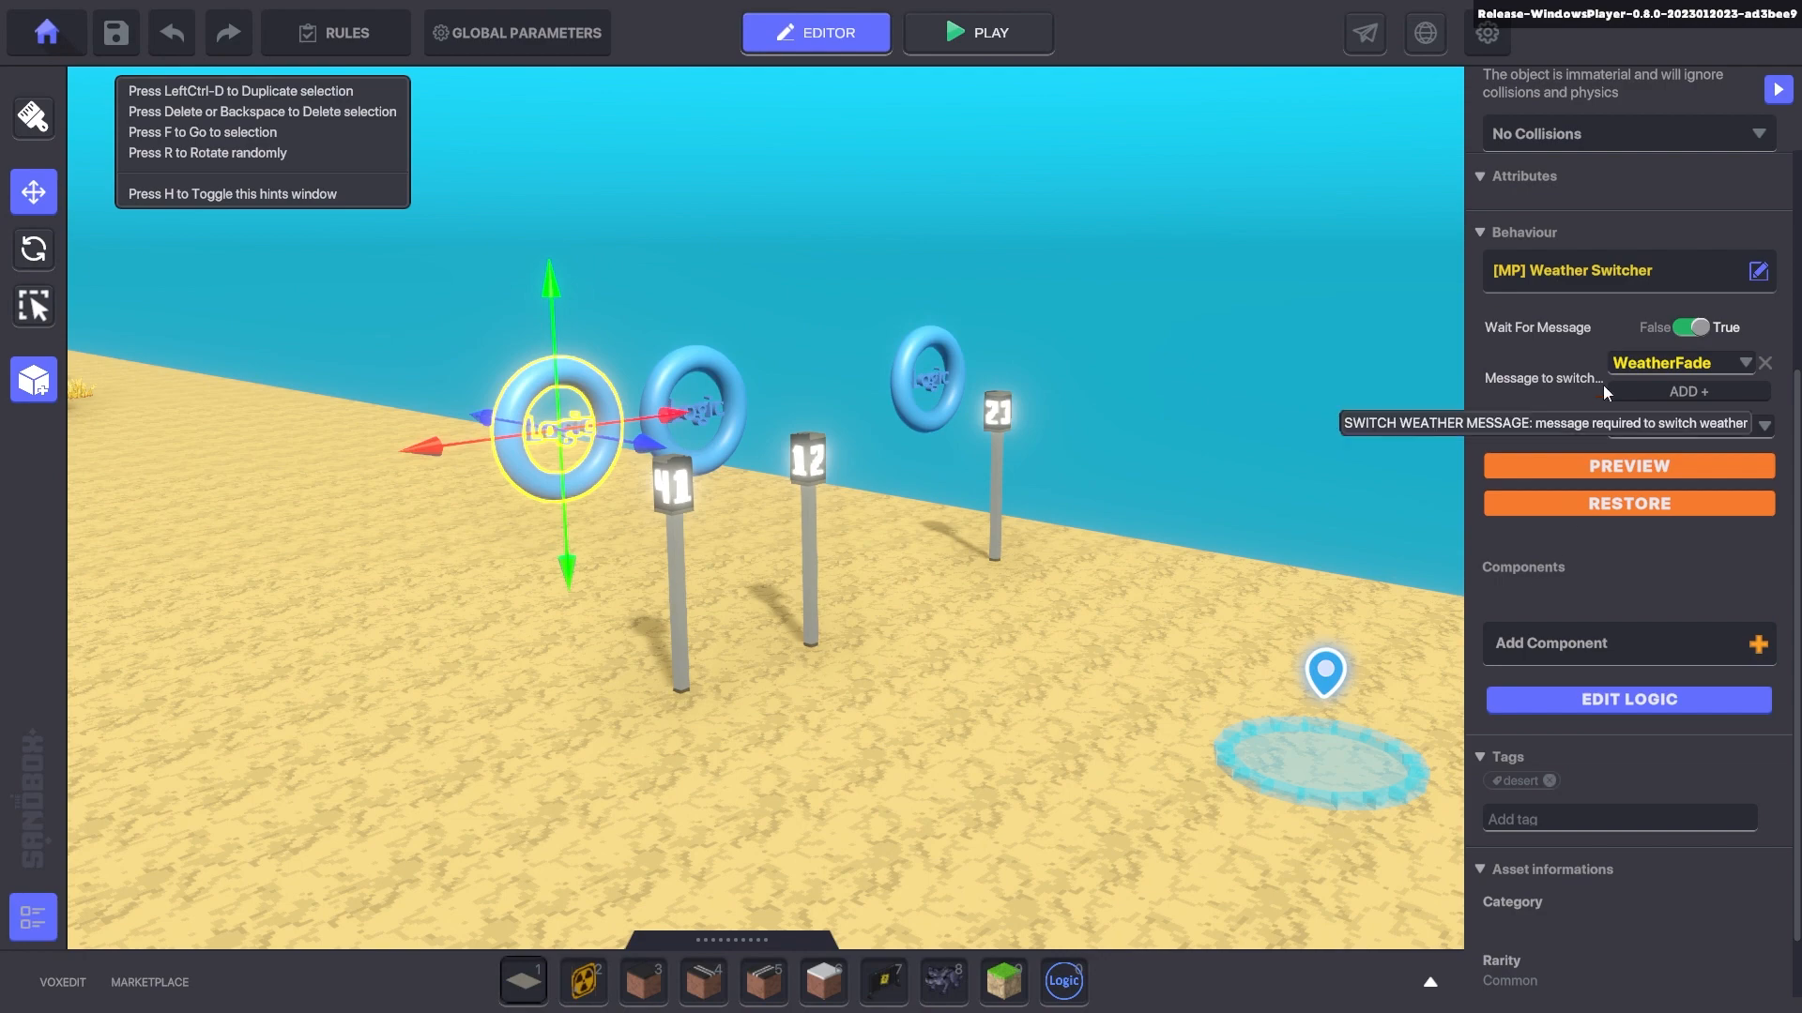
- Preview the Desert weather preset, switch to Custom, then restore the original sky
key(a)
key(w)
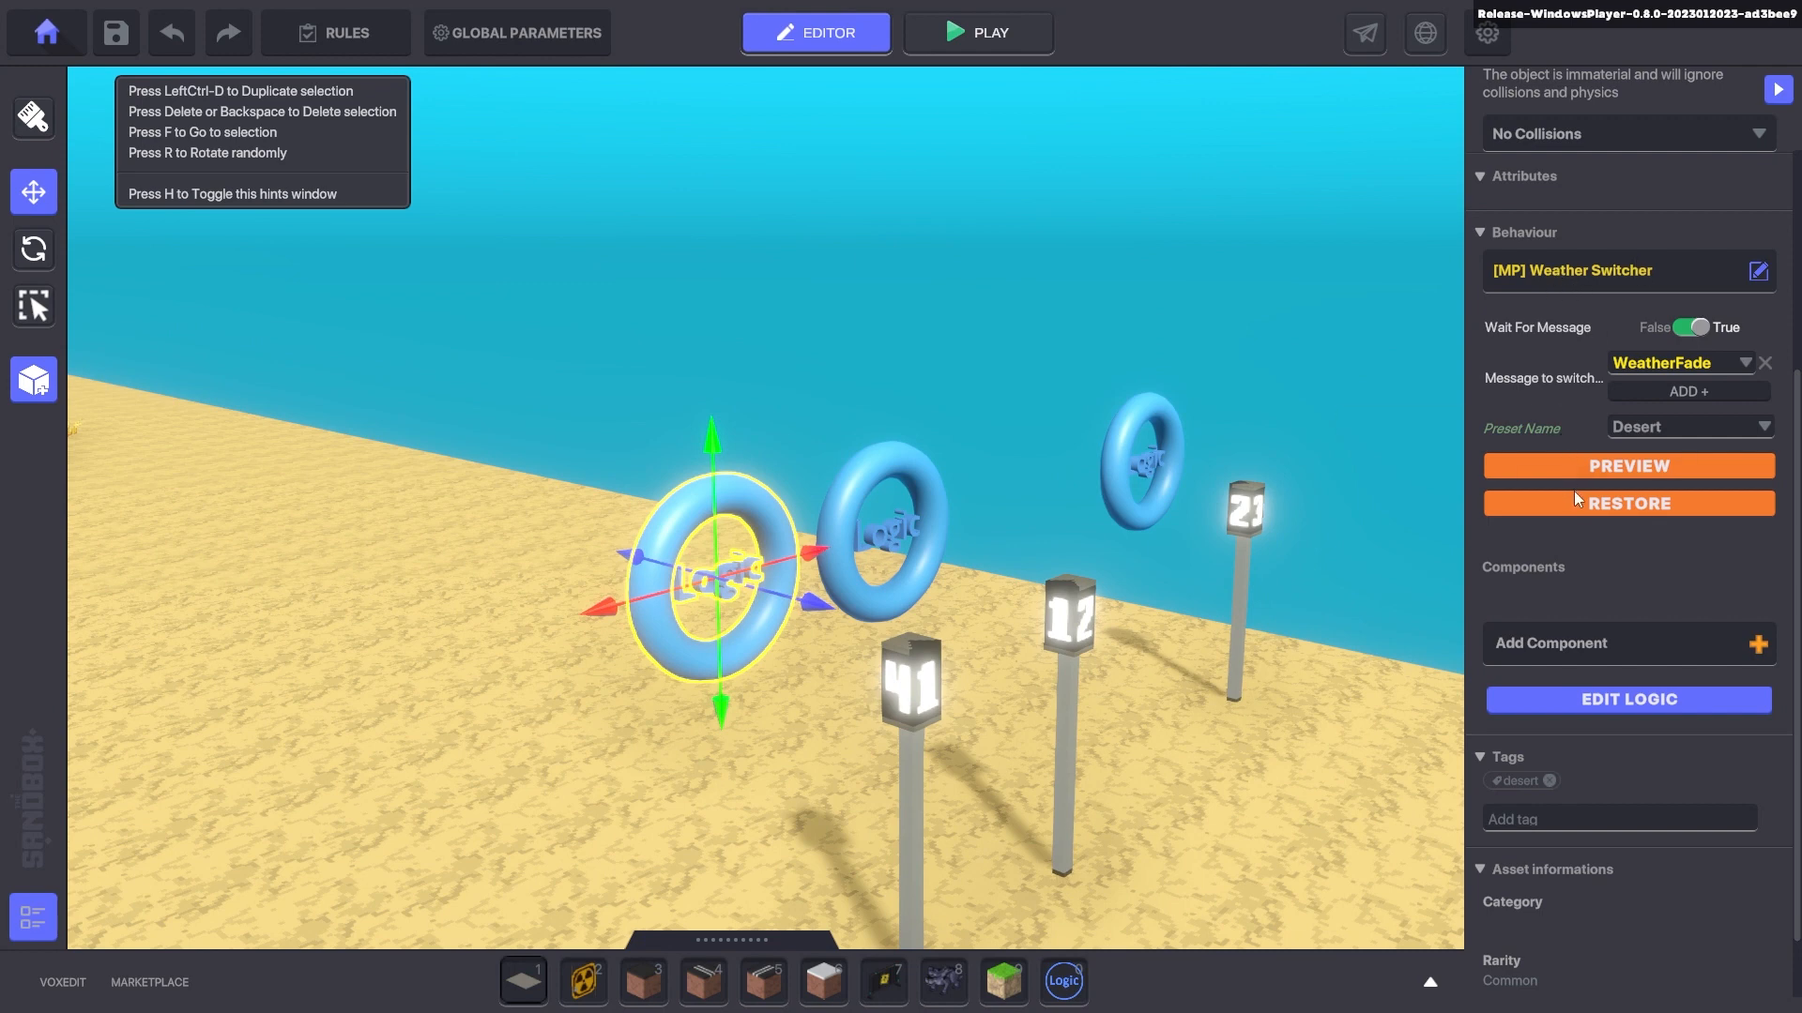
click(1576, 467)
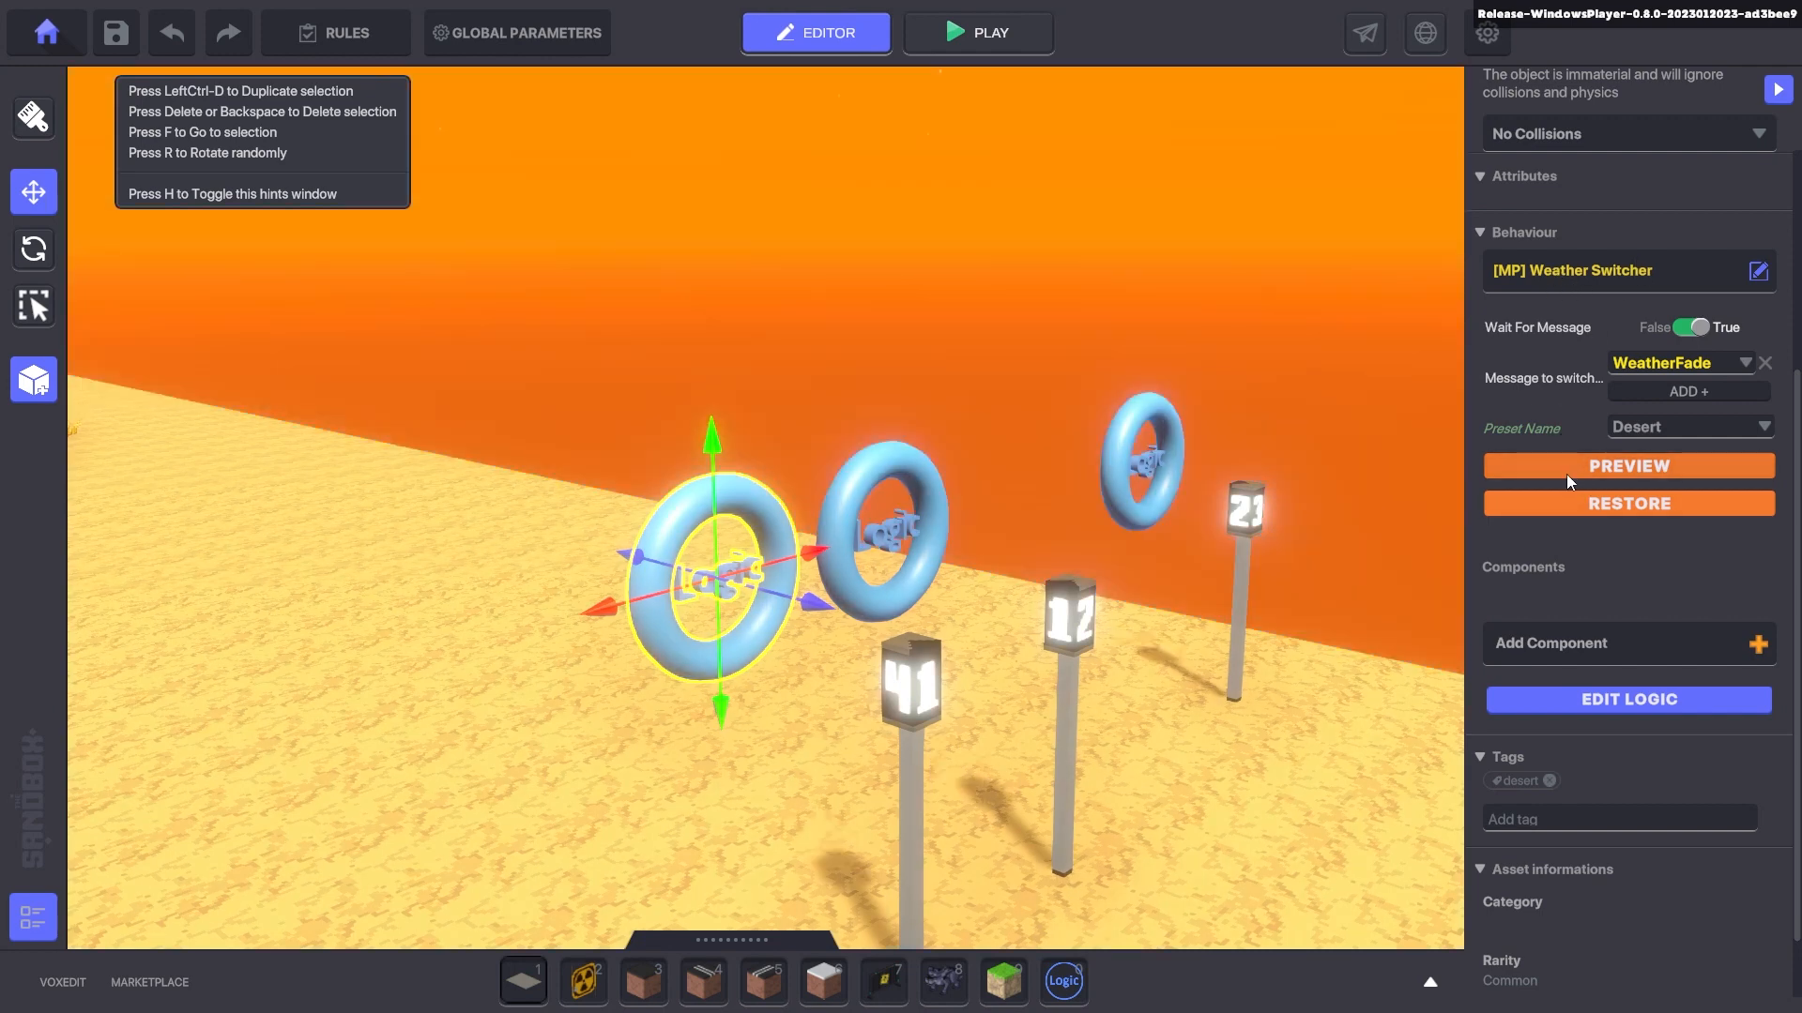
click(1657, 432)
scroll(1647, 554, down, 1)
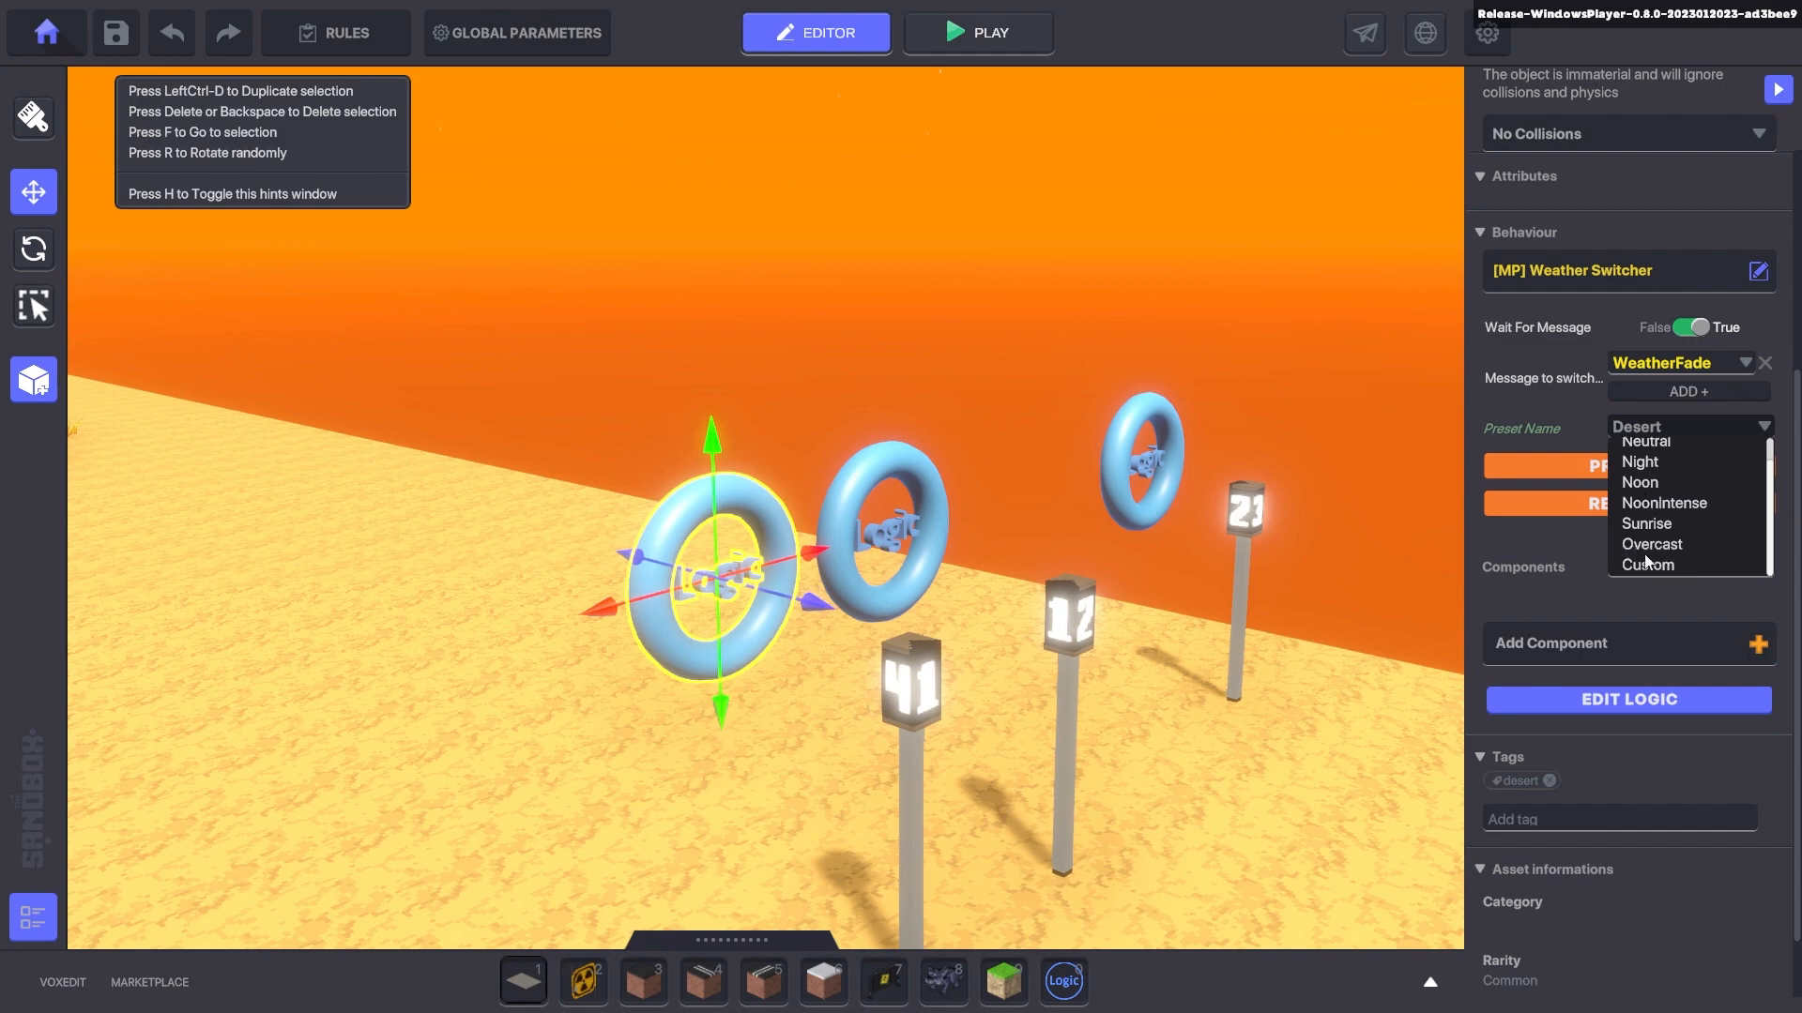
click(1642, 565)
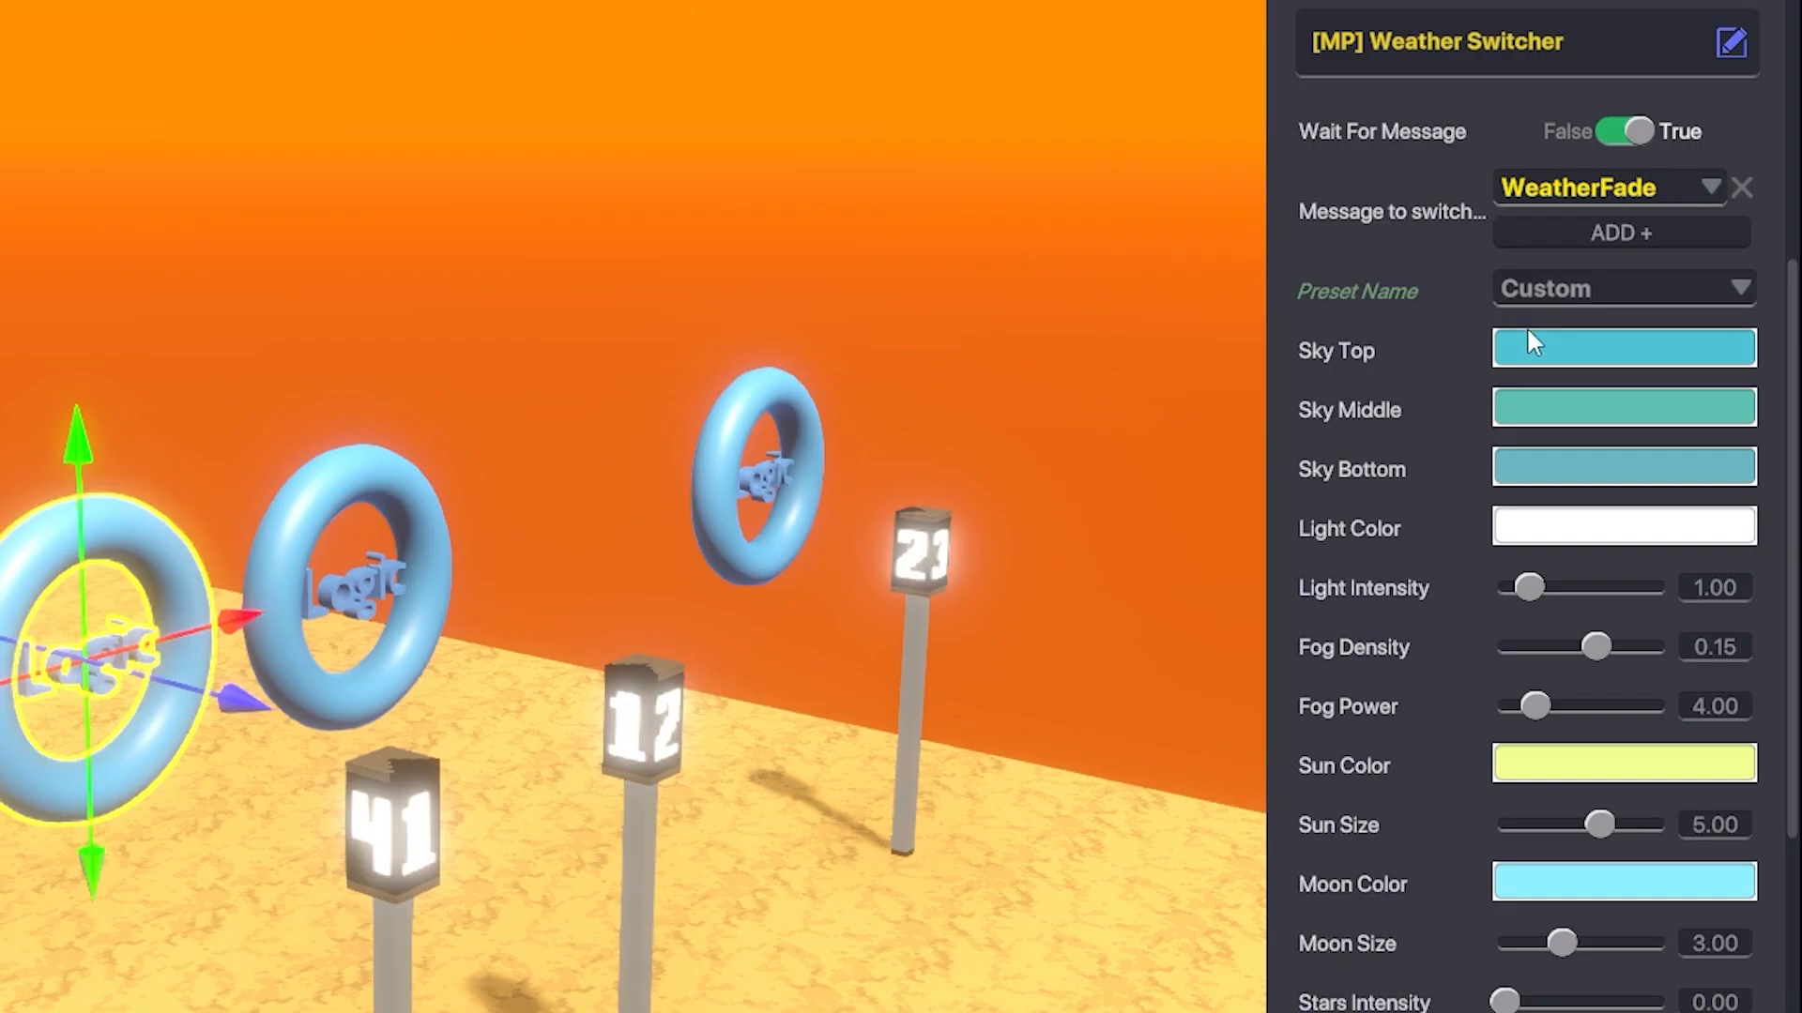
scroll(1392, 255, down, 2)
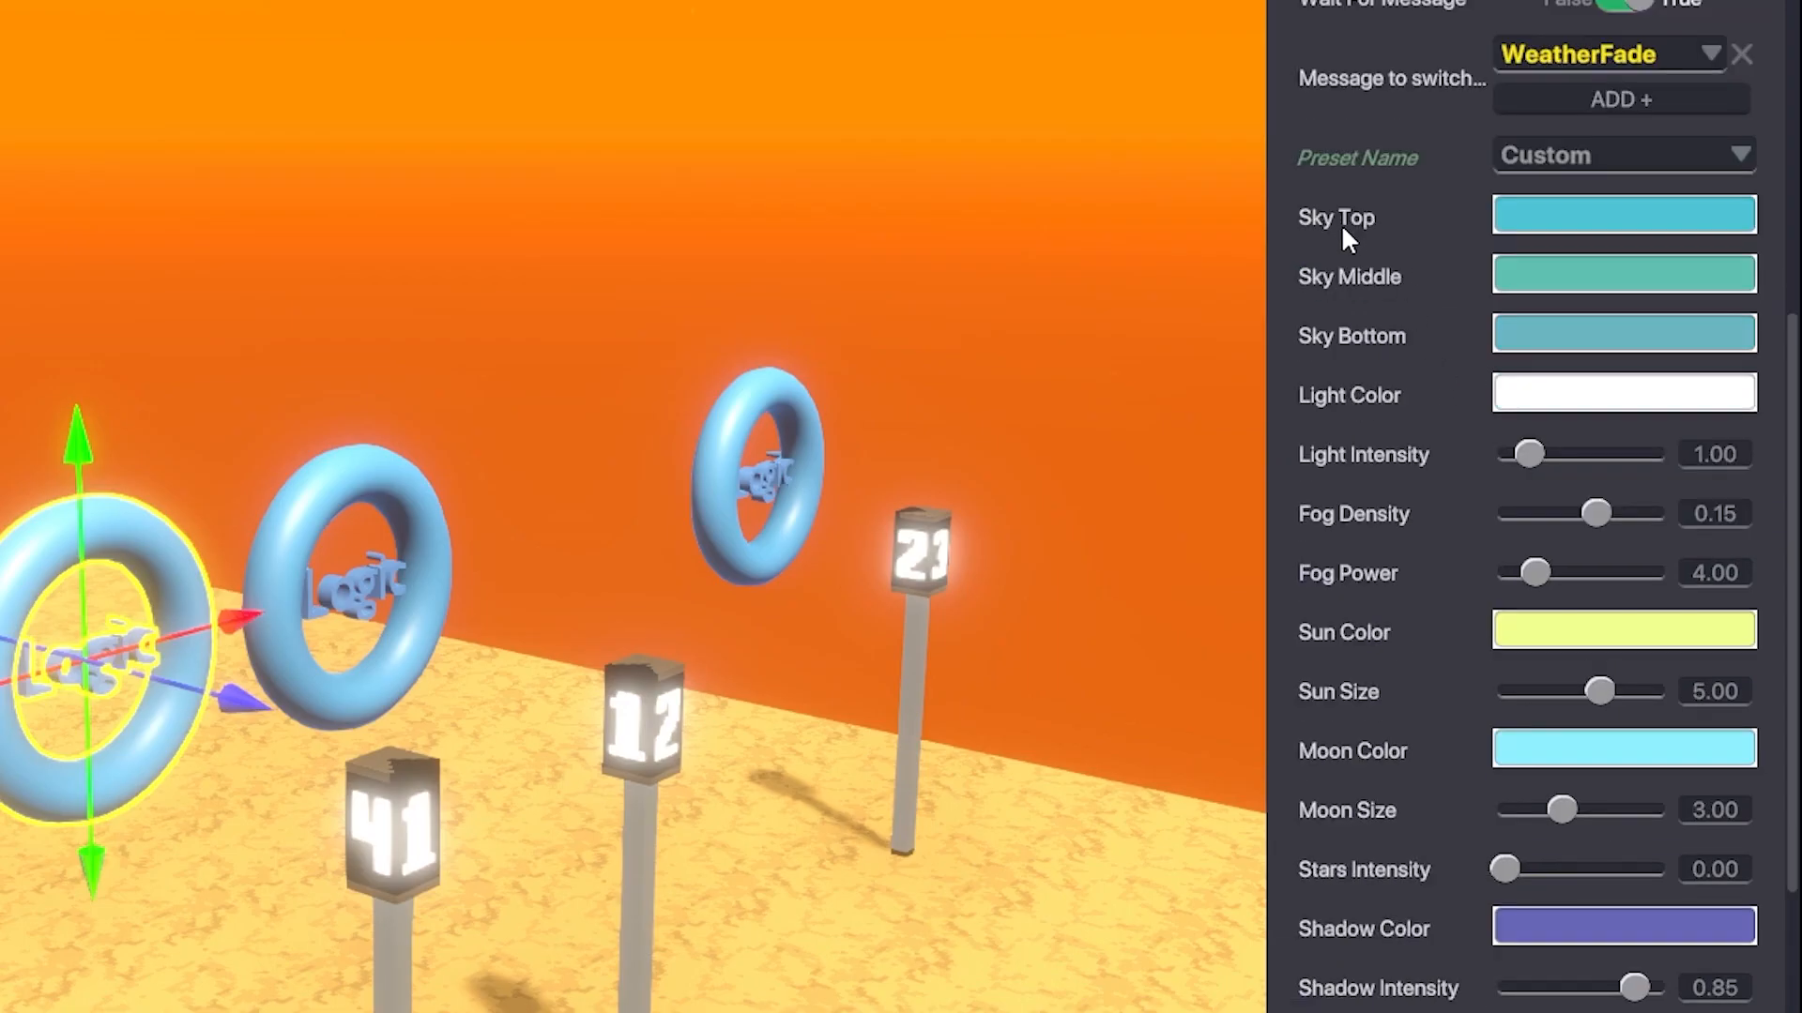
scroll(1412, 356, down, 2)
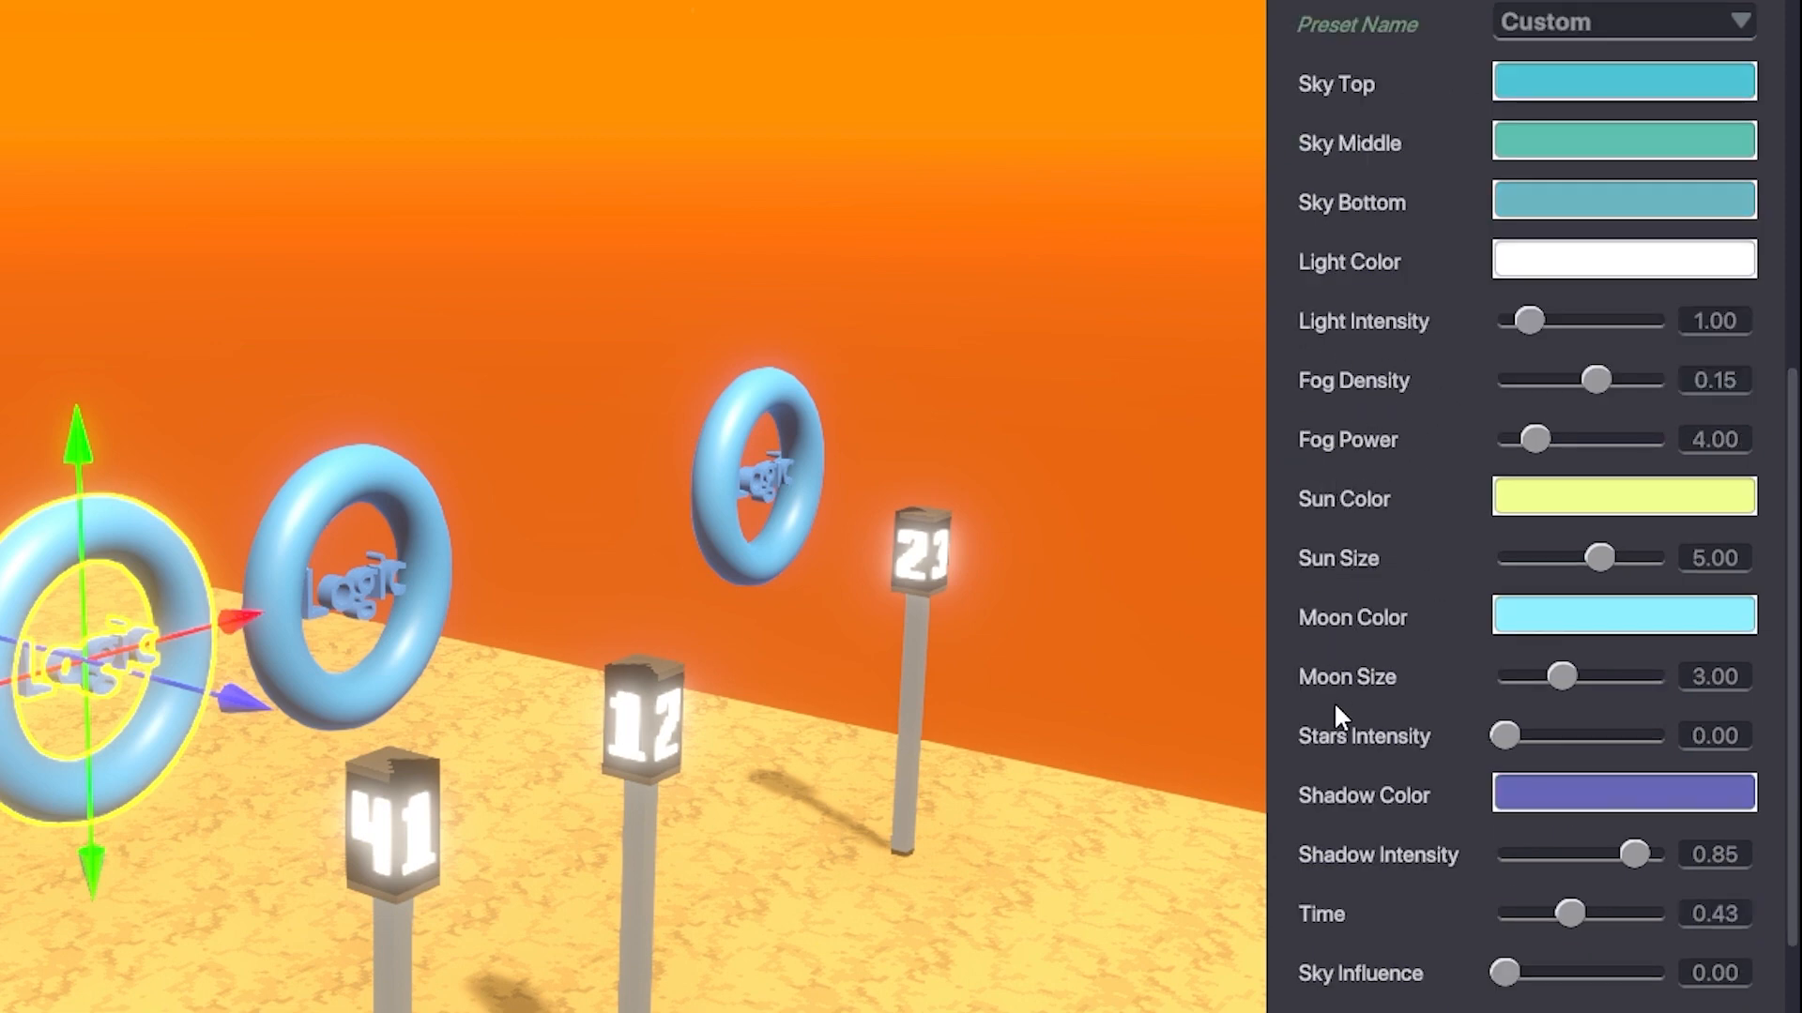
scroll(1411, 814, down, 2)
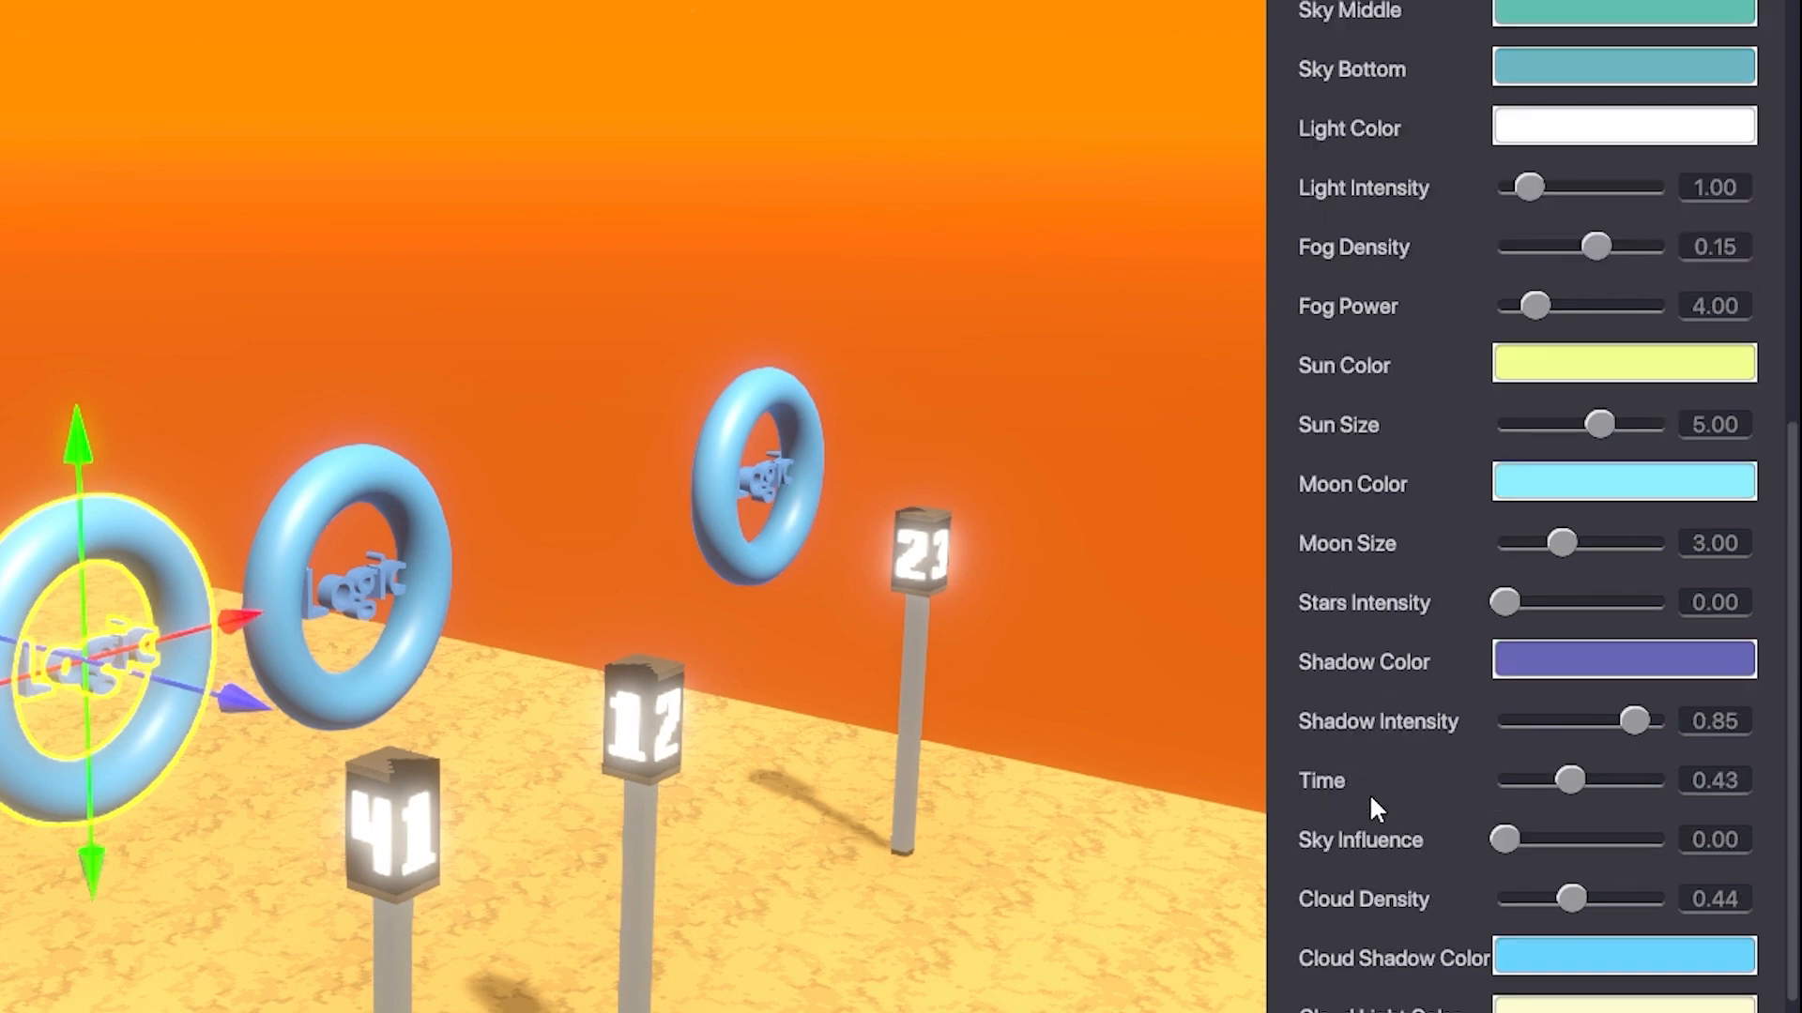
scroll(1351, 859, down, 2)
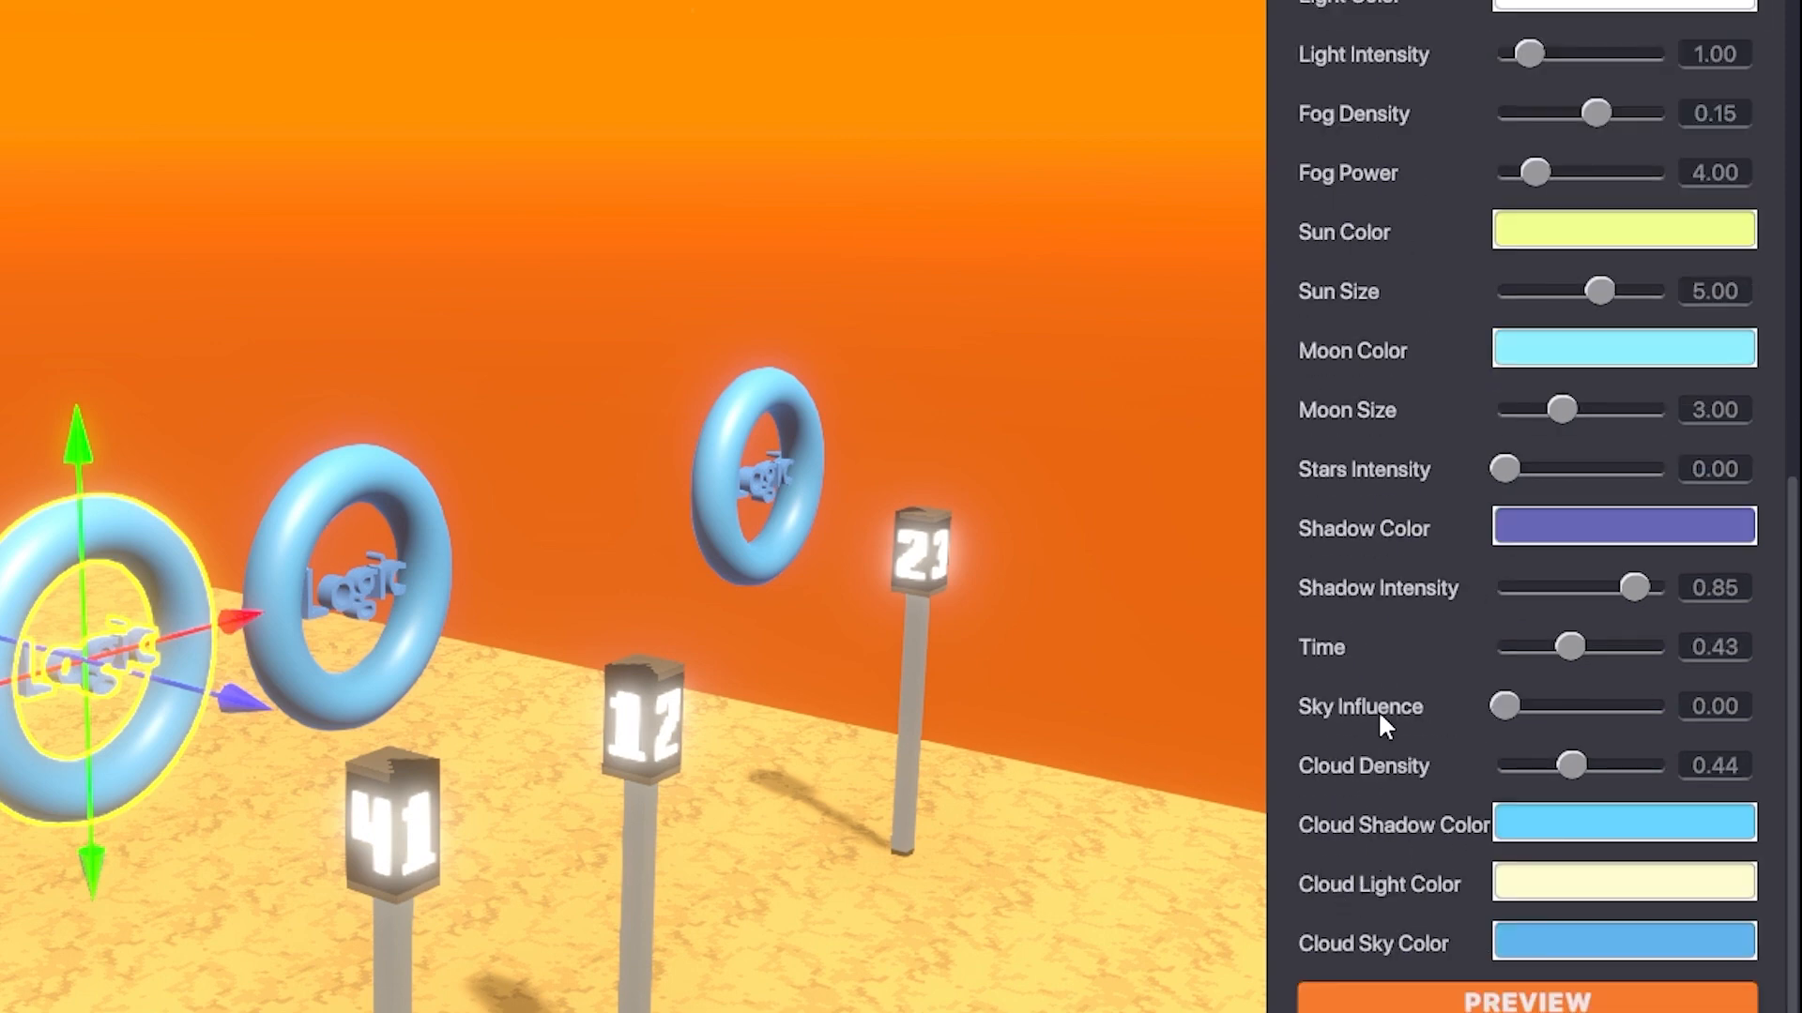
scroll(1378, 709, up, 4)
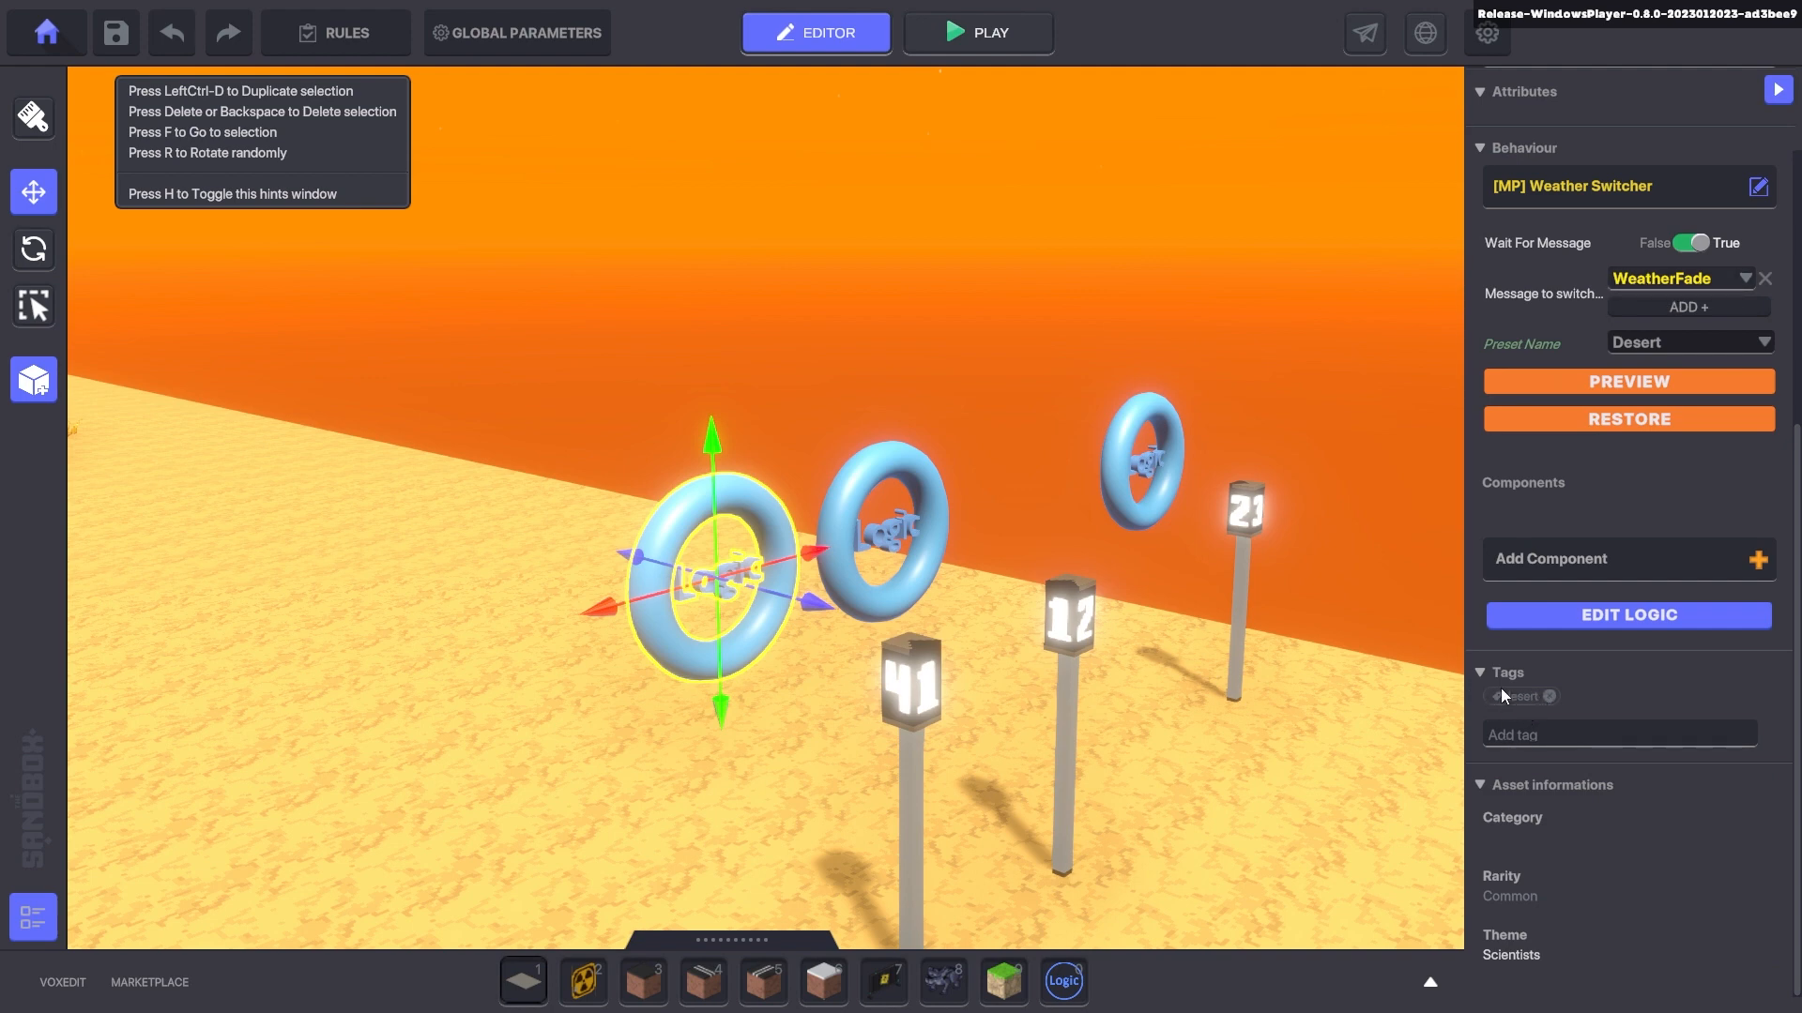
click(1641, 411)
- On the middle ring, preview the night preset, restore daytime, and toggle Wait For Message
click(882, 526)
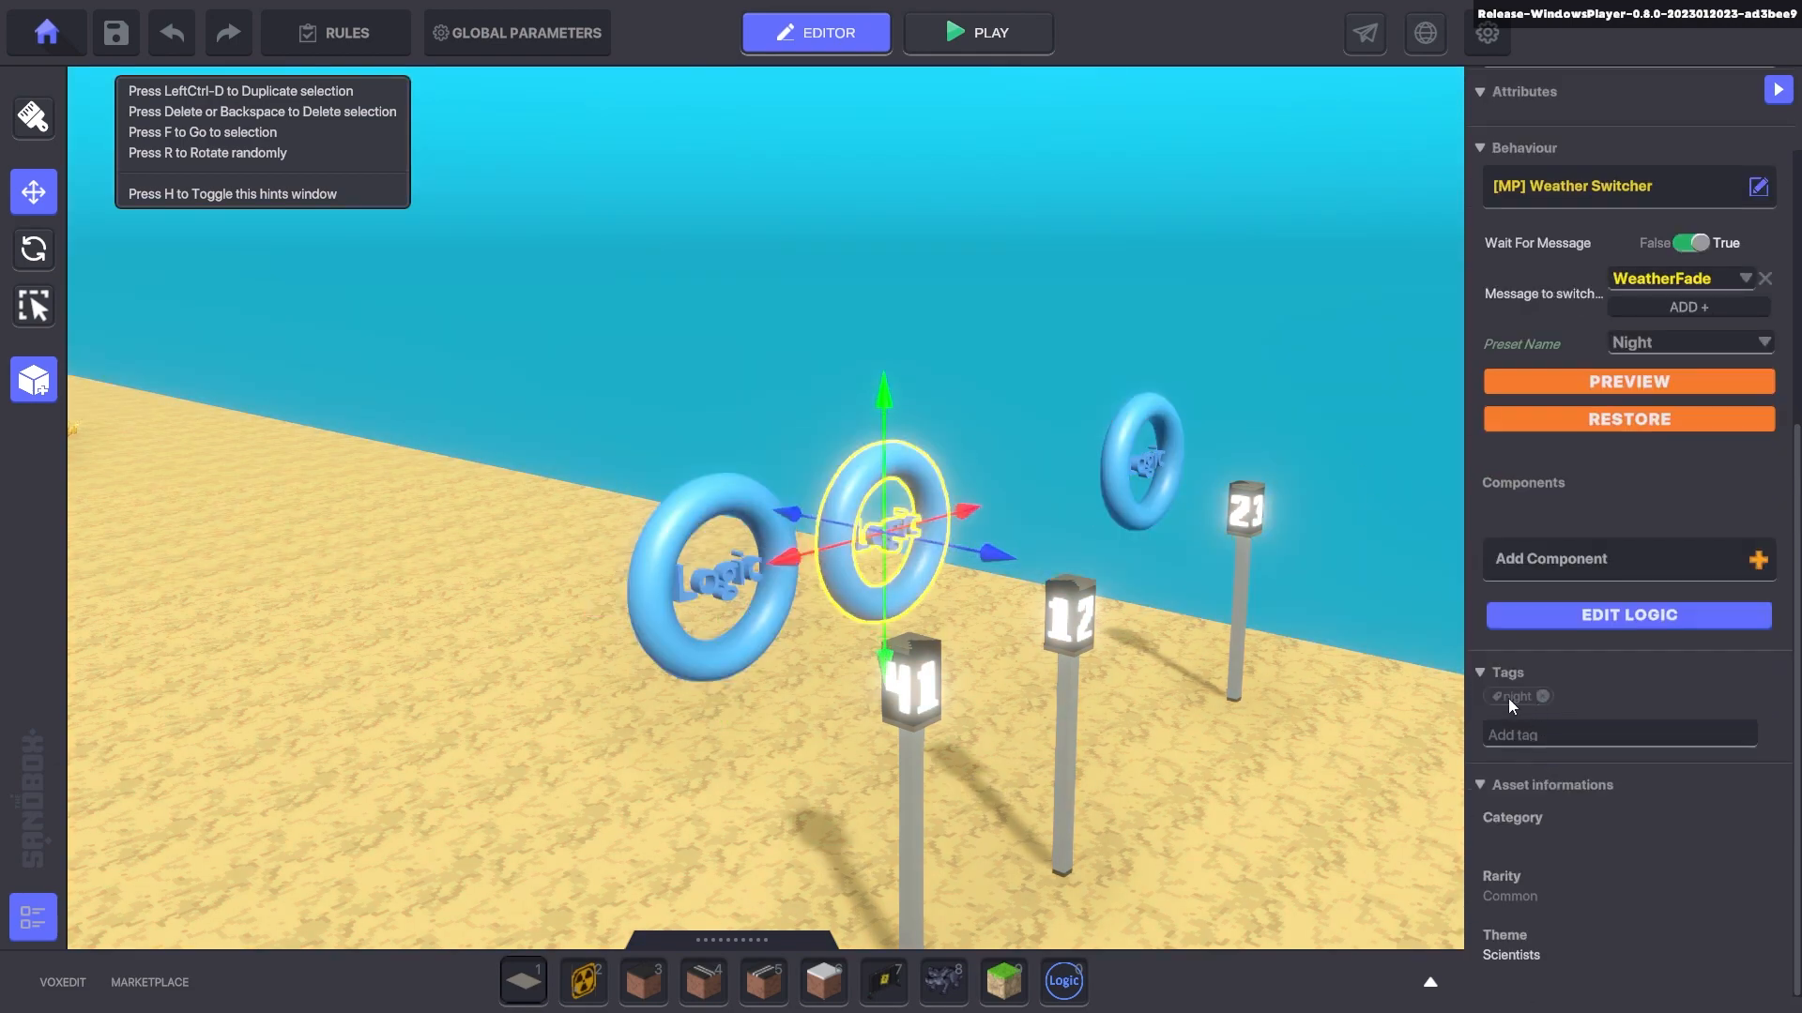
scroll(1674, 700, up, 2)
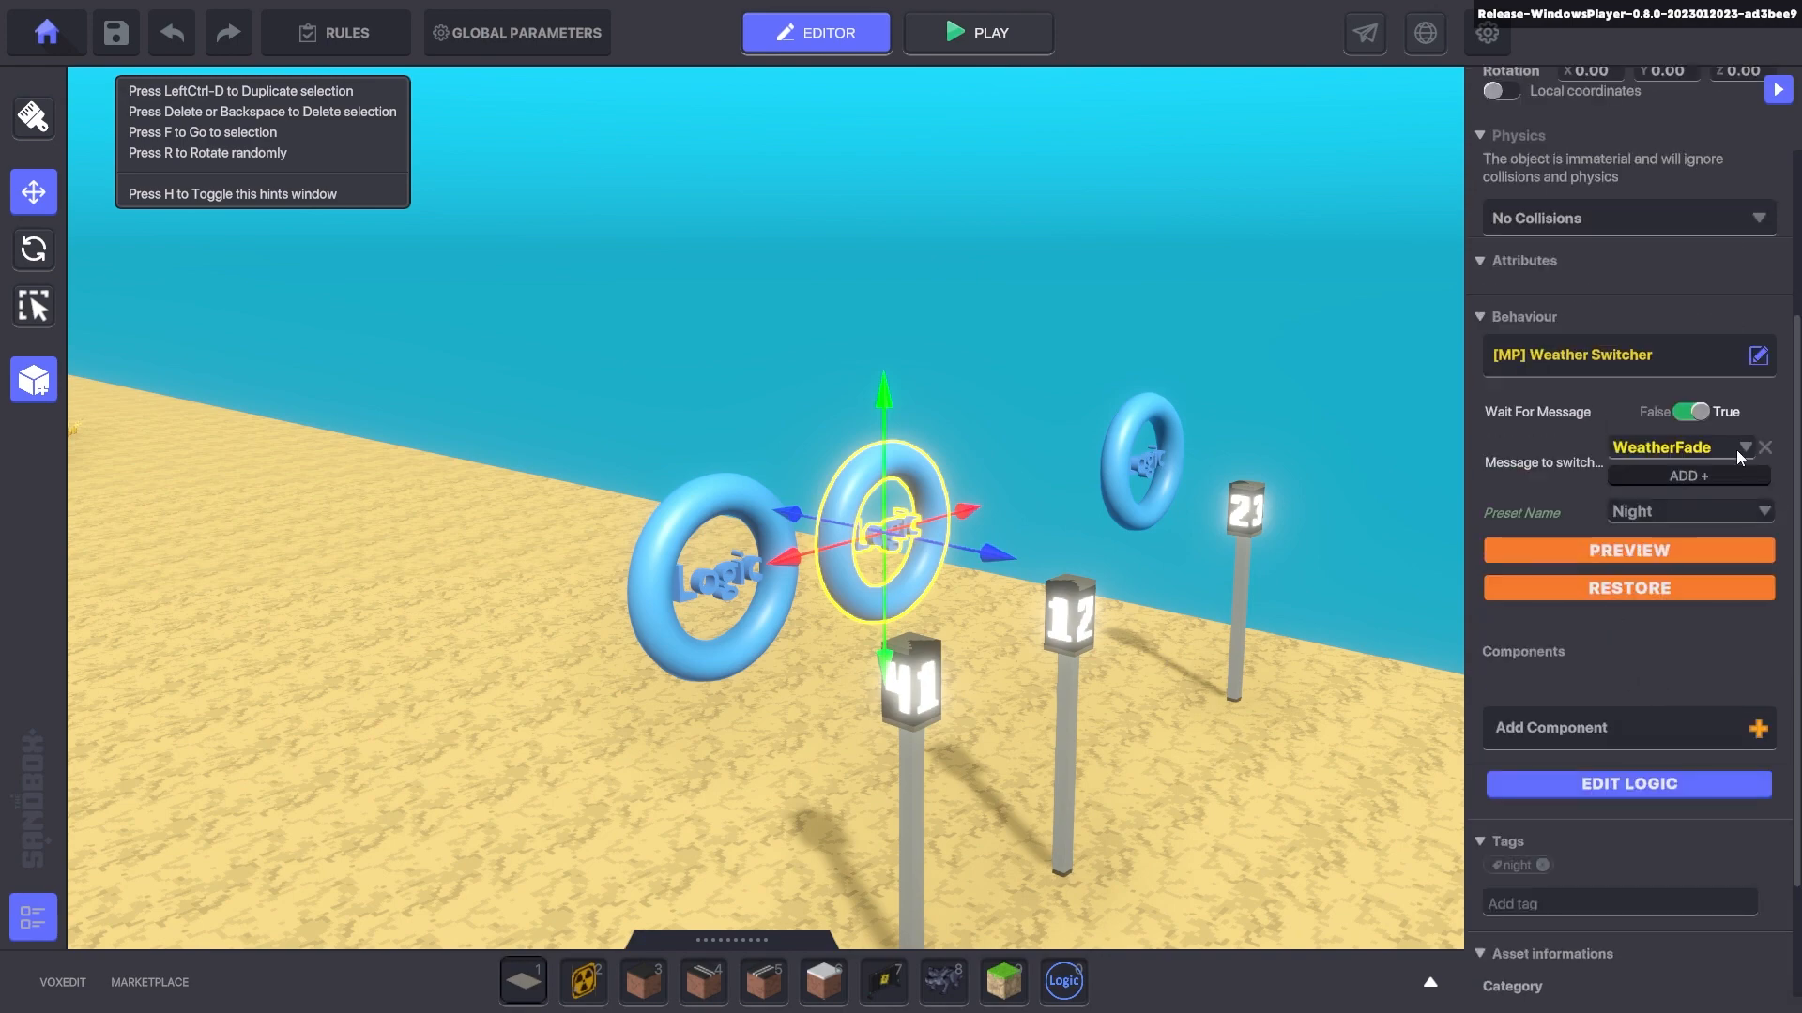
click(1625, 550)
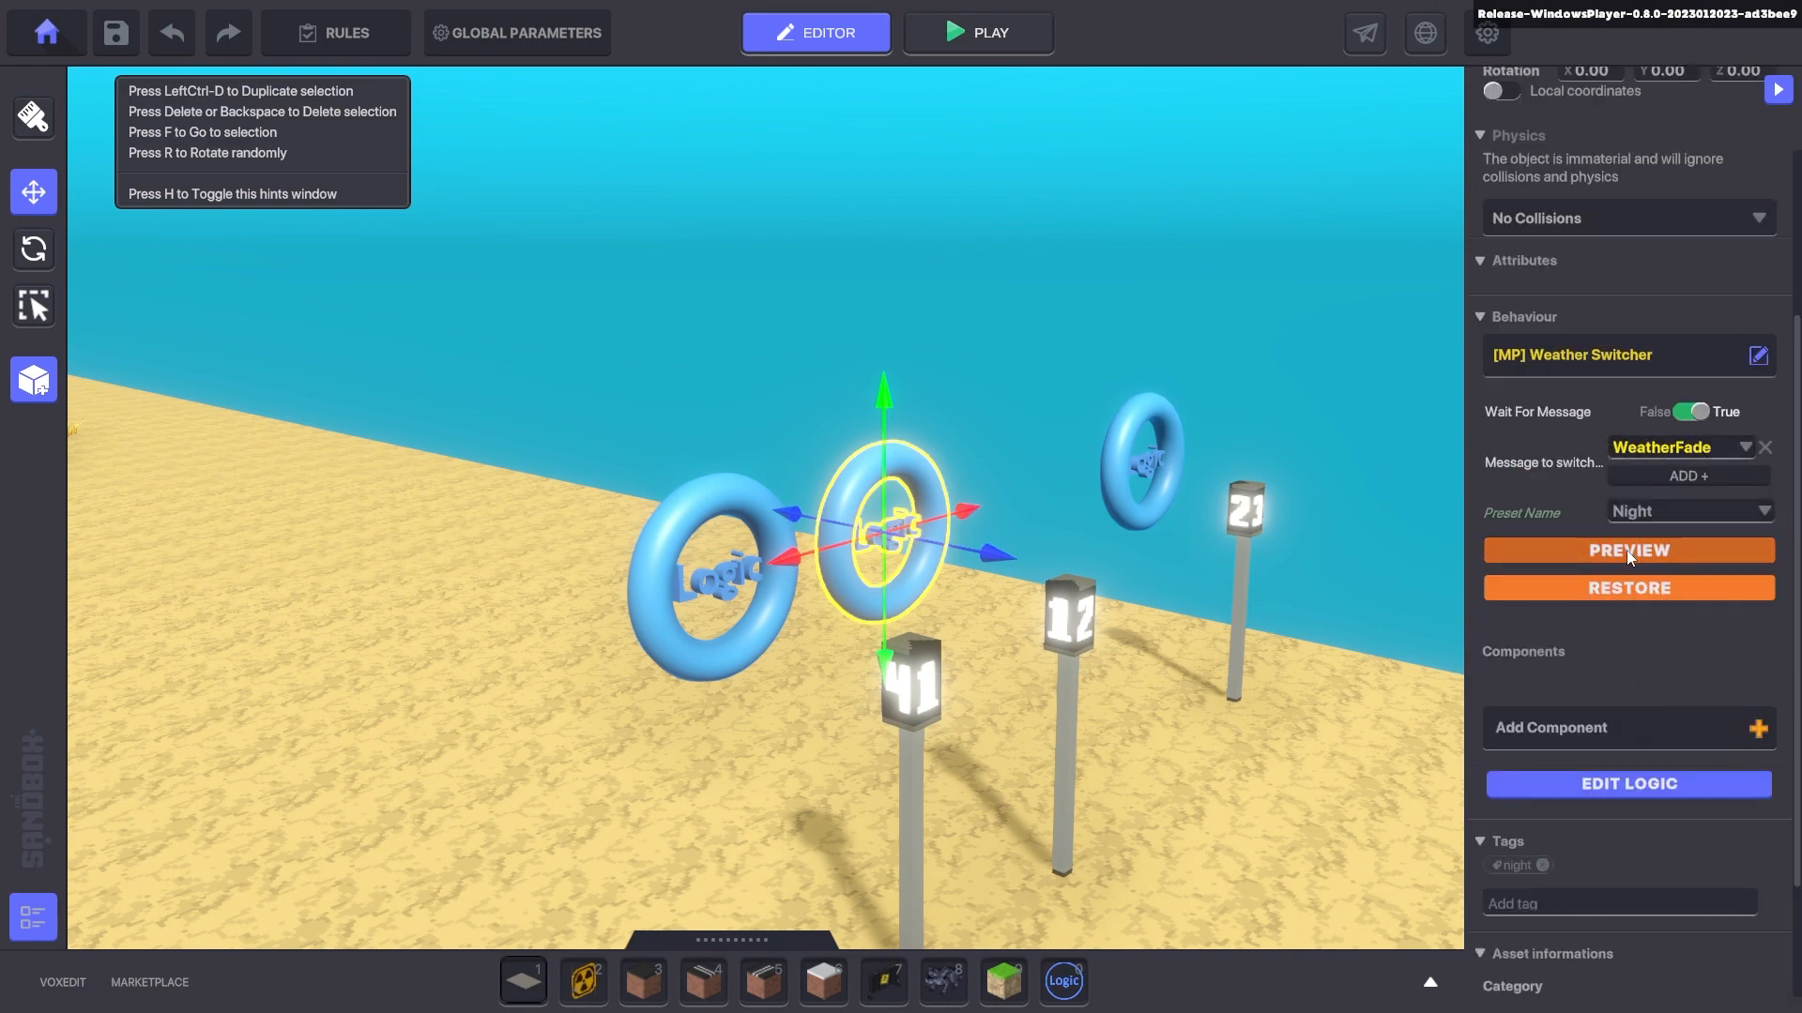
click(1629, 595)
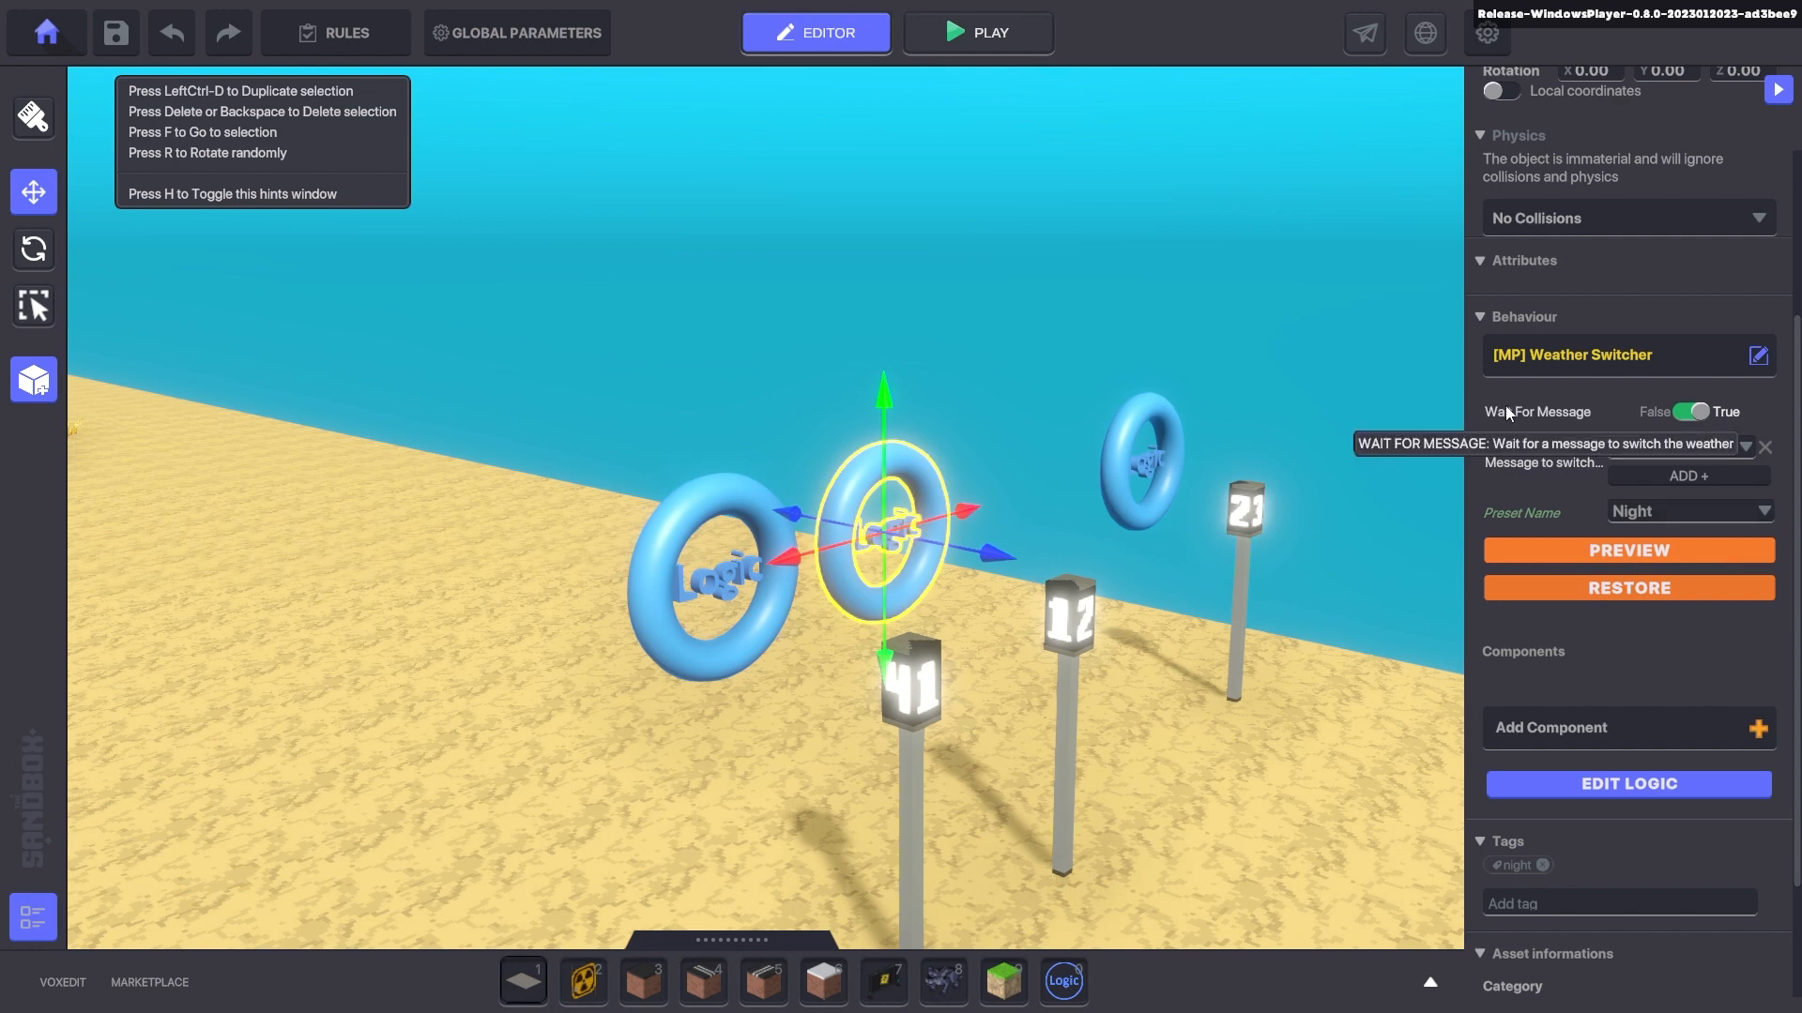
click(1695, 416)
click(1692, 419)
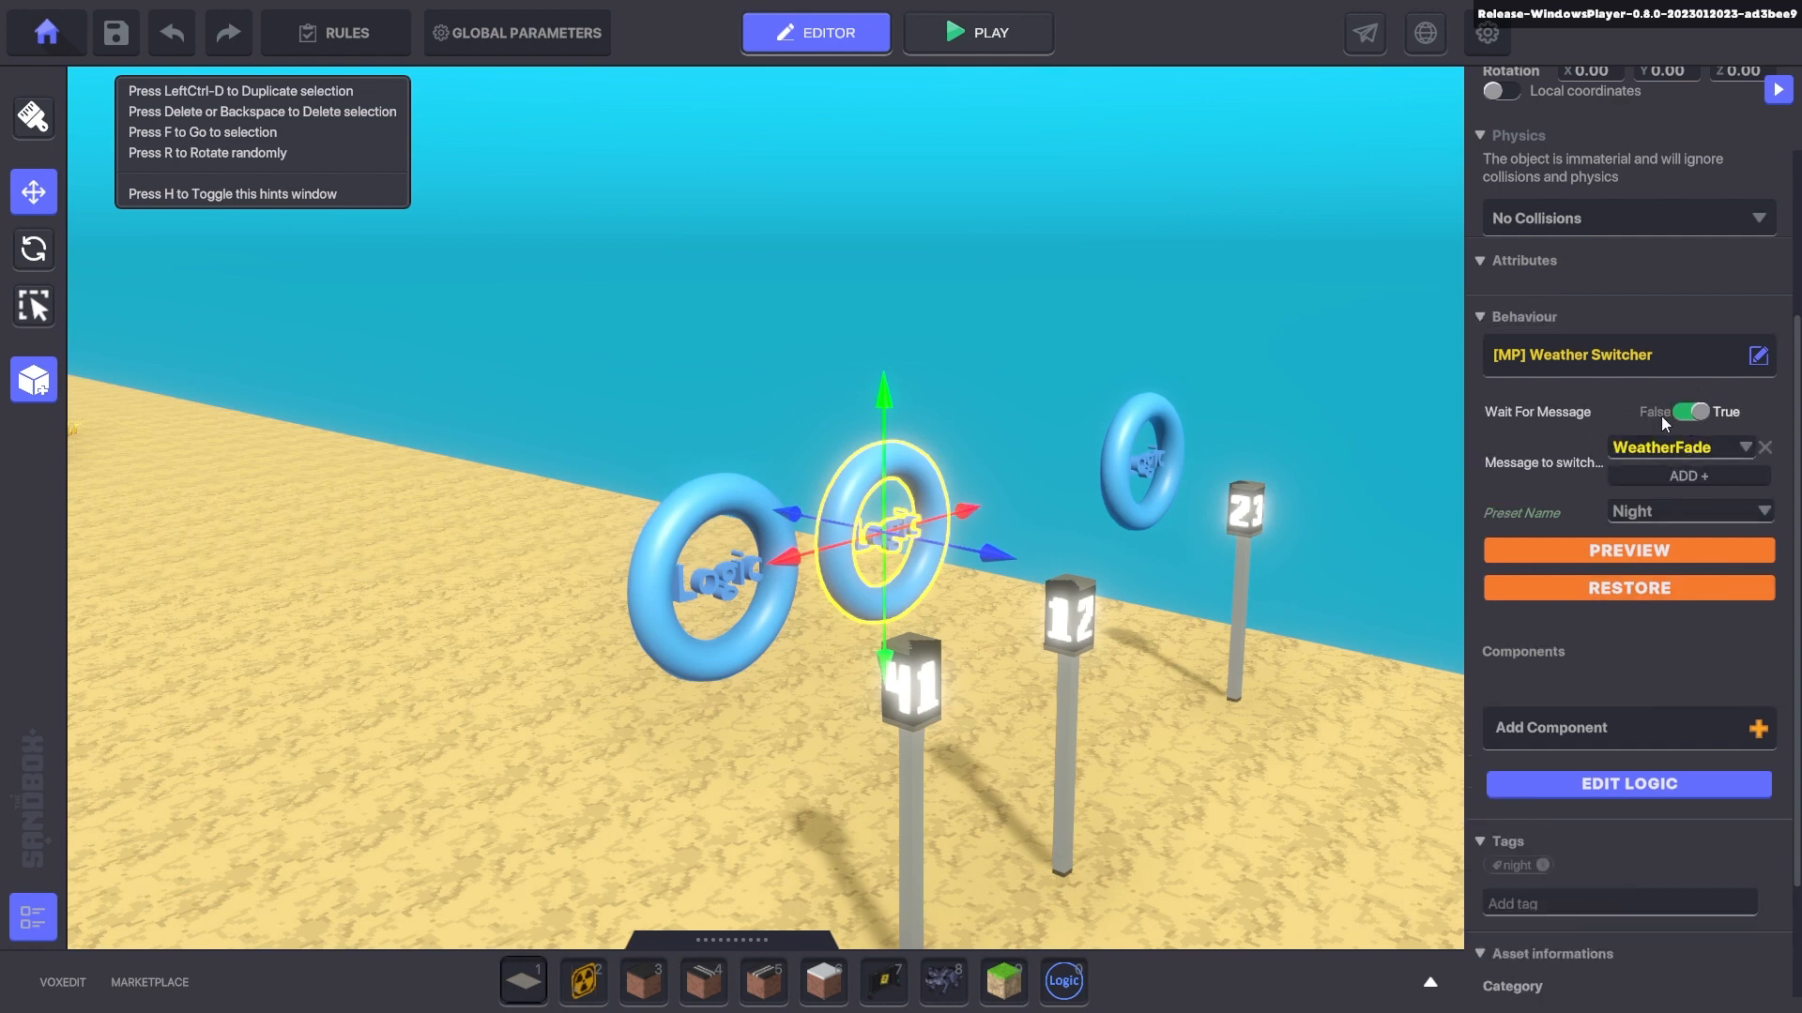
click(1686, 414)
- Playtest the night weather, then widen the Properties panel
key(ctrl+p)
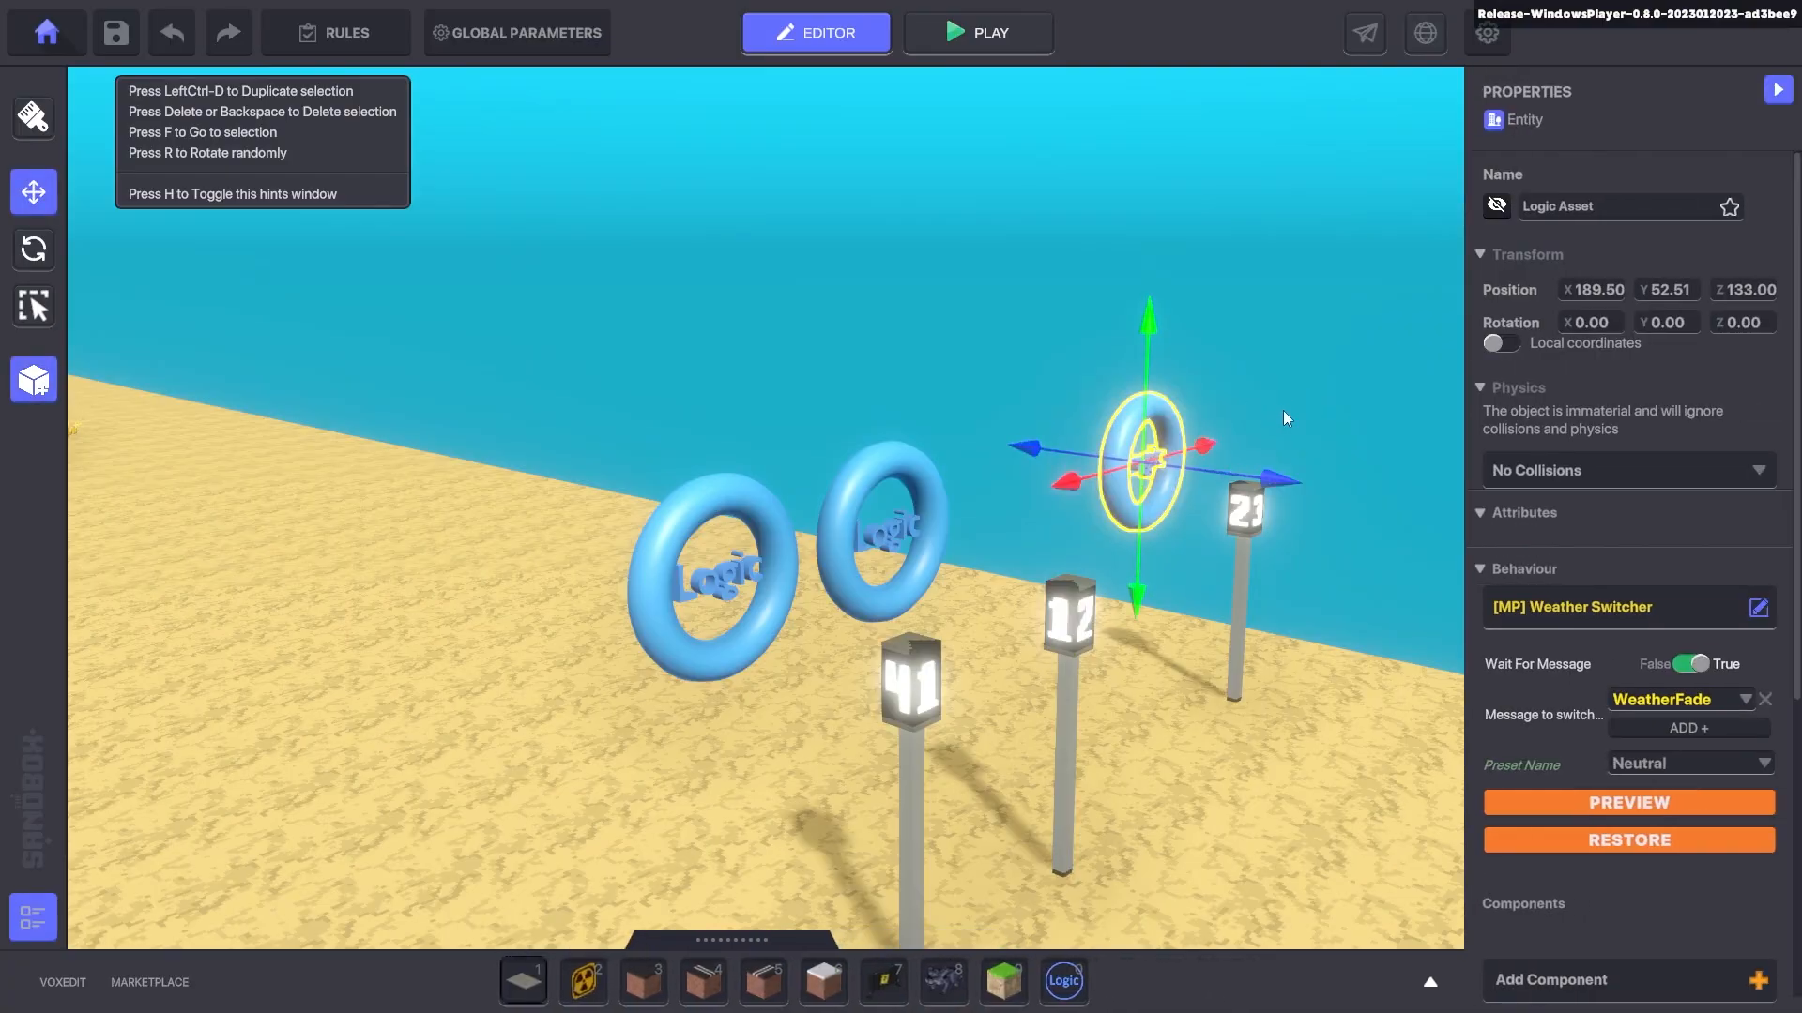
scroll(1686, 550, down, 3)
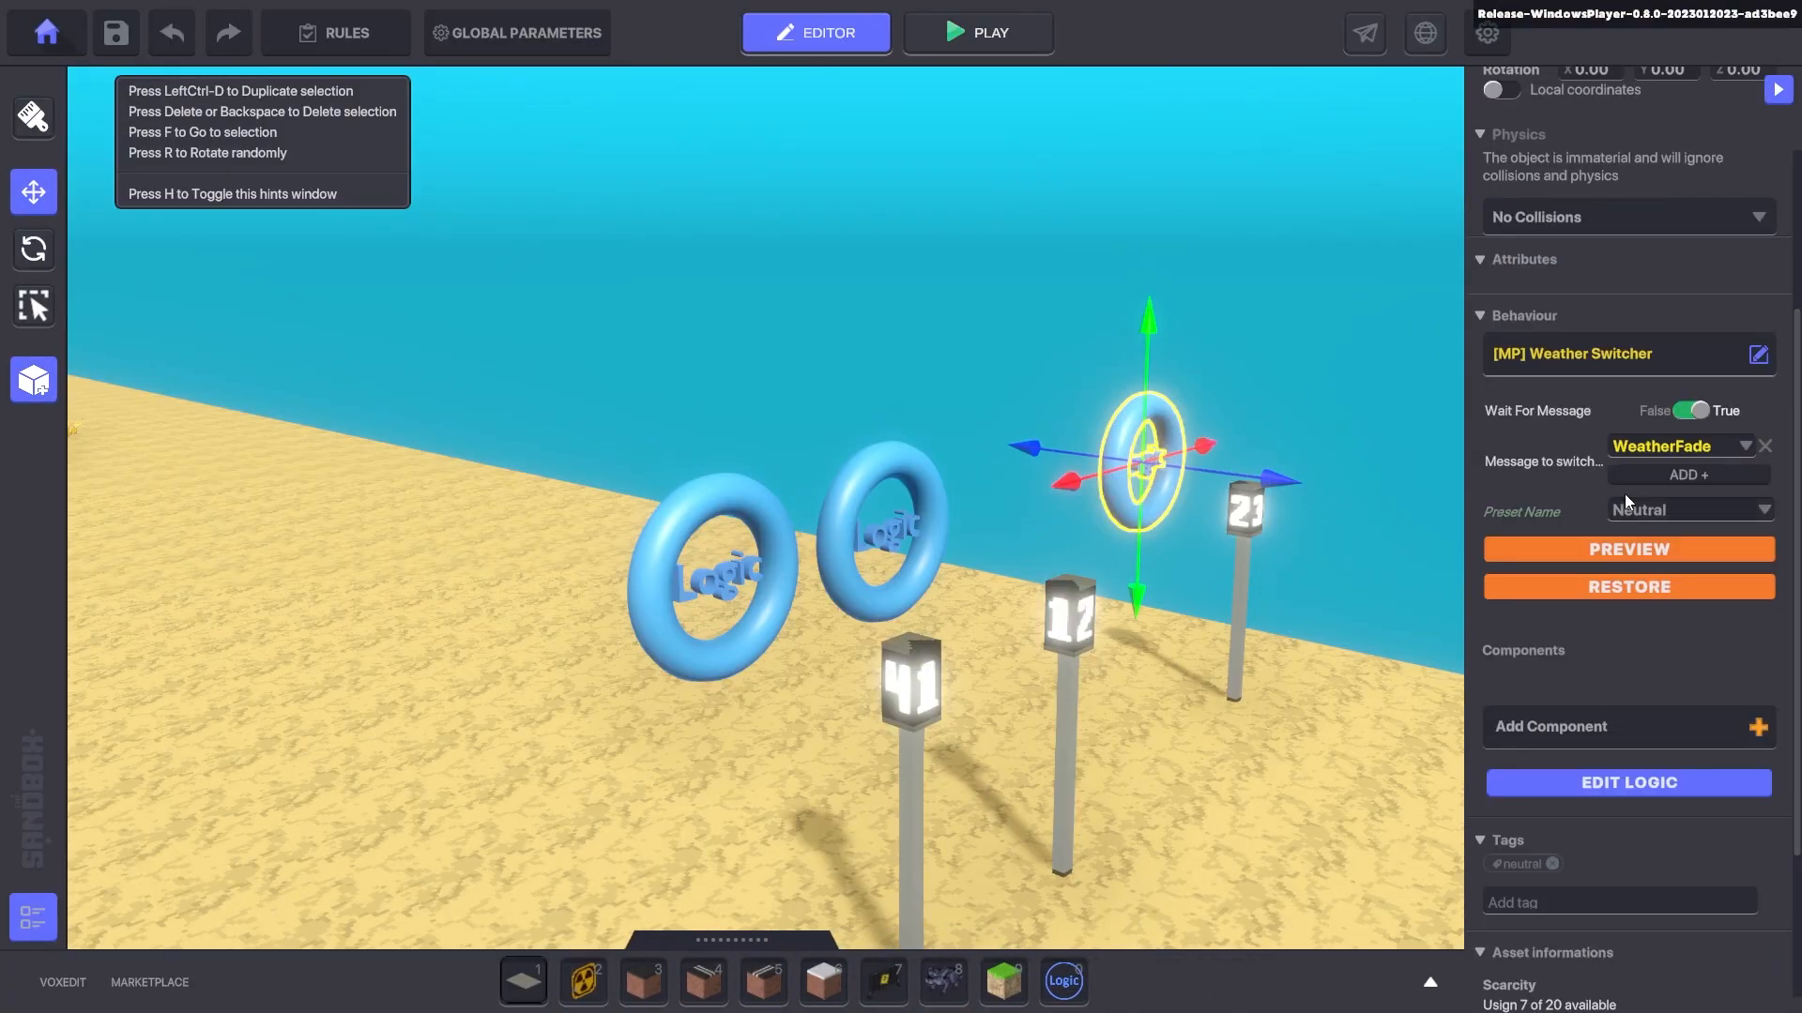
drag(1468, 505, 1246, 509)
- Select lamp post 41, inspect its Speaker logic, and cancel a half-typed message choice
click(587, 657)
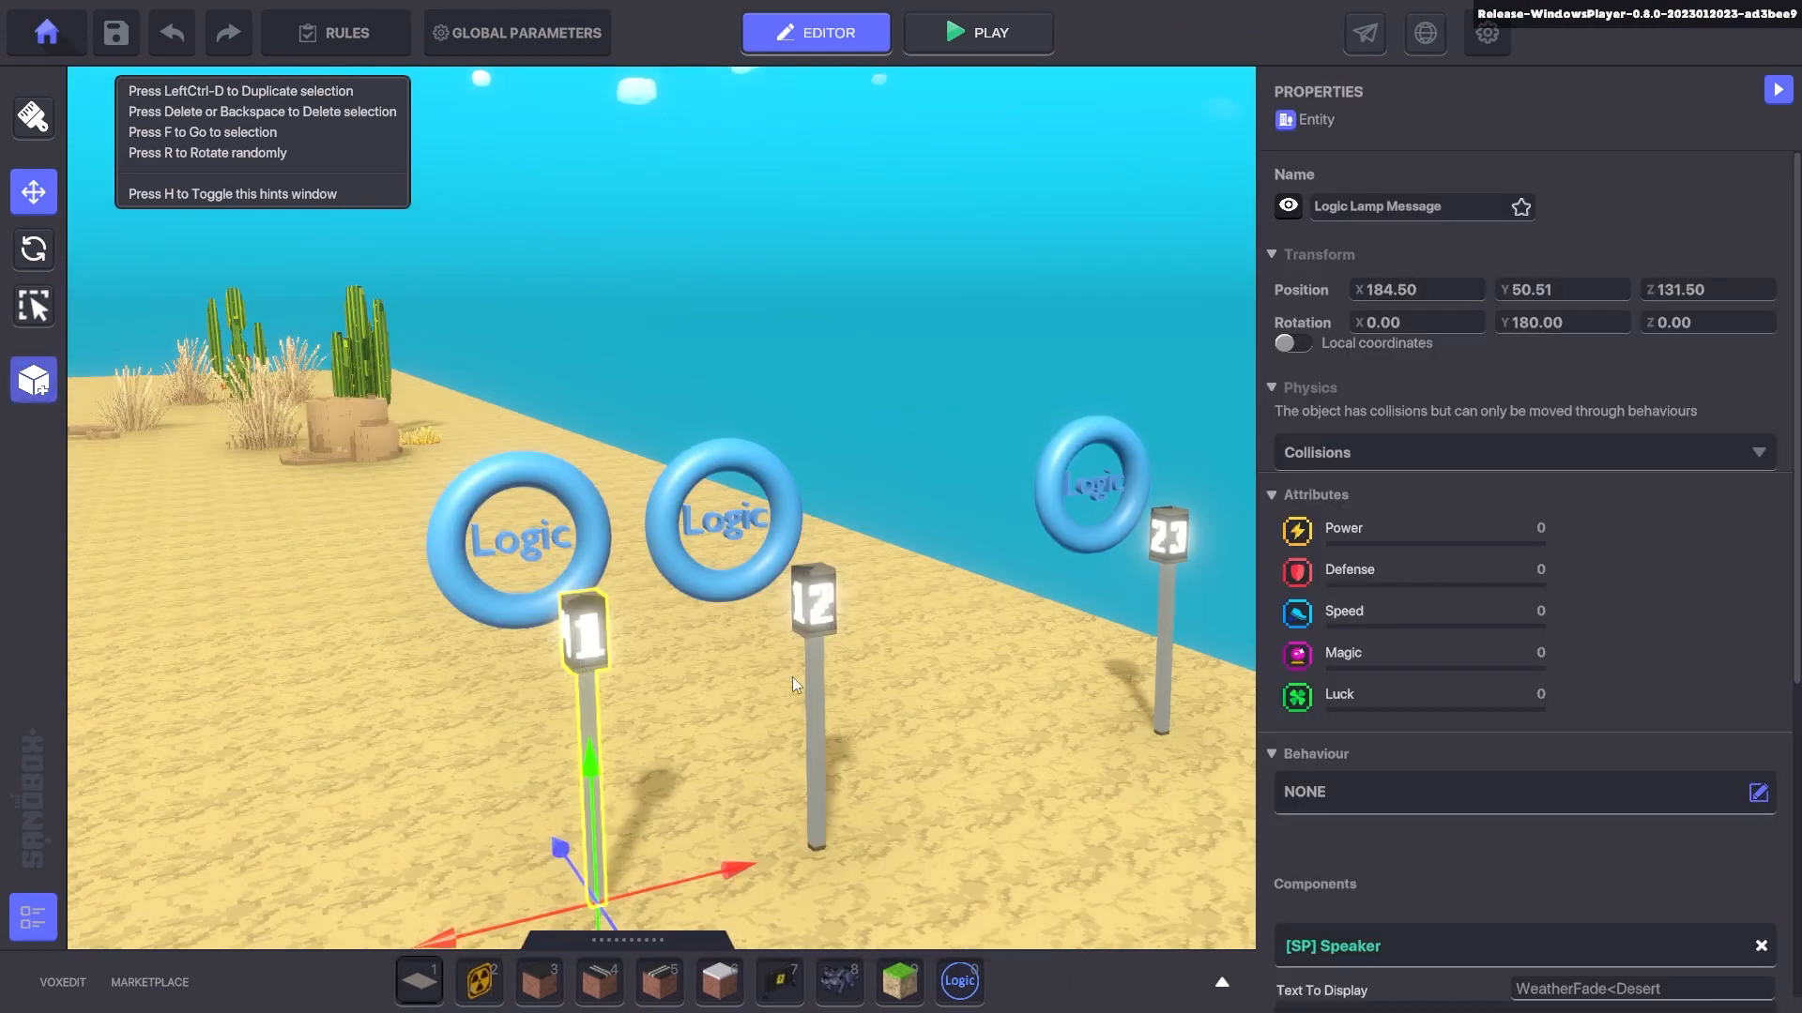
scroll(1636, 552, down, 3)
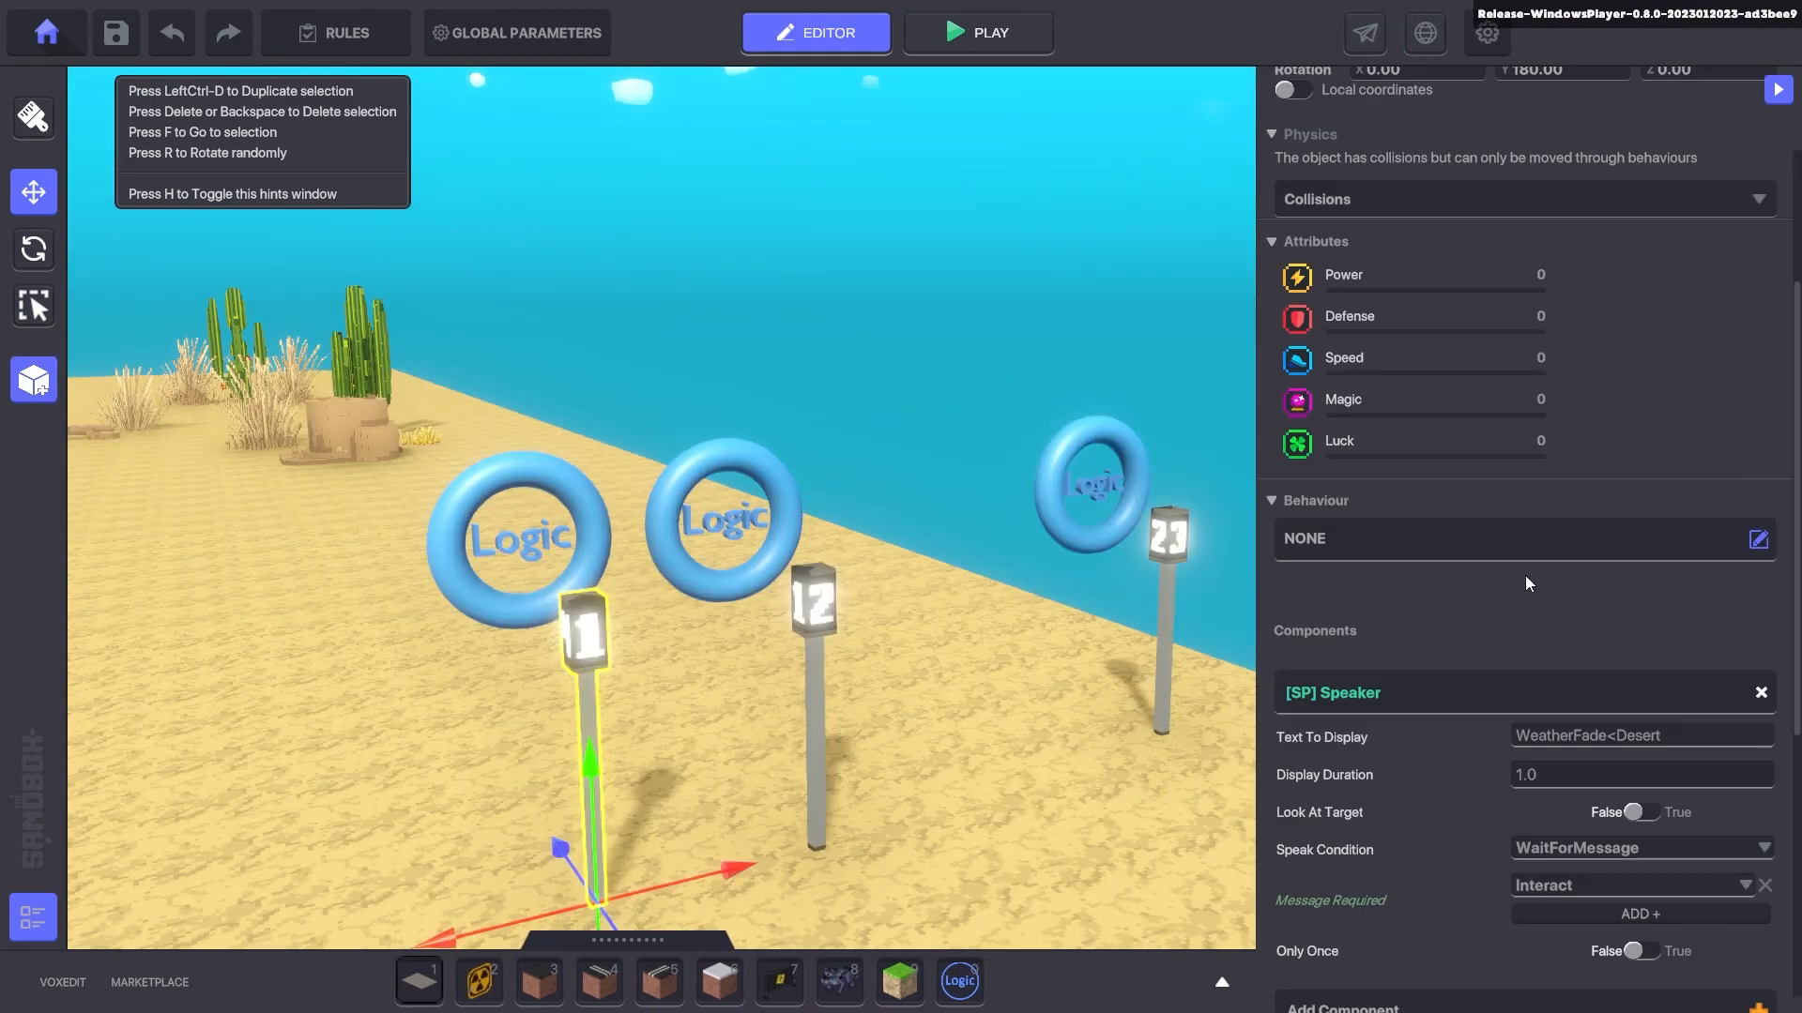
scroll(1464, 587, down, 4)
scroll(1415, 594, down, 2)
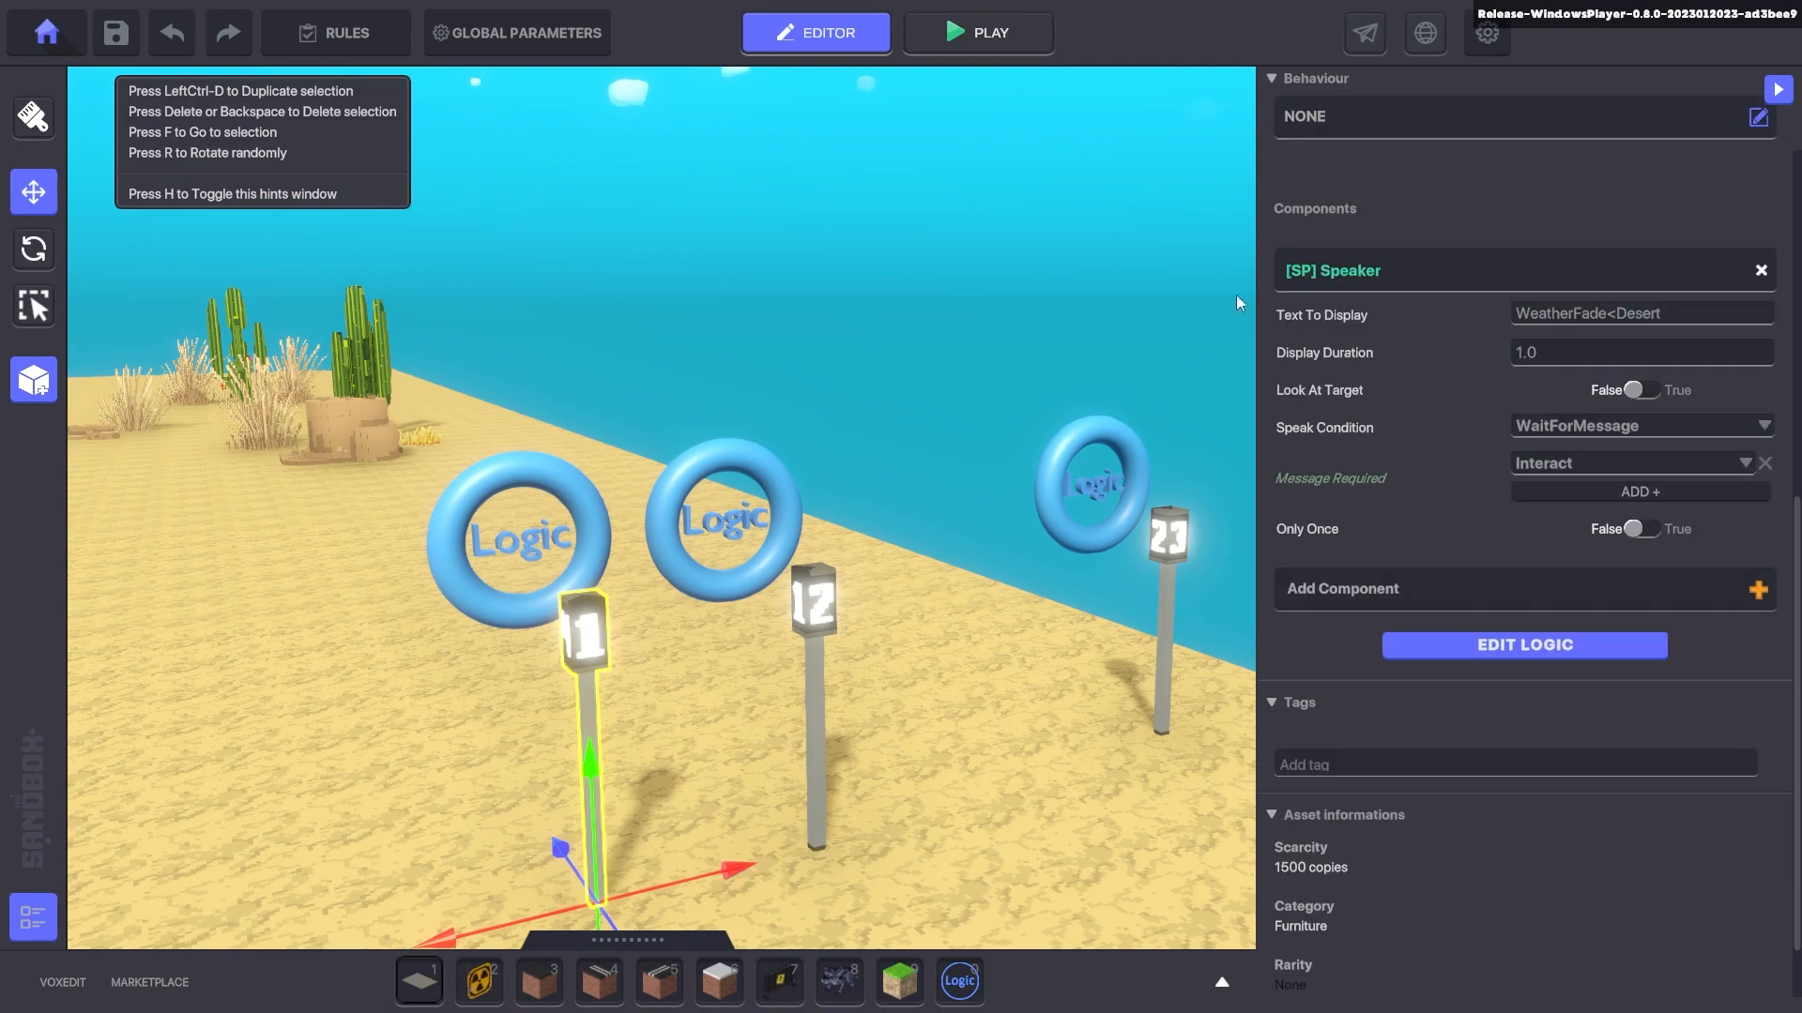
click(1422, 645)
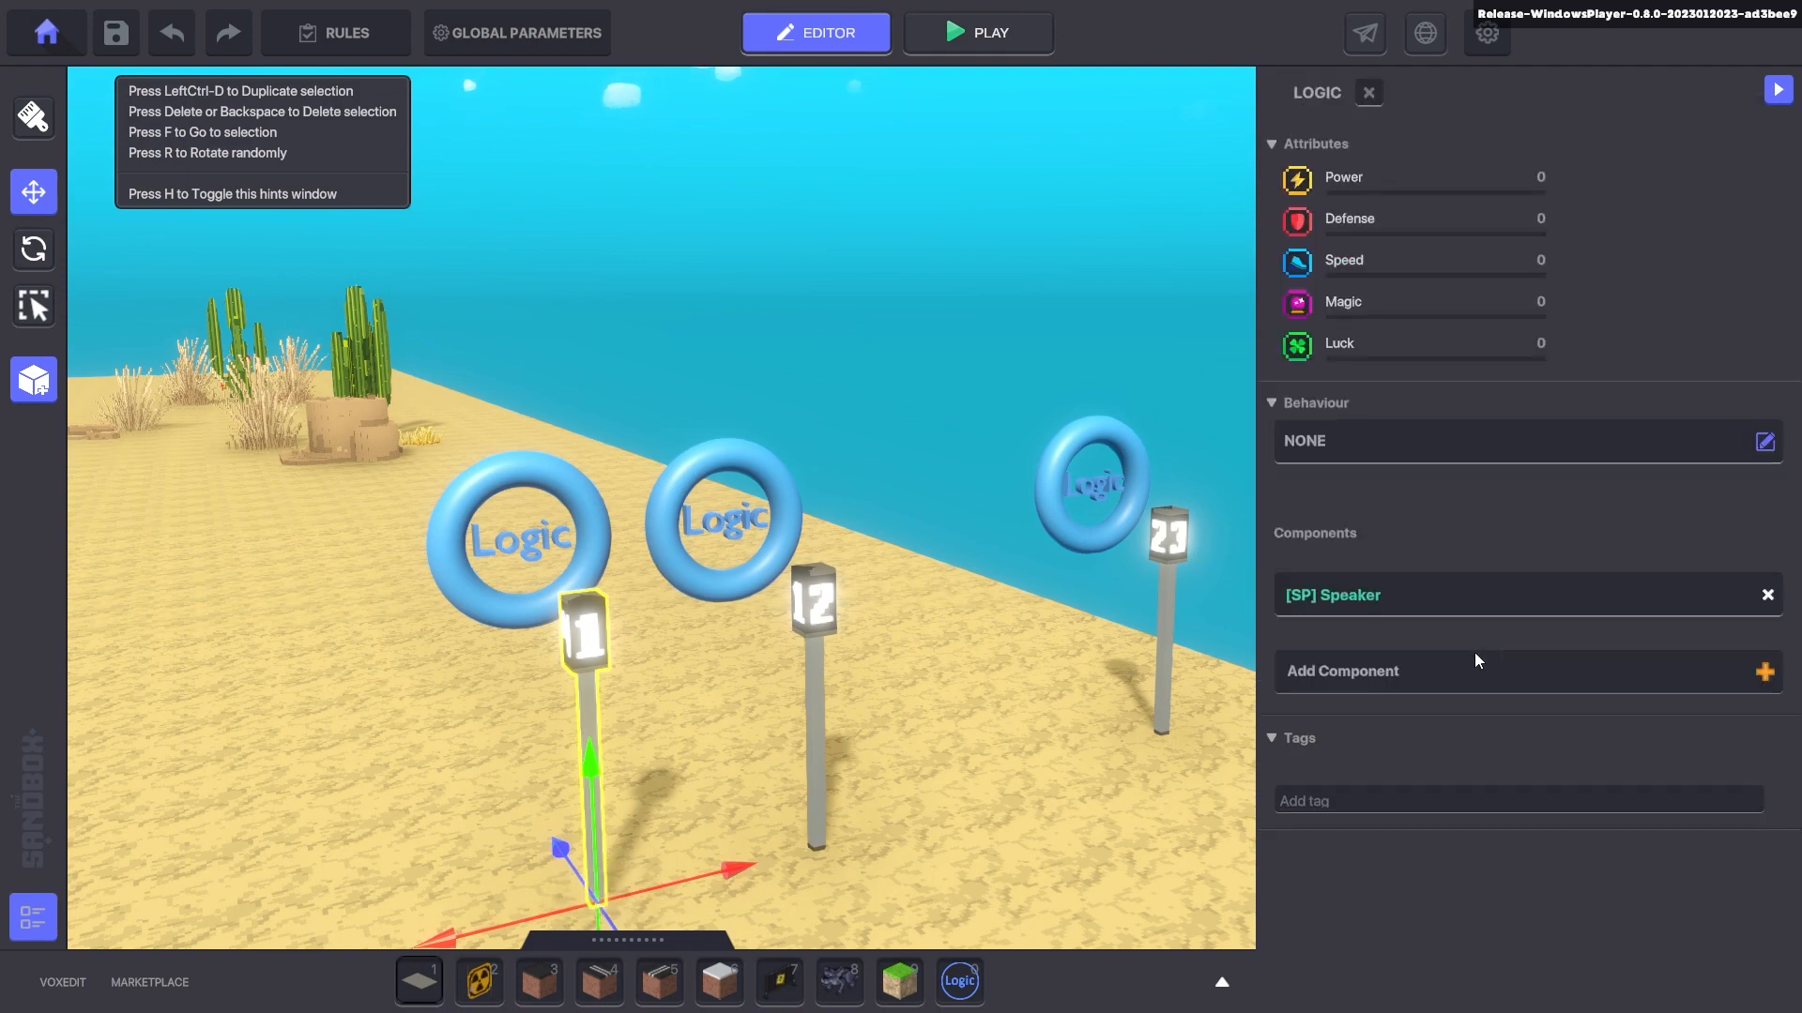
scroll(1410, 601, down, 8)
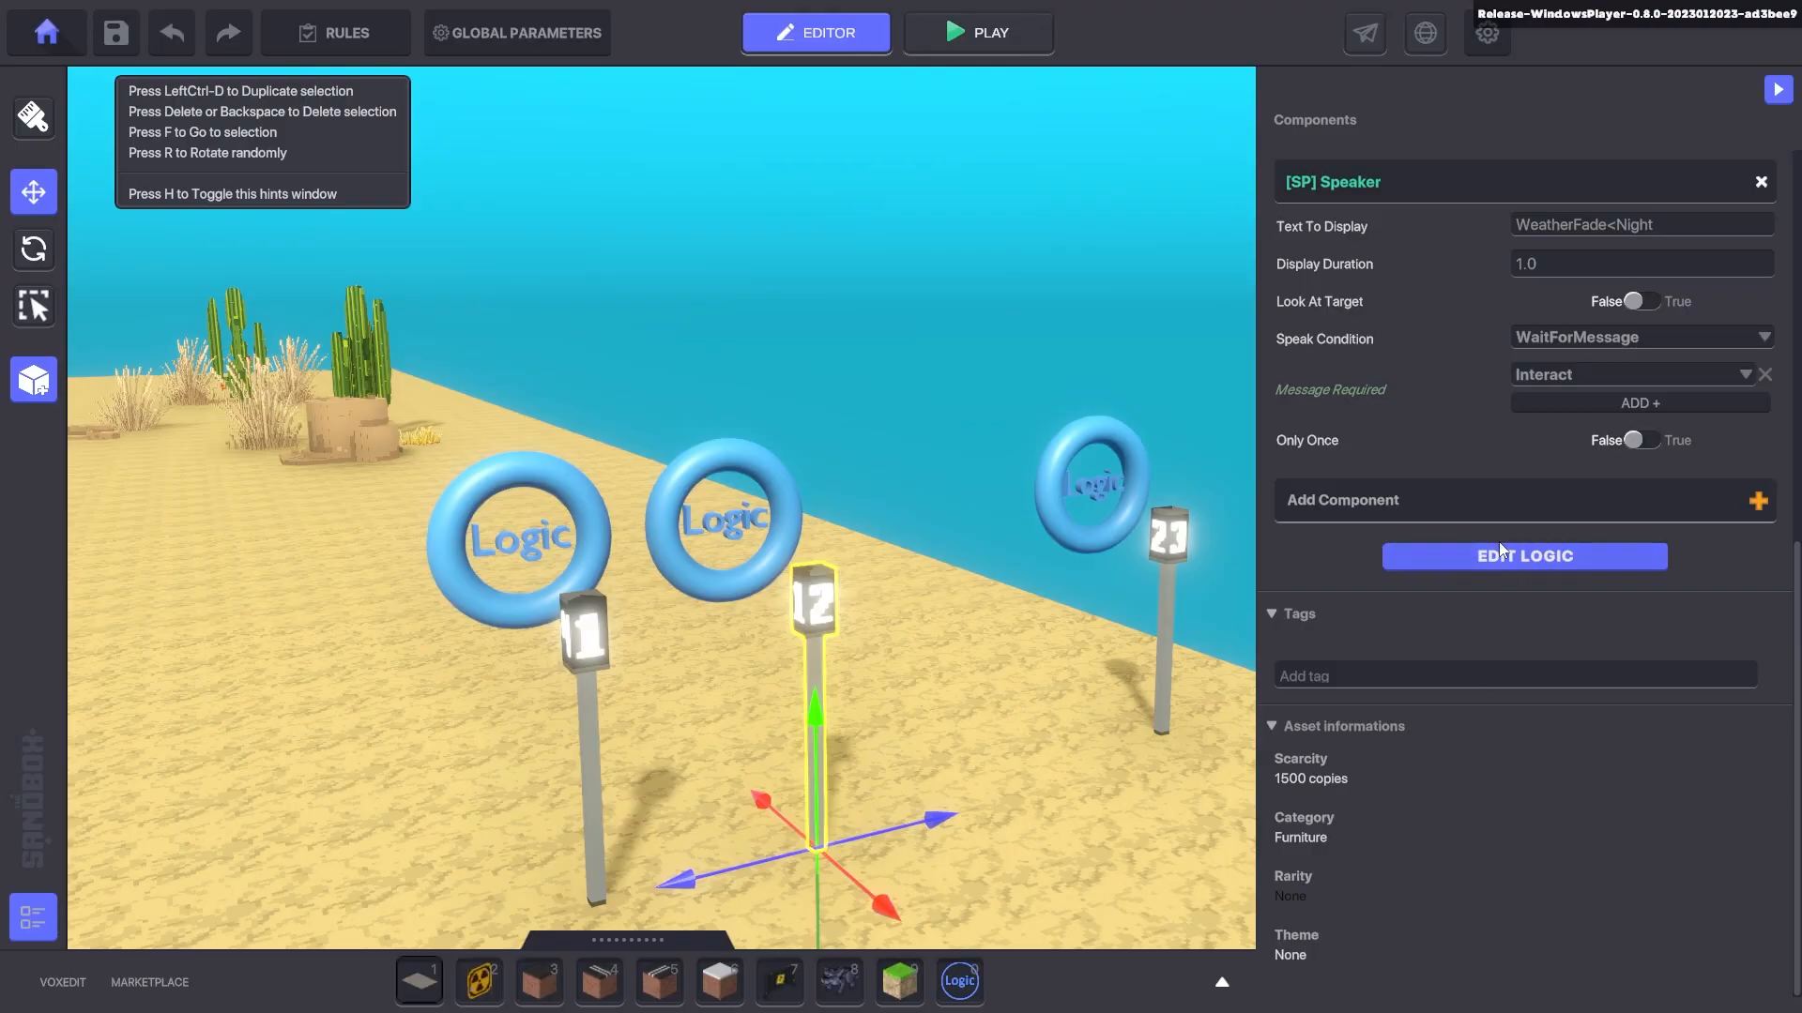
click(1500, 554)
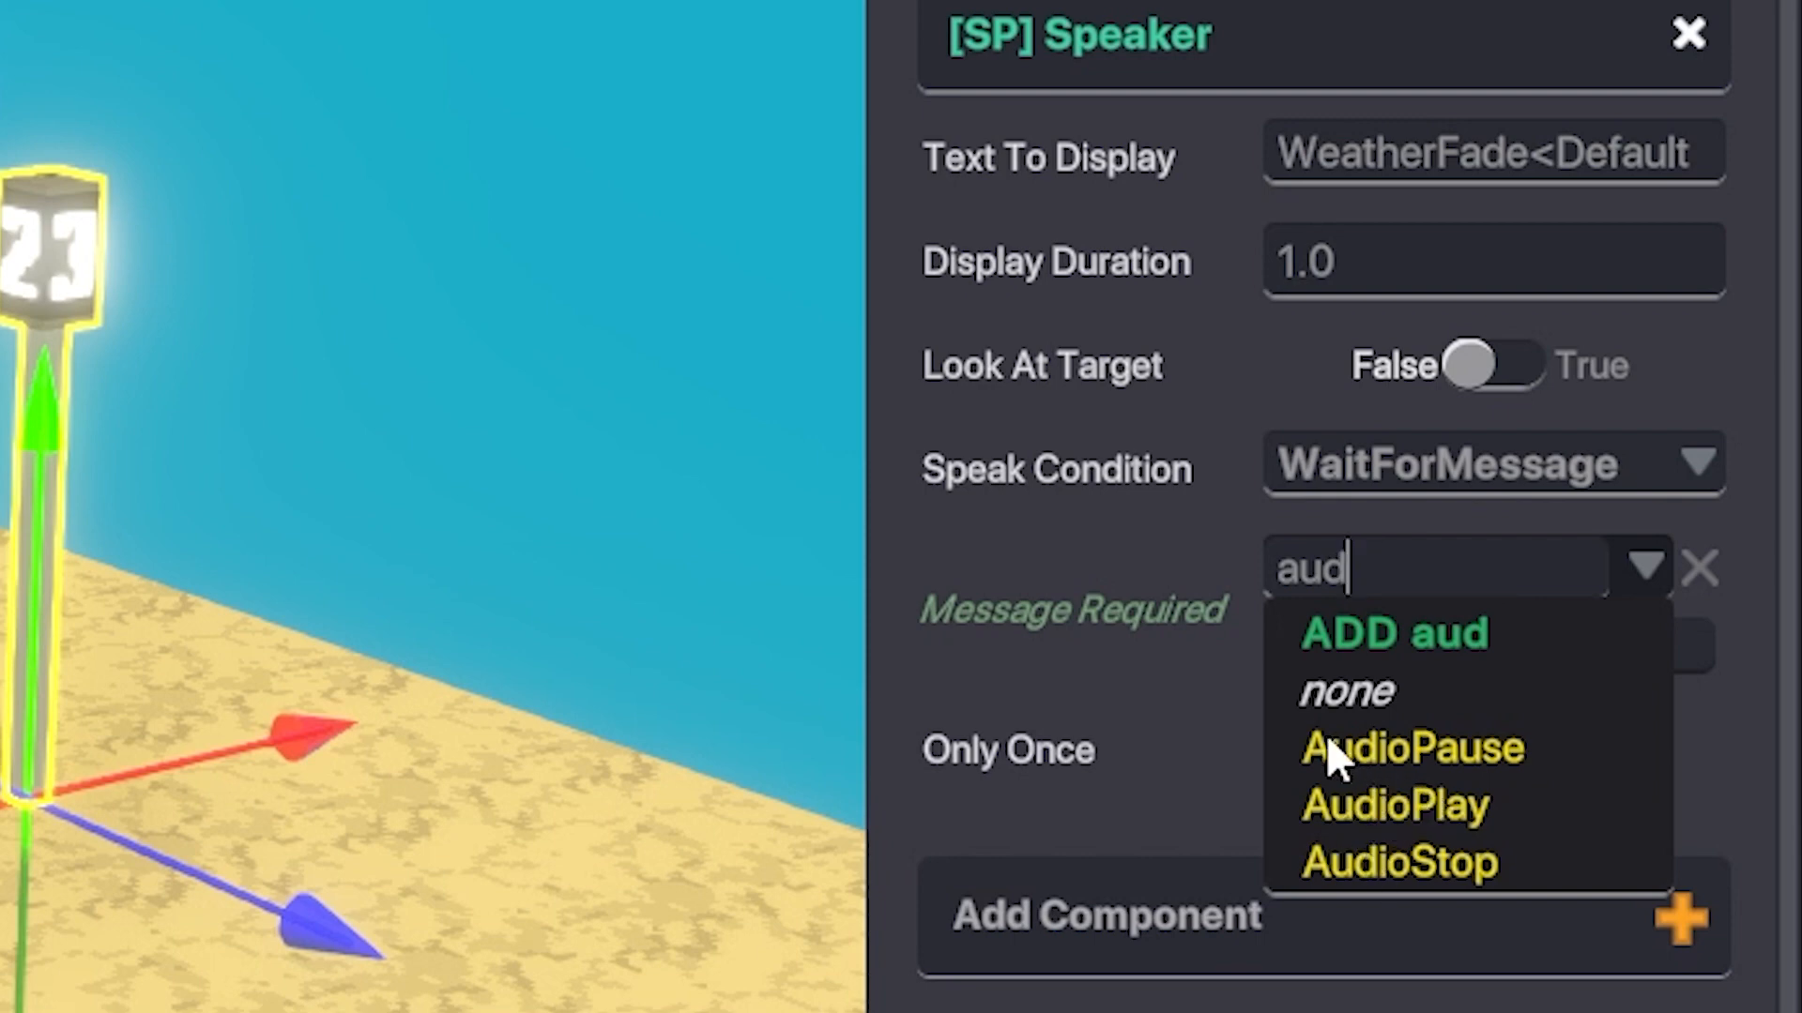
click(1067, 626)
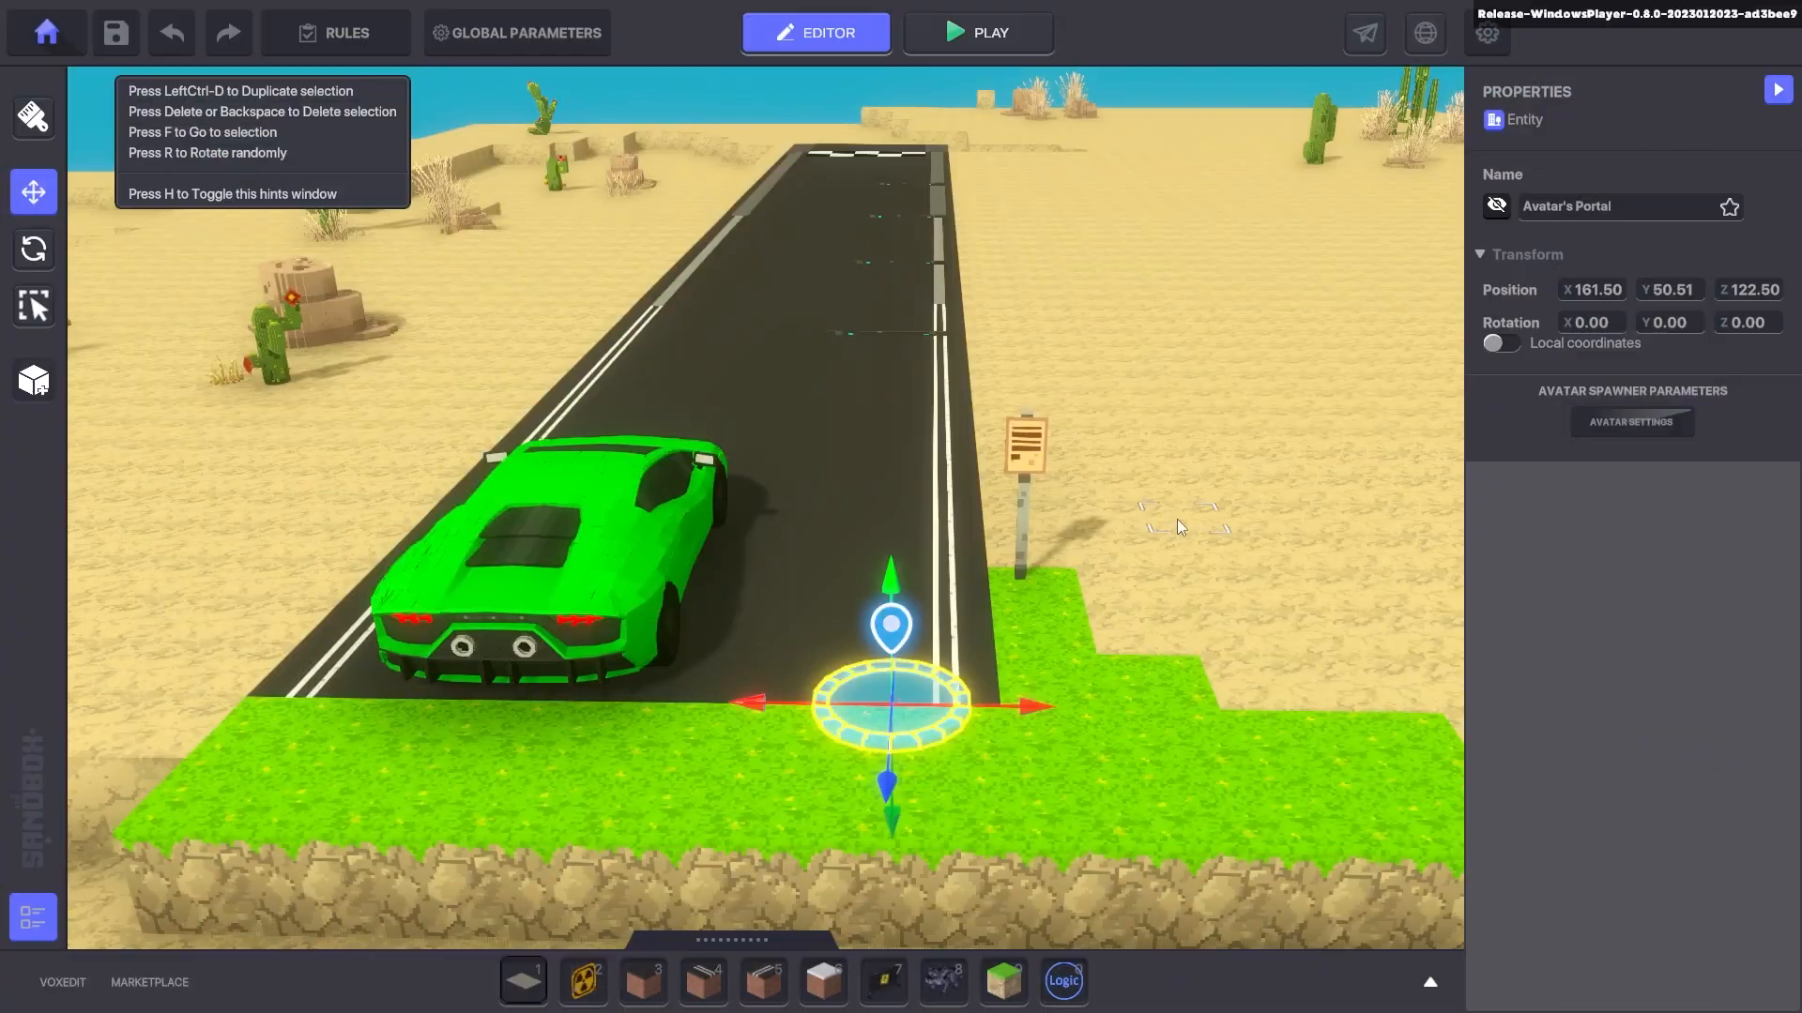
- Select the road Sign, then run the character up the road past the finish line
click(1028, 469)
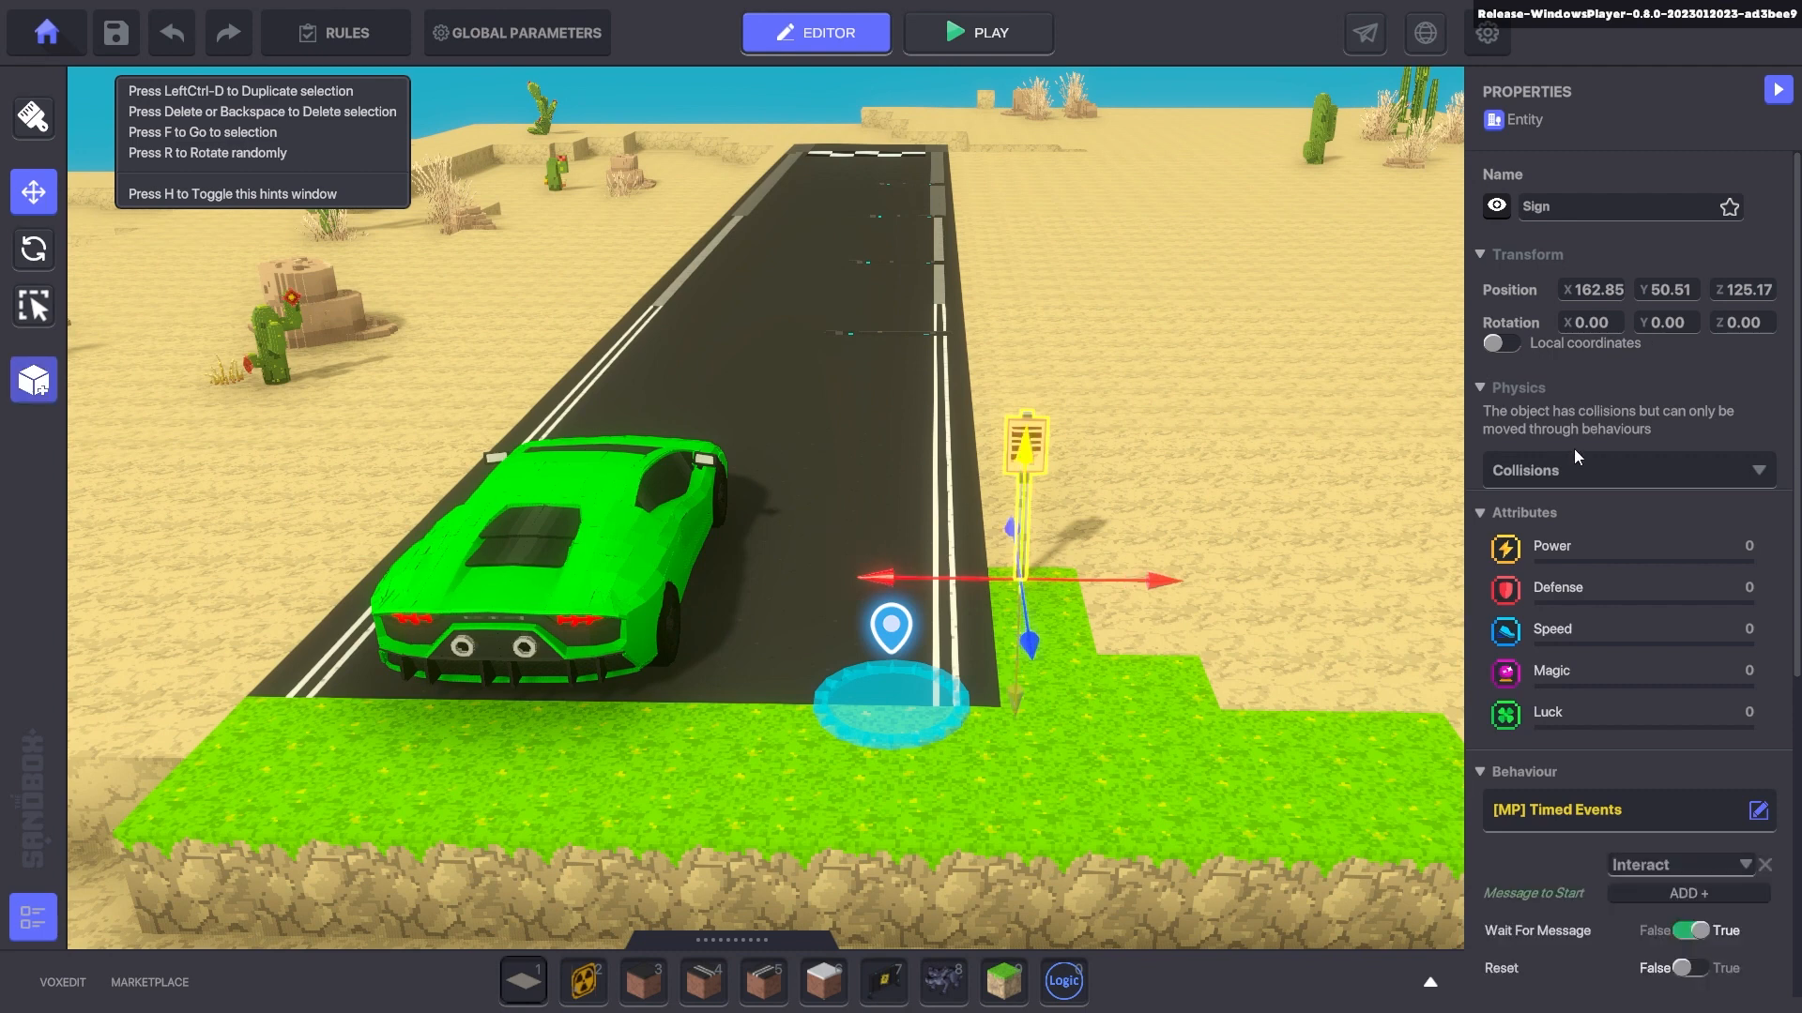
scroll(1569, 676, down, 7)
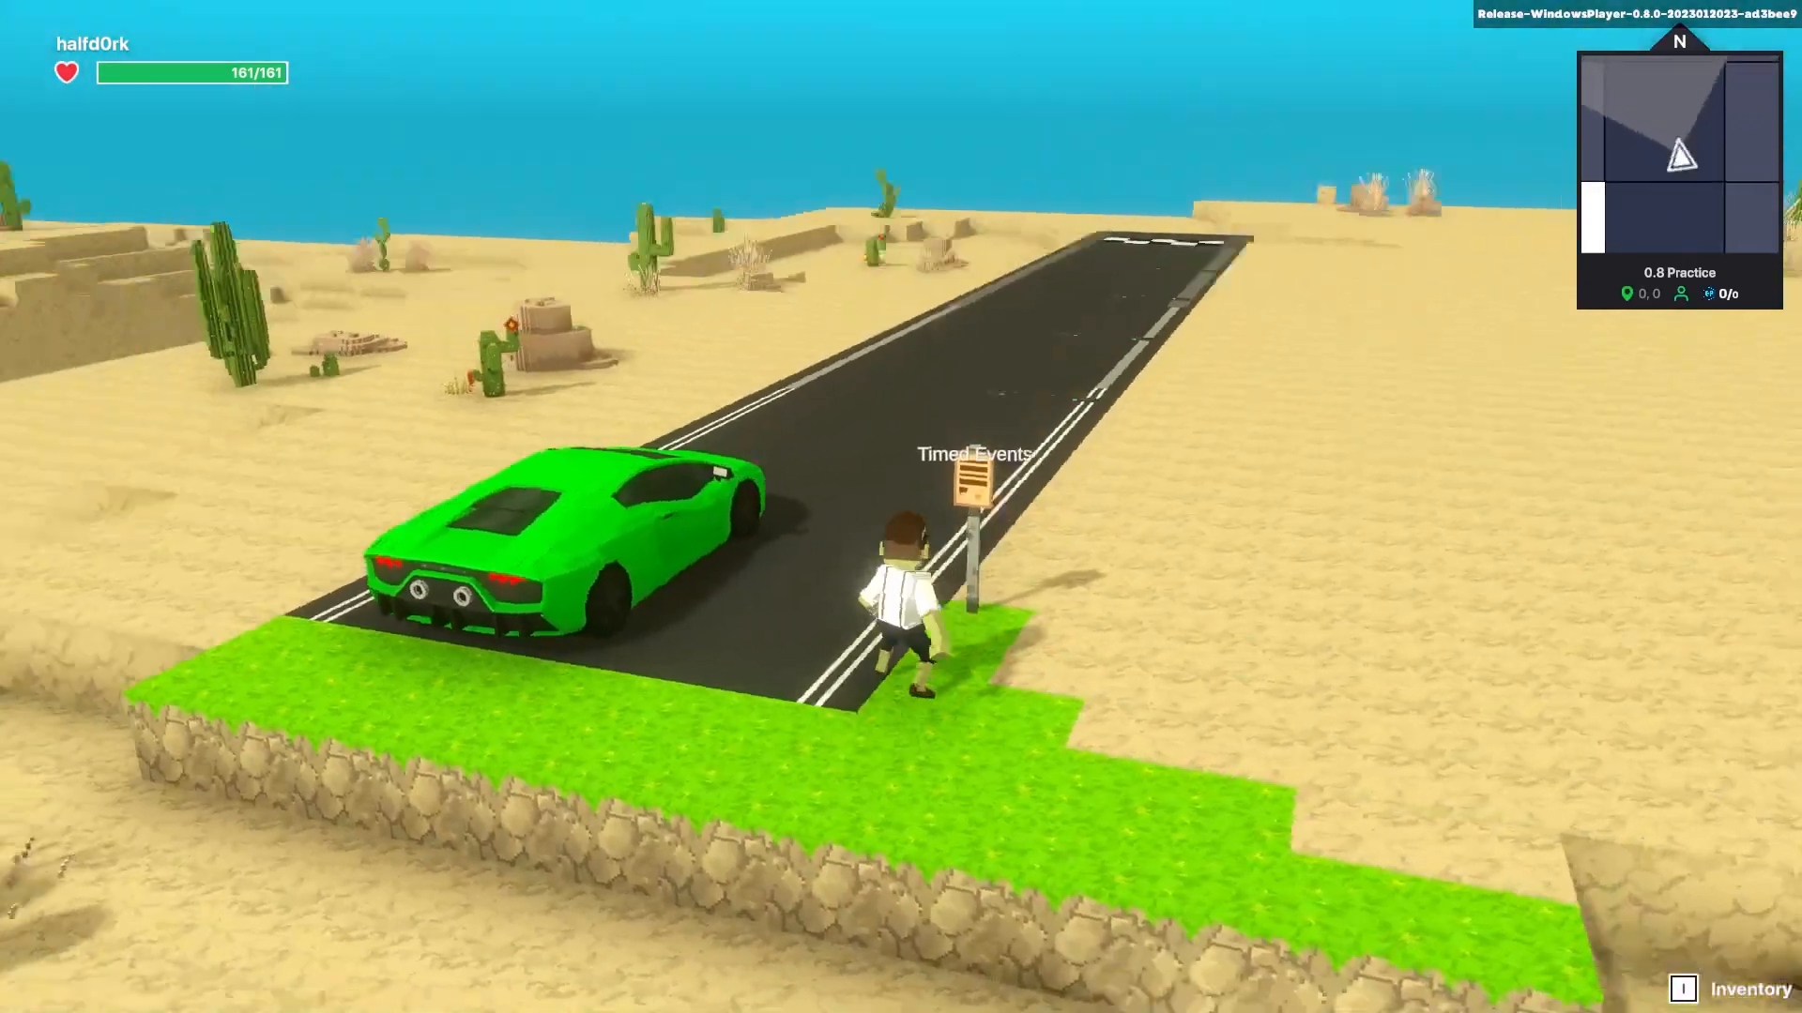
key(a)
key(w)
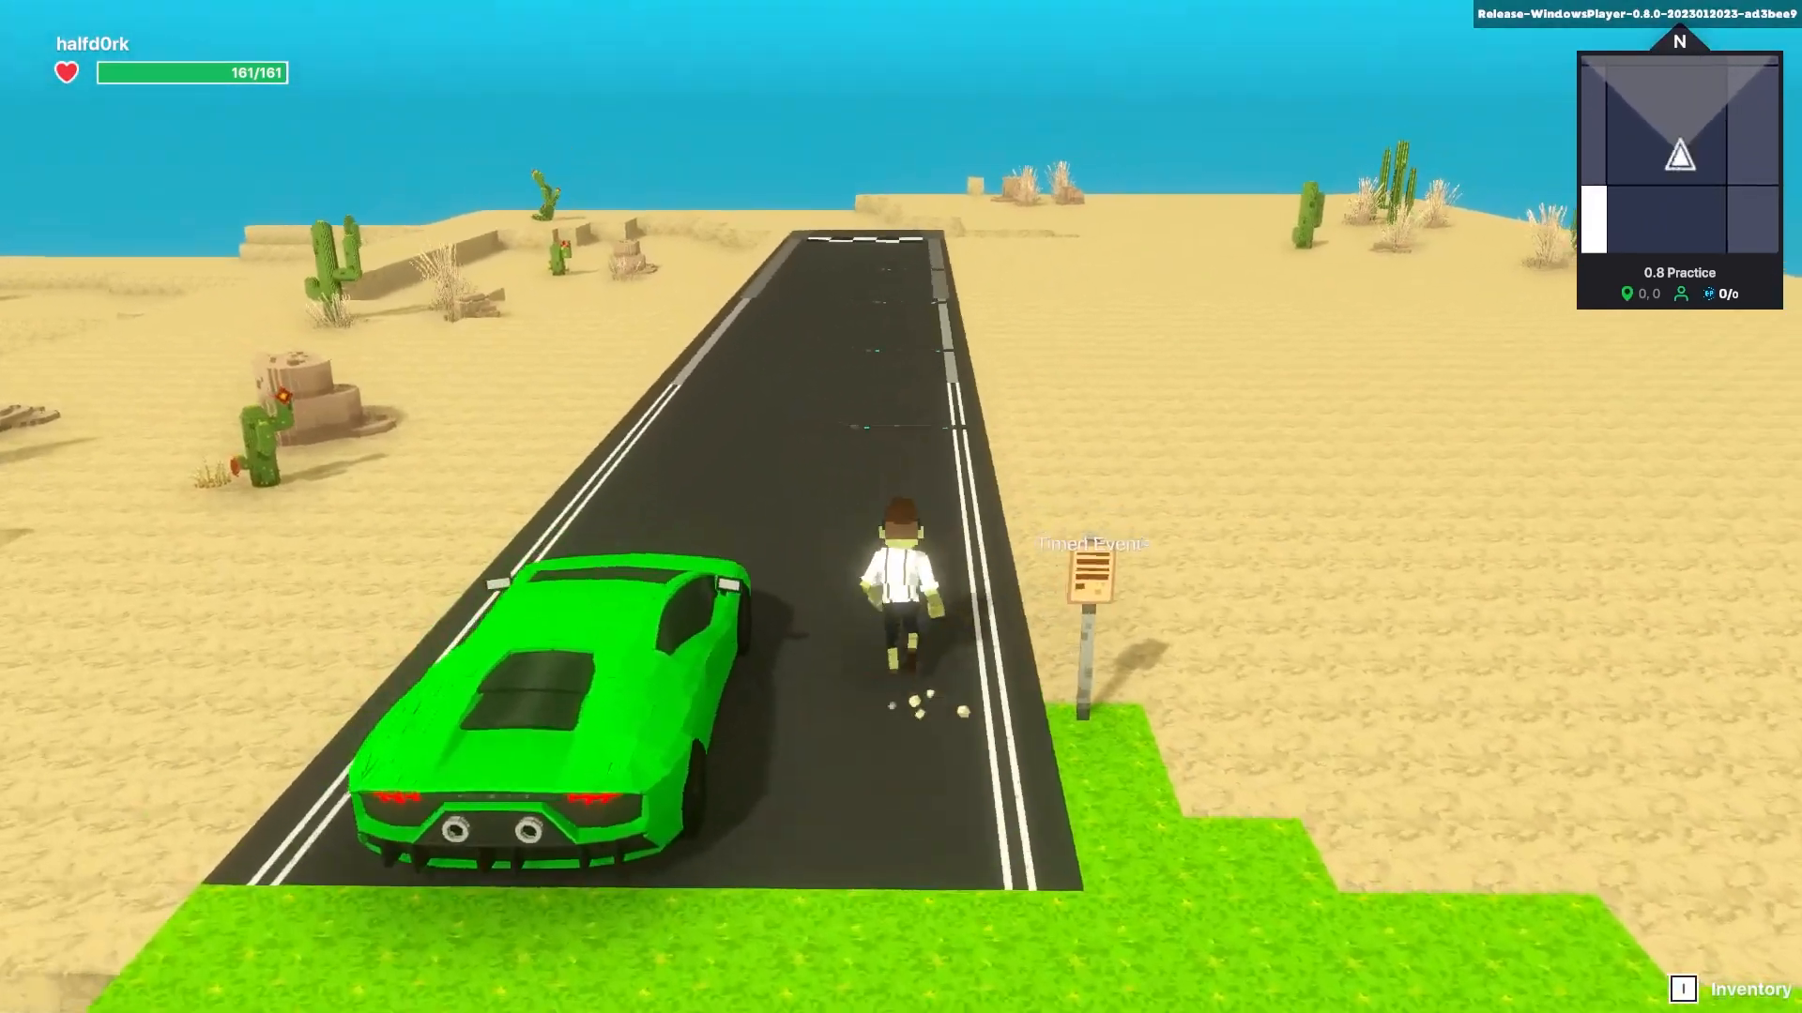
key(w)
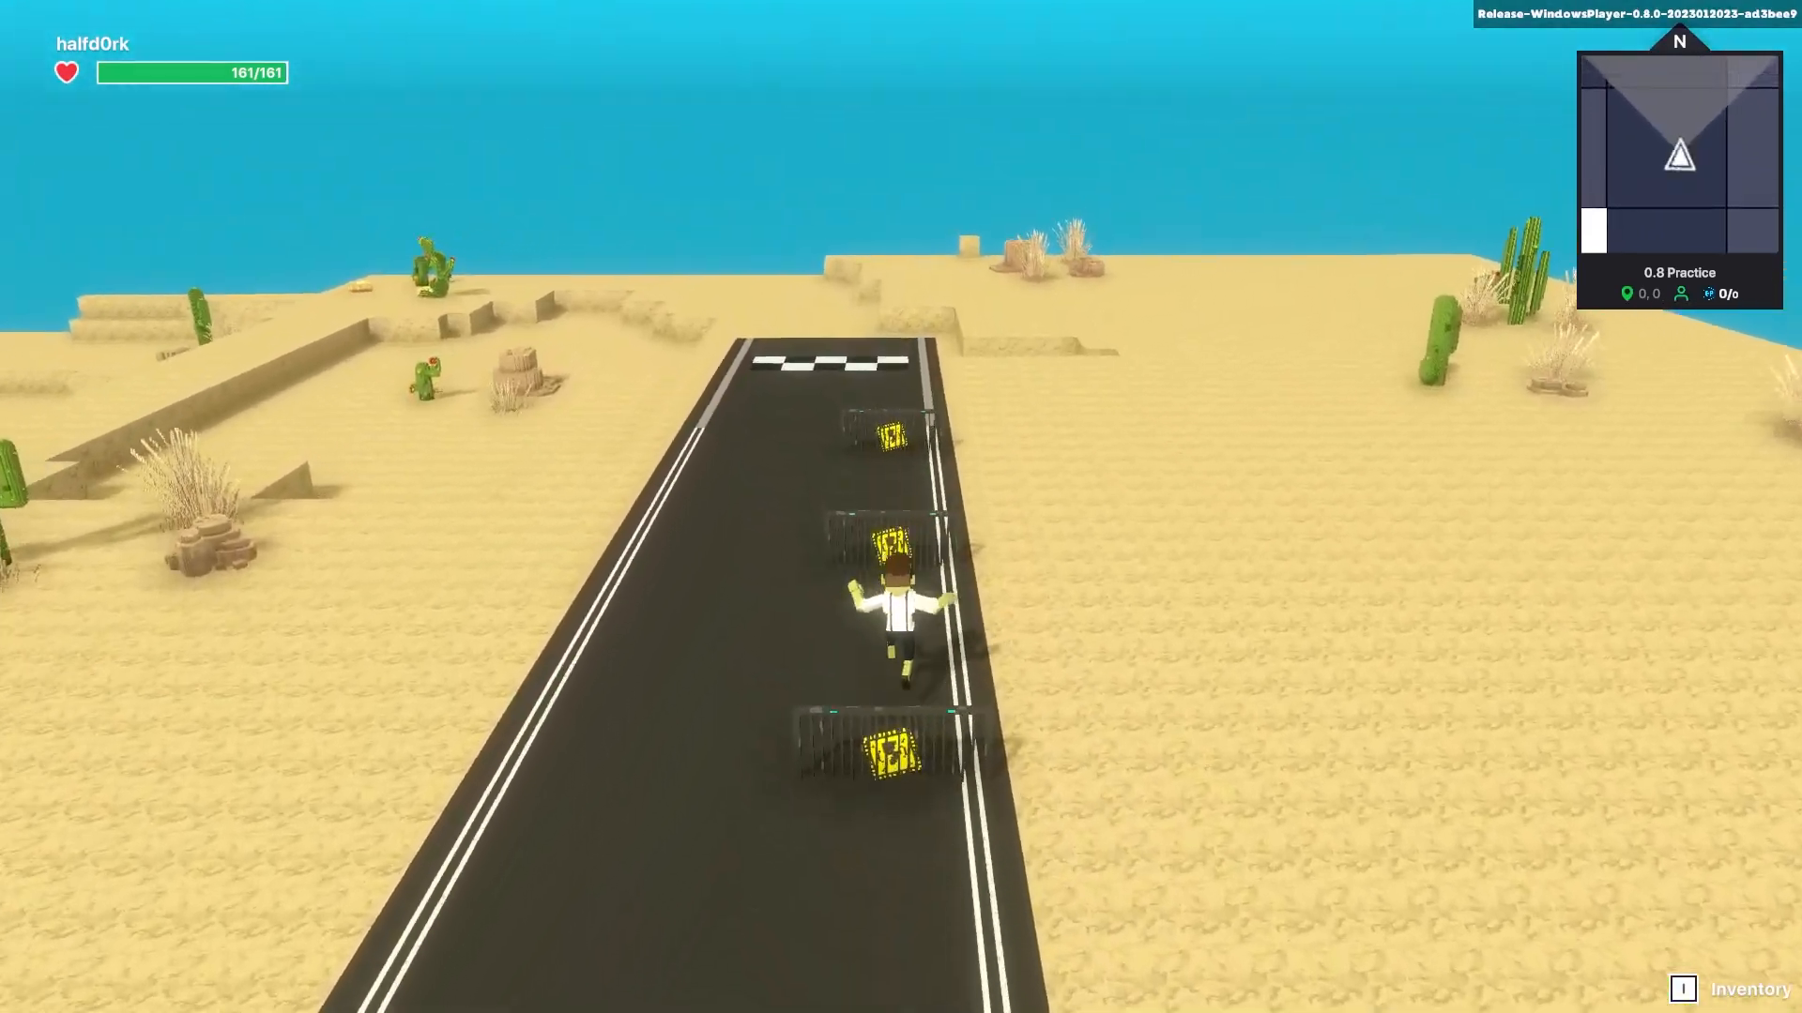
key(w)
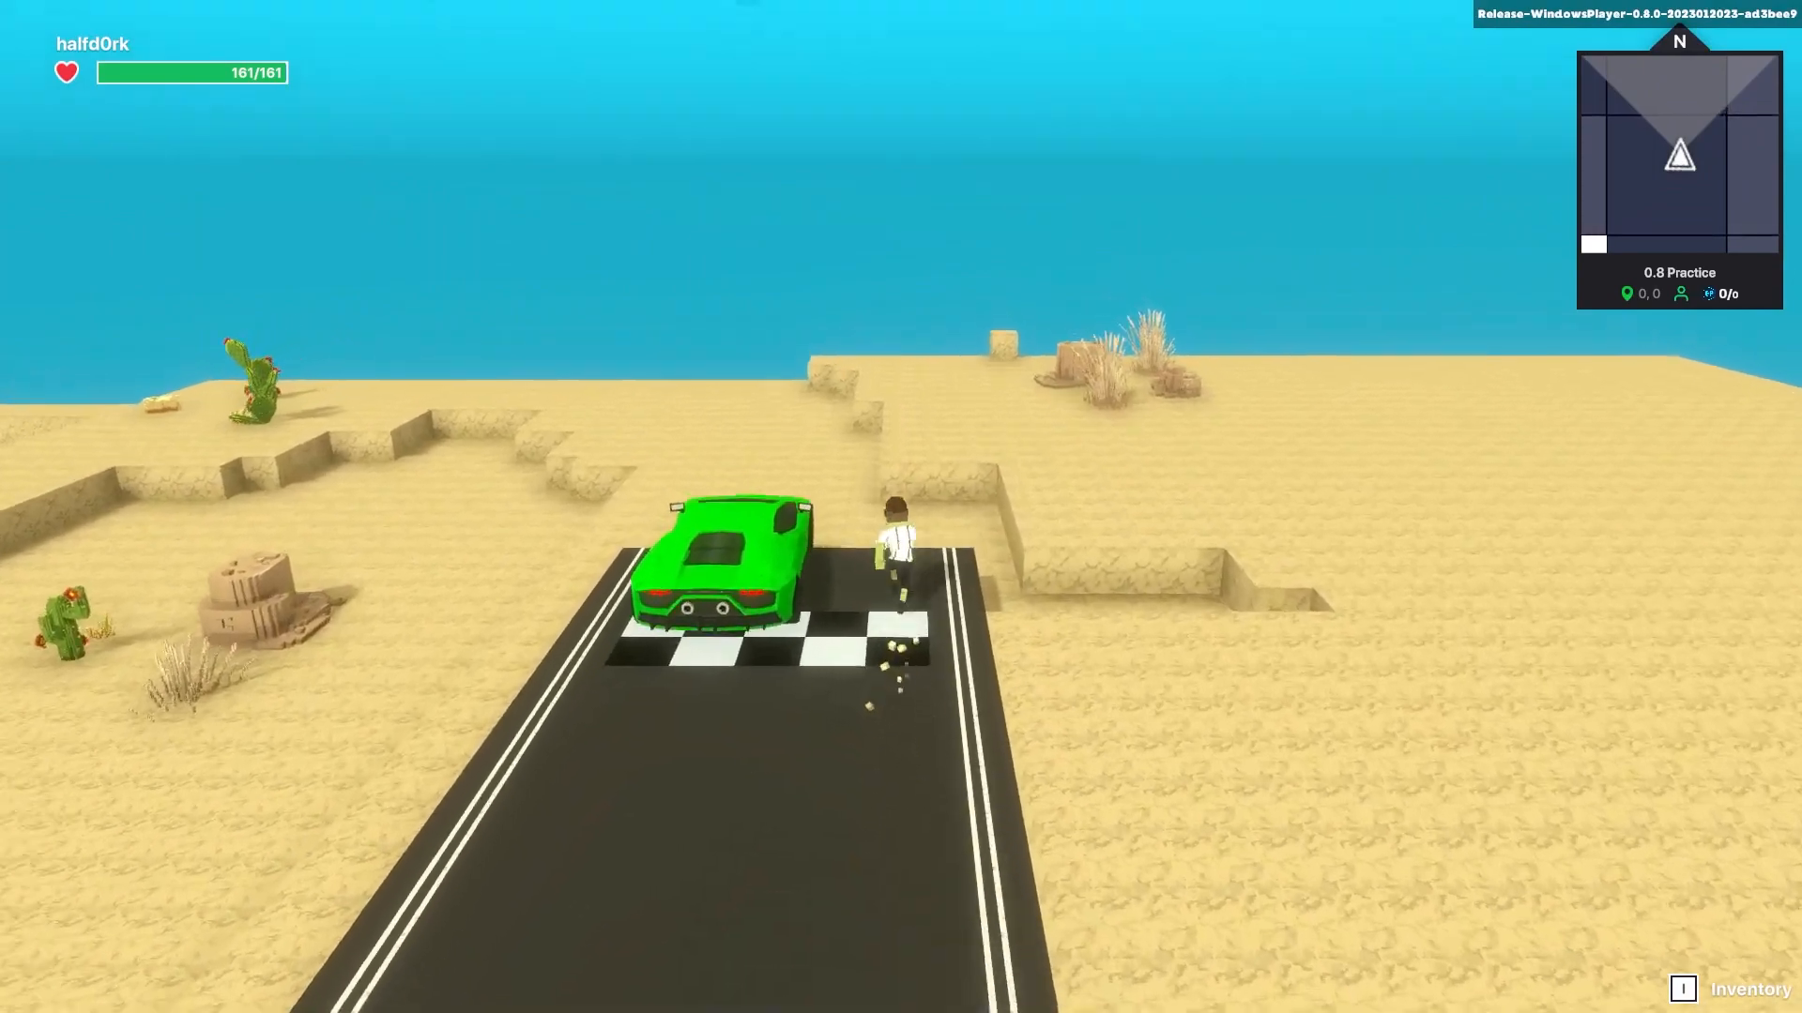
key(w)
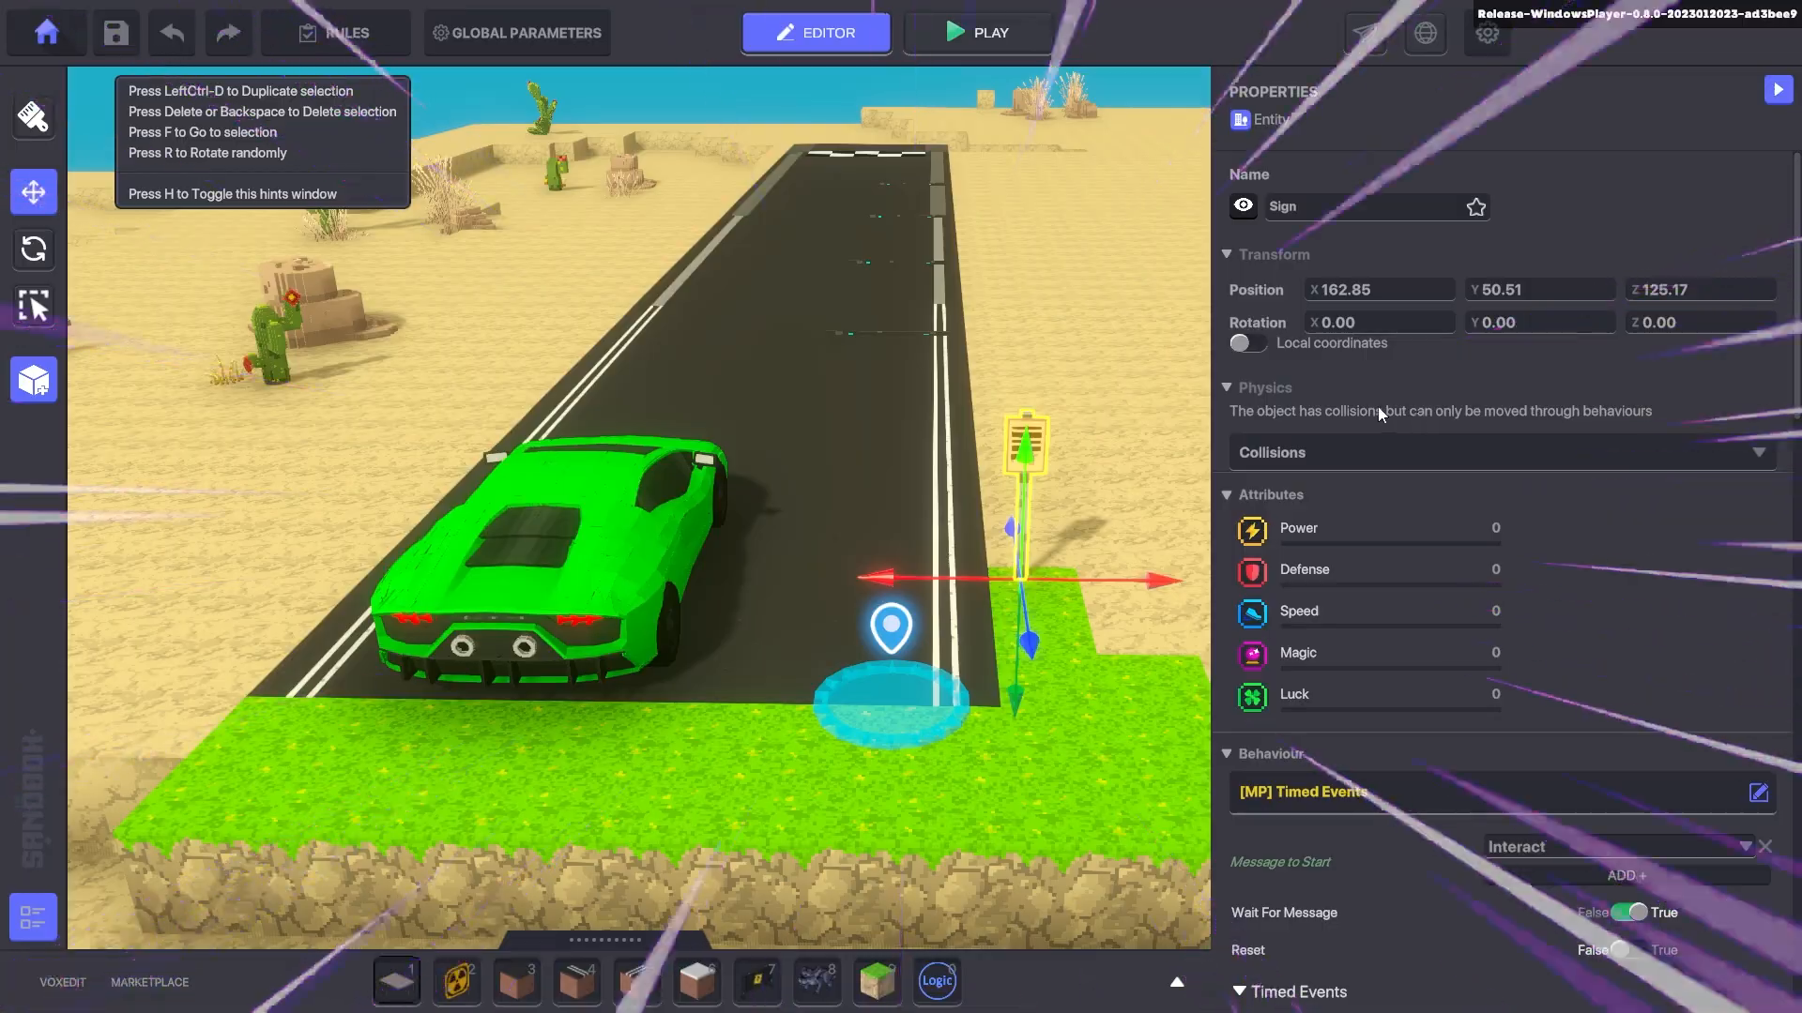
scroll(1490, 465, down, 6)
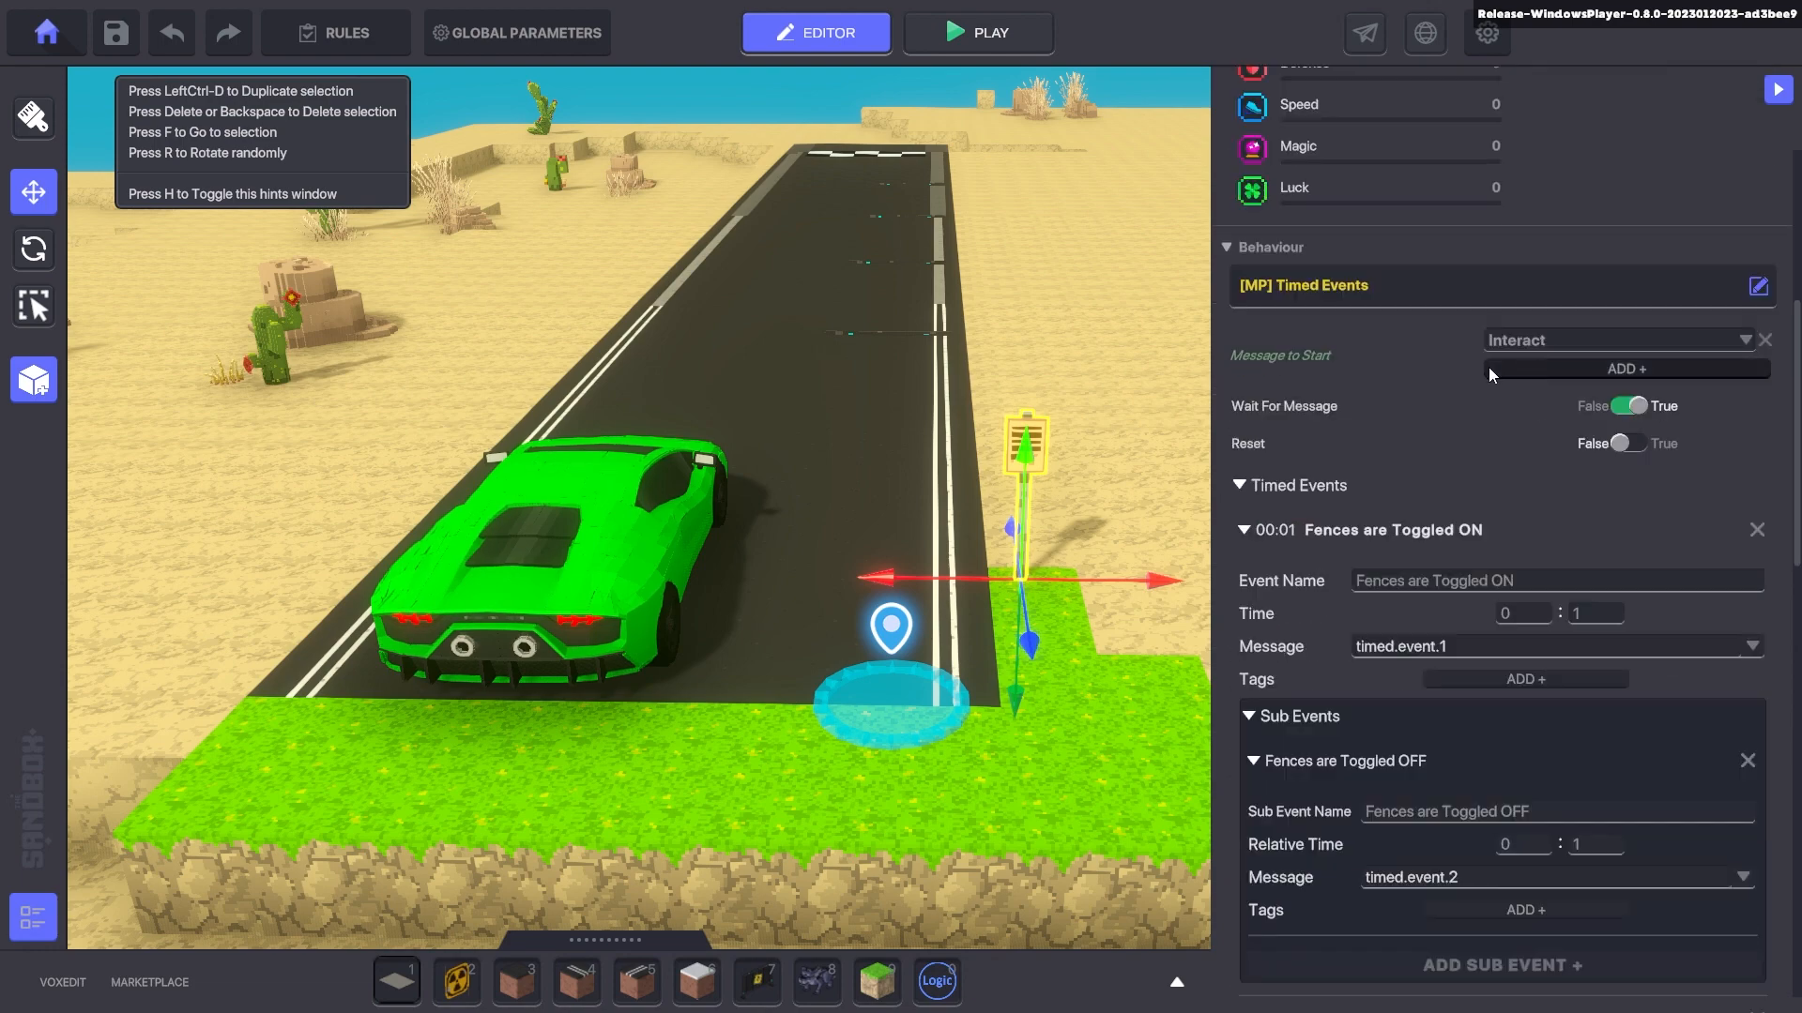
- Add a new timed event, Element 3, to the Sign and review the Timed Events list
scroll(1501, 356, down, 3)
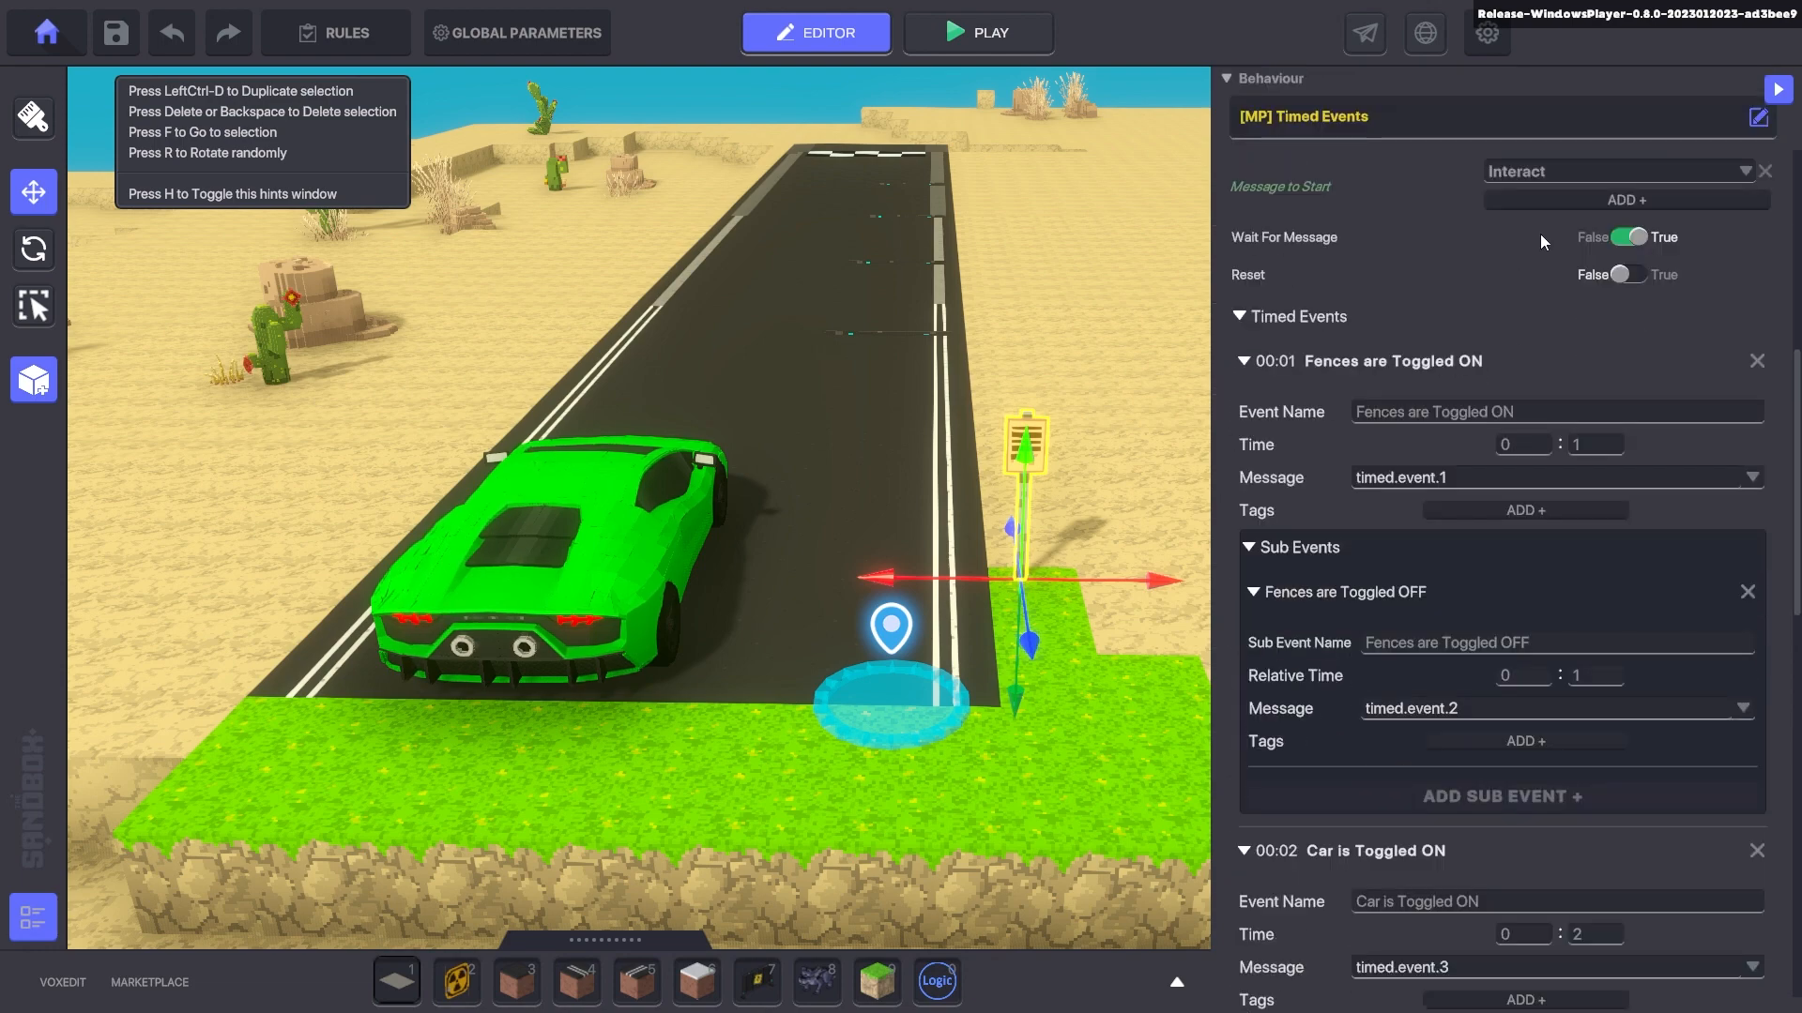
scroll(1498, 385, down, 3)
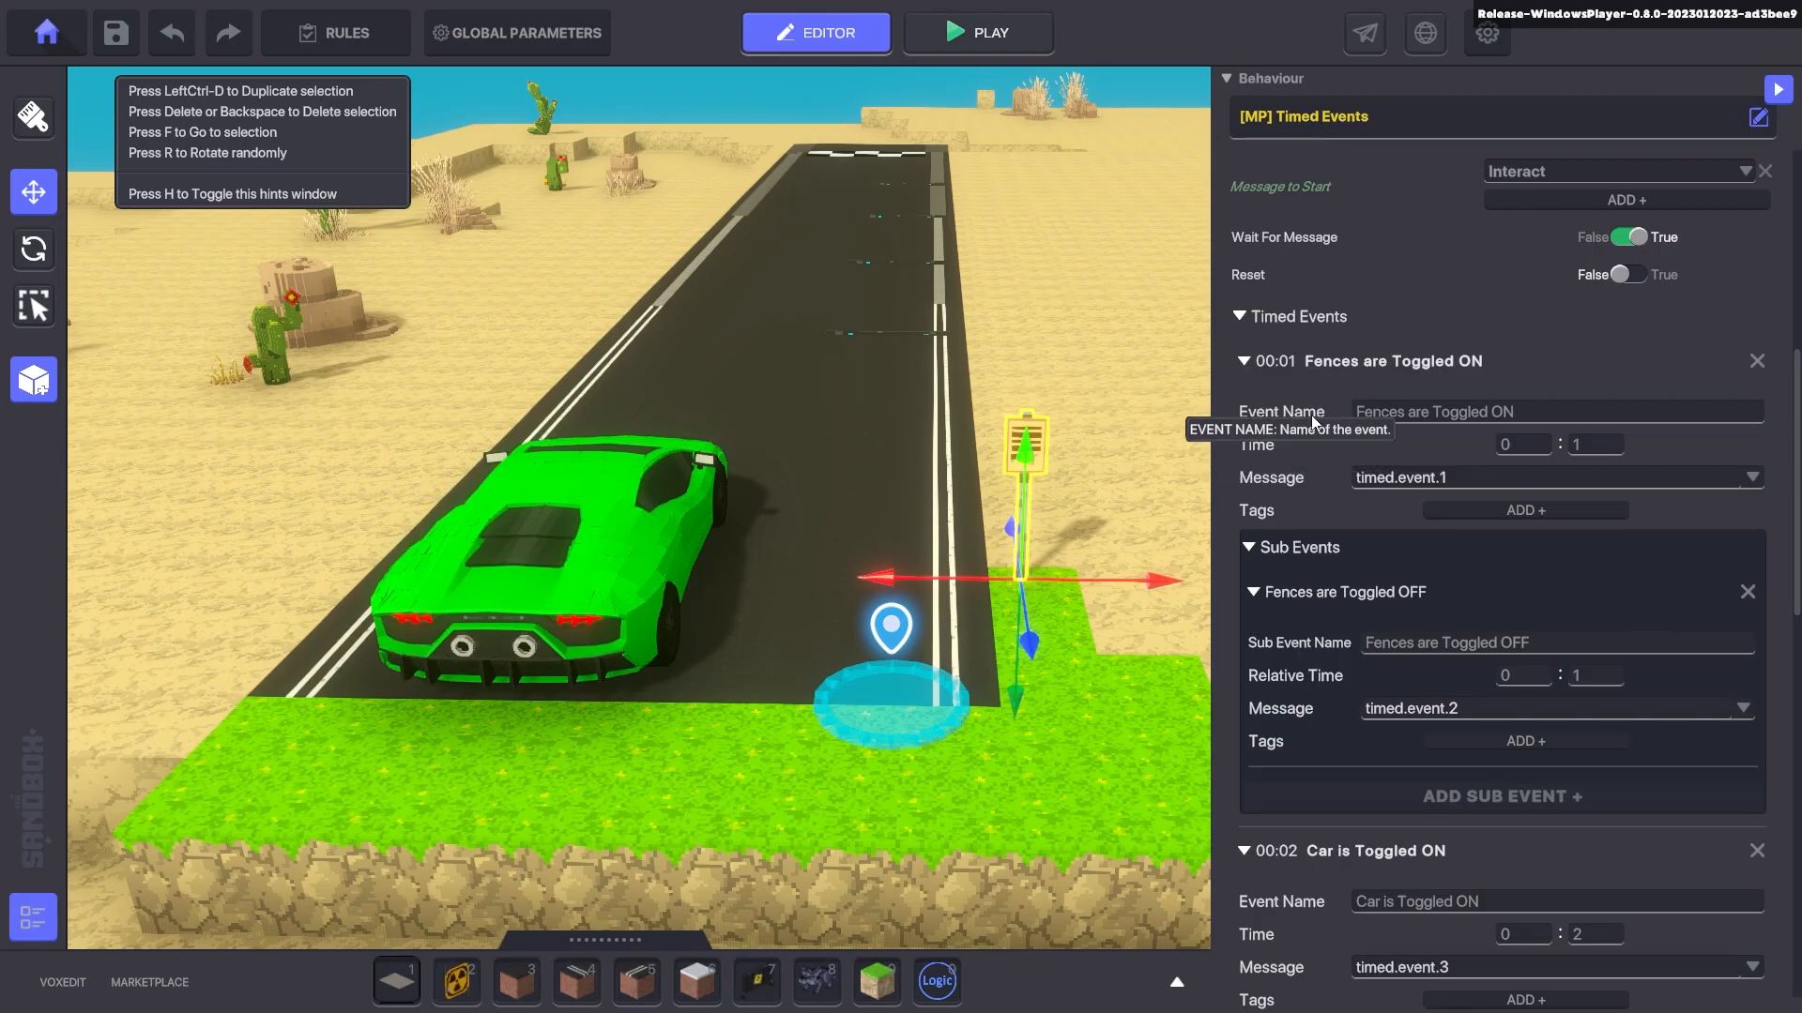
scroll(1290, 448, down, 5)
scroll(1292, 451, down, 3)
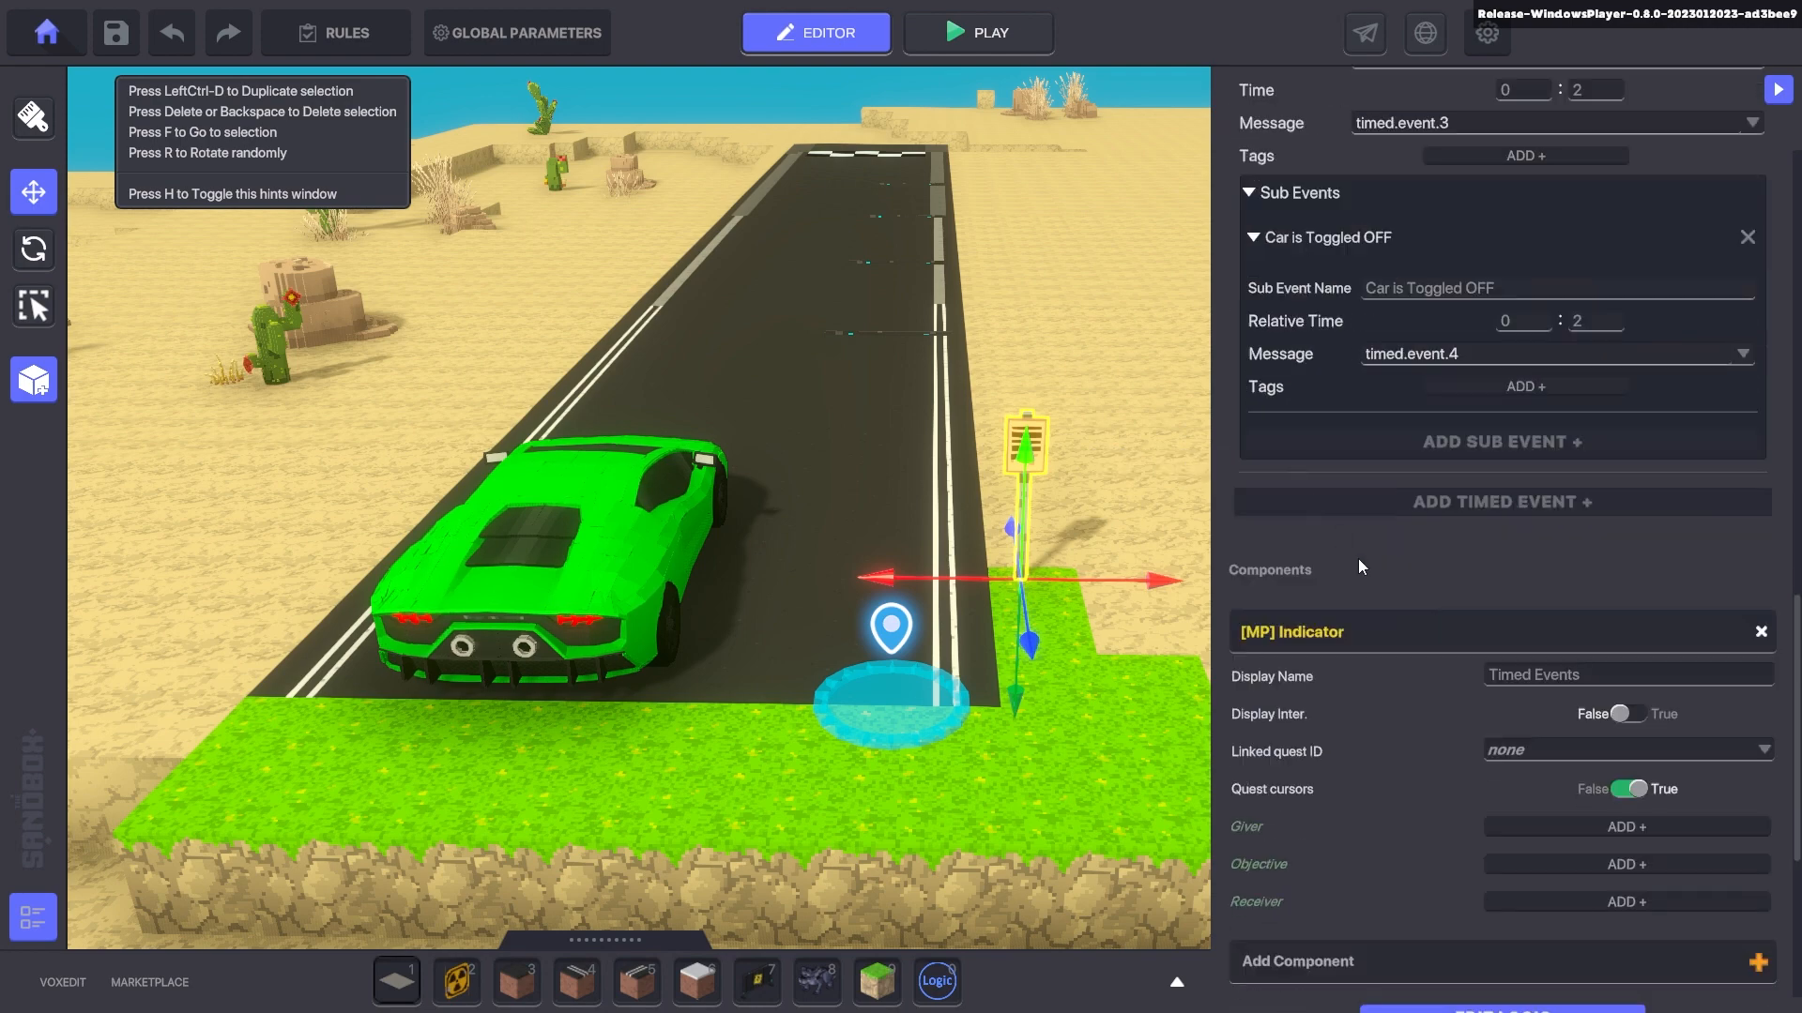
click(1423, 500)
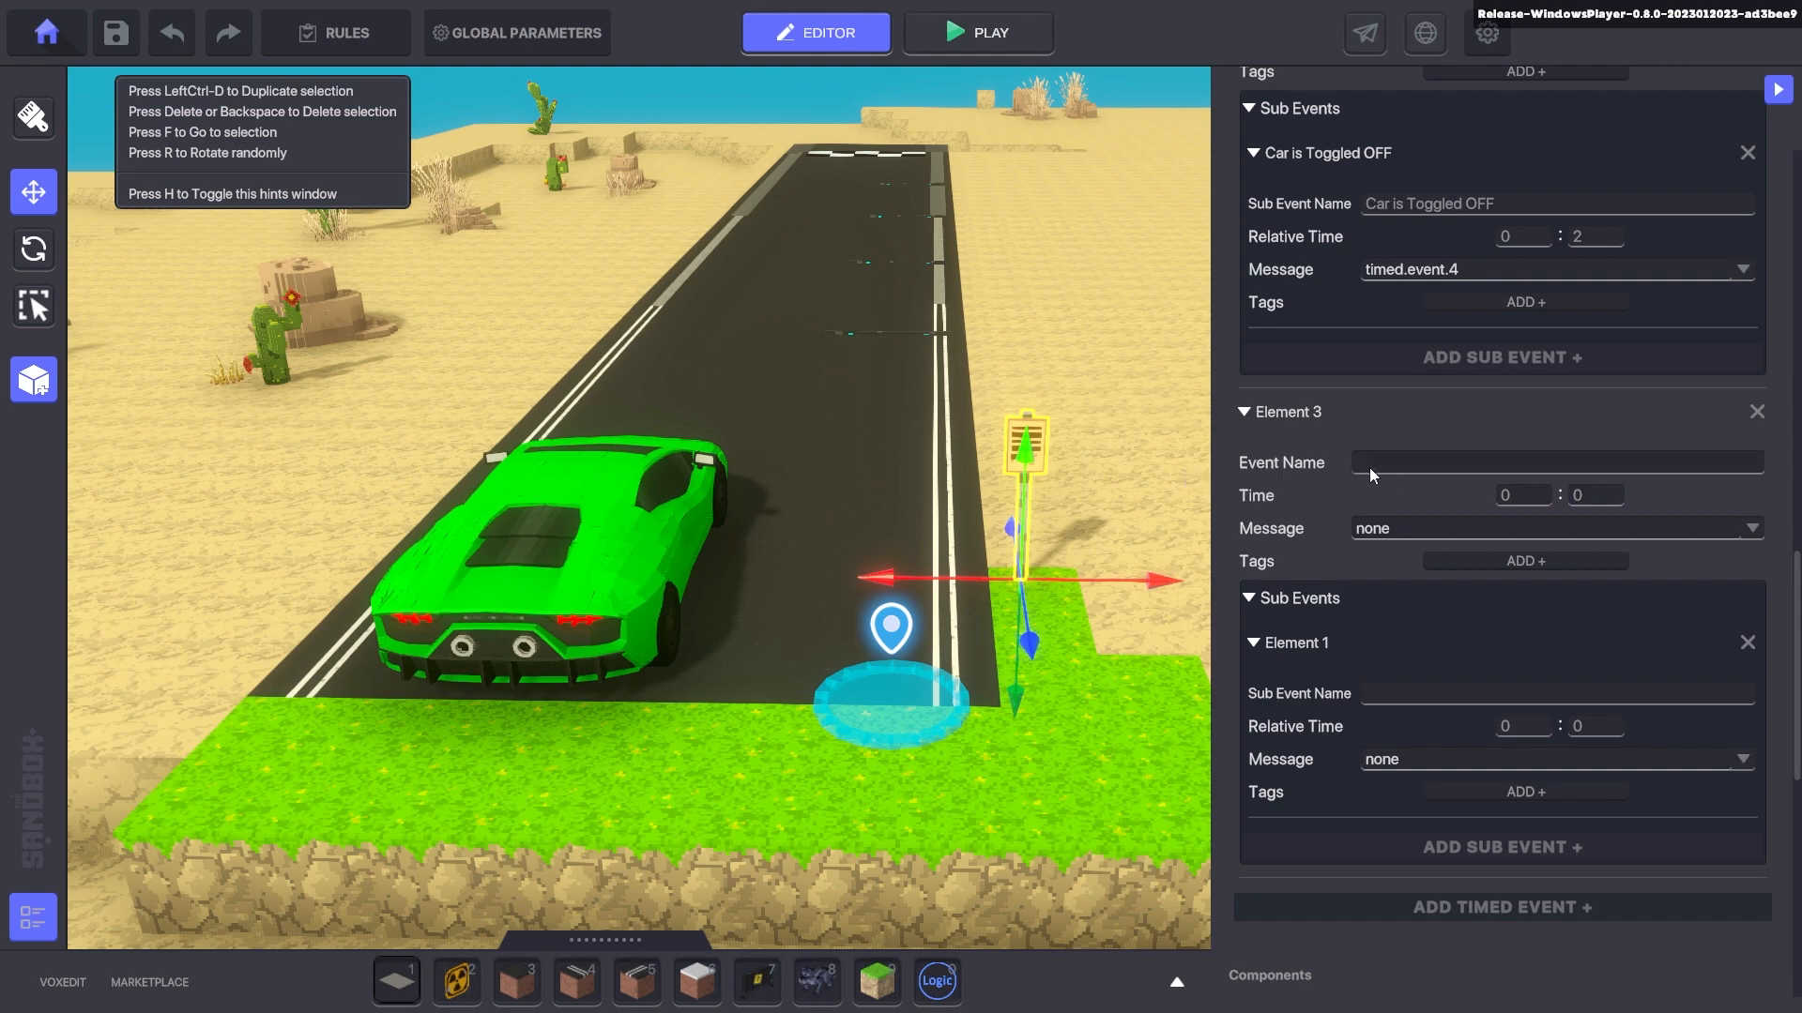
click(1247, 414)
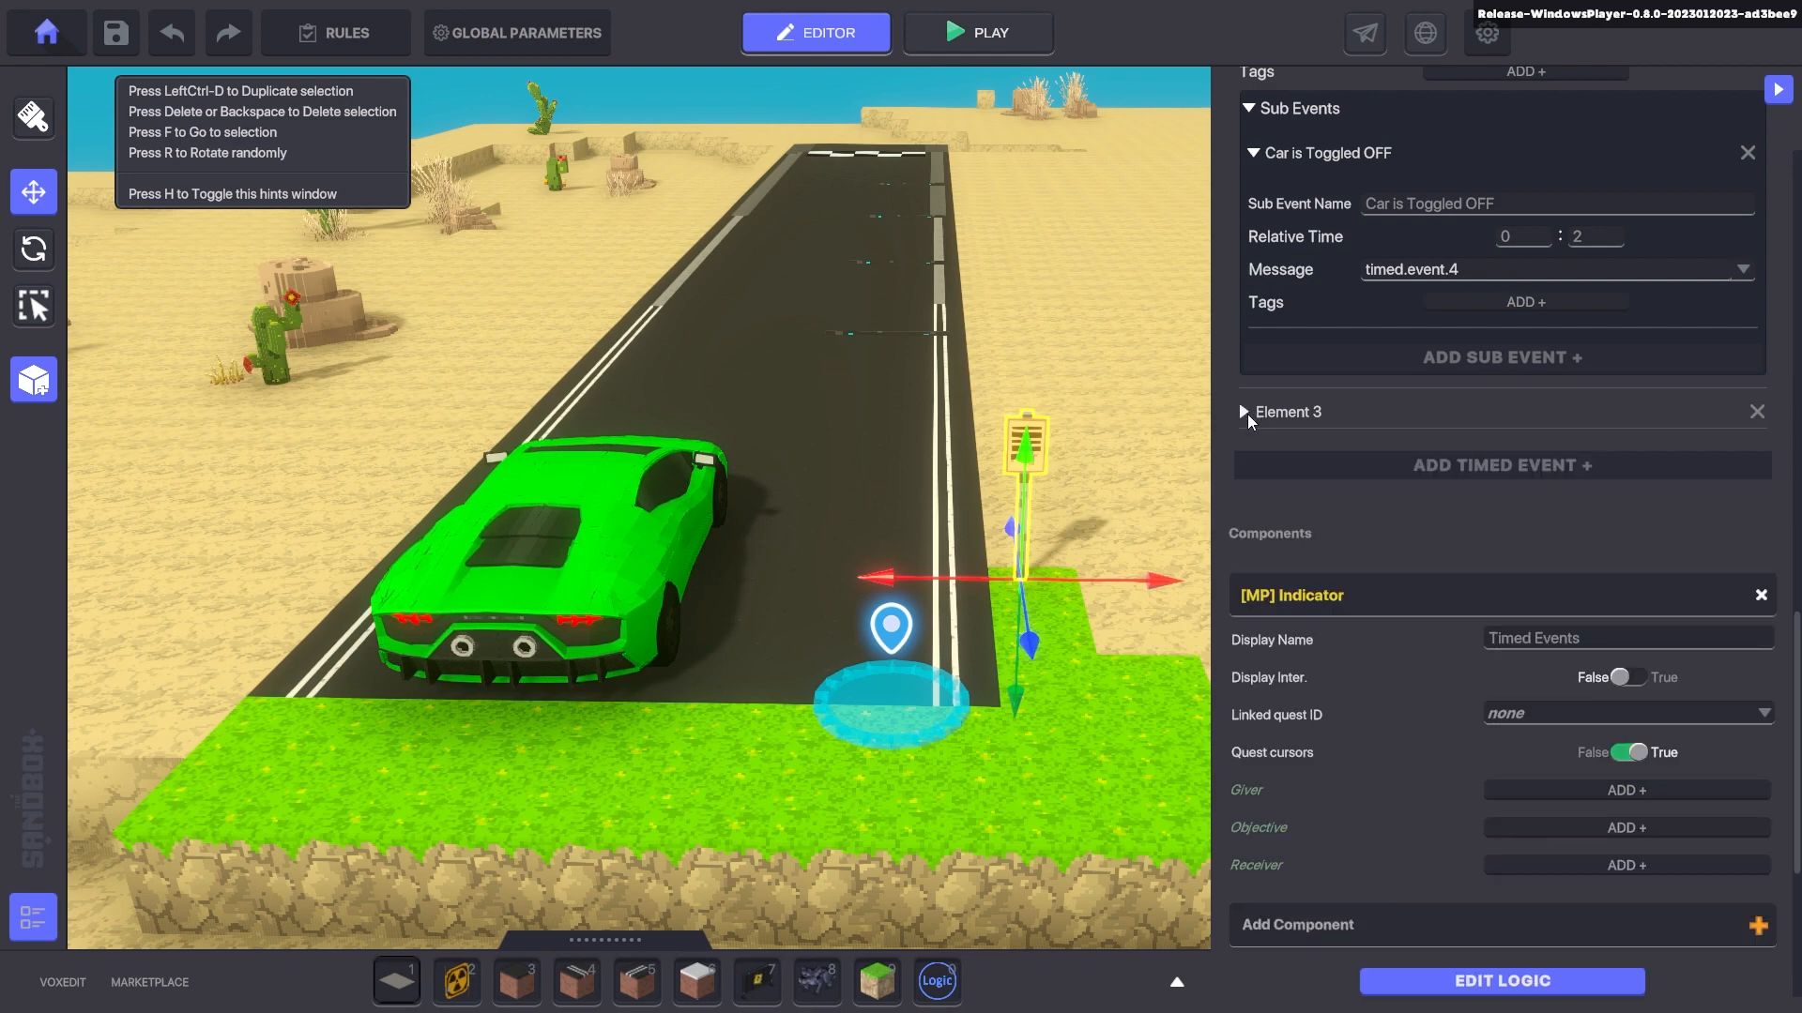
click(1248, 416)
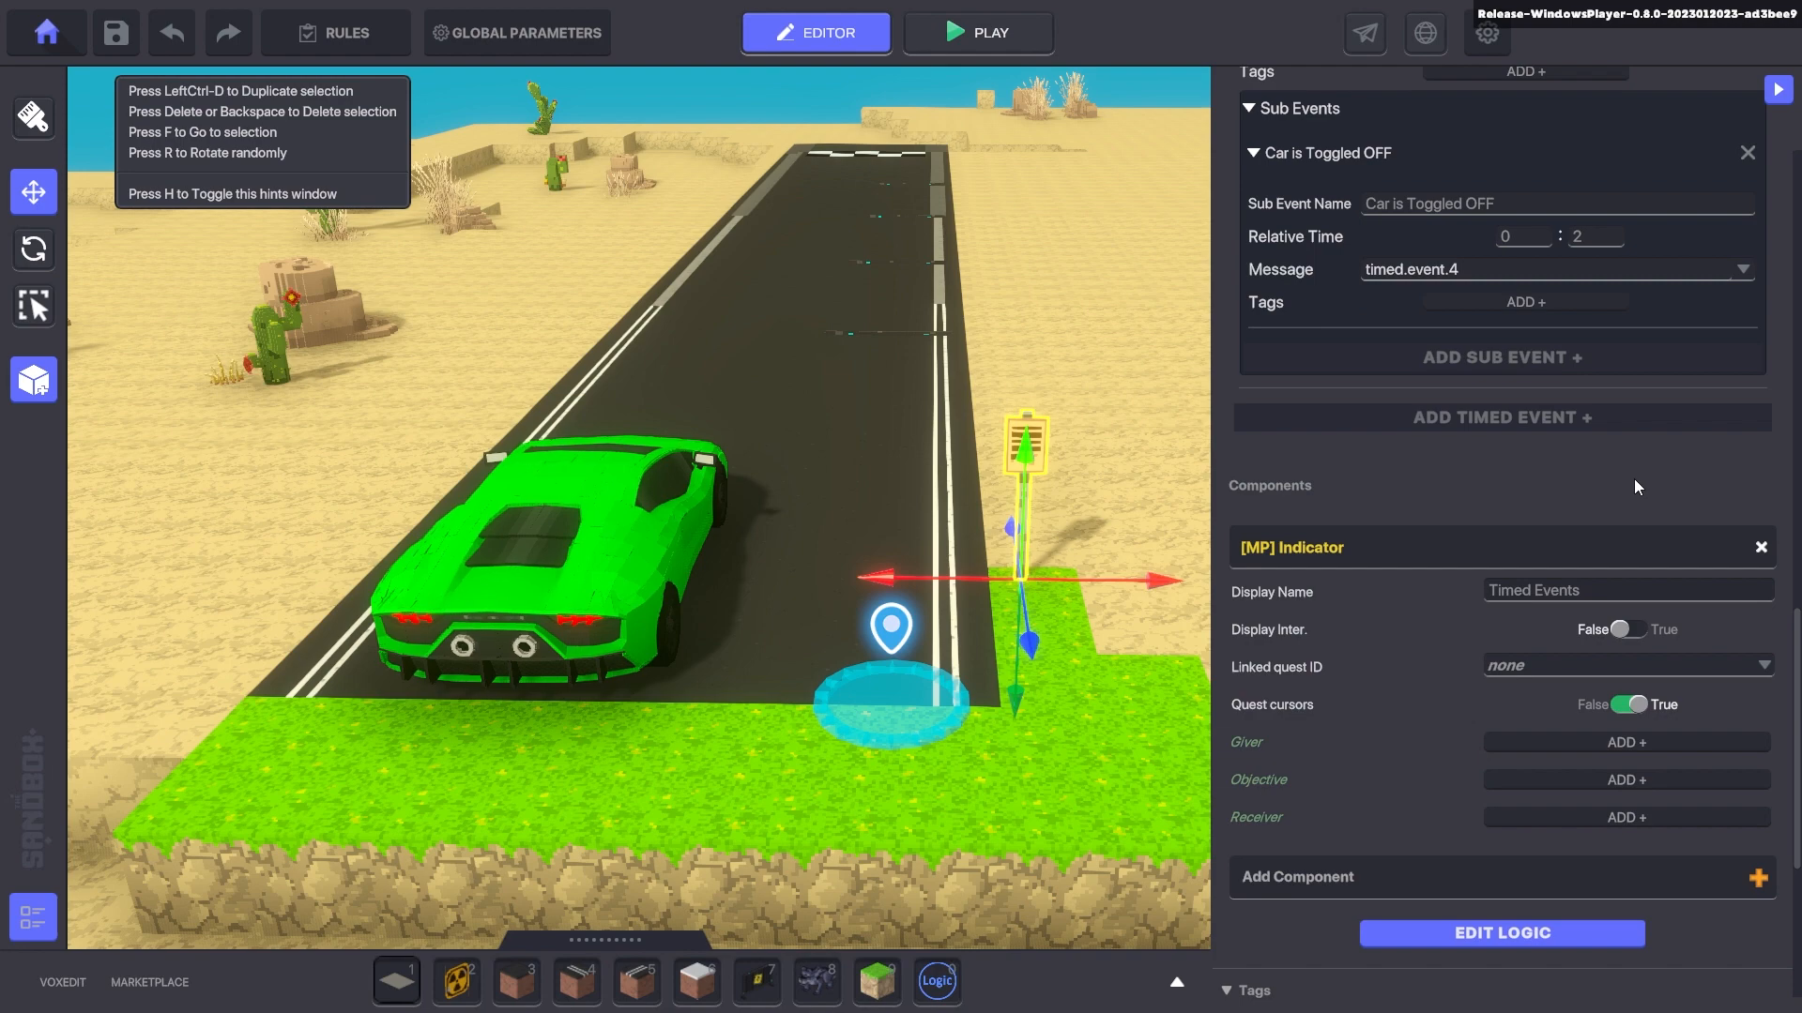
scroll(1636, 487, up, 7)
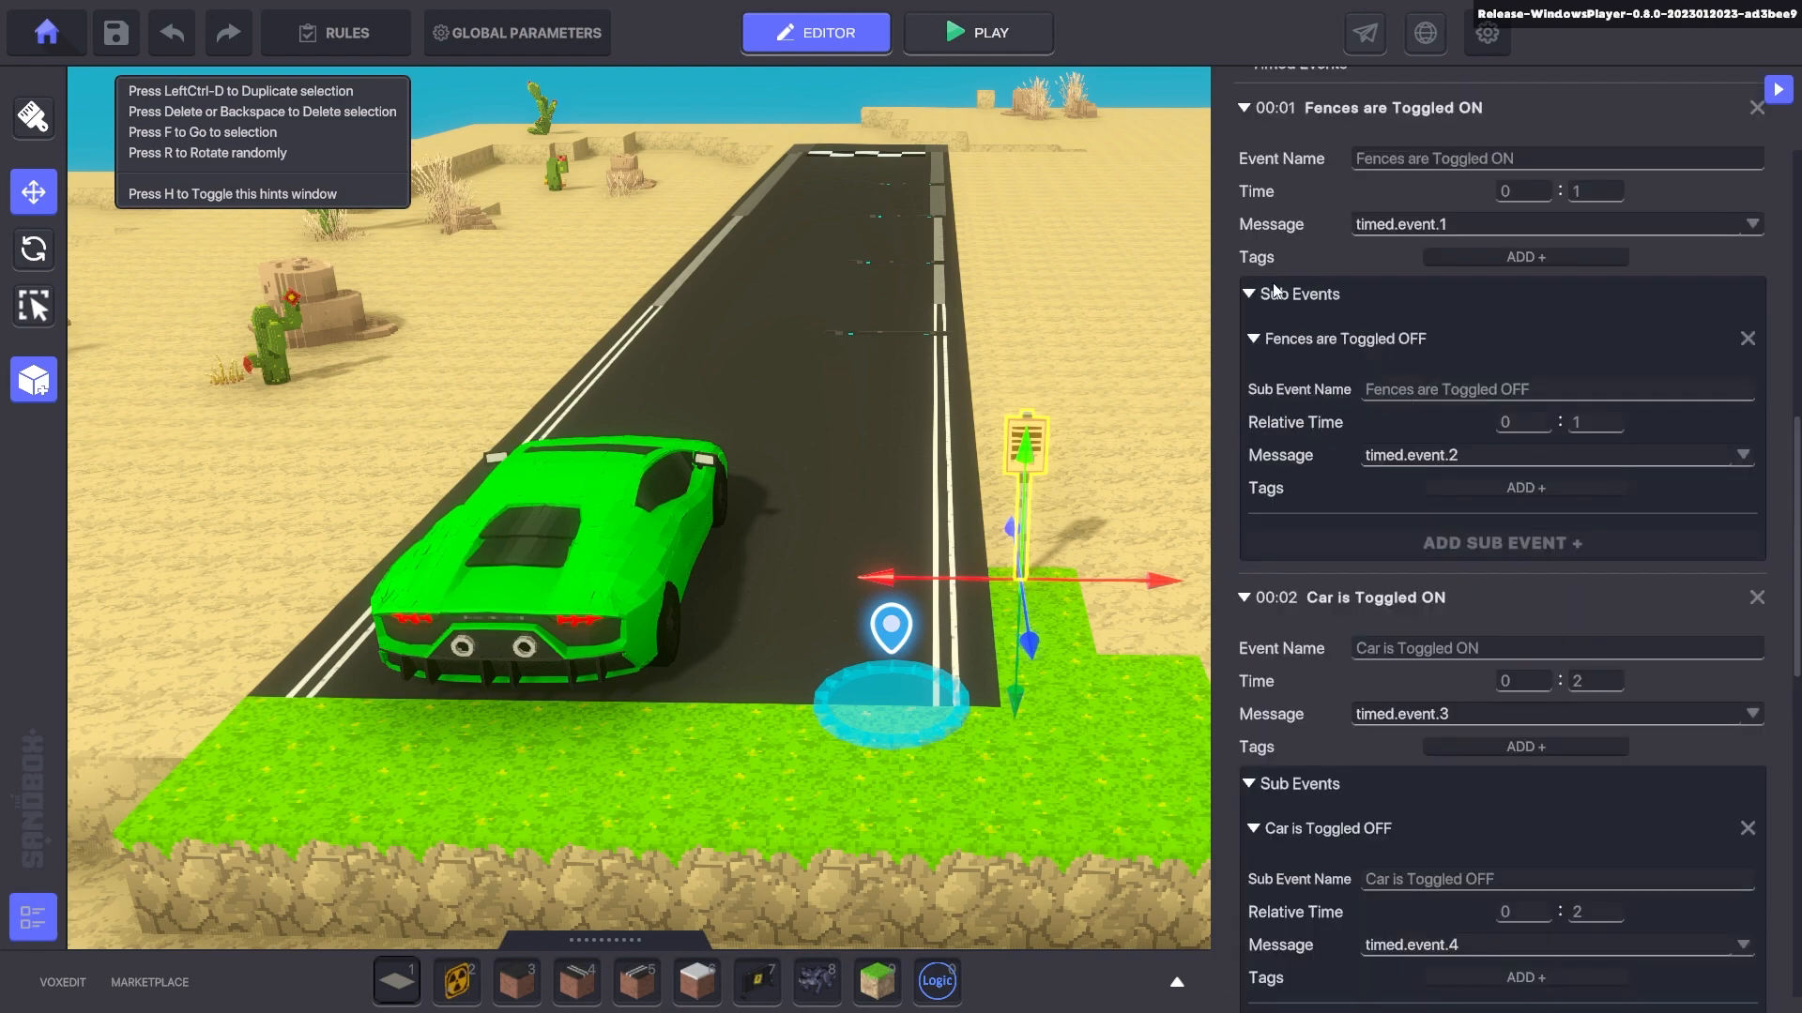
scroll(1262, 606, down, 2)
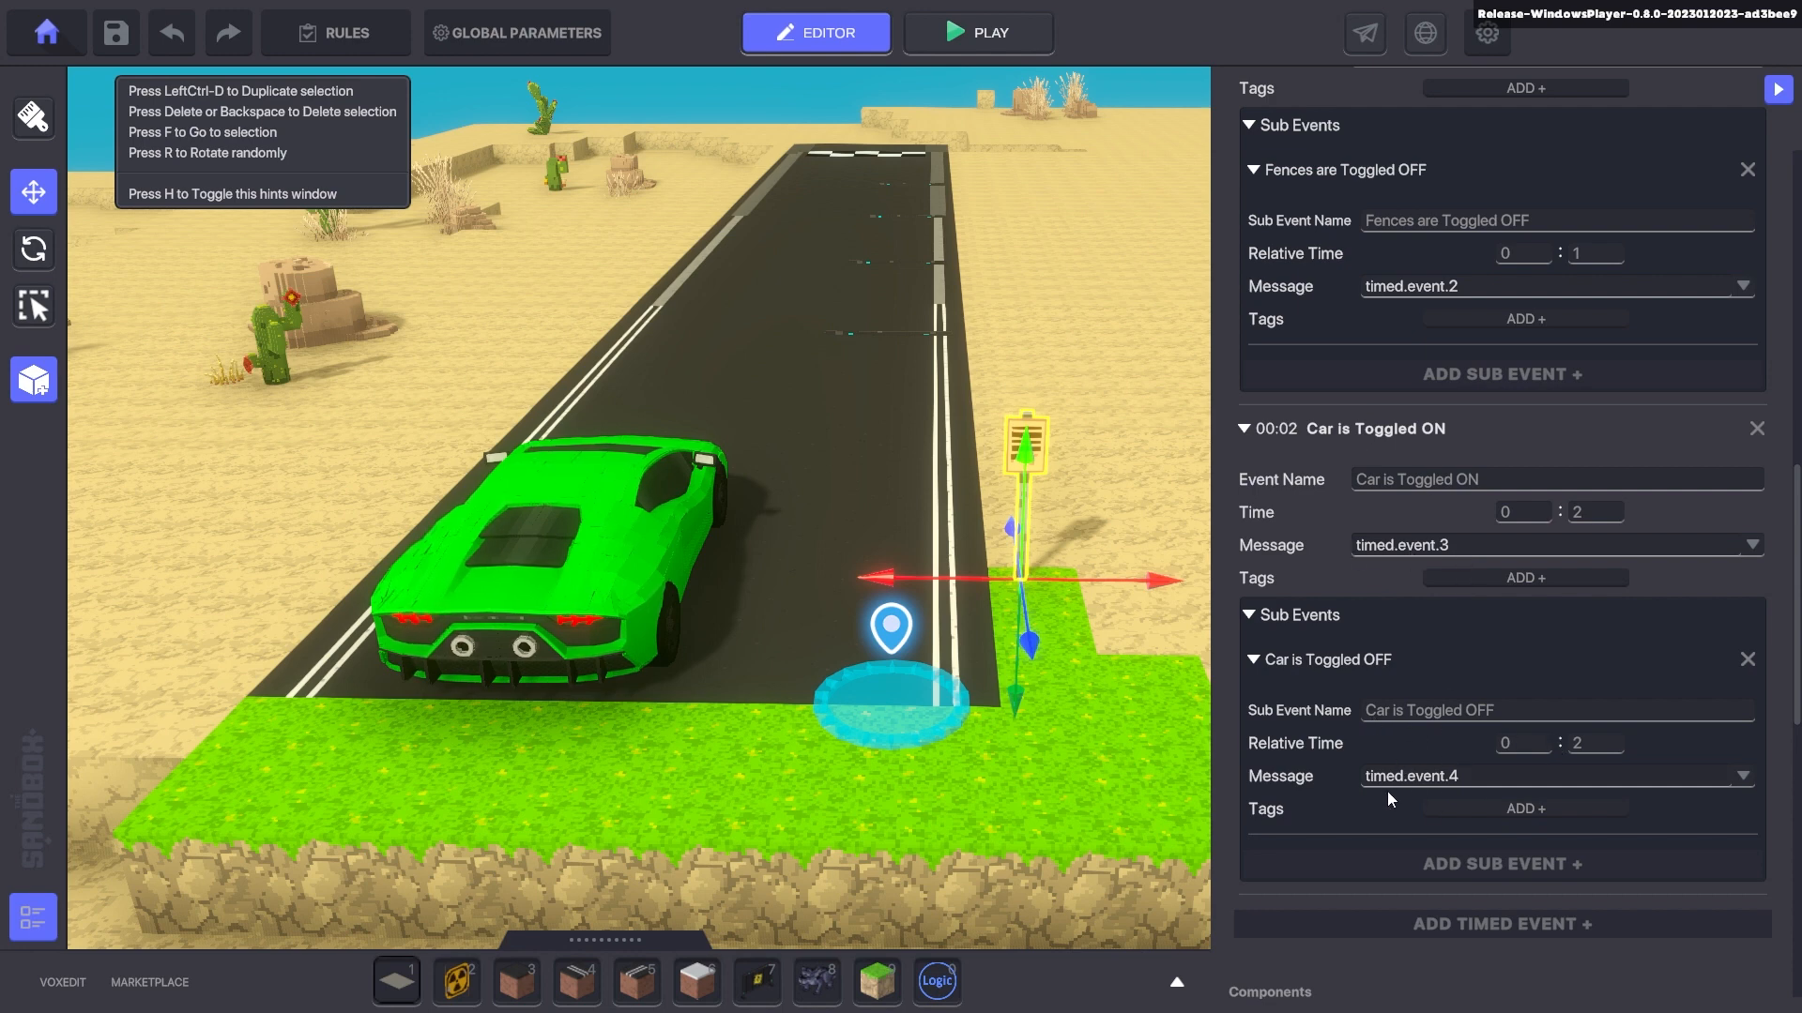
scroll(1351, 605, up, 3)
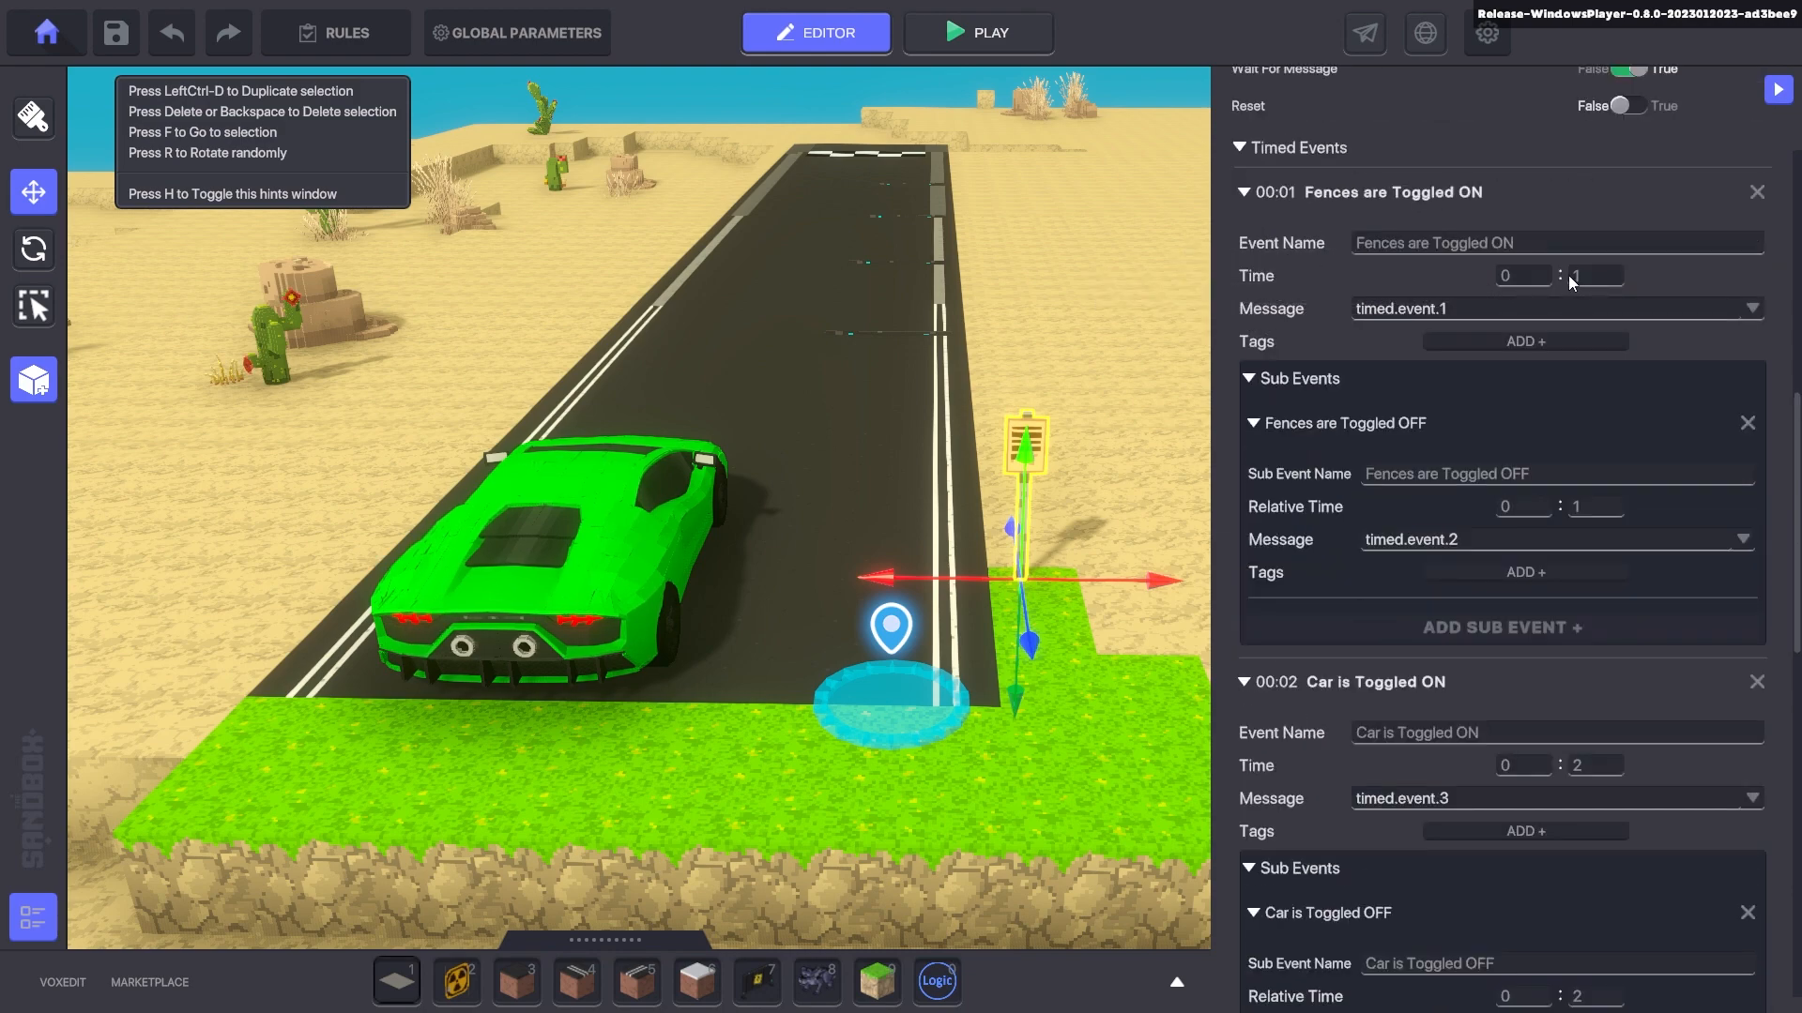
scroll(1475, 277, up, 3)
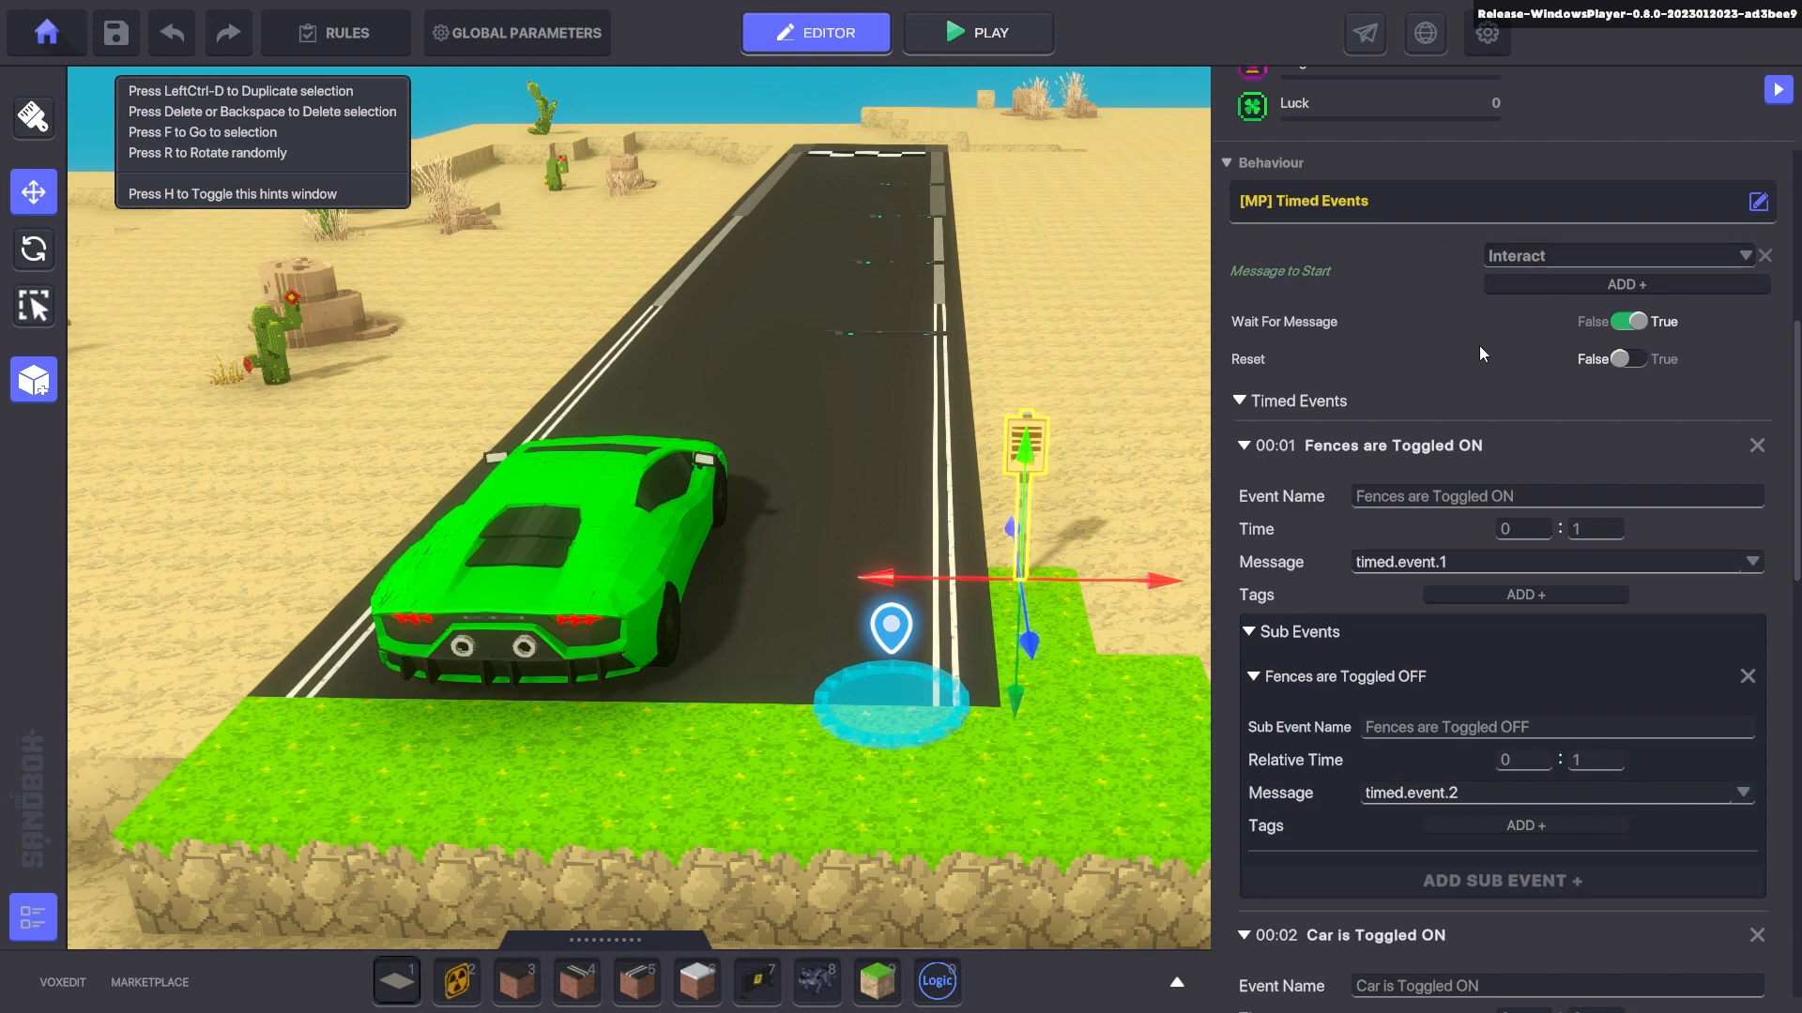
scroll(1398, 325, down, 3)
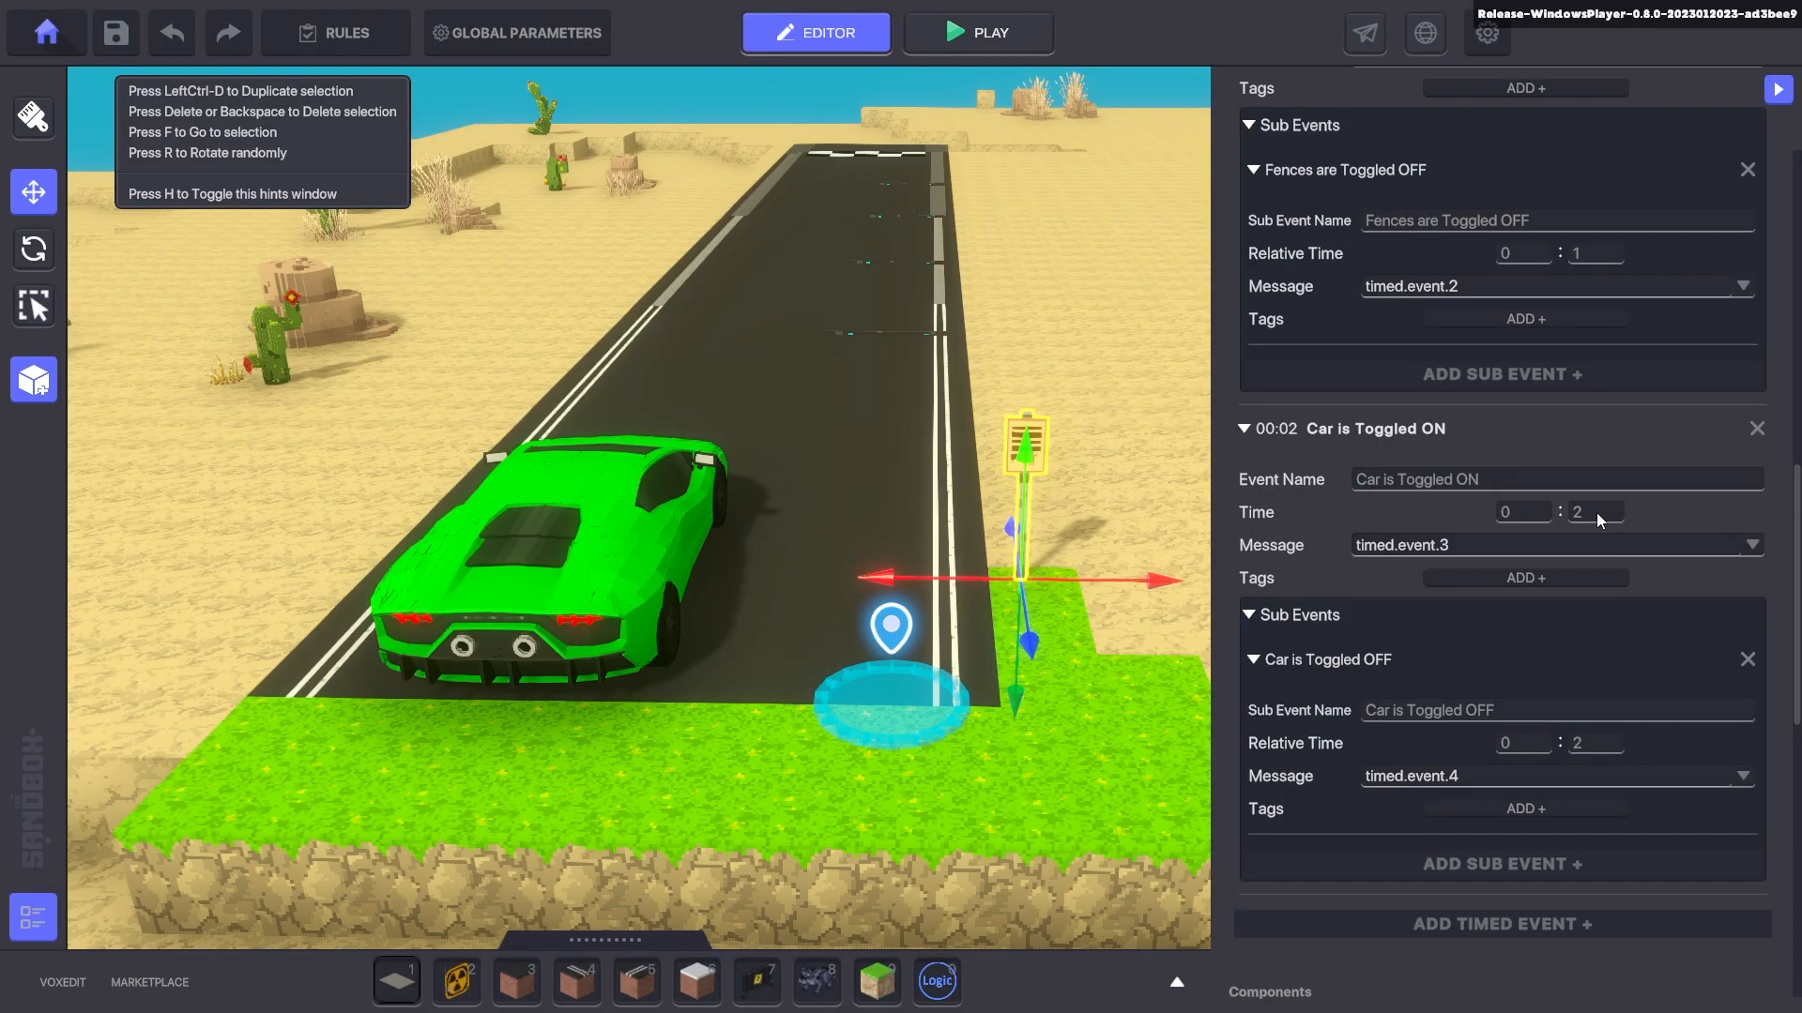
scroll(1443, 670, down, 2)
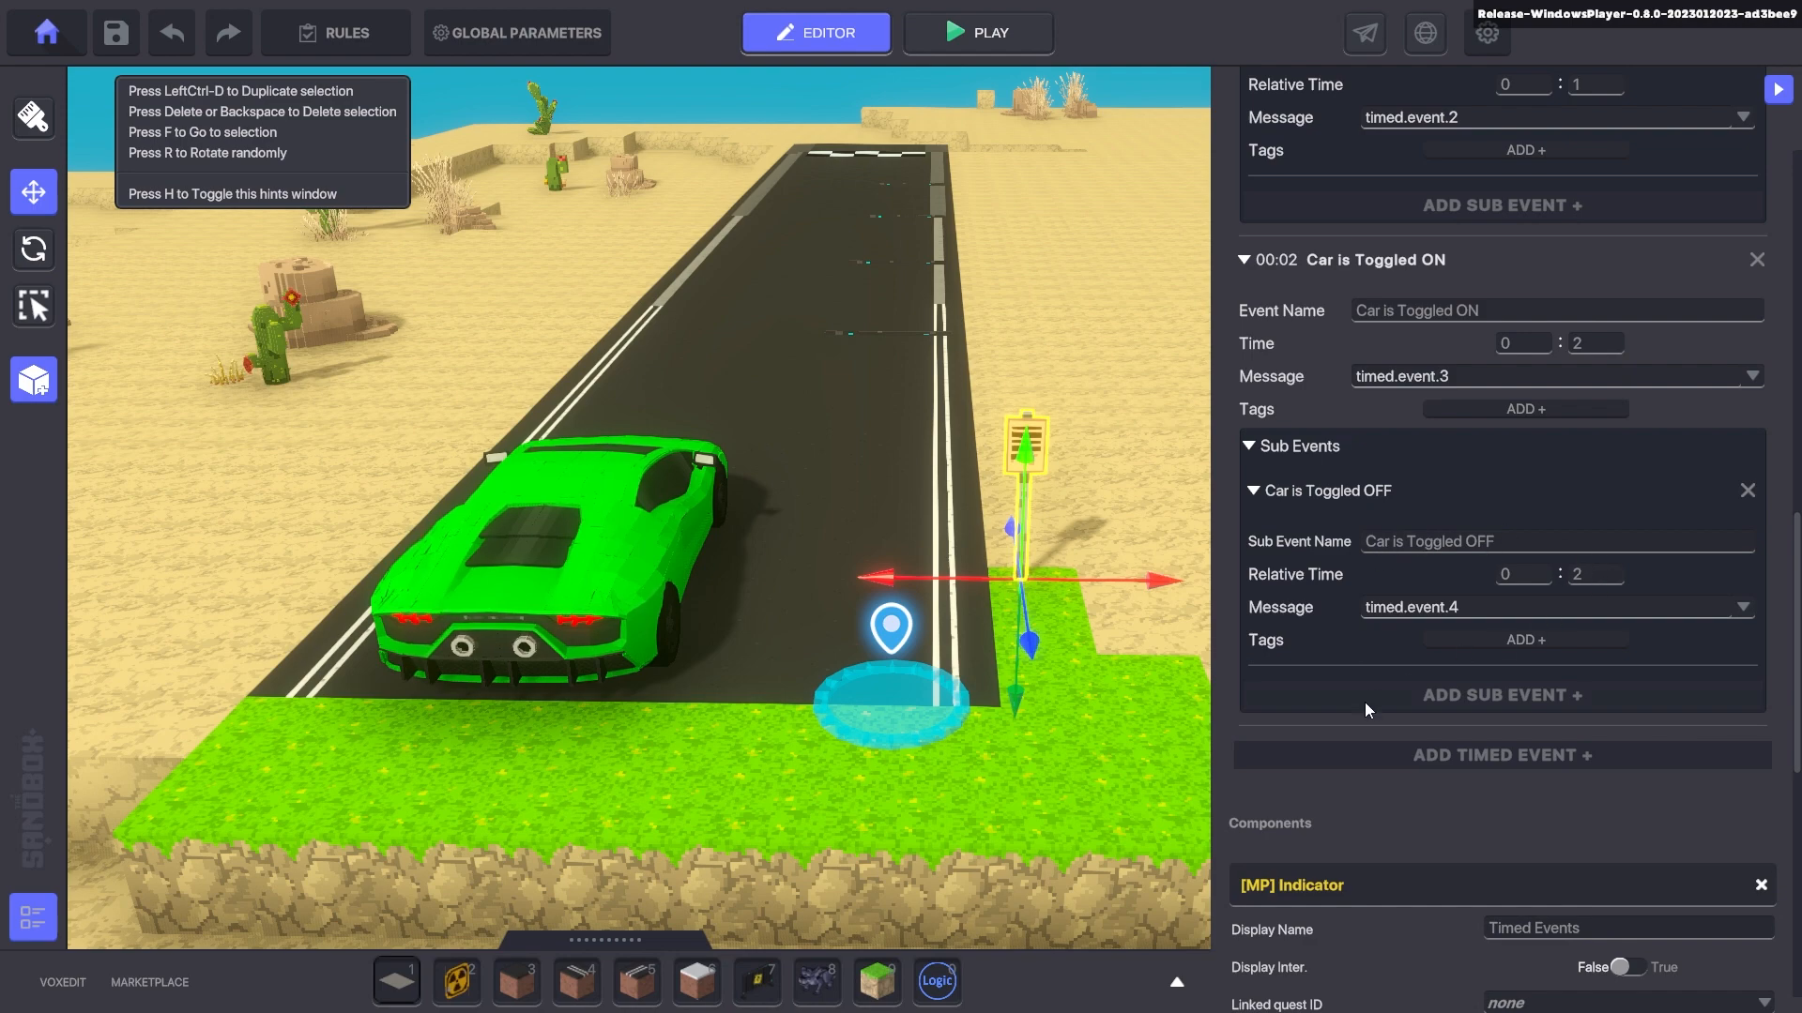
scroll(1317, 498, up, 5)
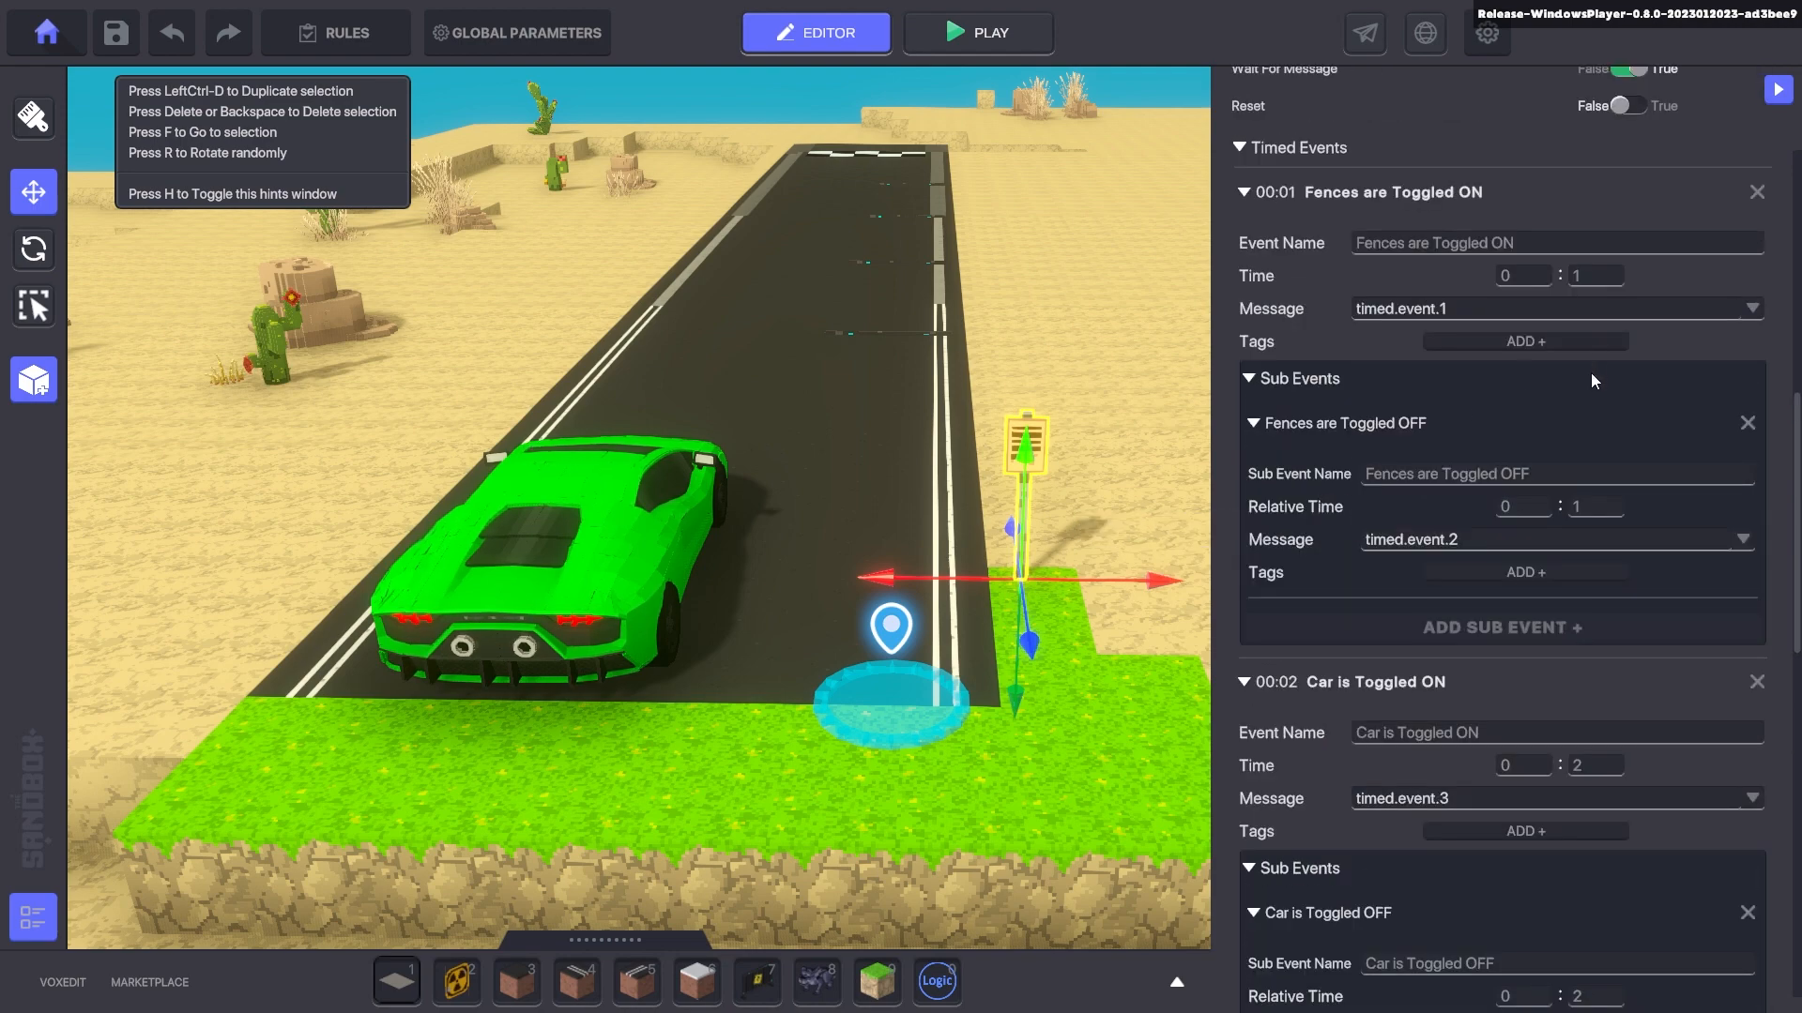
scroll(1596, 423, down, 4)
- Play-test the road course, running down the road and jumping the barricades, then scroll the car's settings
key(ctrl+p)
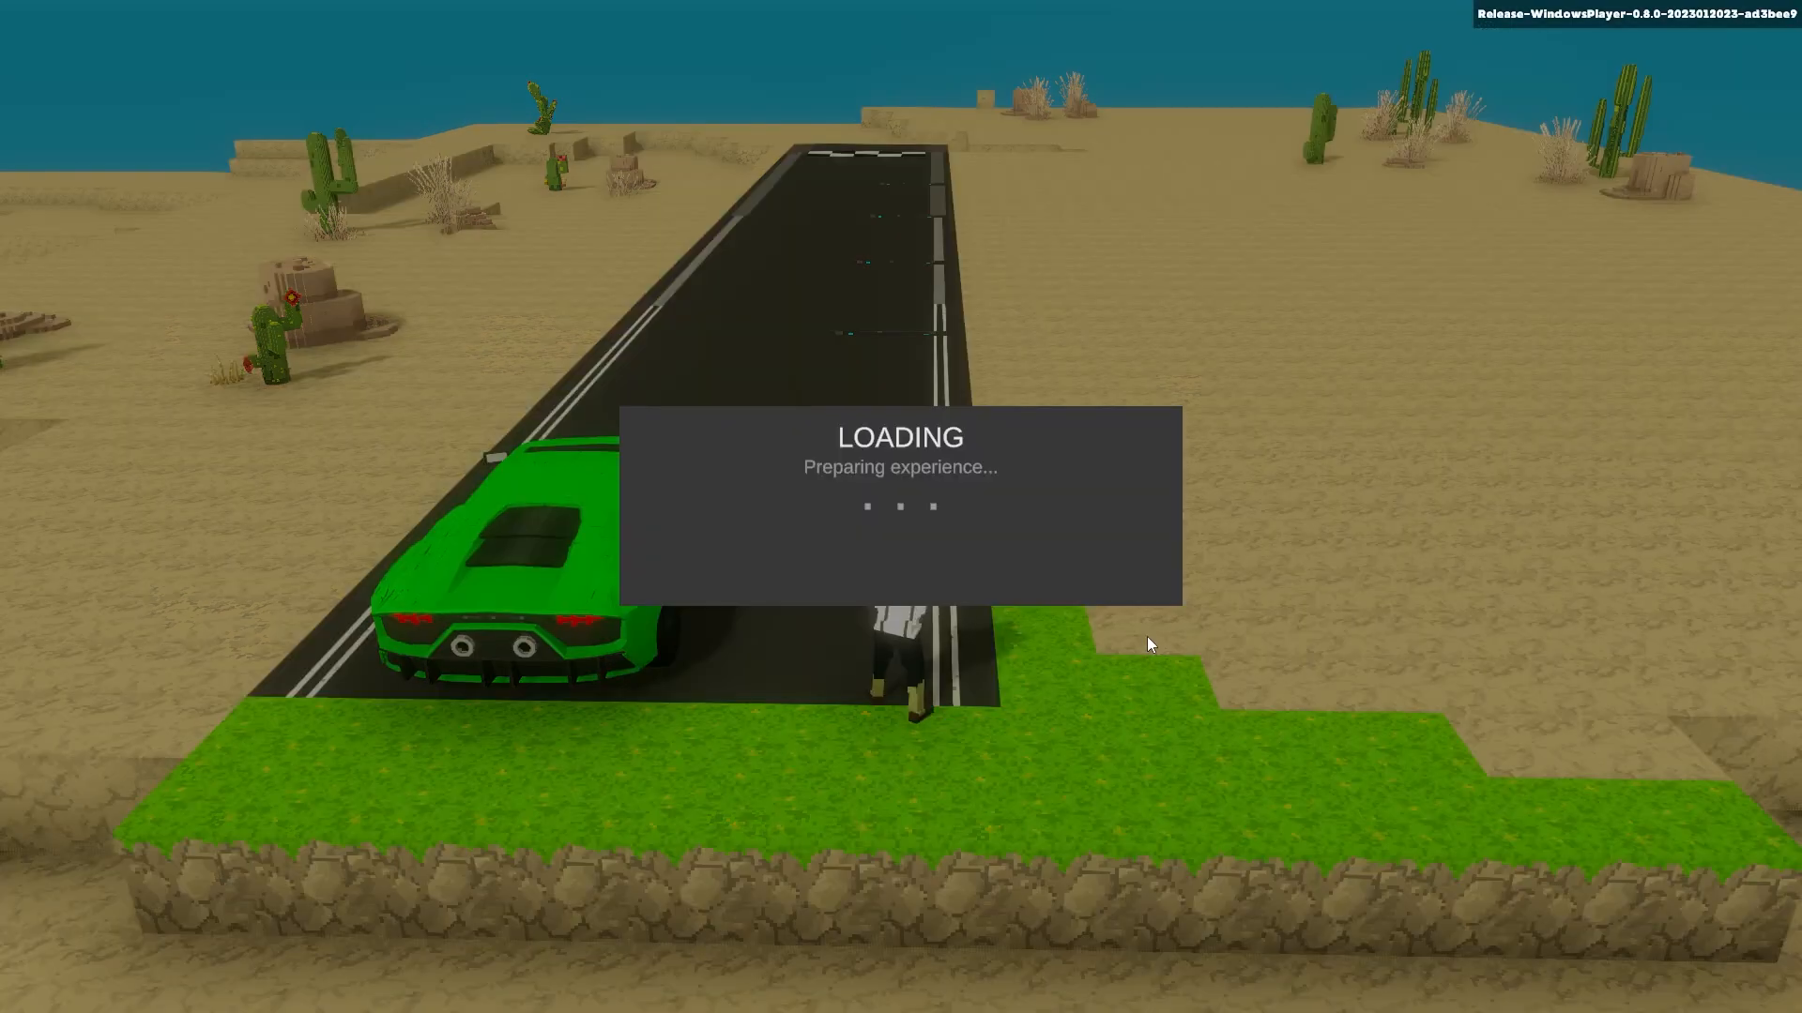
key(d)
key(w)
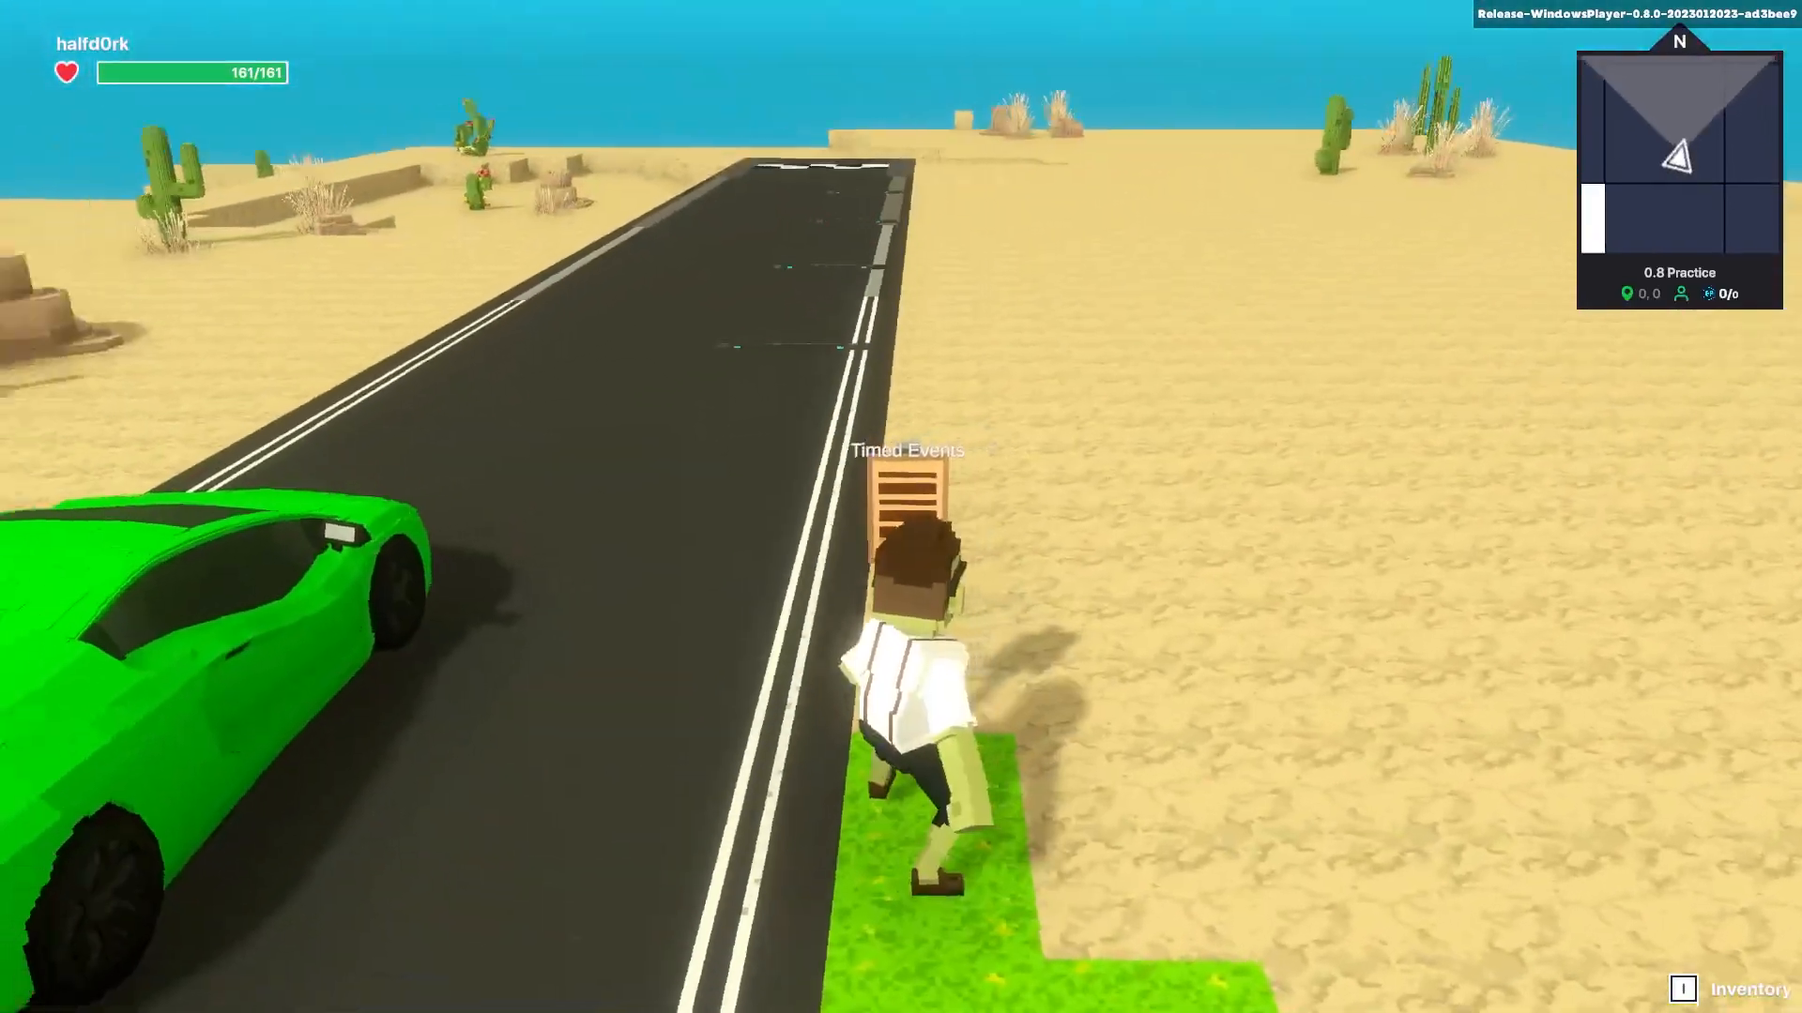
key(a)
key(w)
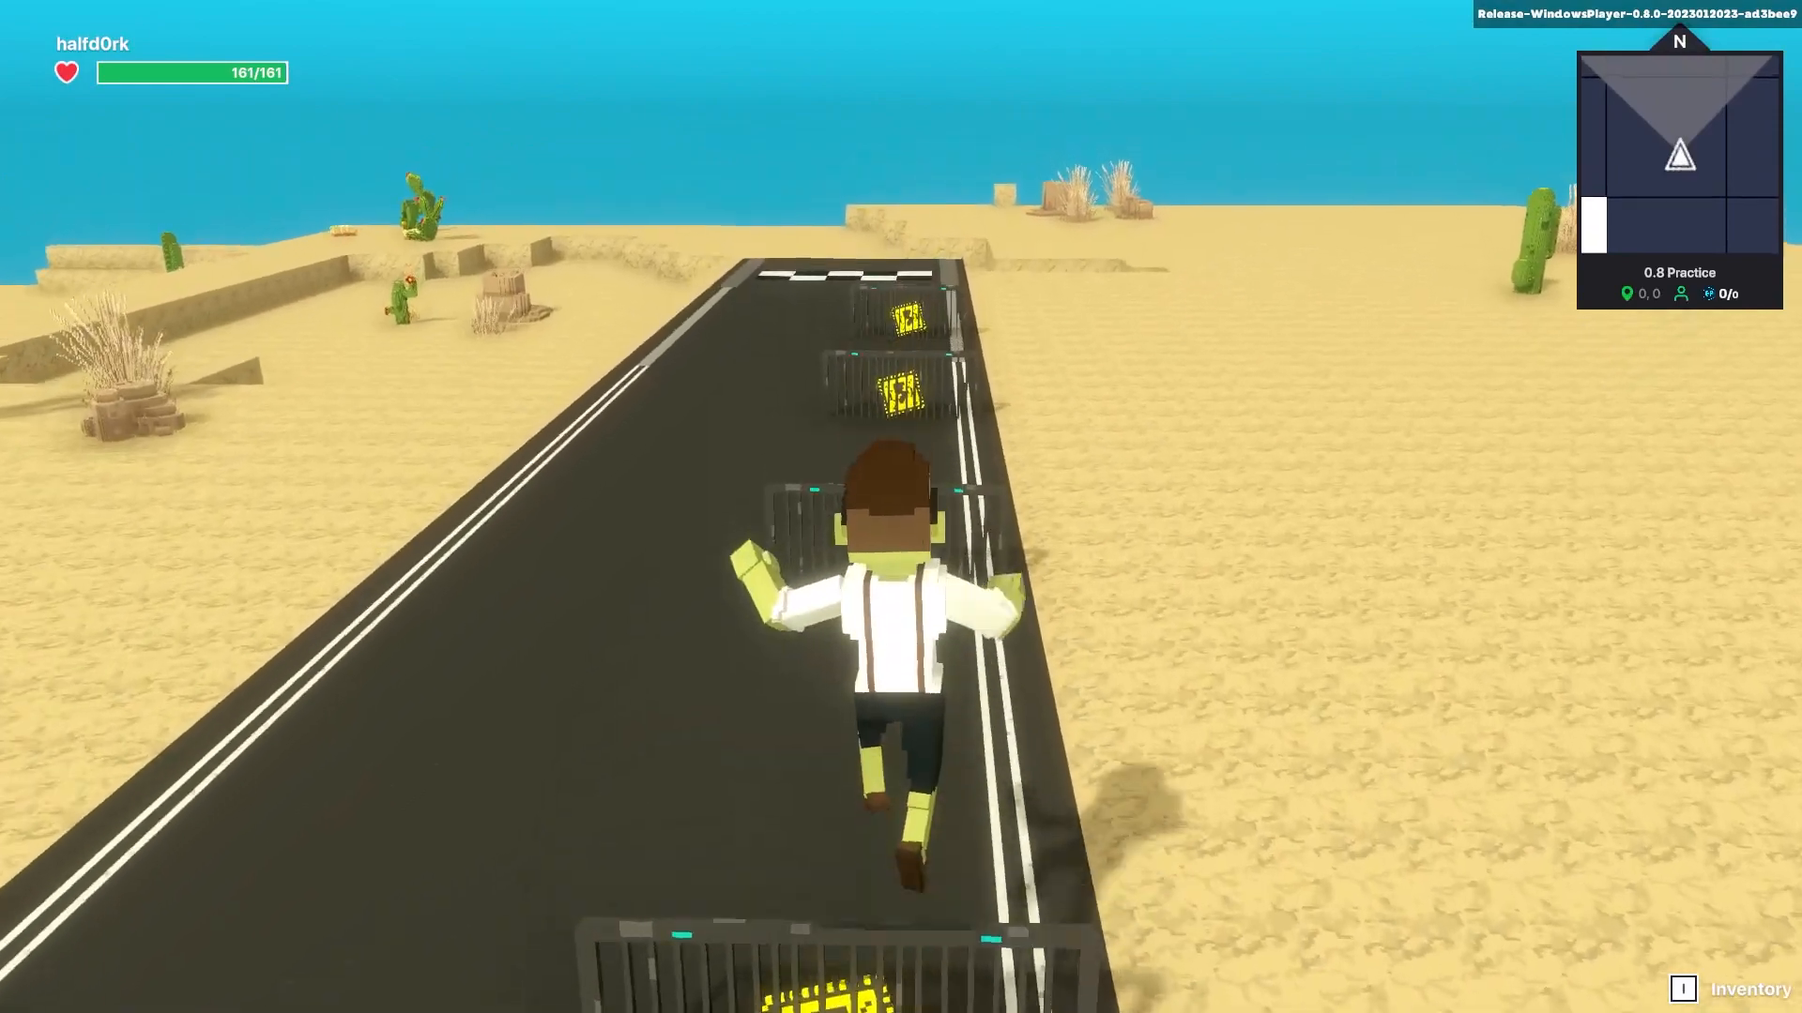
key(space)
key(space)
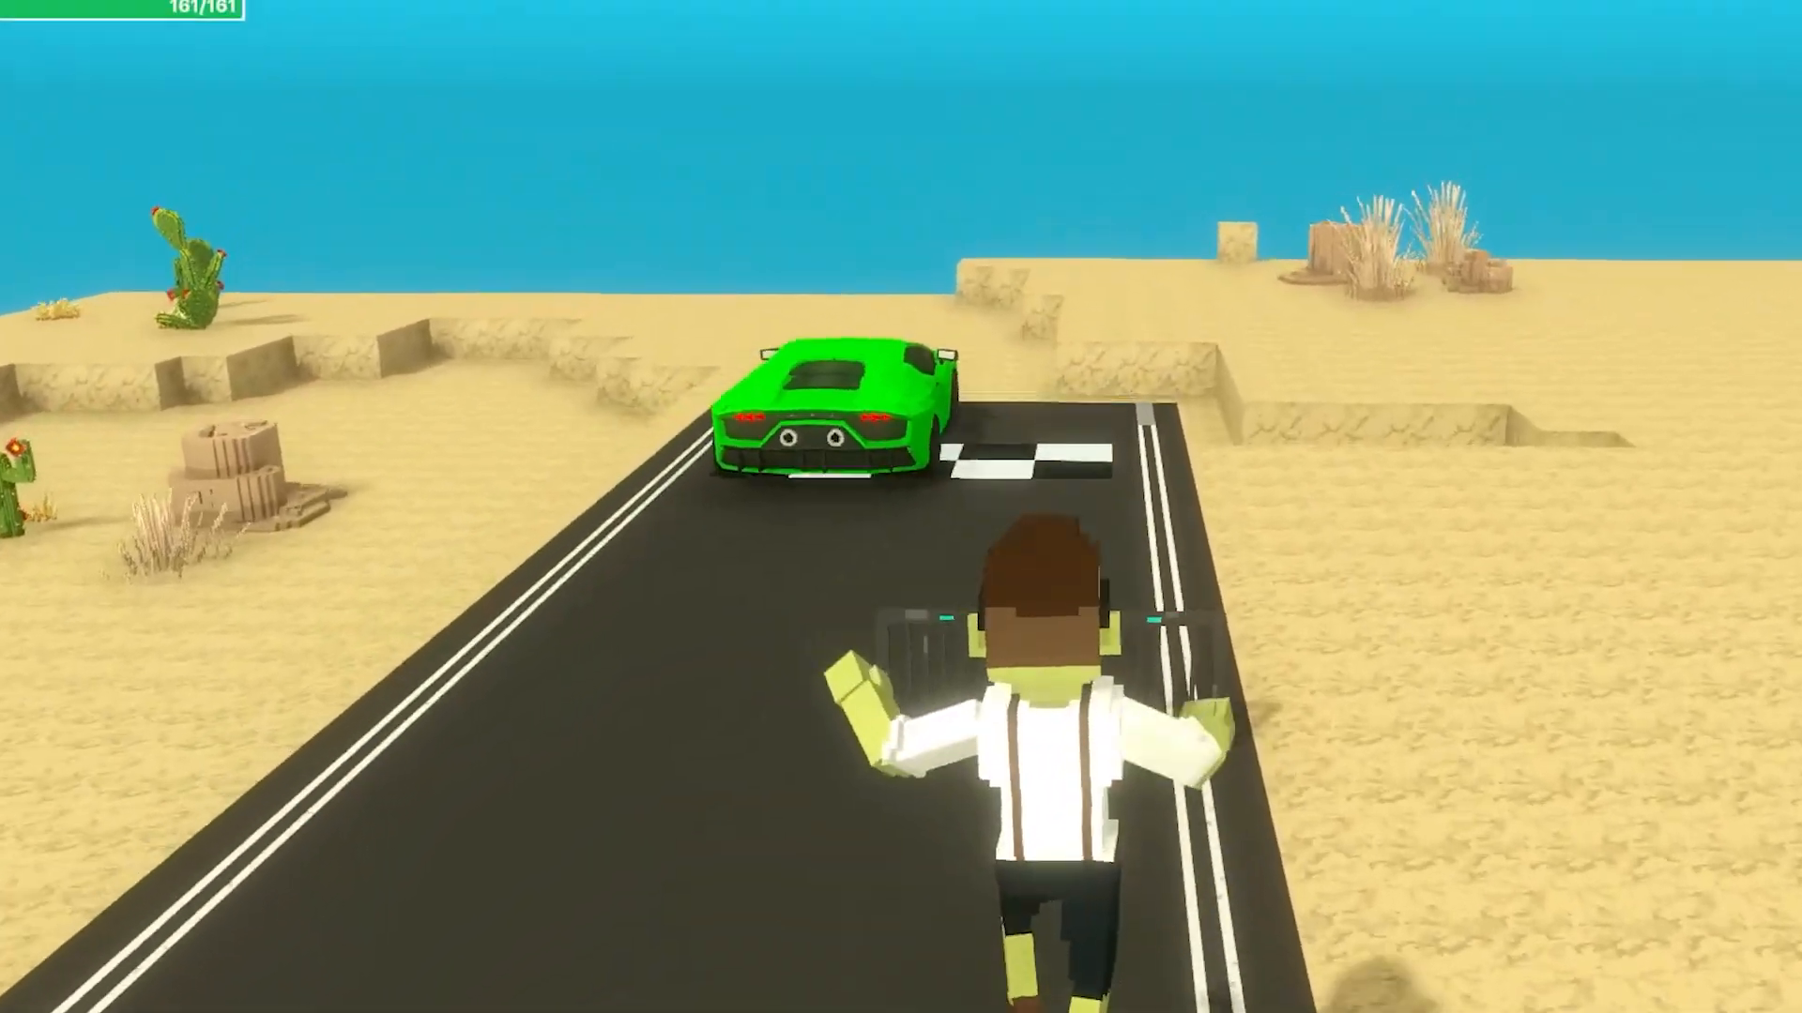
key(space)
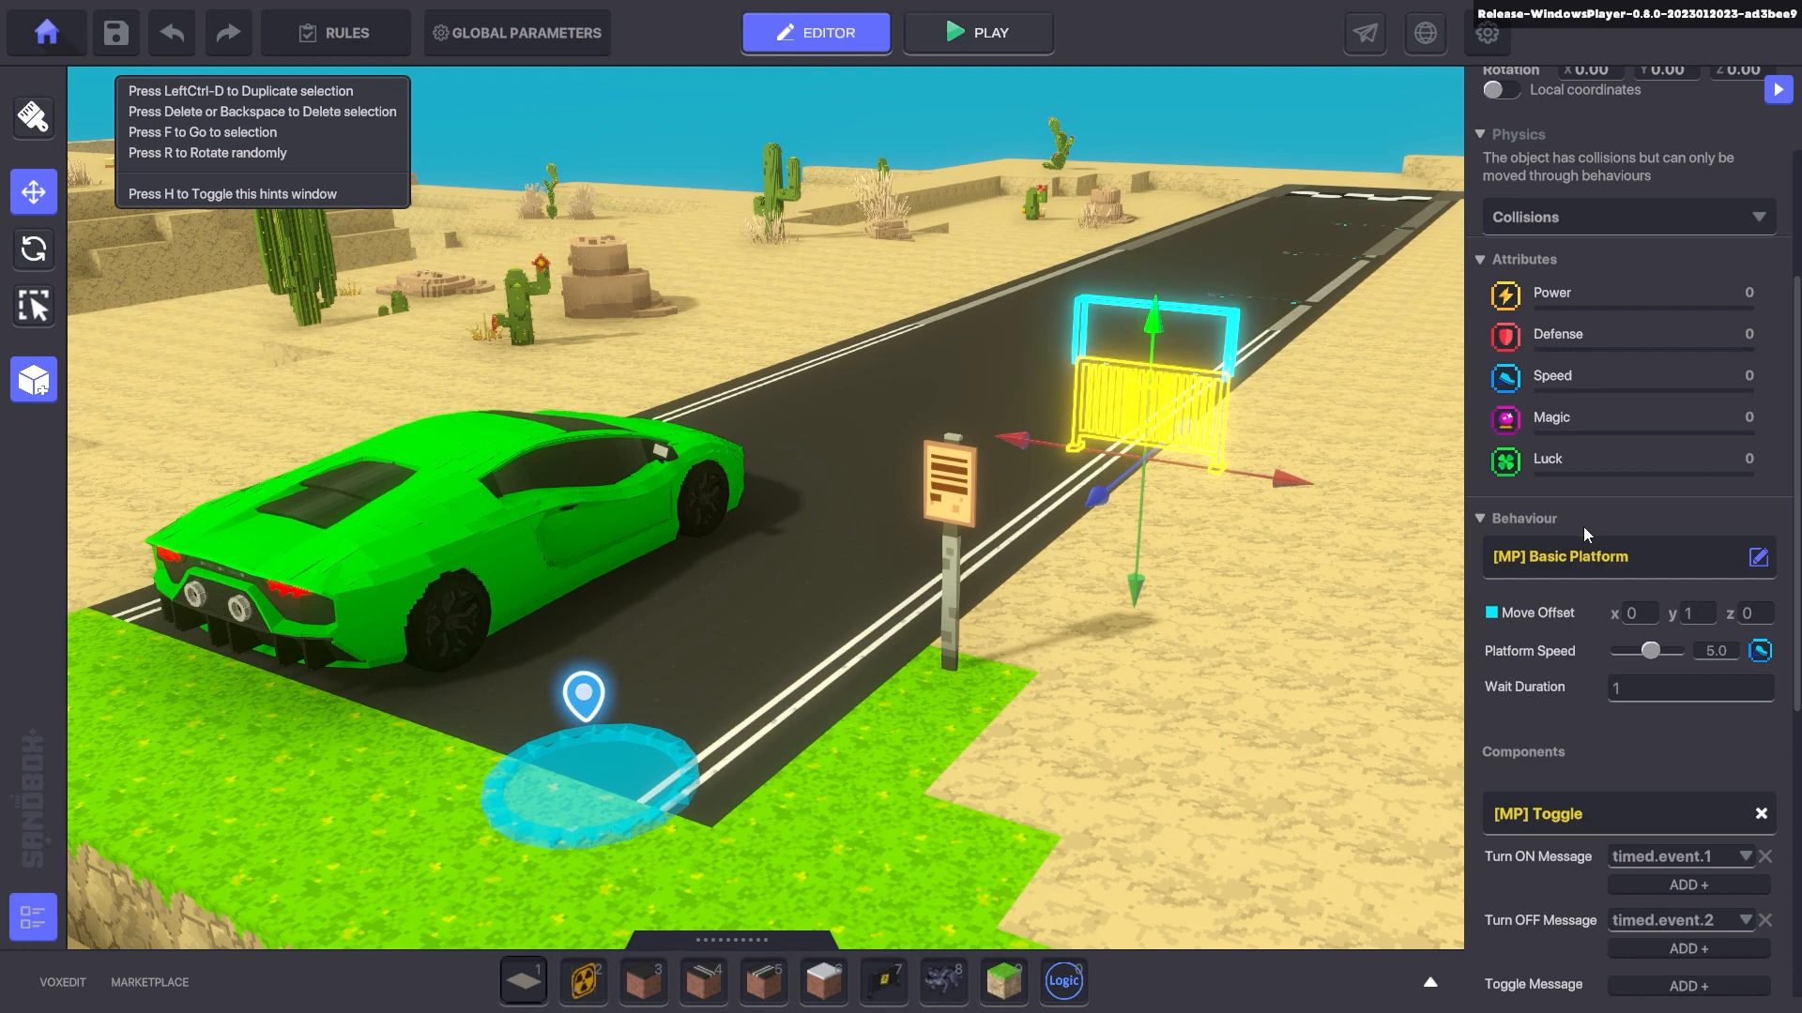
scroll(1584, 527, down, 2)
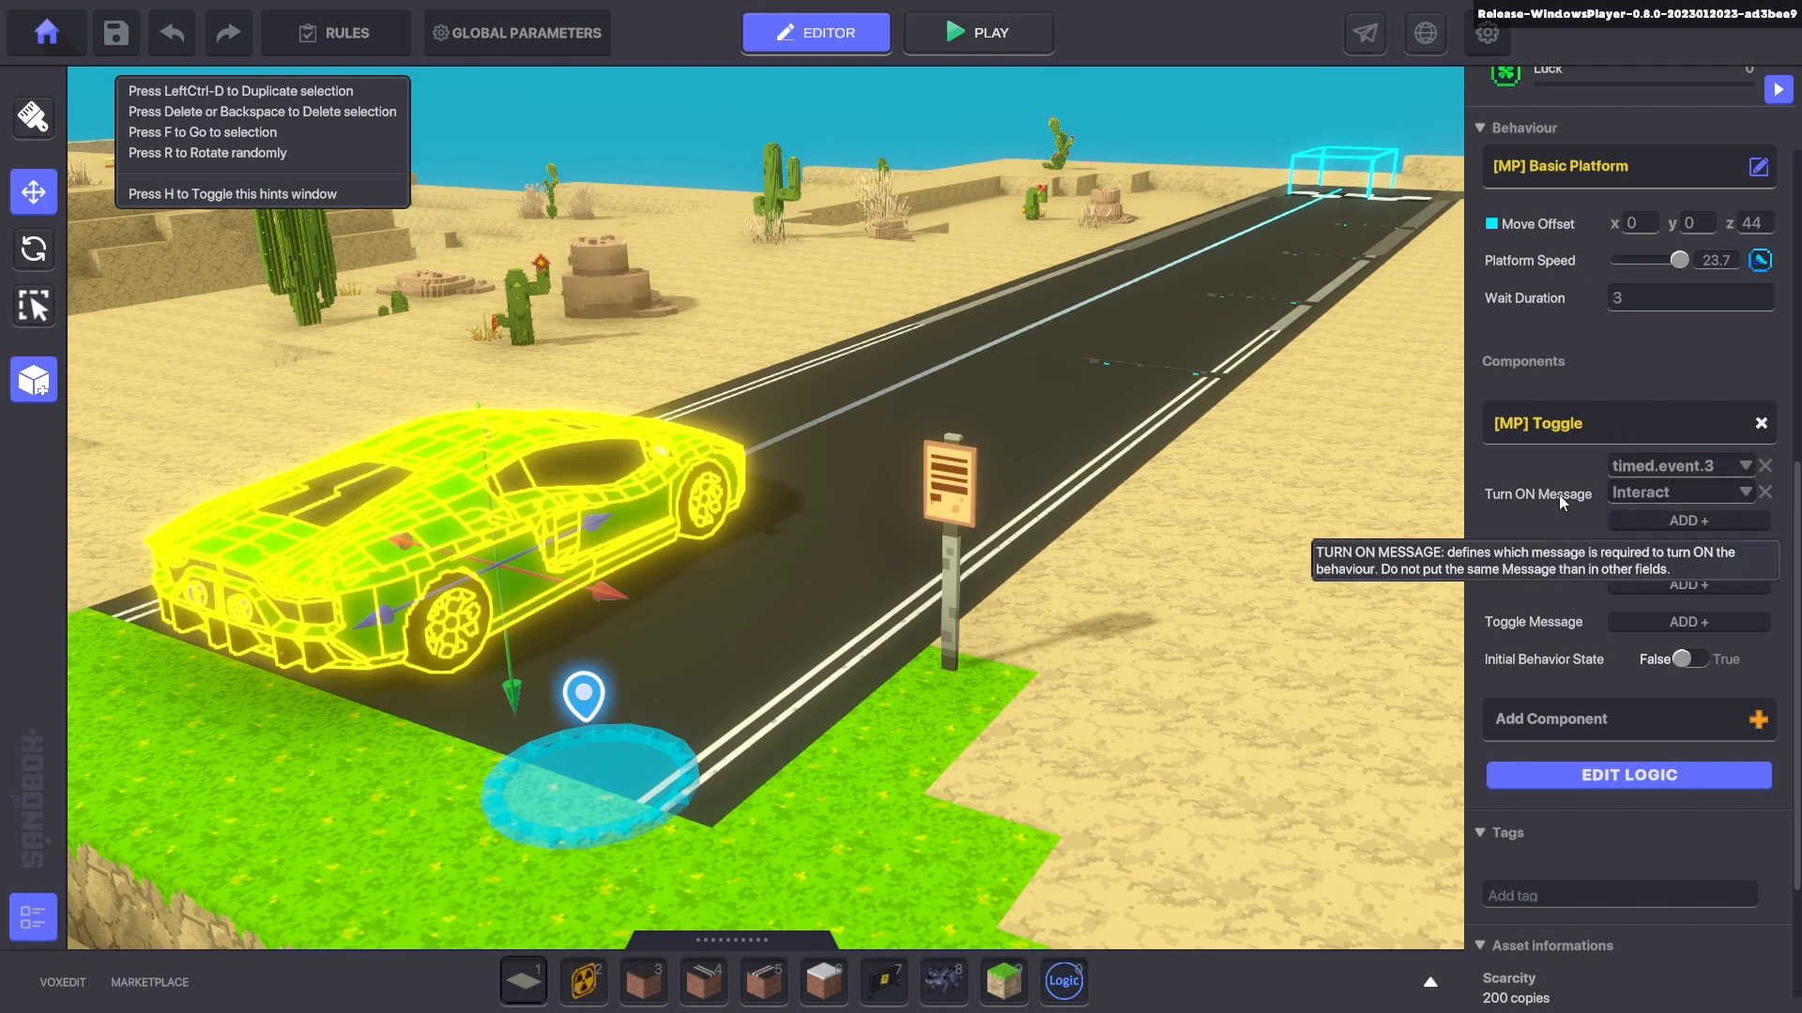
- Play-test again, selecting the Logic ring by the bridge and walking the avatar up to the signpost
key(ctrl+p)
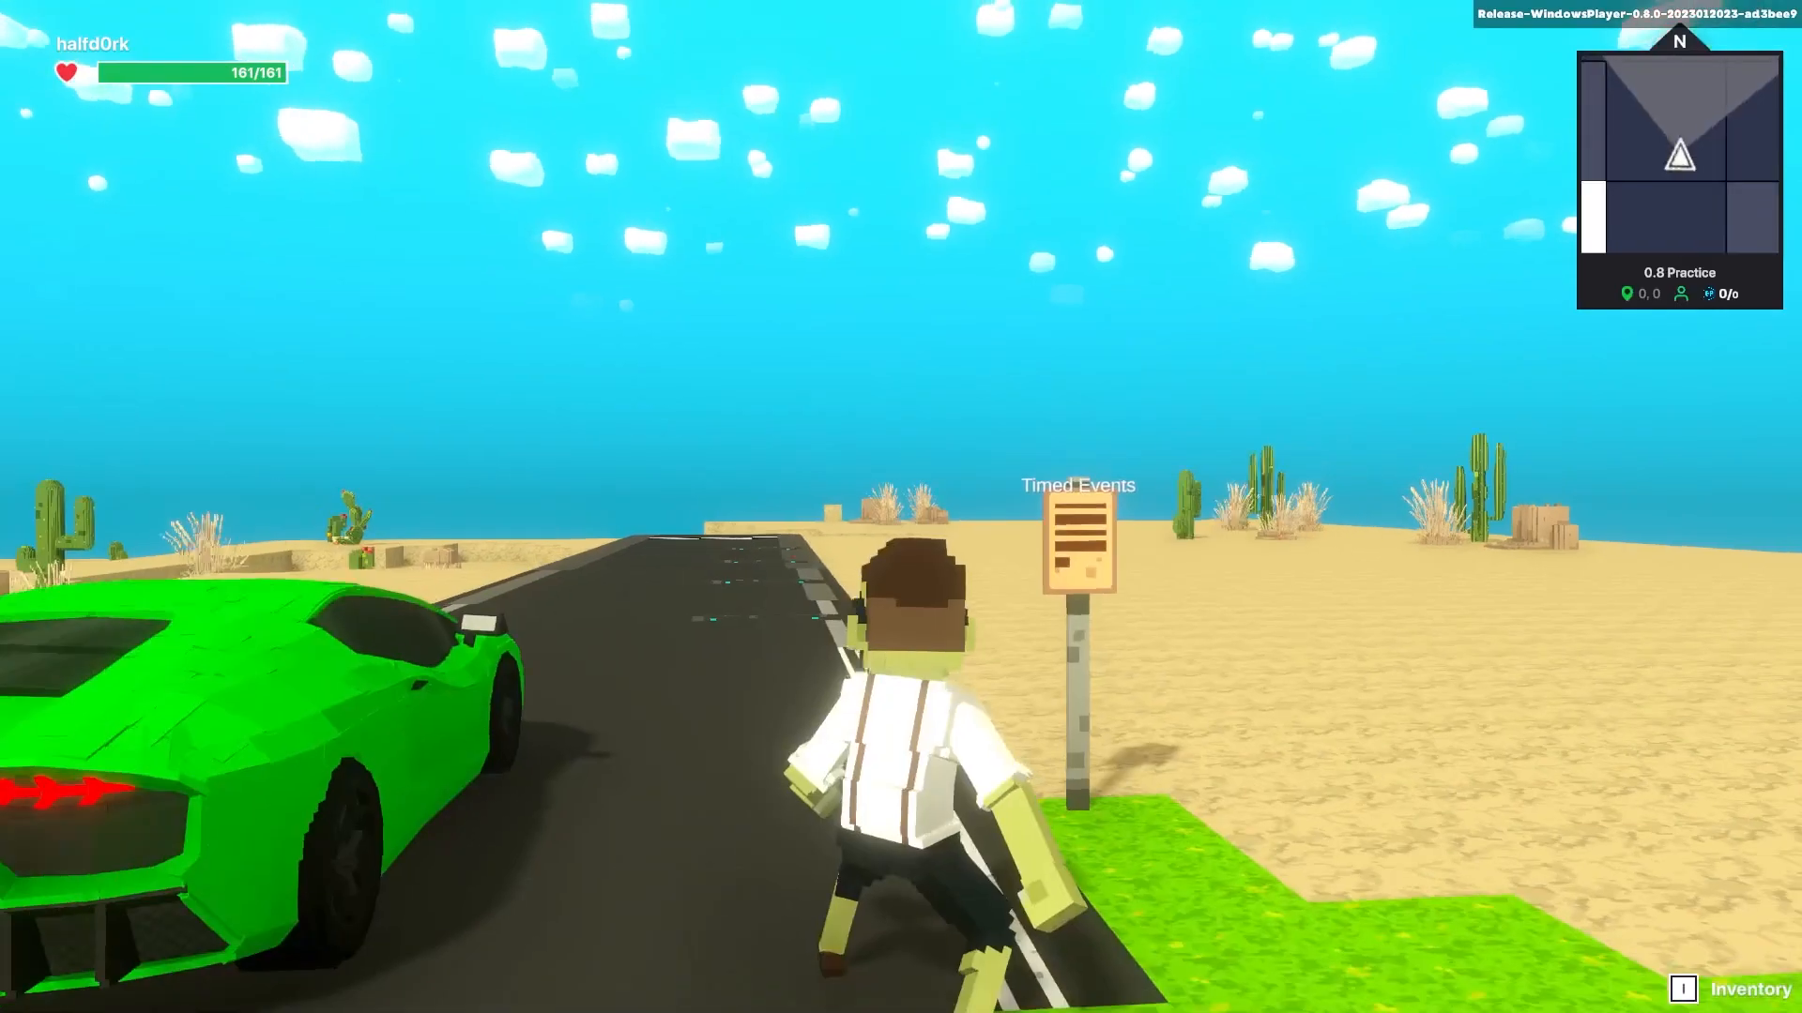
key(w)
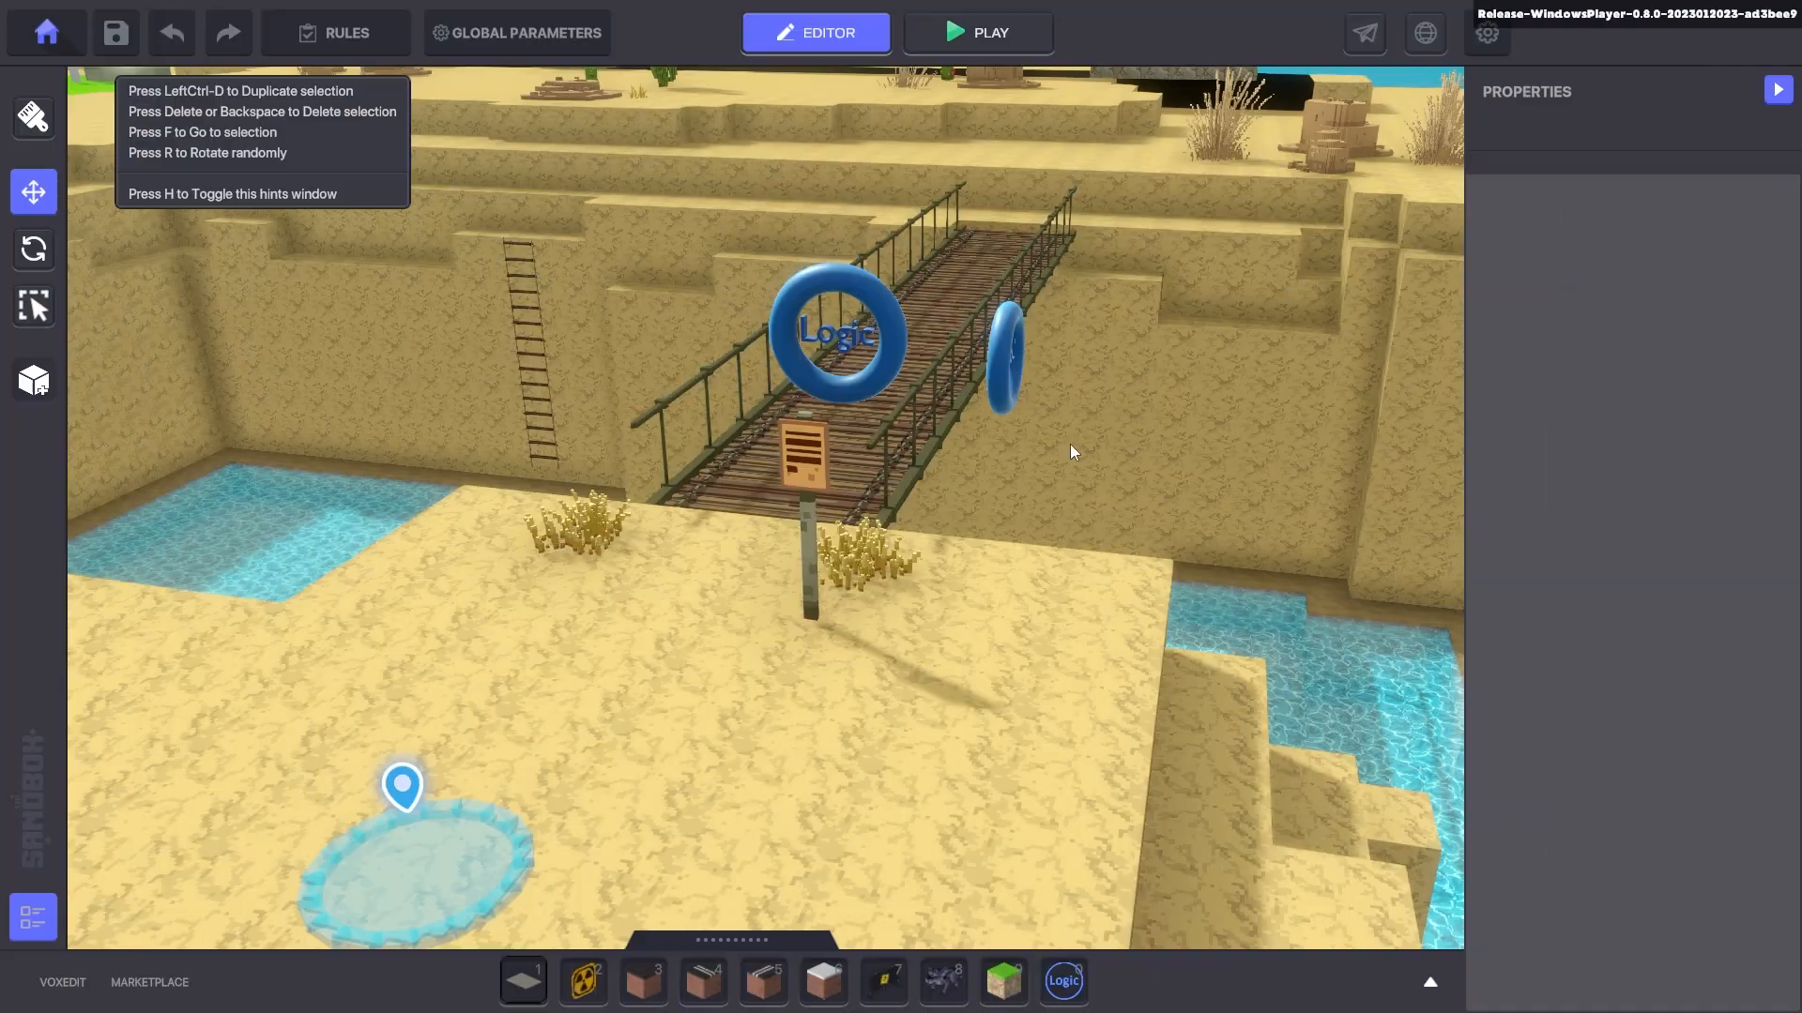
click(892, 364)
scroll(1595, 582, down, 3)
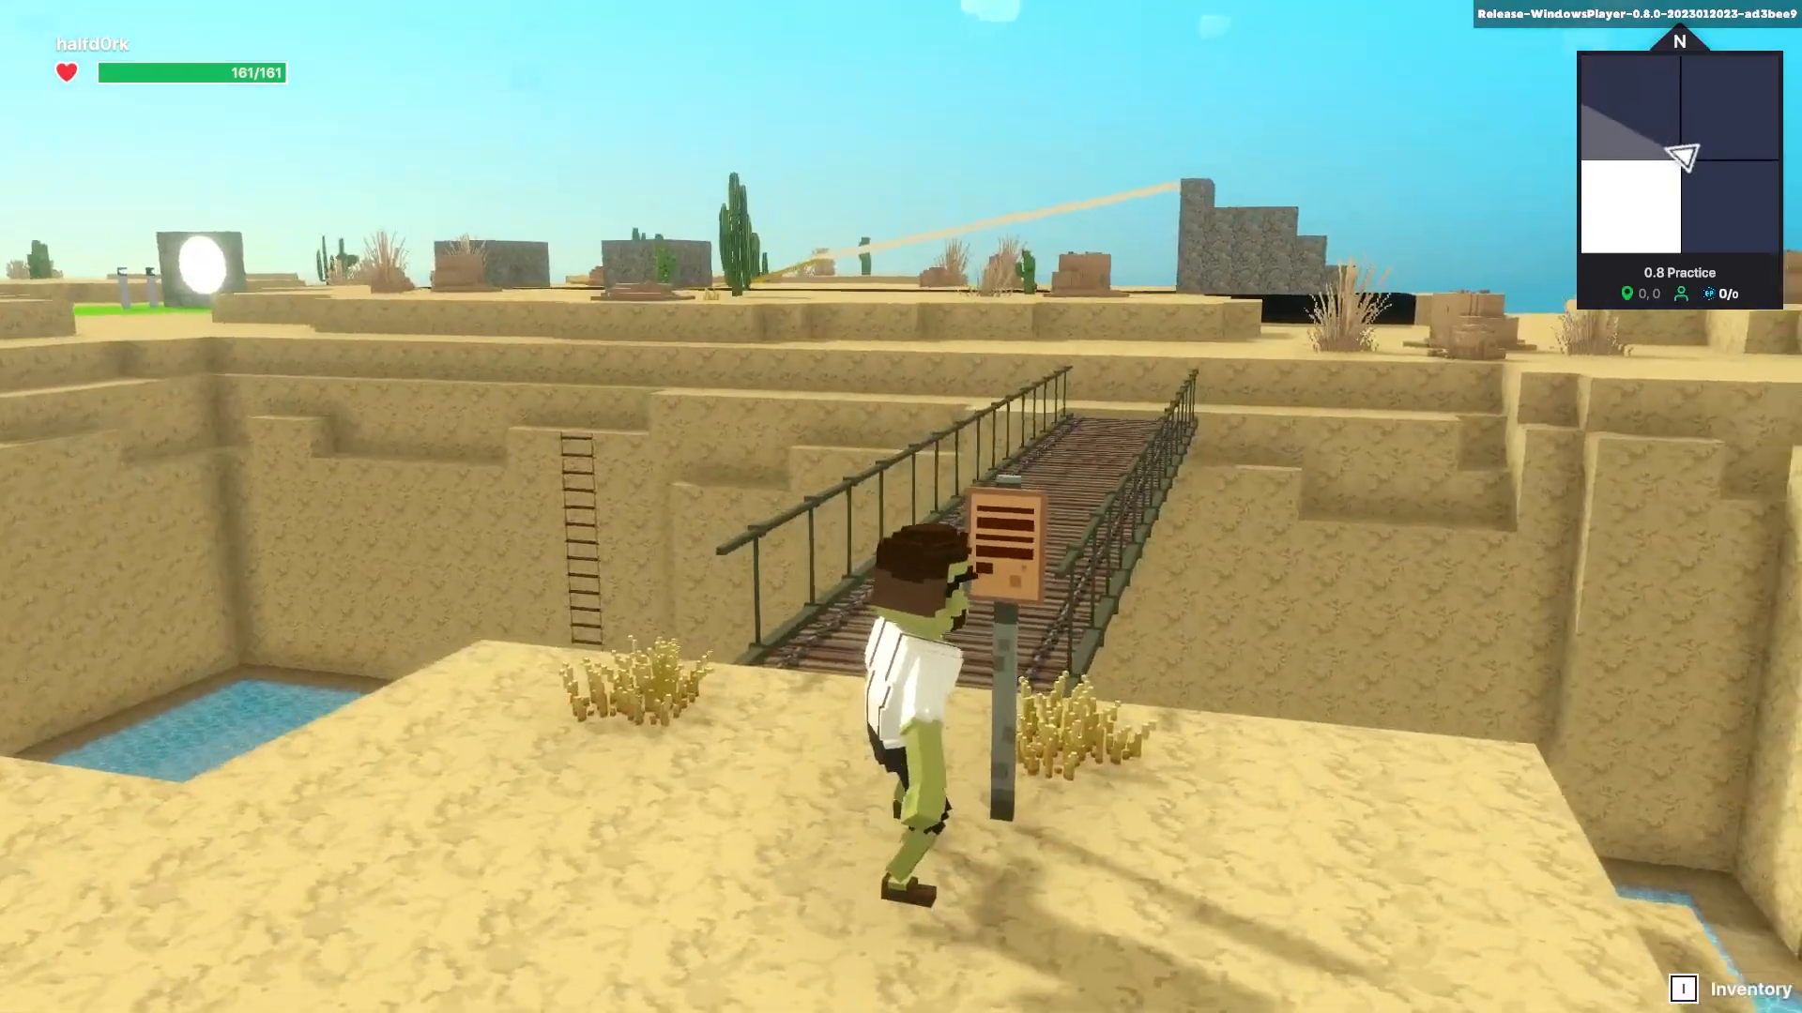
key(a)
key(s)
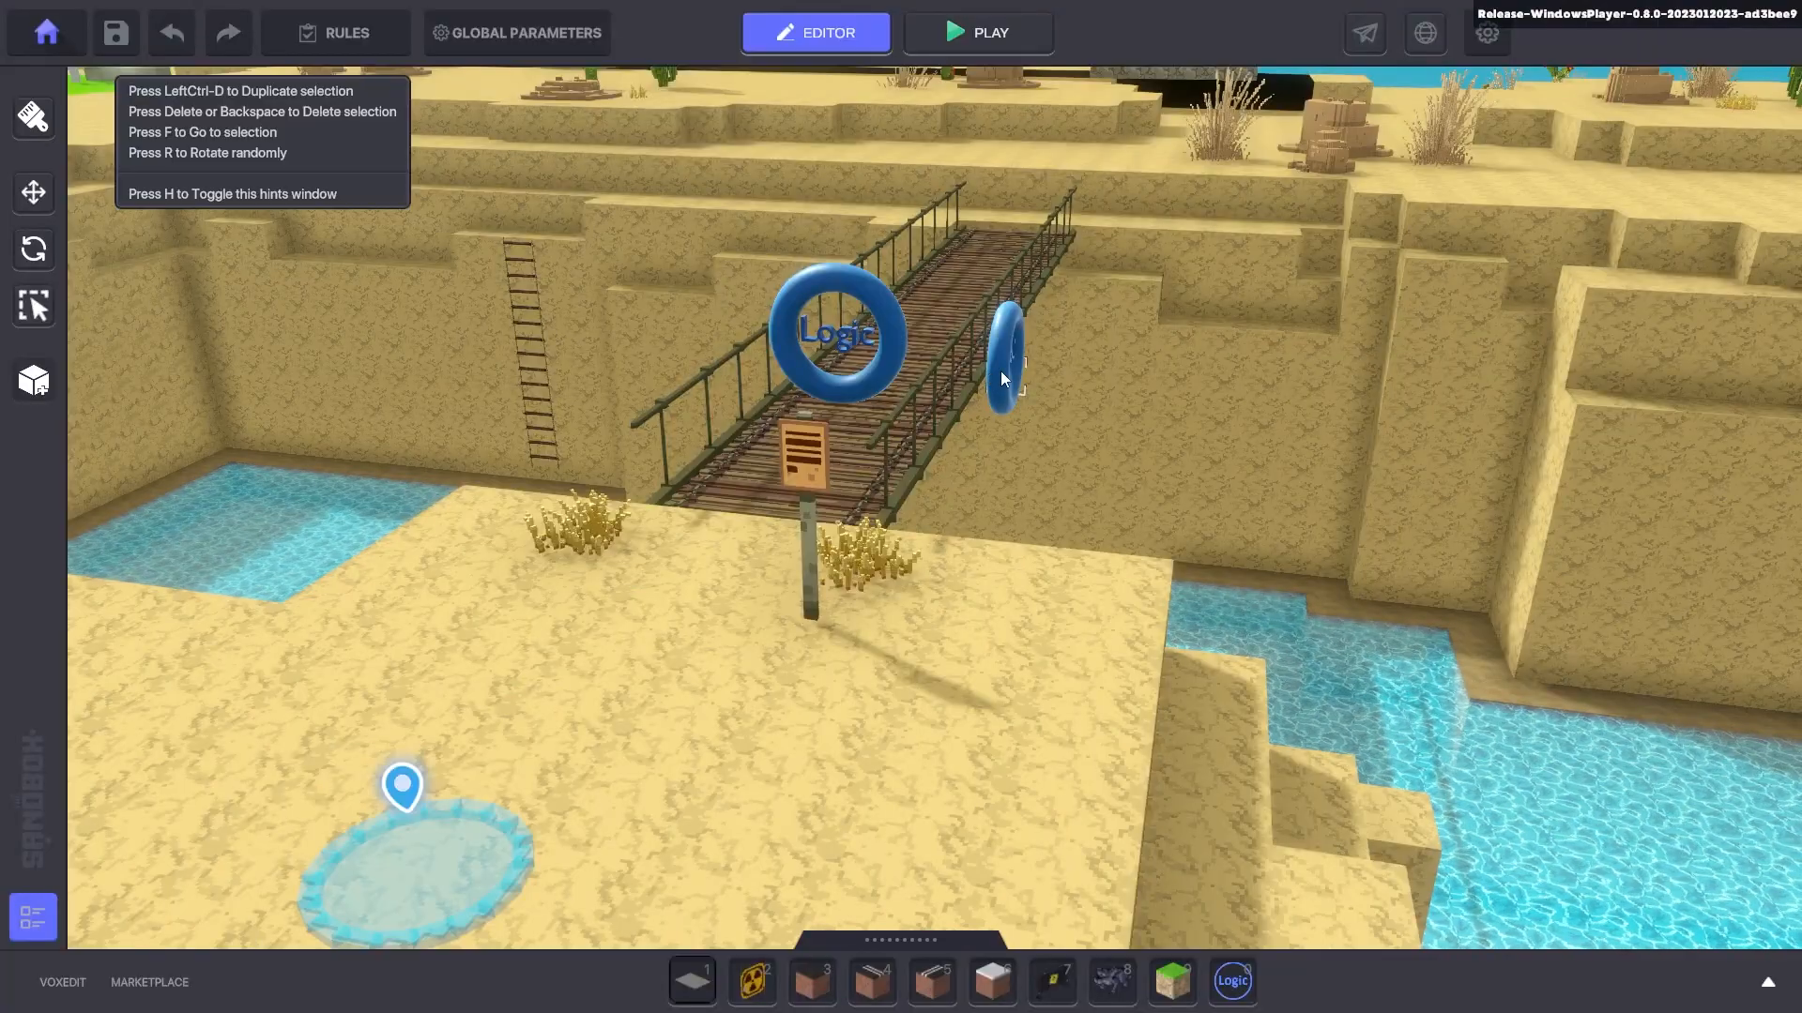
- Review the second bridge ring's bridge.on and bridge.off timed events, then select the signpost to view its Speaker
click(1001, 370)
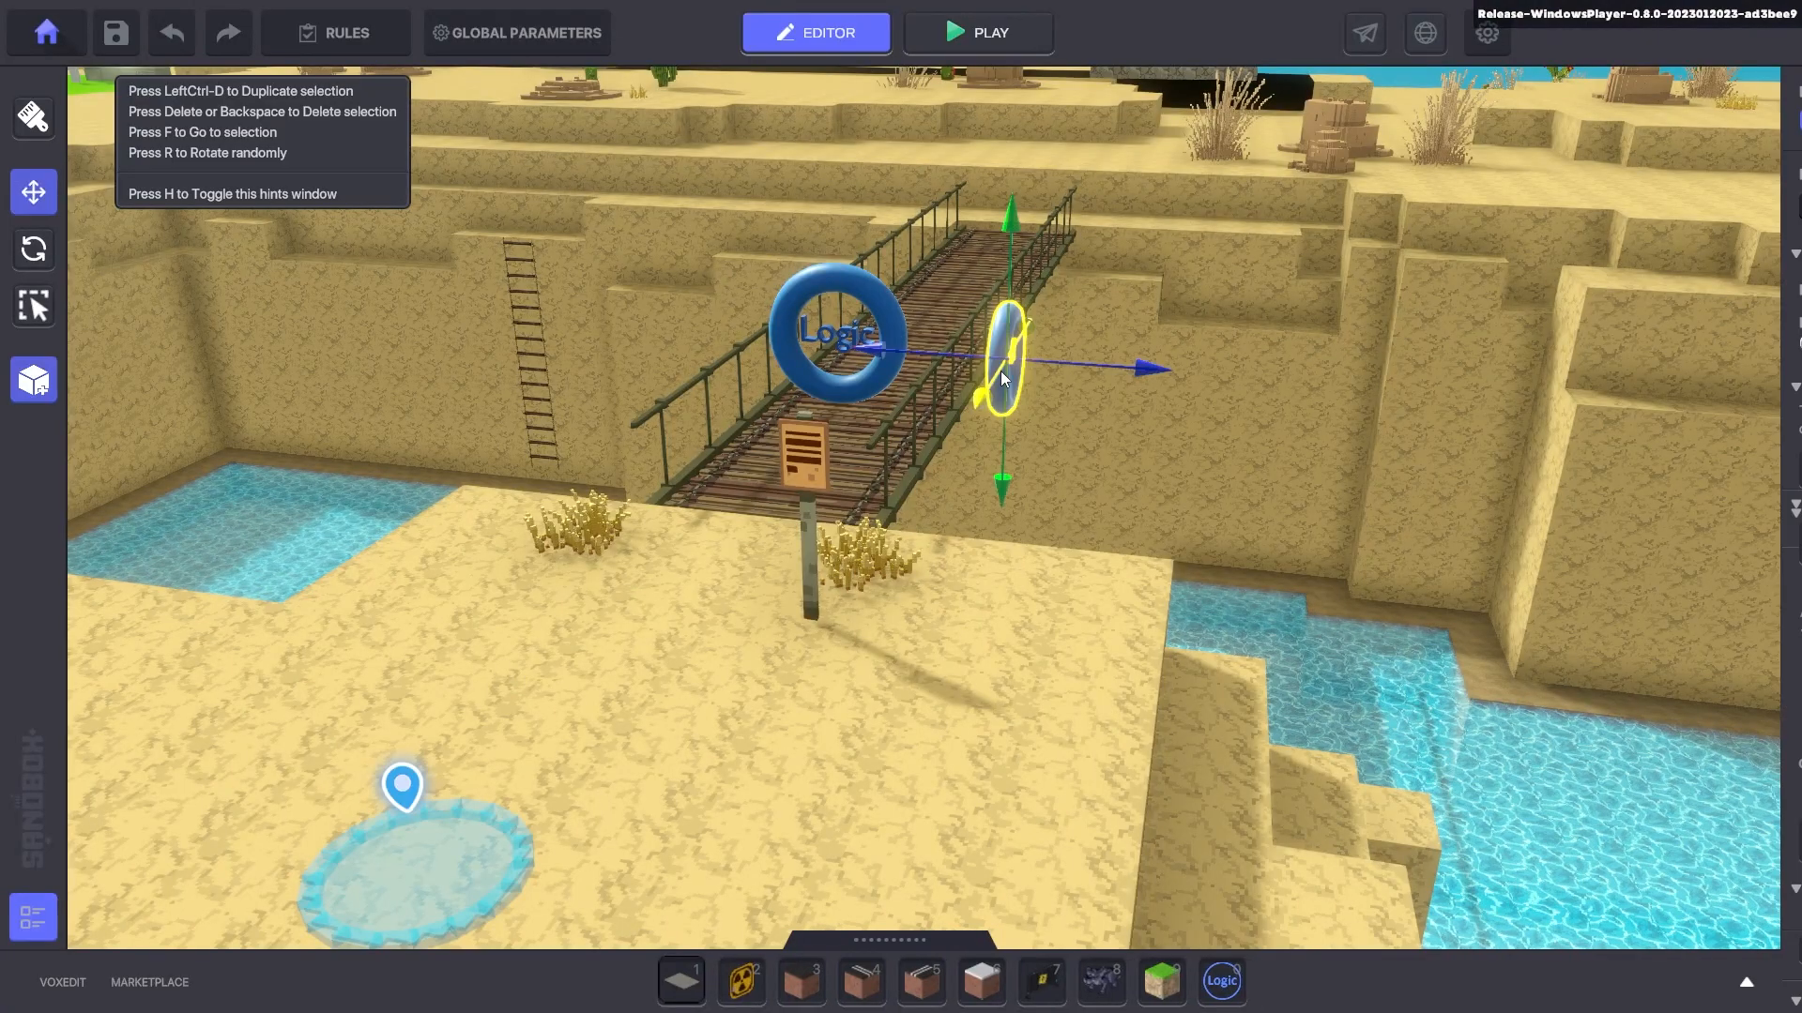
scroll(1549, 535, down, 3)
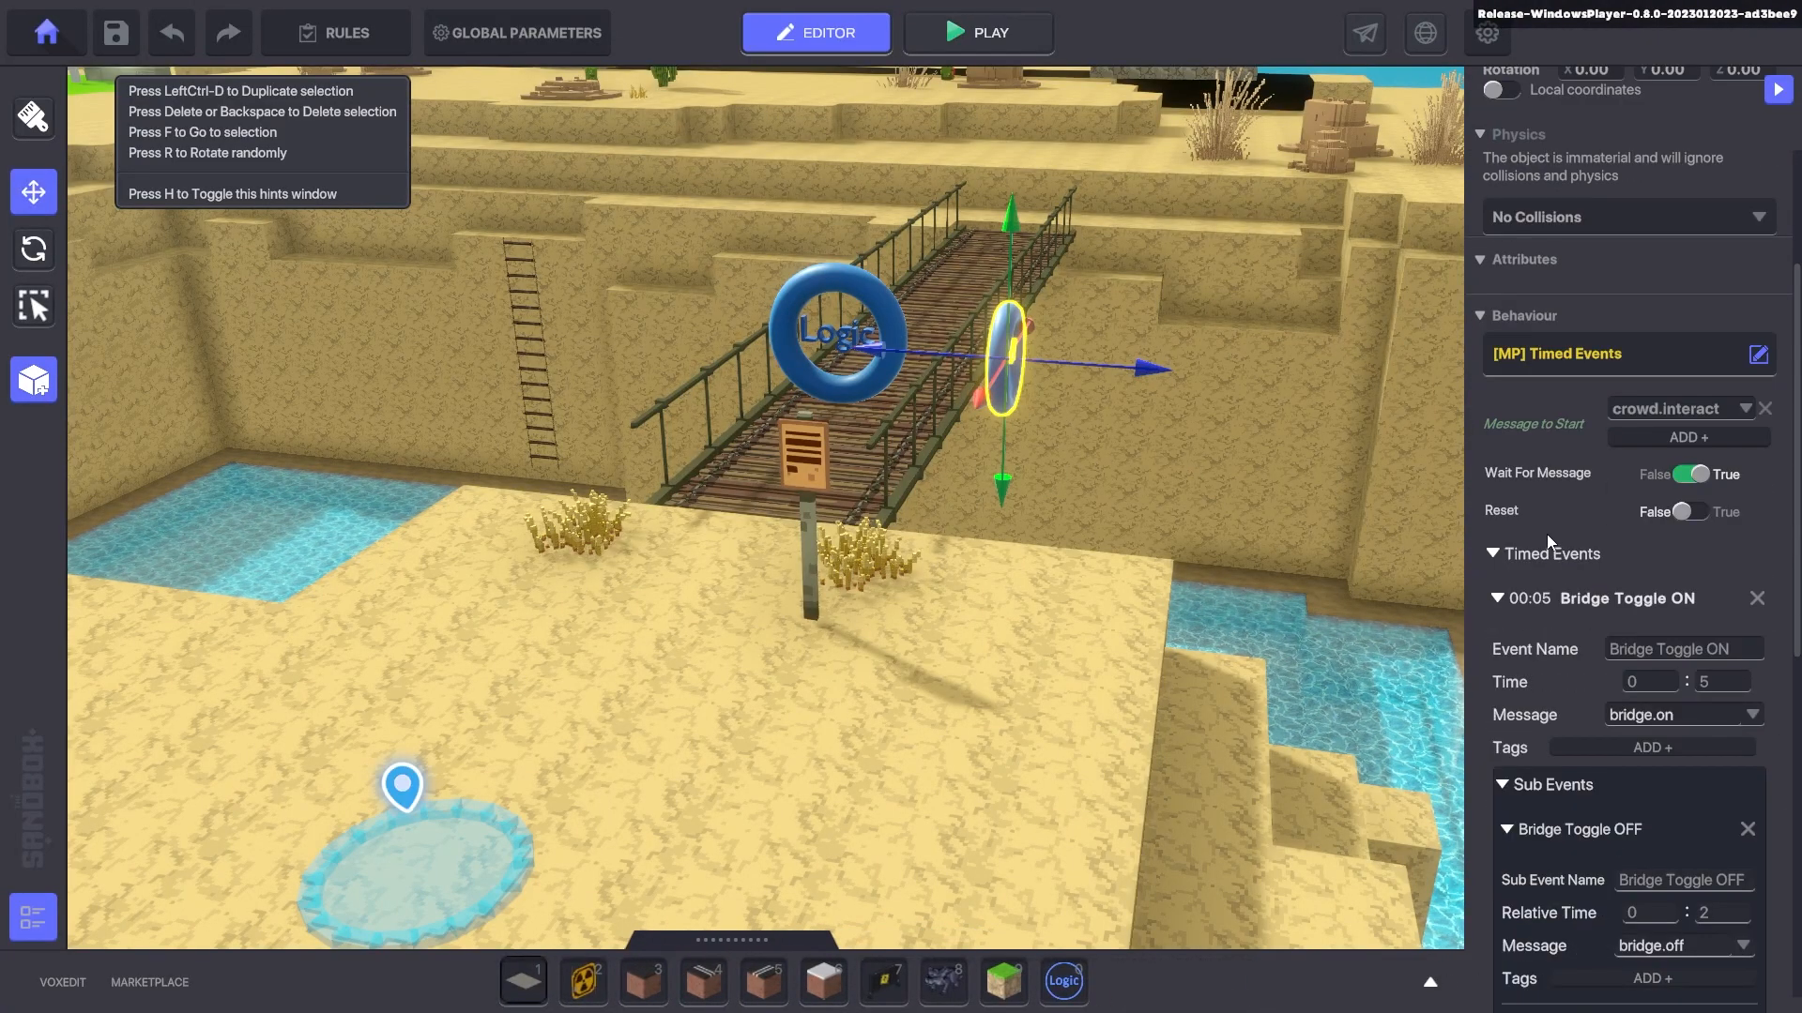
scroll(1546, 533, down, 2)
scroll(1531, 557, down, 2)
drag(1465, 516, 1307, 469)
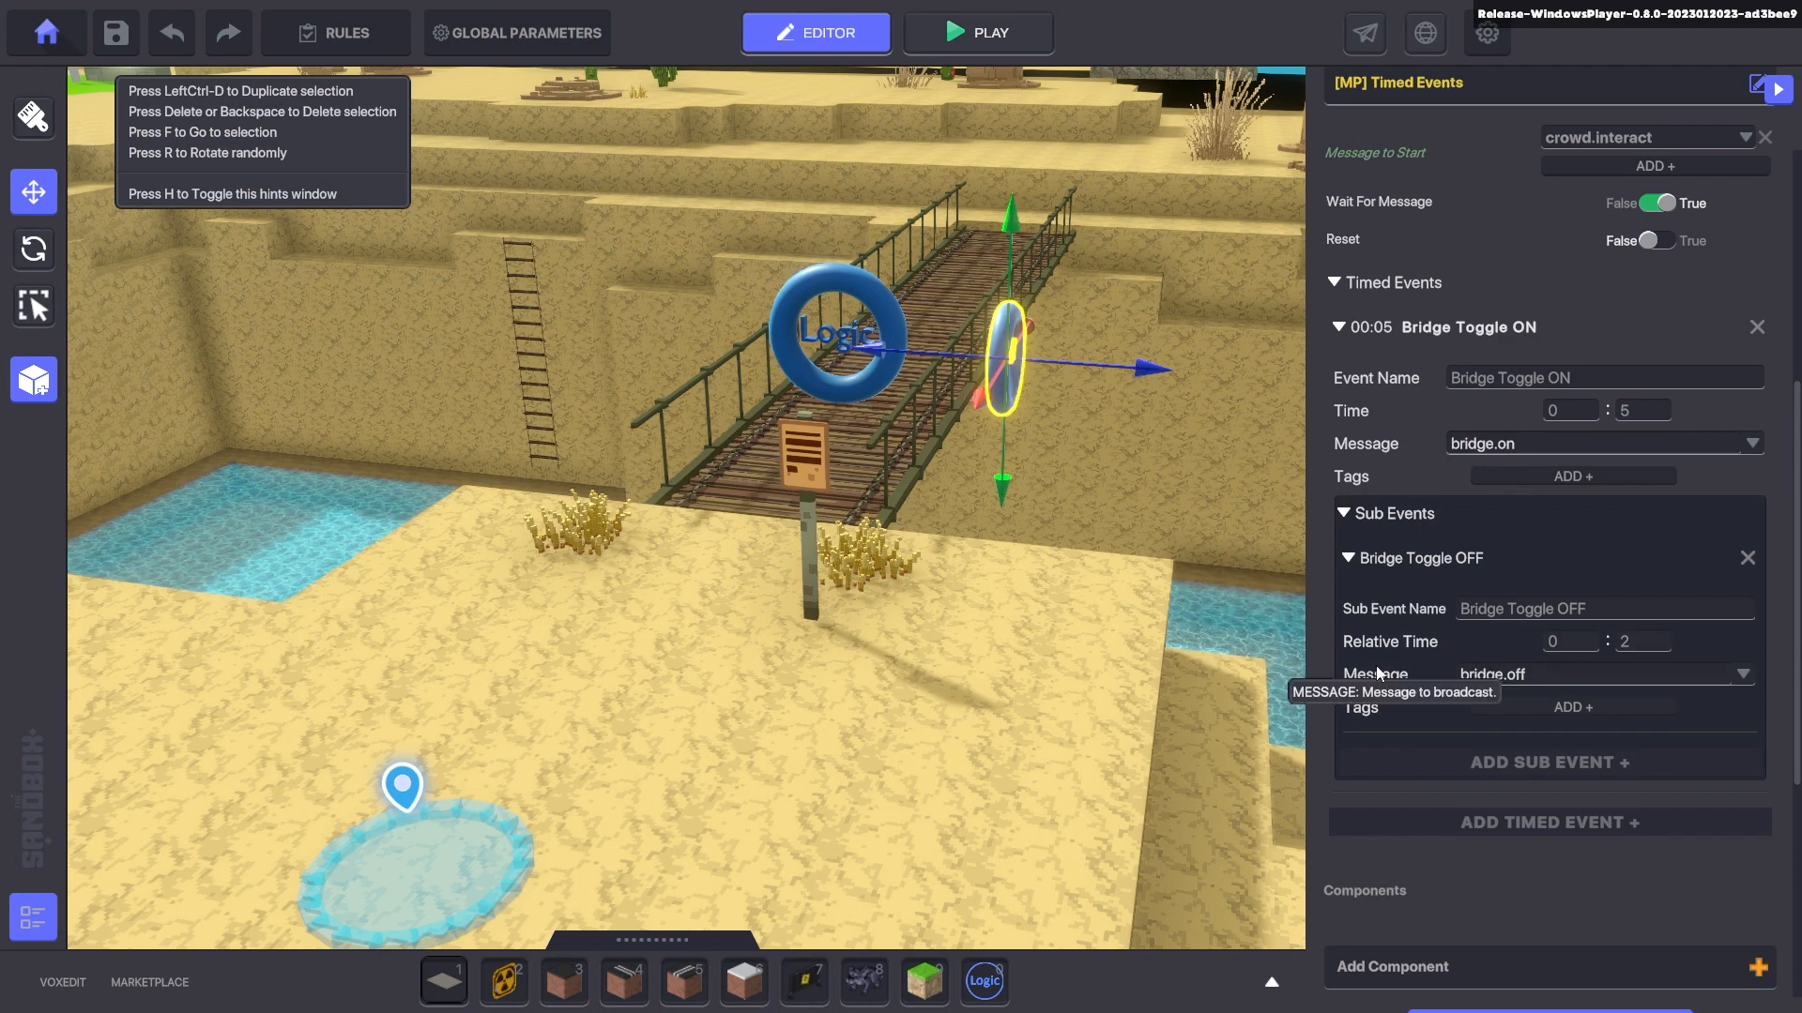
click(804, 460)
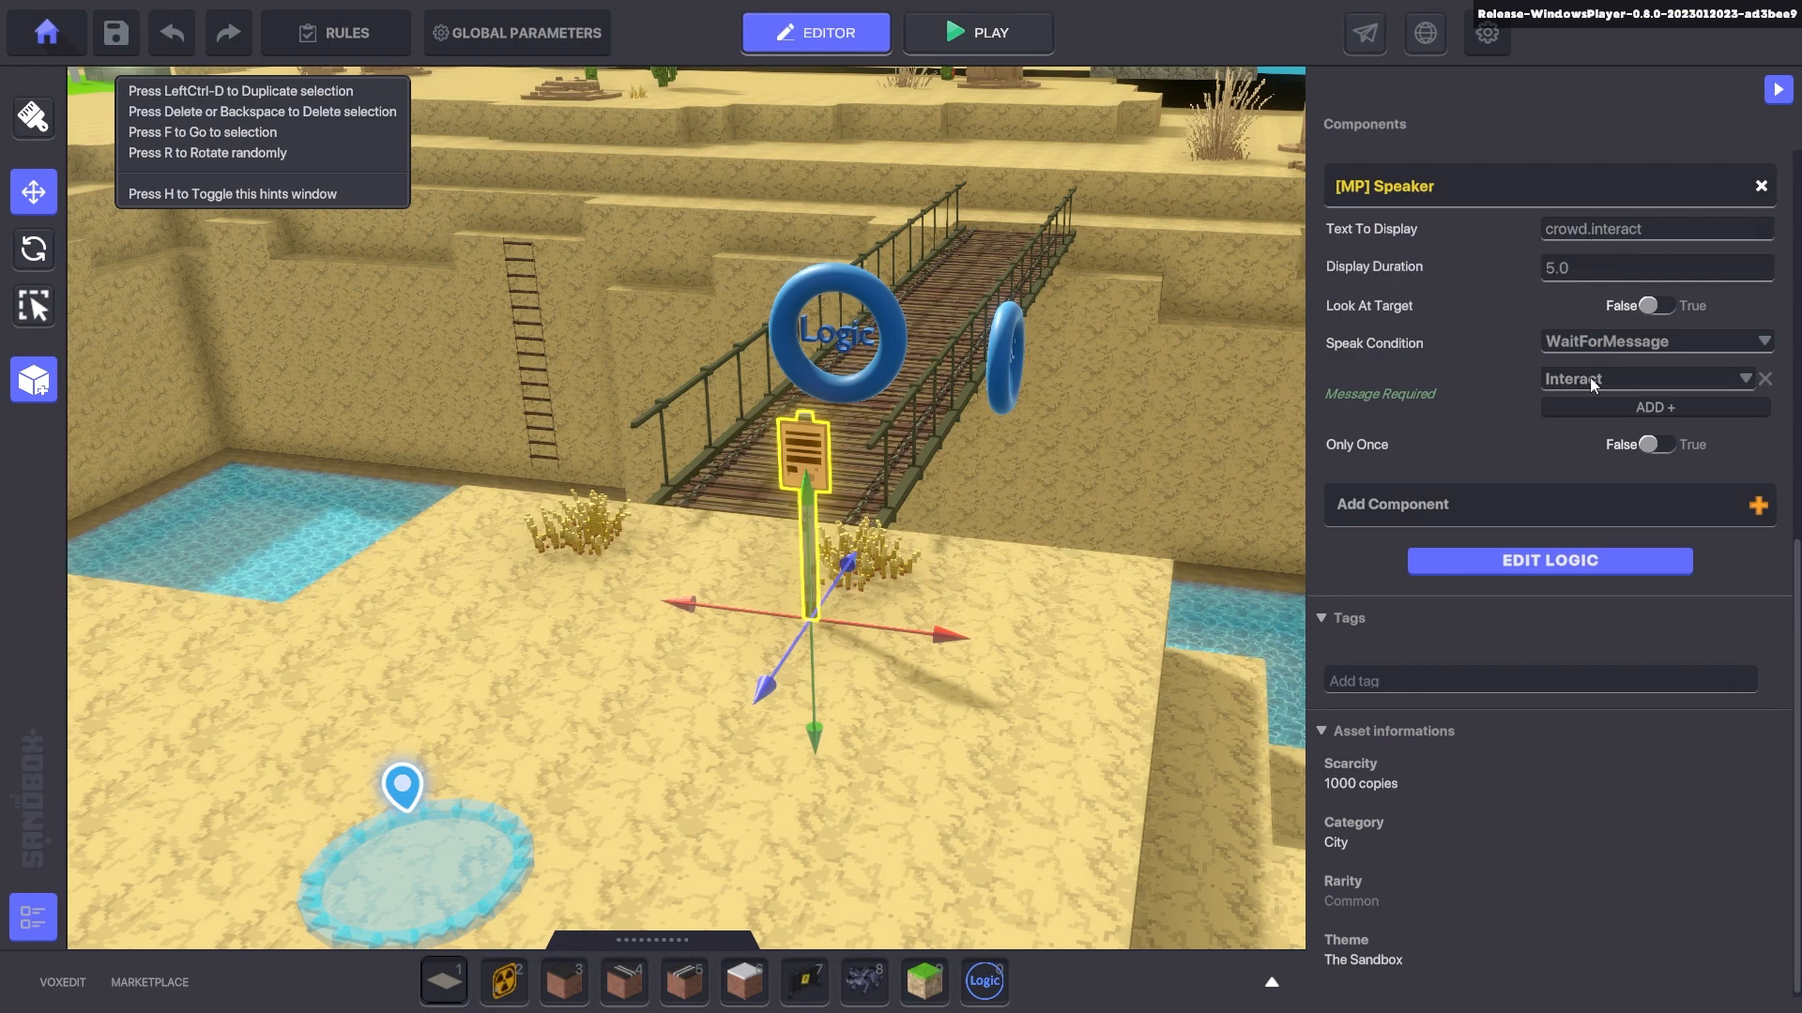
- Select the bridge Logic ring holding the Crowd Event and widen its settings panel
click(1529, 571)
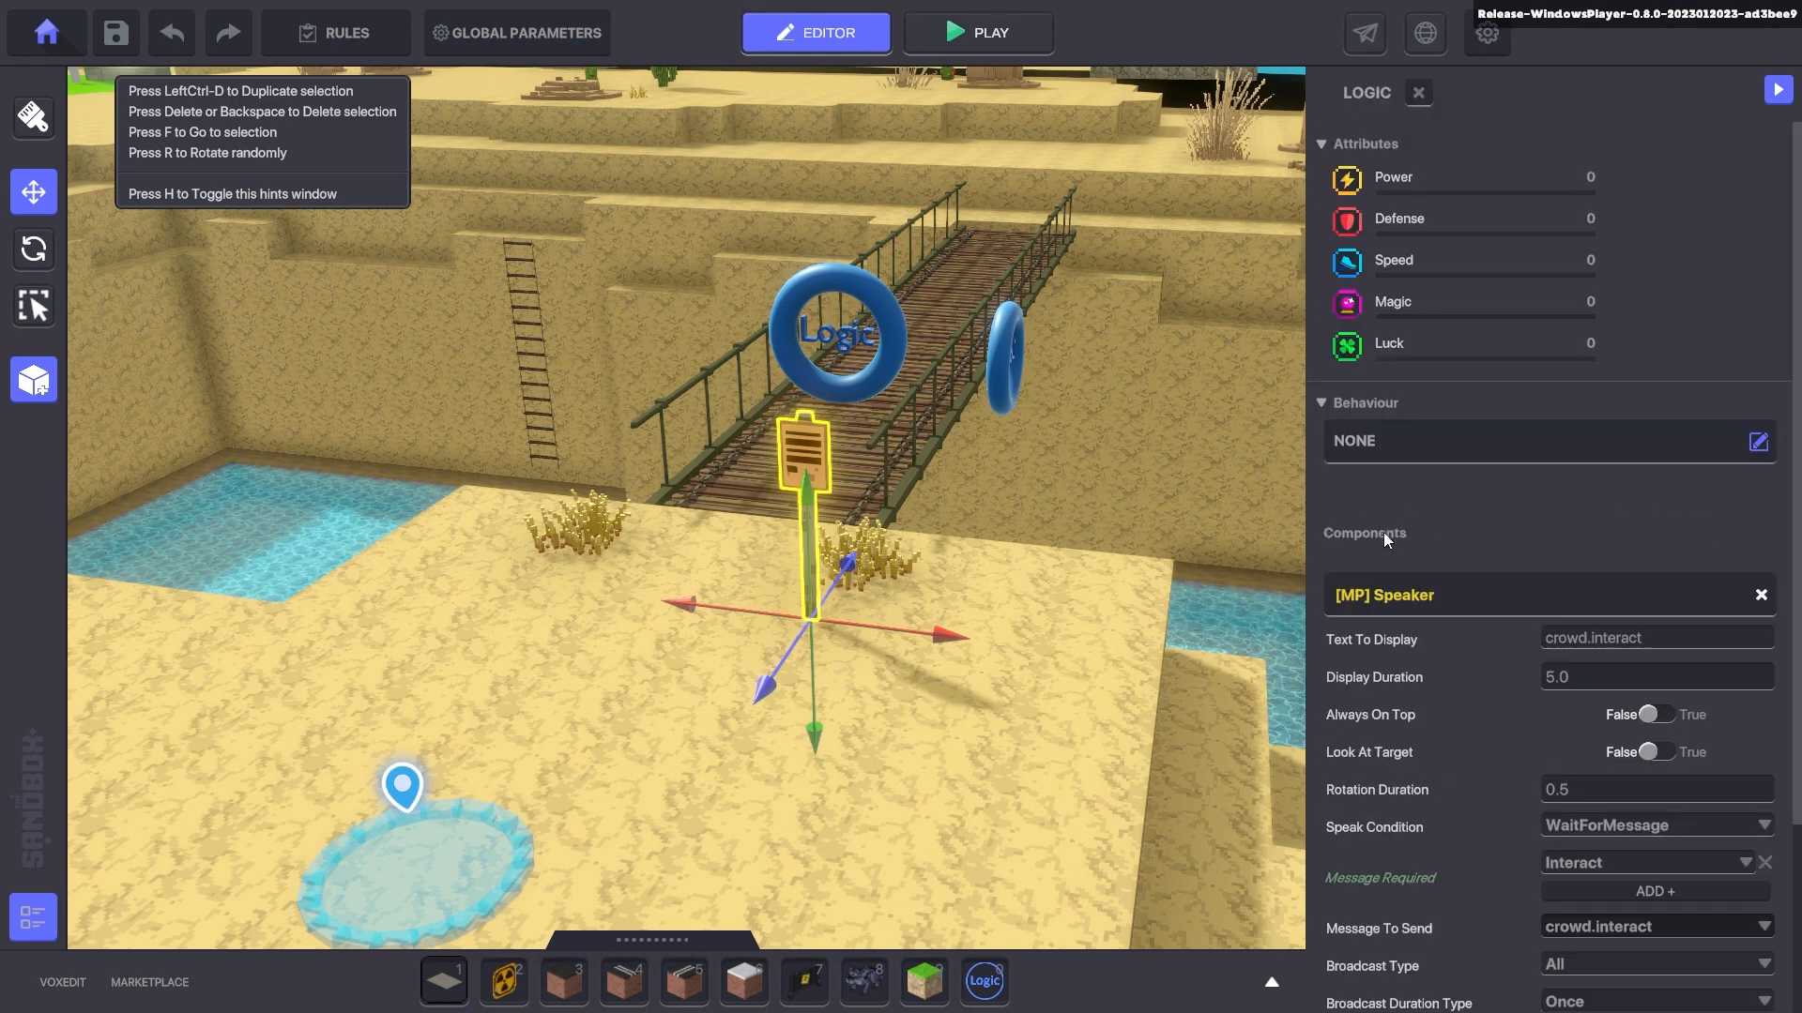
click(838, 281)
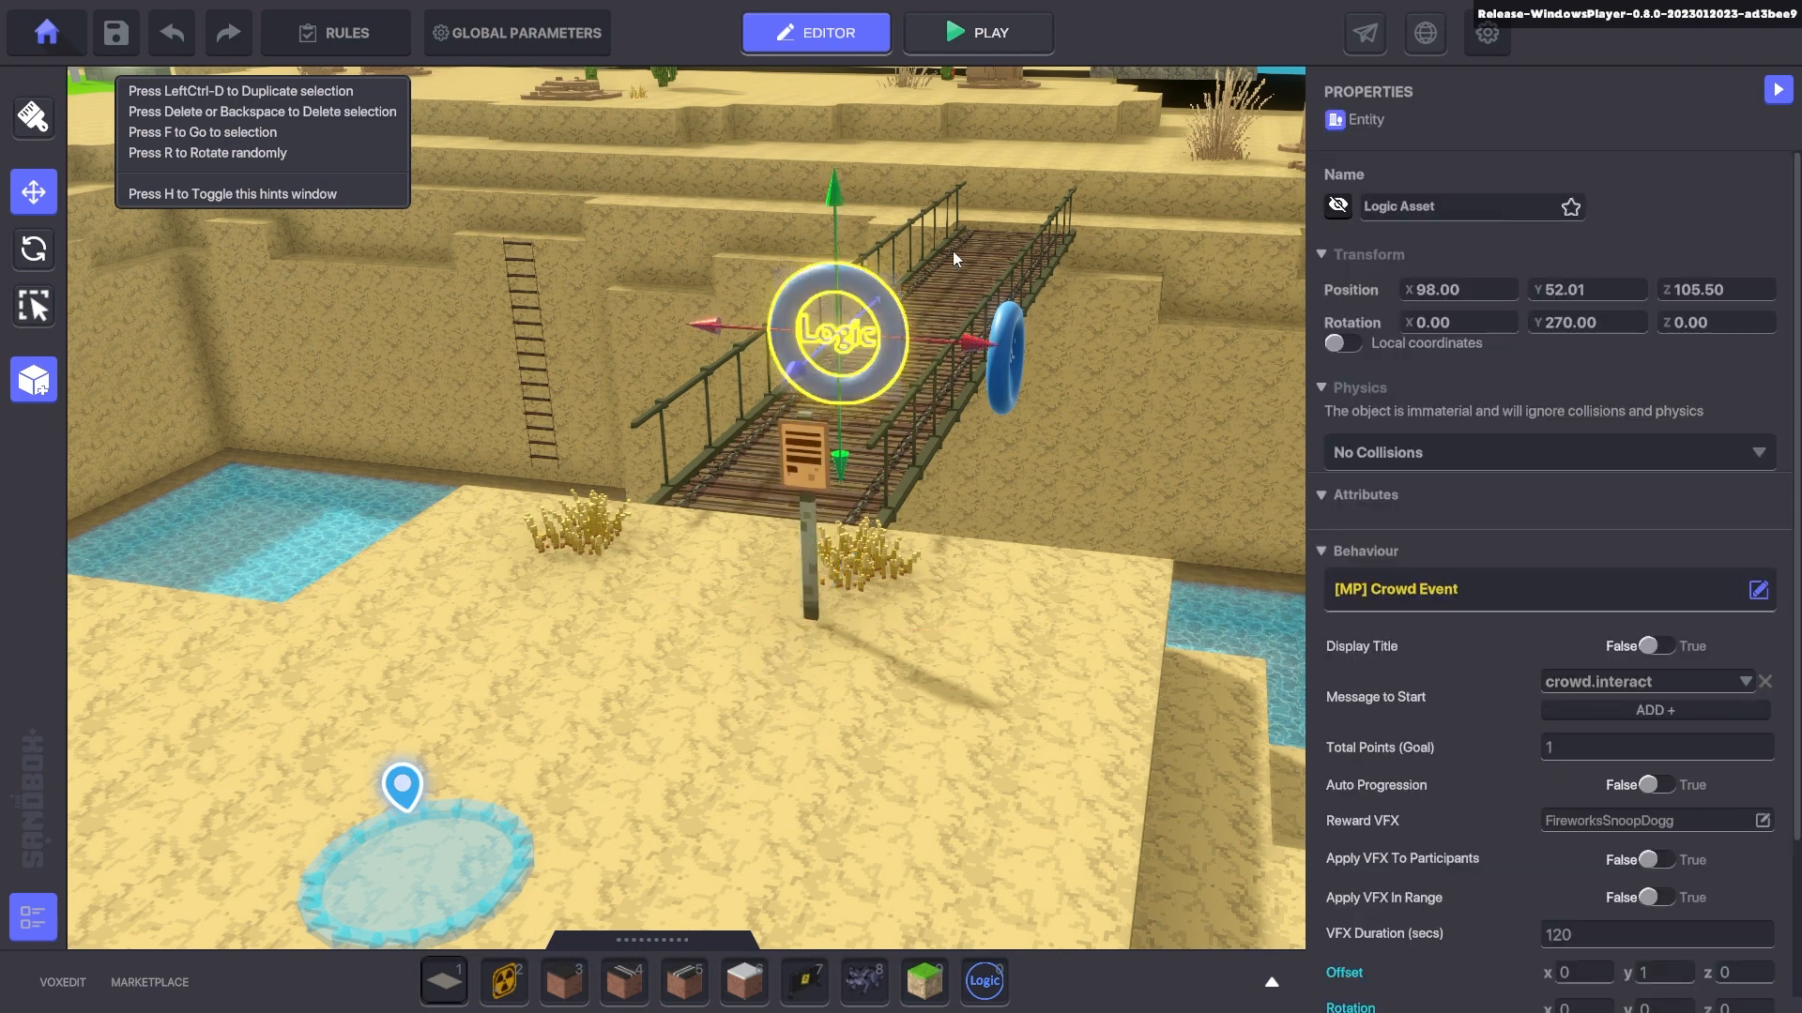
scroll(1454, 375, down, 3)
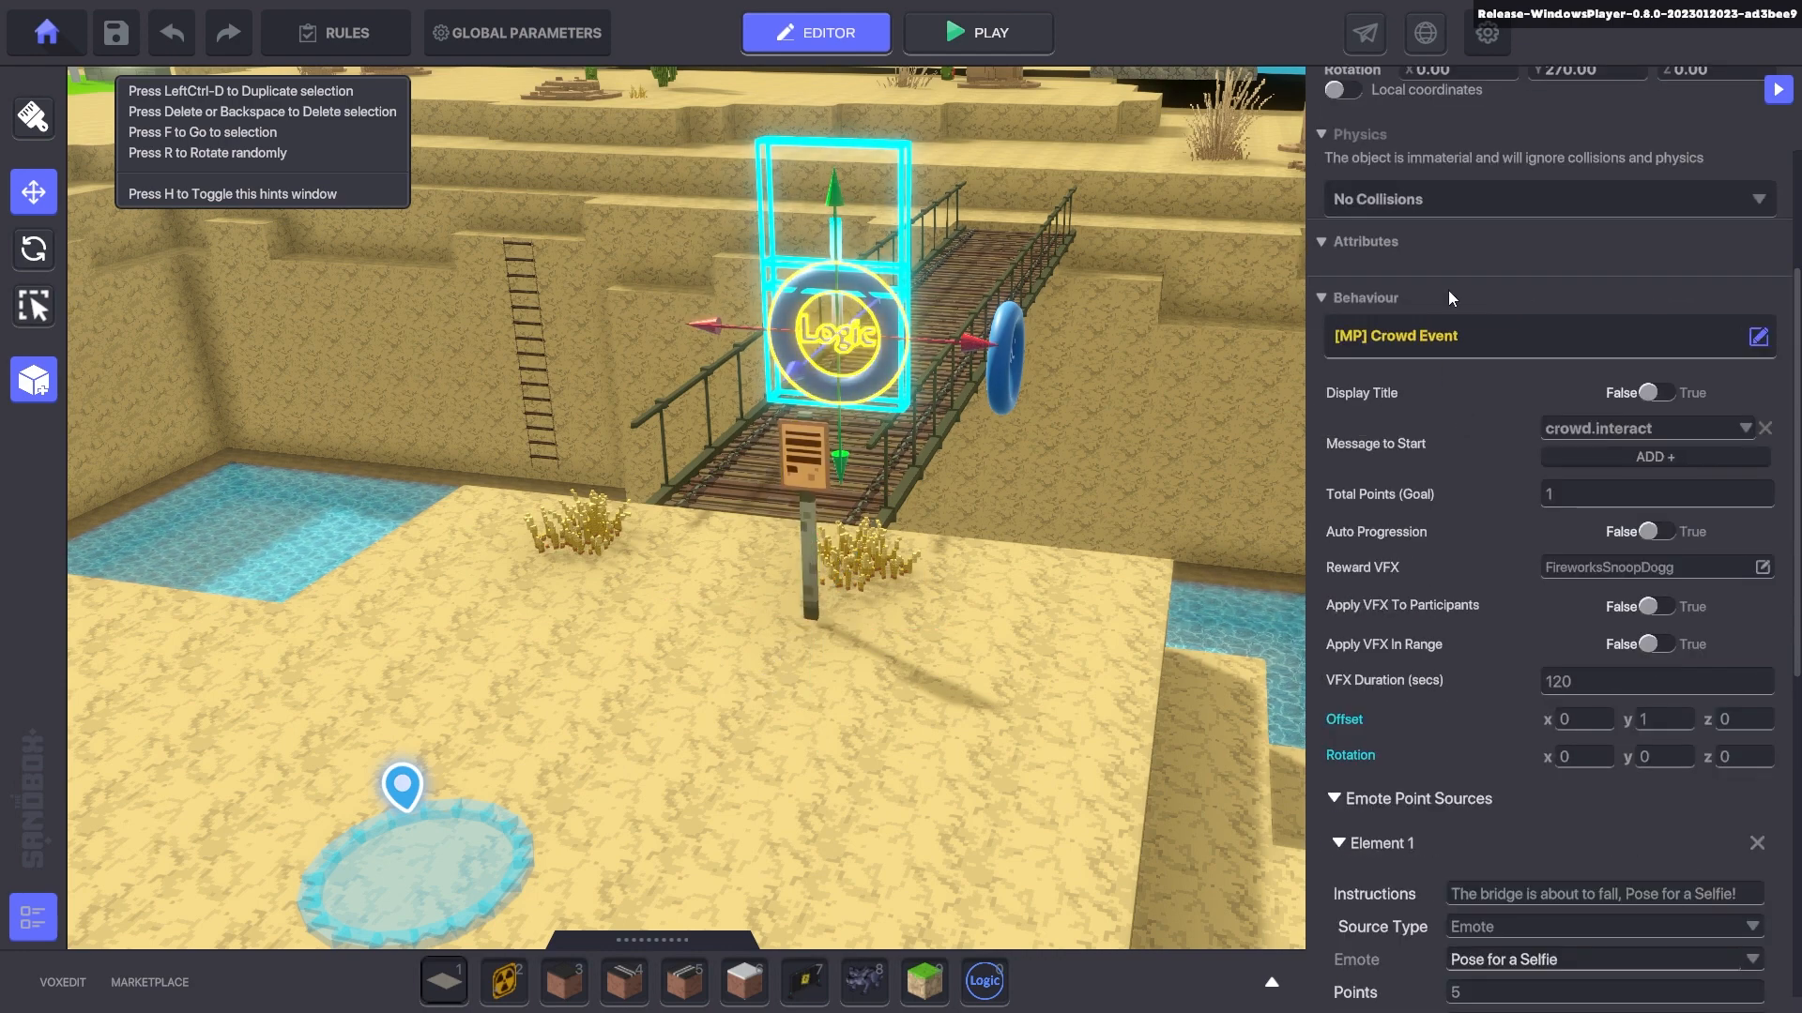
drag(1306, 367, 1032, 369)
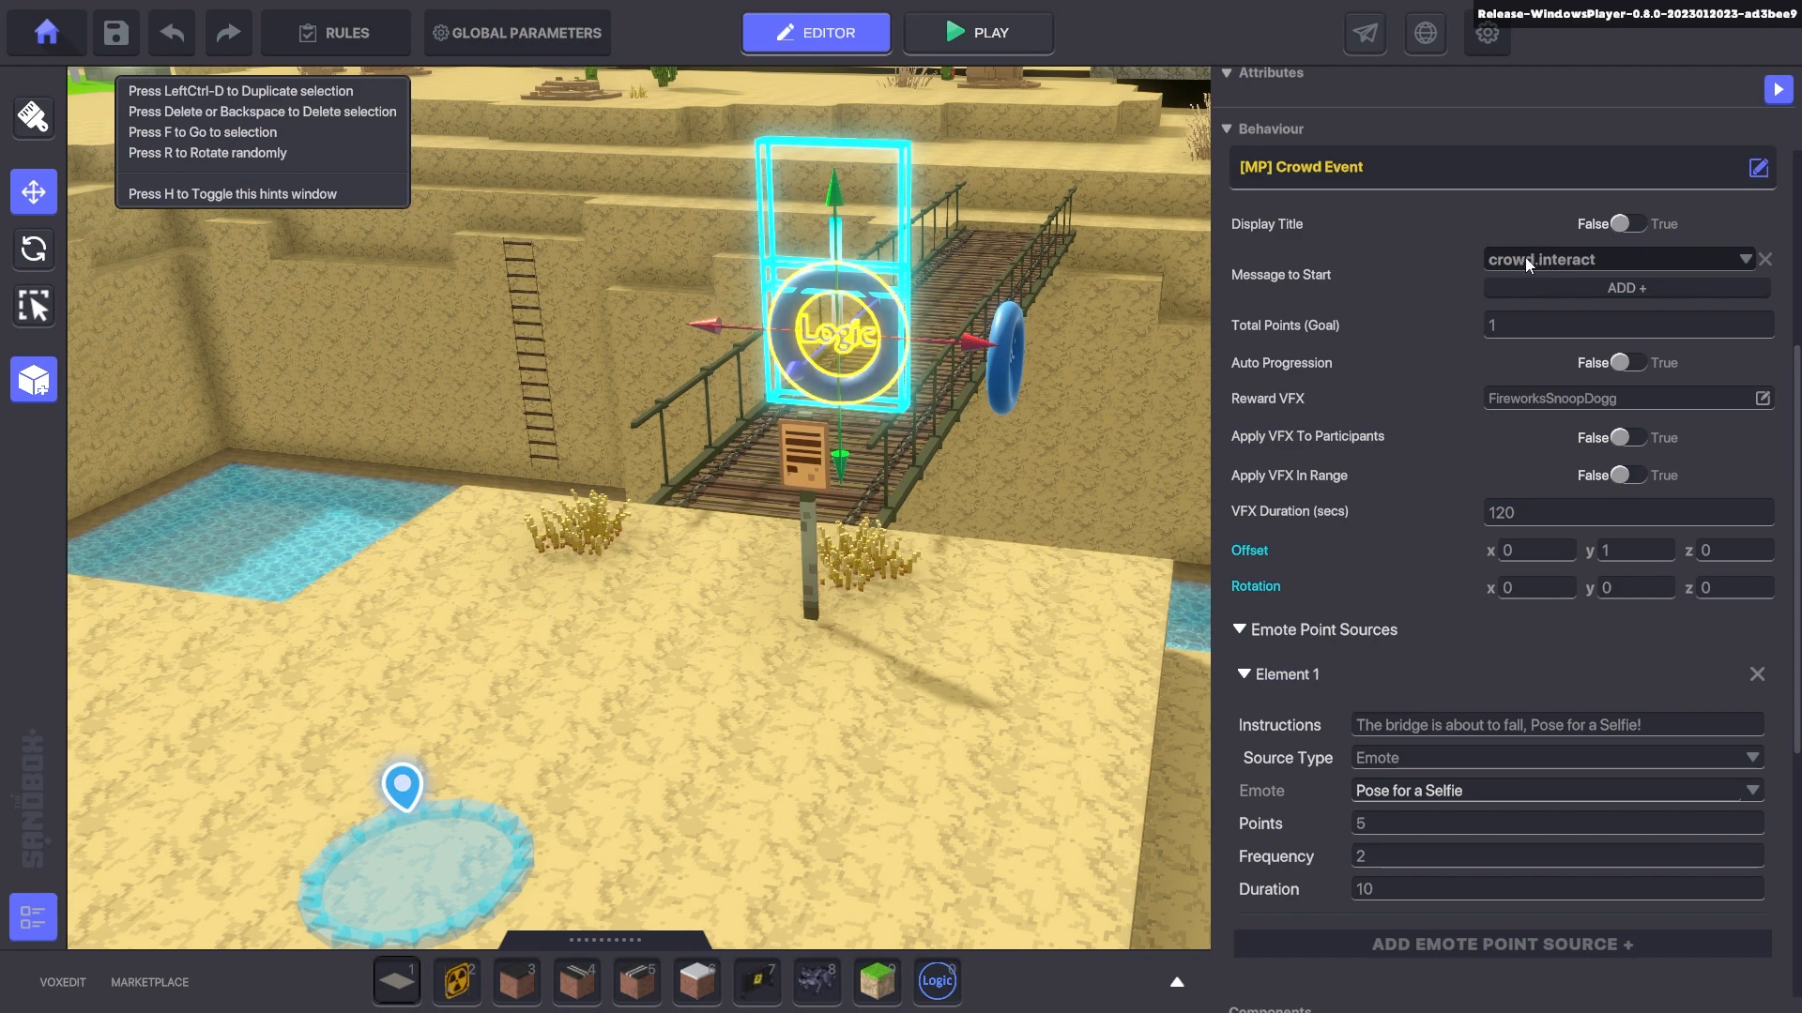
- Show the event title 'Bridge Fall!' in green and apply reward VFX to participants and players in range
click(1621, 226)
click(1576, 259)
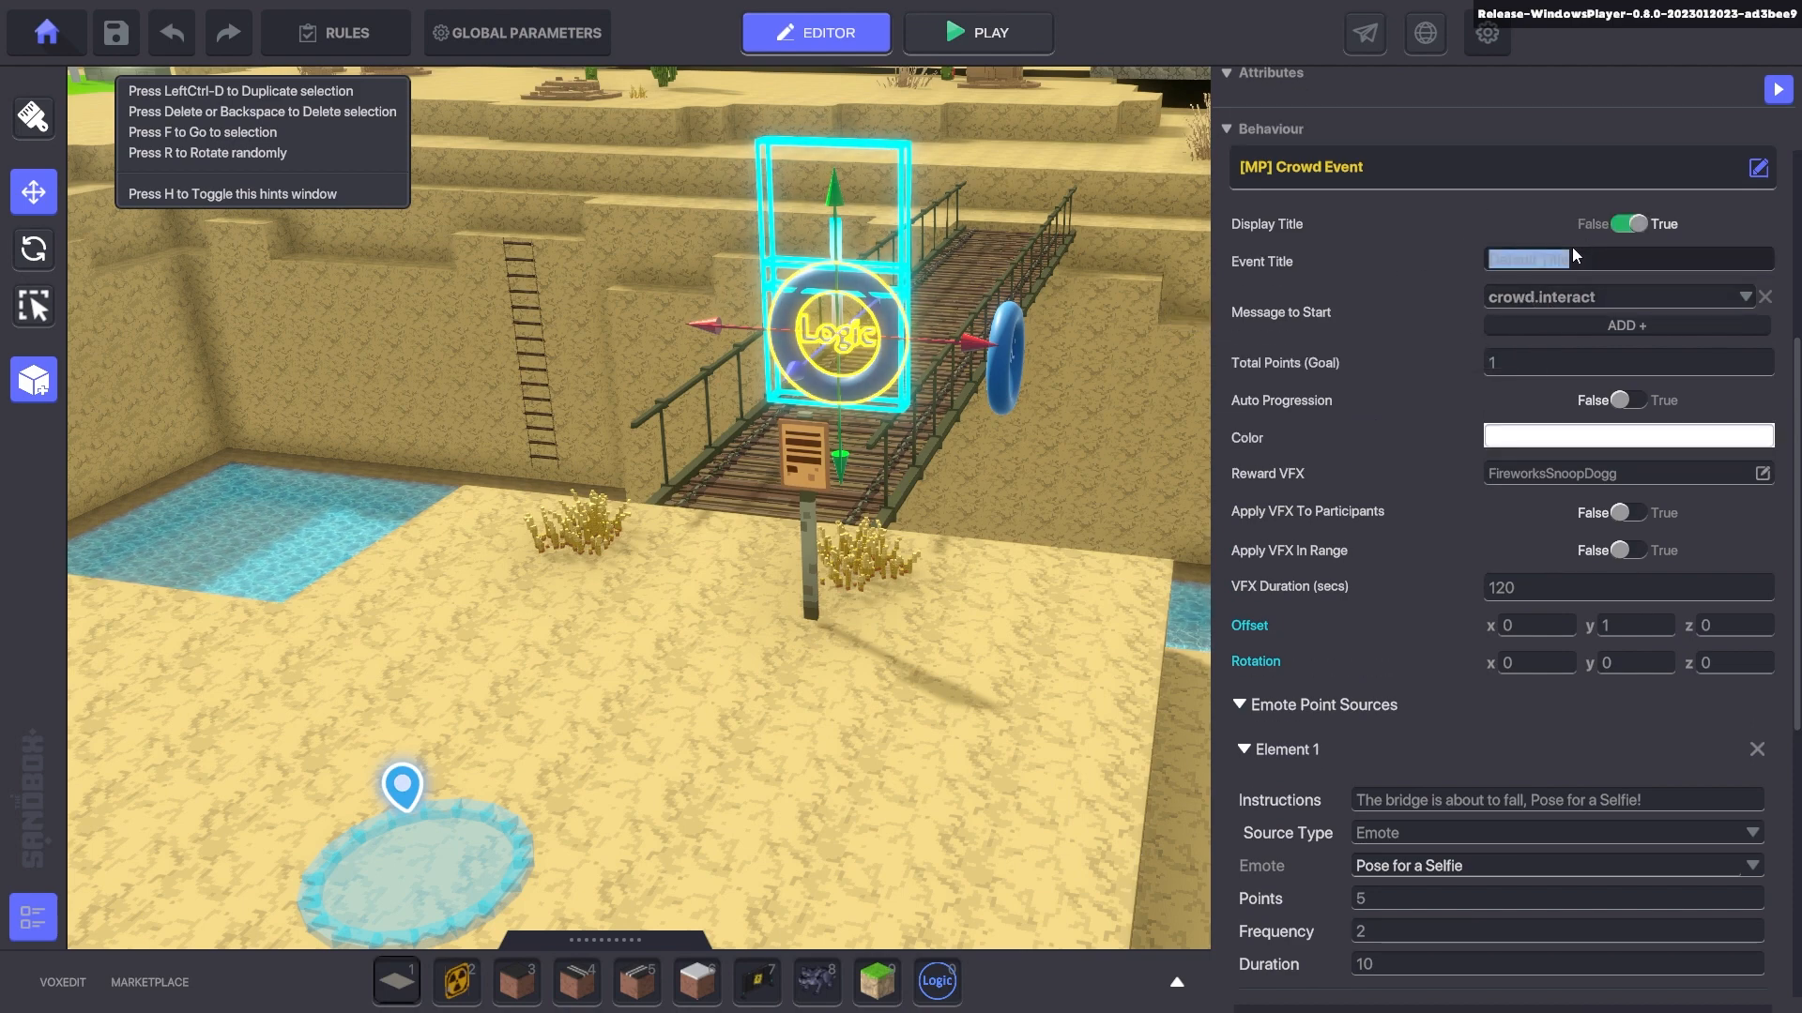
text(Bridge Fall!)
click(1567, 435)
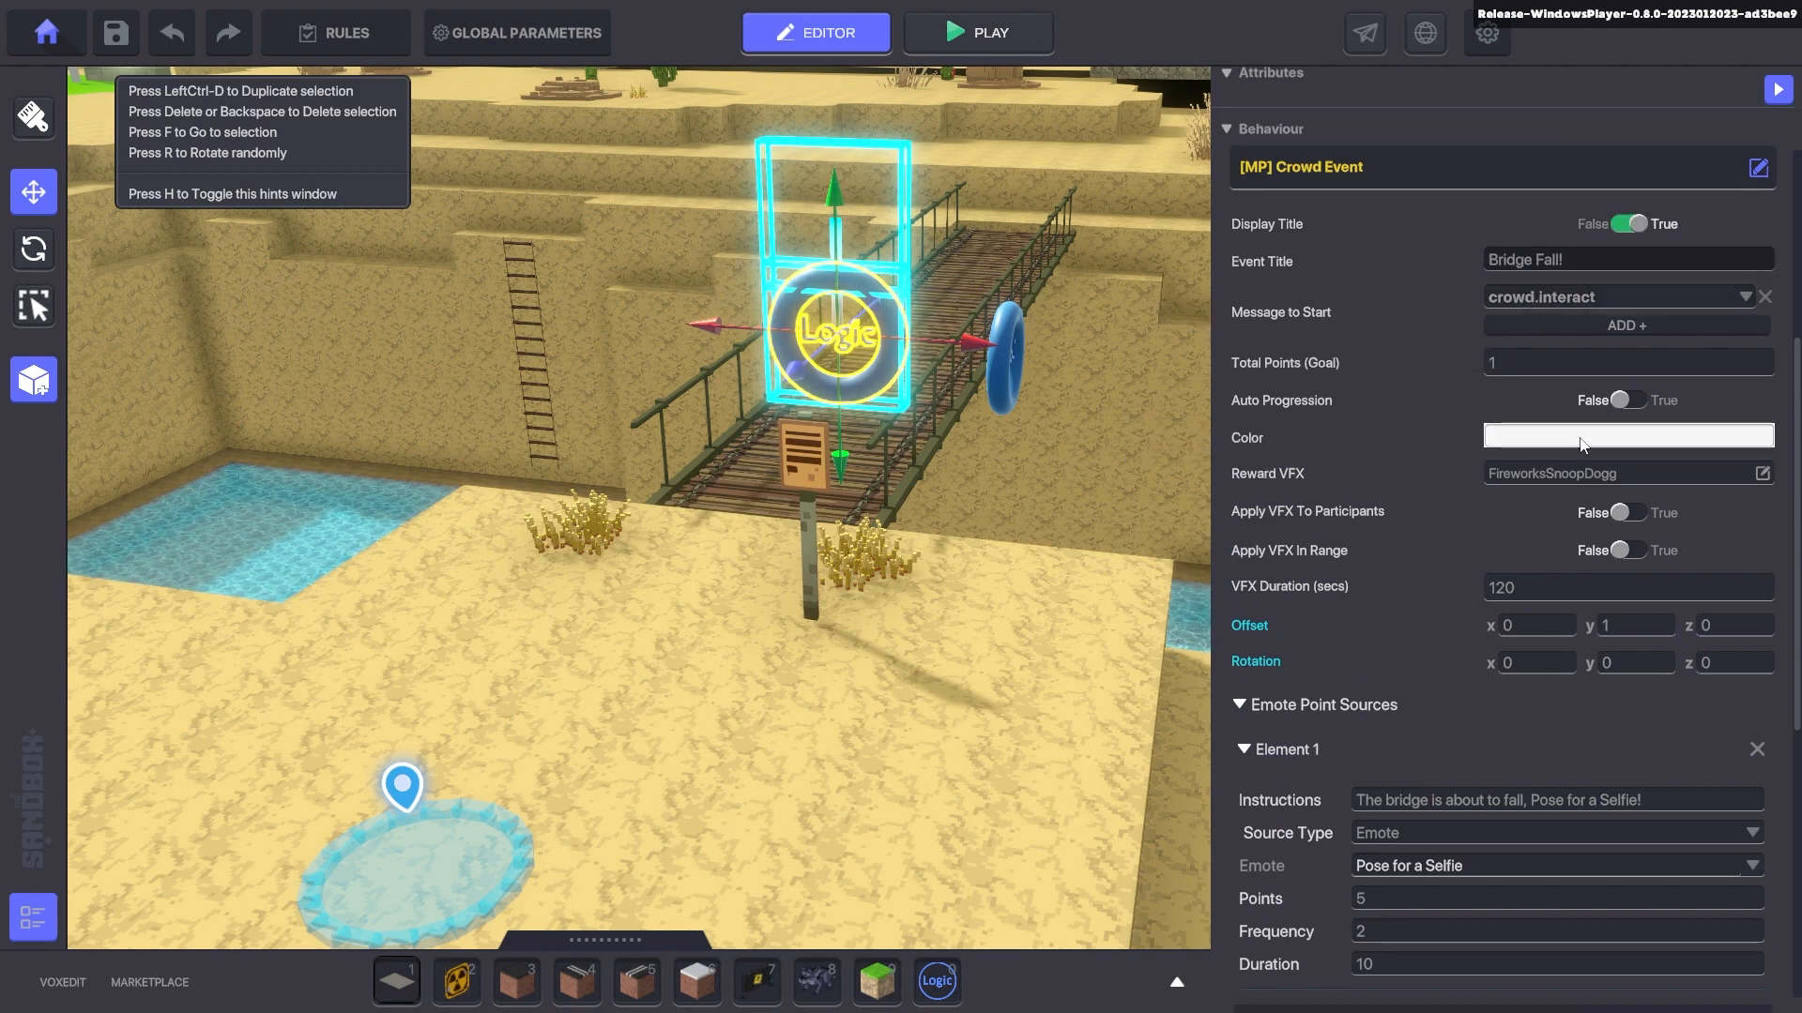
drag(1659, 658, 1531, 655)
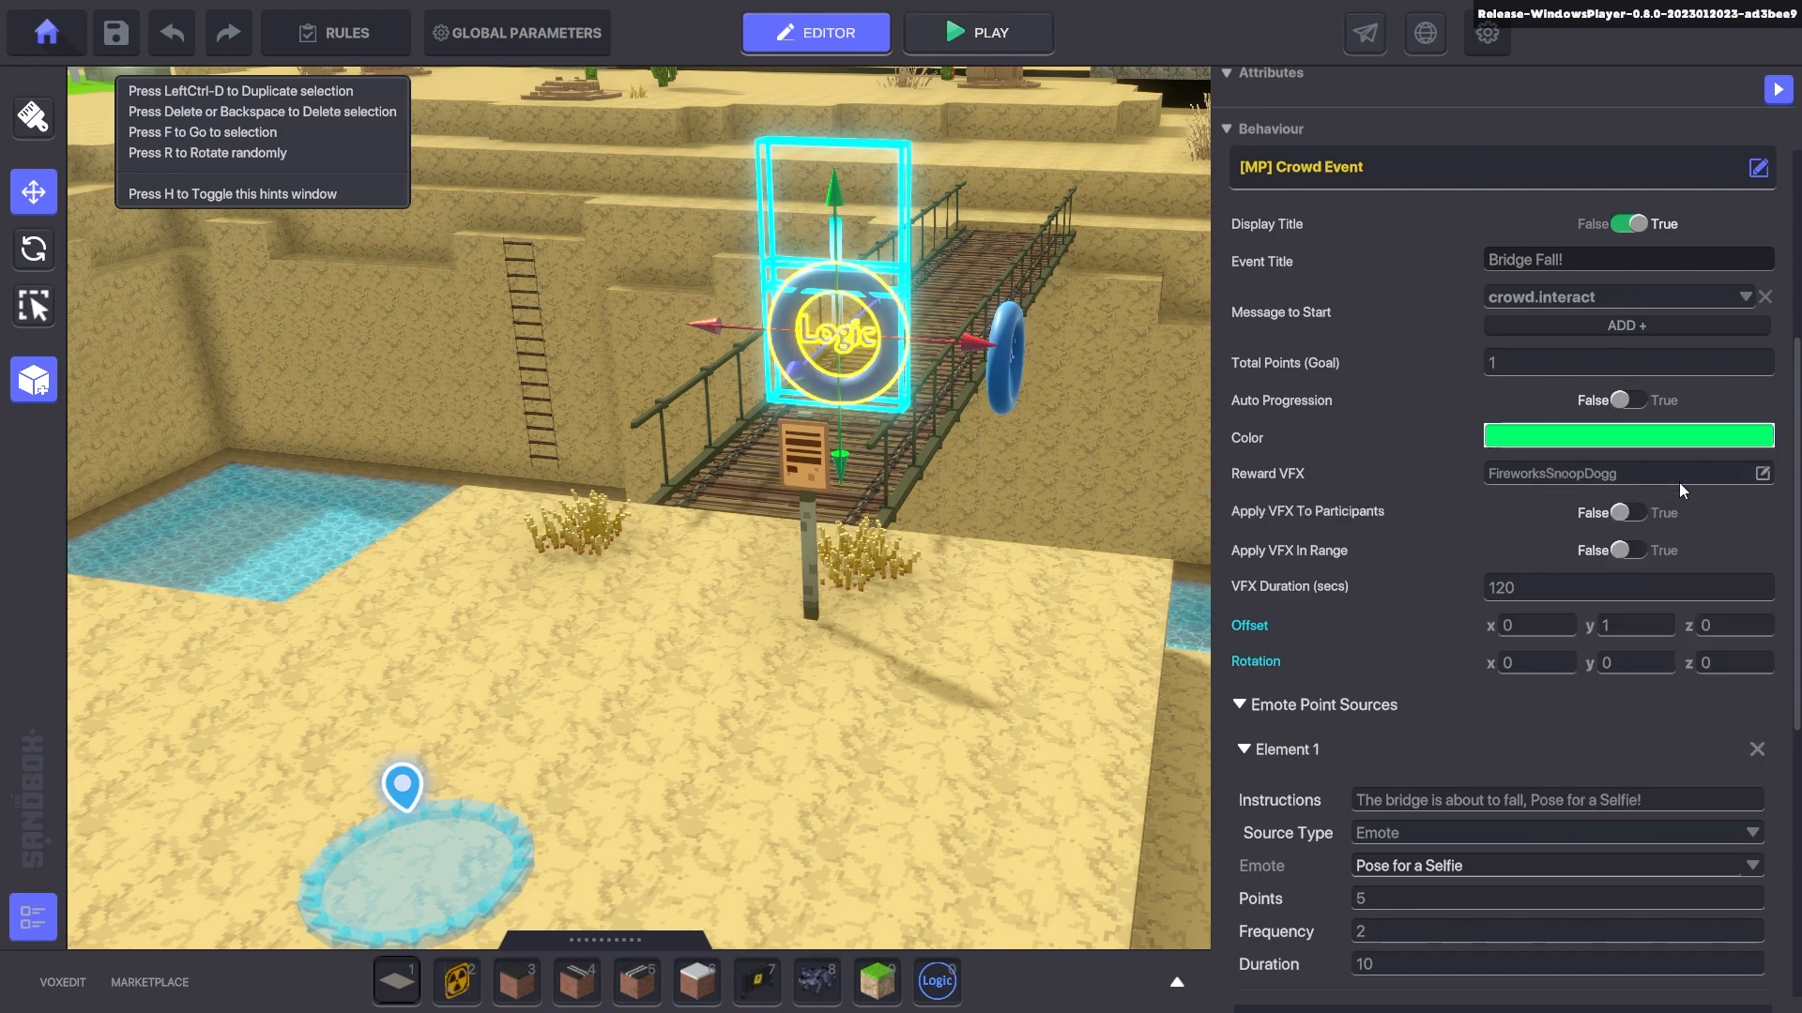
click(1629, 512)
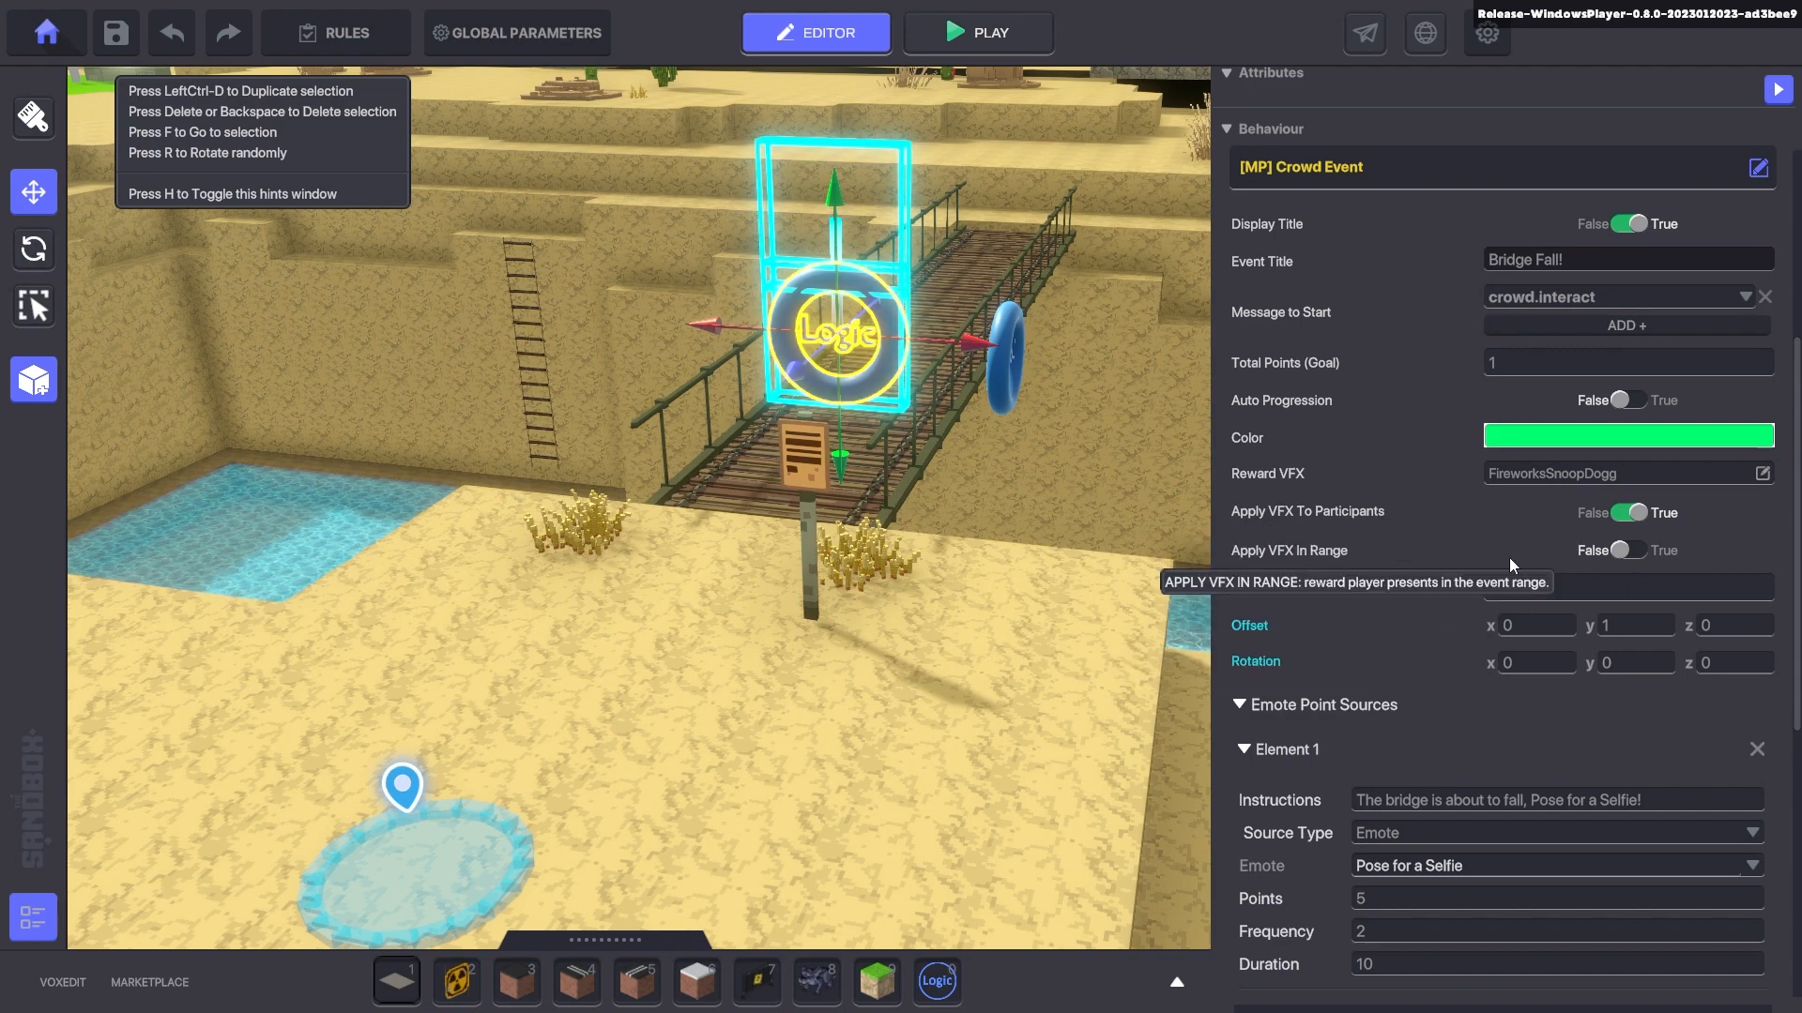
click(1629, 550)
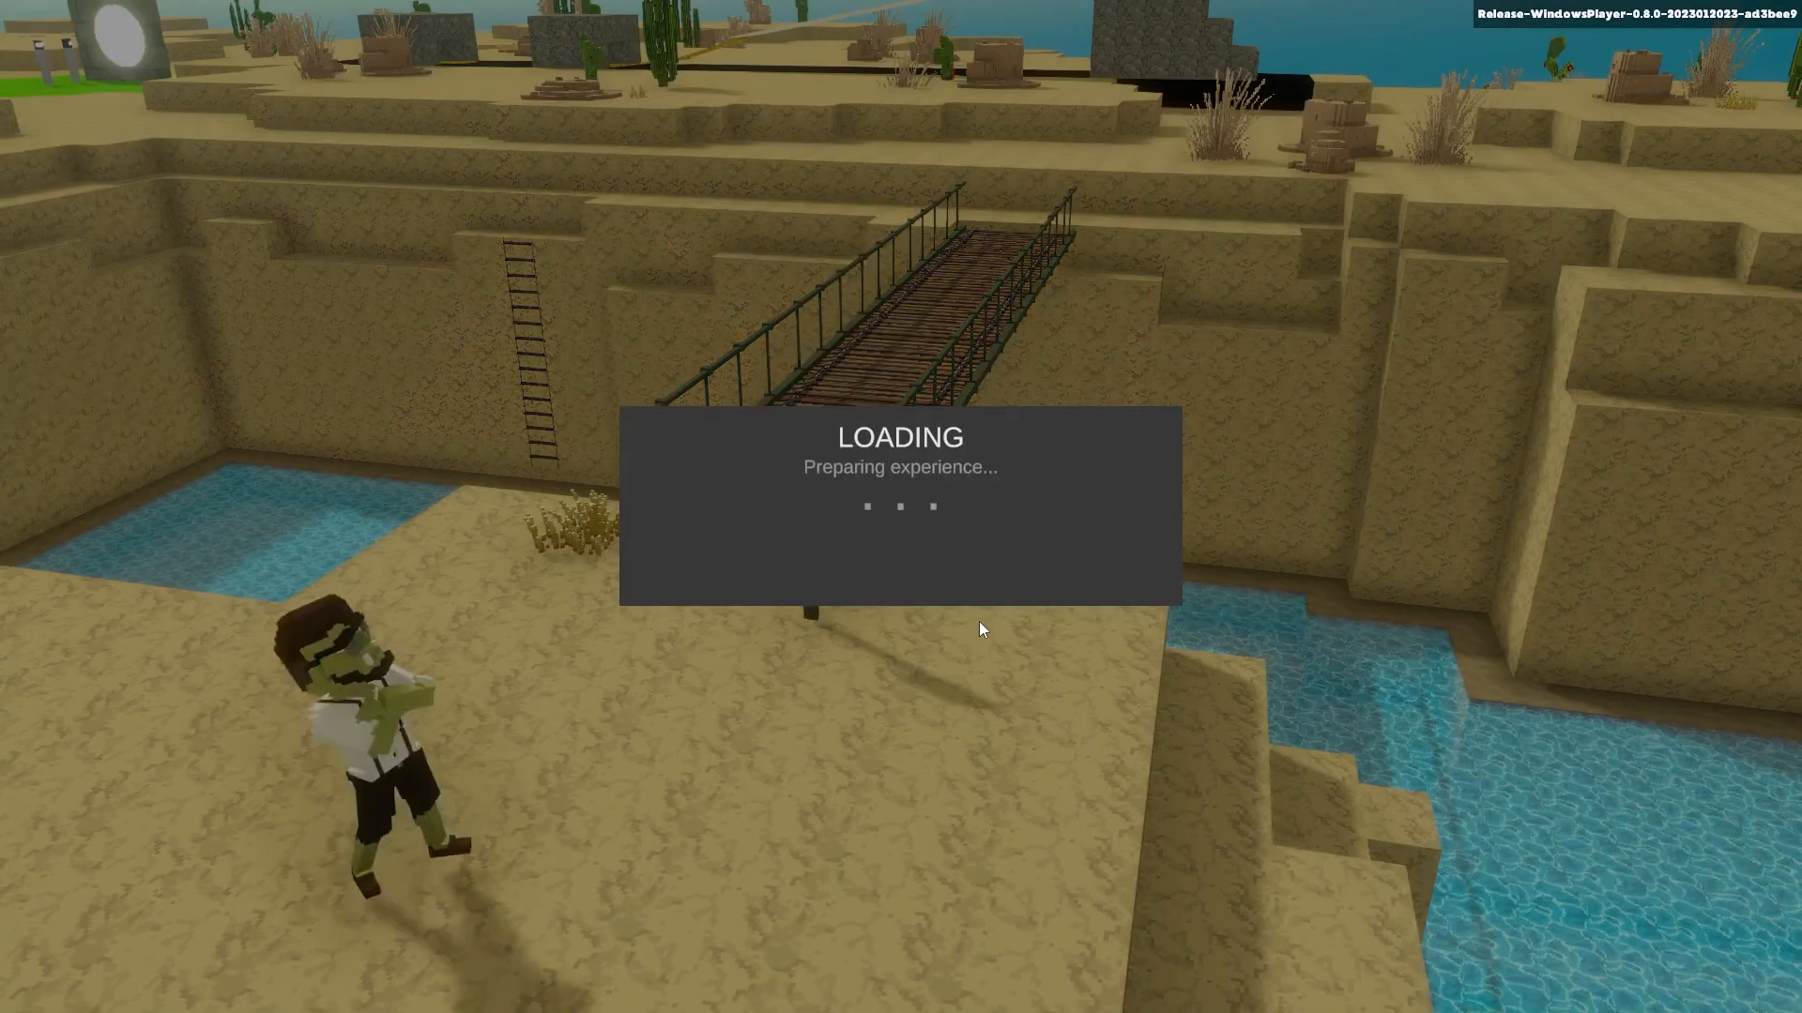
- Run the play test and watch the green 'BRIDGE FALL!' title appear over the bridge
key(w)
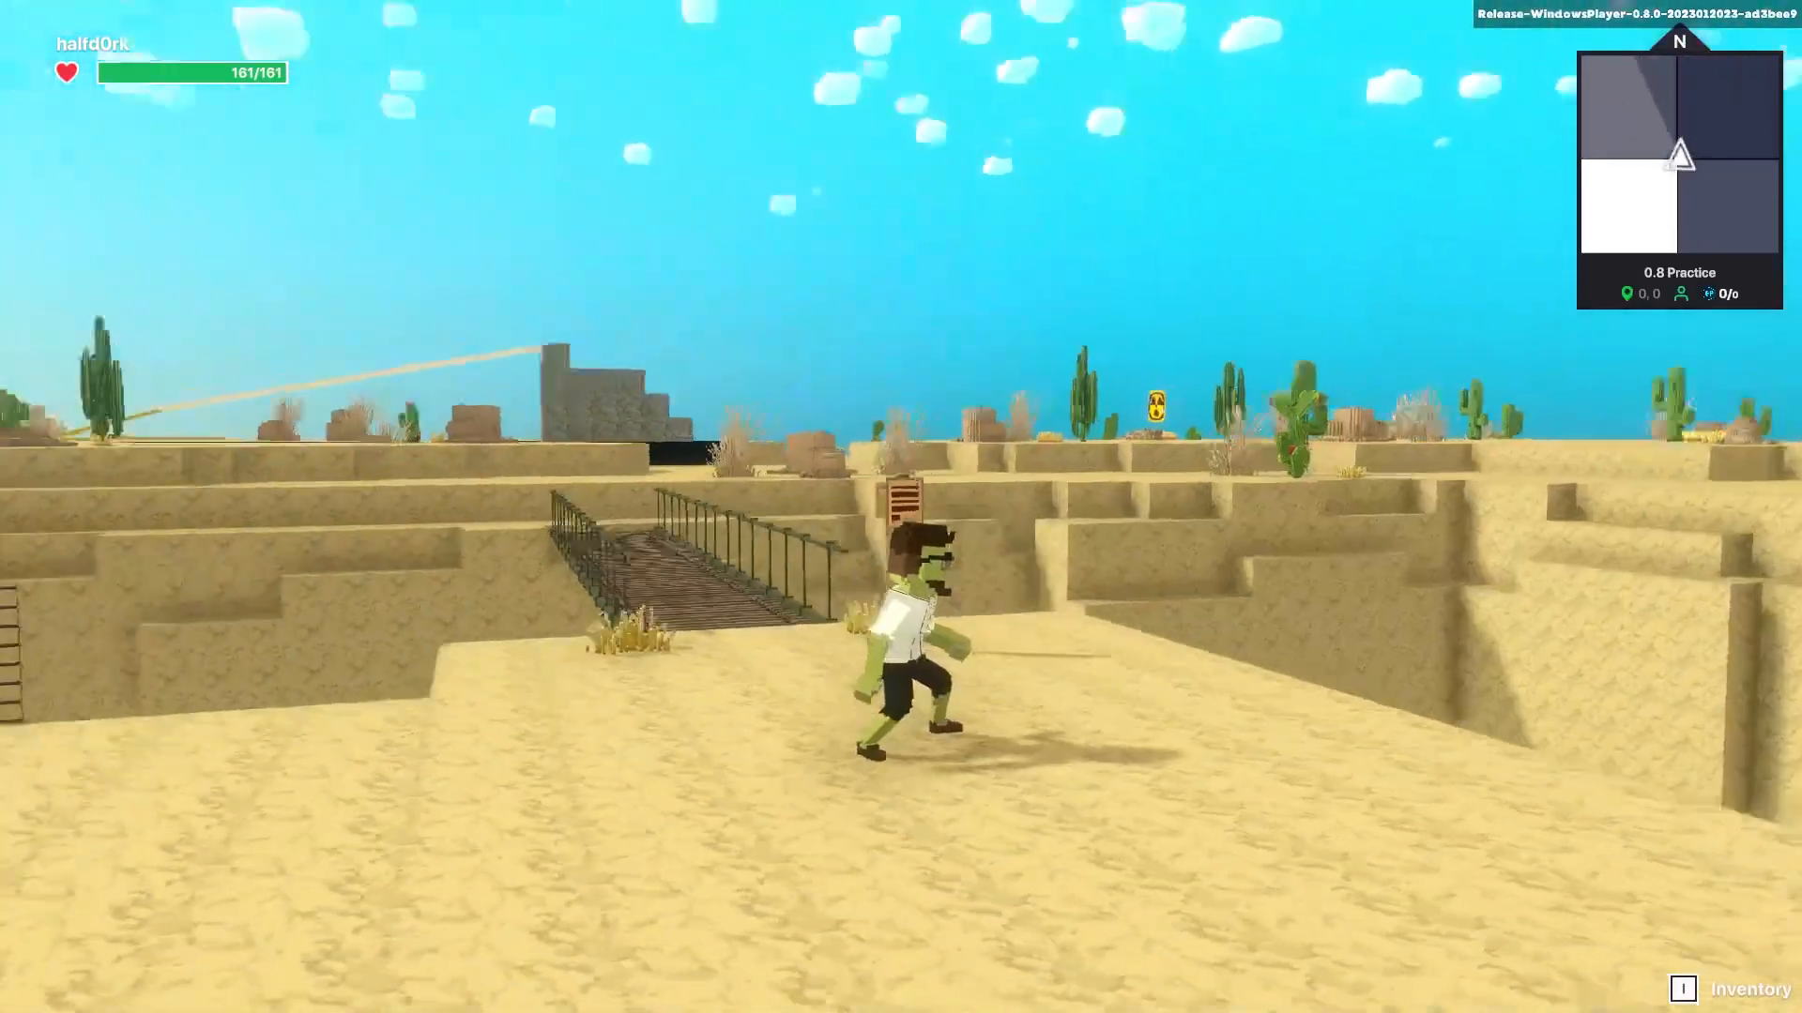
key(w)
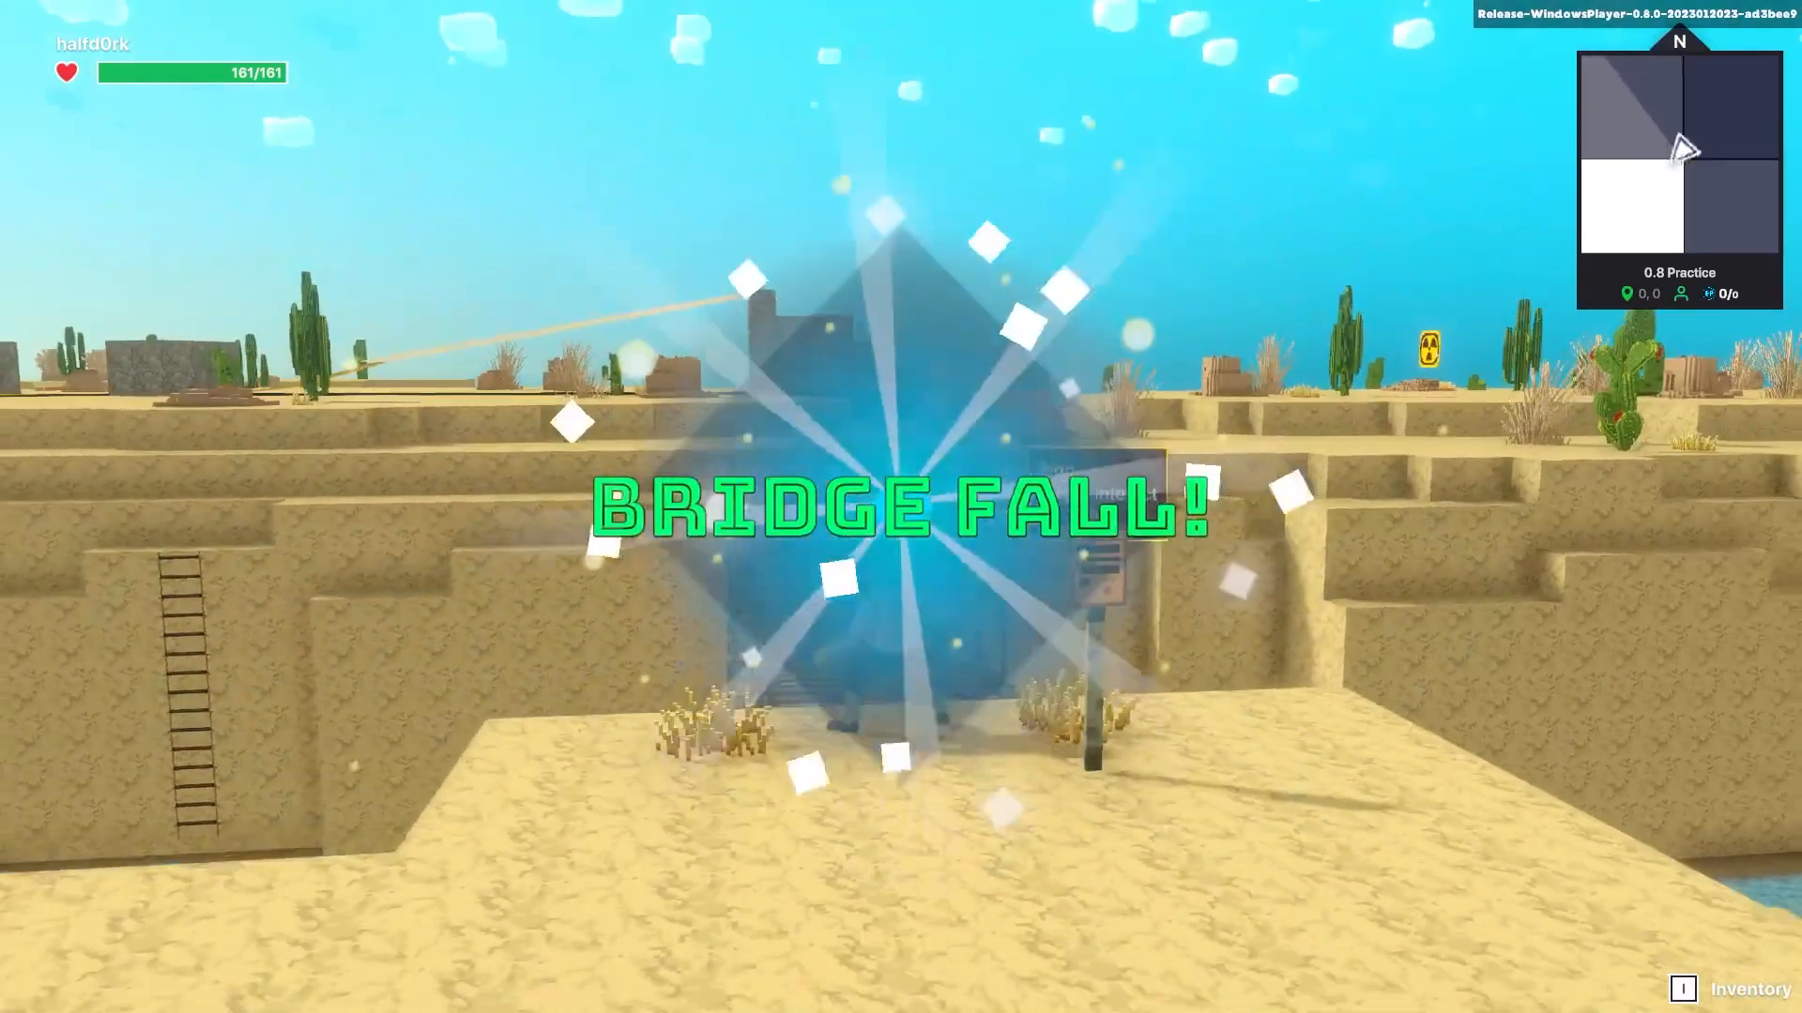
key(s)
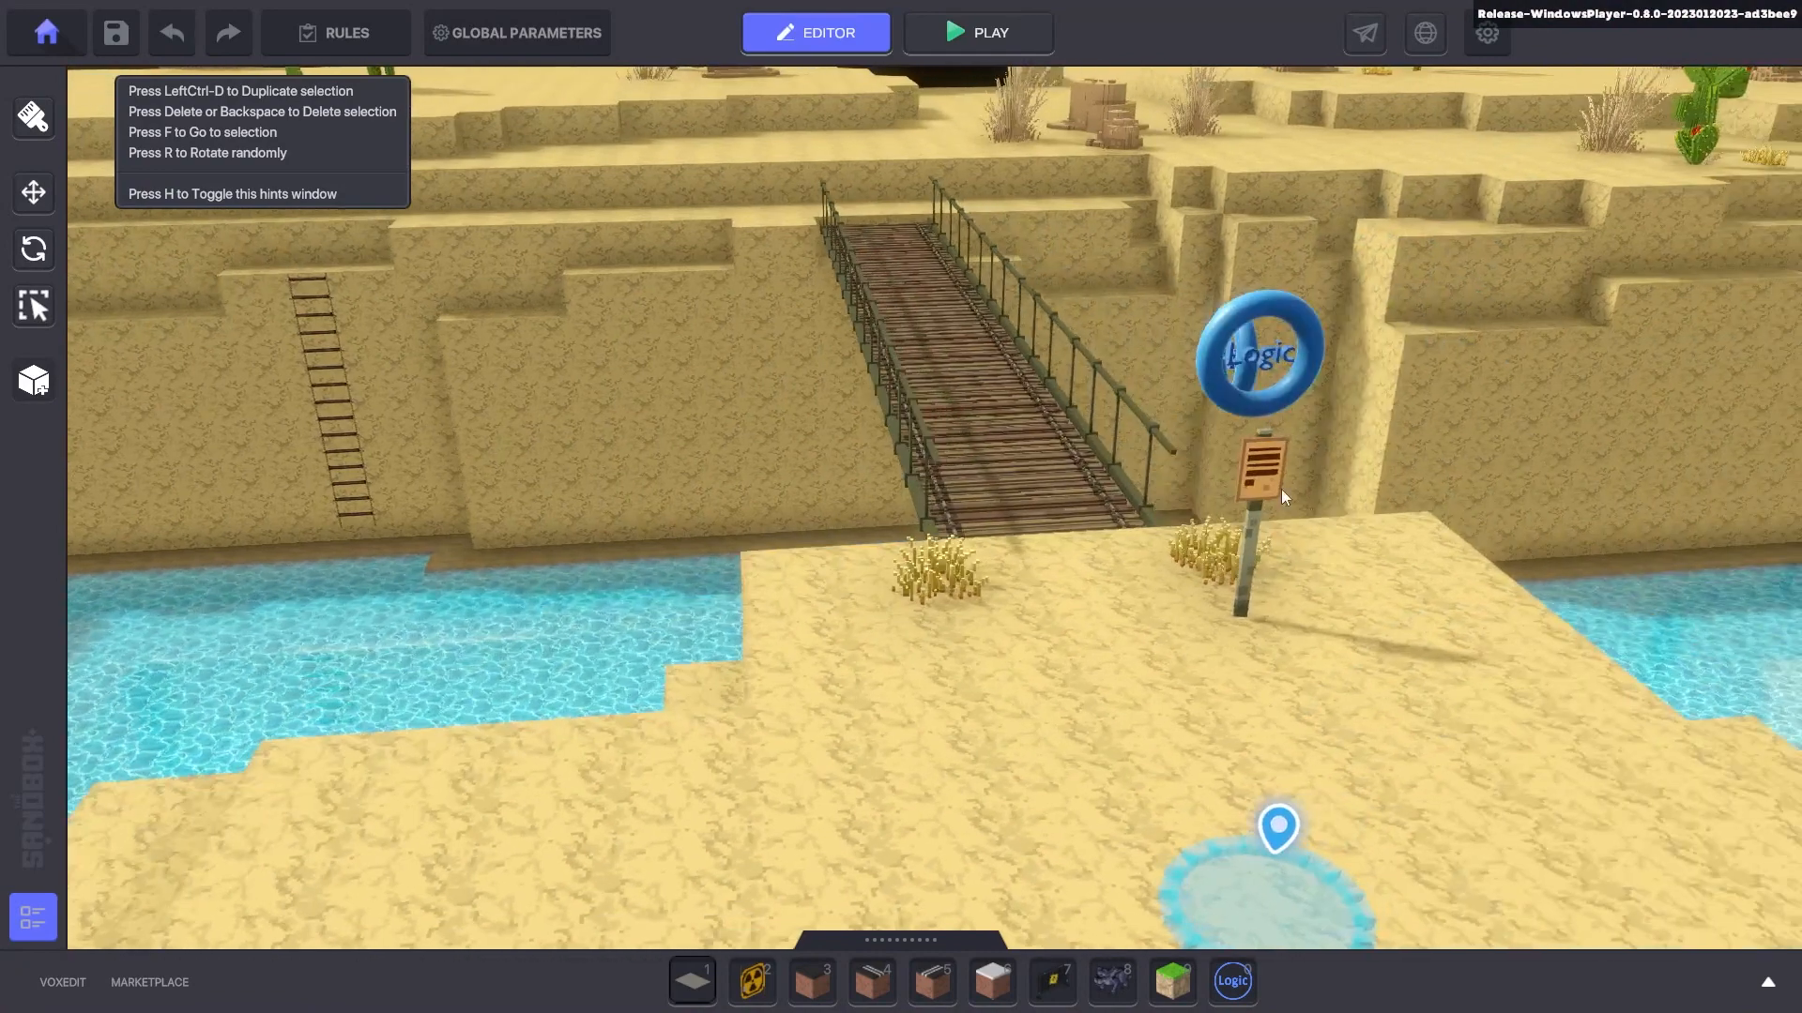
- Run past the sign toward the bridge and try the selfie pose from the emote wheel
click(1298, 385)
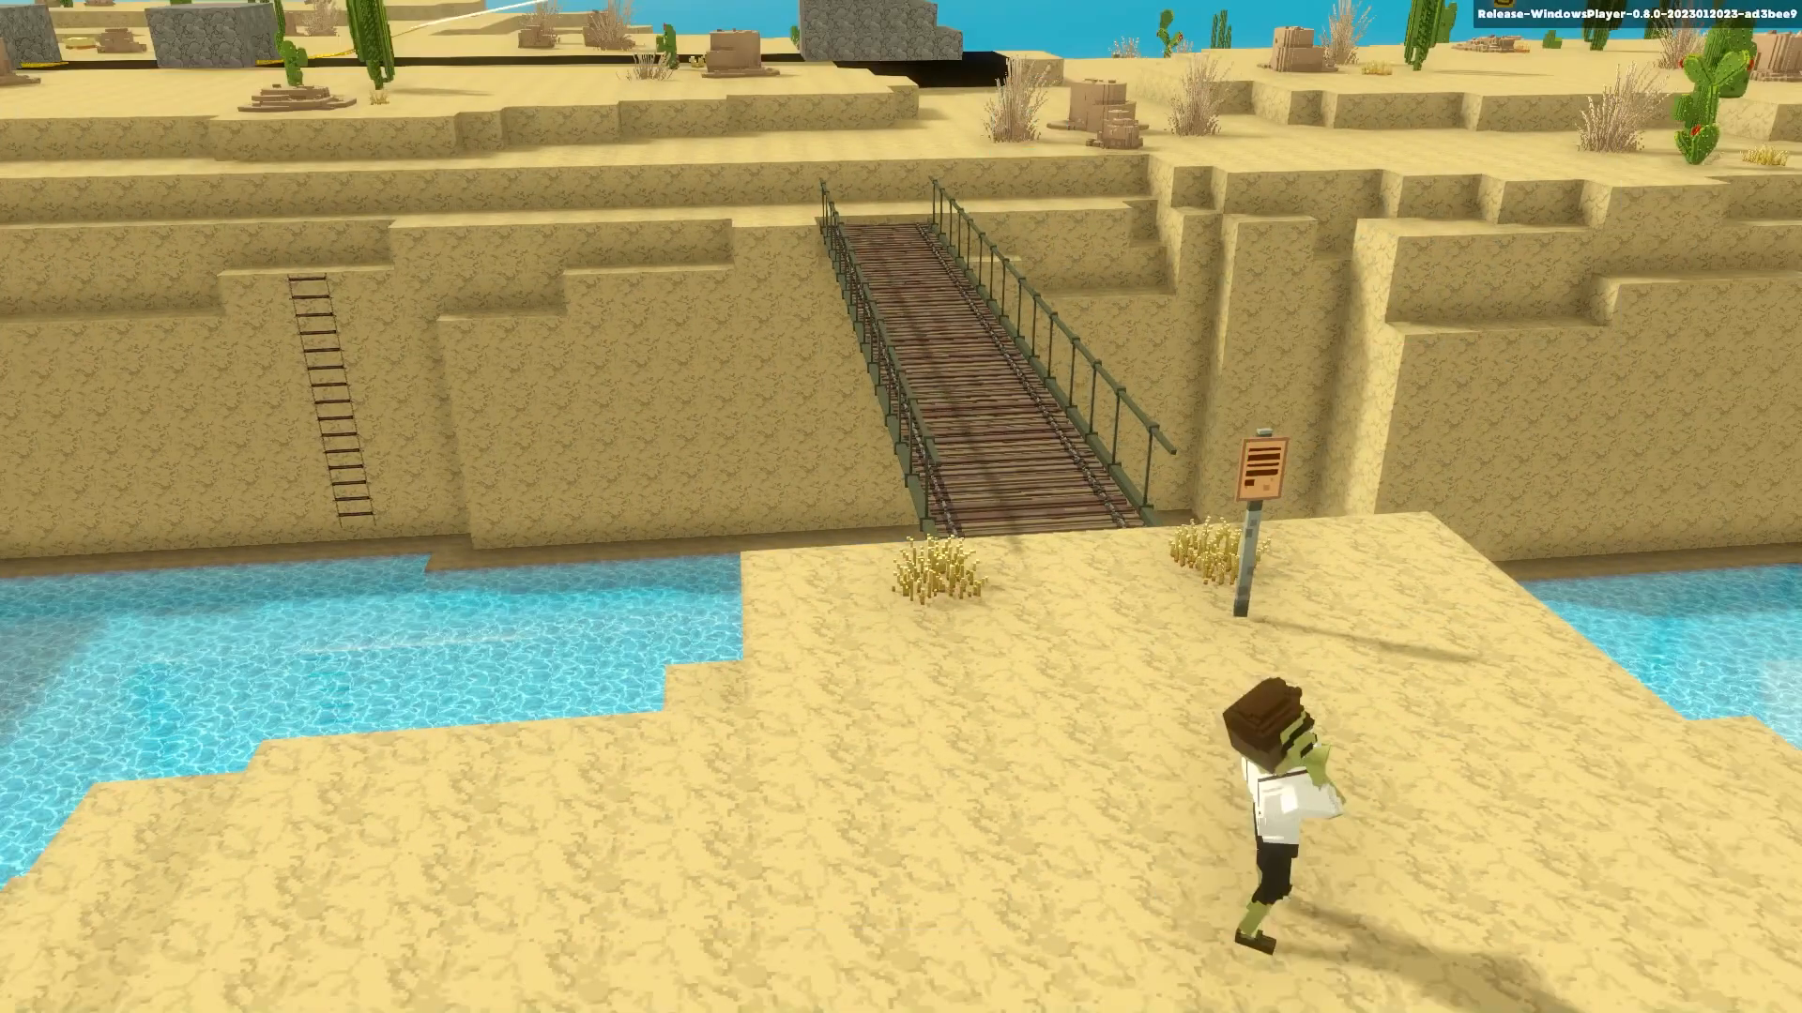
key(w)
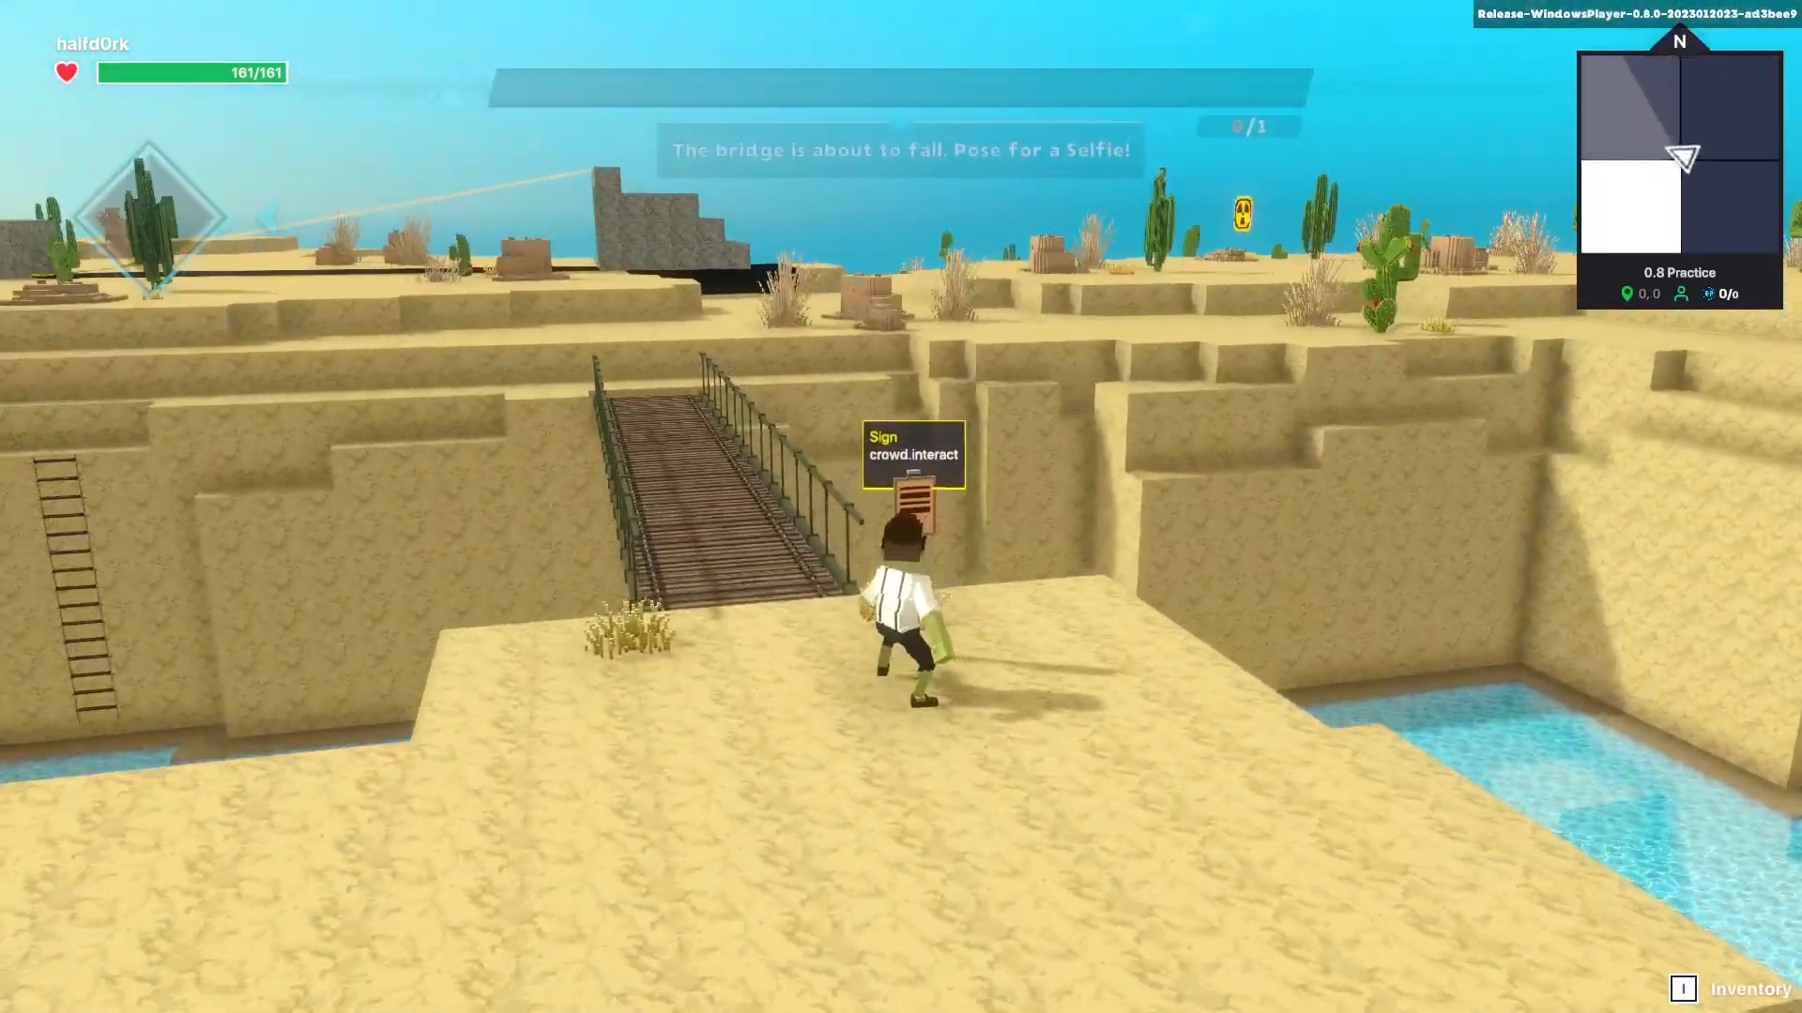
key(a)
key(b)
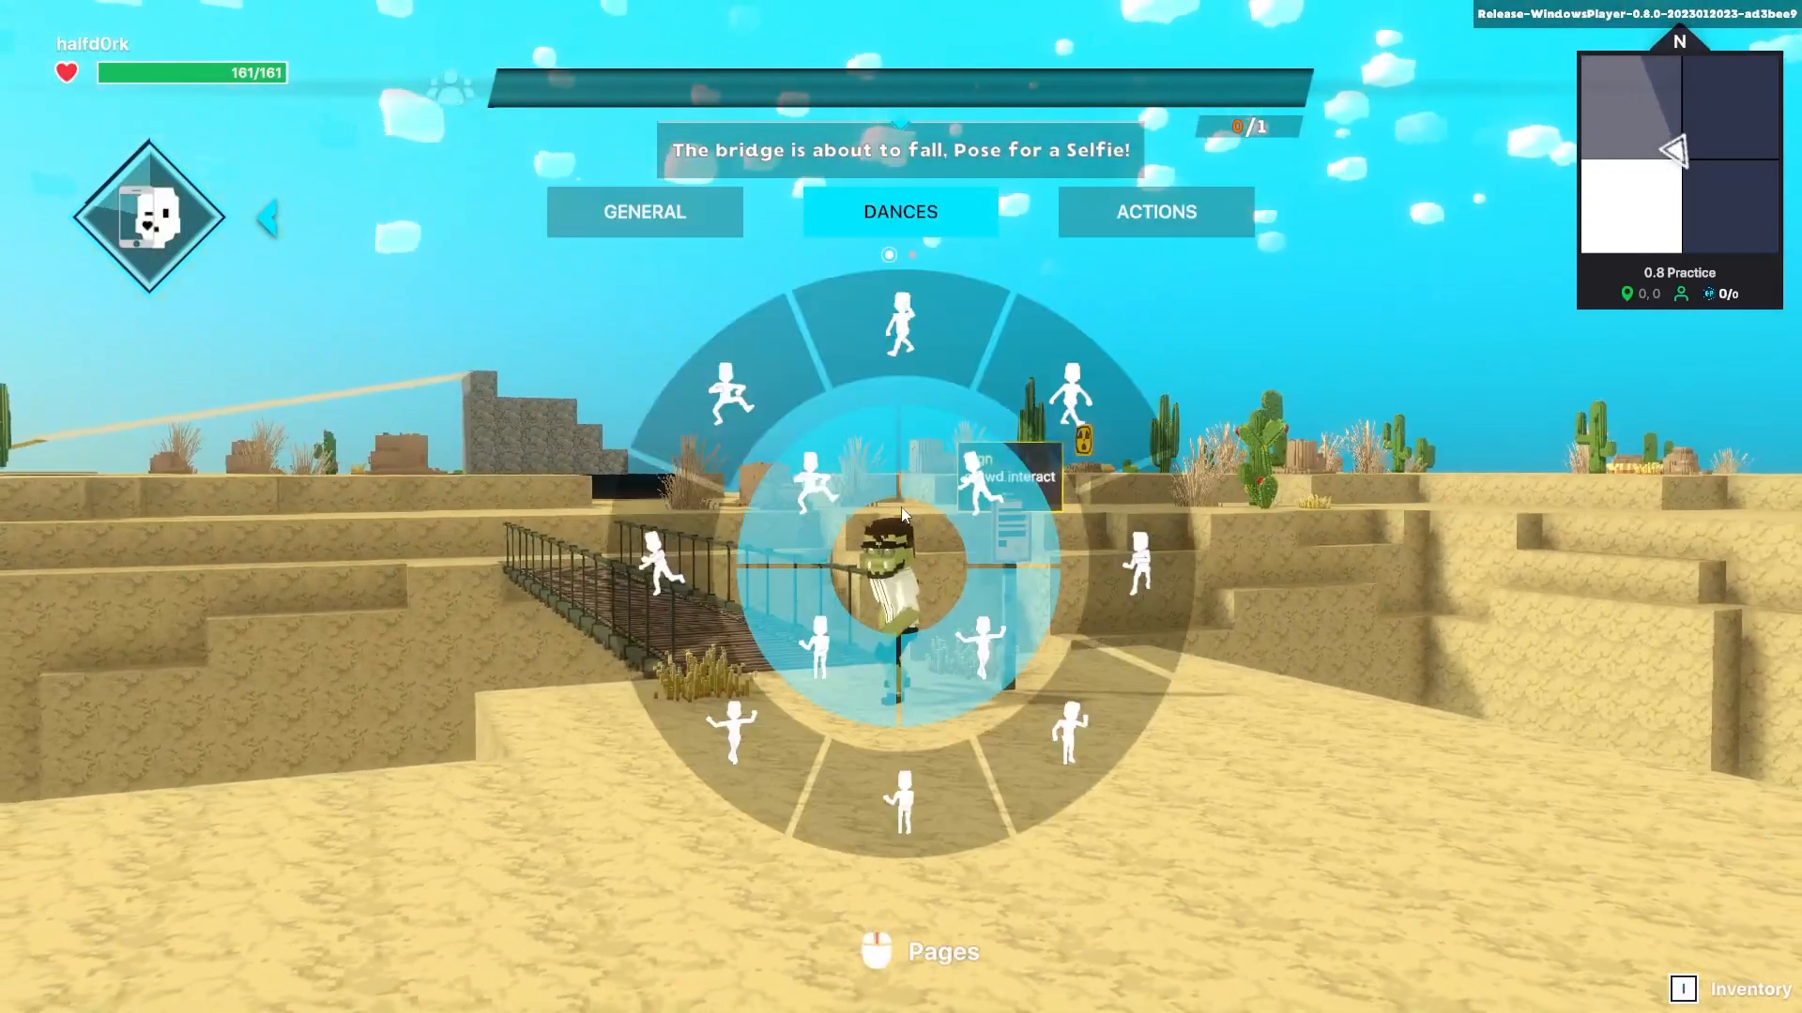
click(1139, 223)
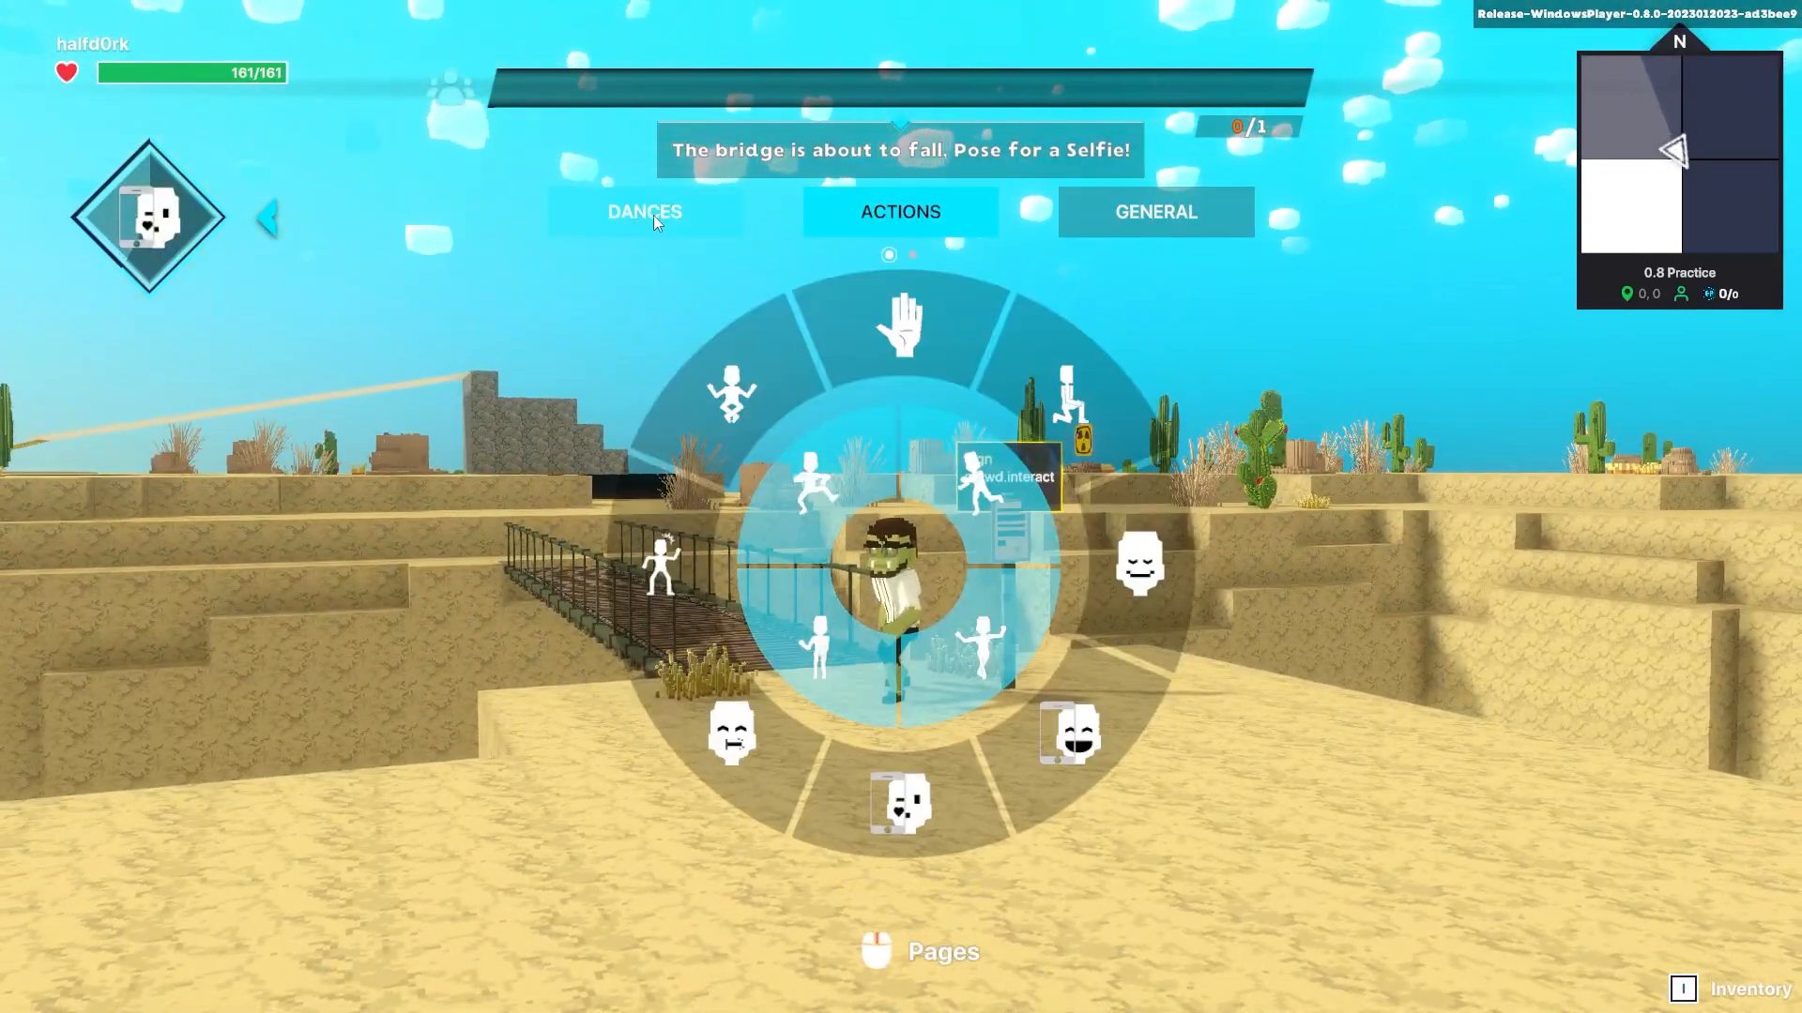
click(657, 216)
click(600, 11)
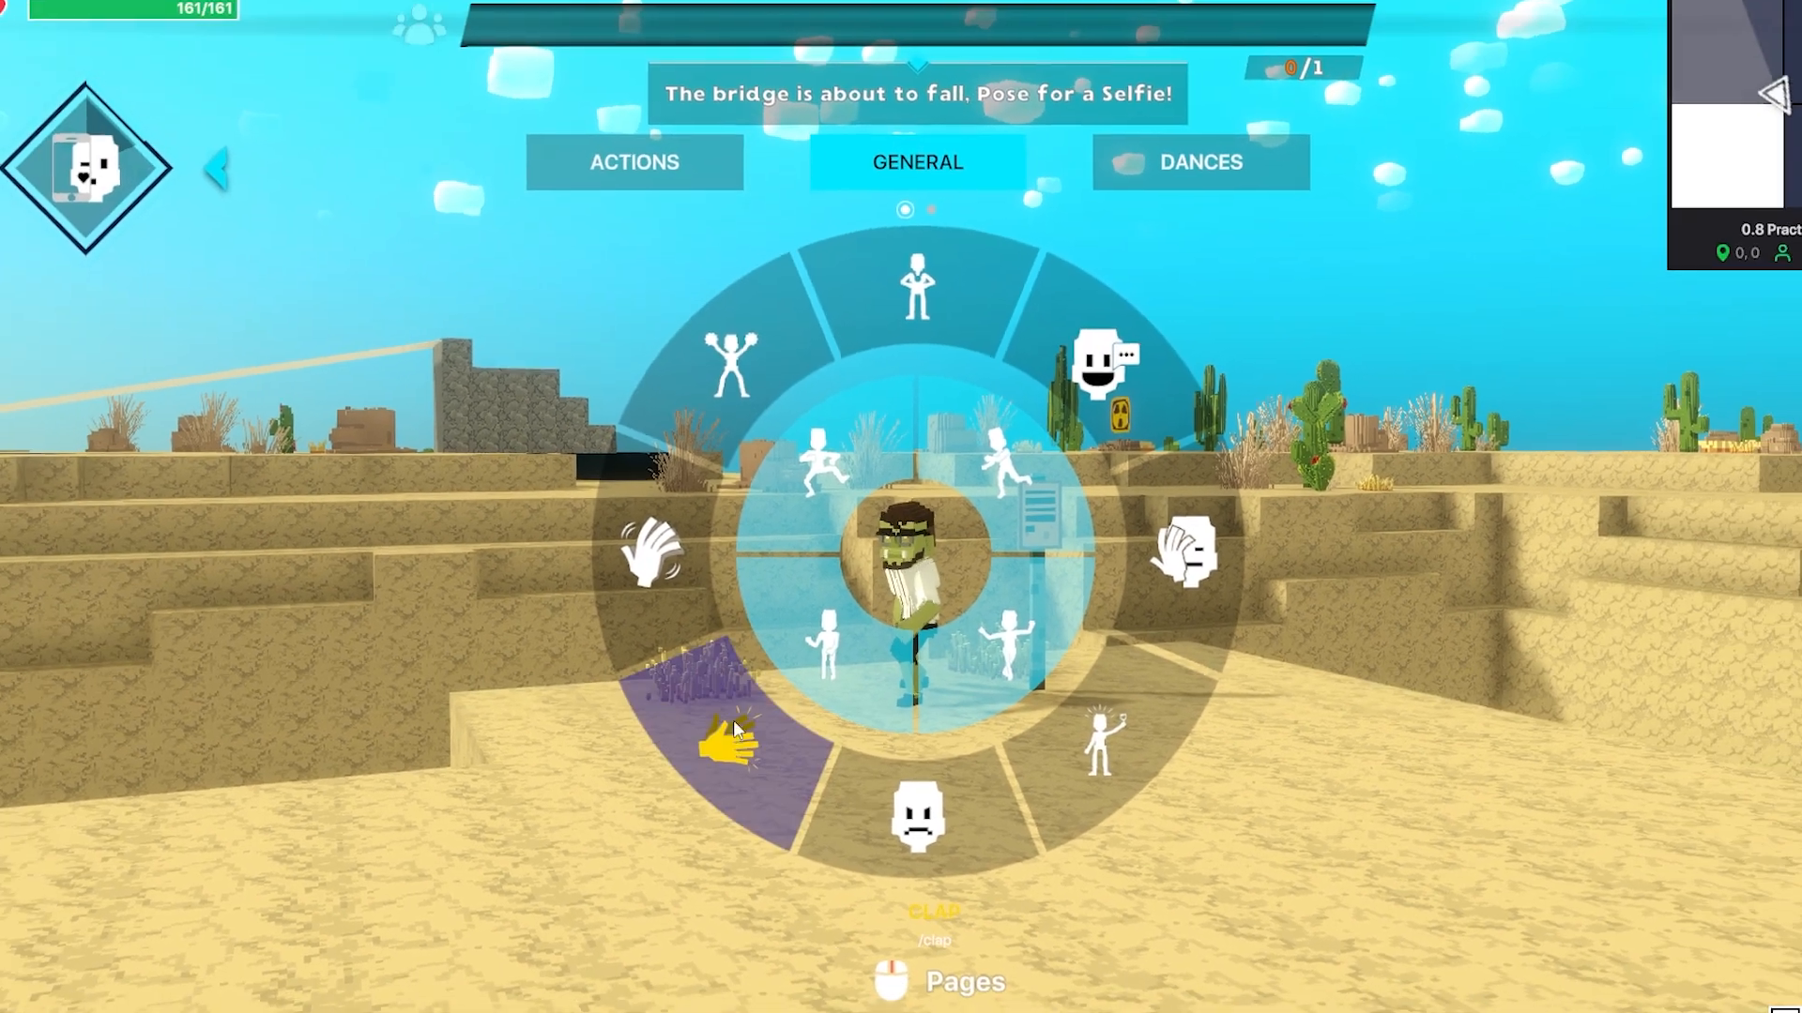
click(727, 746)
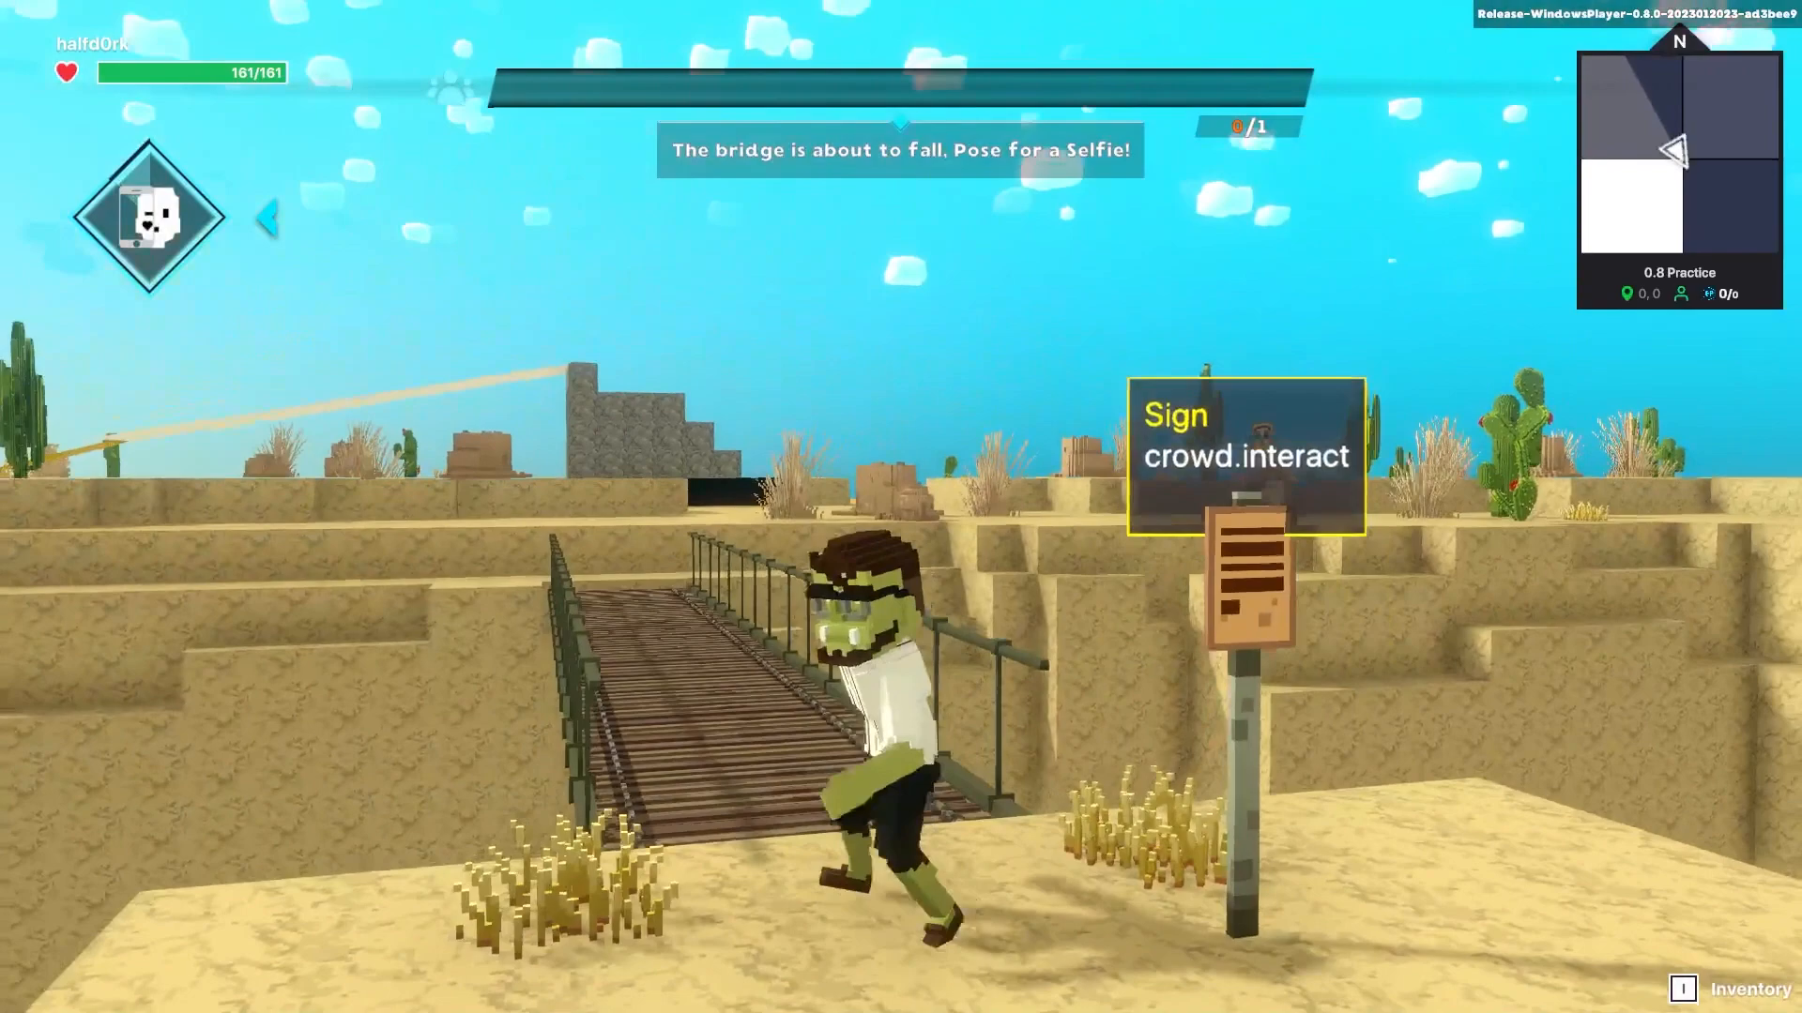
- Strike the selfie pose to complete the bridge event, then widen the properties panel in the editor
key(b)
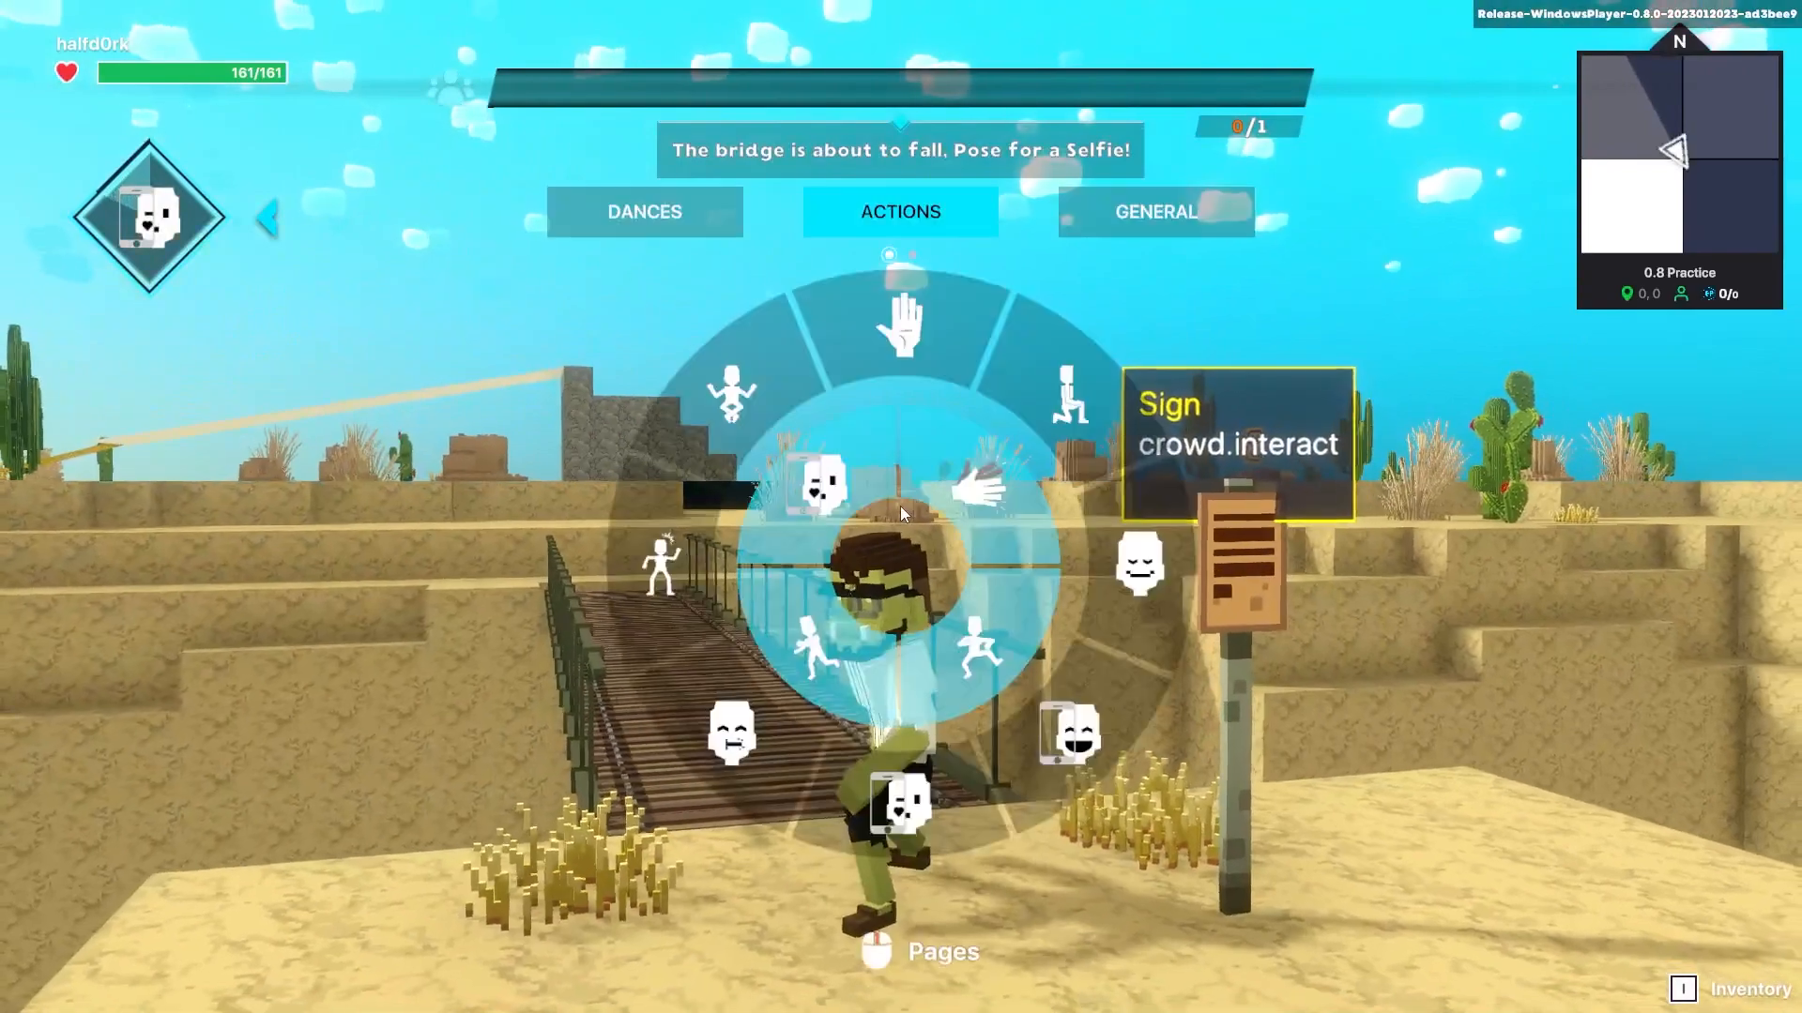
click(825, 483)
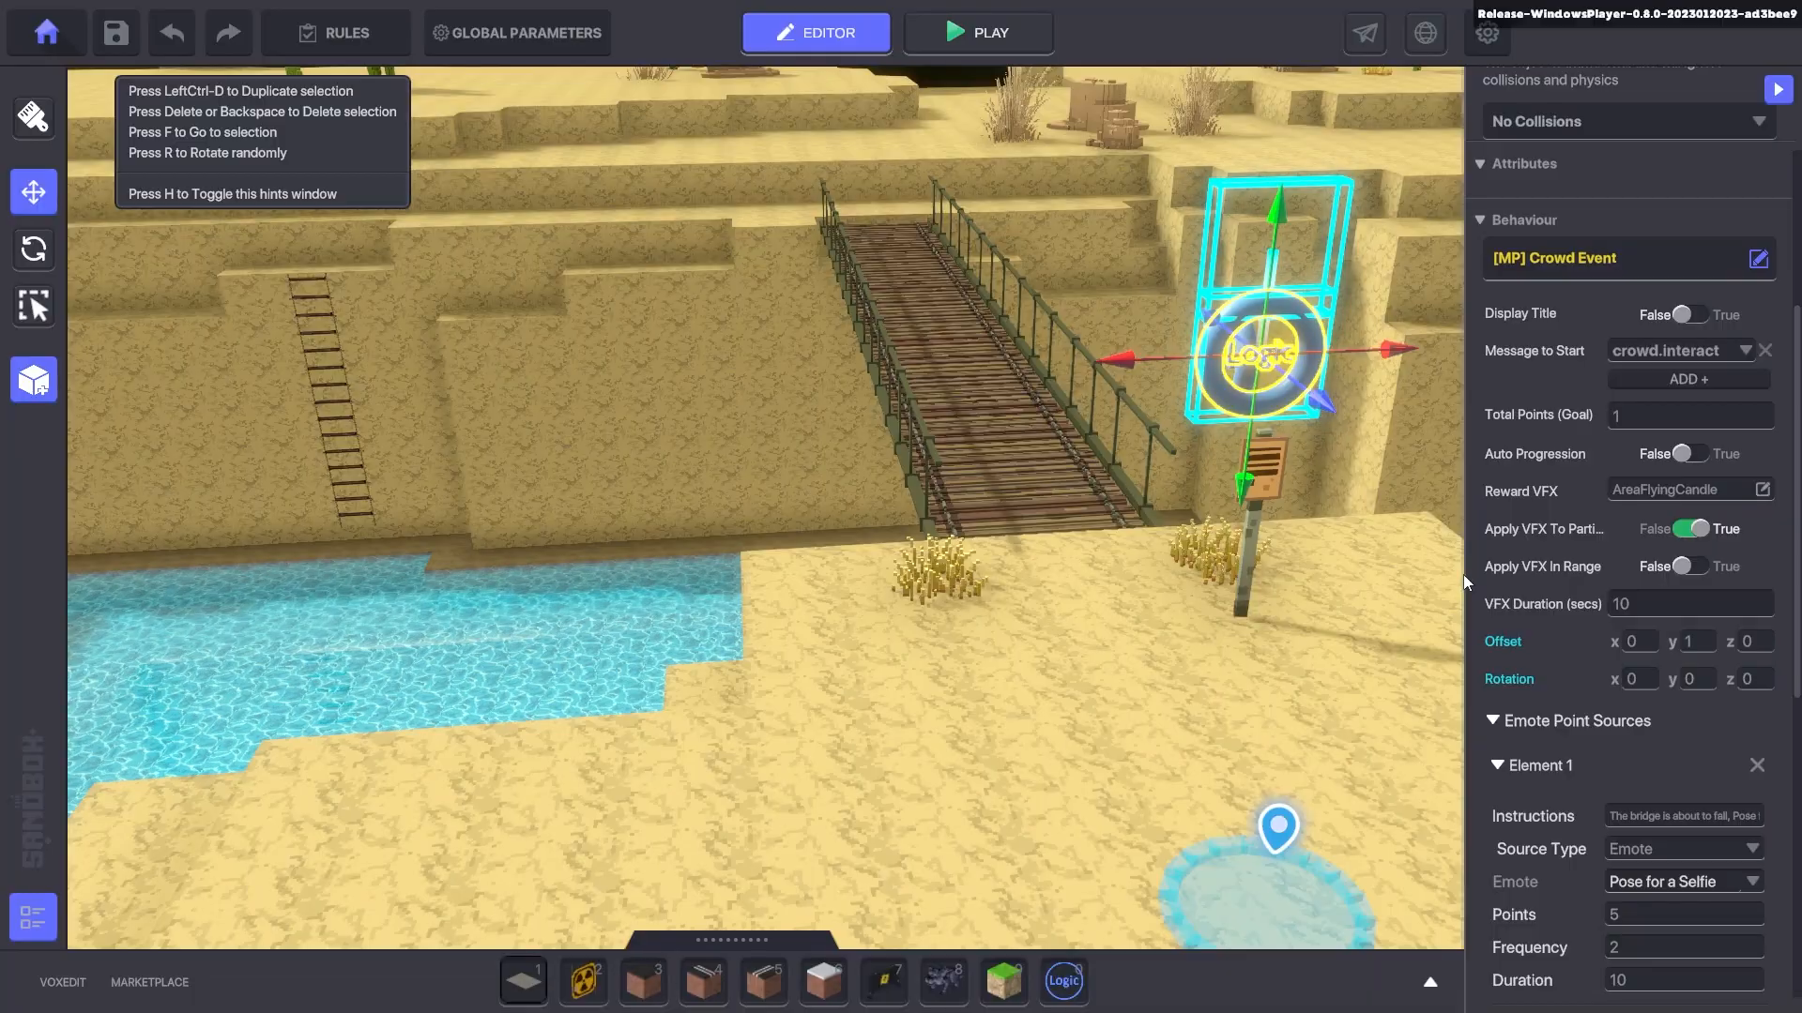
drag(1462, 575, 1072, 560)
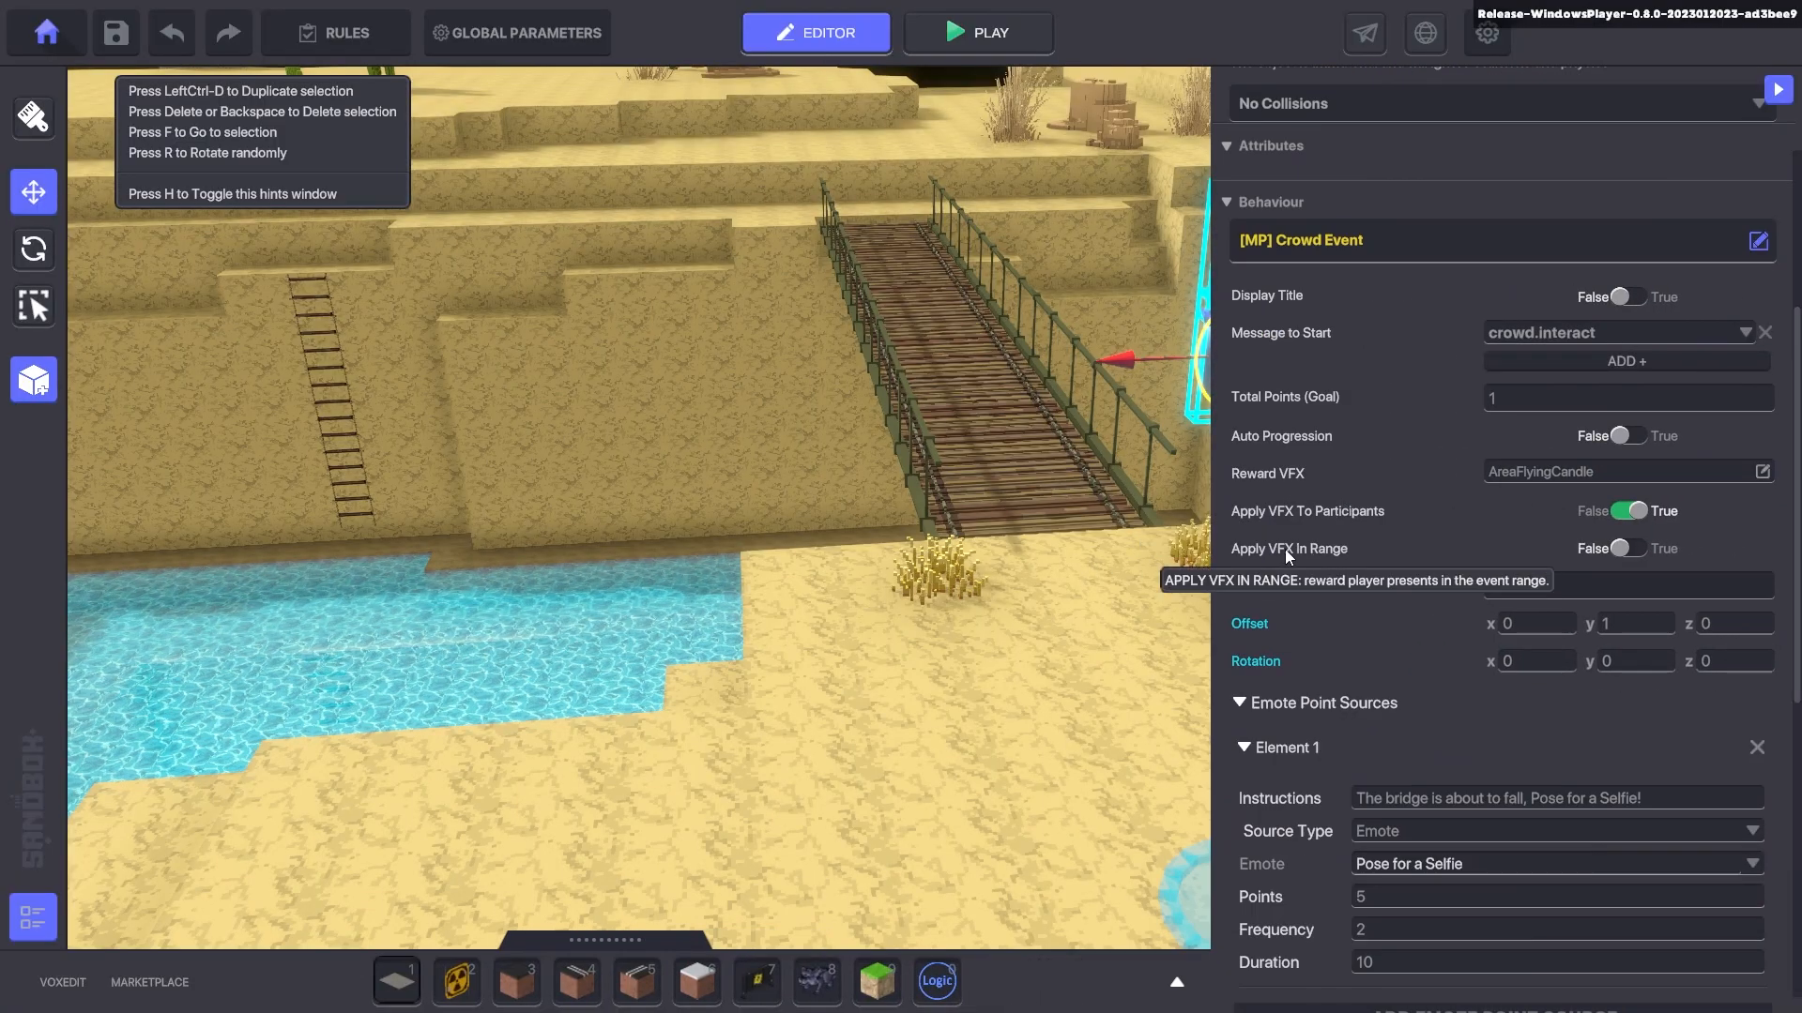
- Search the reward effects for 'fire' and replace AreaFlyingCandle with the Fire effect
click(1618, 469)
click(824, 289)
text(fire)
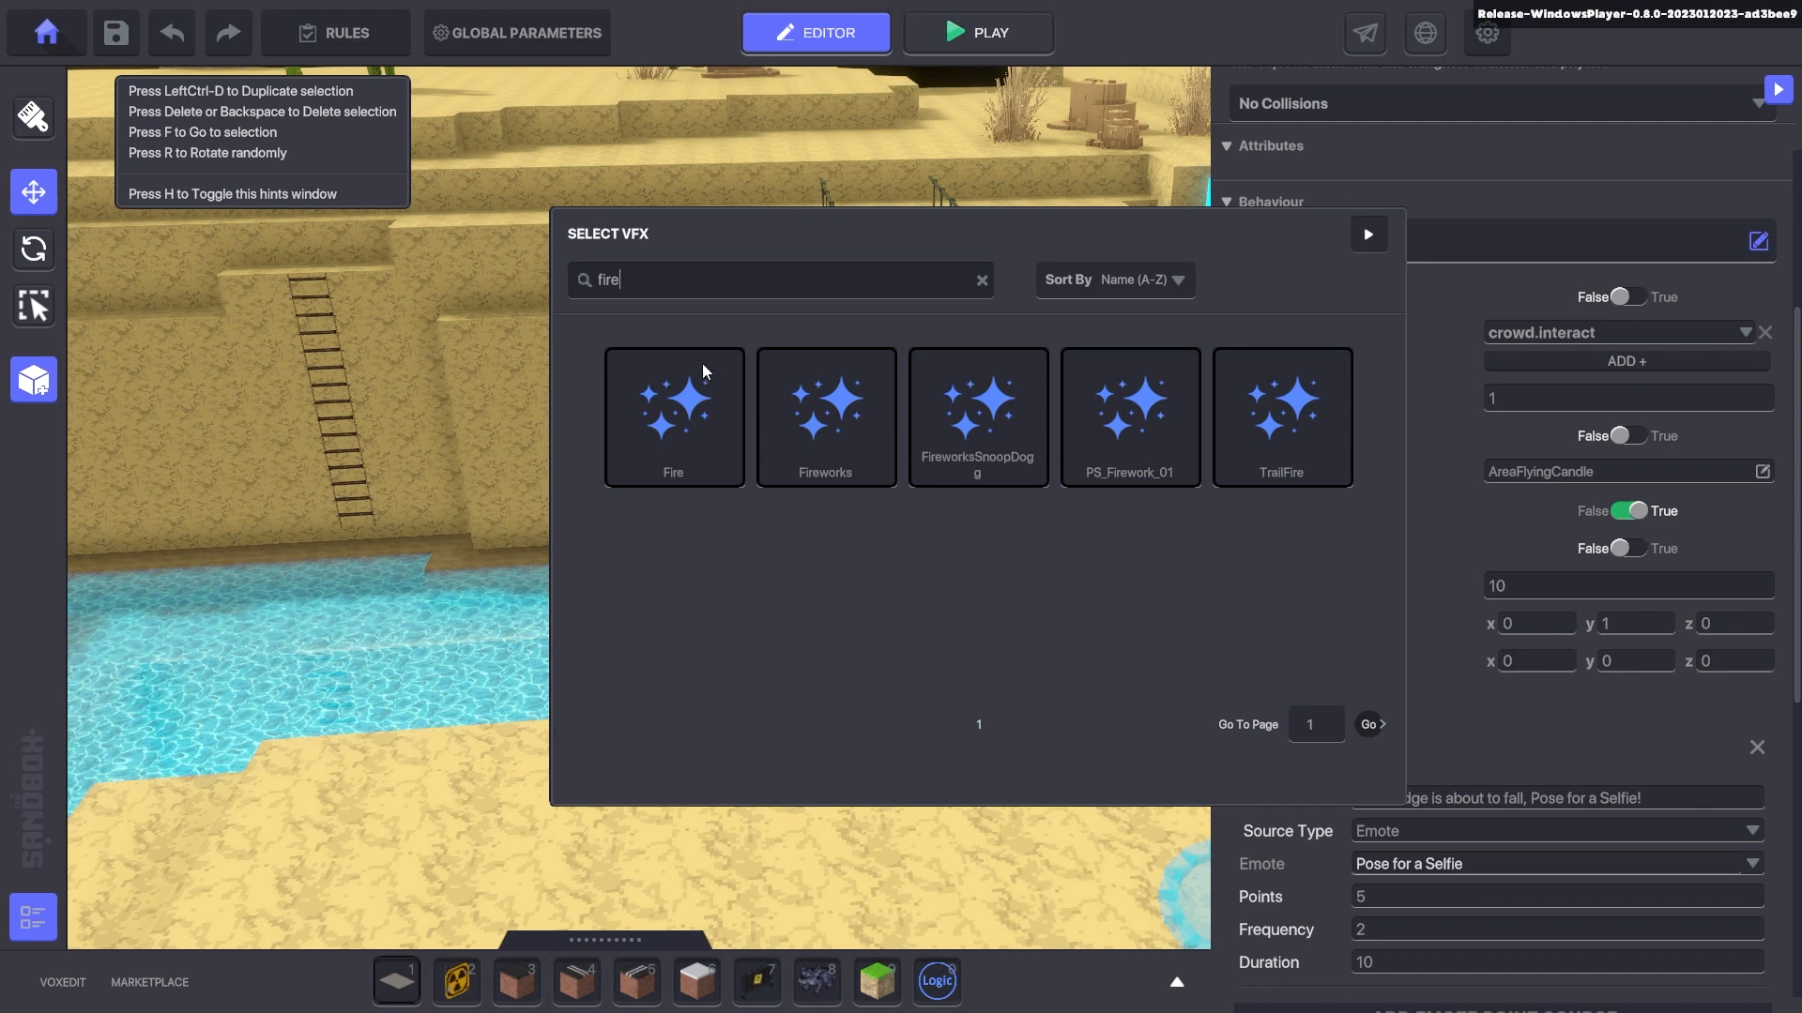
click(696, 430)
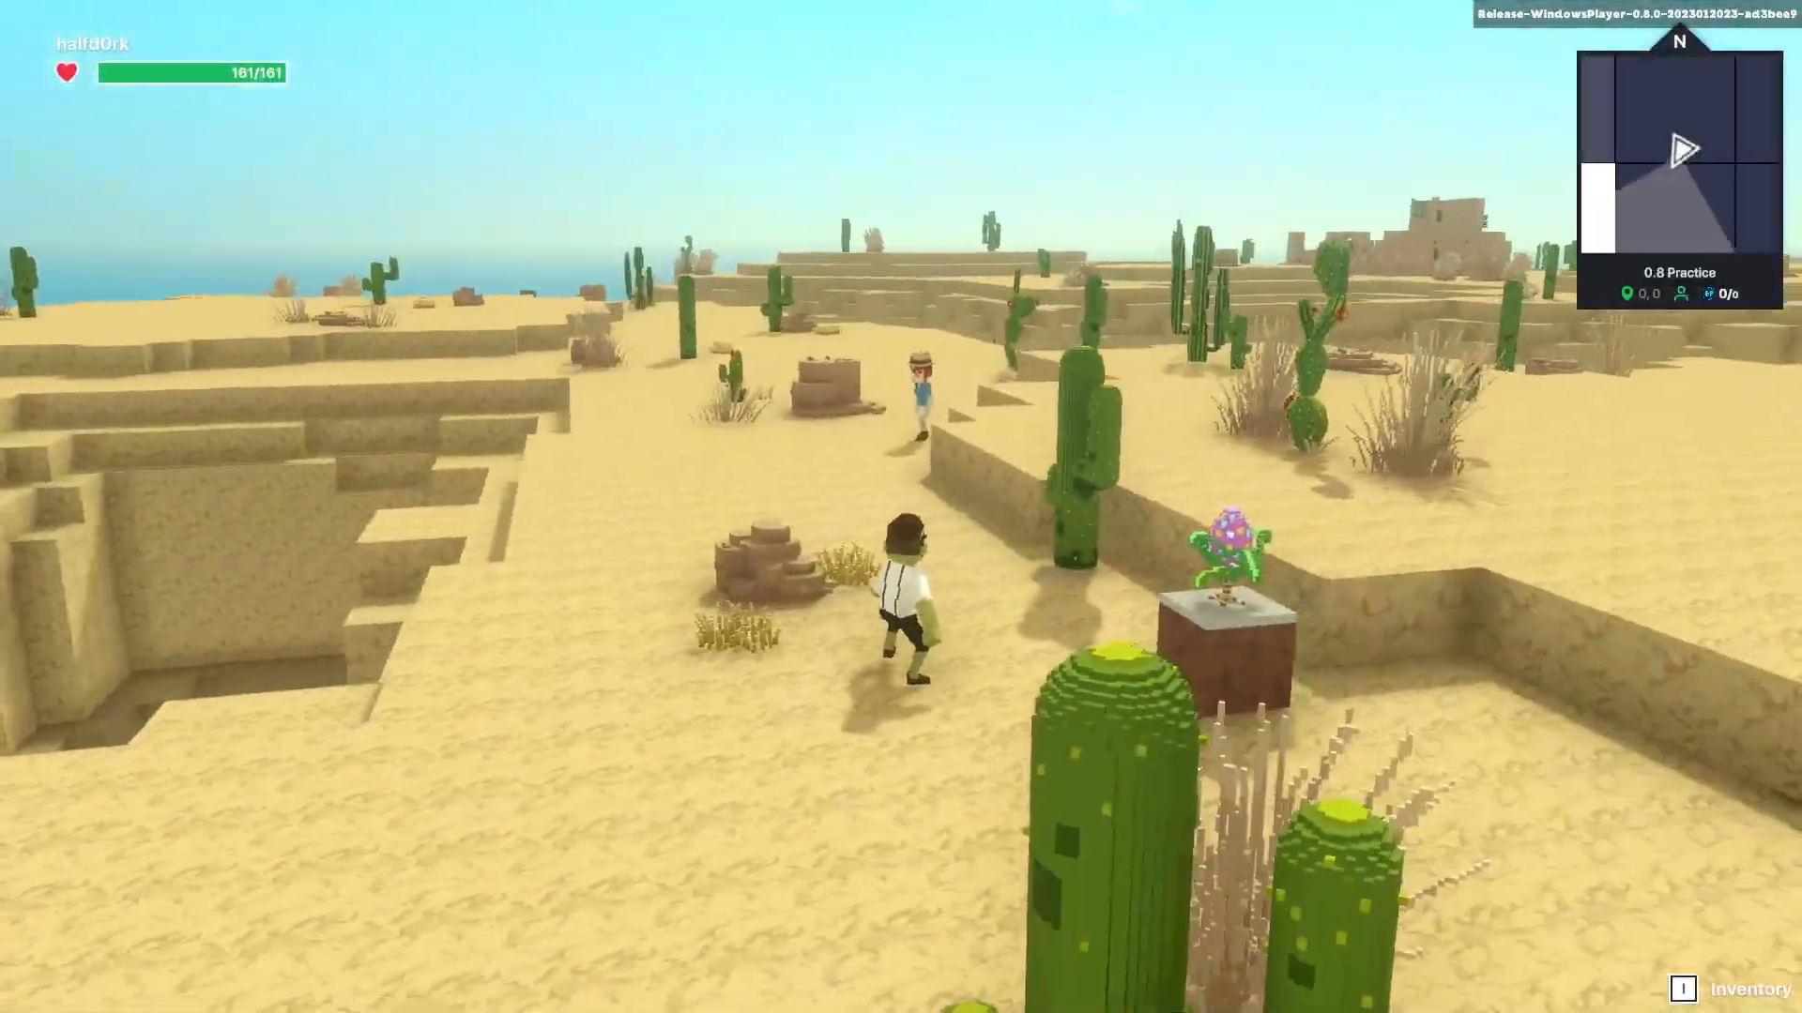
scroll(901, 507, up, 5)
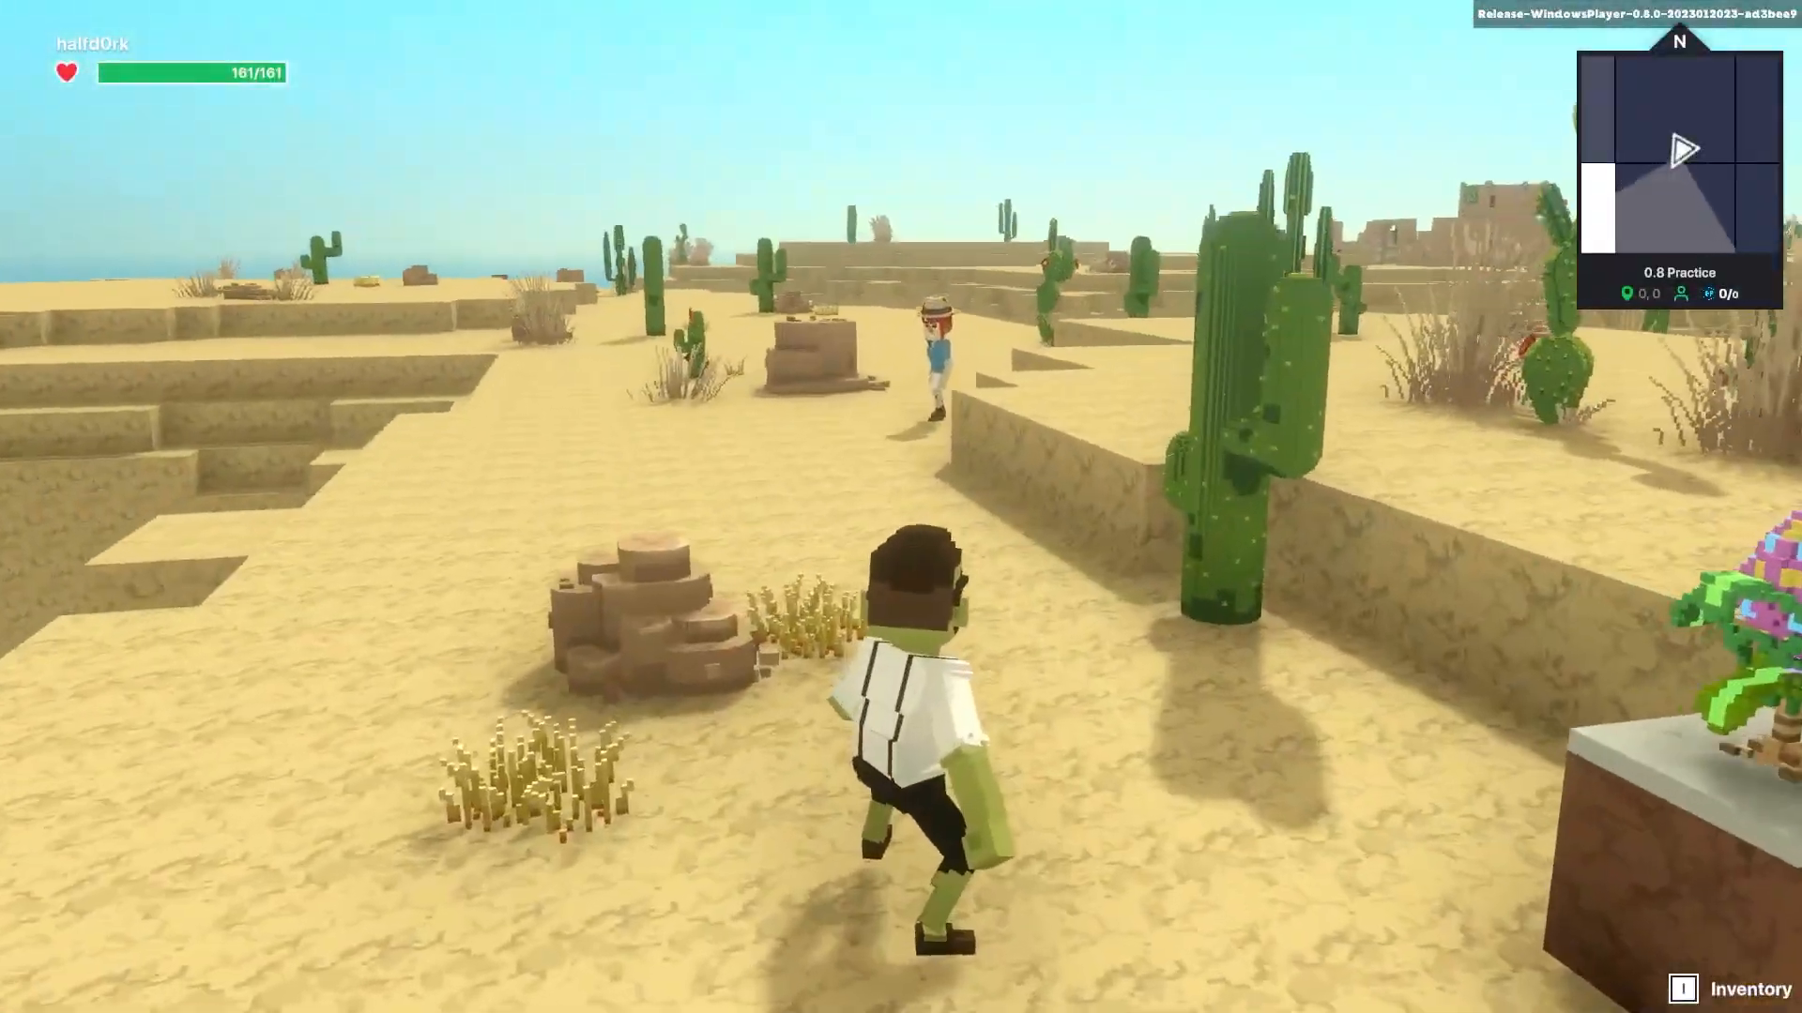
- Pick up the plant from the pedestal, carry it to the archeologist NPC, then stop the play test
key(d)
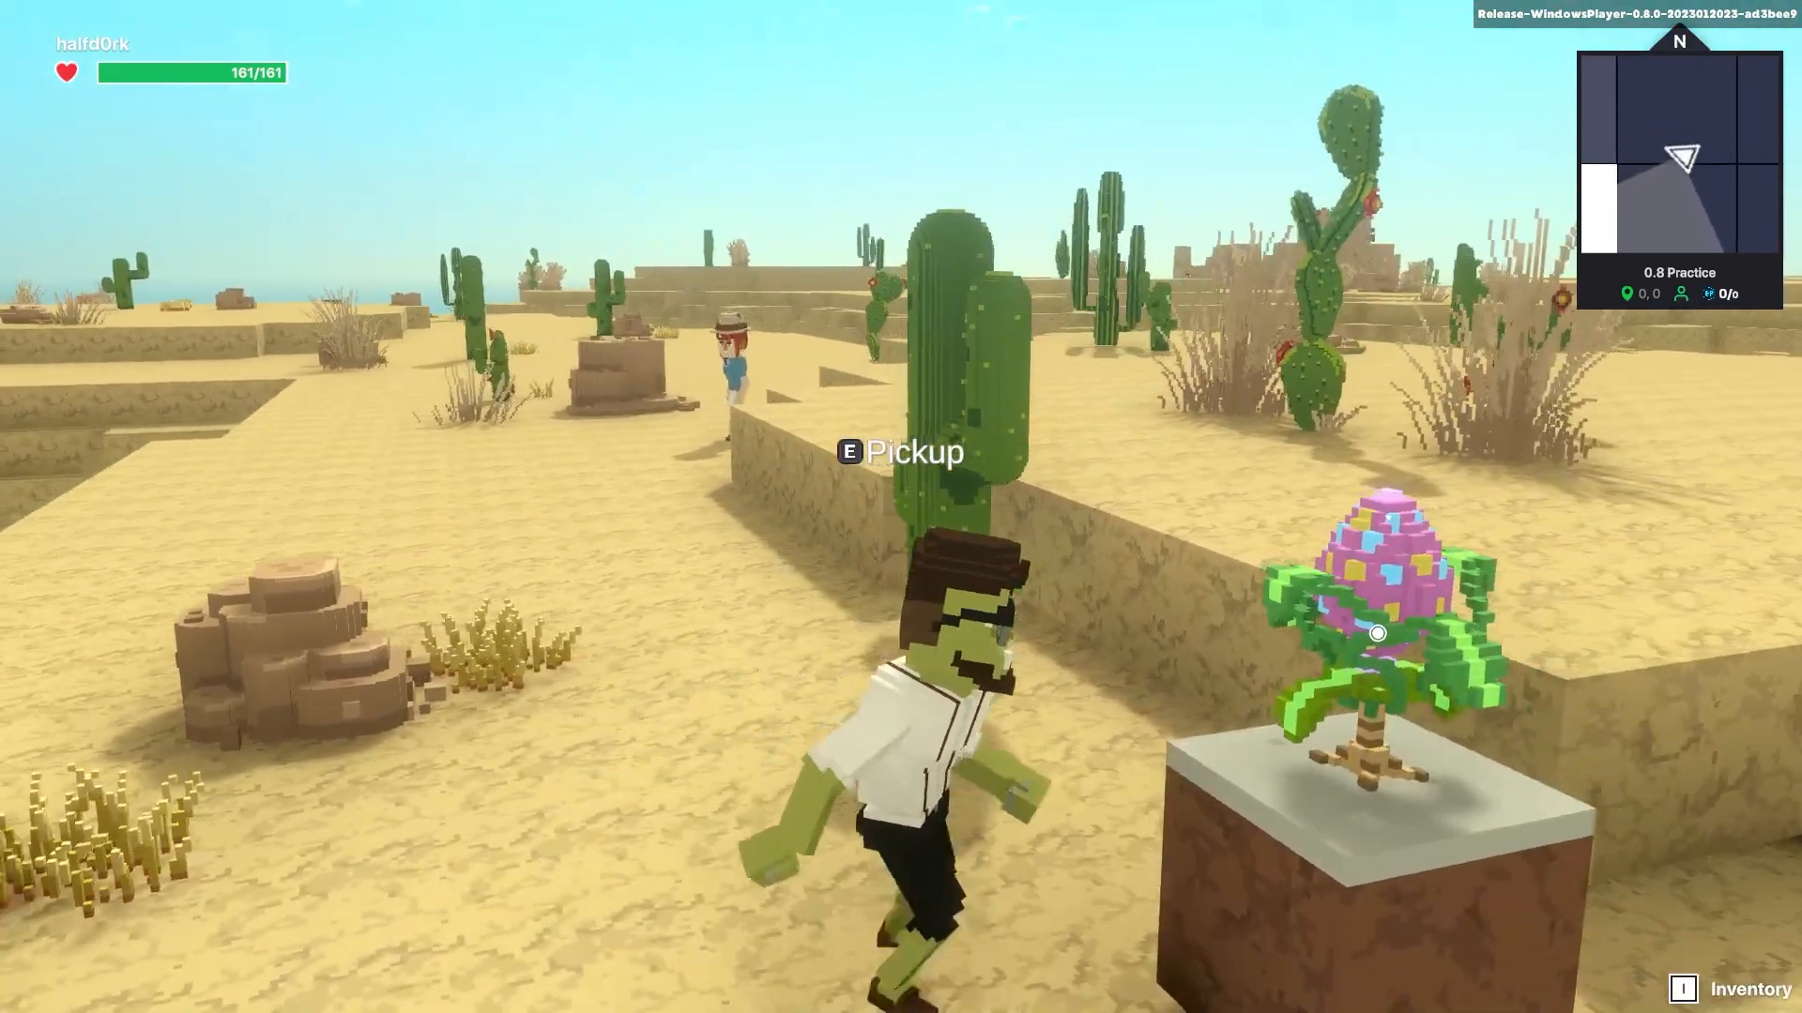
key(e)
key(a)
scroll(901, 507, down, 5)
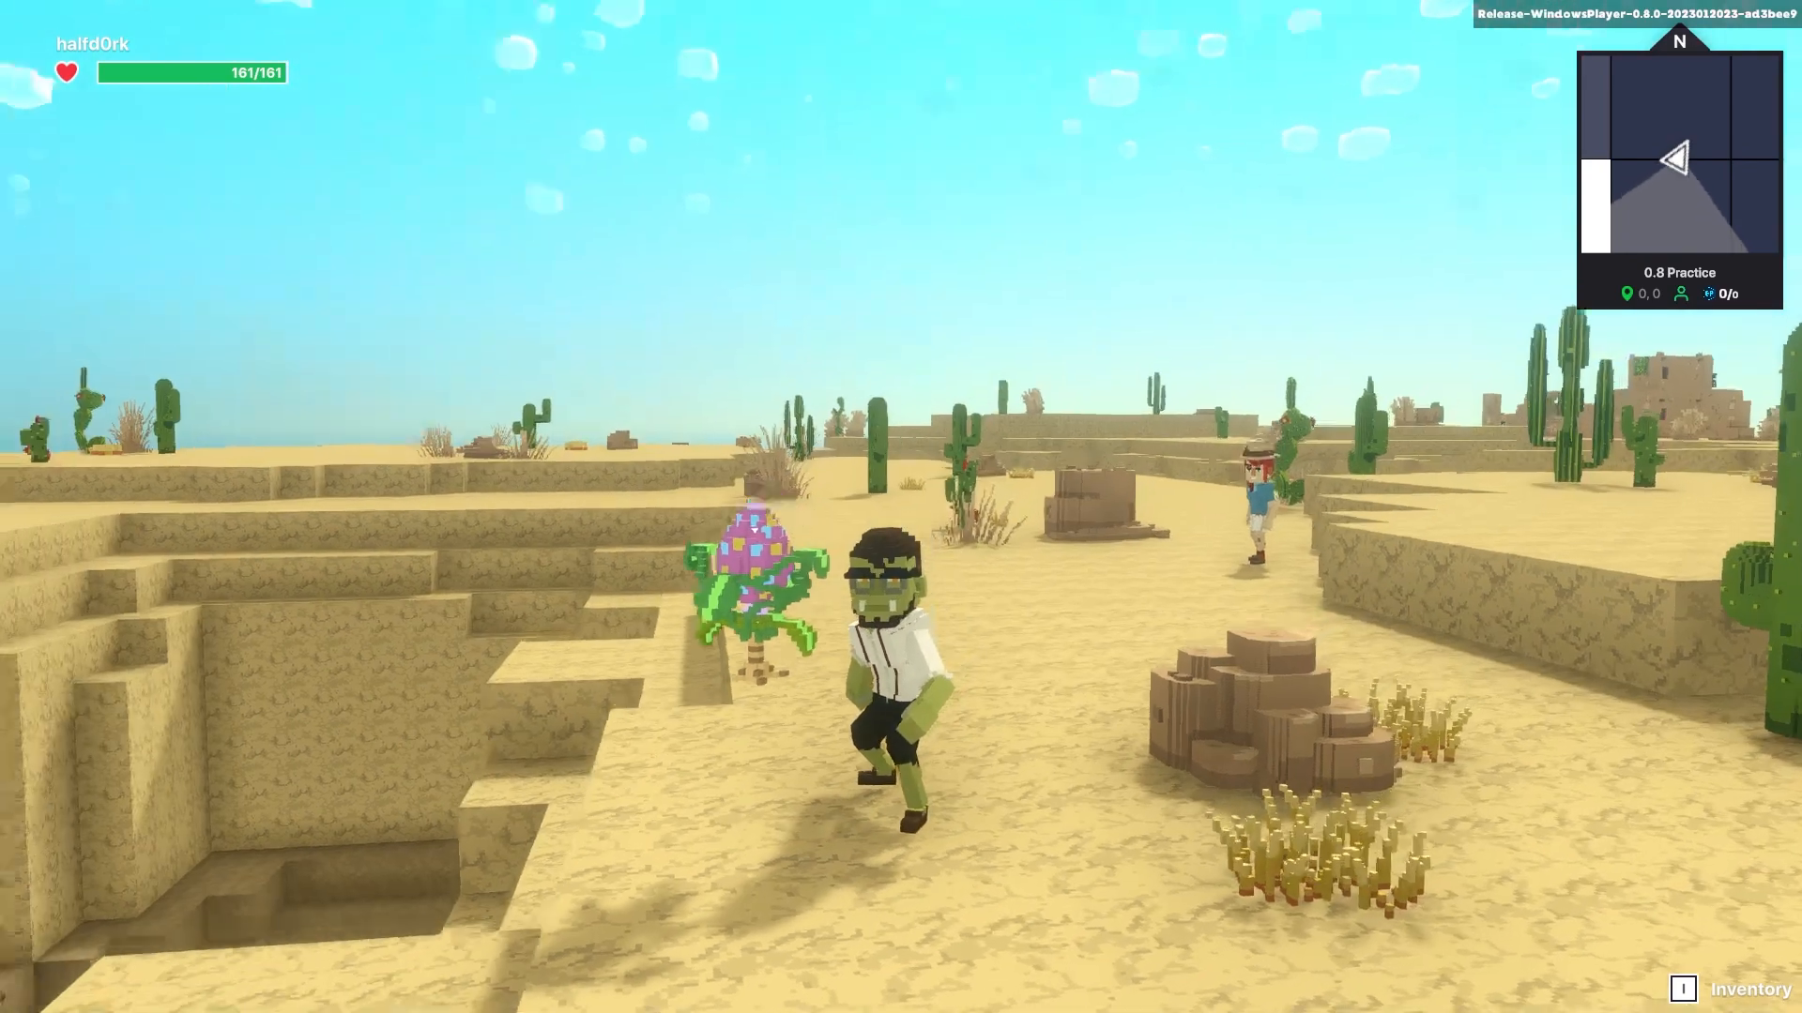
key(s)
key(w)
key(w)
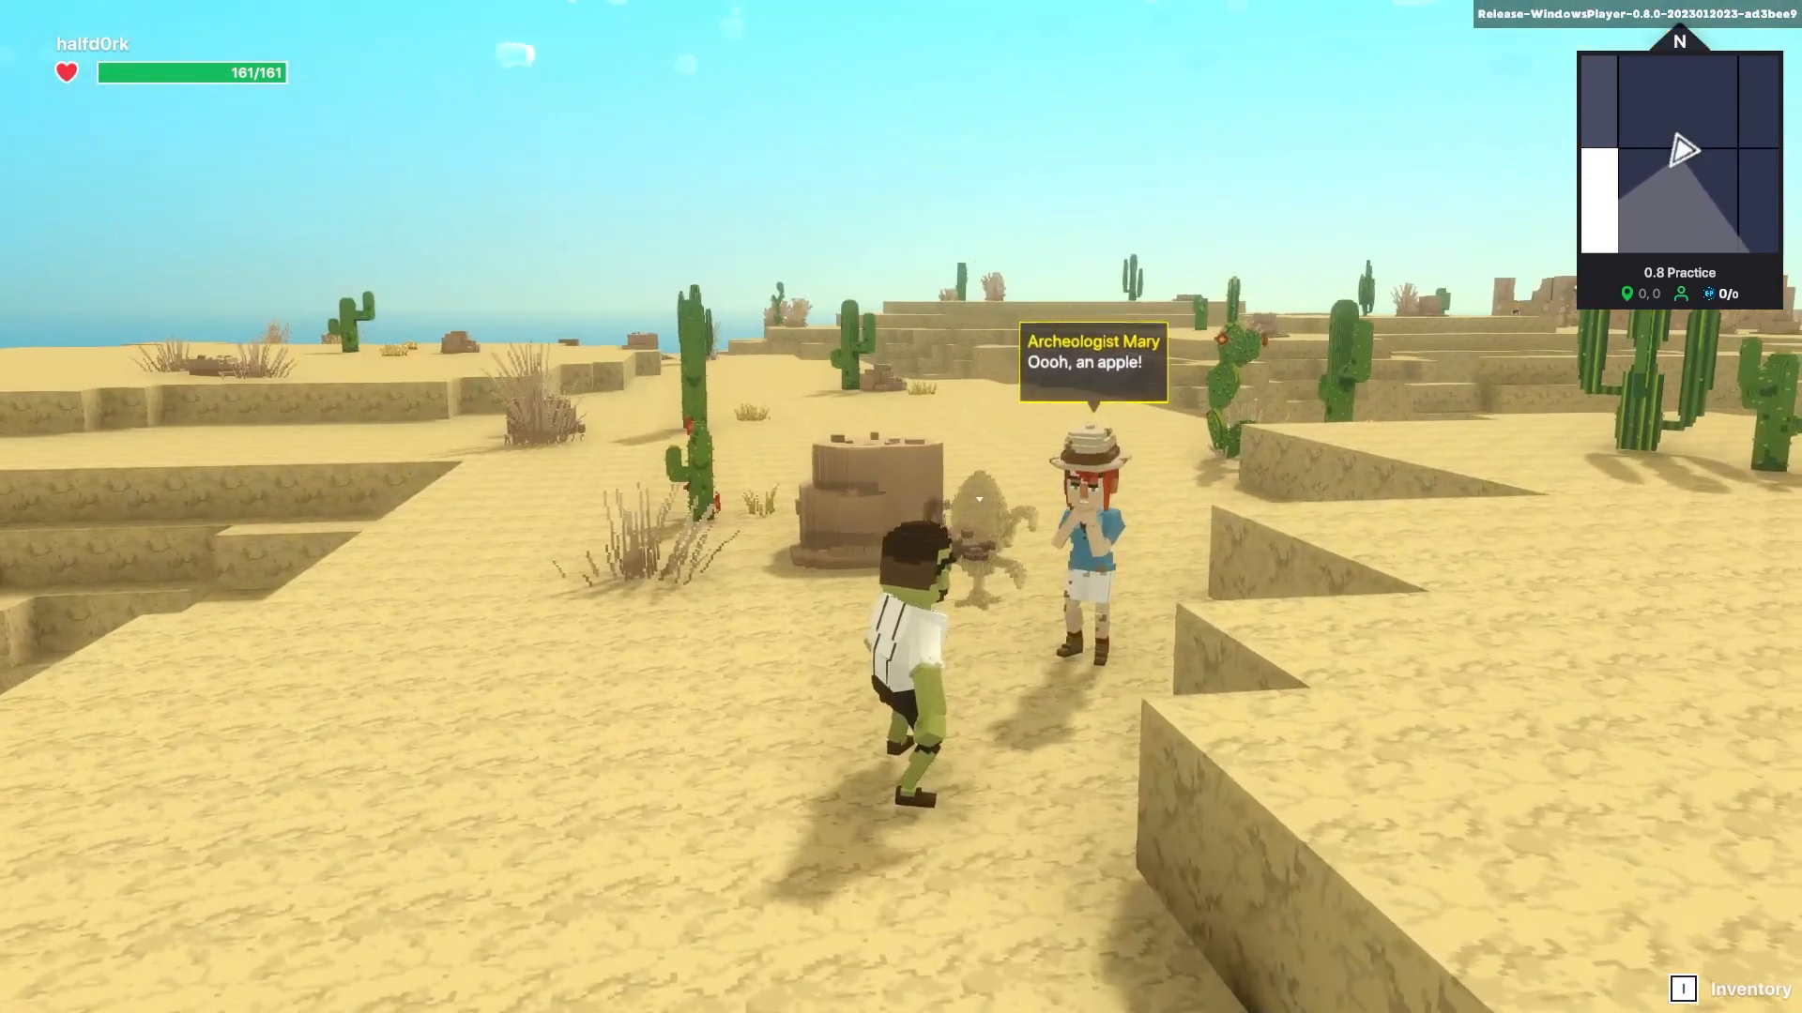
key(w)
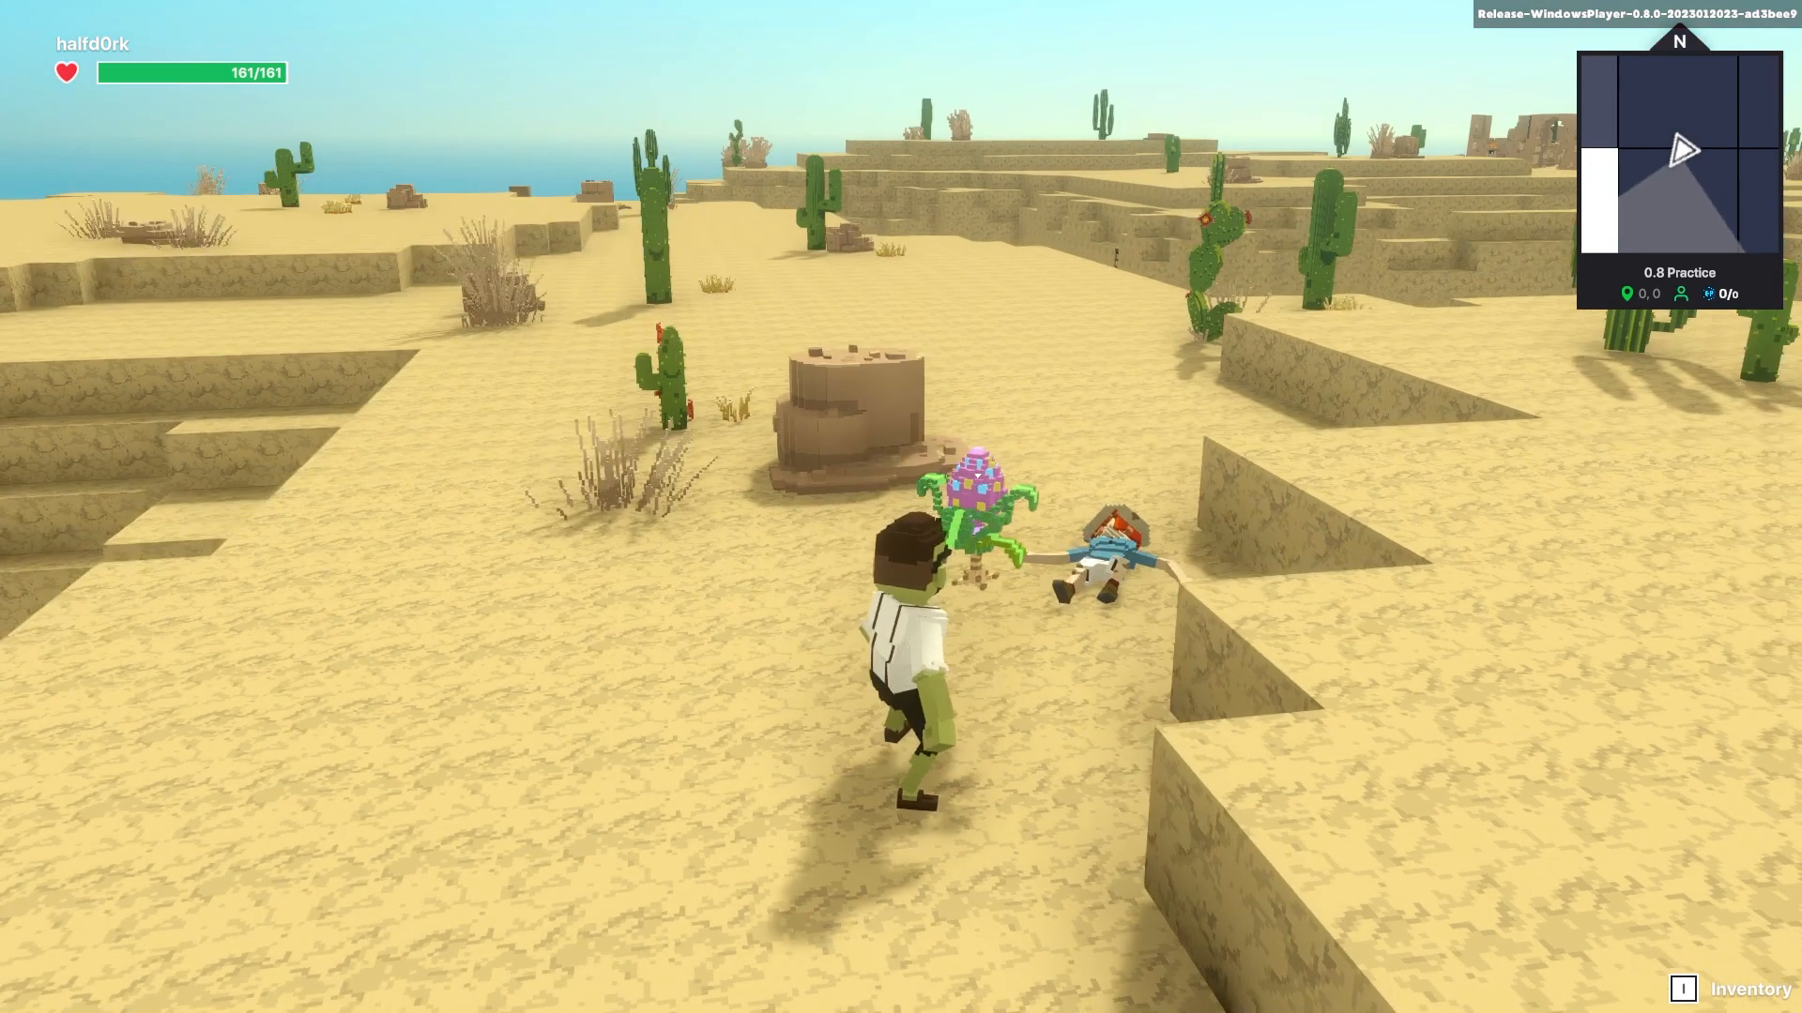
key(Escape)
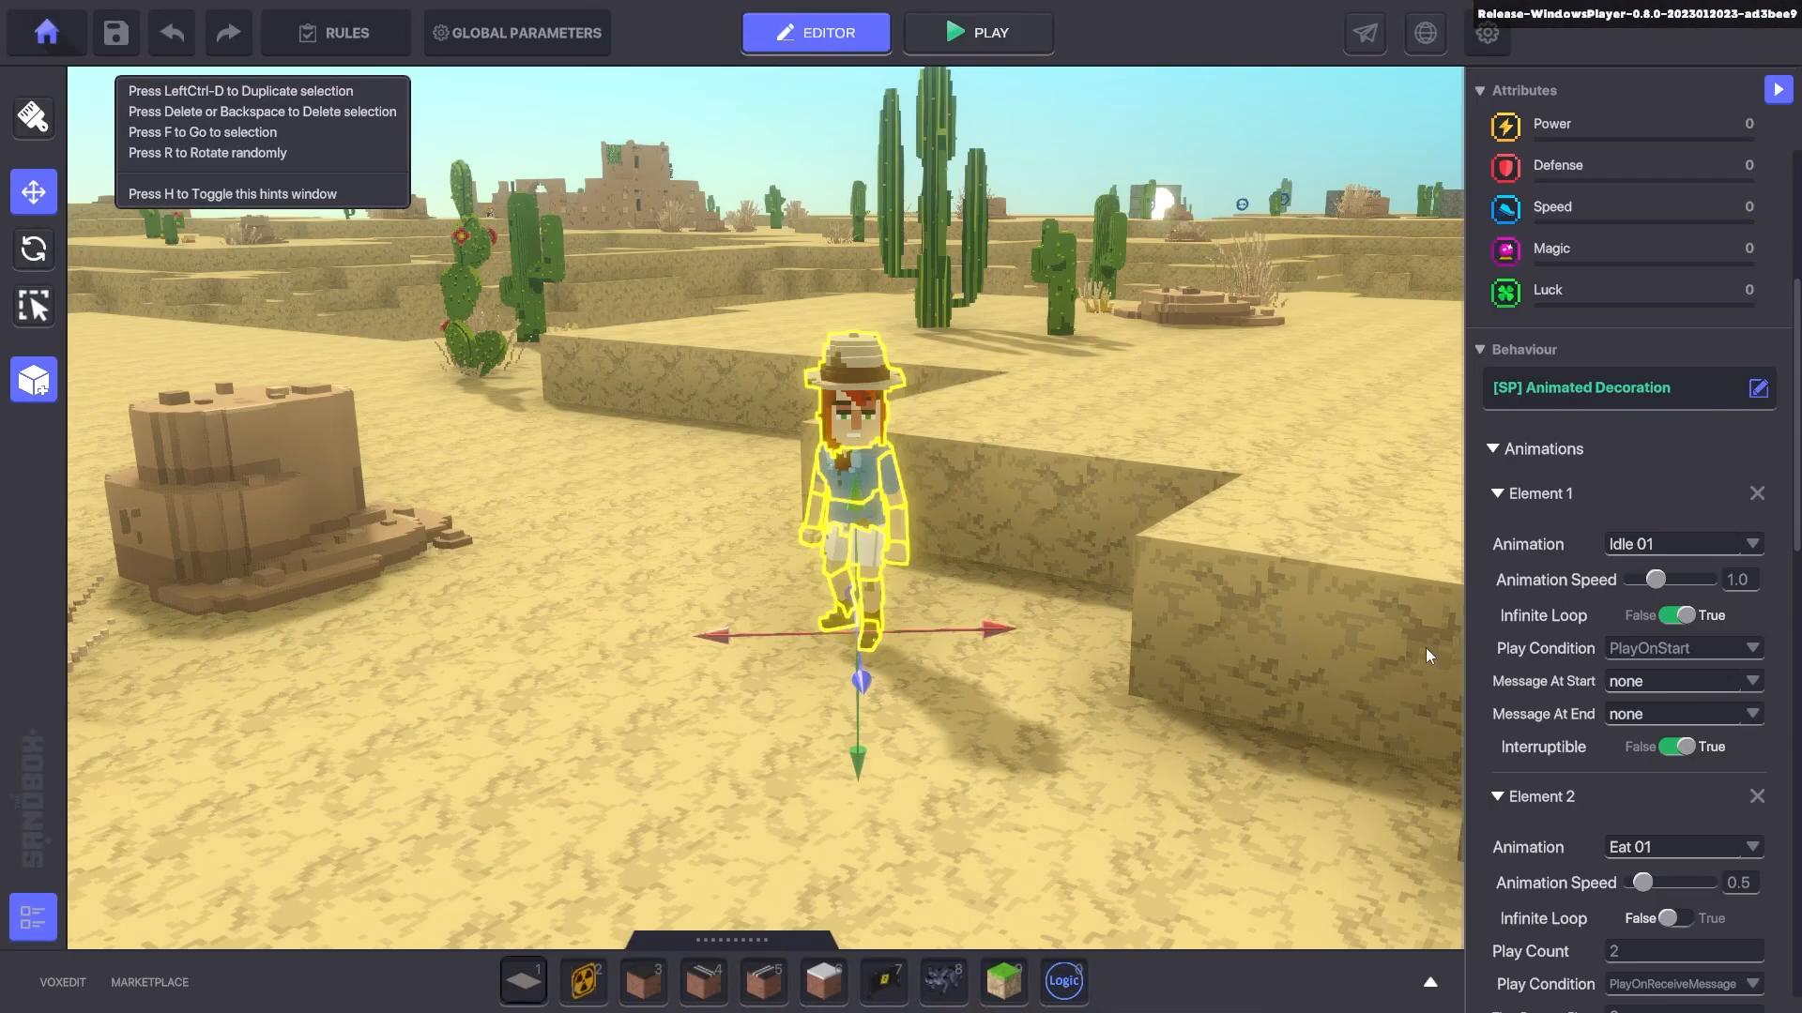
- Widen the inspector and review the archeologist's Idle 01 and Eat 01 animation elements
drag(1458, 650, 1117, 661)
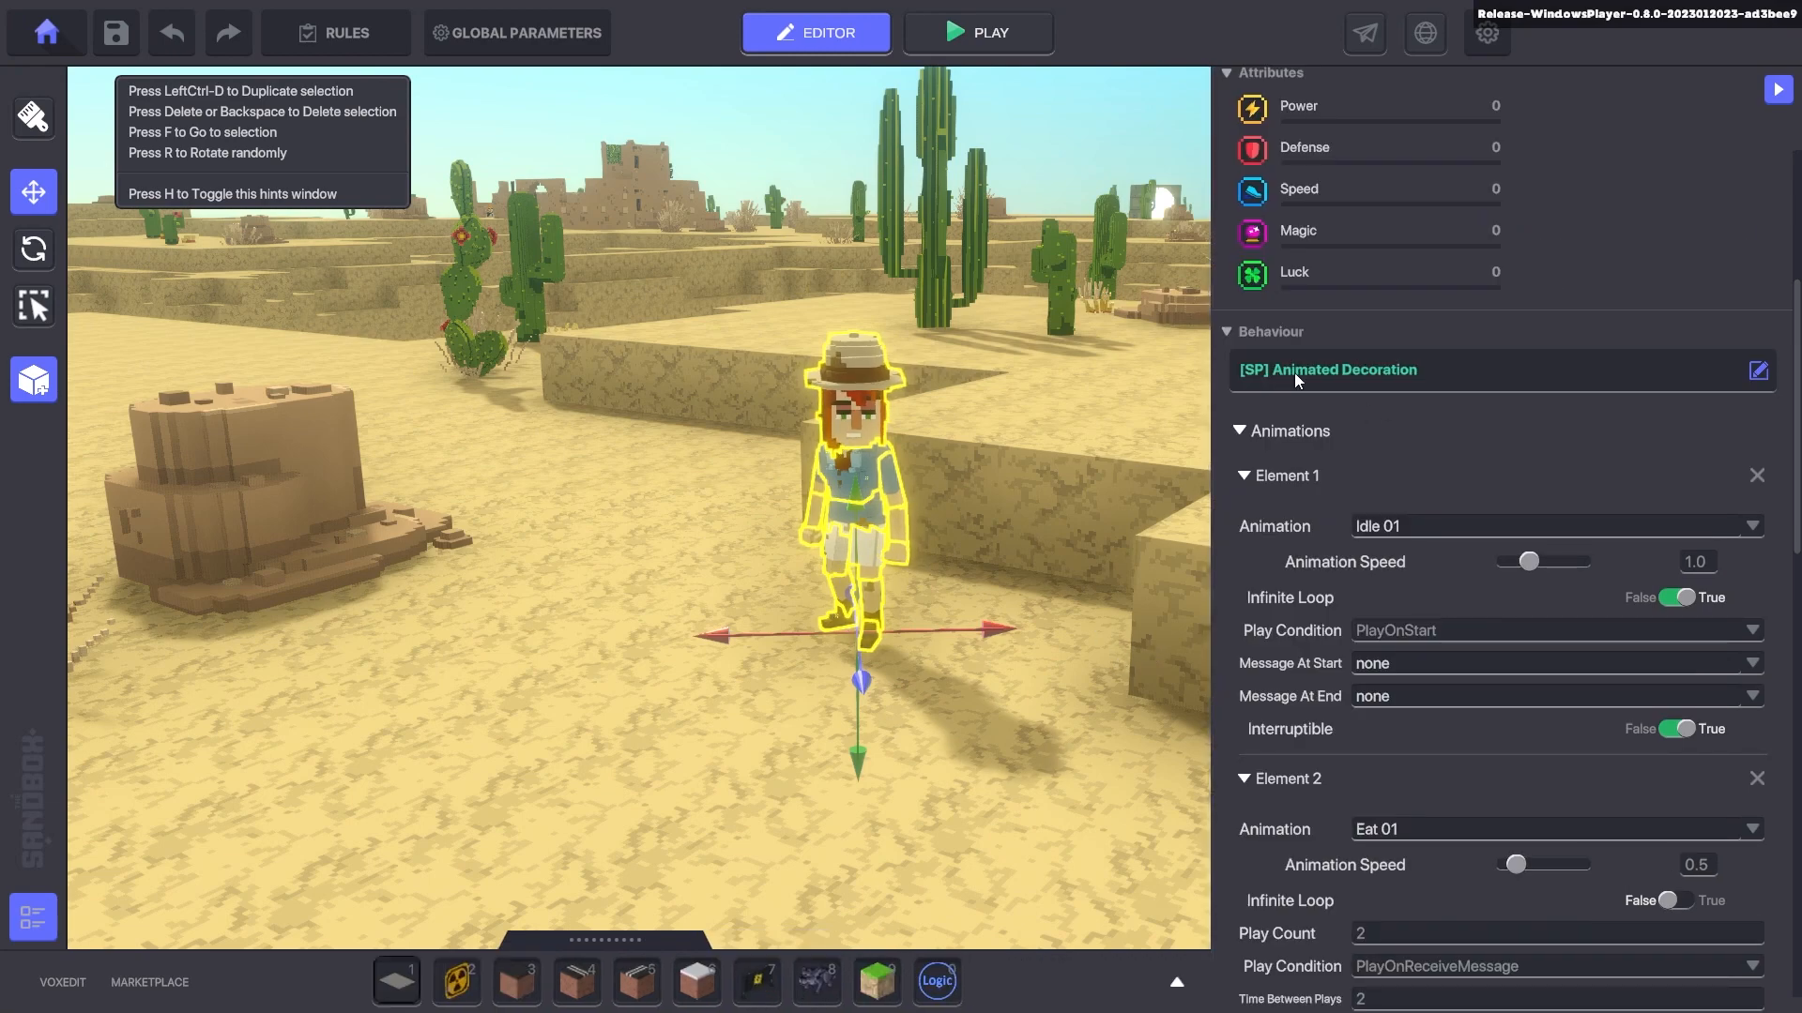
scroll(1364, 453, down, 3)
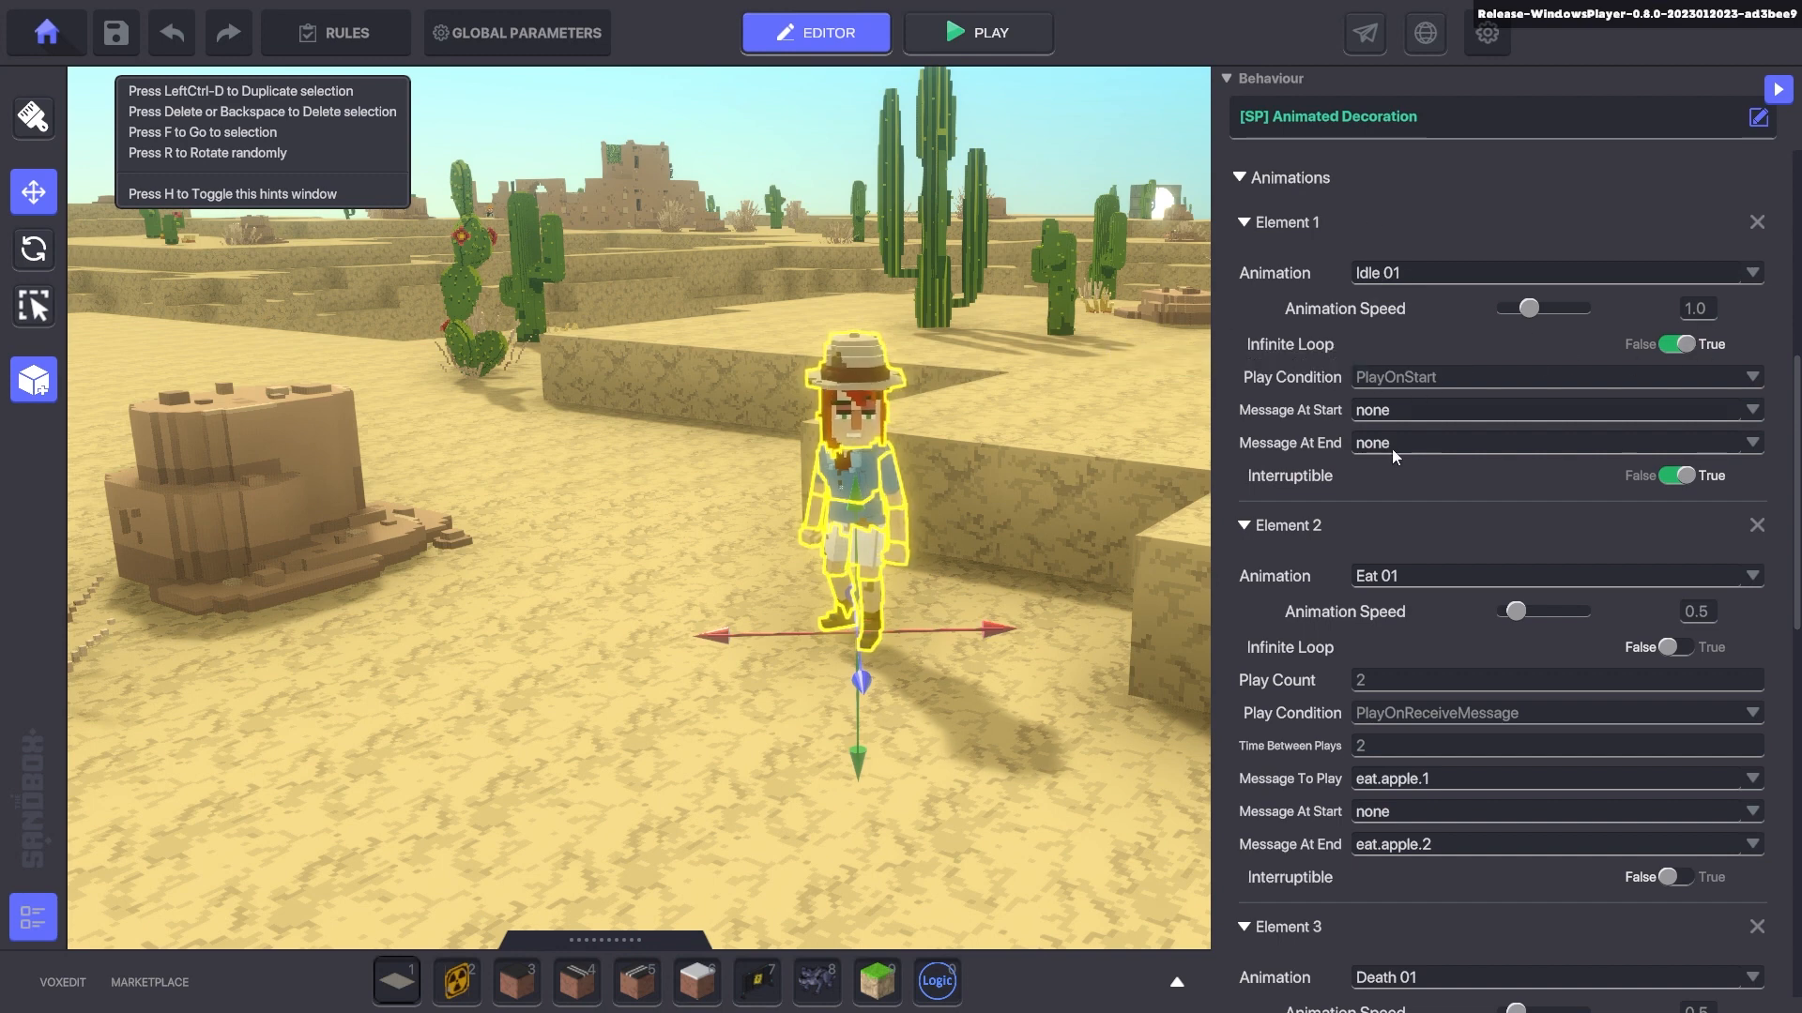
scroll(1368, 544, down, 2)
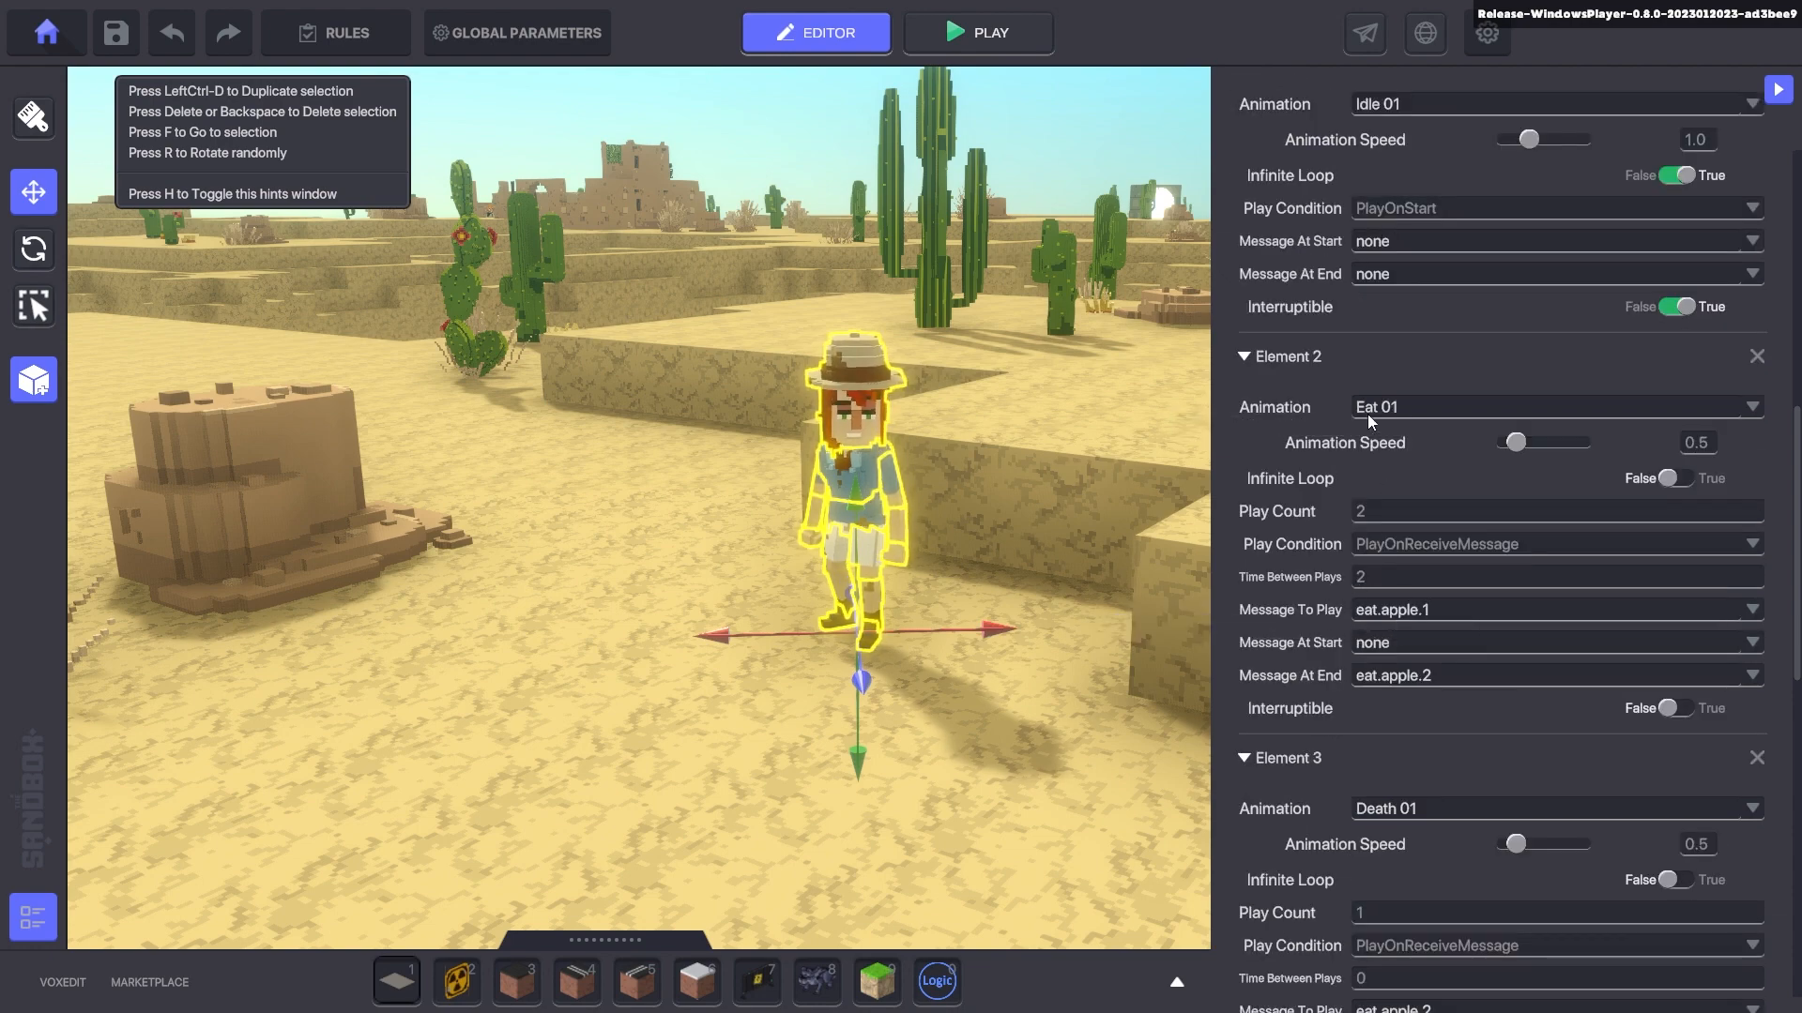
scroll(1404, 420, down, 1)
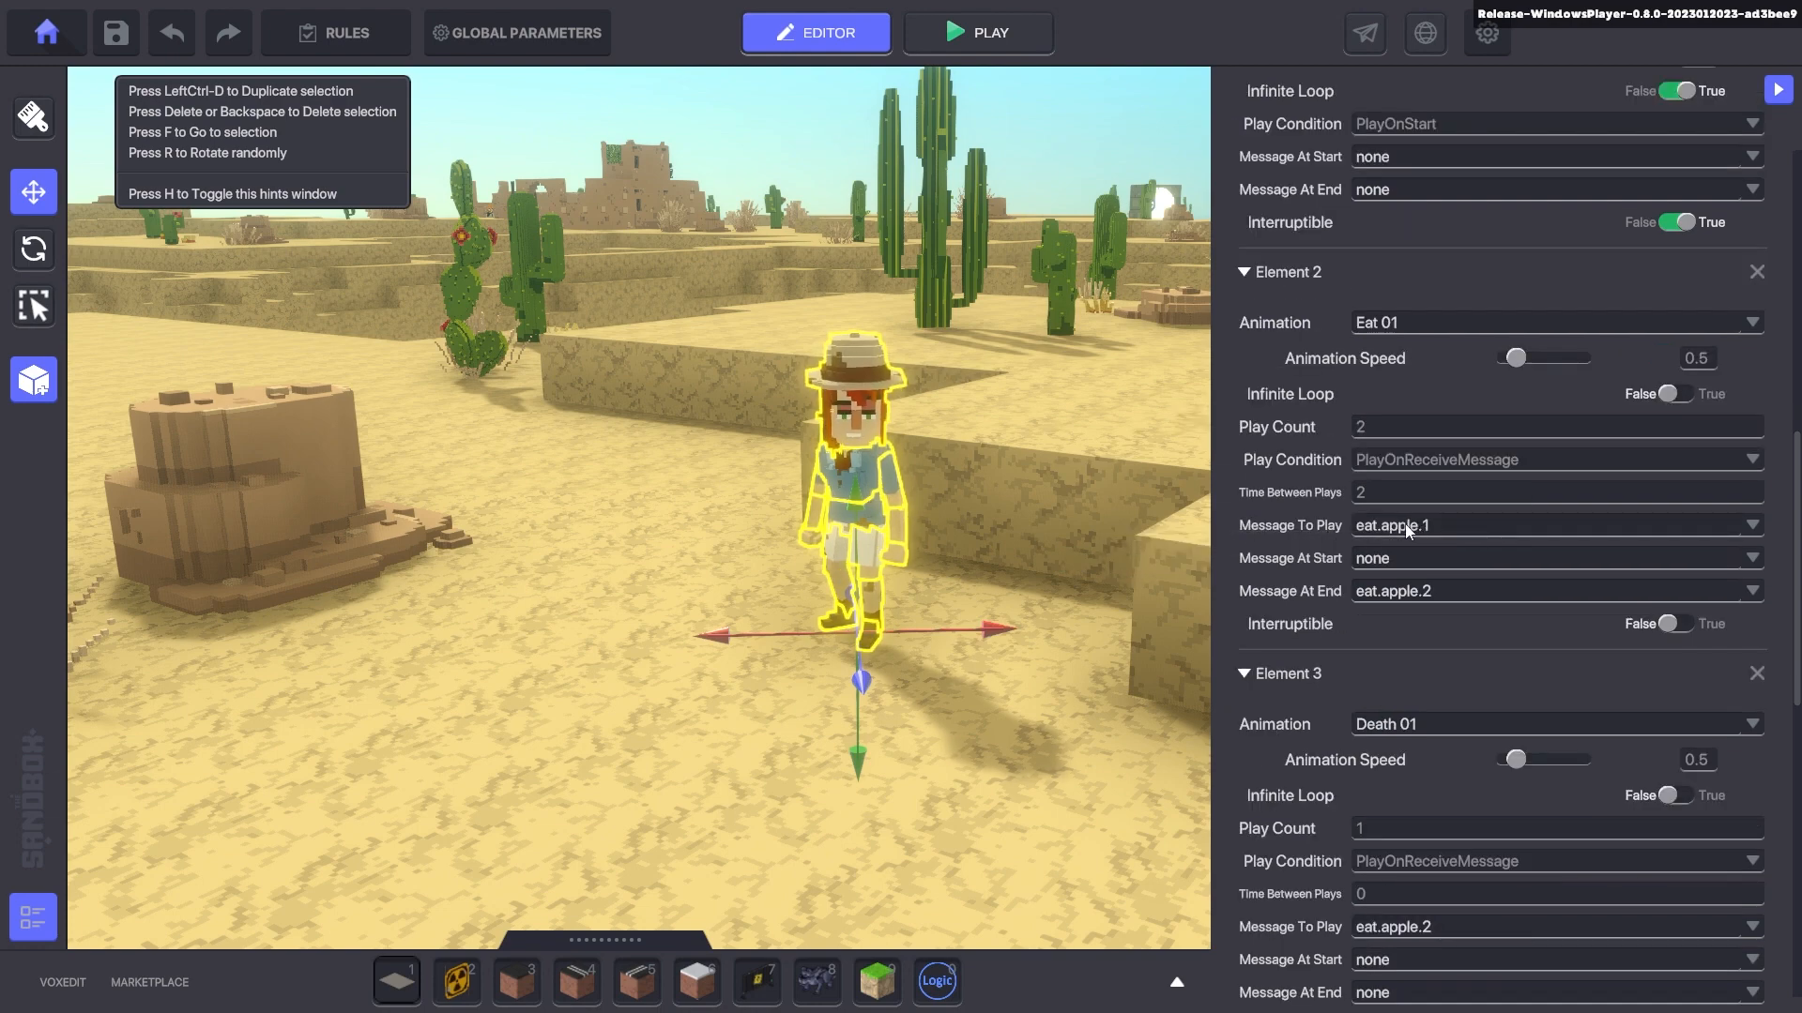
- Edit the eating animation's Play Count value, entering 0, 1 and then 2
click(1367, 427)
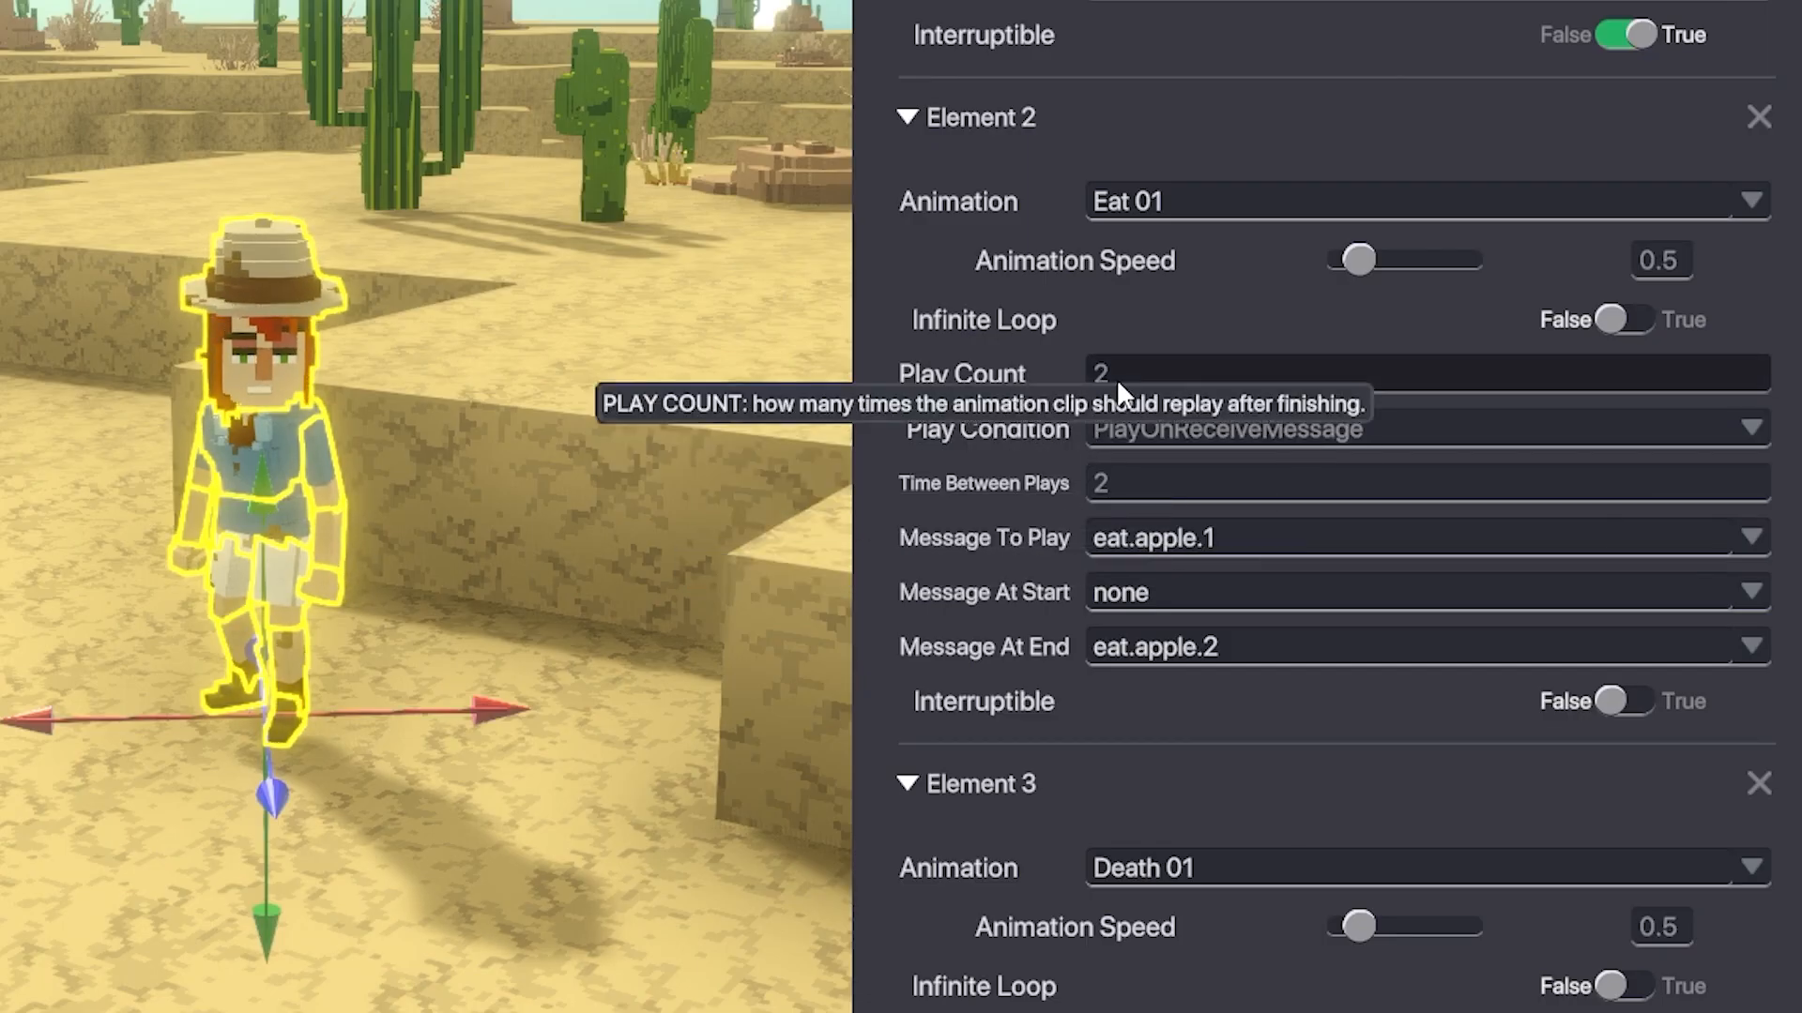
text(0)
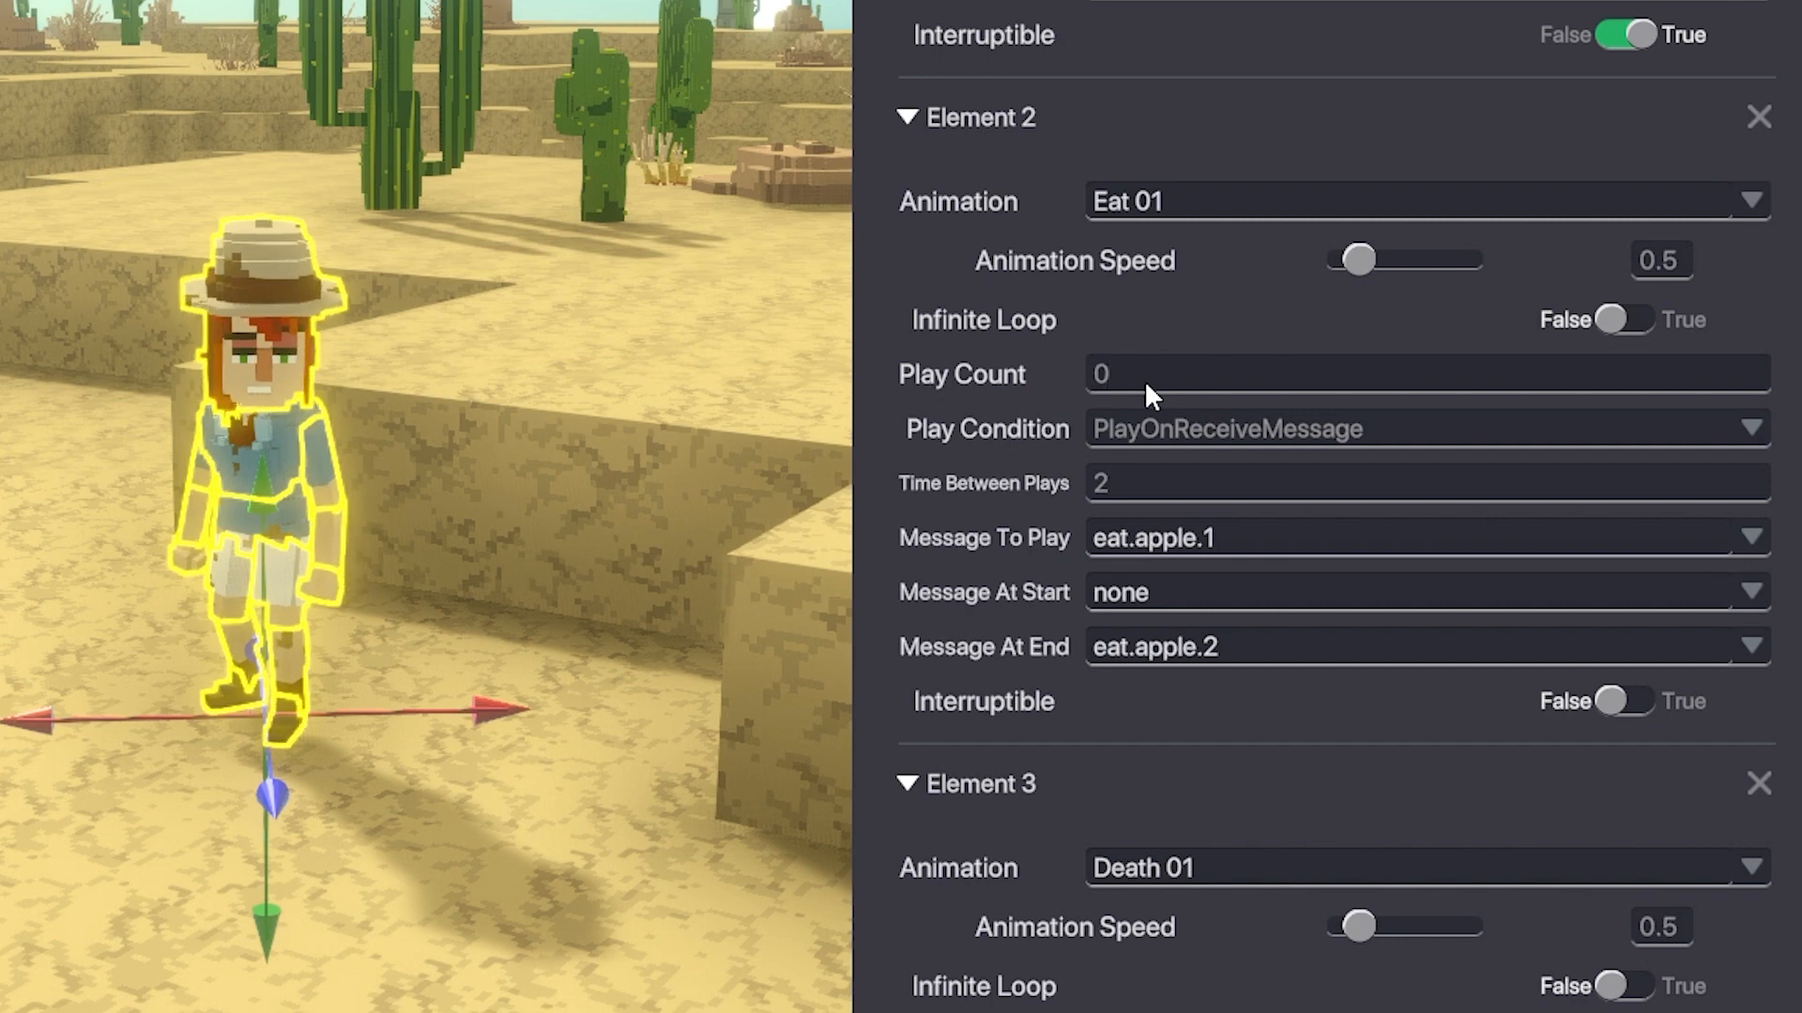
click(1145, 380)
text(1)
key(Return)
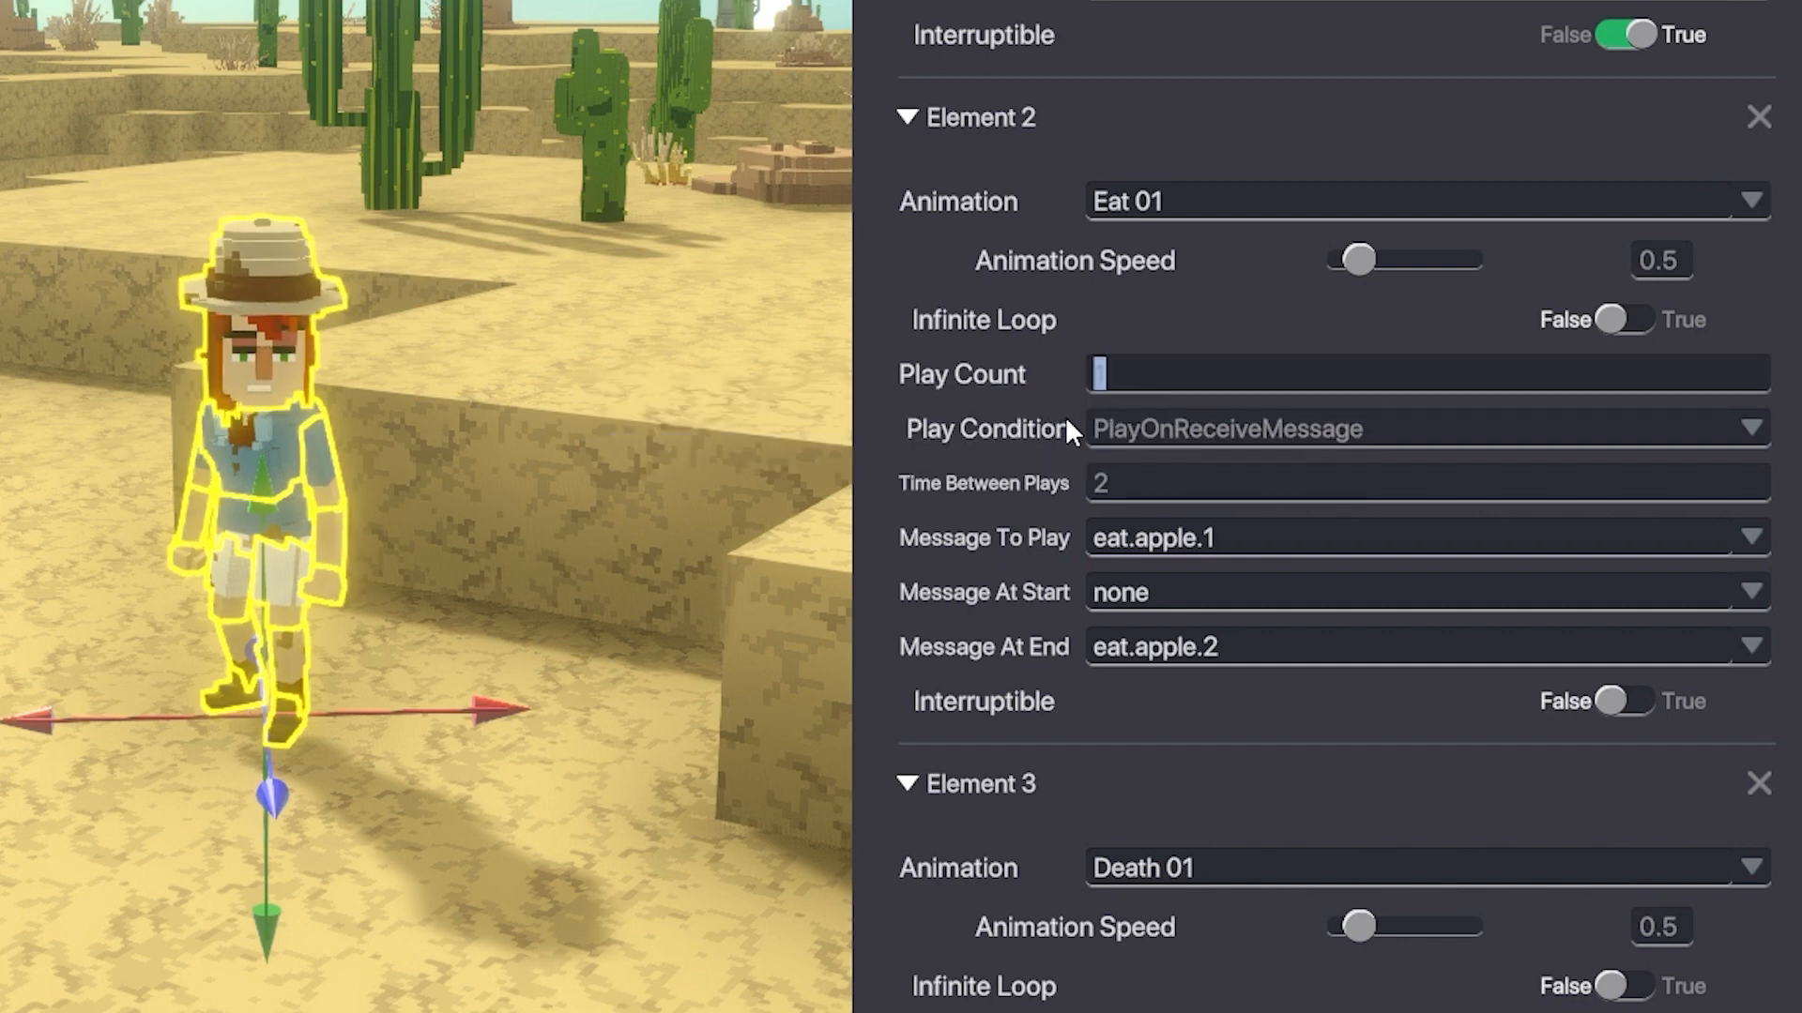
text(2)
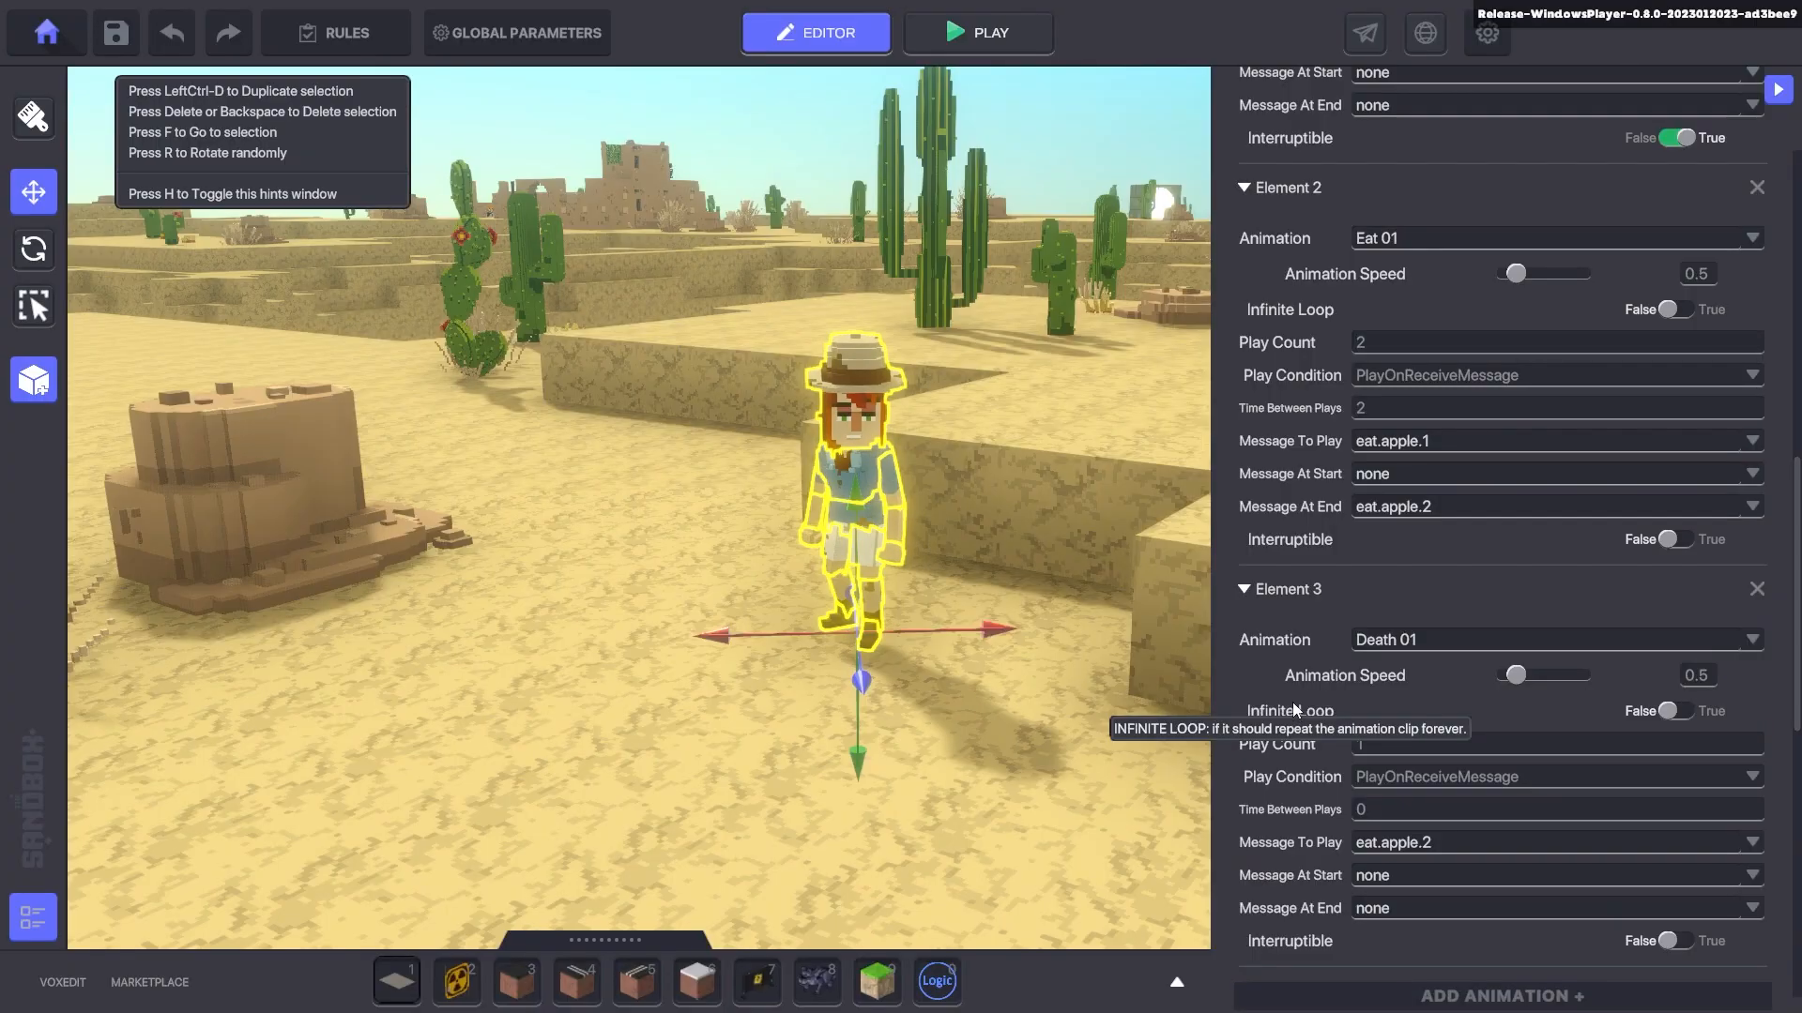
- Check the Death 01 animation and apple-tagged Speaker, then open the NPC's EDIT LOGIC settings
scroll(1292, 702, down, 2)
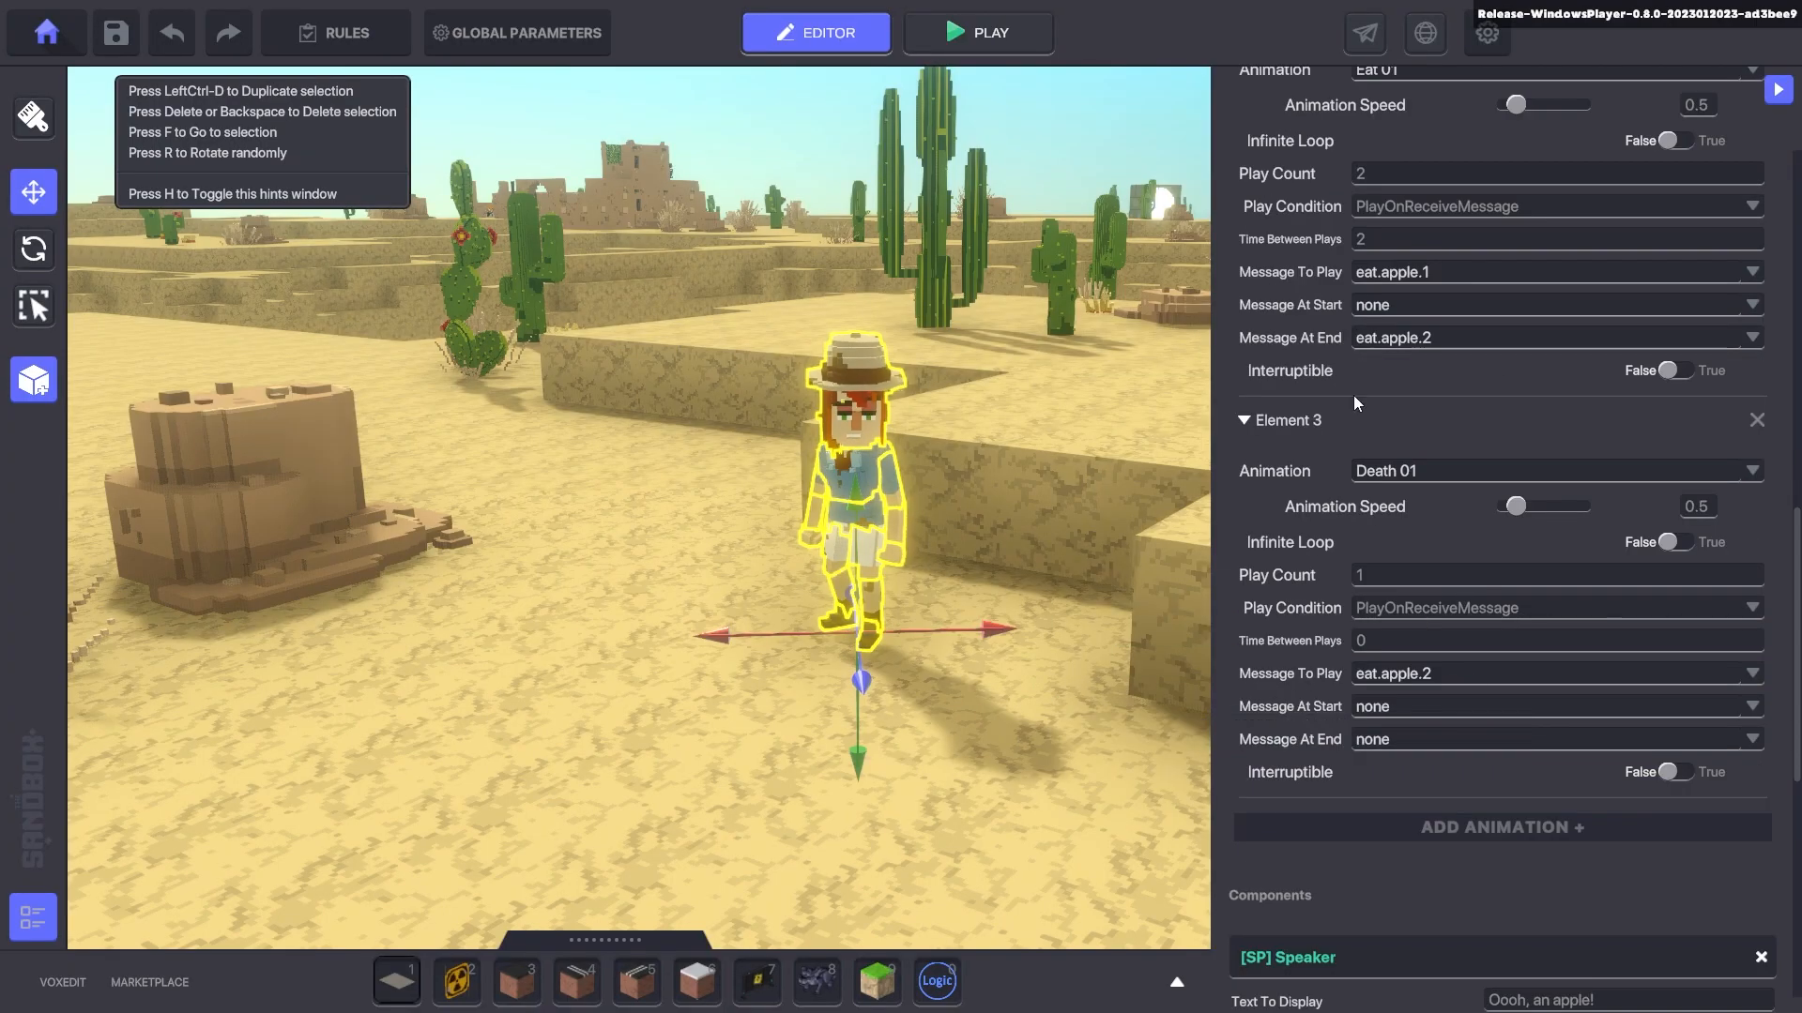
scroll(1366, 413, up, 1)
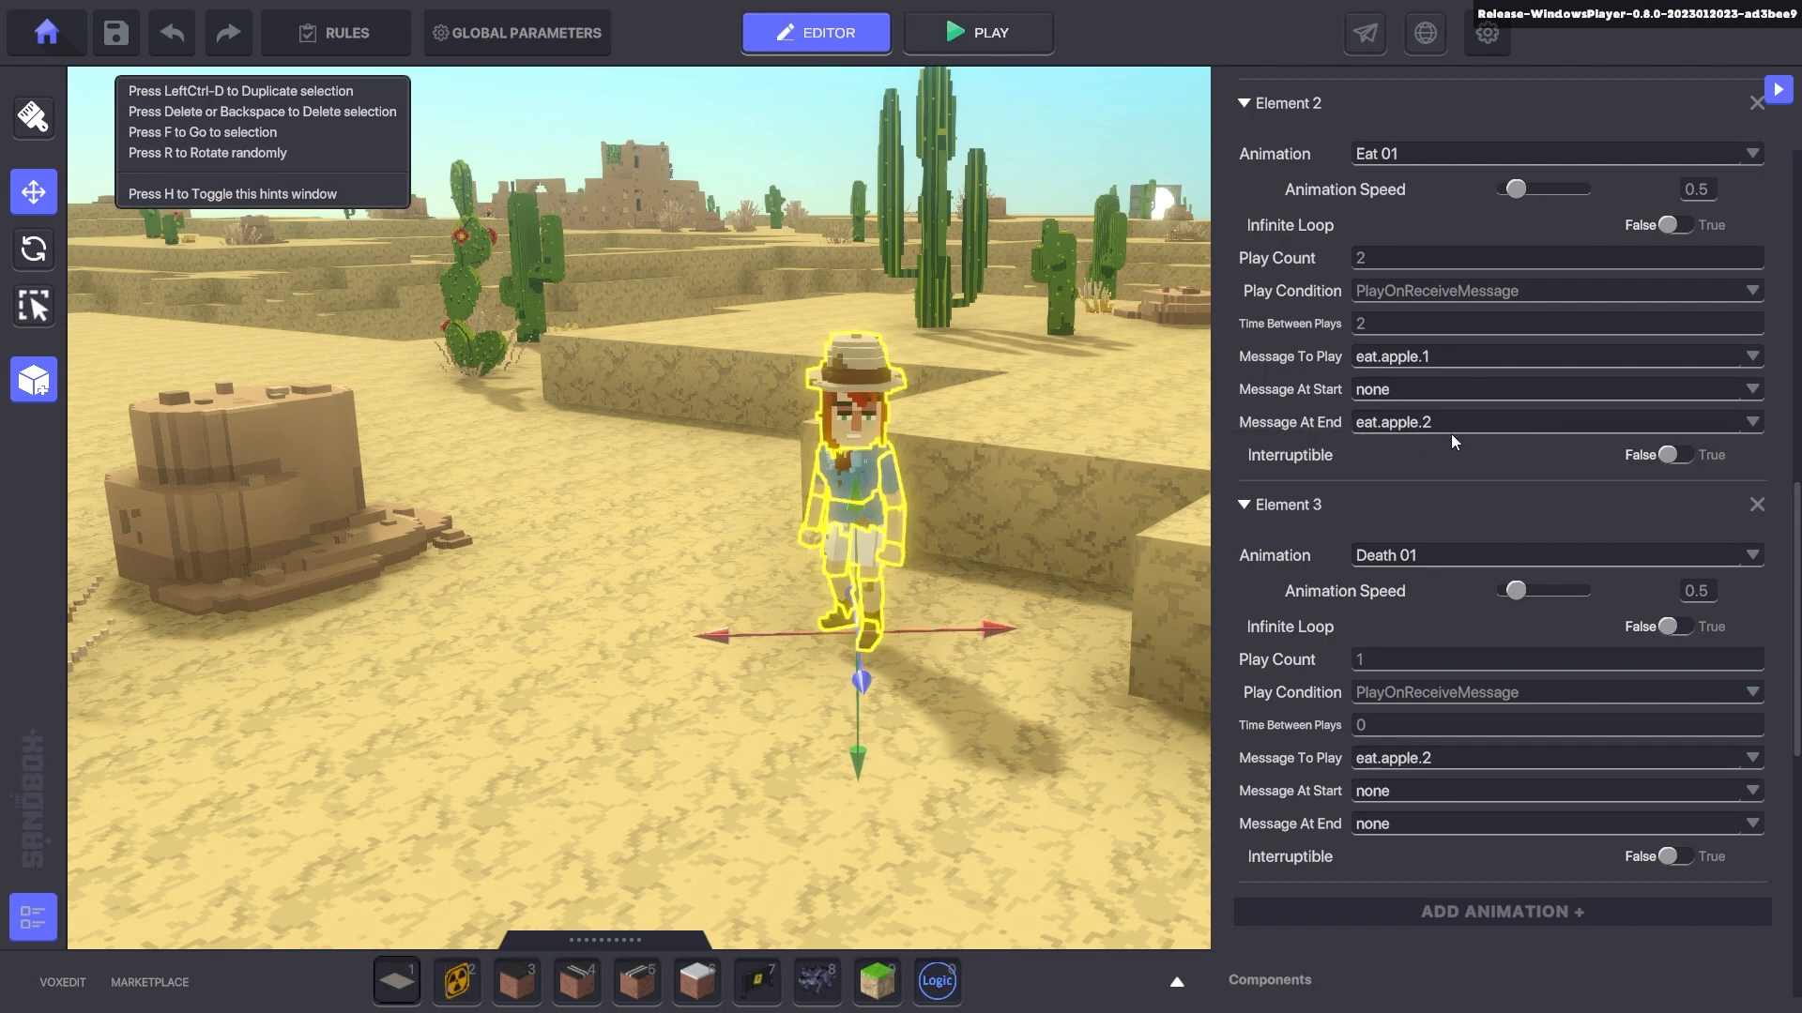
scroll(1451, 433, down, 2)
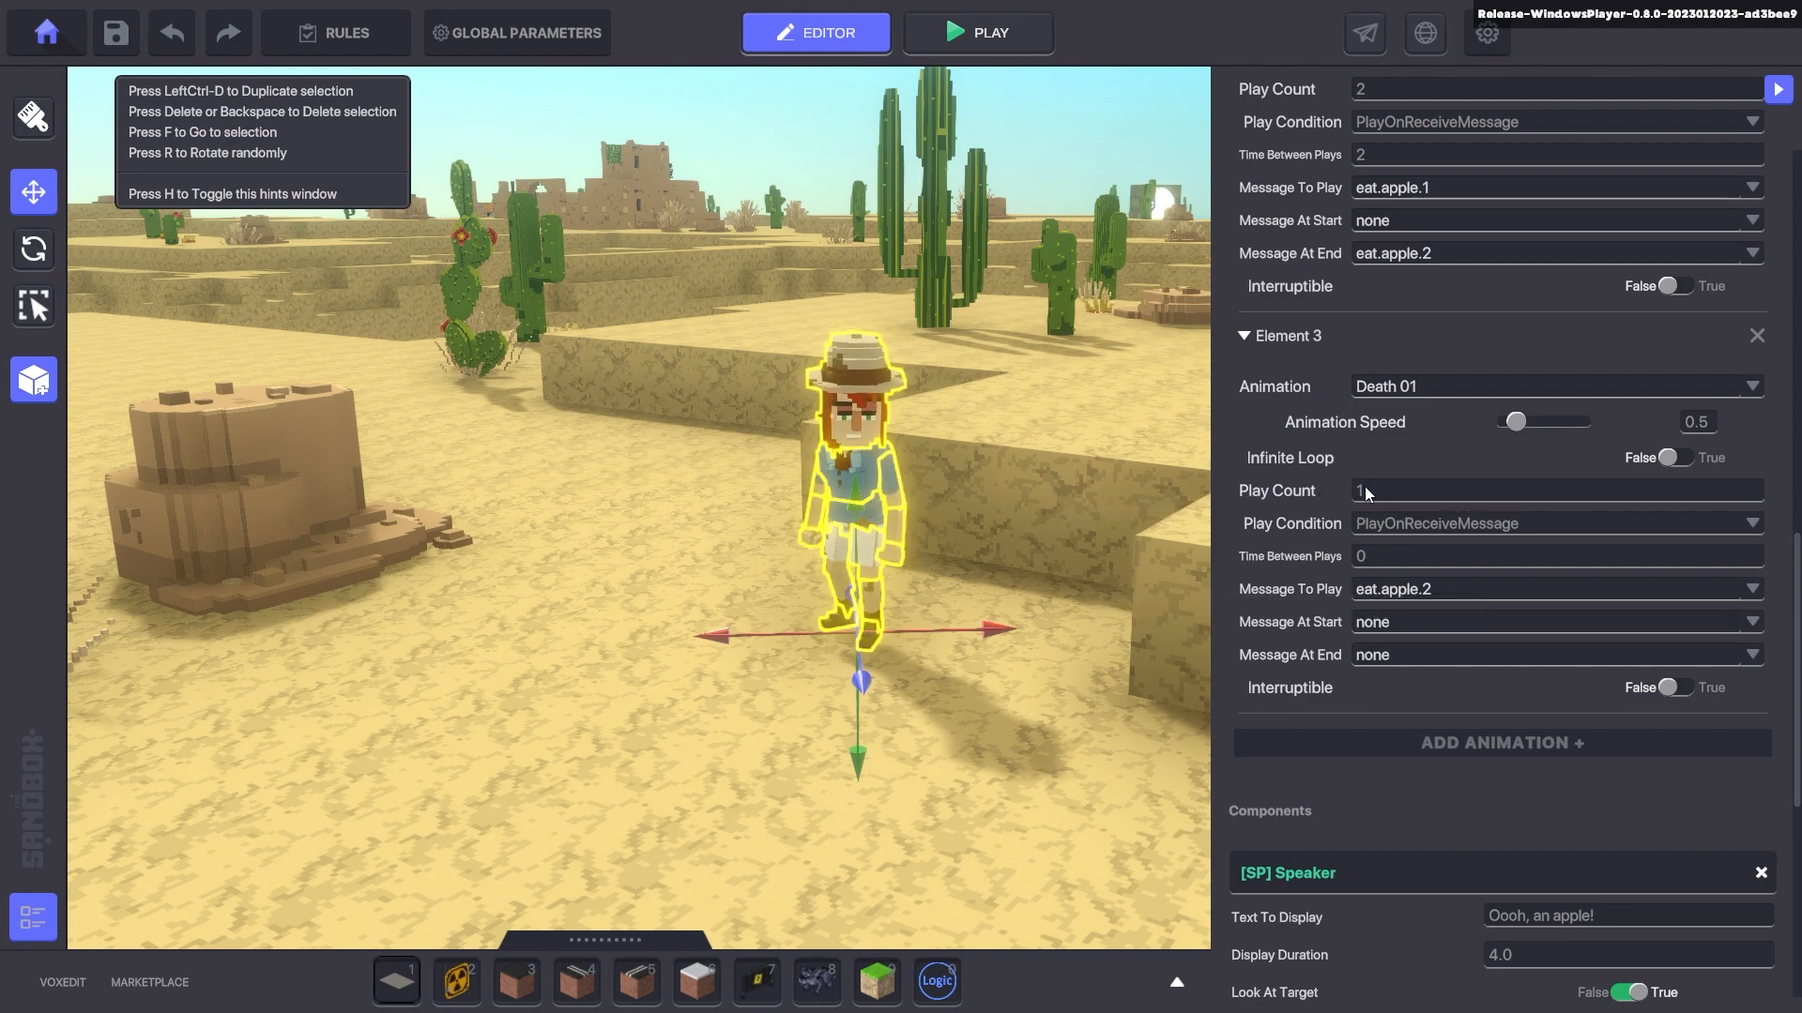
scroll(1297, 571, down, 6)
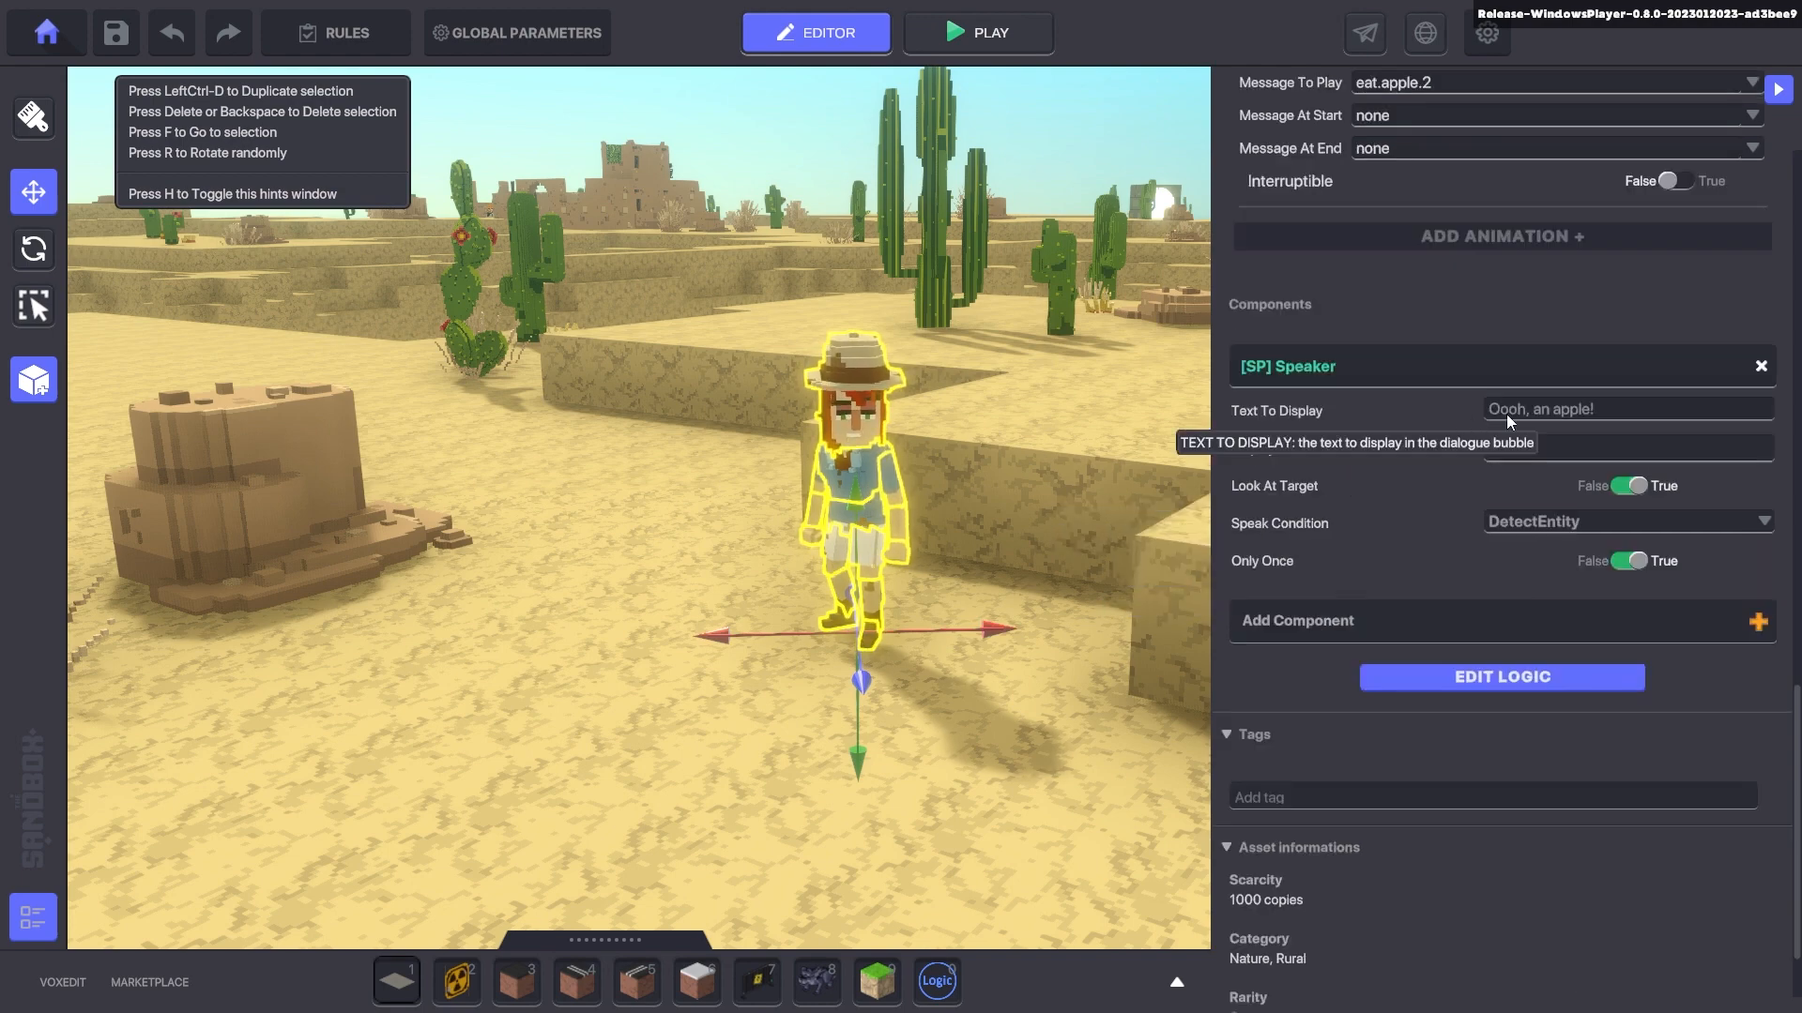
click(1519, 678)
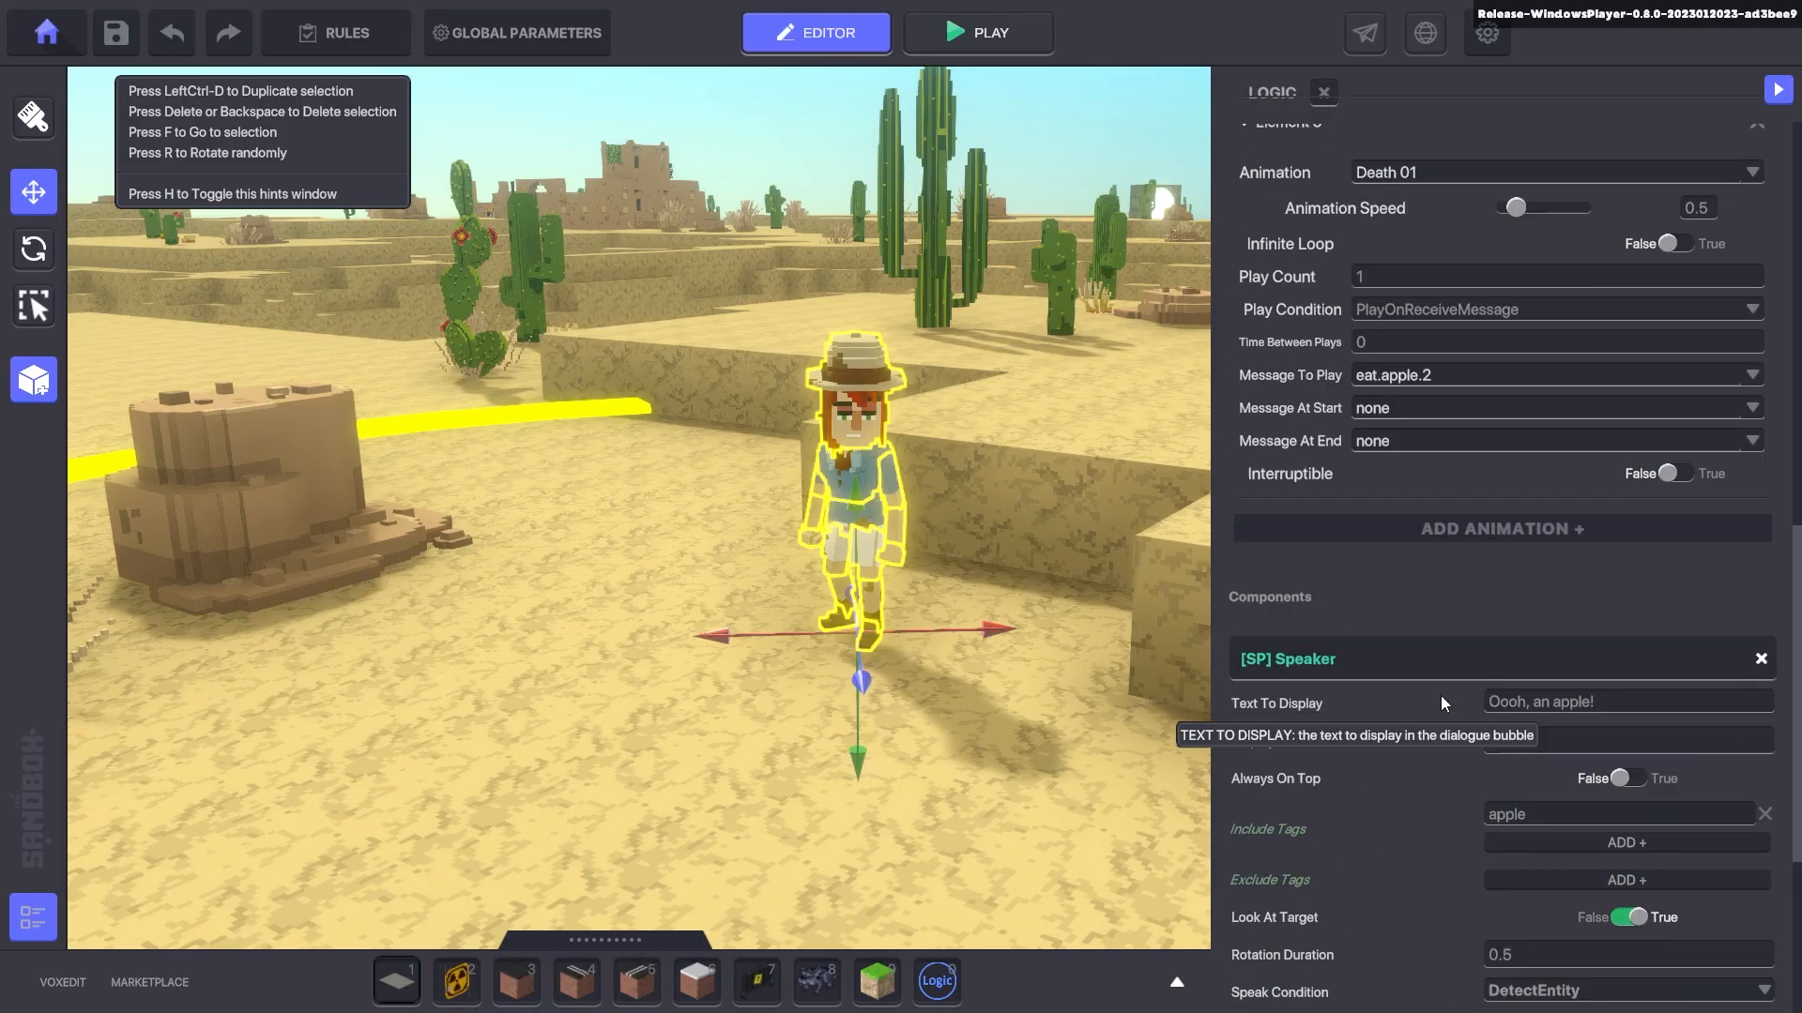
- Scroll through the pedestal plant's settings to review its Luck 81, Pickable and Pickup Indicator components
scroll(1437, 695, up, 6)
scroll(1433, 567, up, 2)
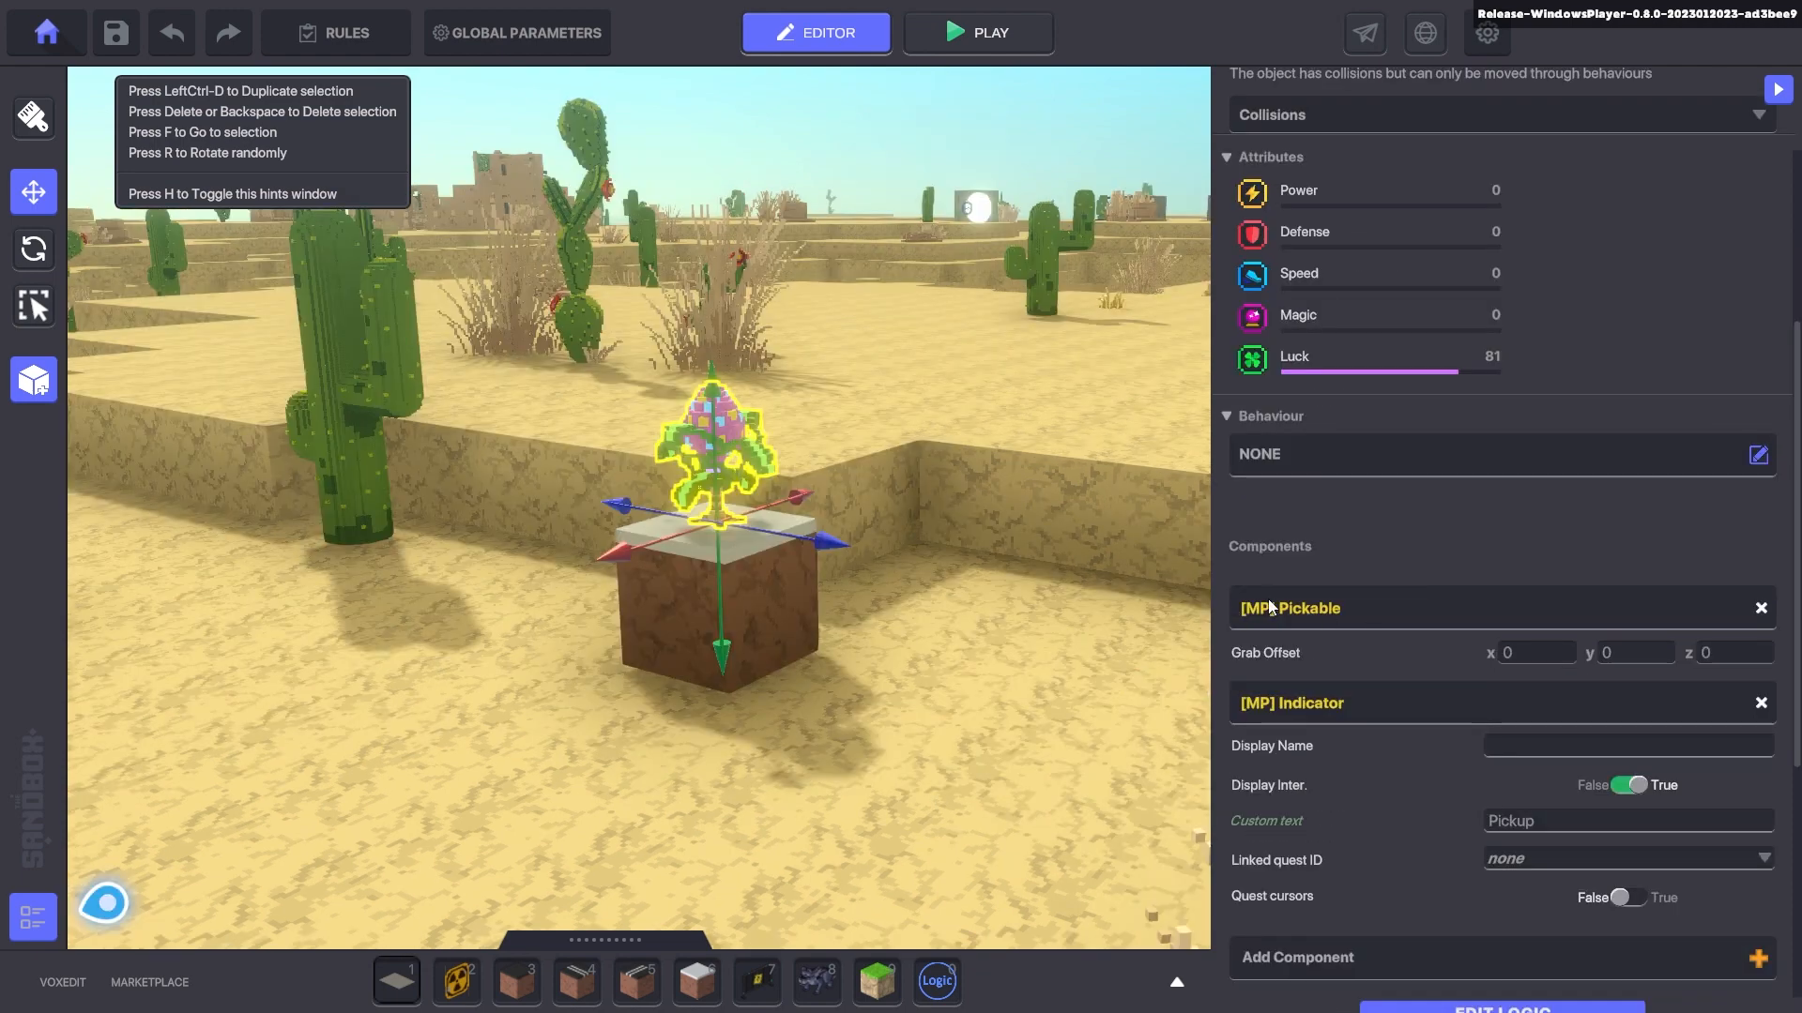
scroll(1269, 608, down, 4)
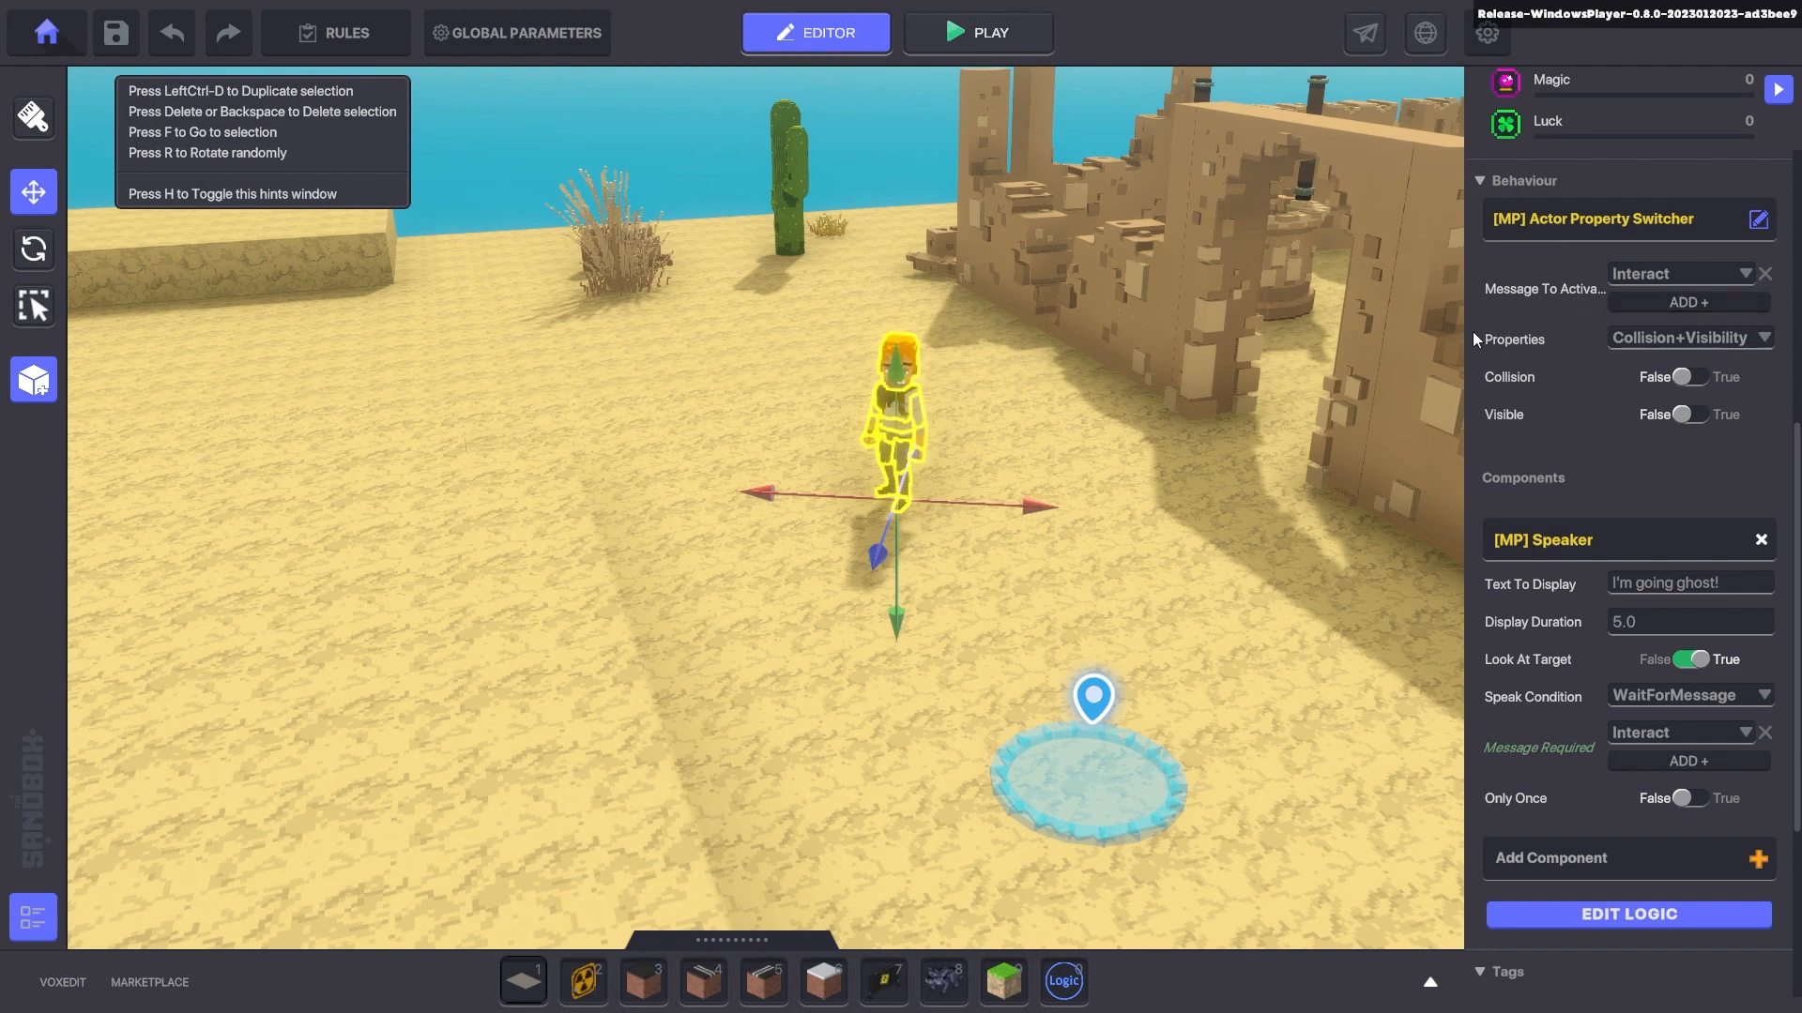
- Centre on Adventurer Jet, then play-test by walking the avatar around him and toward the fort
drag(1466, 341, 1347, 351)
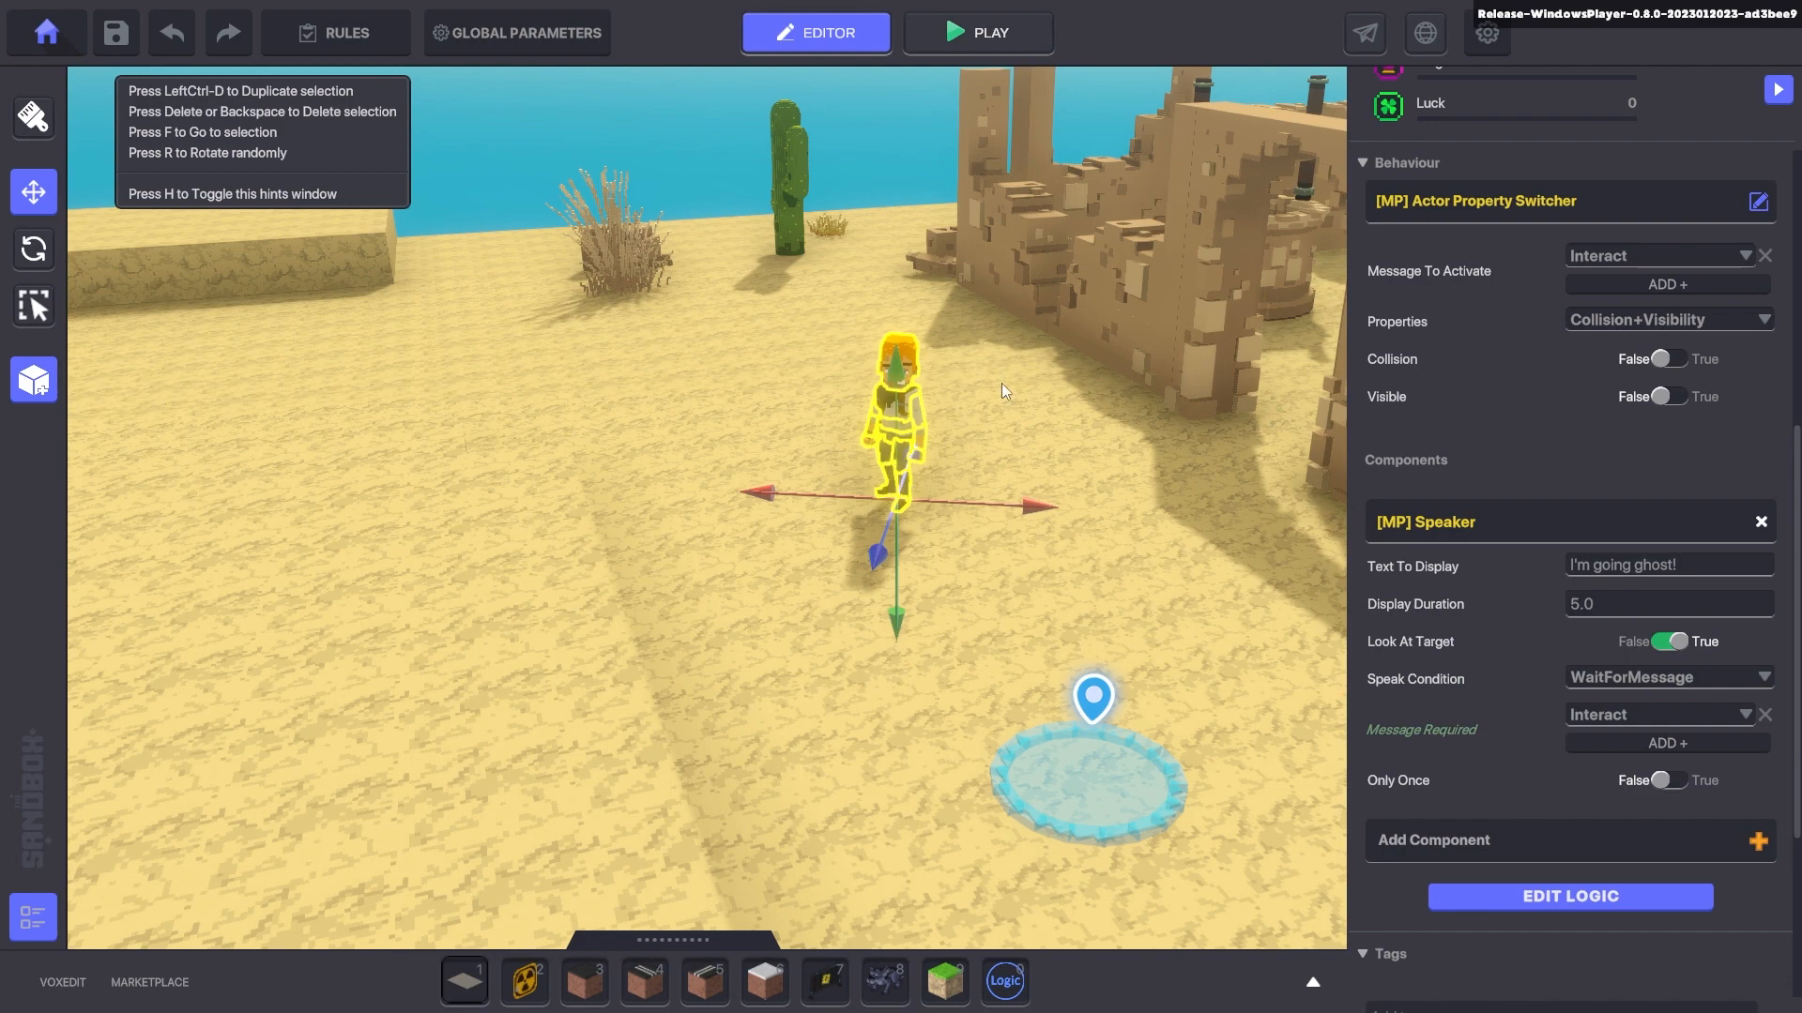
key(f)
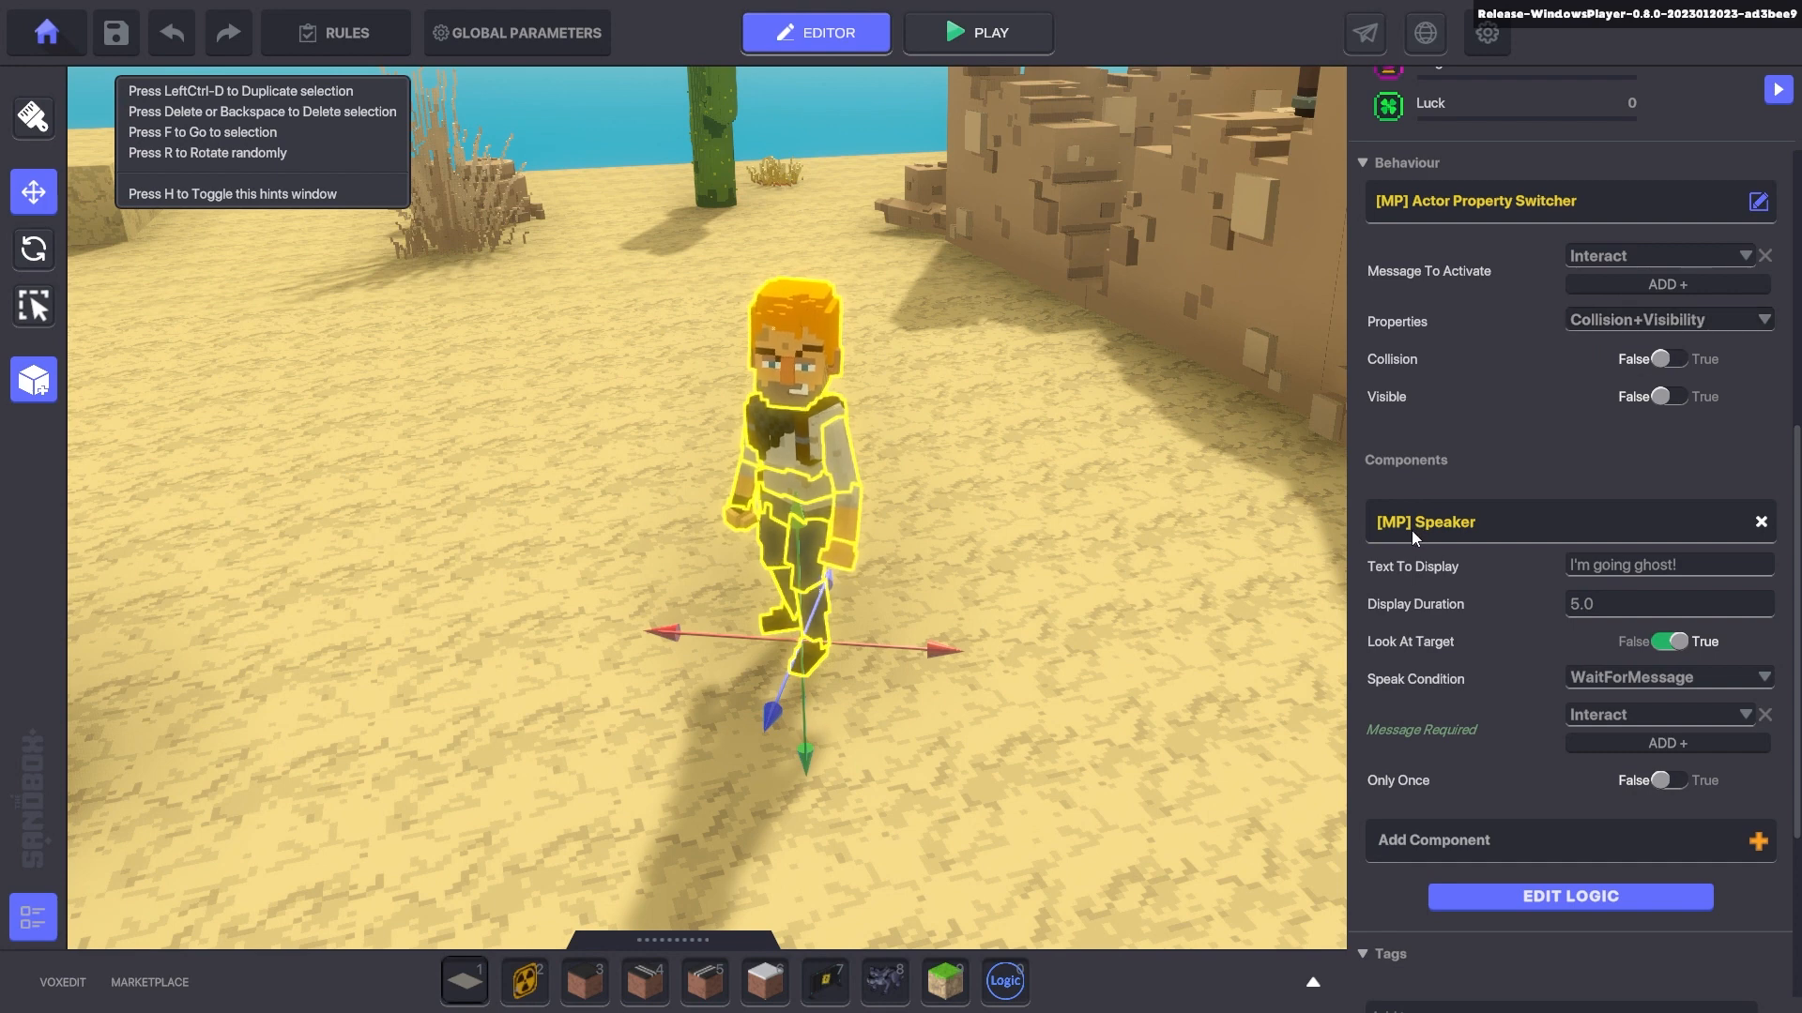
key(ctrl+p)
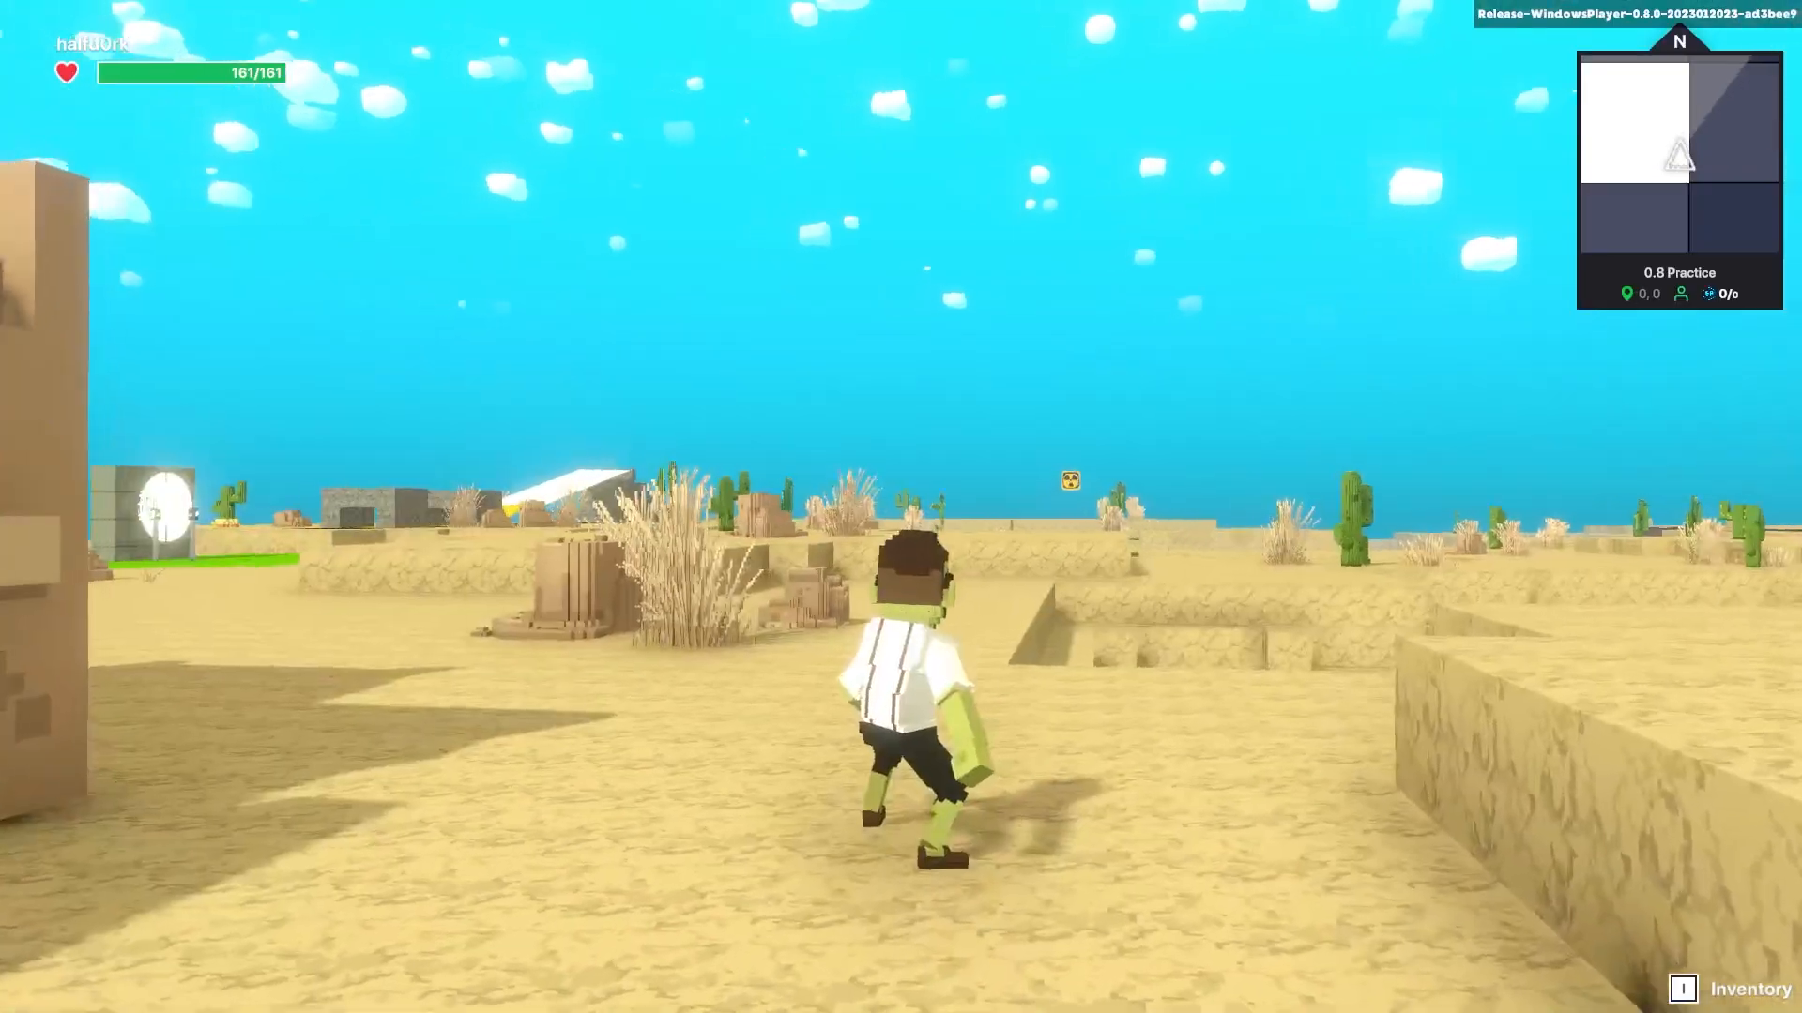
key(w)
key(w)
key(space)
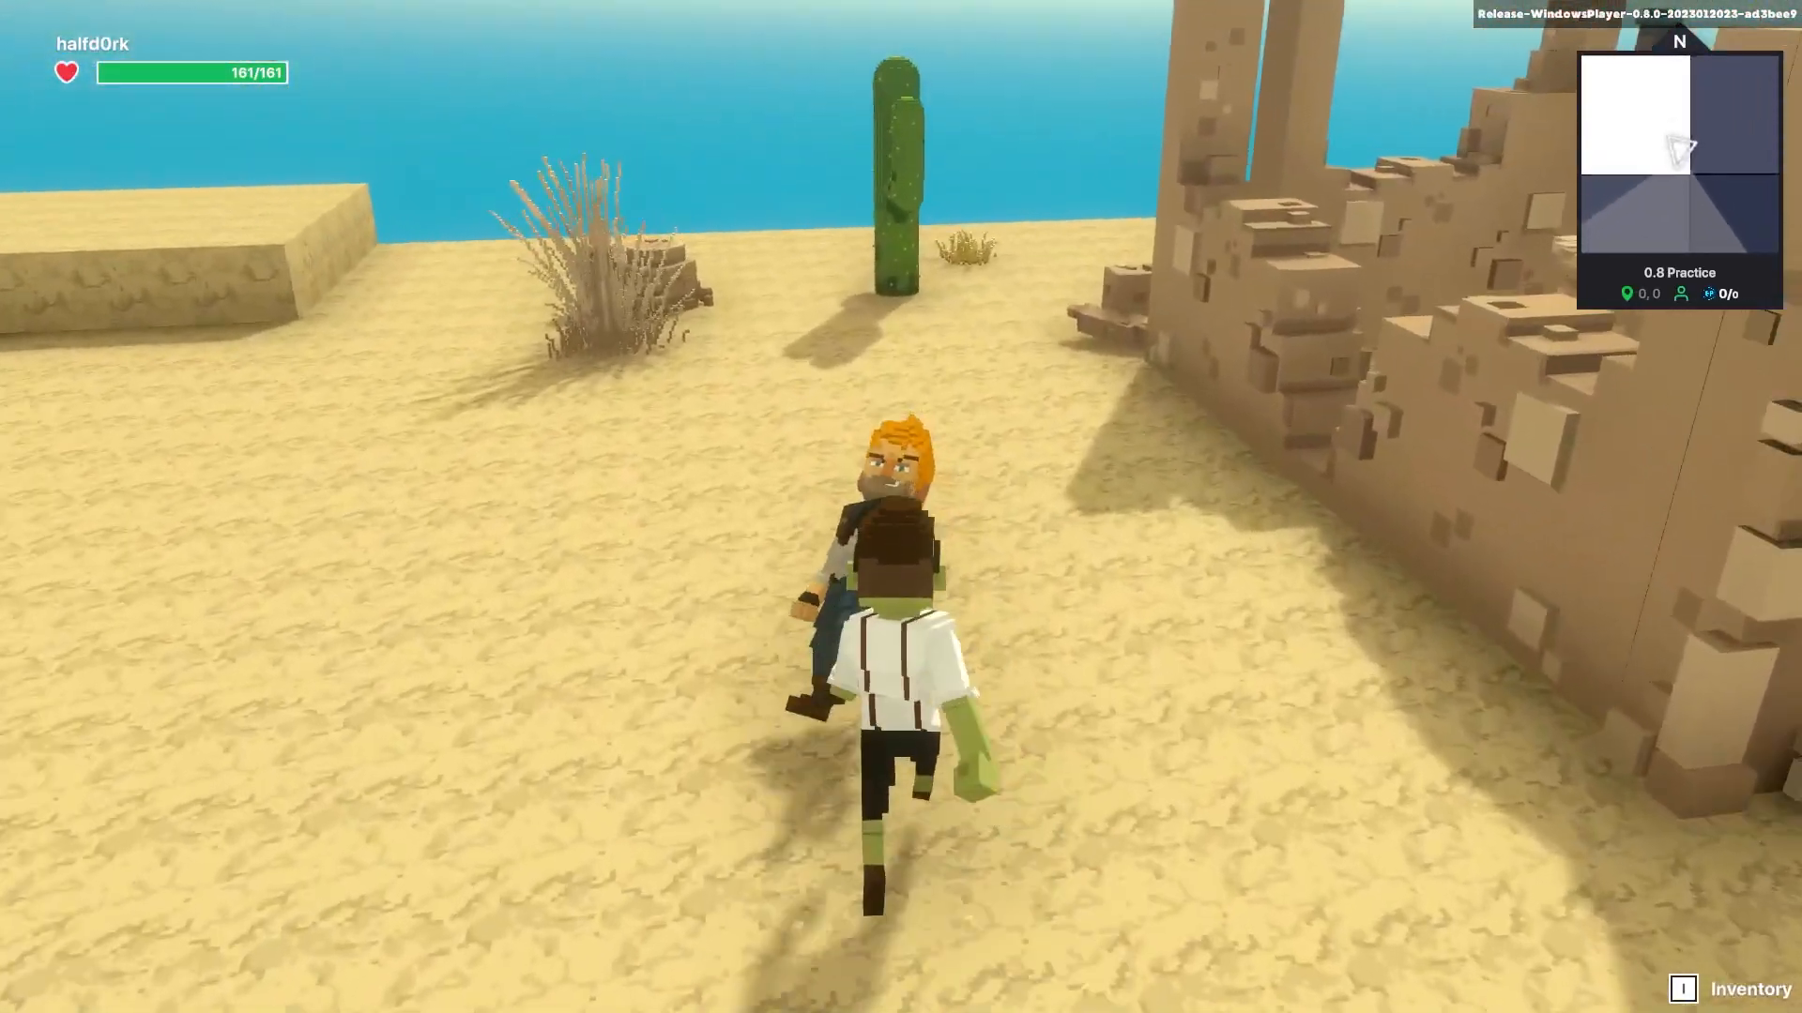
key(w)
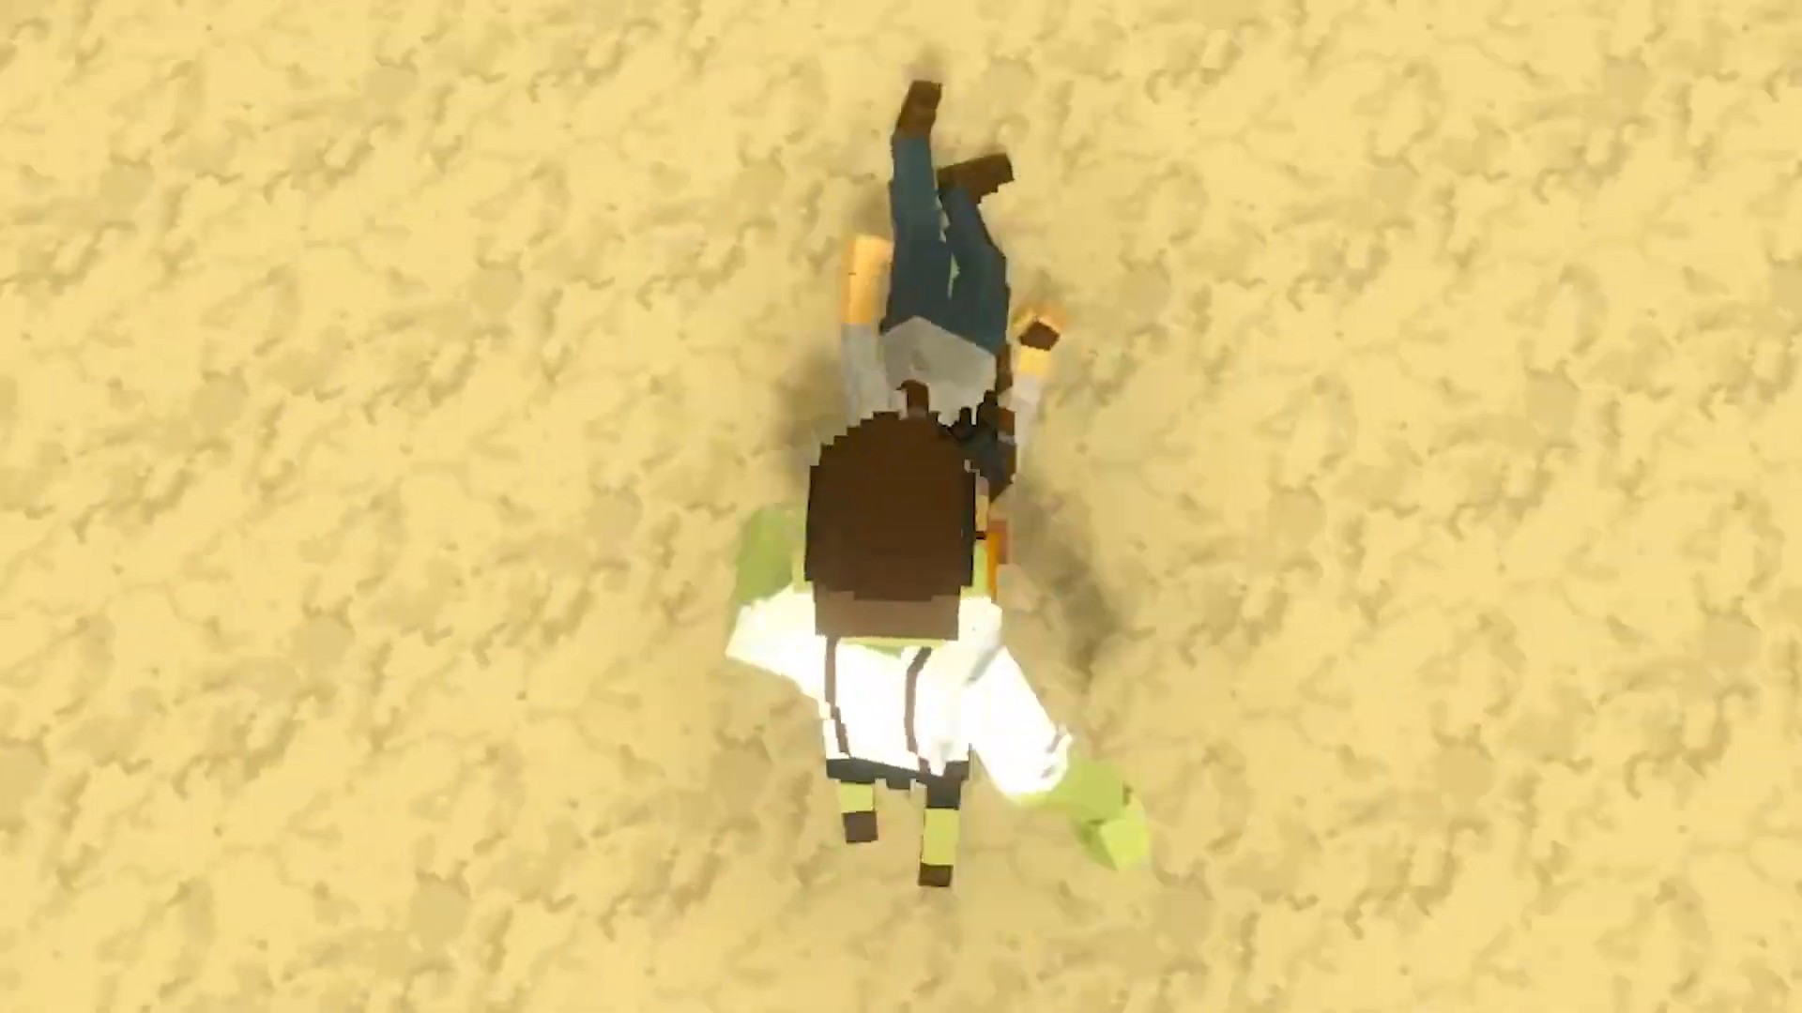
key(s)
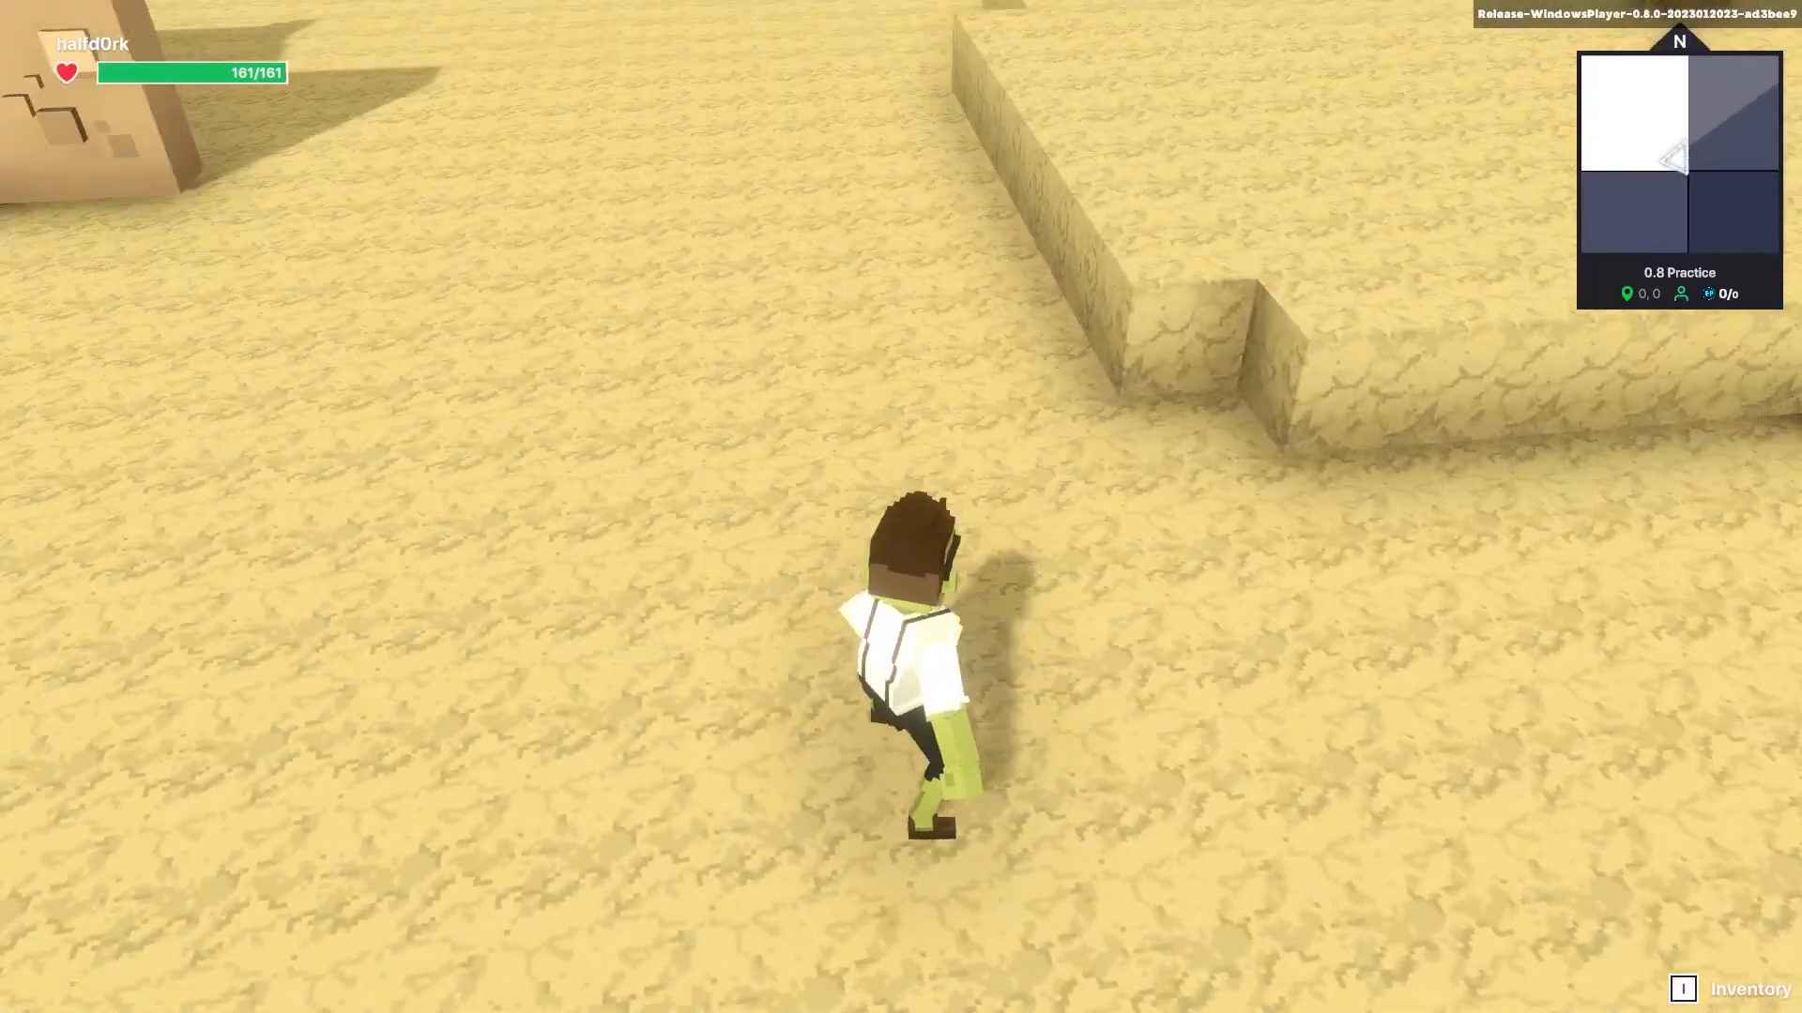
key(d)
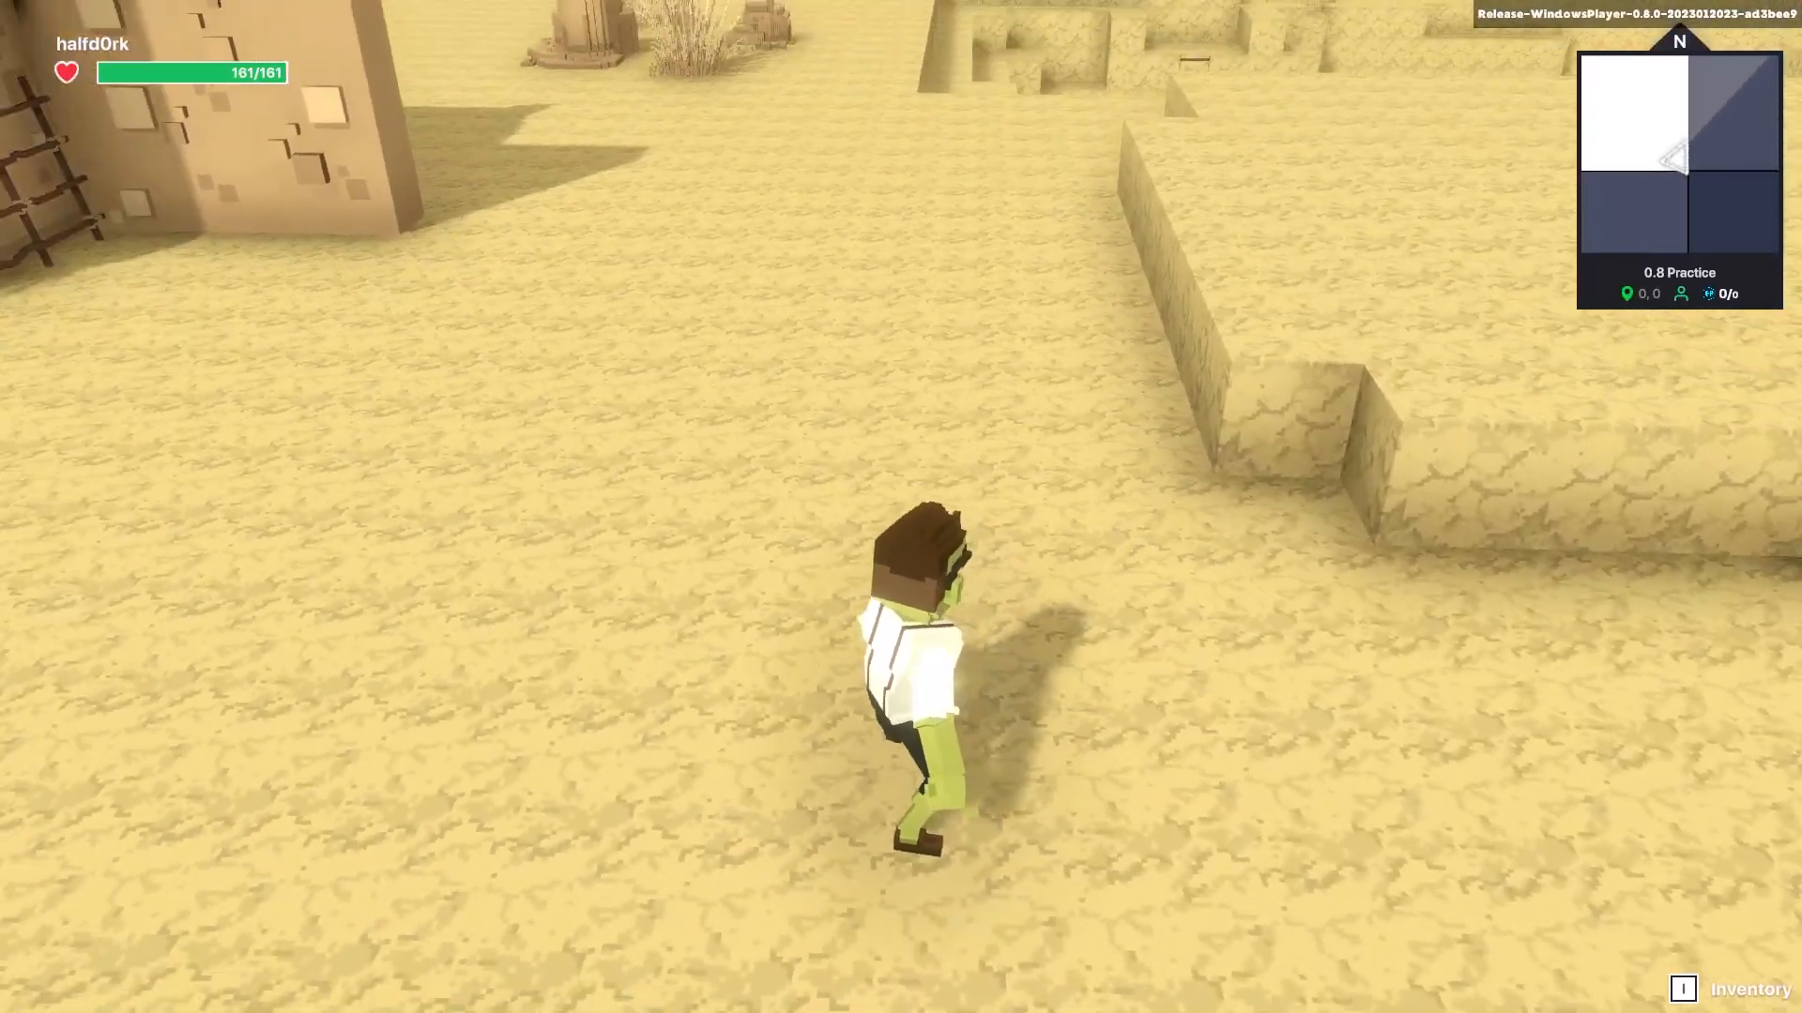
key(d)
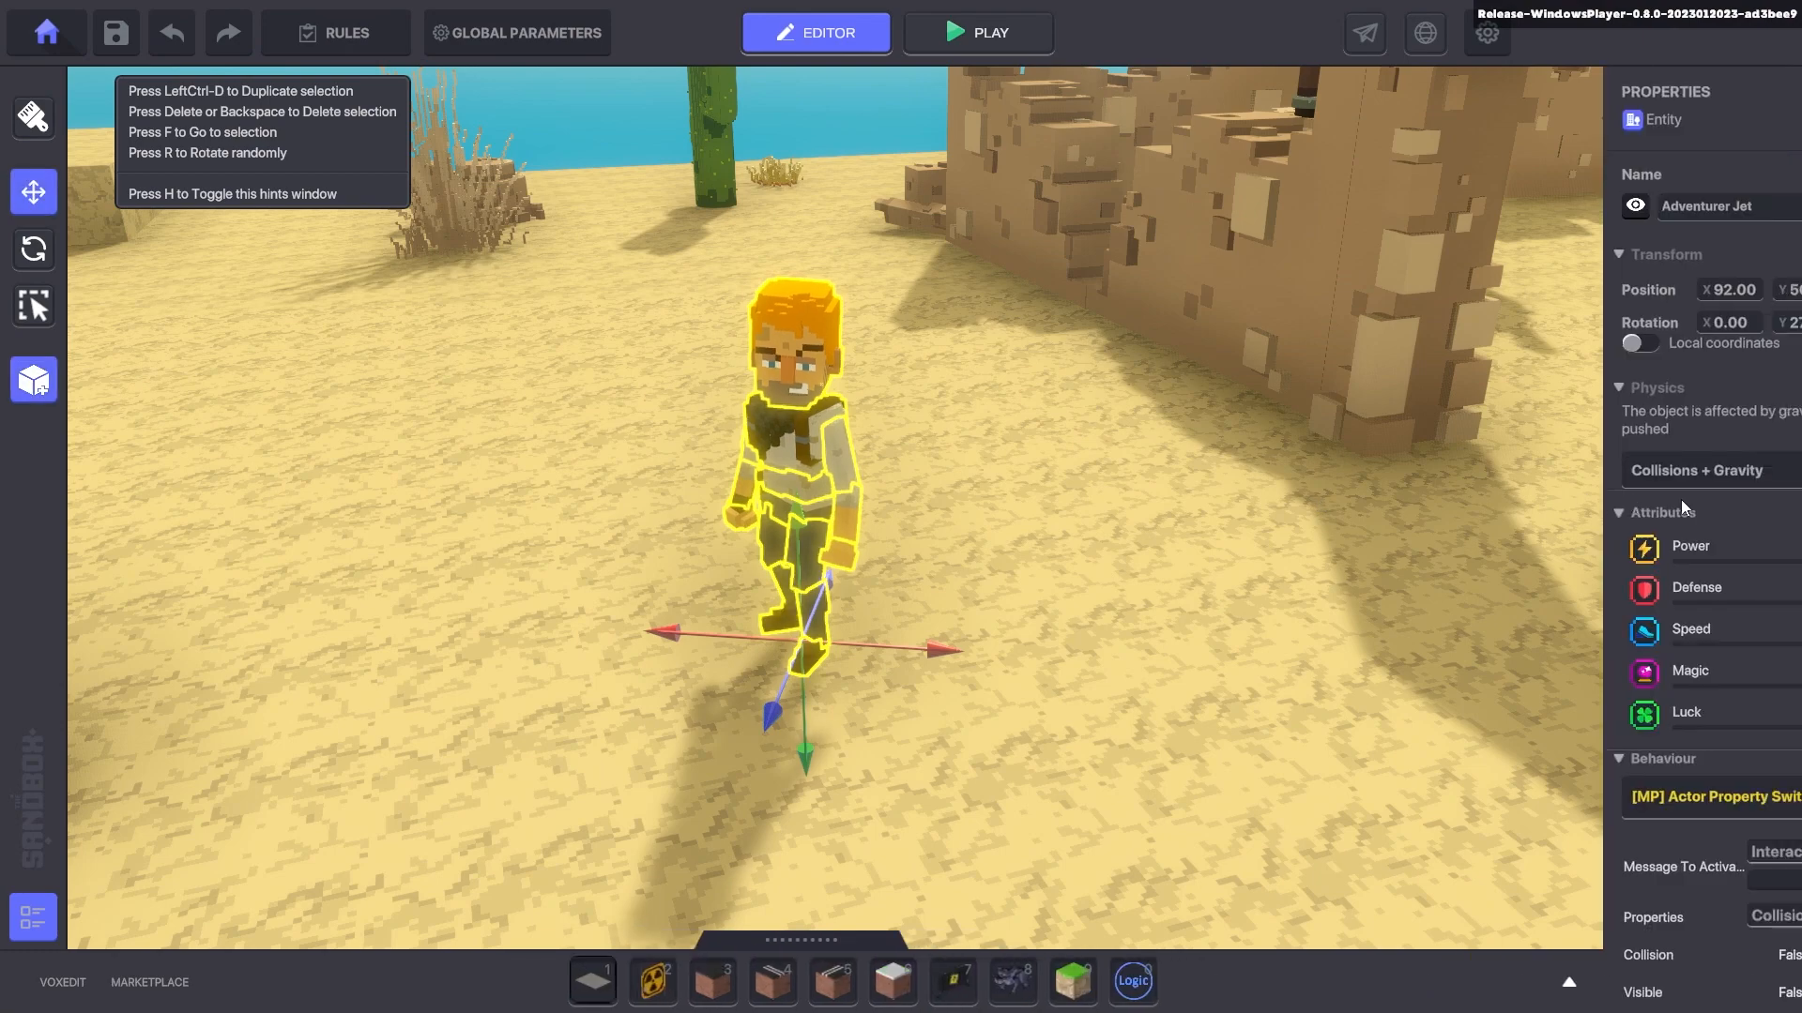
scroll(1680, 493, down, 4)
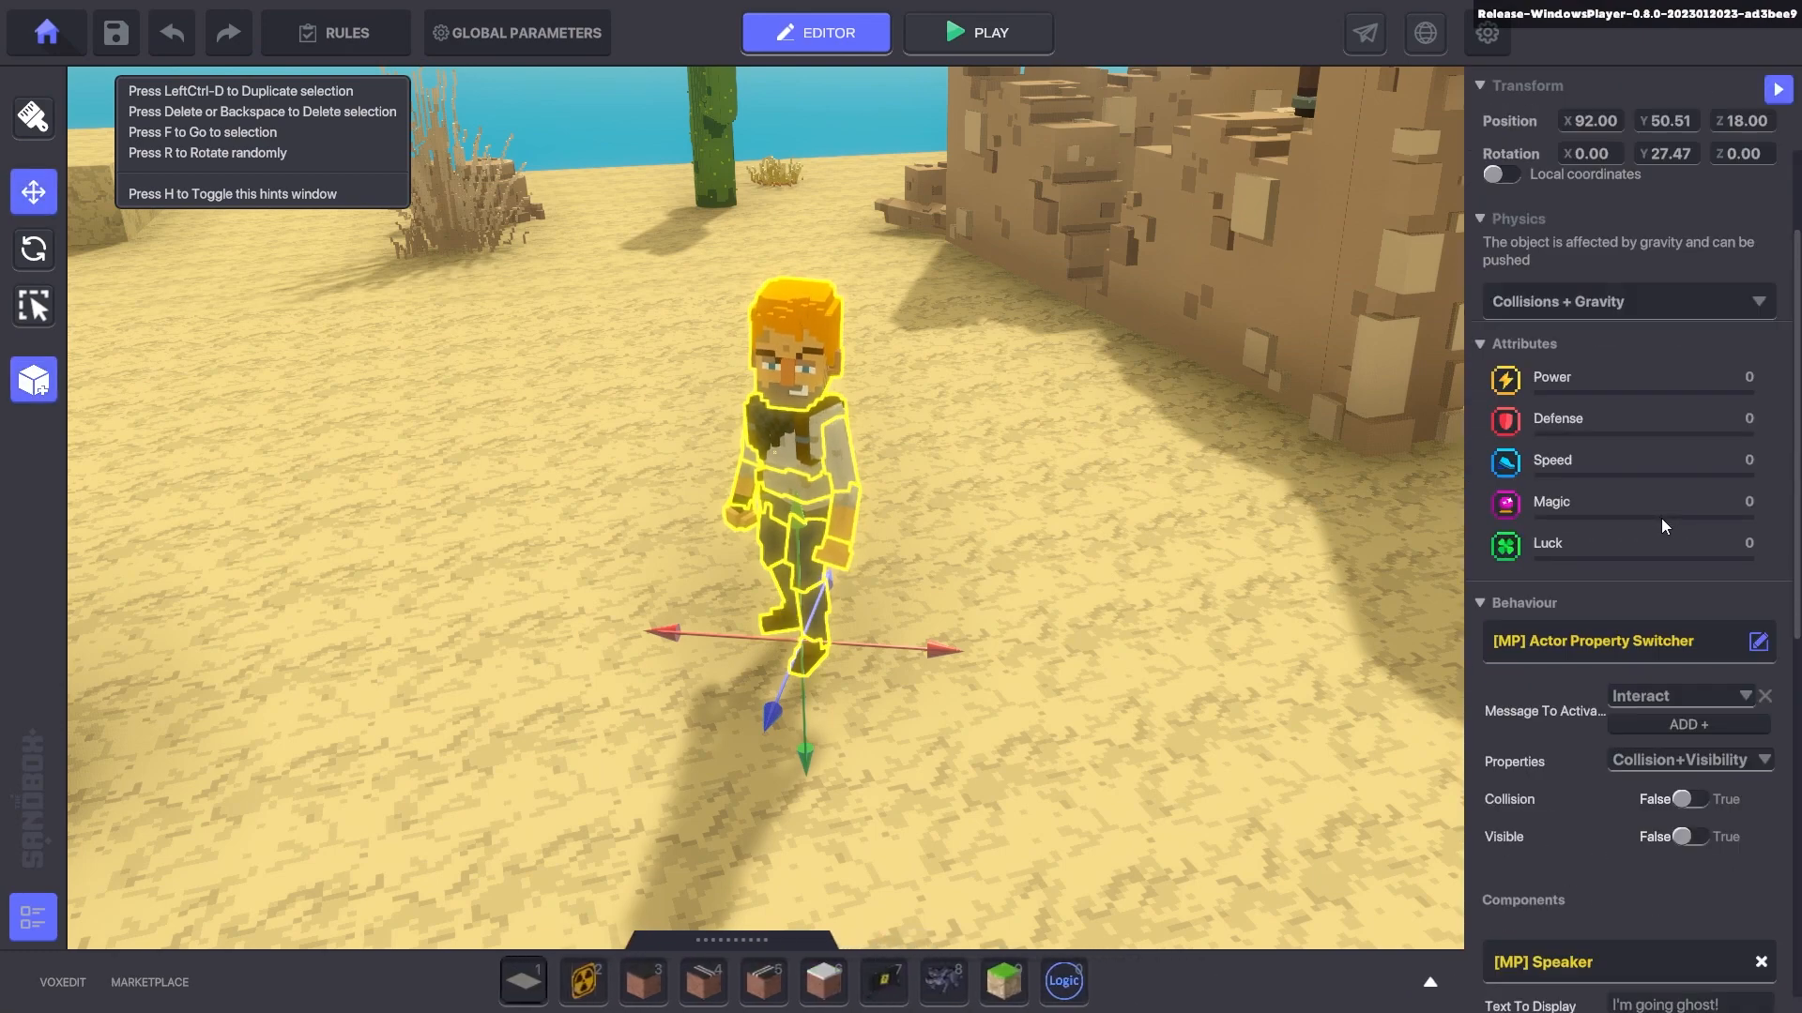
- In Adventurer Jet's logic, set Filter Mode to SpecificTagsInRange with the tag 'jet'
scroll(1323, 707, down, 6)
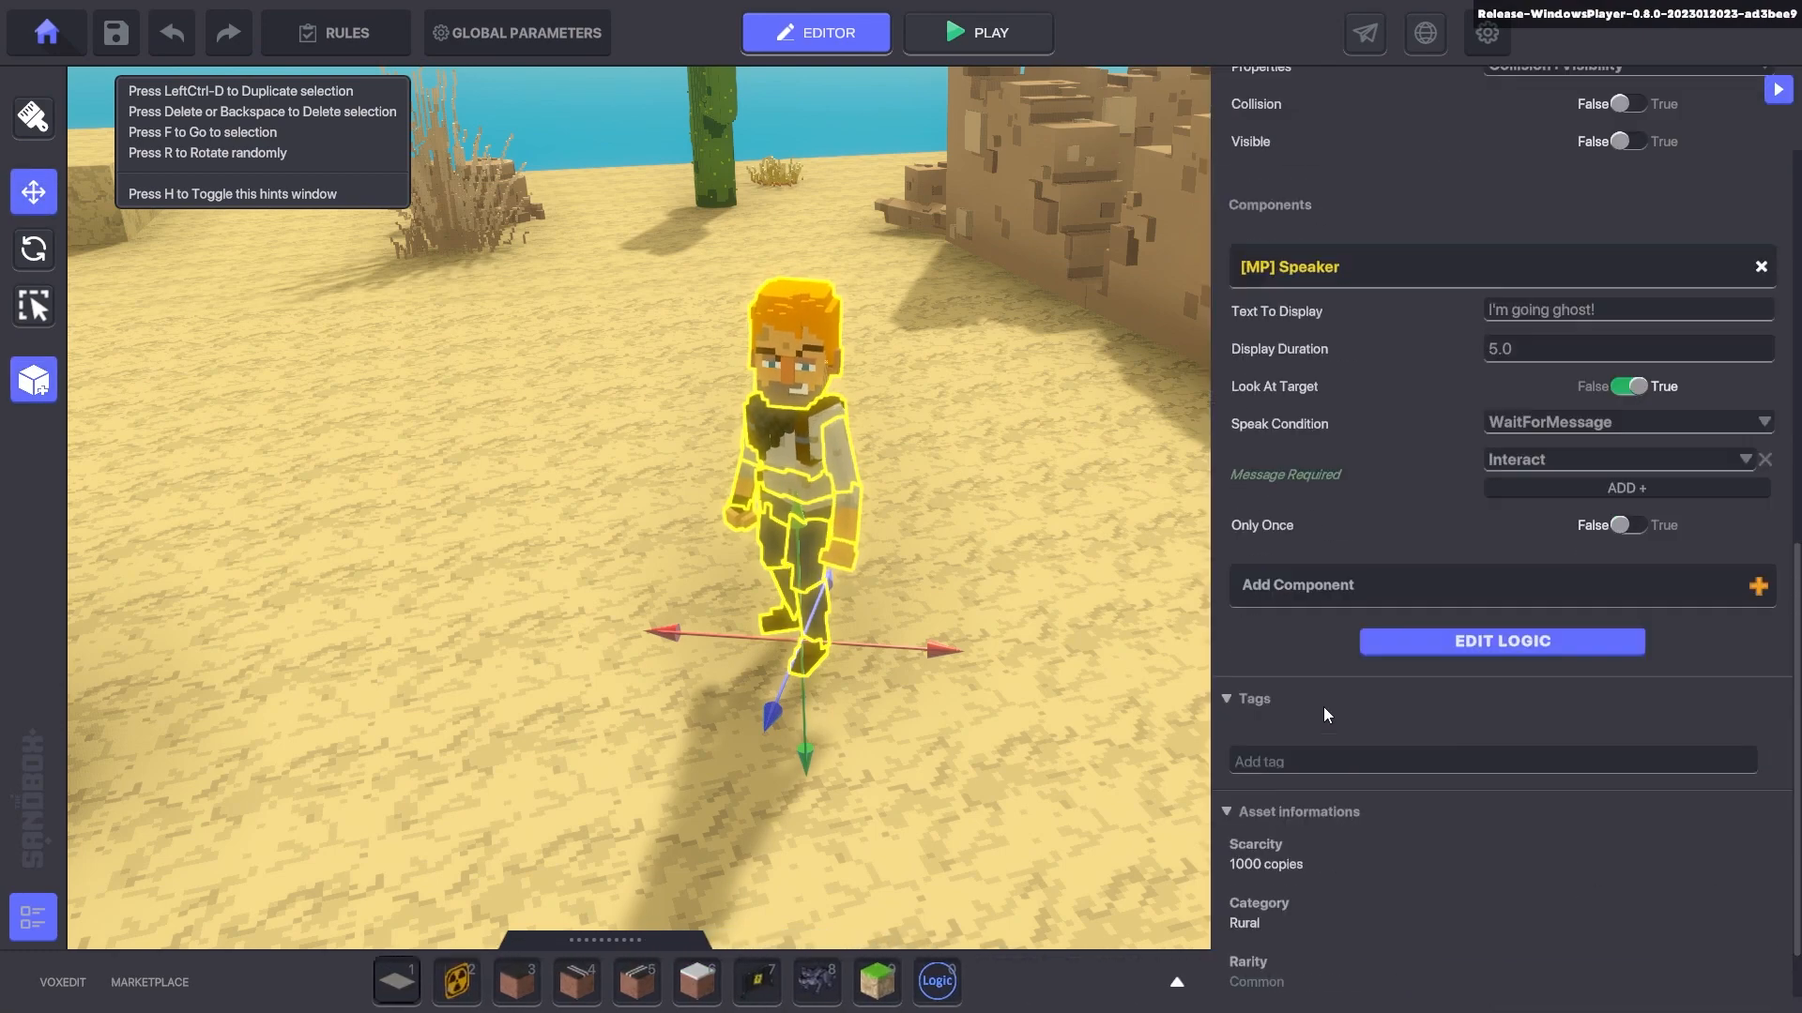
click(1403, 644)
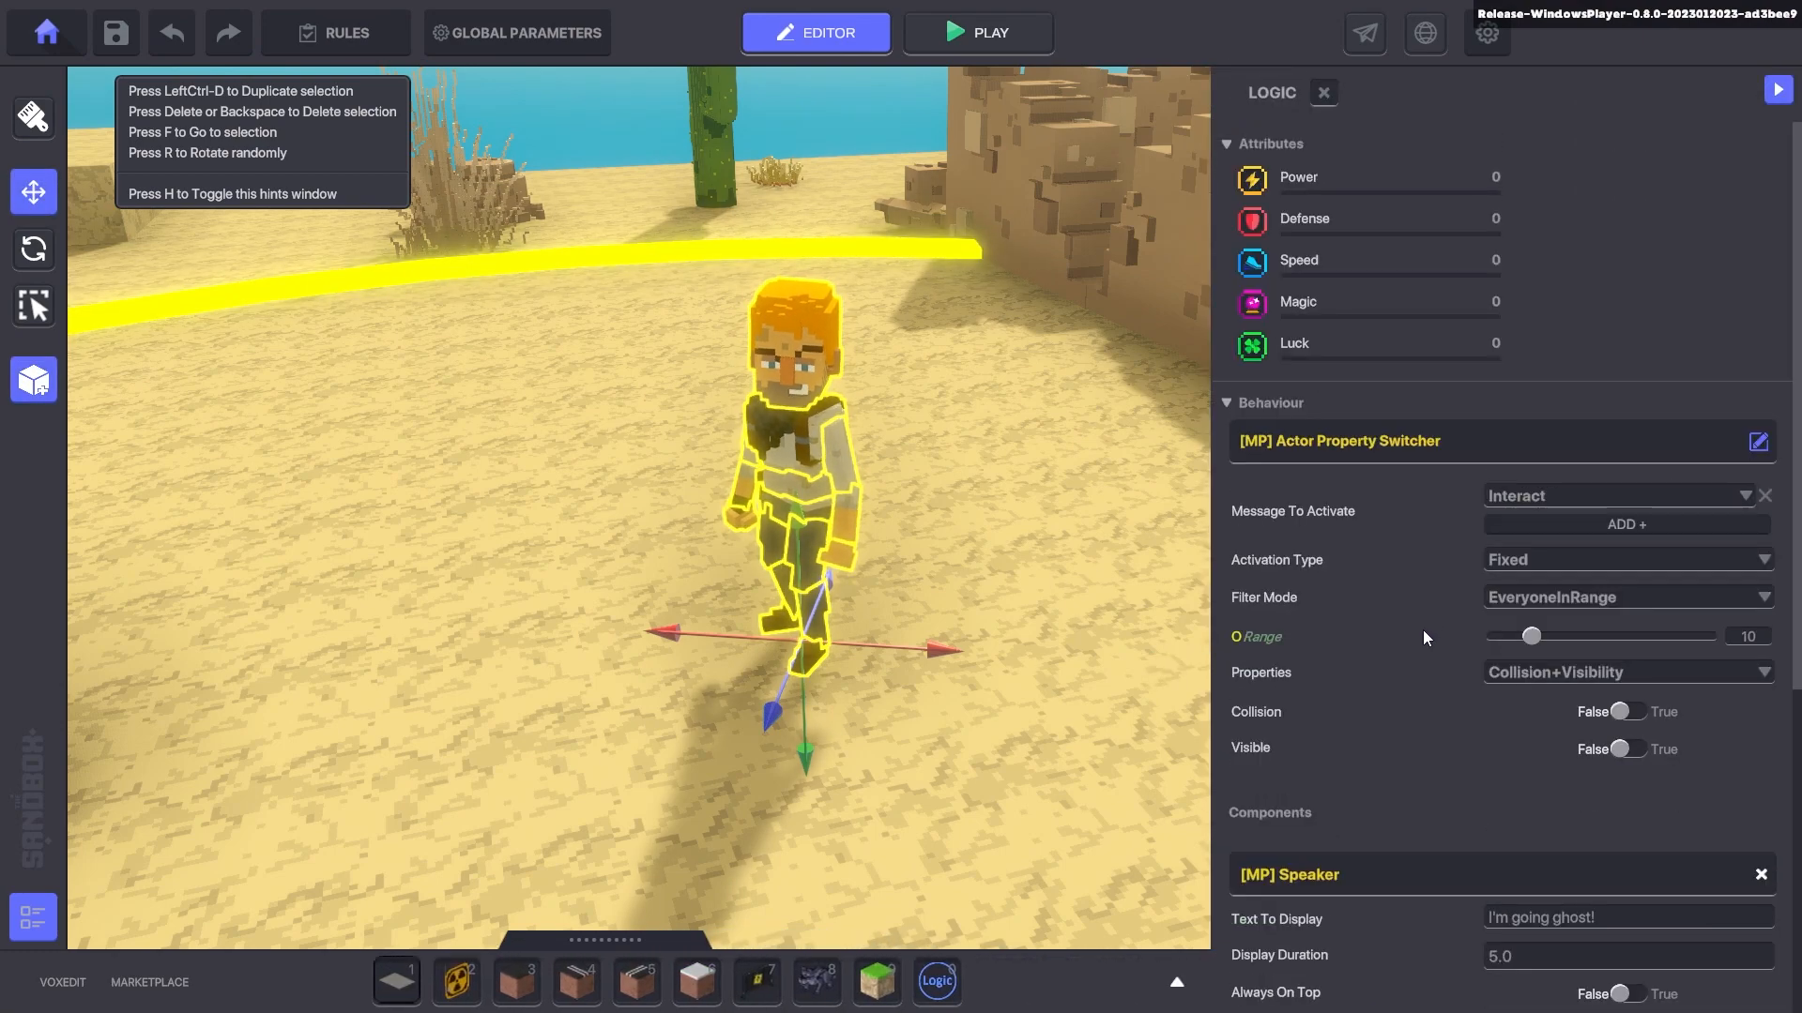
scroll(1443, 721, down, 1)
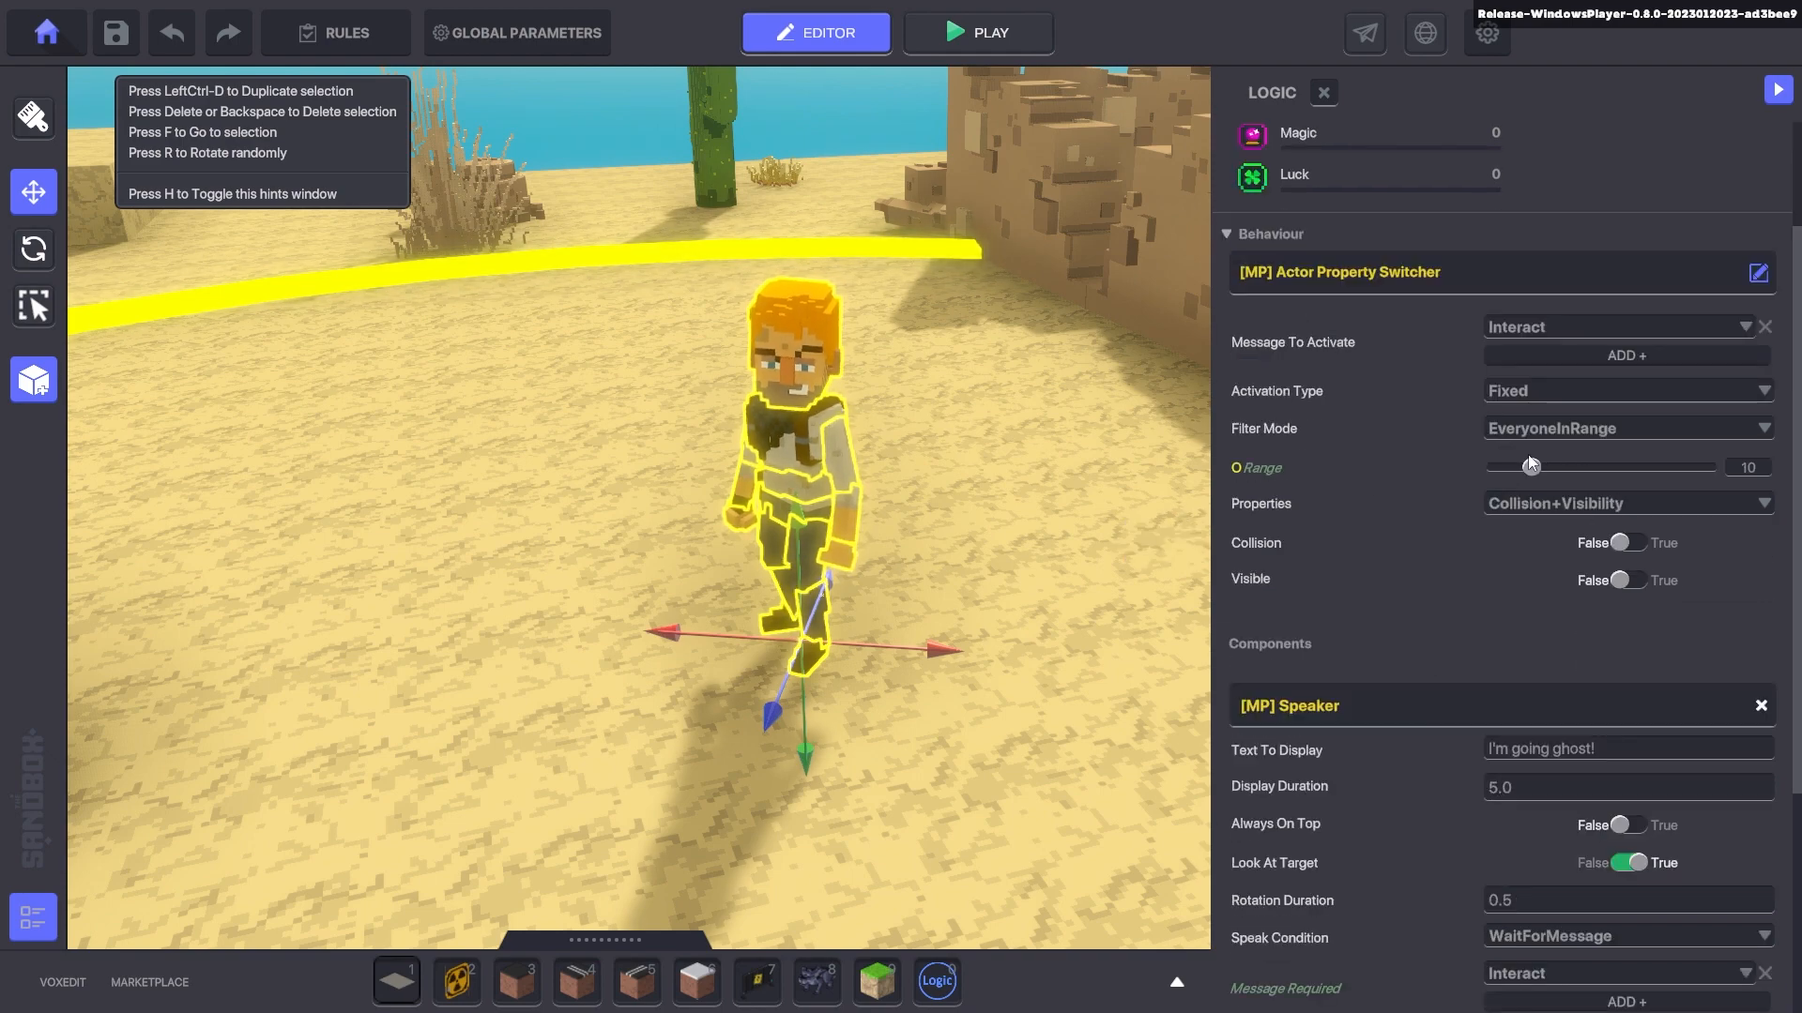
click(1564, 429)
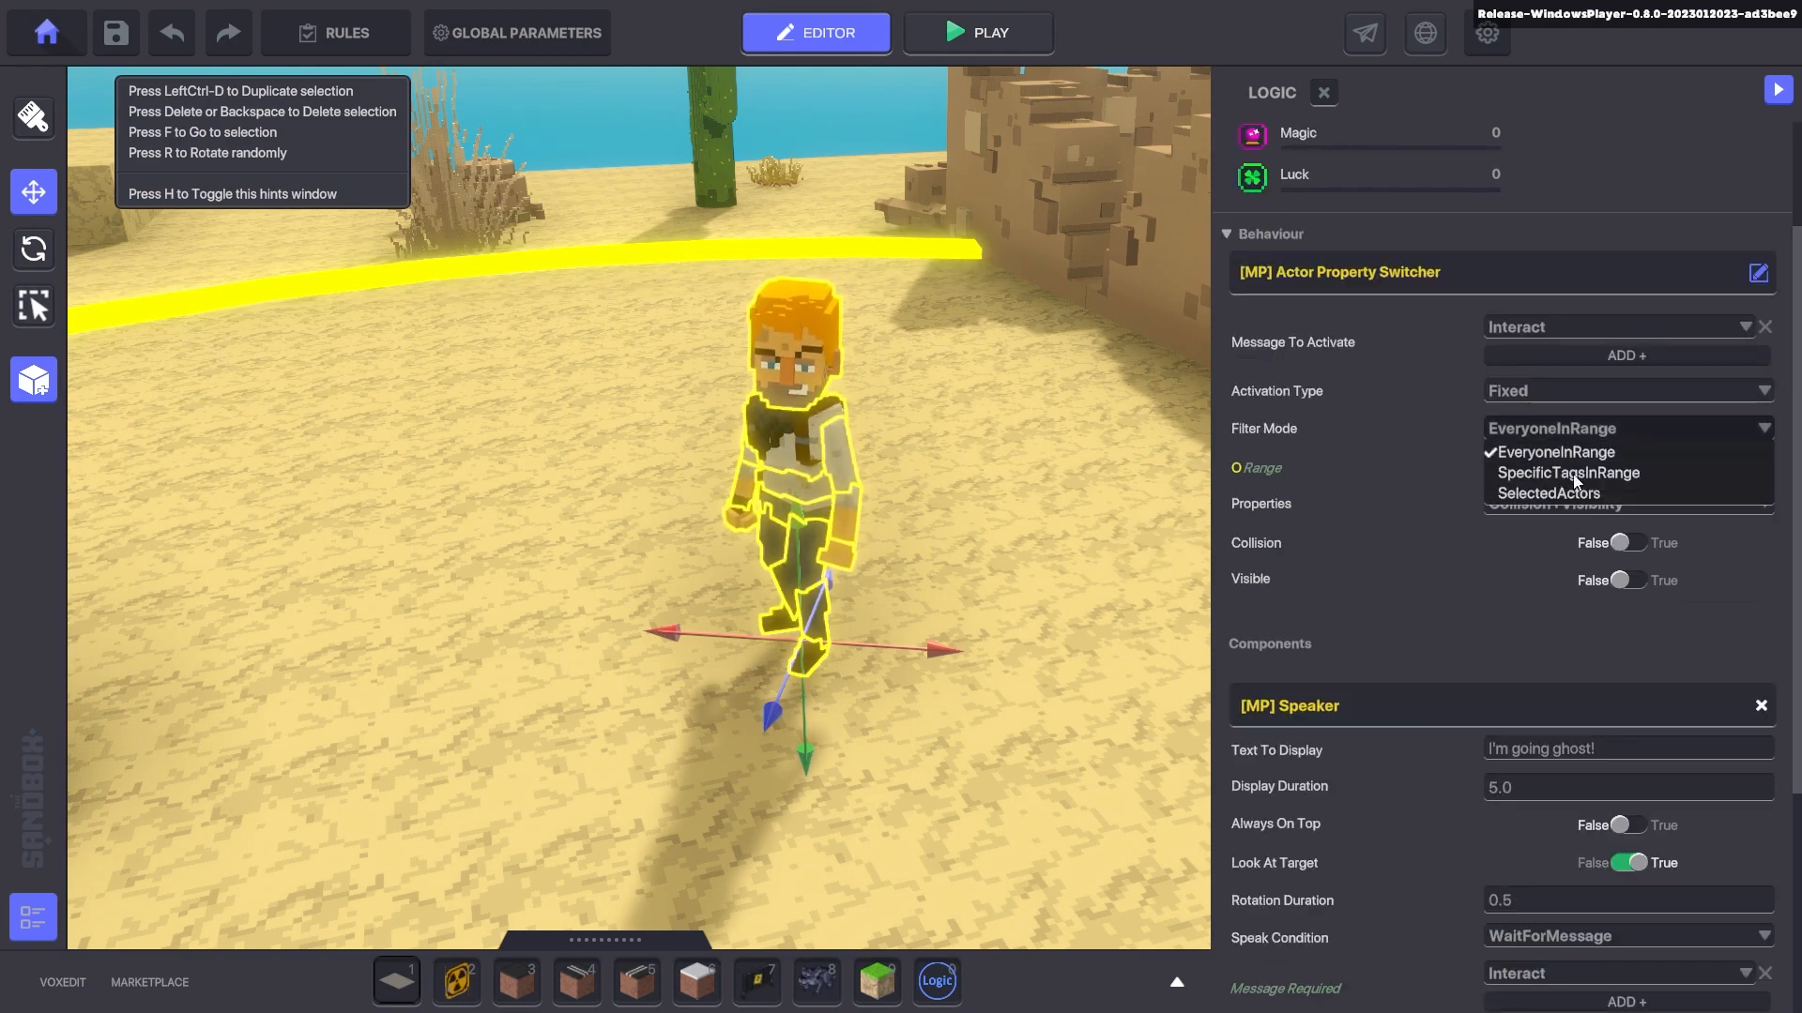
click(1573, 475)
click(1581, 497)
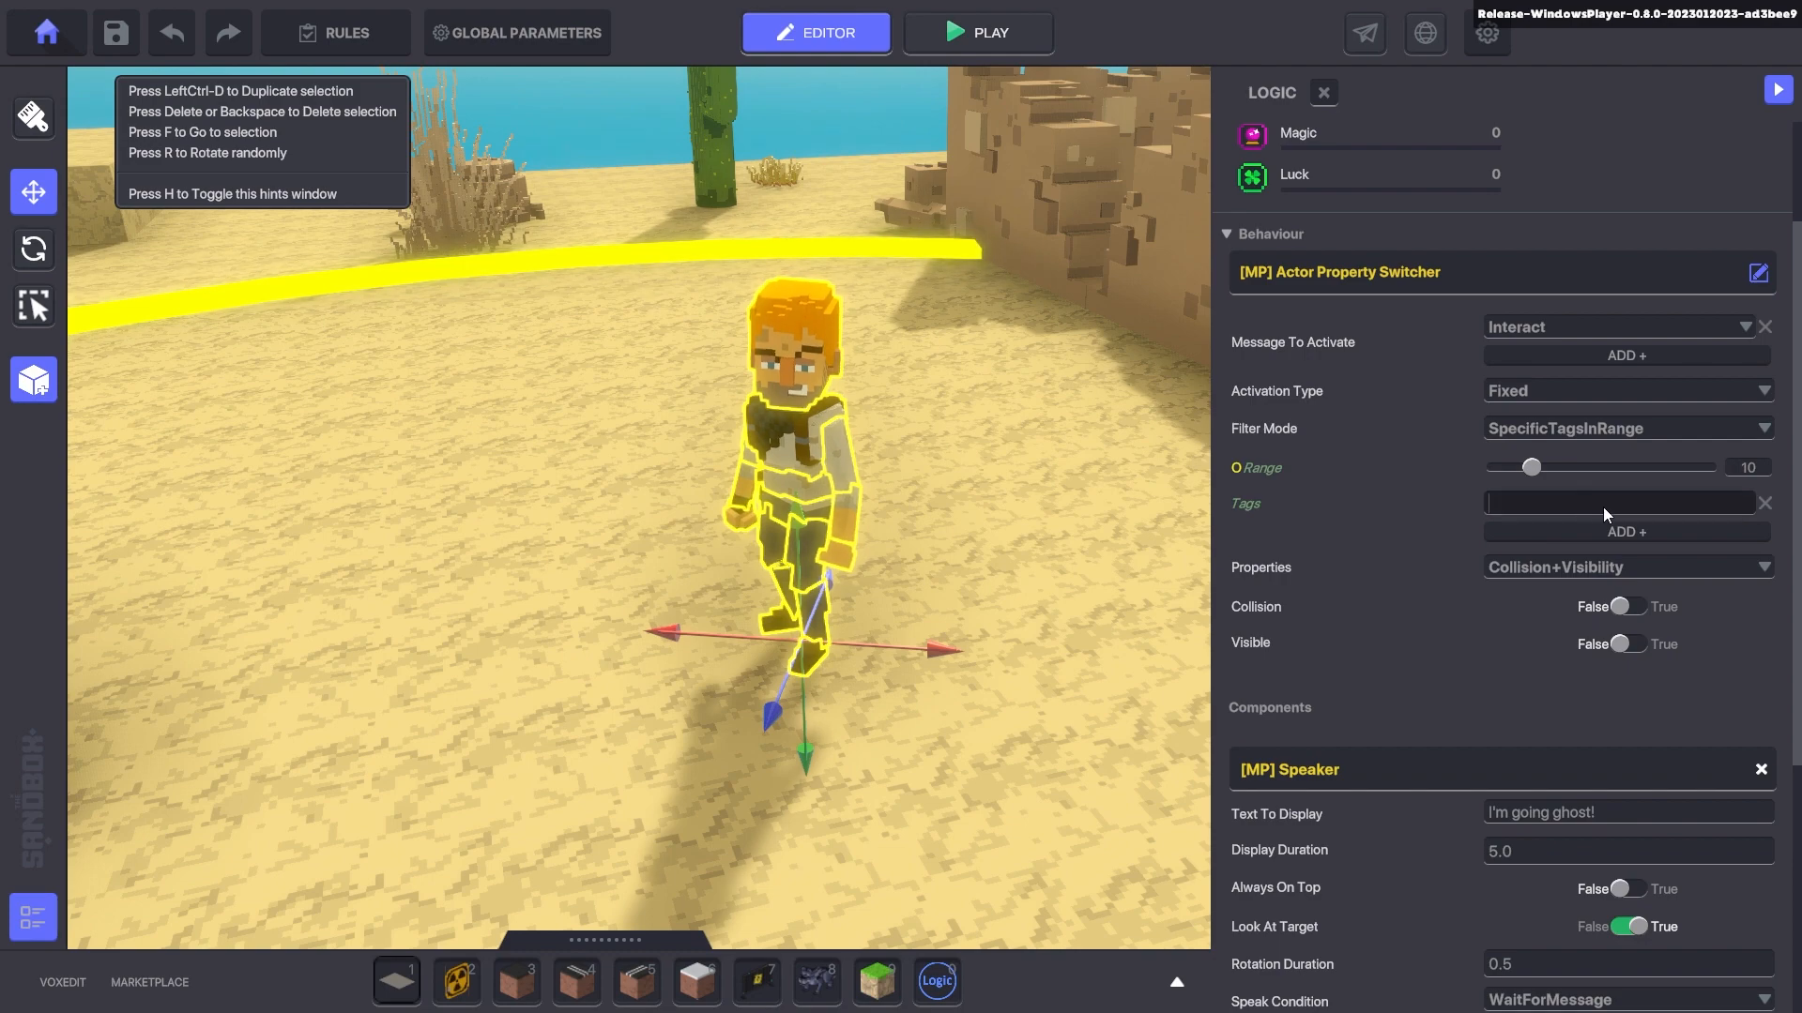
scroll(1421, 672, down, 5)
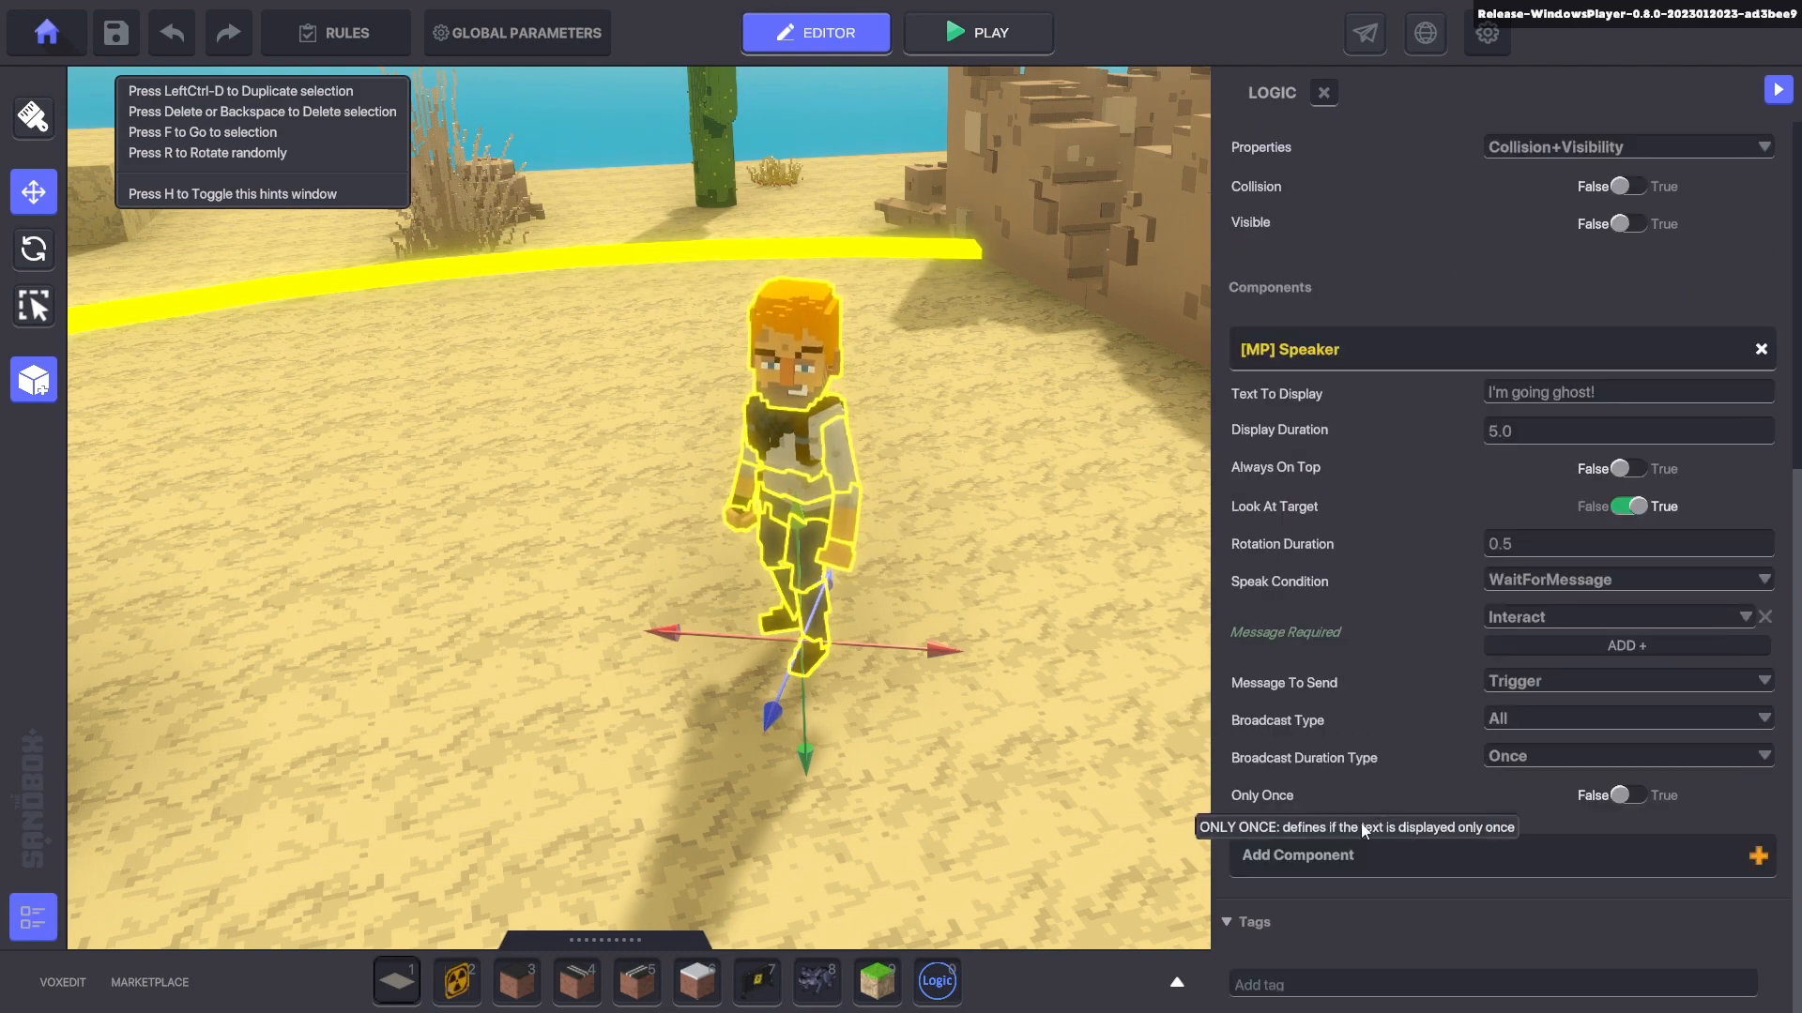
key(s)
- Play-test the level, running the avatar up to the talking NPC and back
key(d)
key(a)
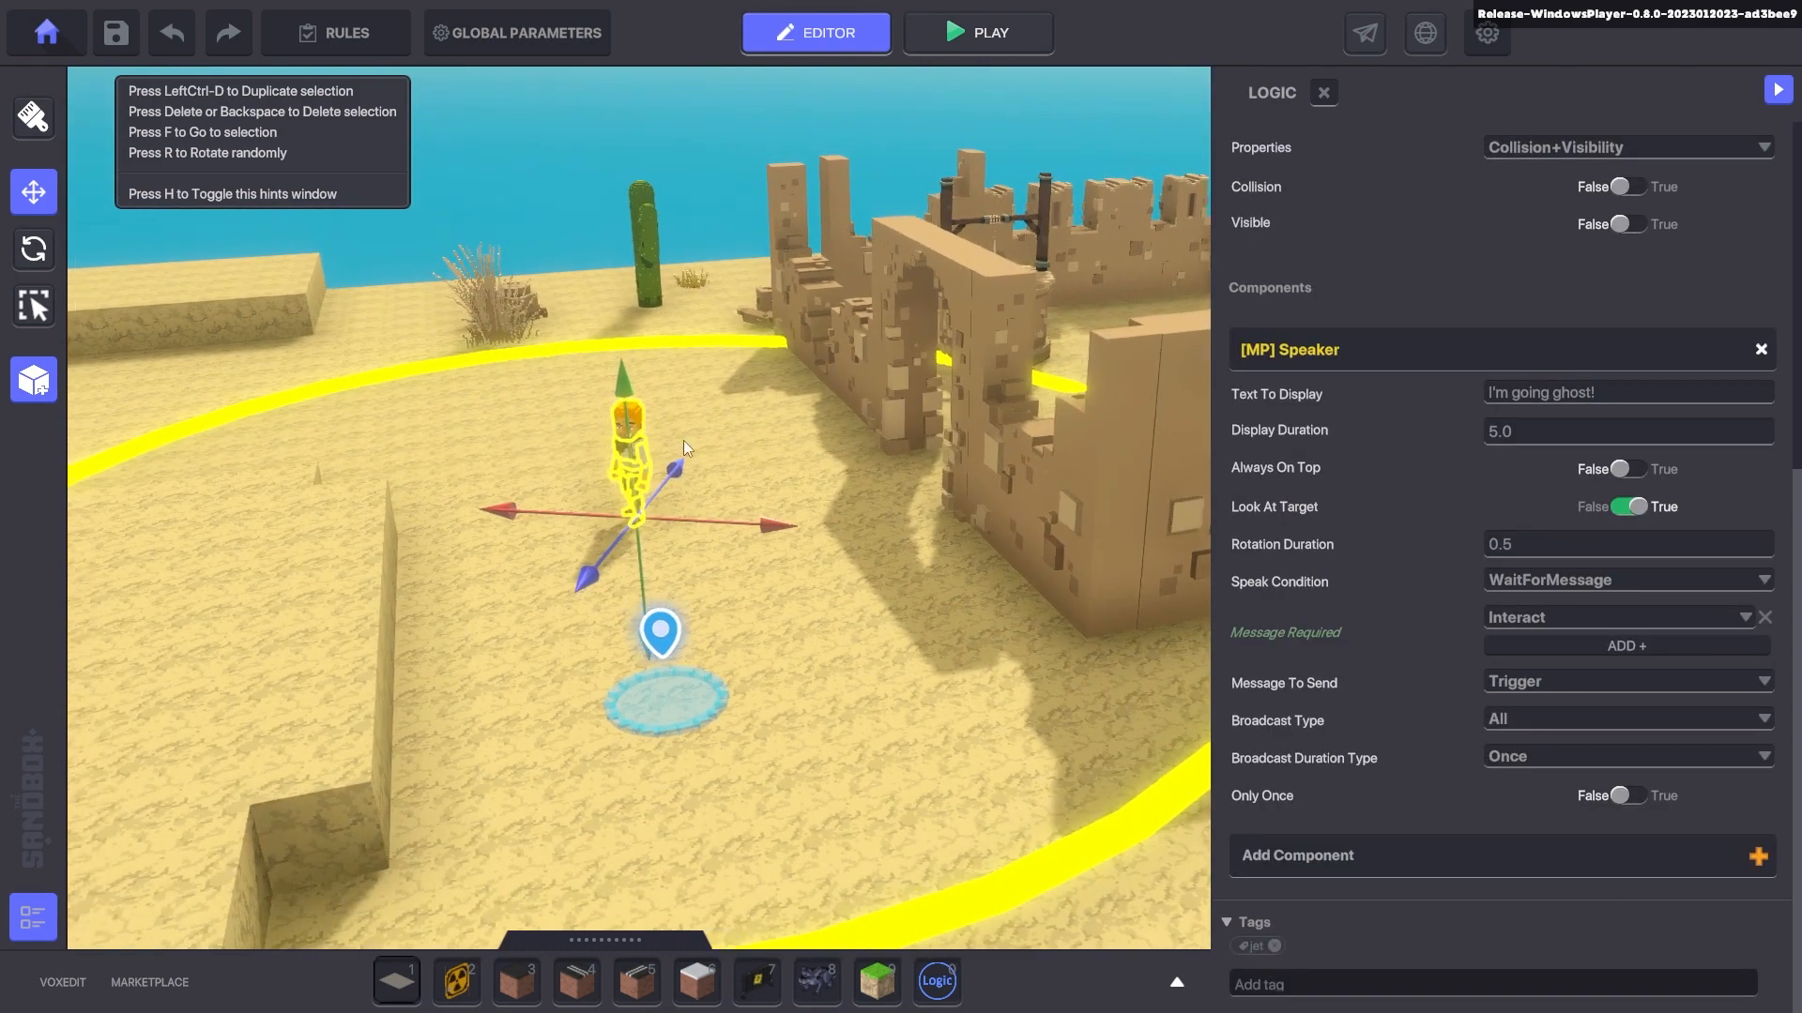
right_drag(683, 441, 886, 454)
key(w)
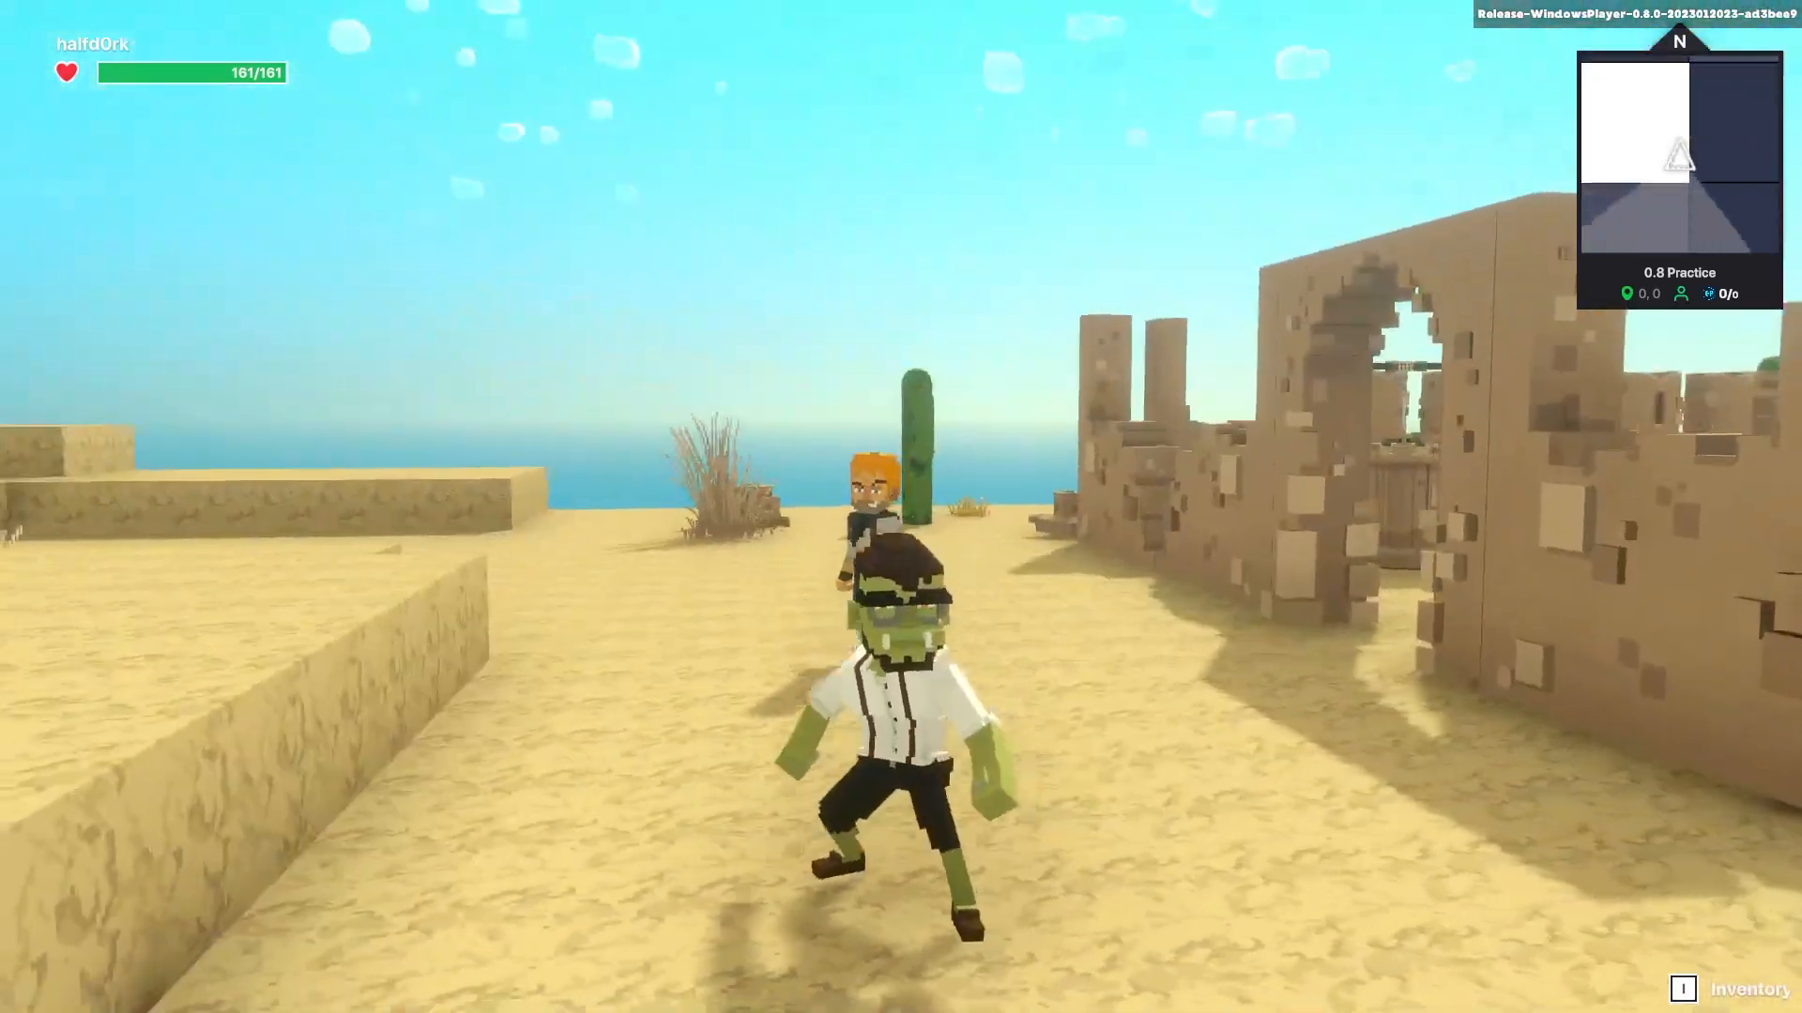
key(w)
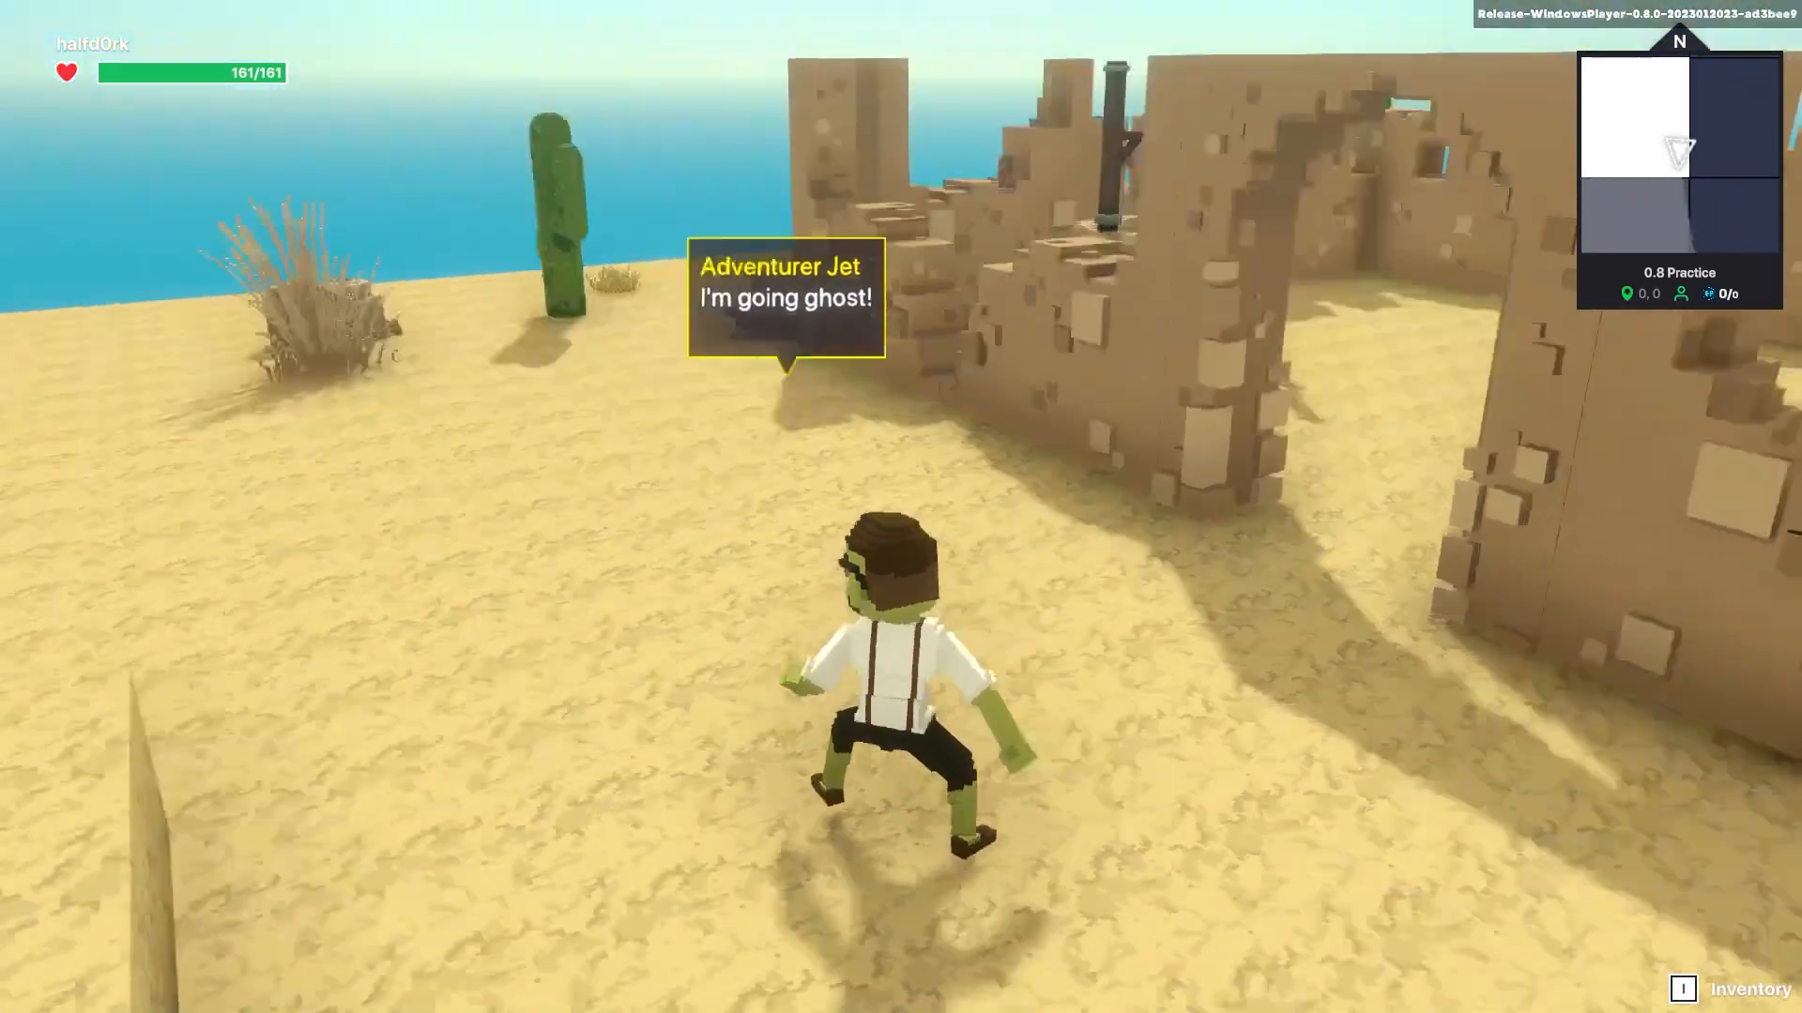
key(w)
key(s)
key(w)
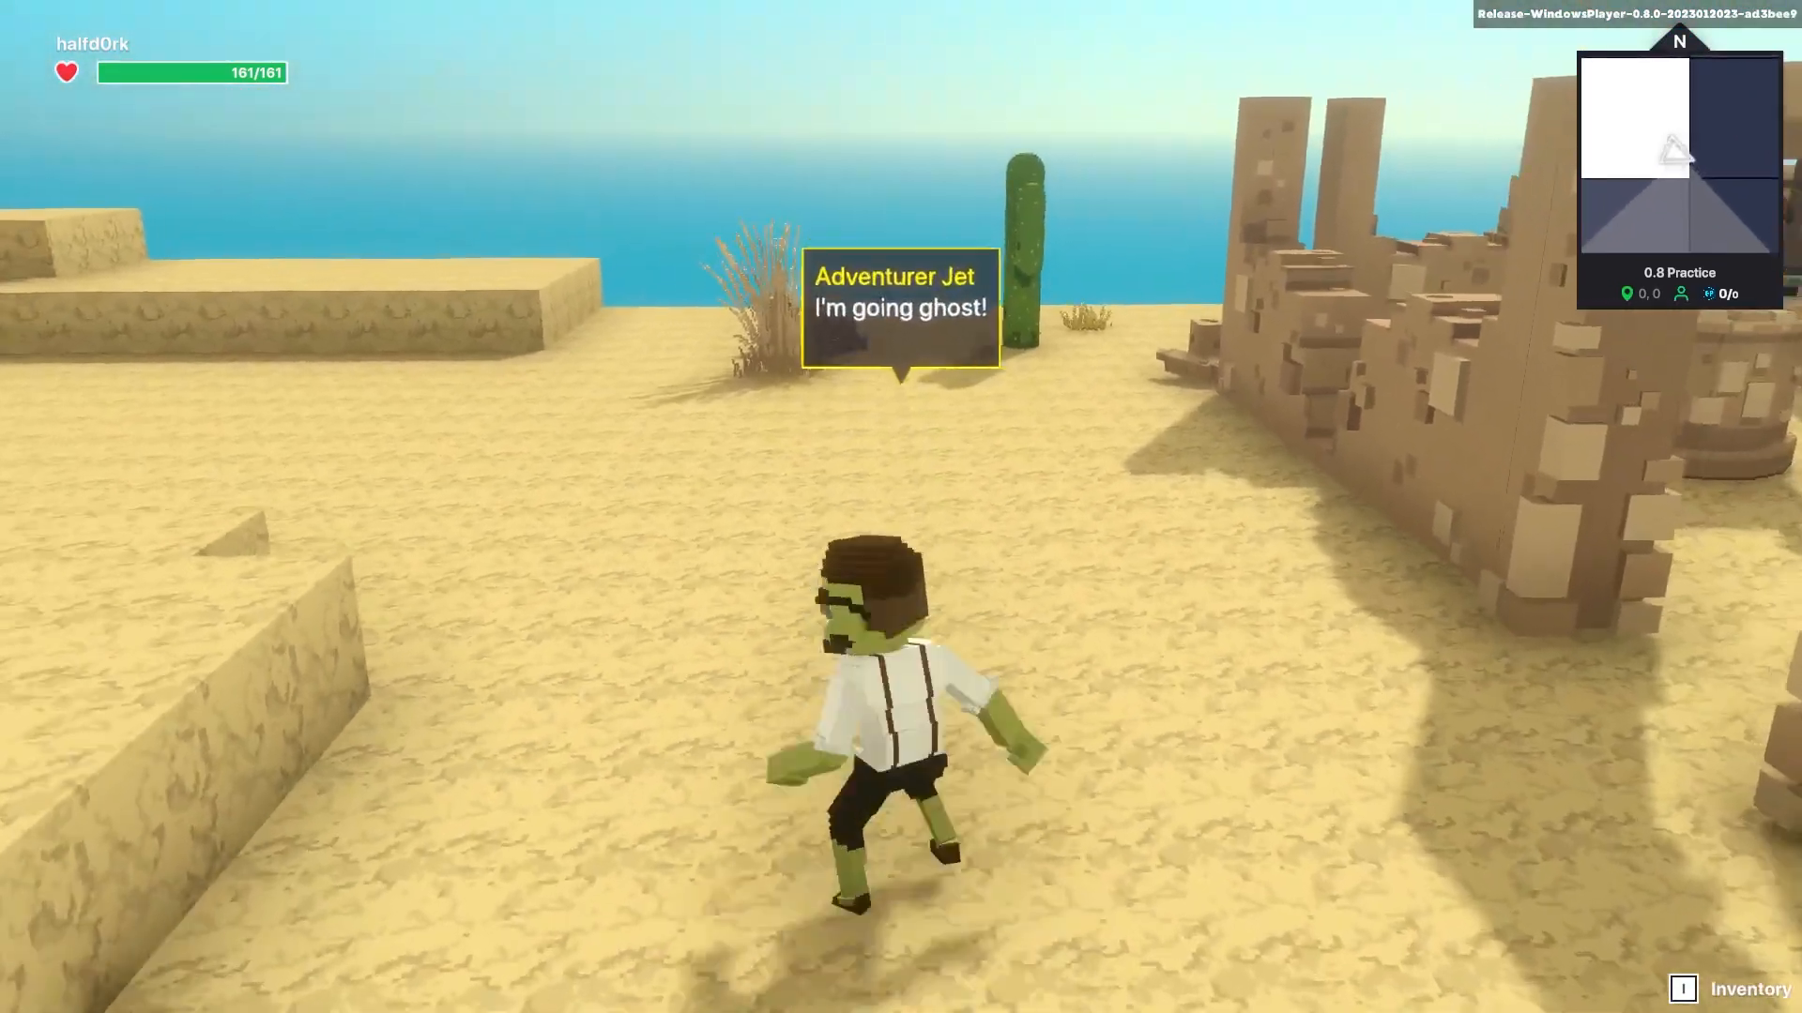
key(s)
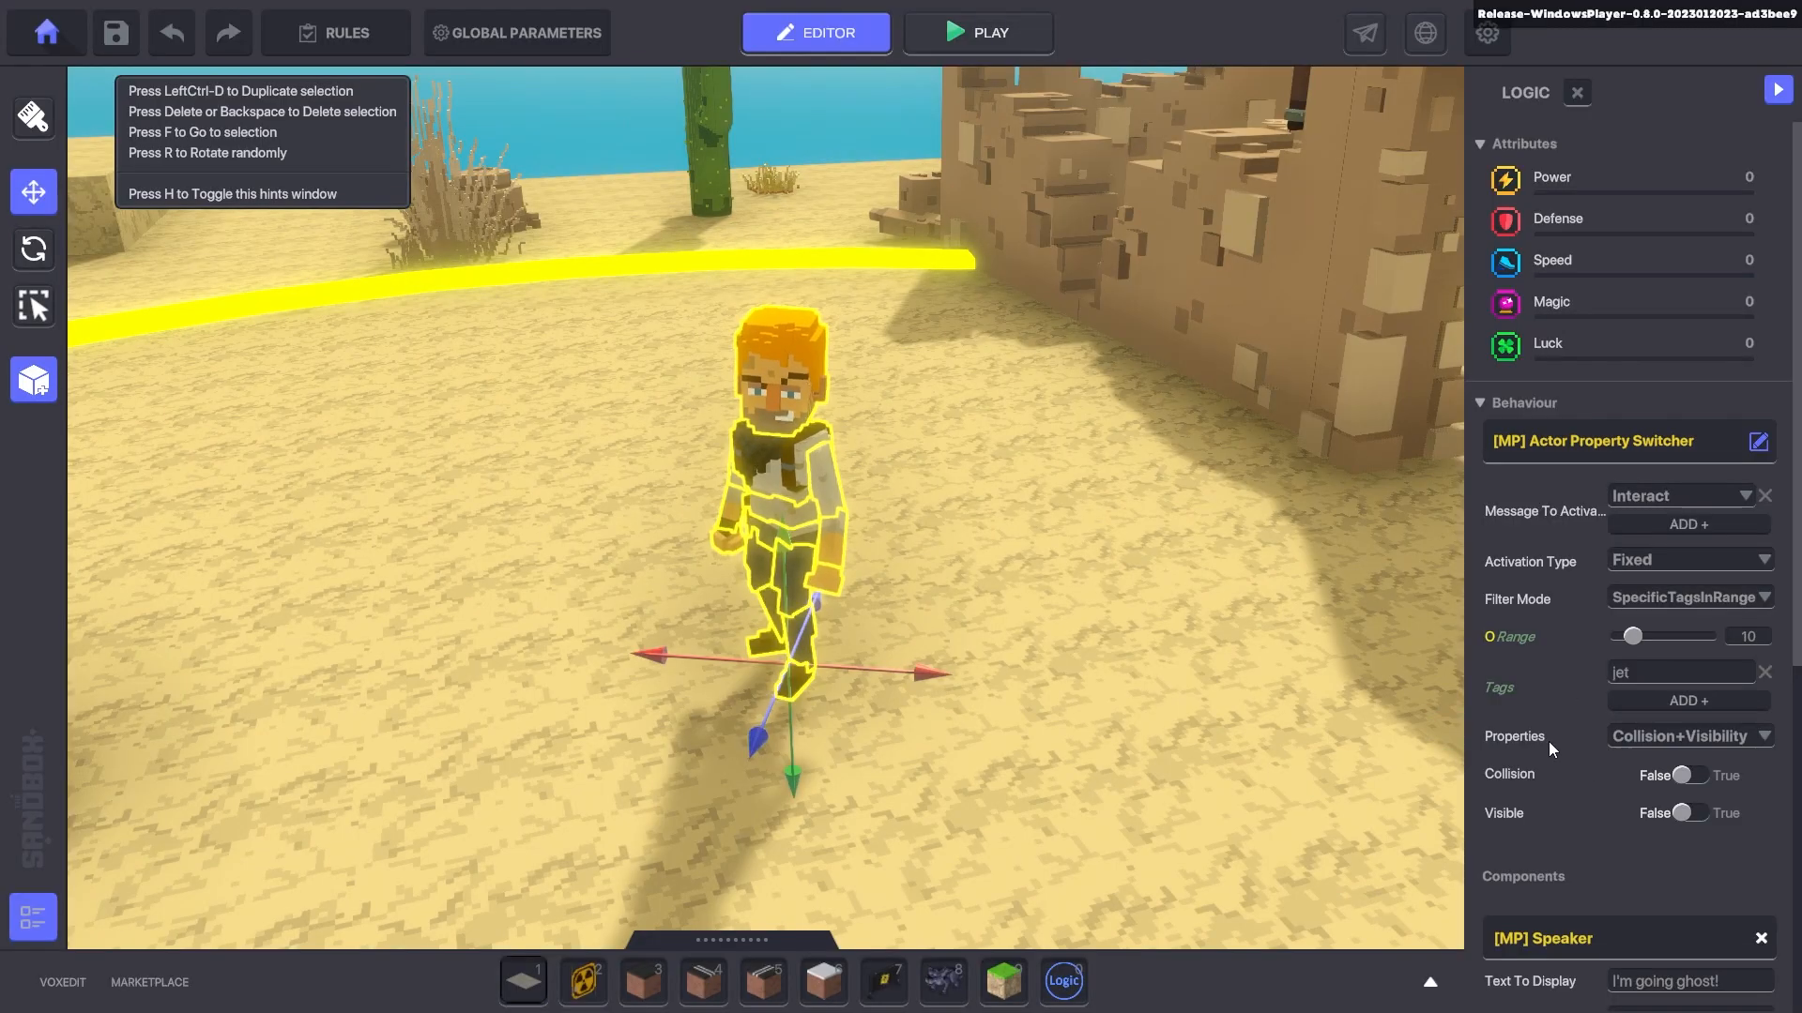
- Set the switch's Activation Type to Toggle and replay, running toward Adventurer Jet
click(1637, 563)
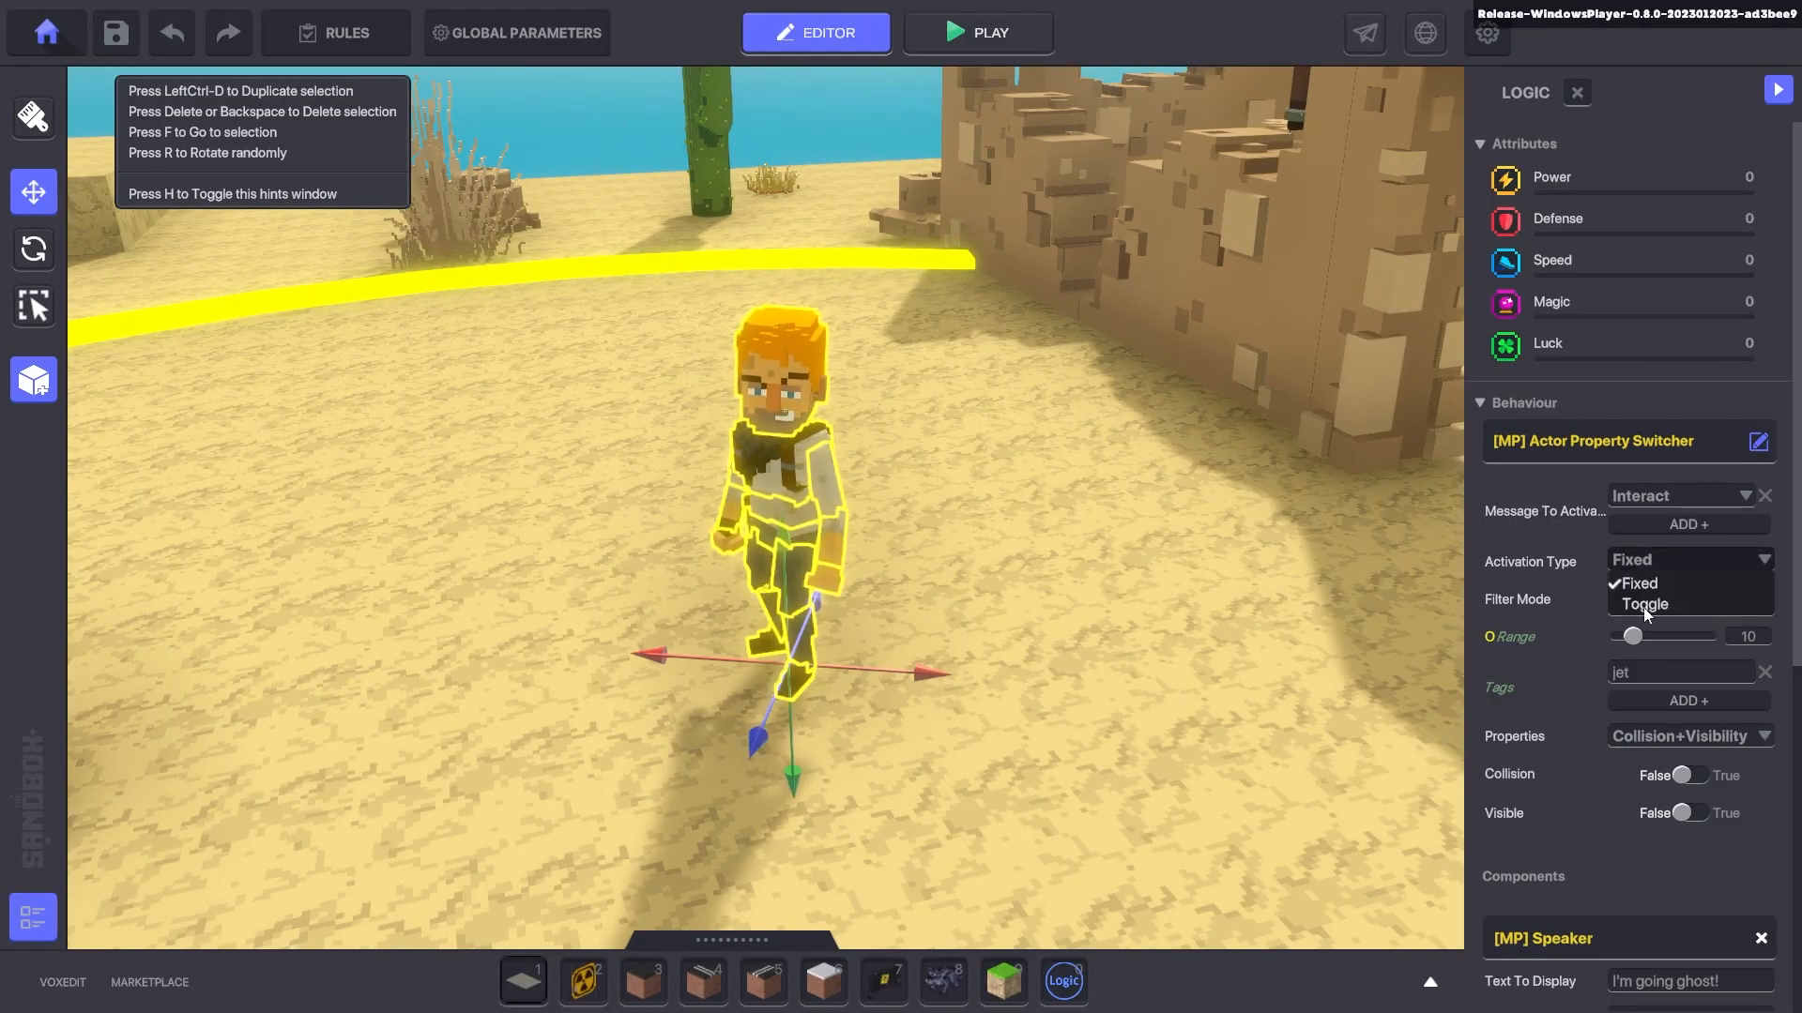
click(1644, 605)
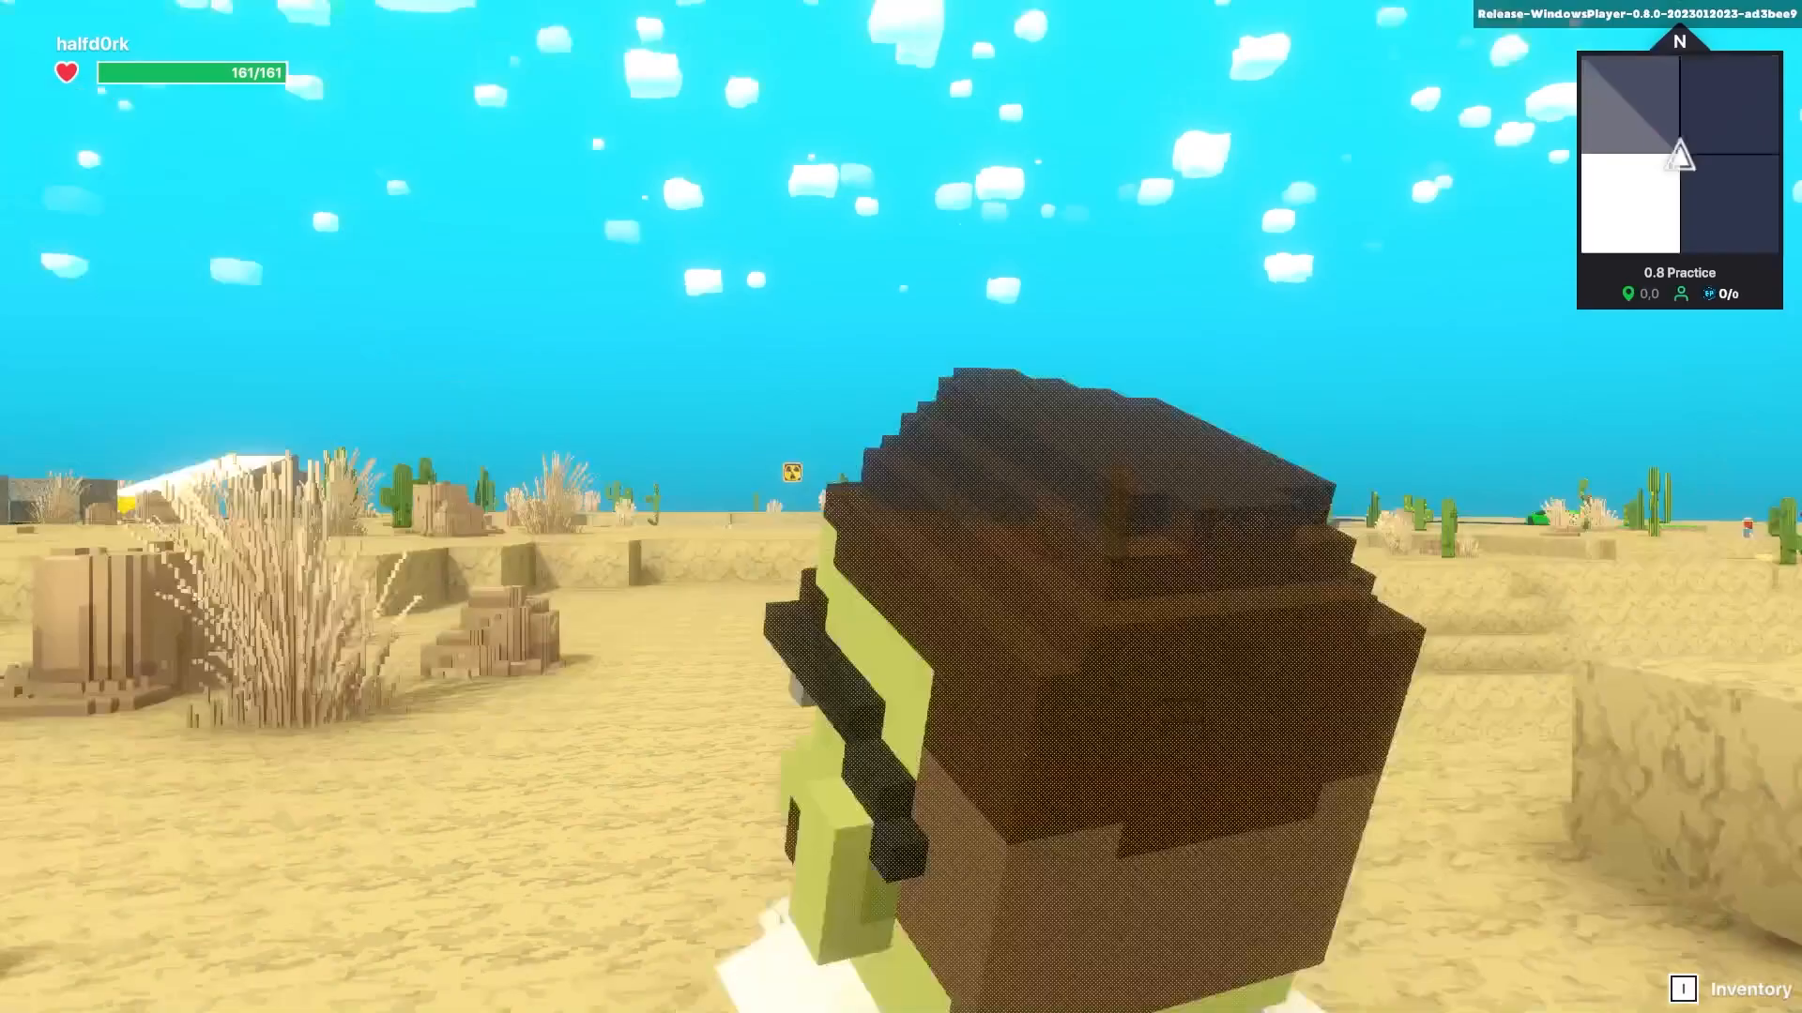
key(d)
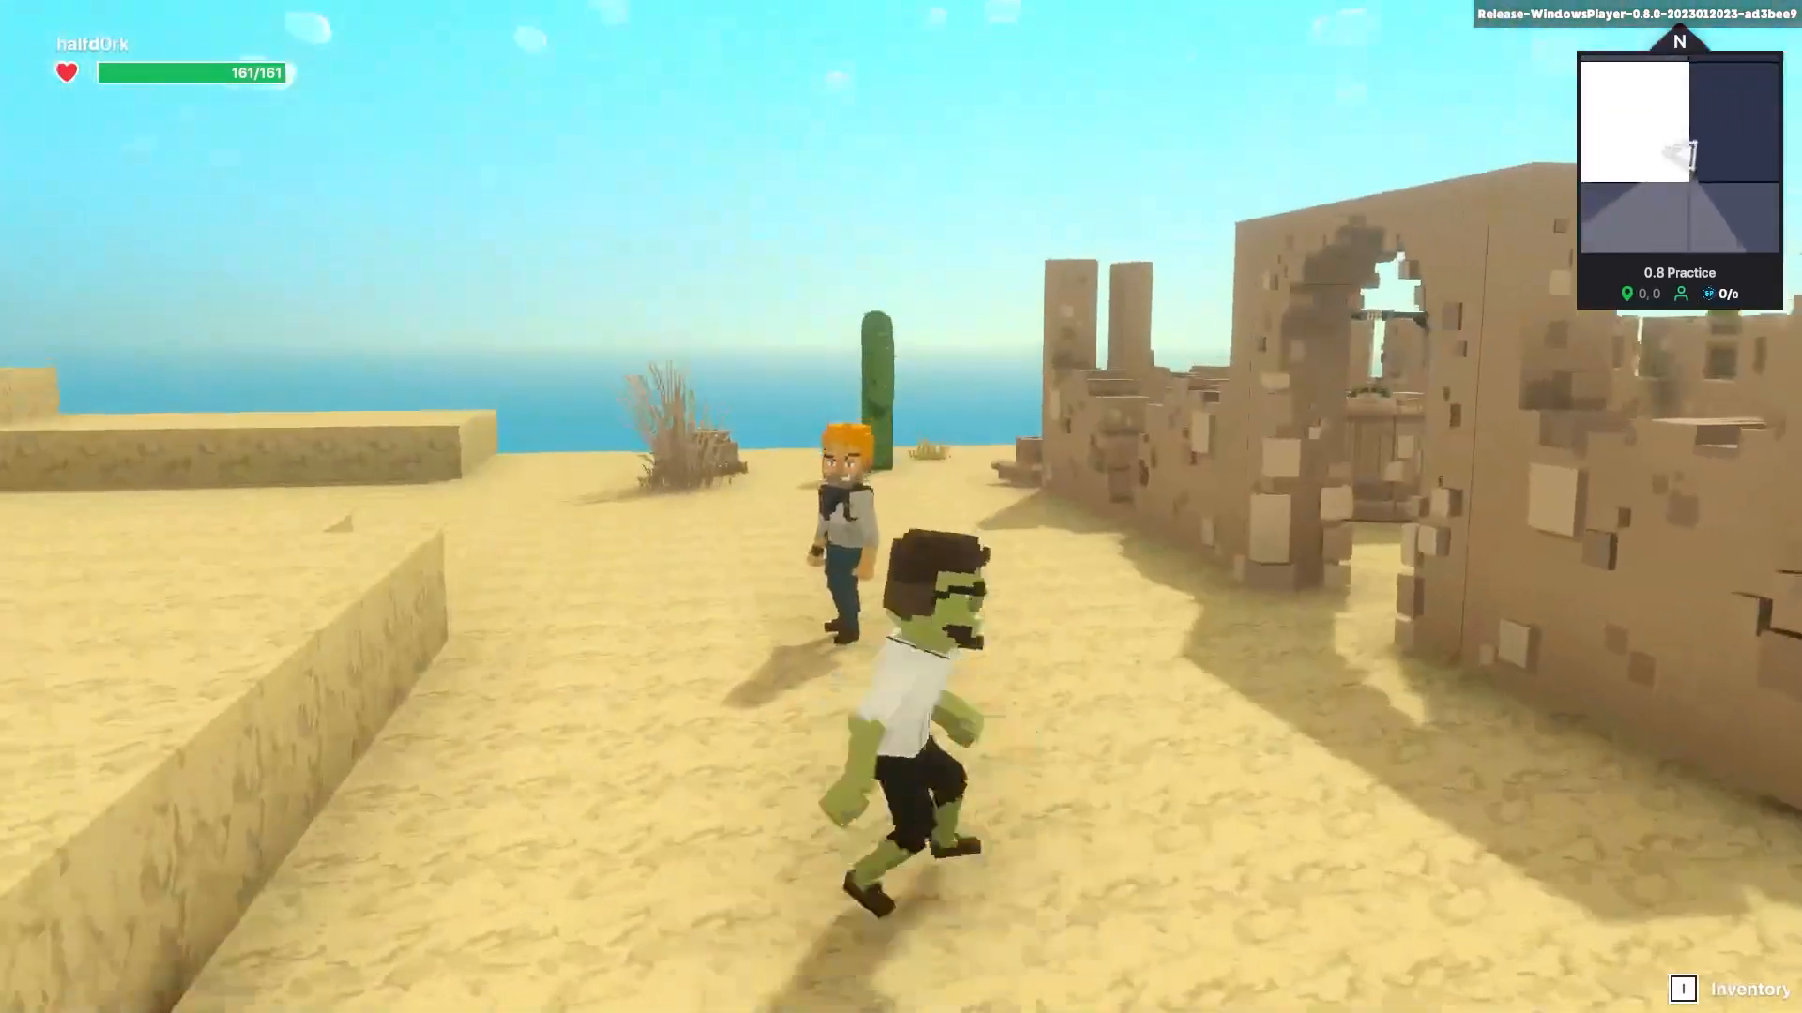
key(w)
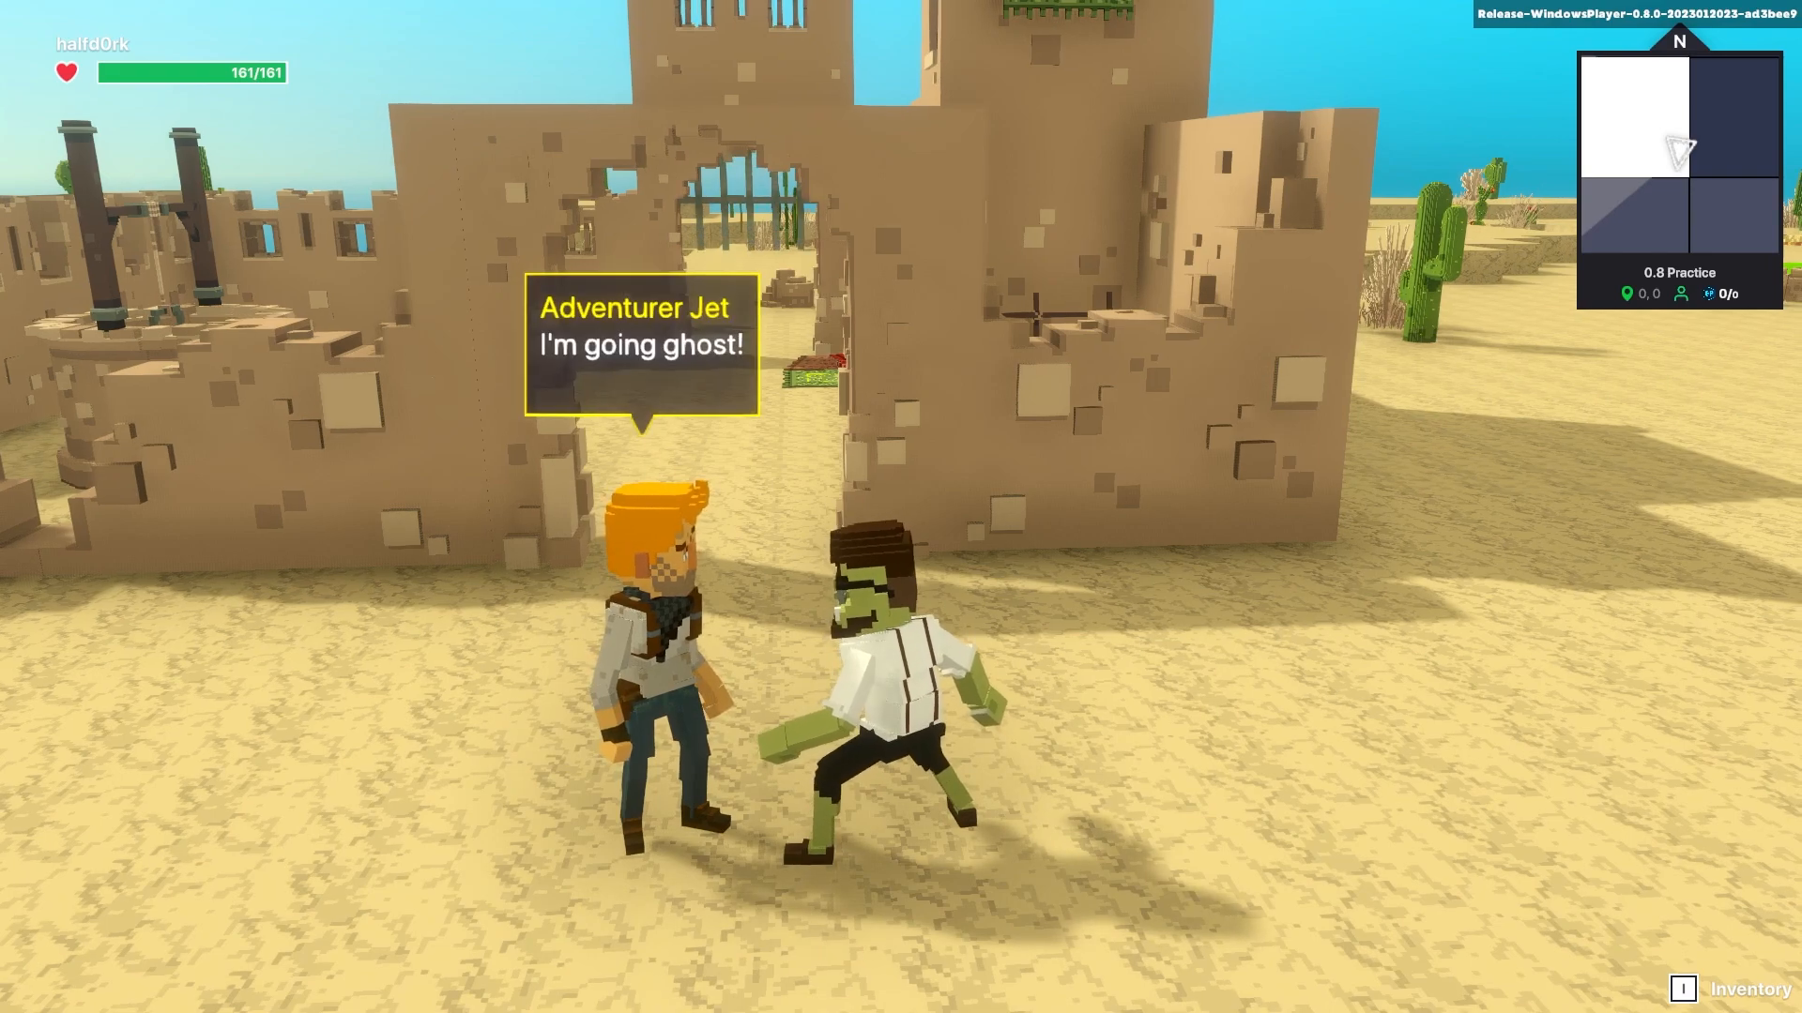
- Jump and run around Adventurer Jet to trigger his 'I'm going ghost!' interaction
scroll(901, 507, up, 3)
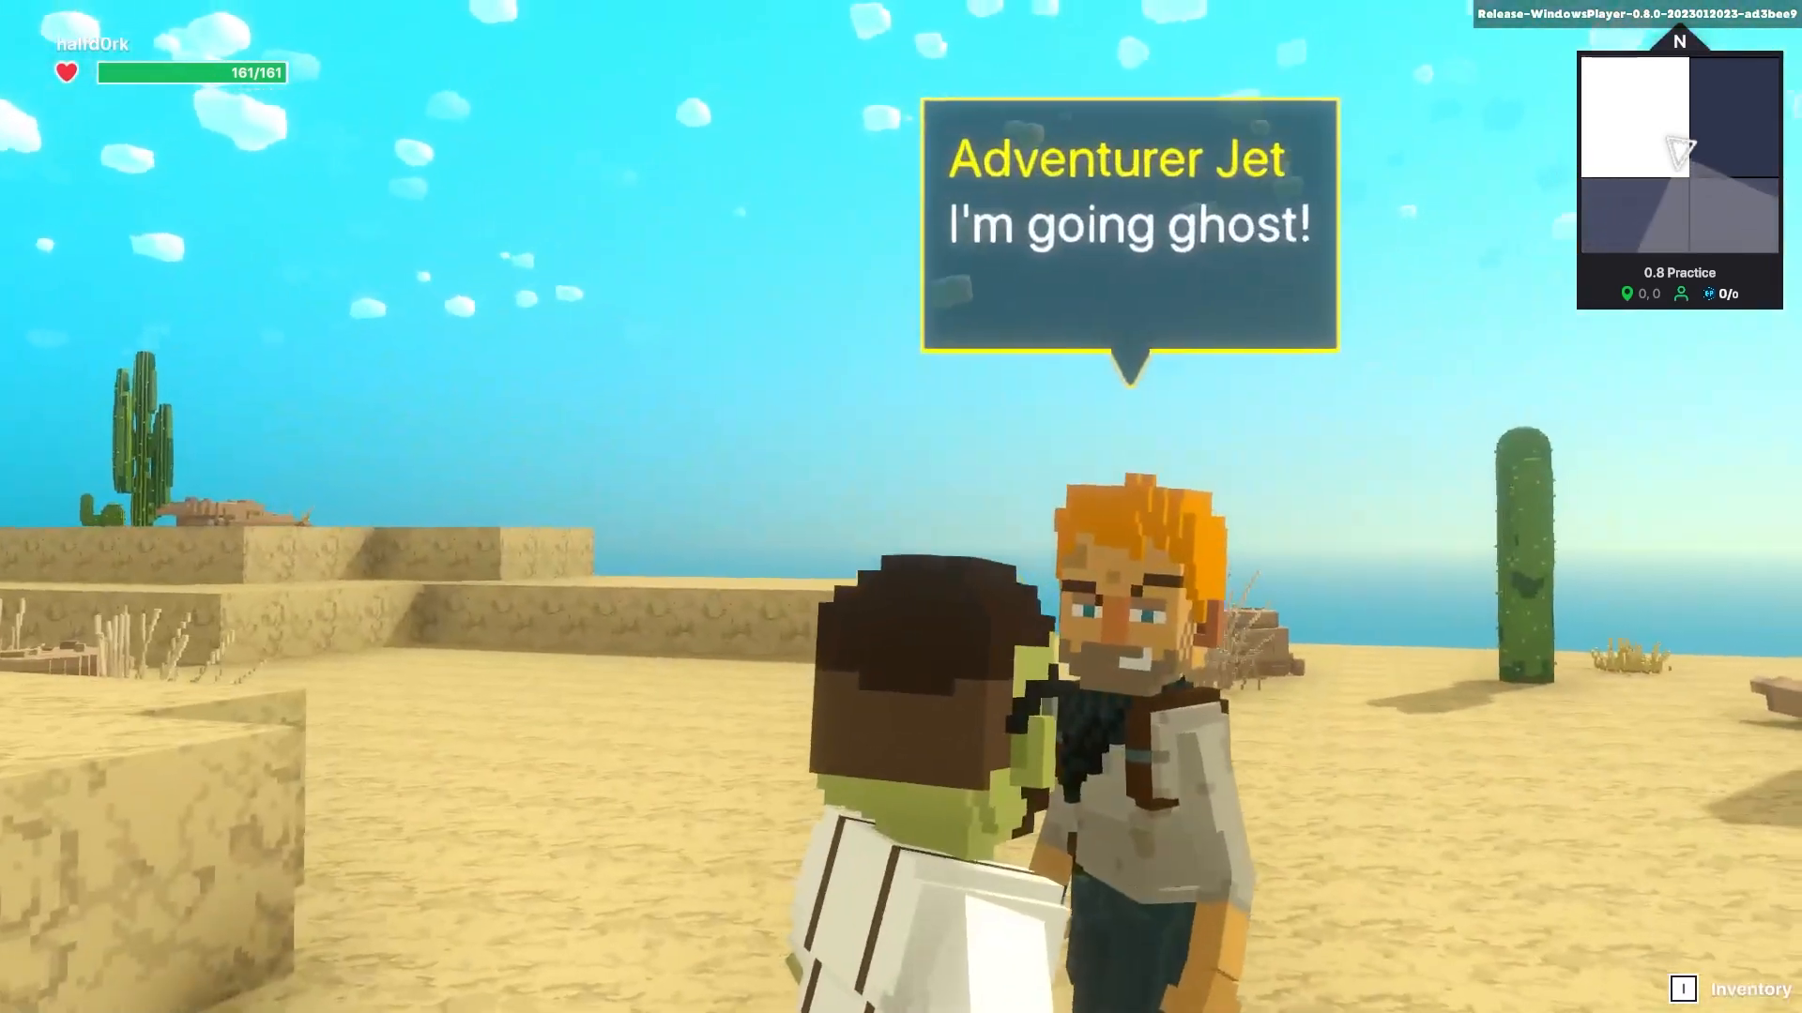
scroll(901, 506, down, 5)
key(space)
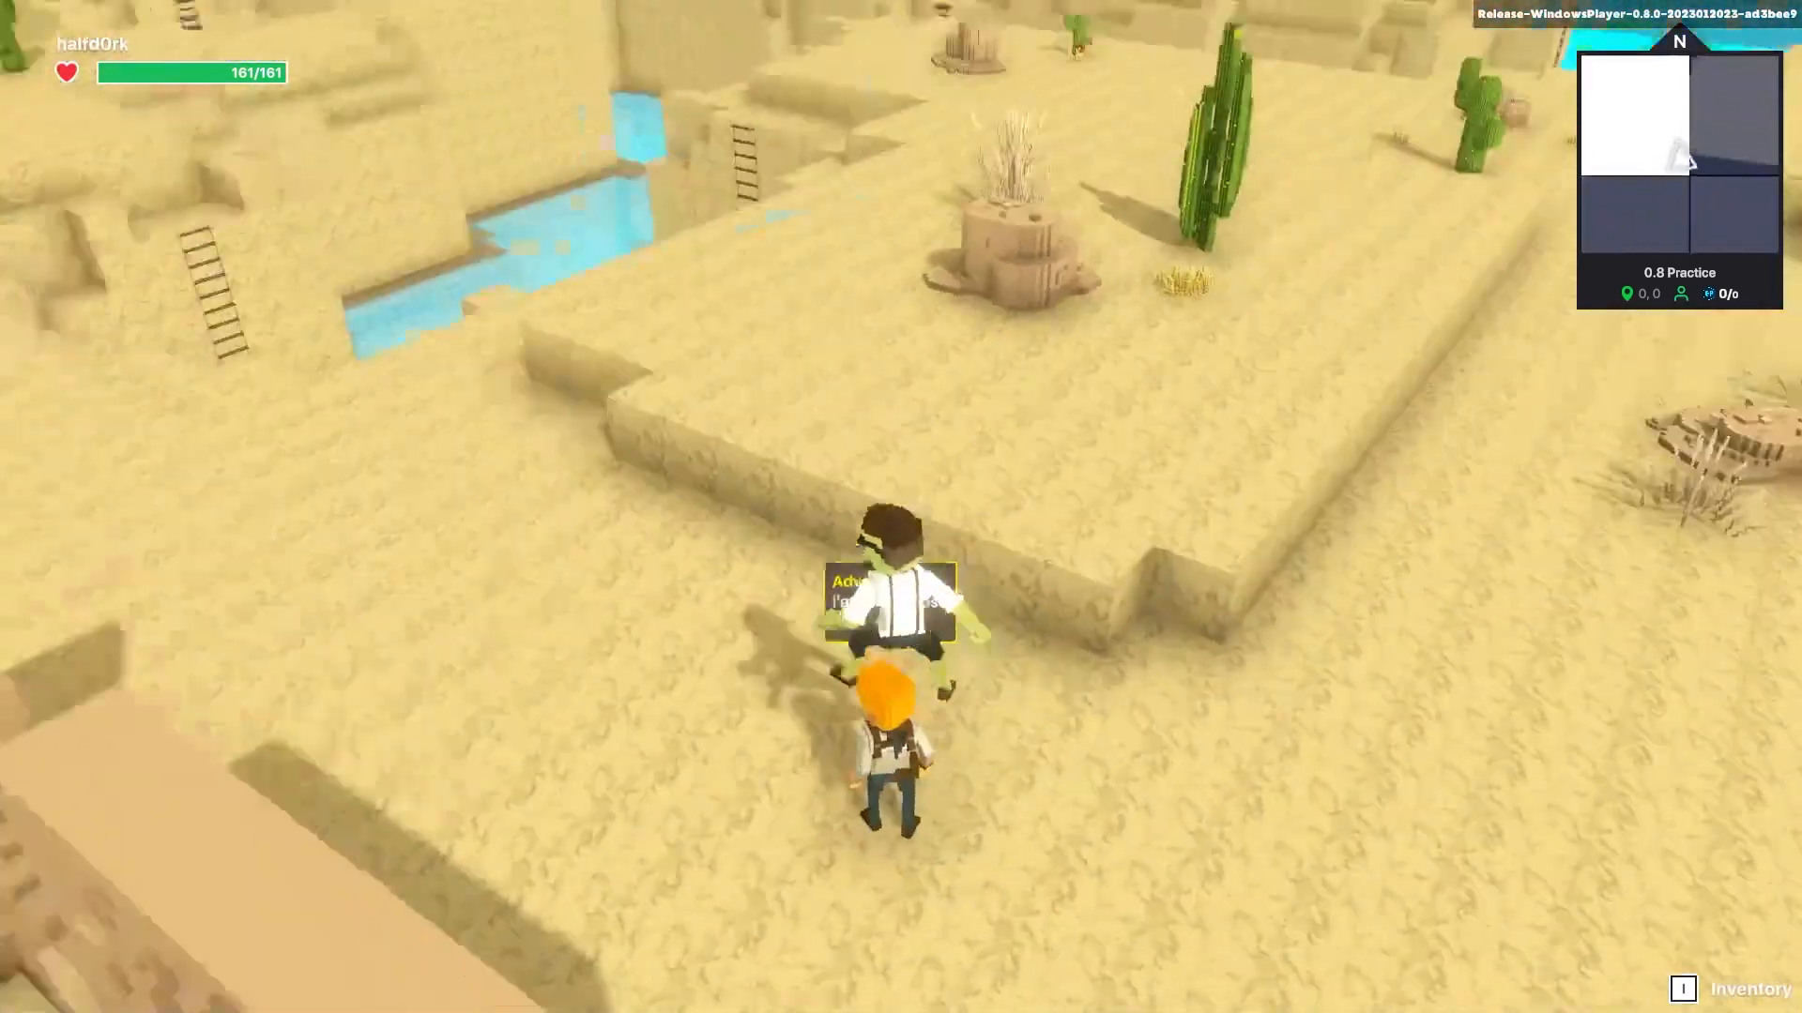
key(s)
key(w)
key(s)
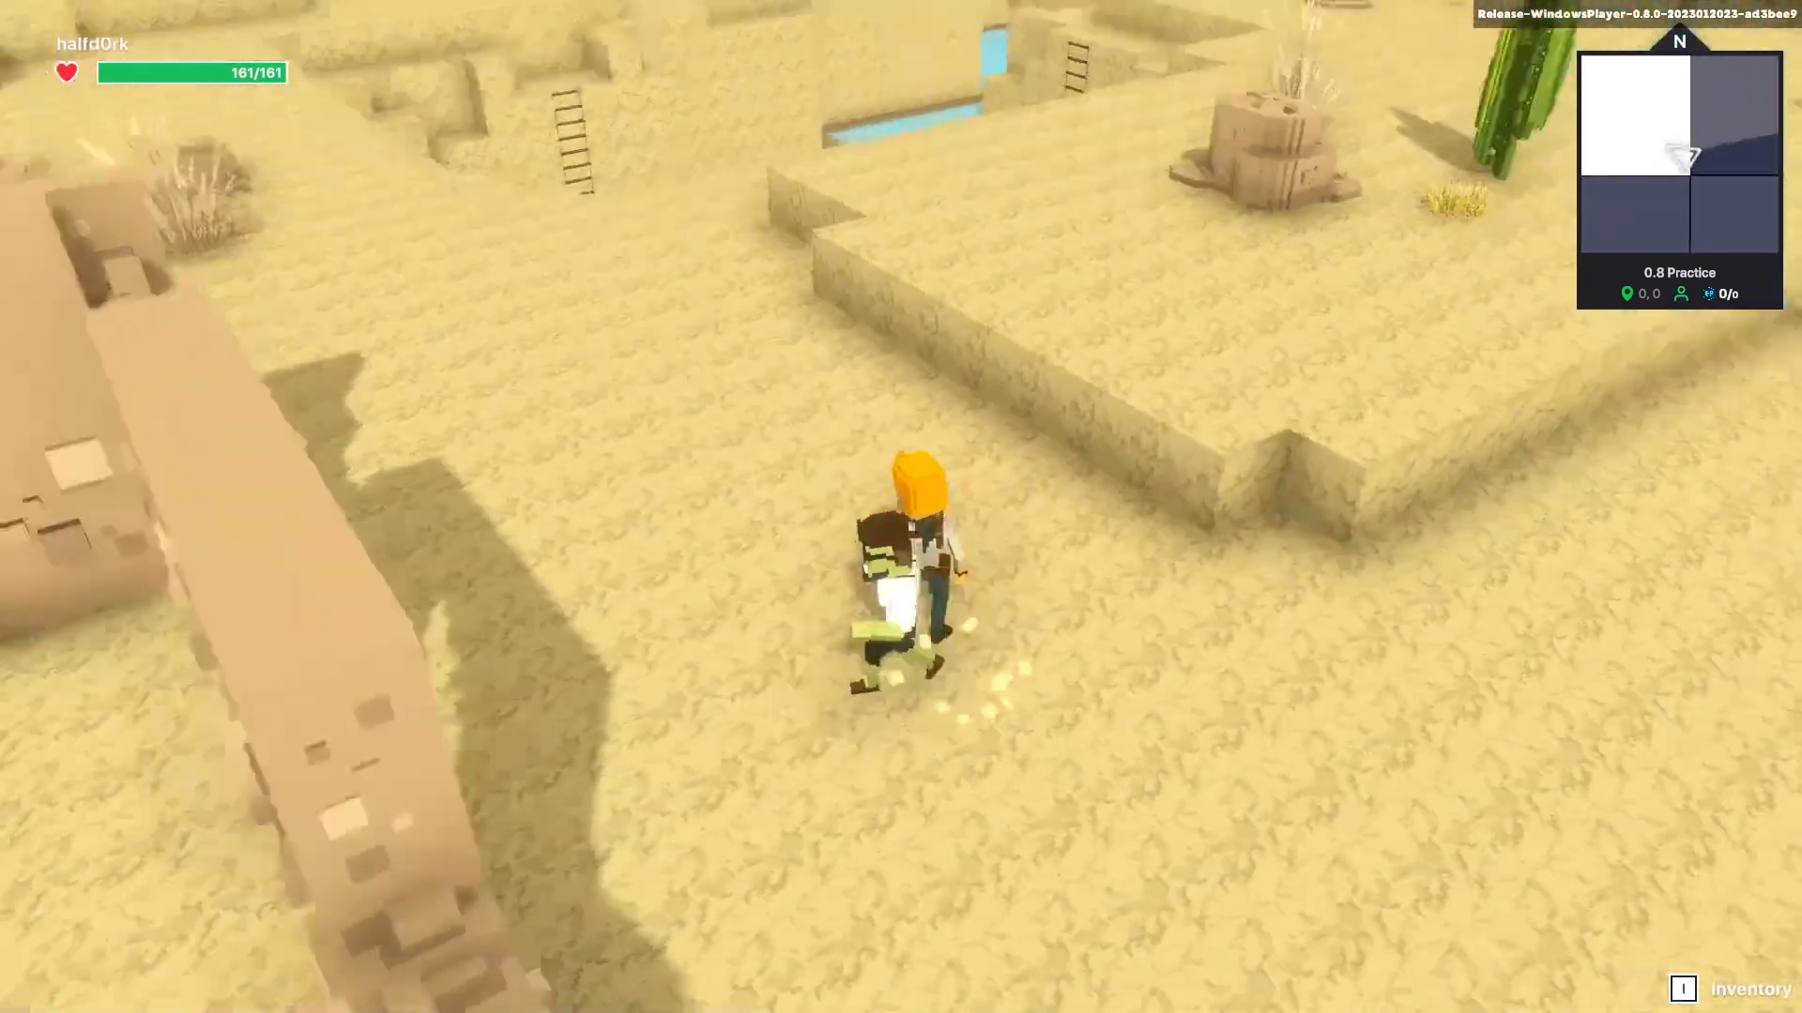
key(w)
key(a)
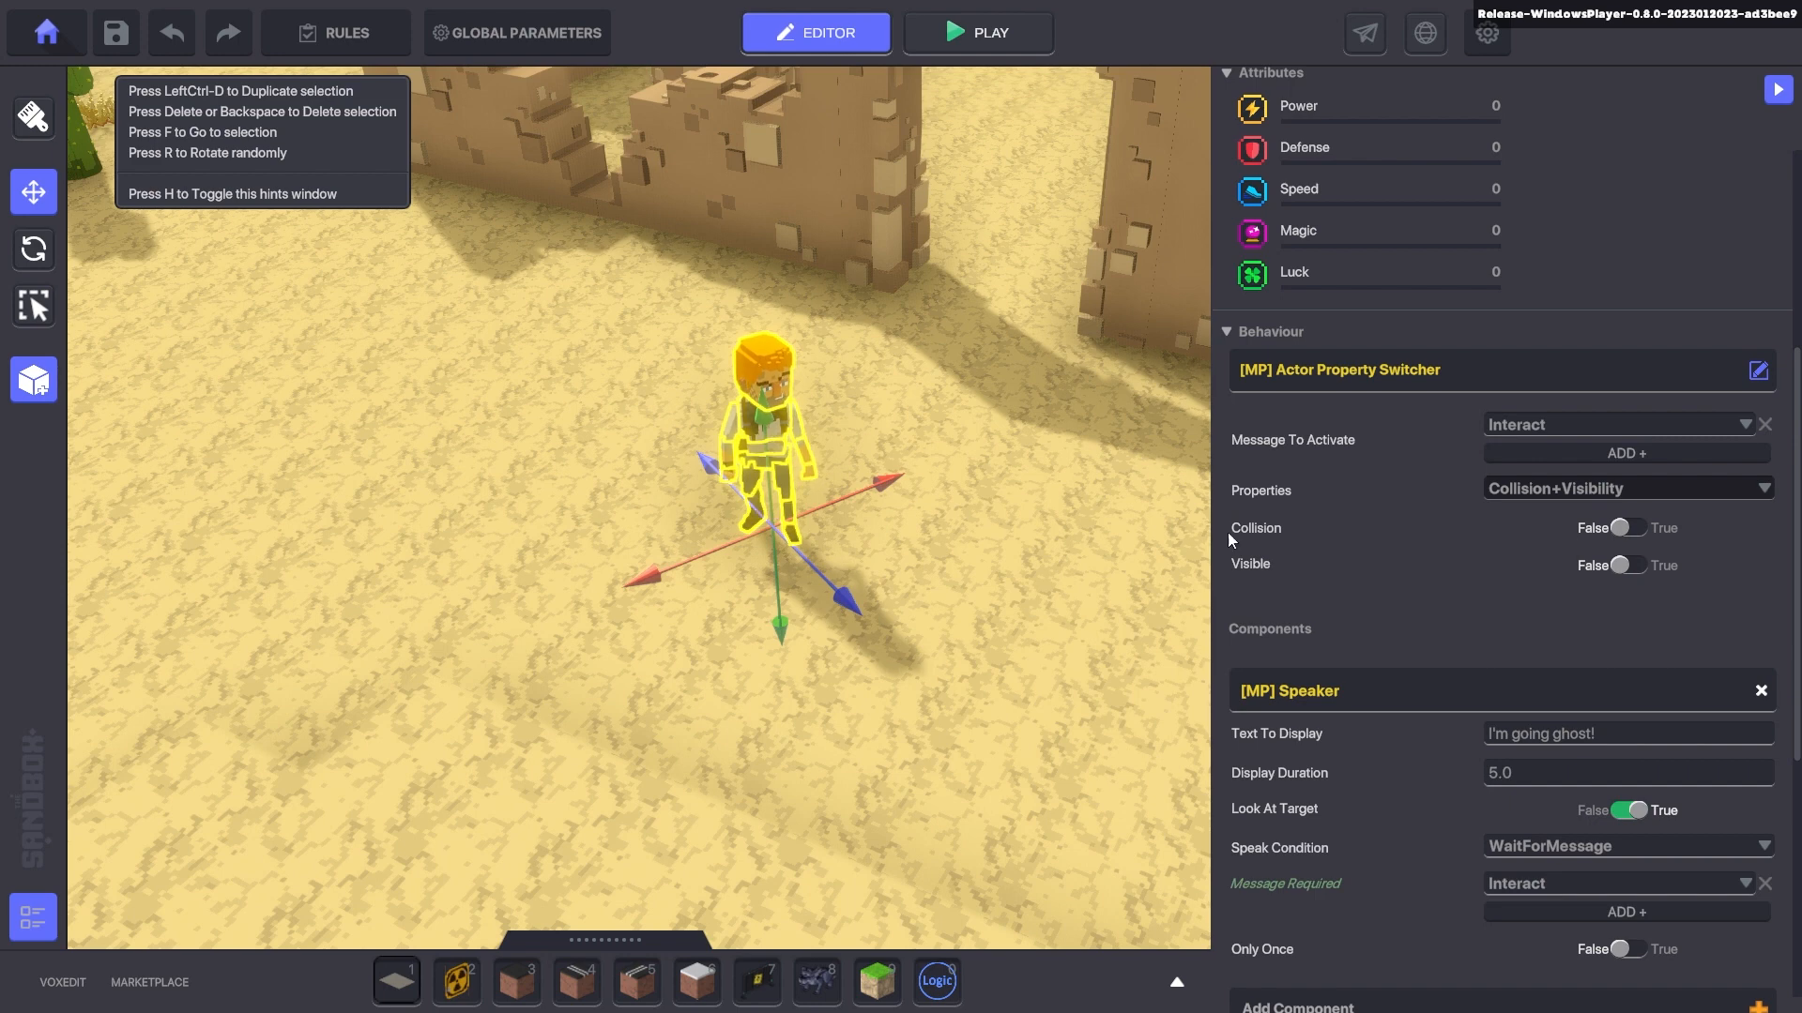
scroll(1235, 531, up, 3)
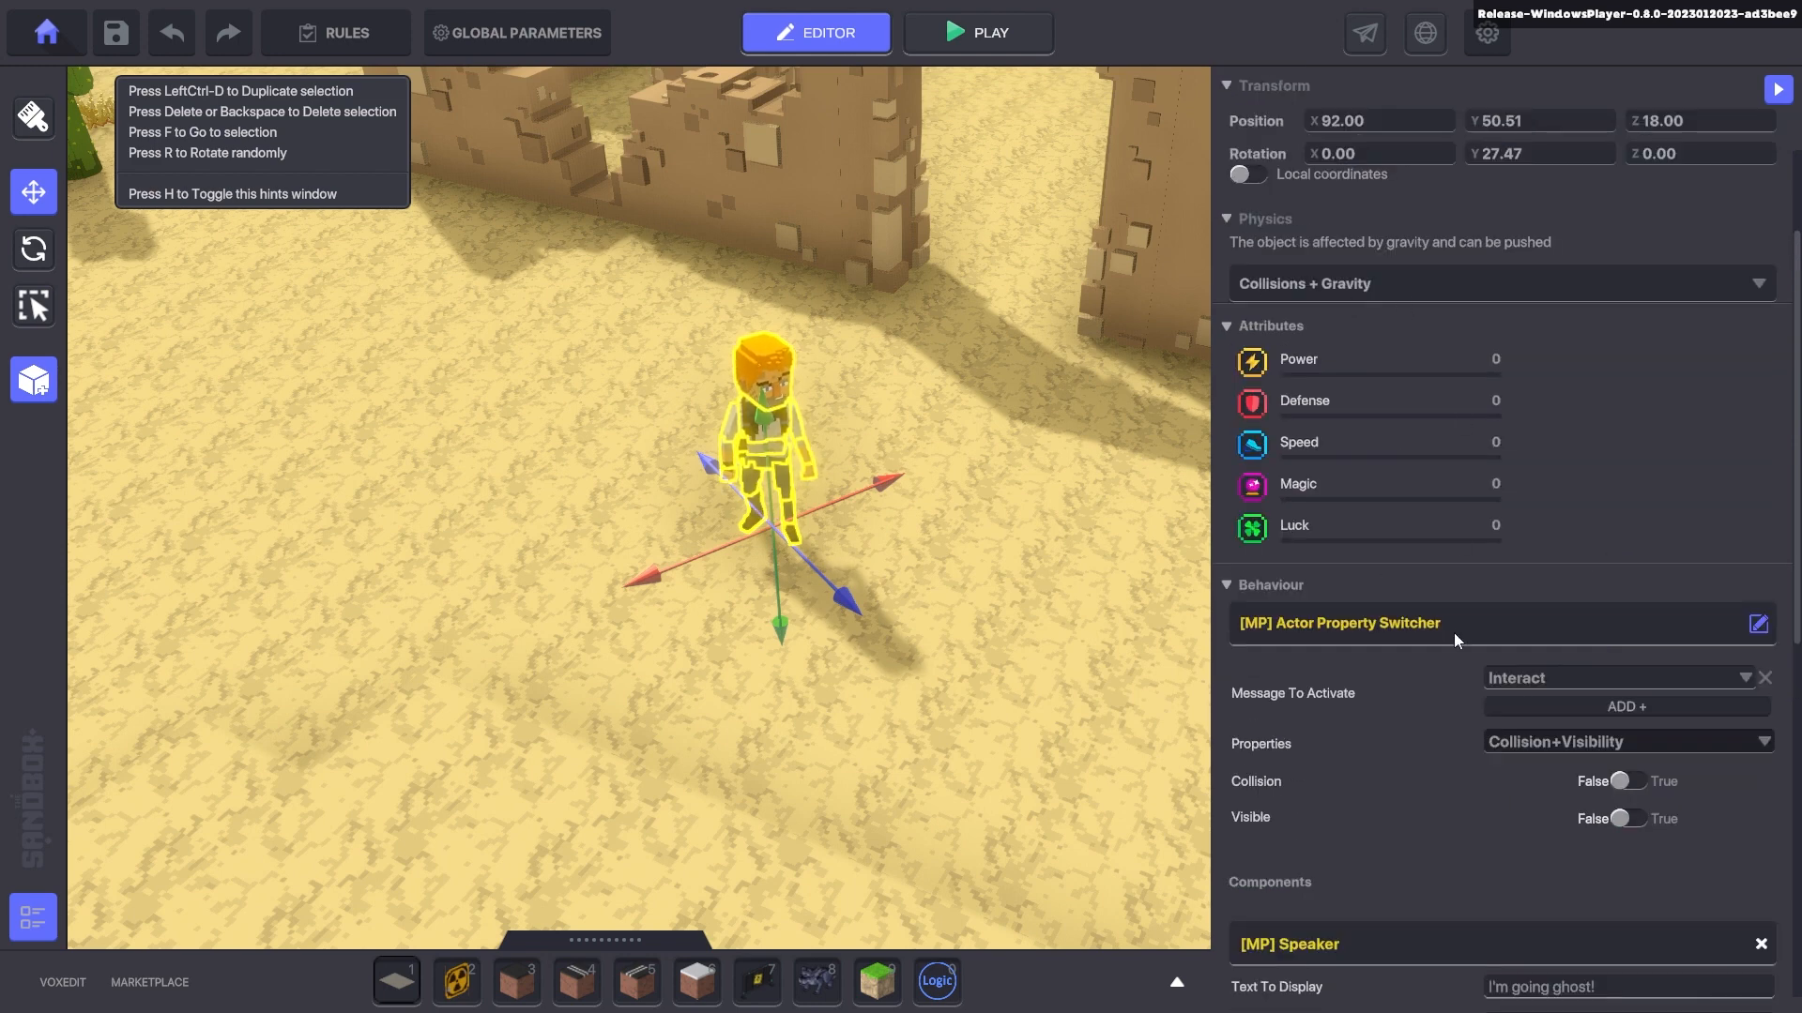